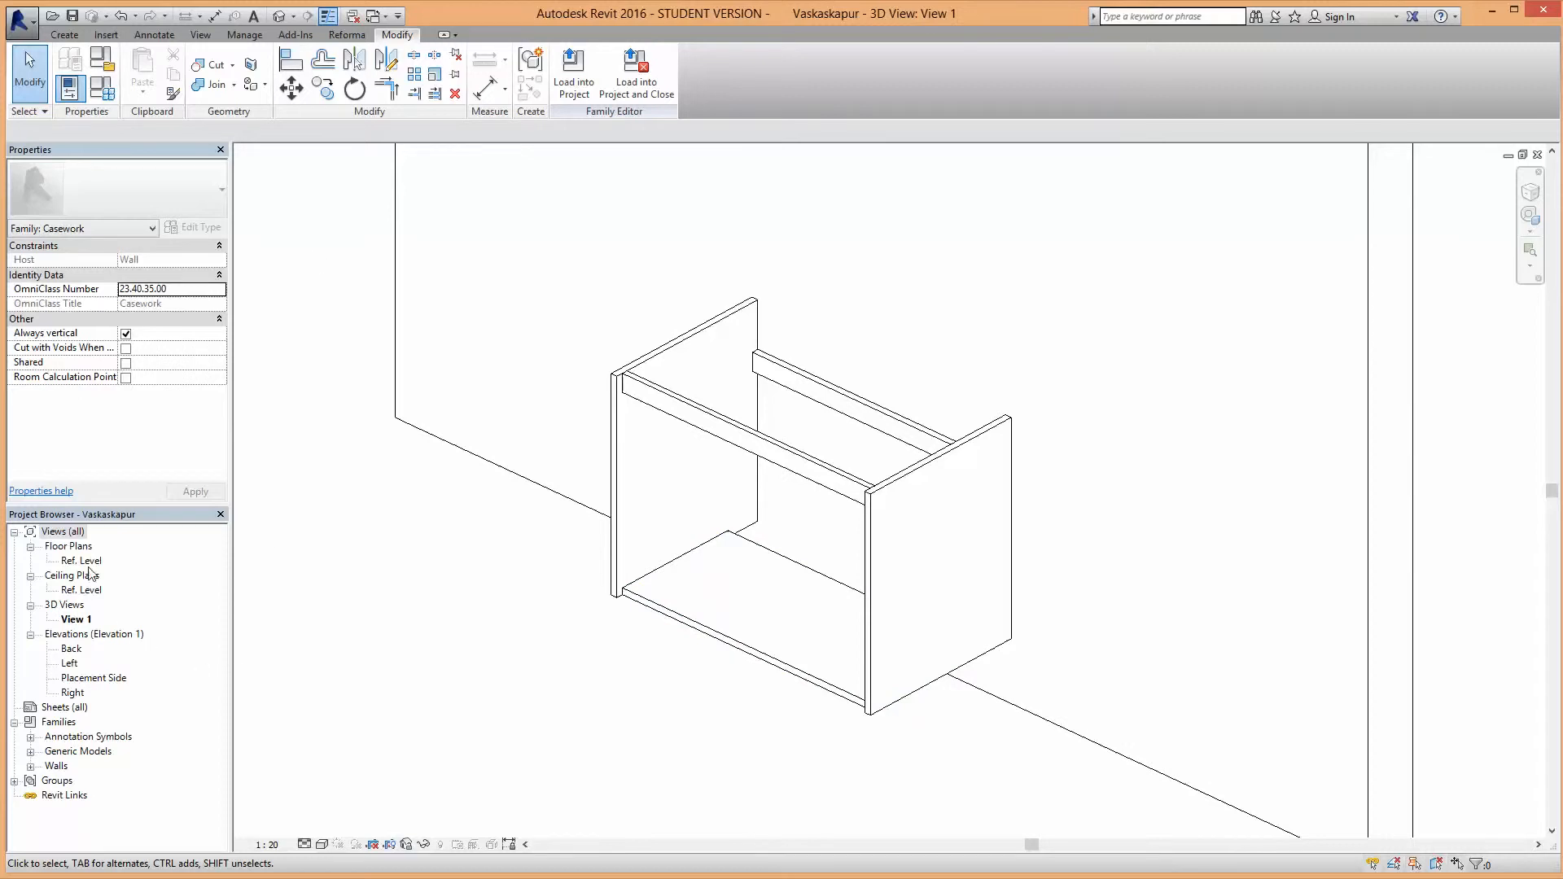
# Step: Open the Ref. Level floor plan and bring the whole cabinet plan into view
pyautogui.doubleClick(88, 563)
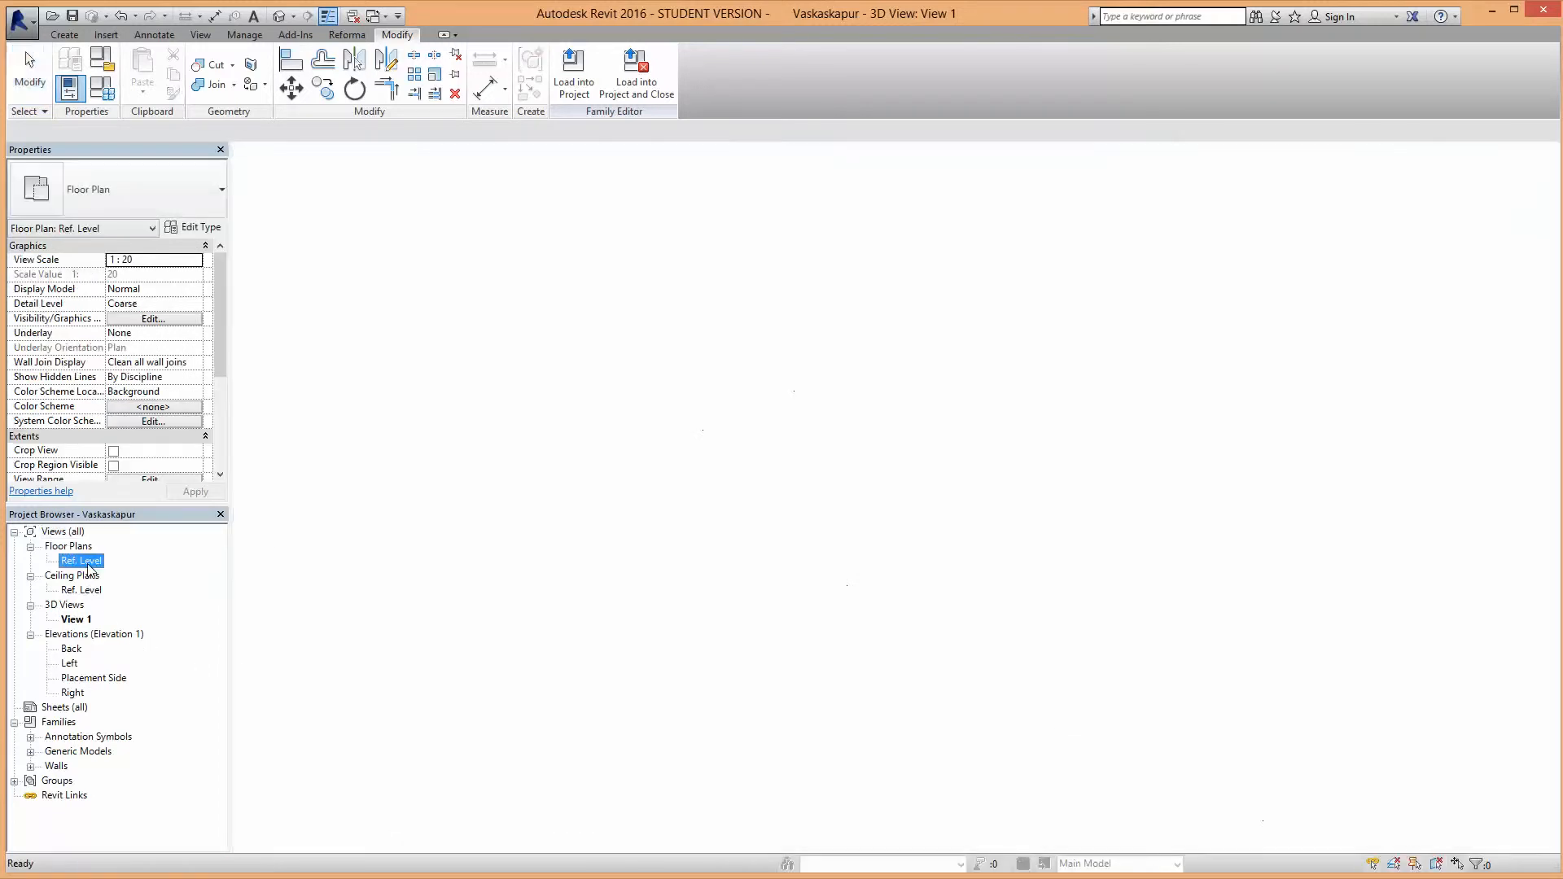
pyautogui.scroll(-3, 464, 504)
pyautogui.moveTo(461, 502); pyautogui.dragTo(530, 509, button='middle')
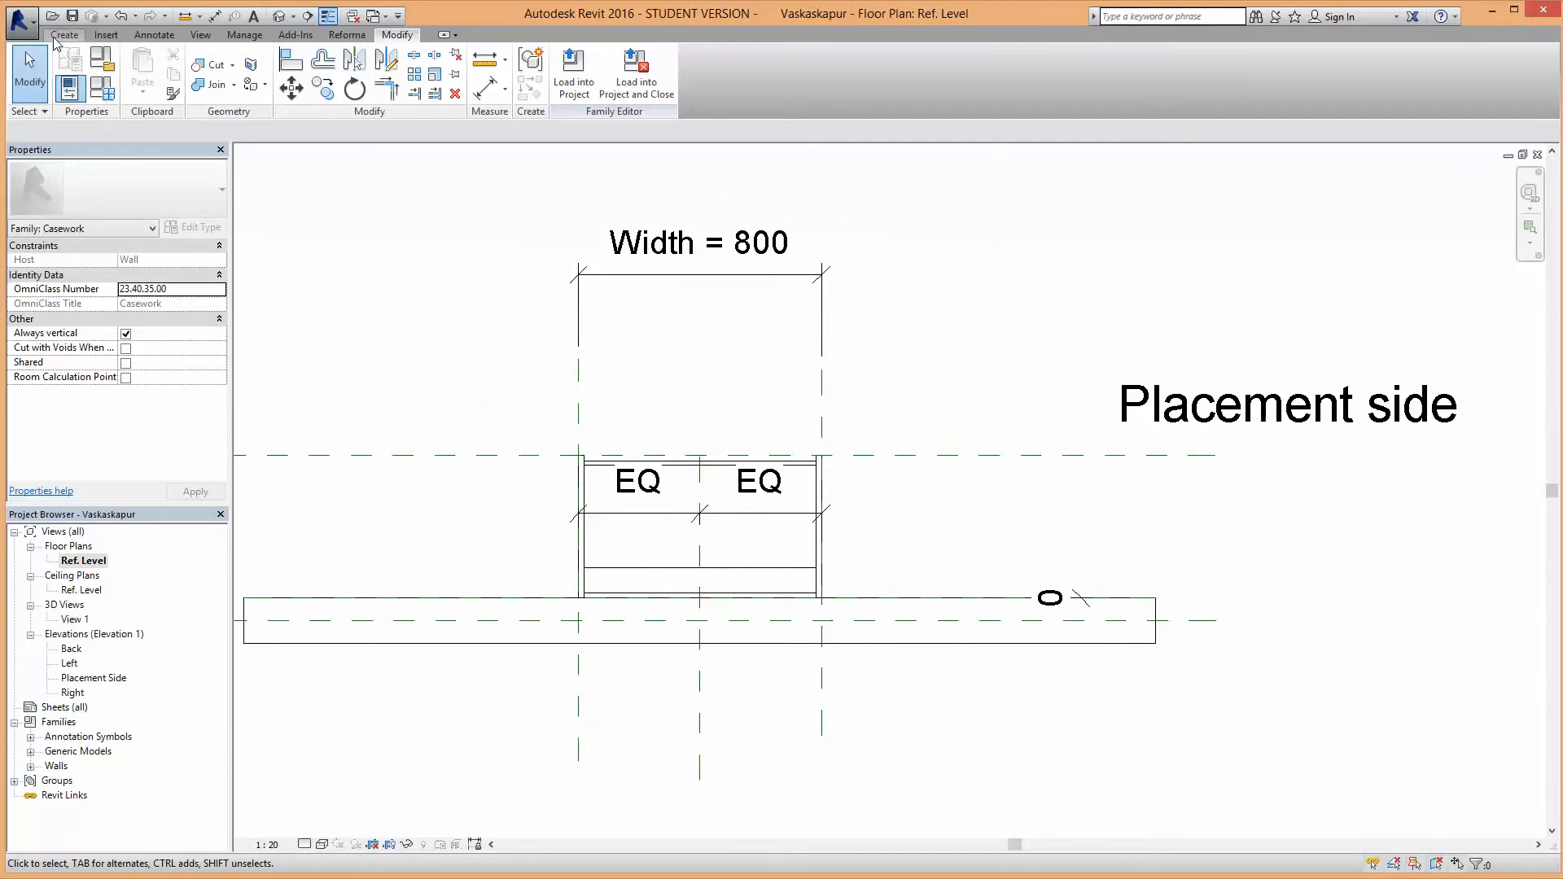
# Step: Start a solid extrusion with the reference plane "Hæð frá gólfi" as its work plane
pyautogui.click(58, 36)
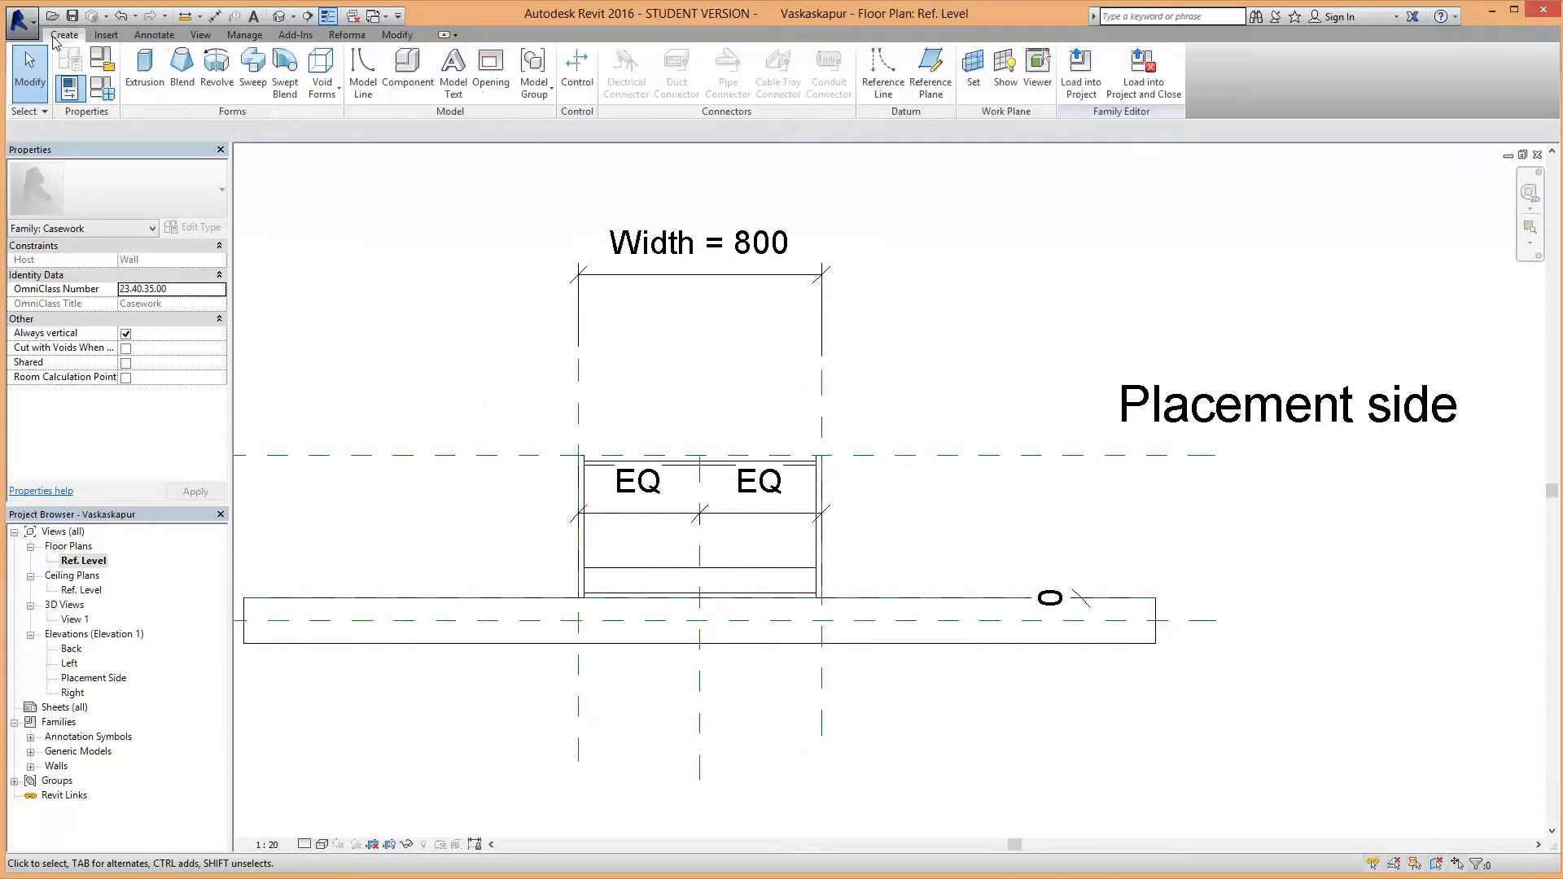
pyautogui.click(143, 61)
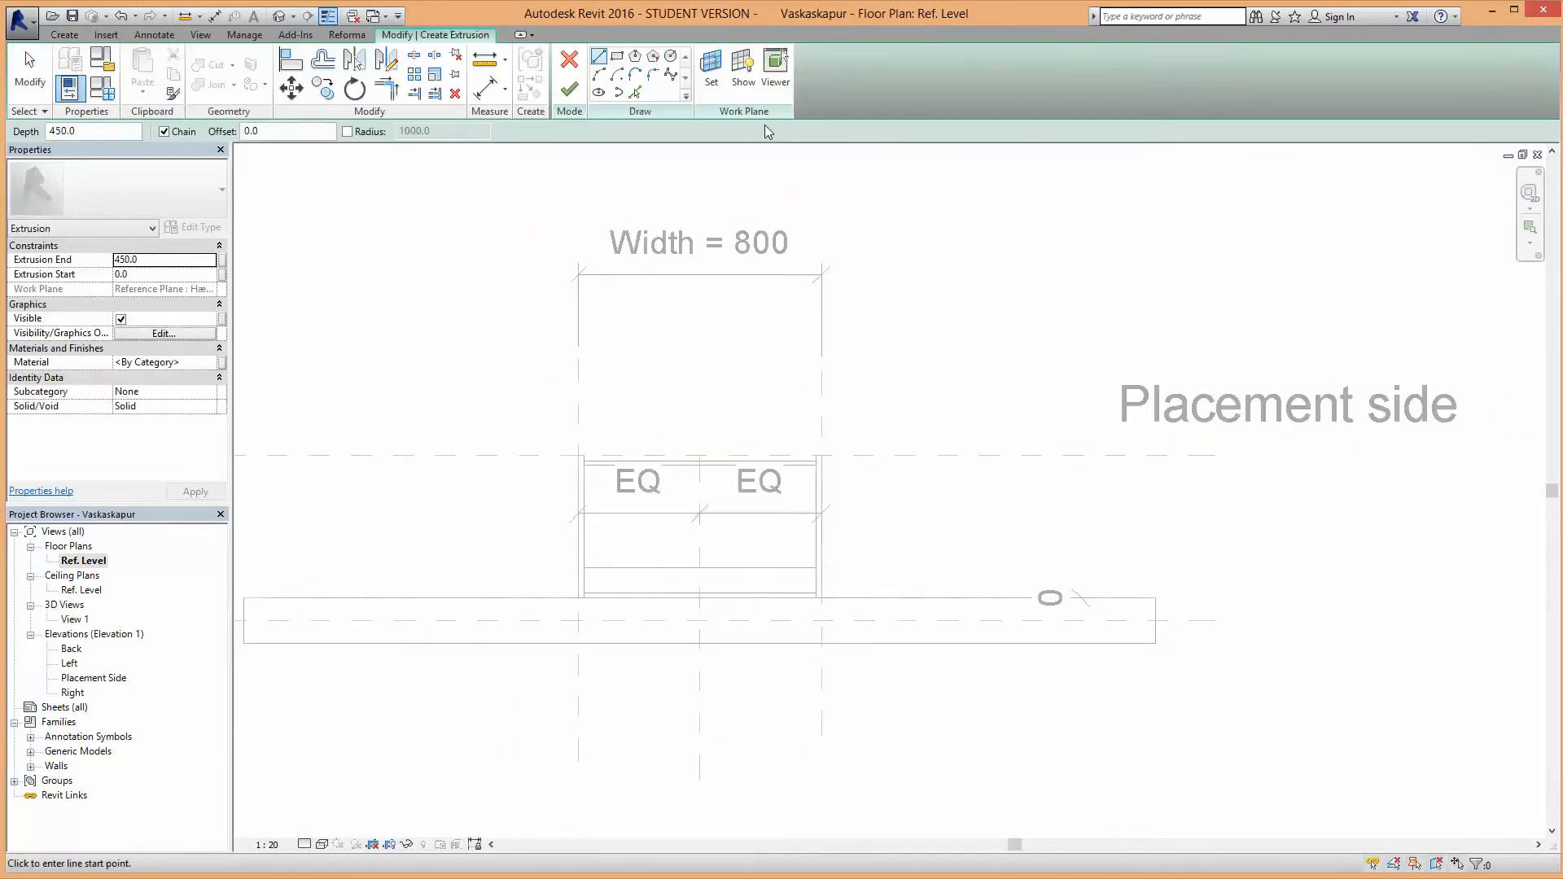
pyautogui.click(711, 72)
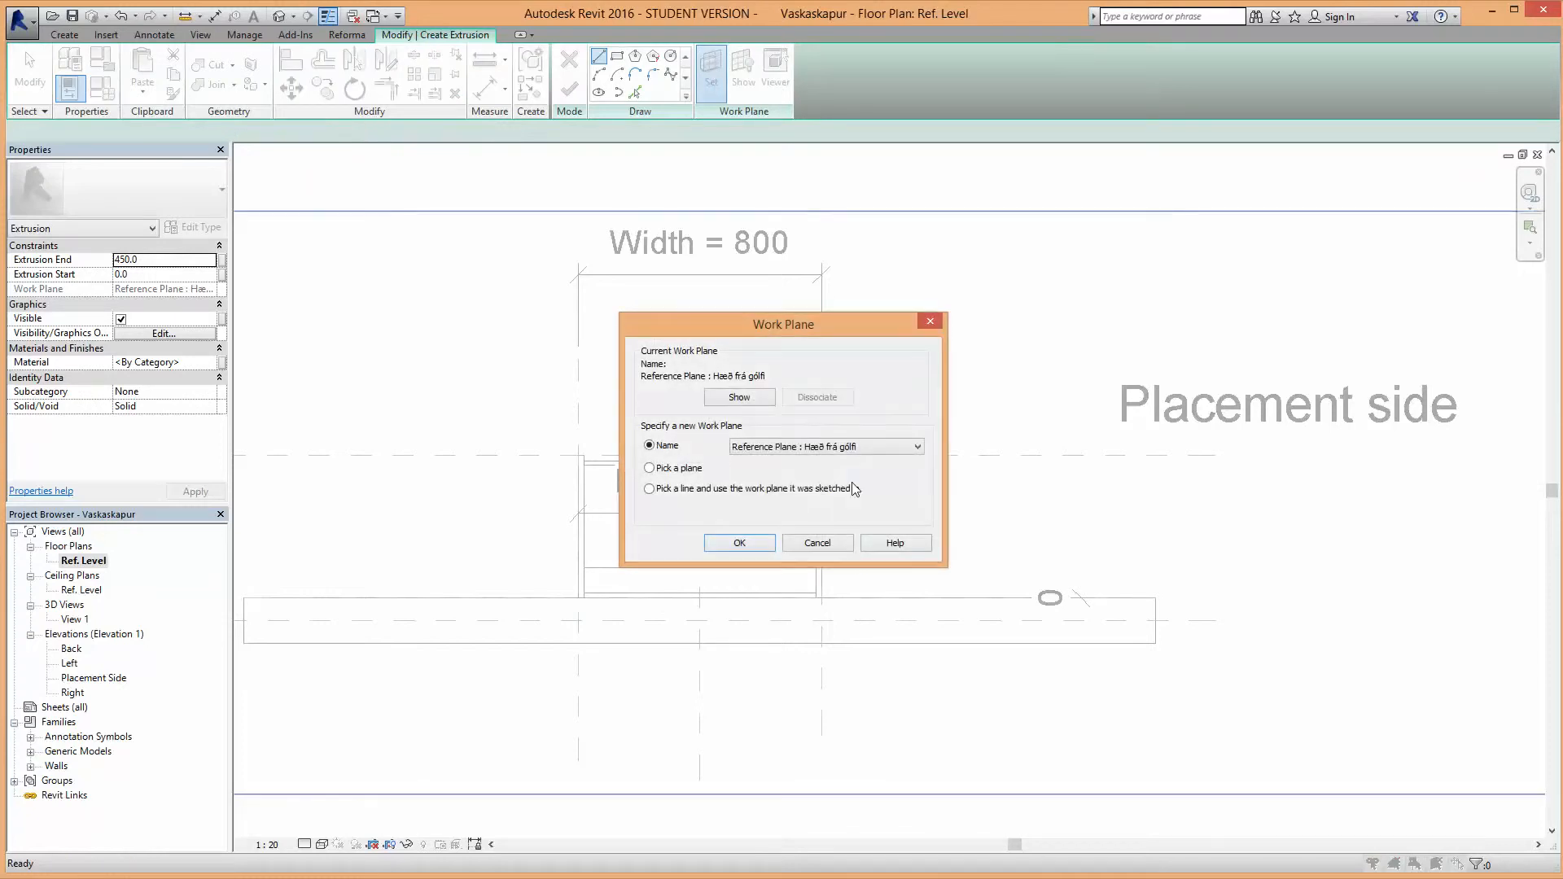
pyautogui.click(863, 447)
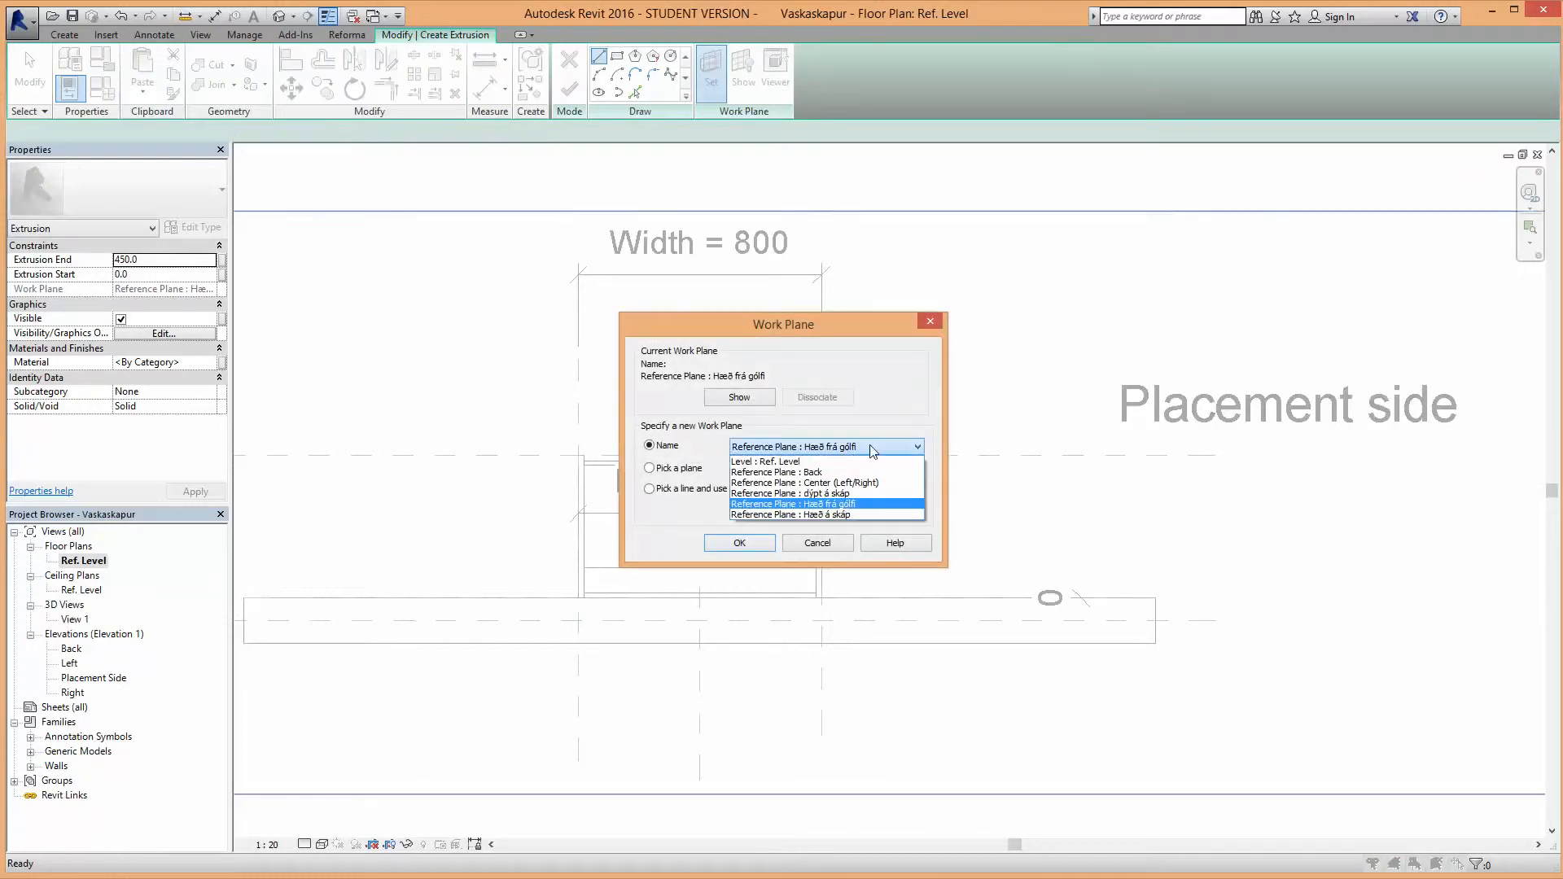
pyautogui.click(864, 504)
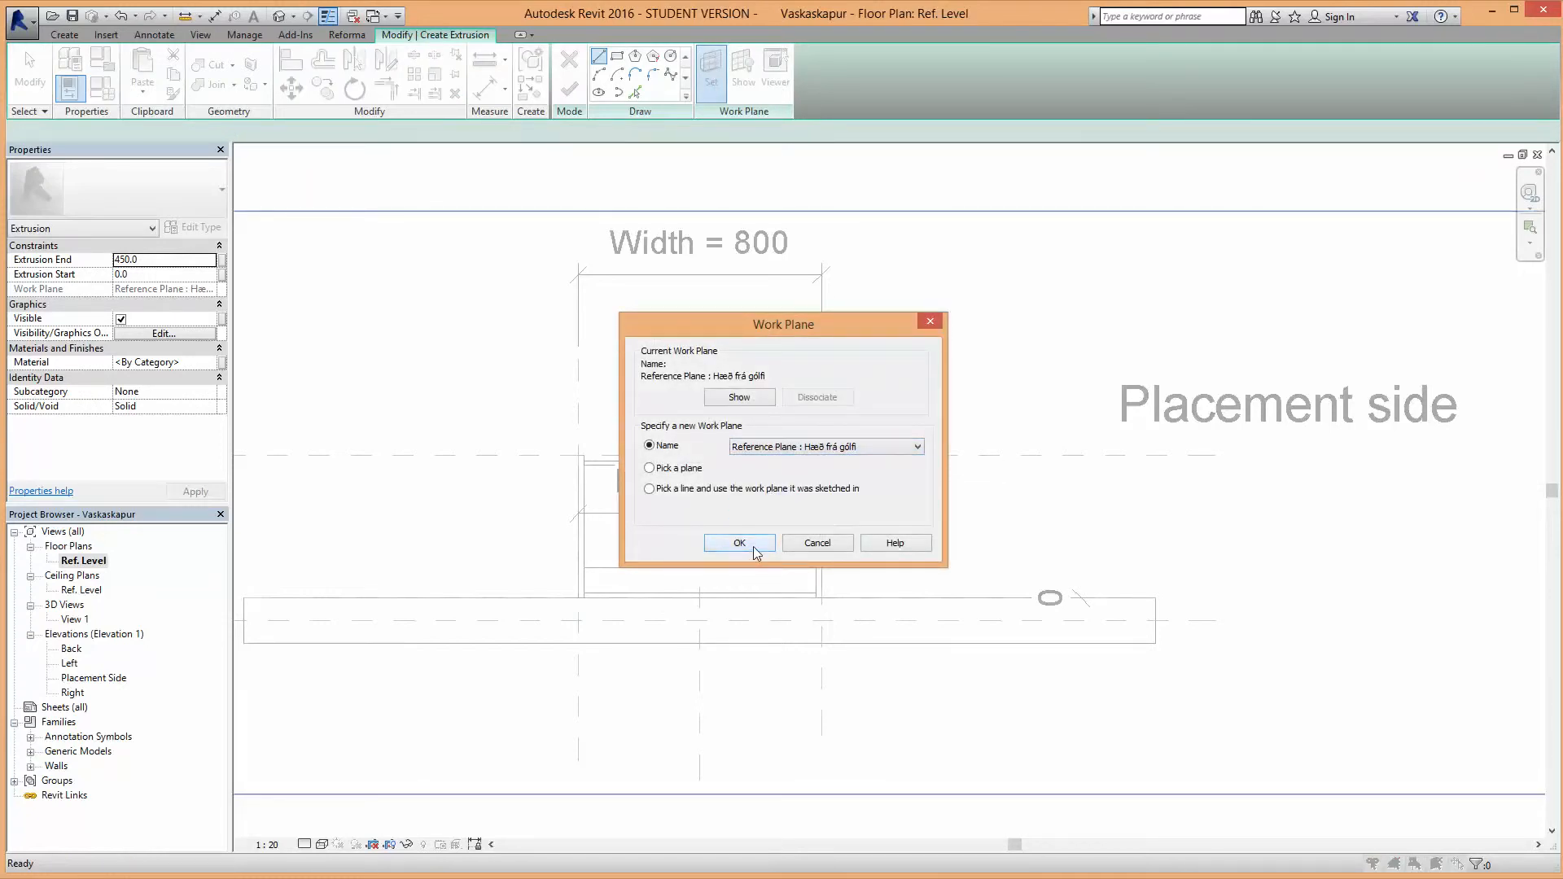
pyautogui.click(756, 552)
# Step: Sketch a thin rectangle about 366 x 18 mm along the cabinet front, between the centre plane and the right side panel
pyautogui.scroll(5, 607, 496)
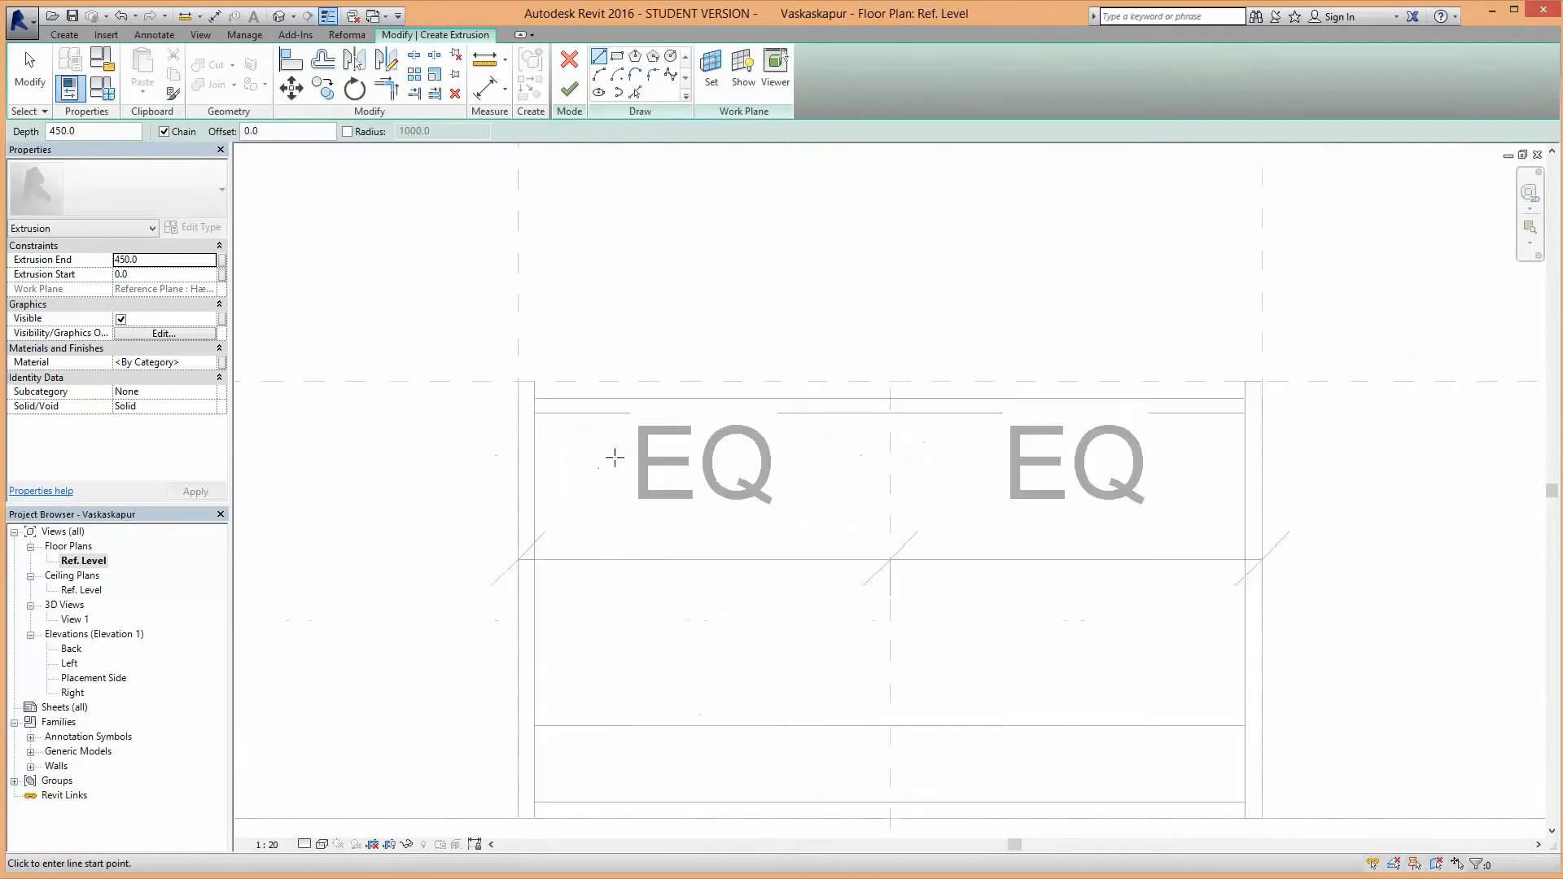
pyautogui.moveTo(619, 469); pyautogui.dragTo(534, 513, button='middle')
pyautogui.scroll(1, 533, 513)
pyautogui.scroll(2, 966, 444)
pyautogui.moveTo(843, 544); pyautogui.dragTo(714, 590, button='middle')
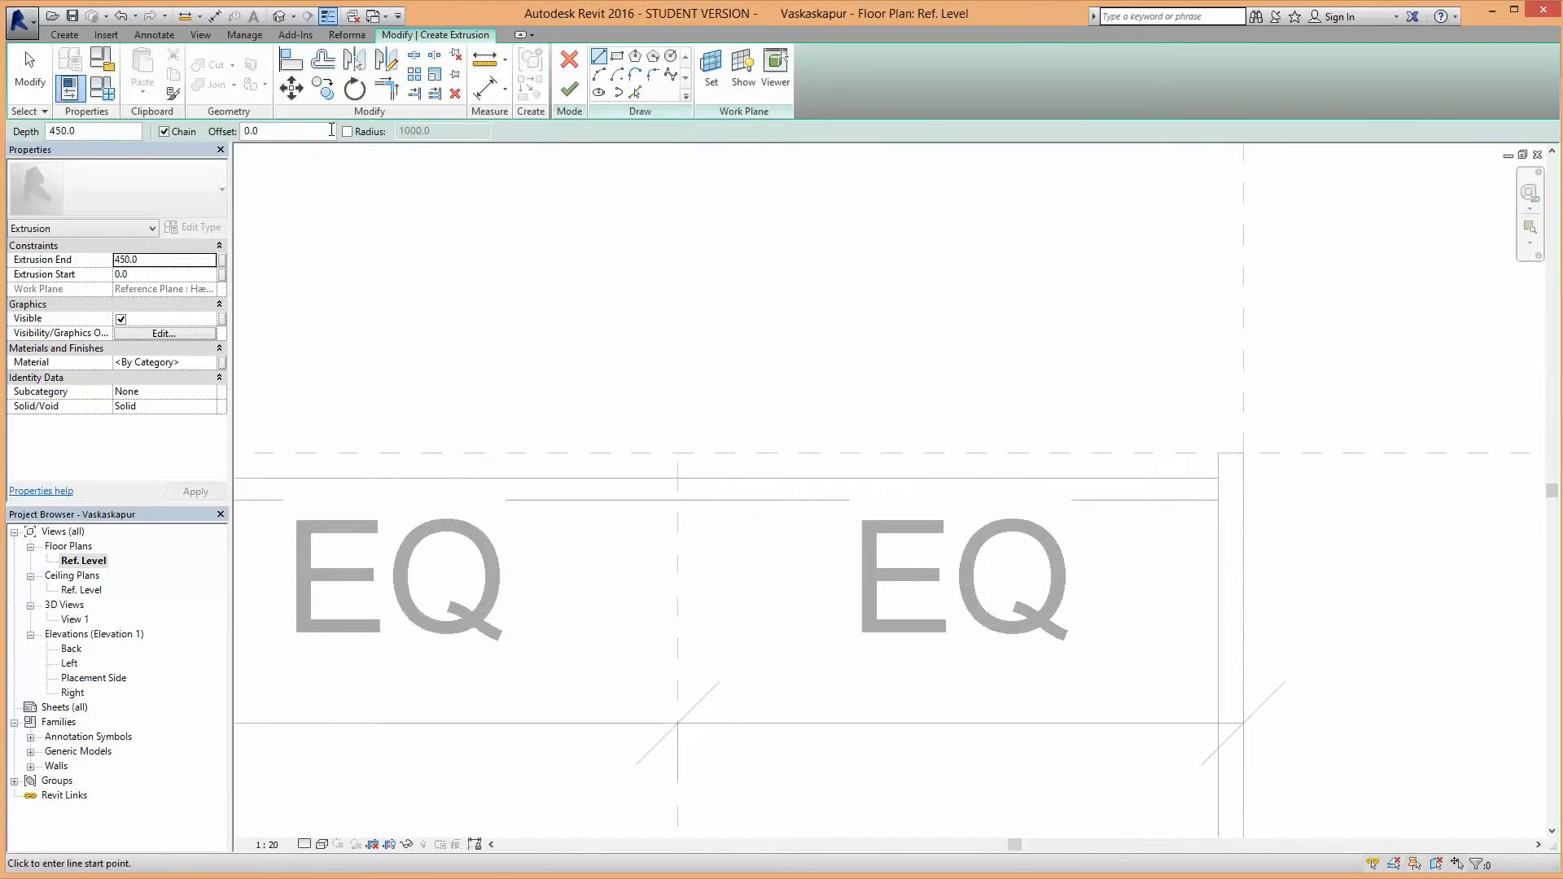
pyautogui.click(140, 277)
pyautogui.click(616, 57)
pyautogui.scroll(4, 1221, 491)
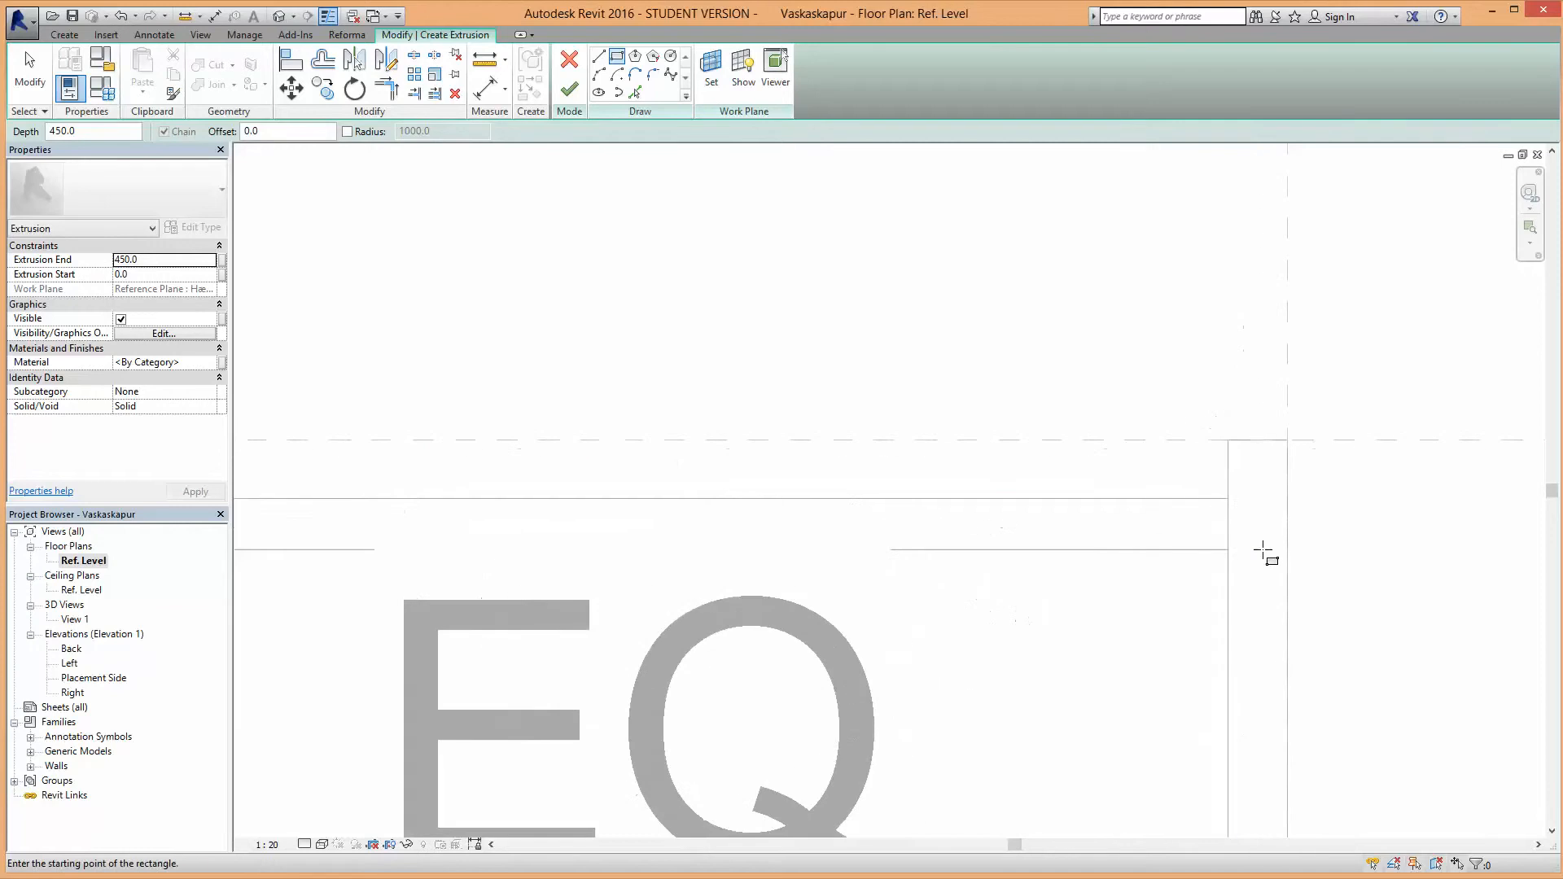
pyautogui.click(1208, 499)
pyautogui.scroll(-3, 1207, 499)
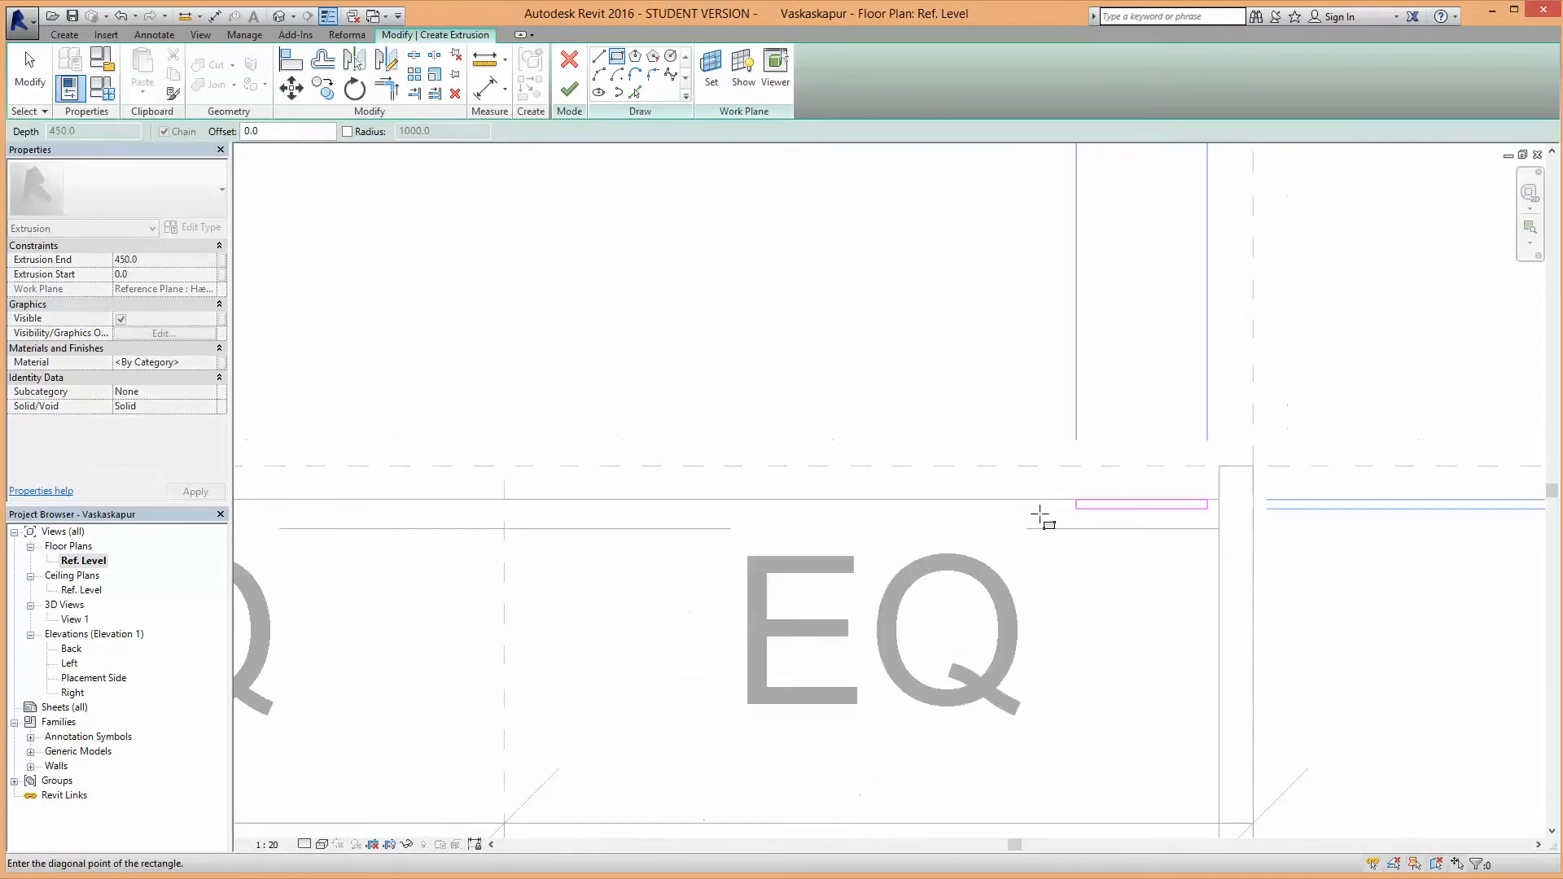
pyautogui.moveTo(673, 499); pyautogui.dragTo(821, 494, button='middle')
pyautogui.scroll(2, 814, 492)
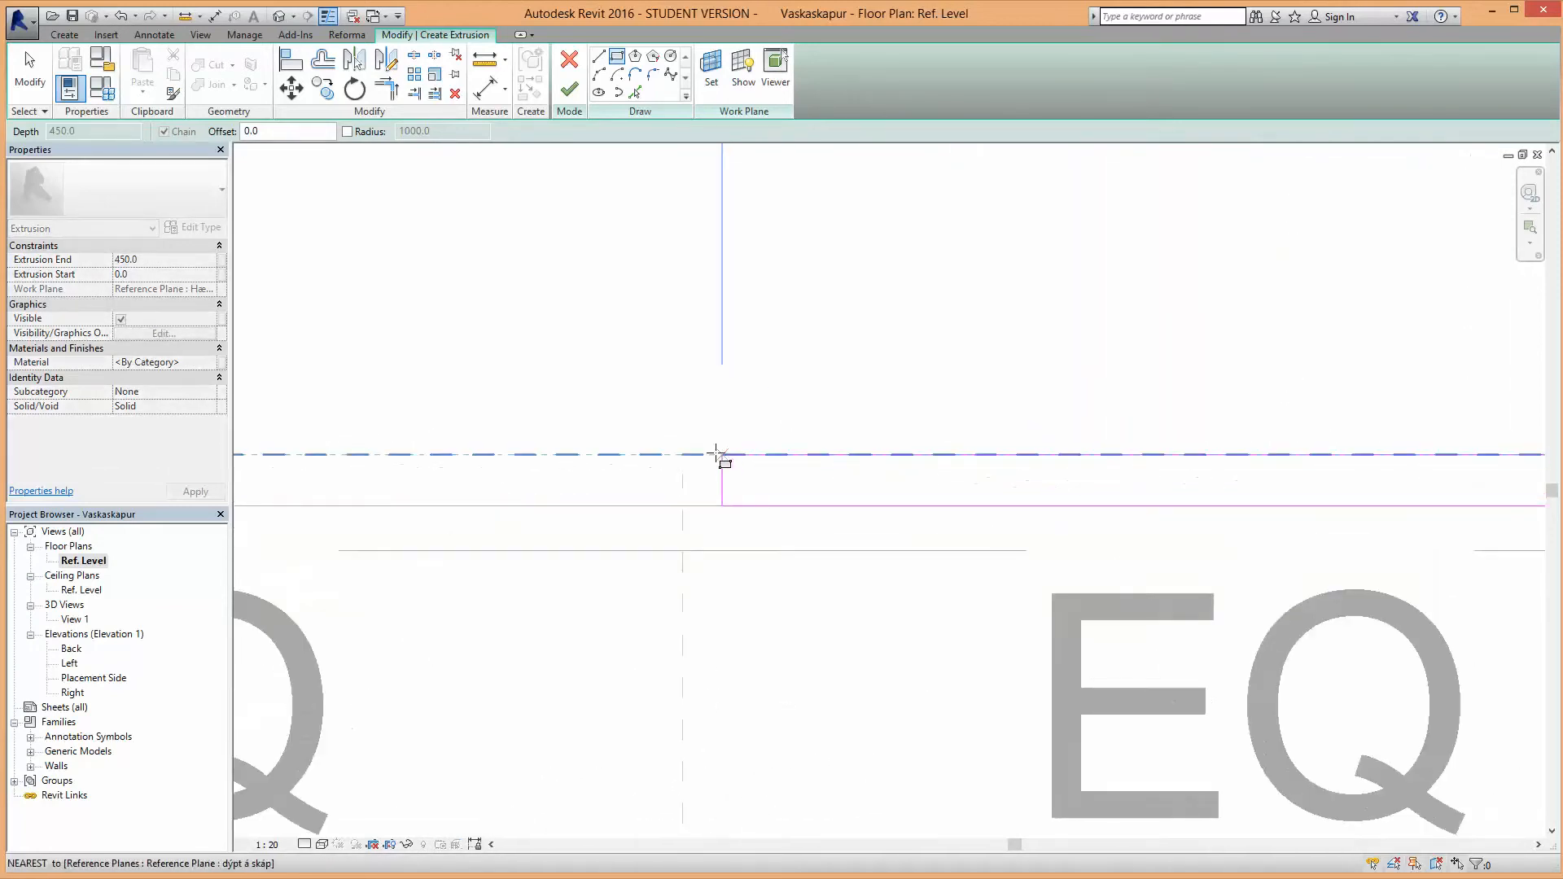
pyautogui.click(747, 430)
pyautogui.scroll(-2, 747, 430)
pyautogui.moveTo(716, 464); pyautogui.dragTo(646, 454, button='middle')
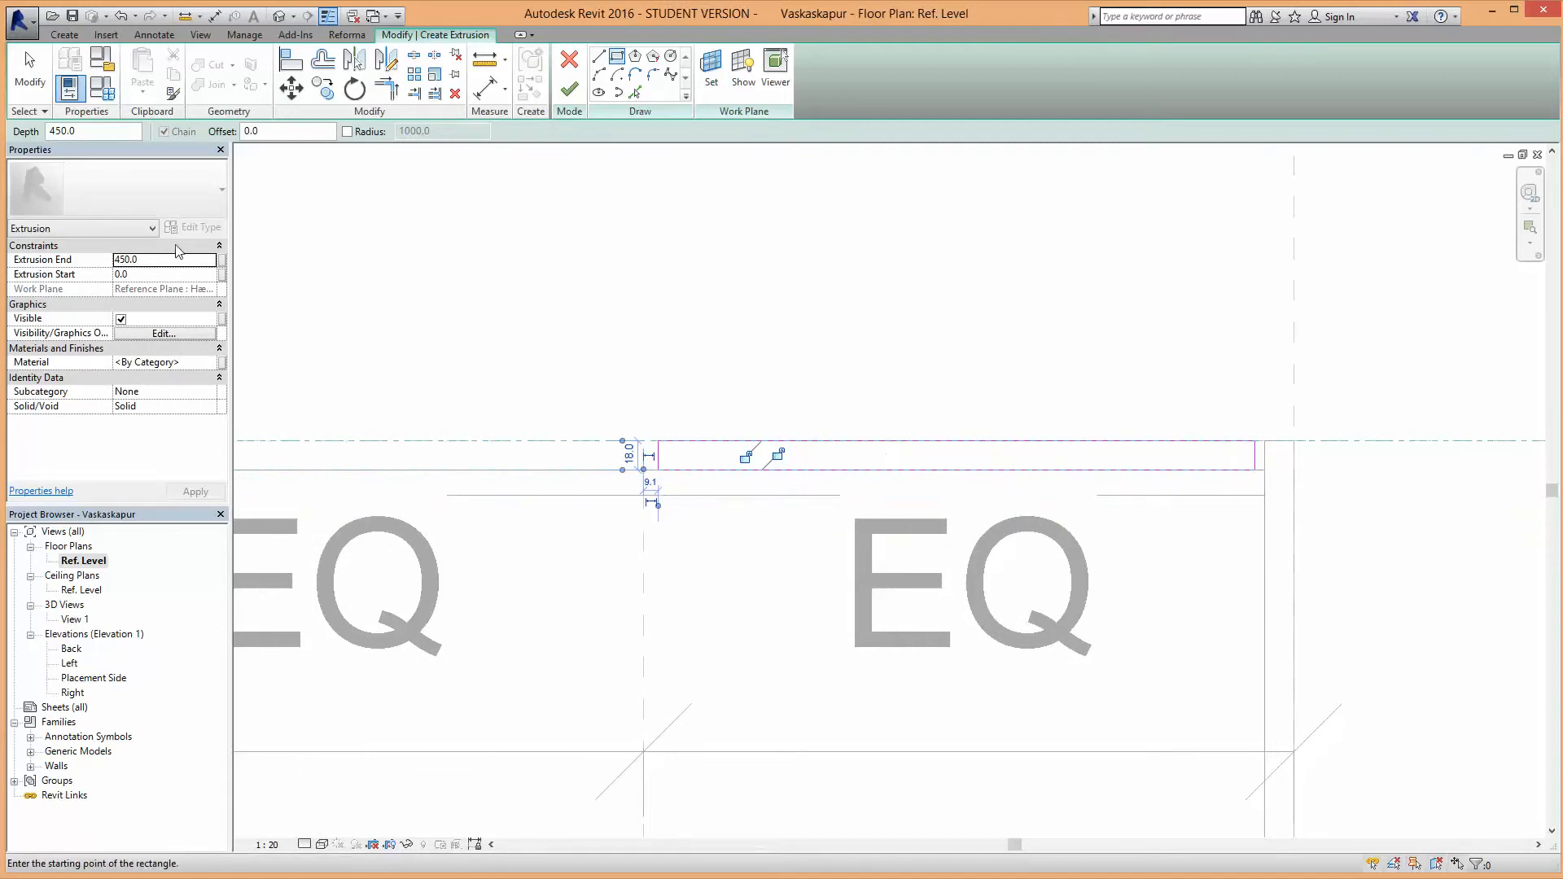
pyautogui.click(28, 72)
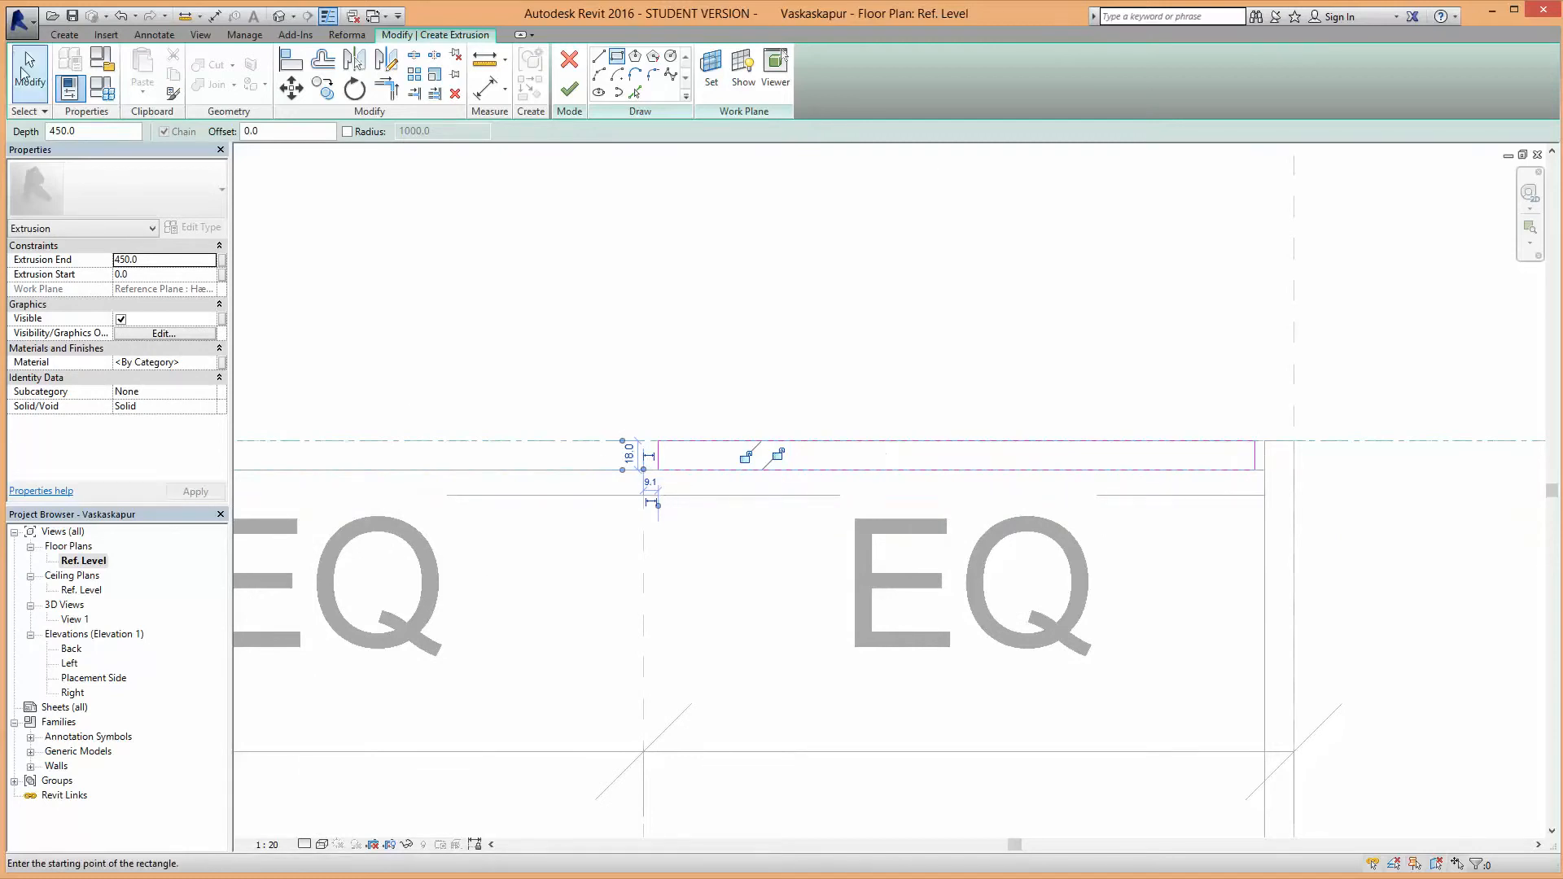
# Step: Align the rectangle's long edges to the cabinet's front edge line and the "dýpt á skáp" reference plane, locking both alignments
pyautogui.click(1201, 471)
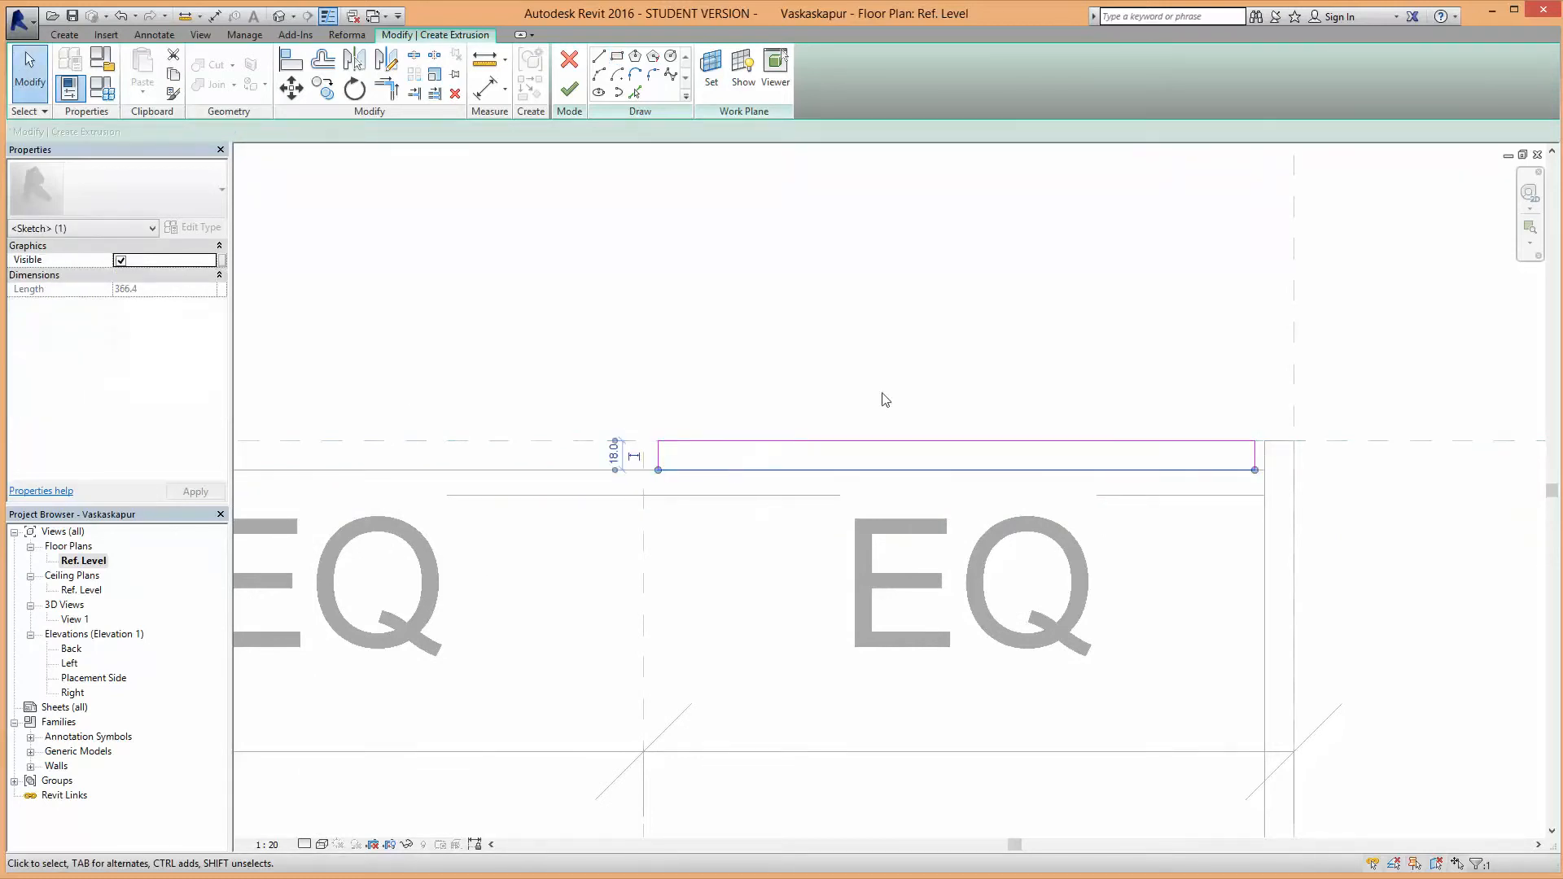
pyautogui.scroll(-2, 781, 398)
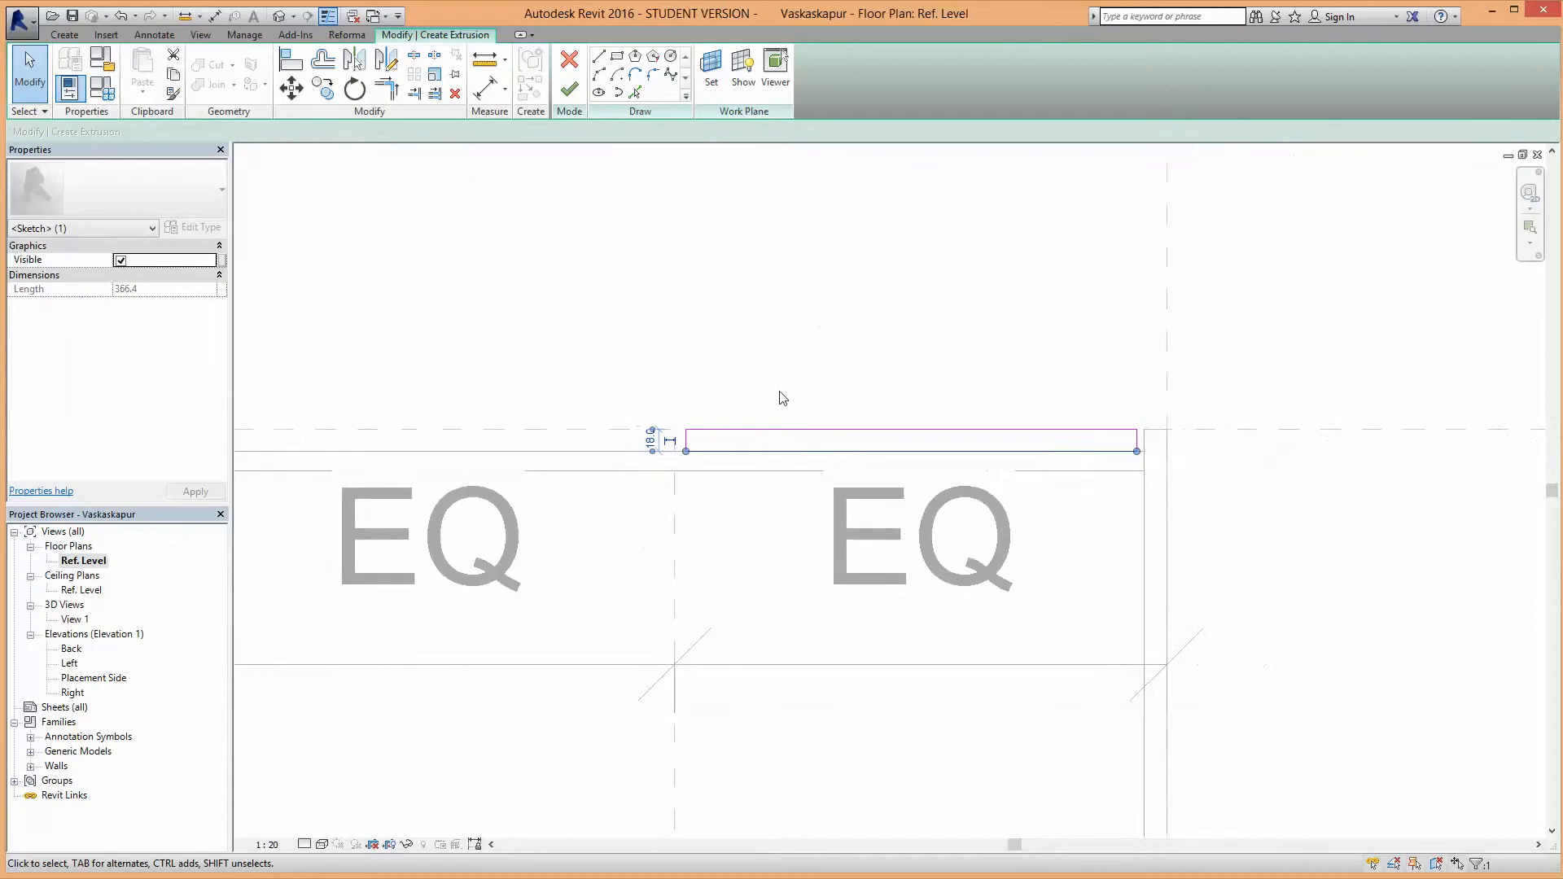
pyautogui.click(822, 331)
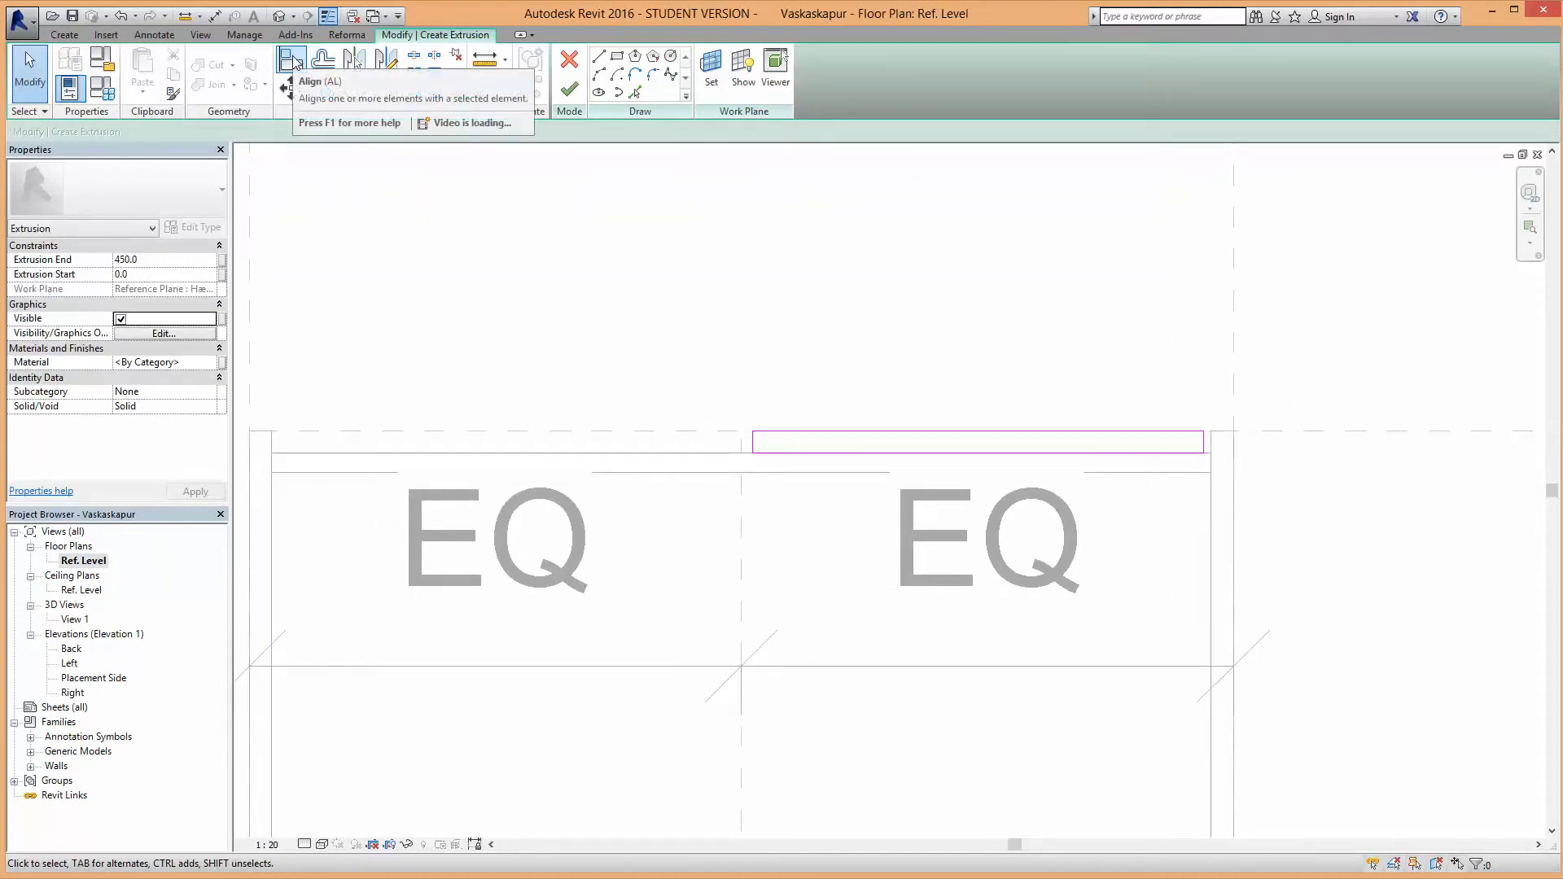
pyautogui.click(293, 62)
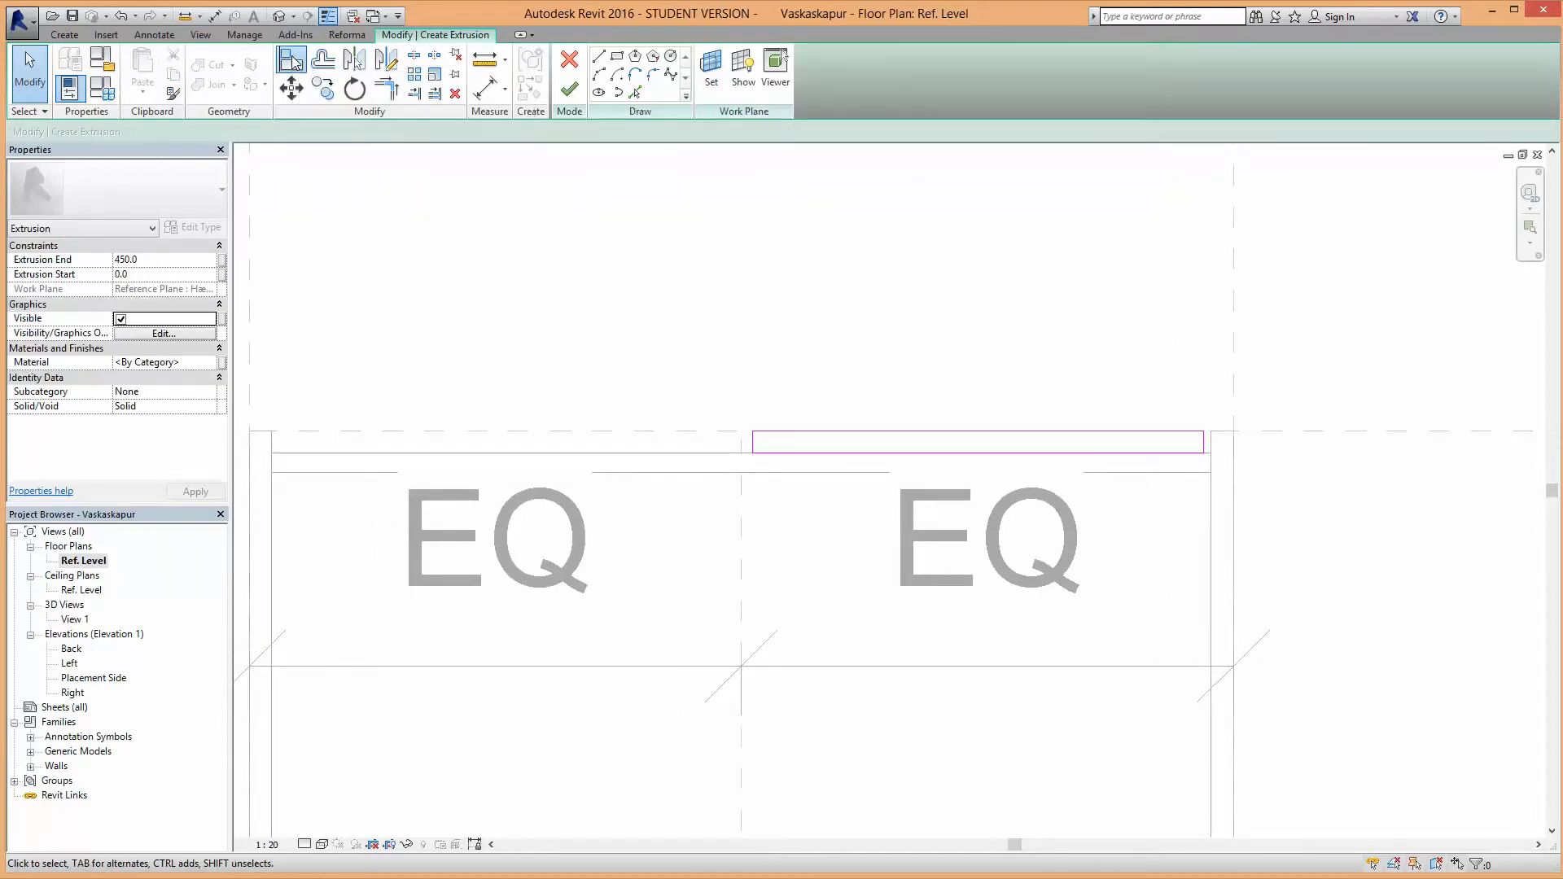
pyautogui.click(740, 457)
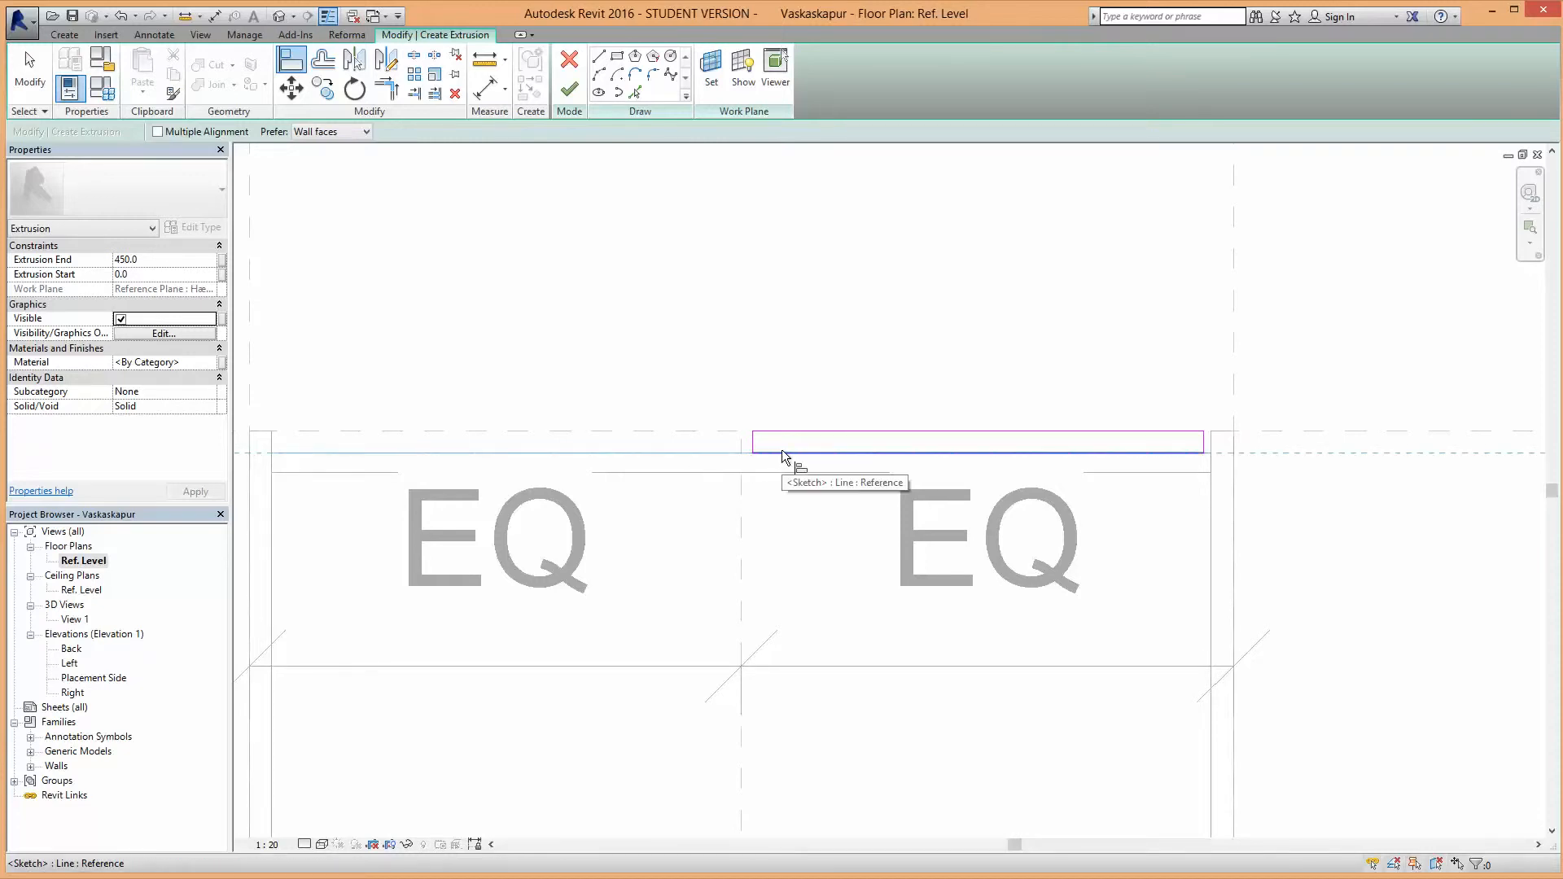
pyautogui.click(782, 452)
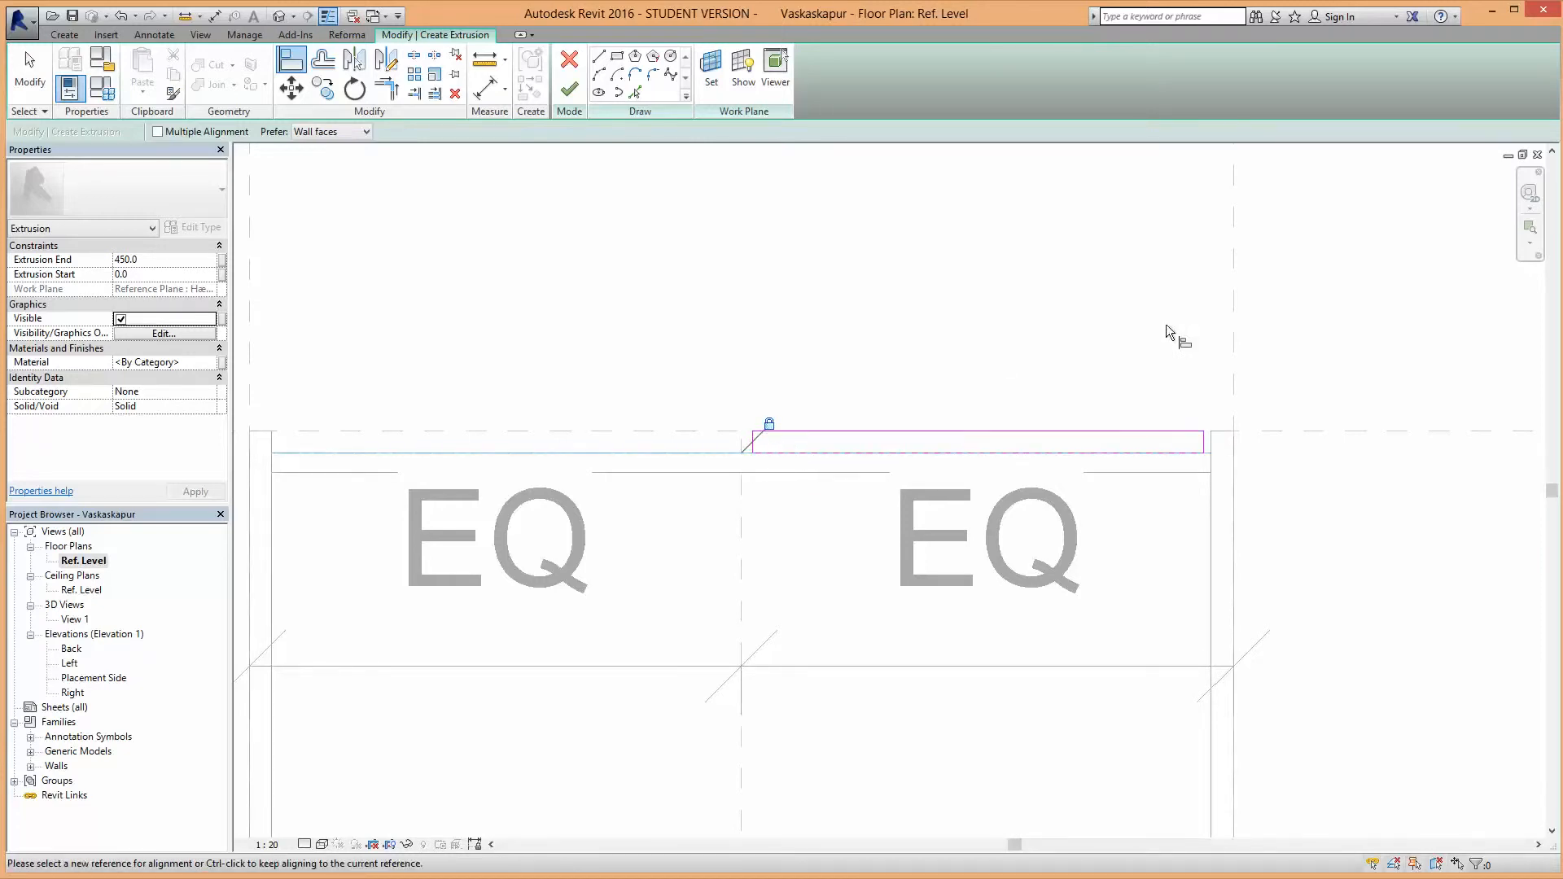
pyautogui.click(1330, 423)
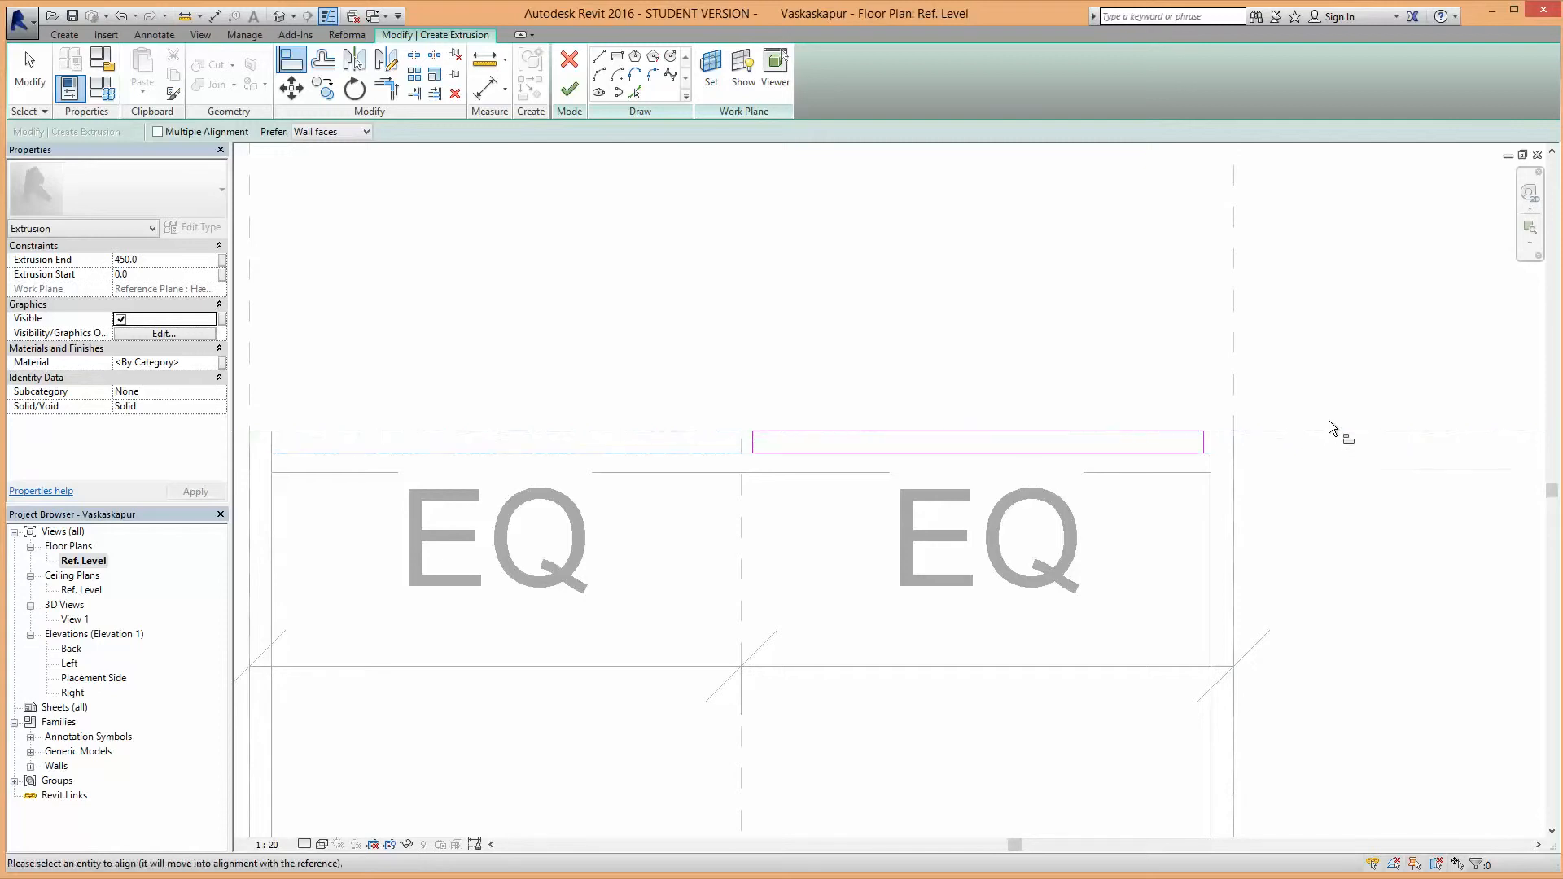
pyautogui.click(1008, 428)
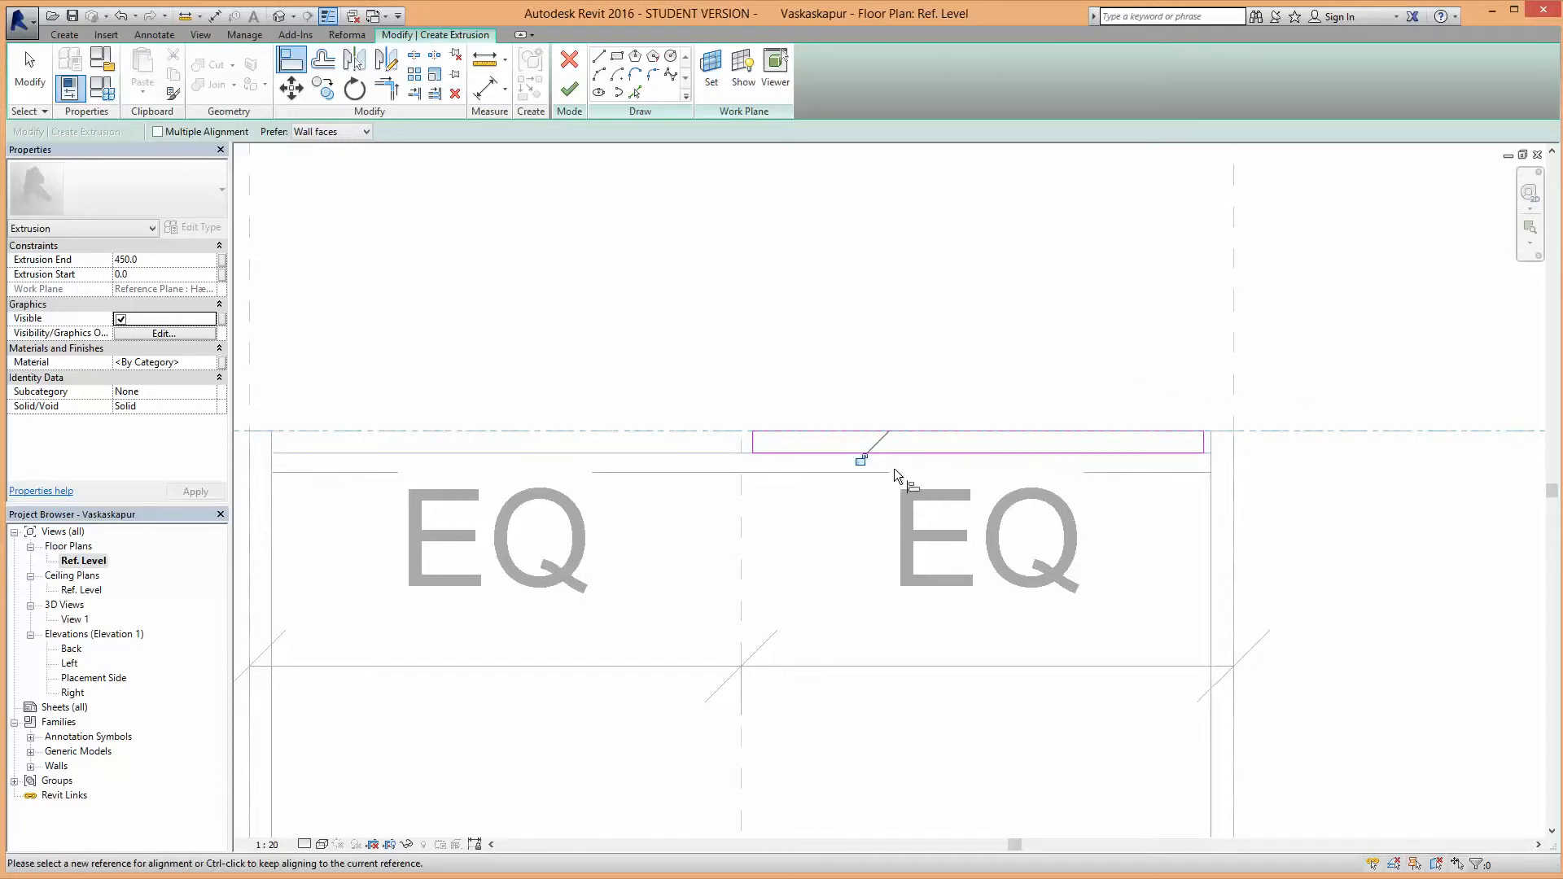
pyautogui.click(860, 460)
# Step: Dimension the gap between the right side panel's inner face and the rectangle's right end
pyautogui.click(484, 89)
pyautogui.scroll(5, 1187, 443)
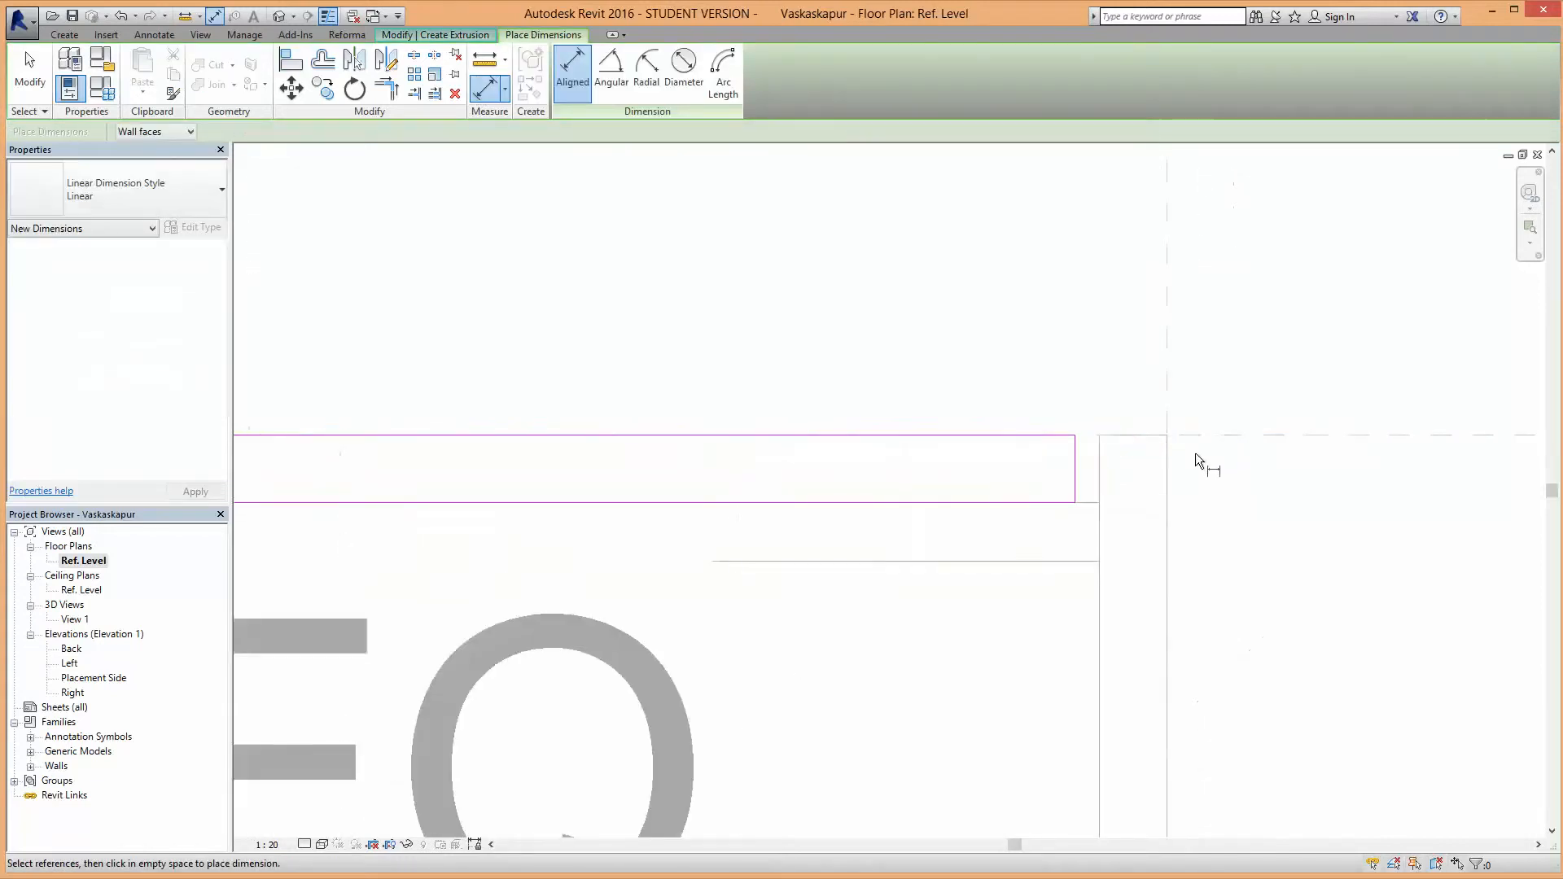
pyautogui.click(1067, 475)
pyautogui.click(1037, 473)
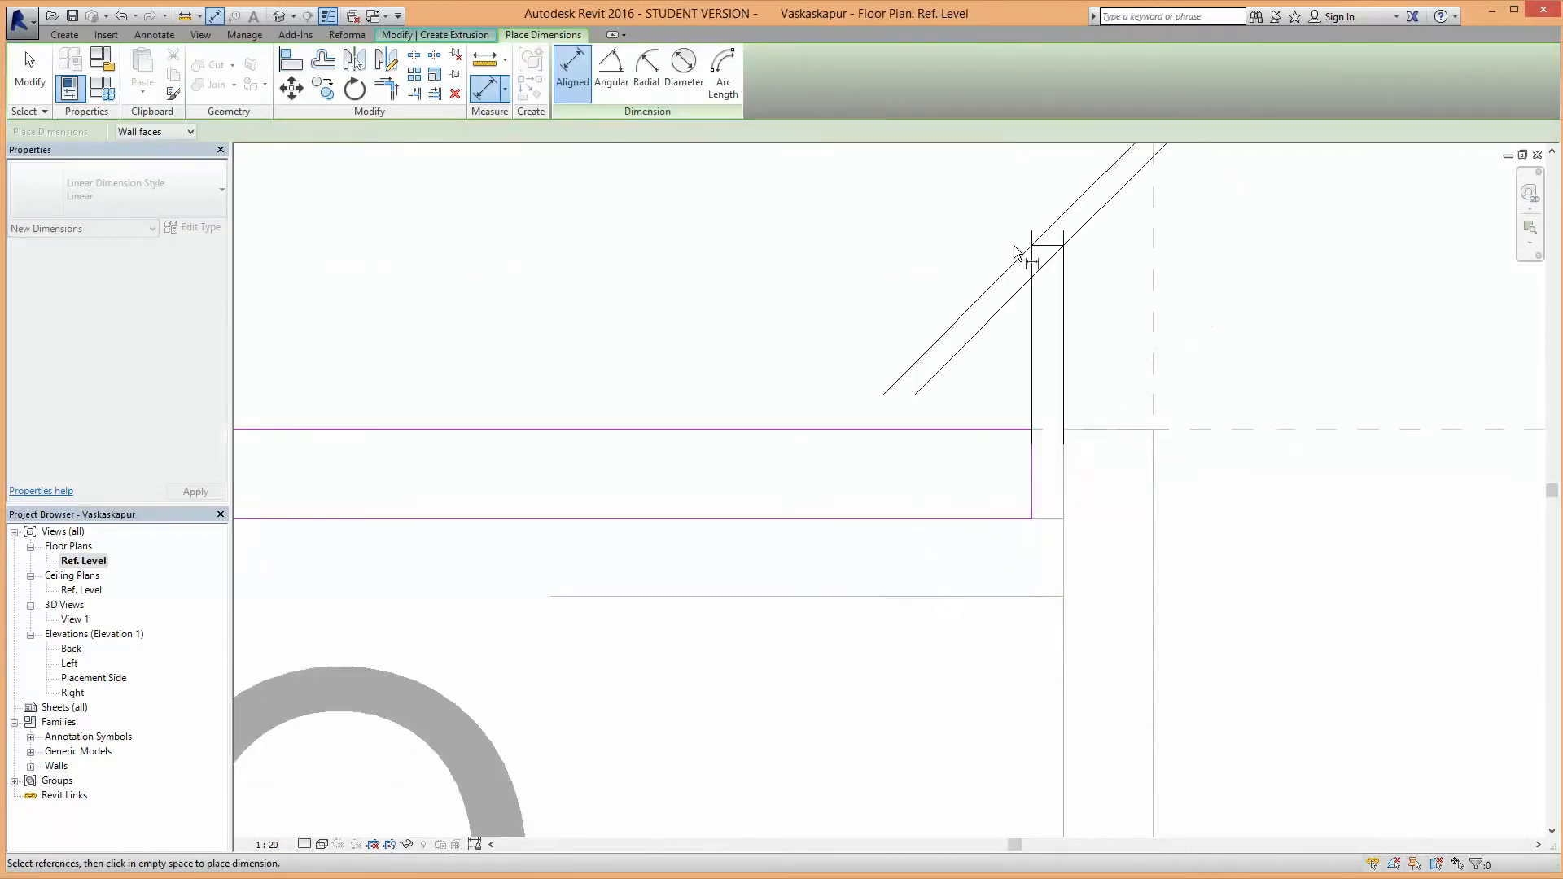
# Step: Dimension the gap between the centre reference plane and the rectangle's left end
pyautogui.scroll(-2, 972, 298)
pyautogui.scroll(-3, 850, 329)
pyautogui.moveTo(864, 374); pyautogui.dragTo(1184, 475, button='middle')
pyautogui.scroll(3, 700, 495)
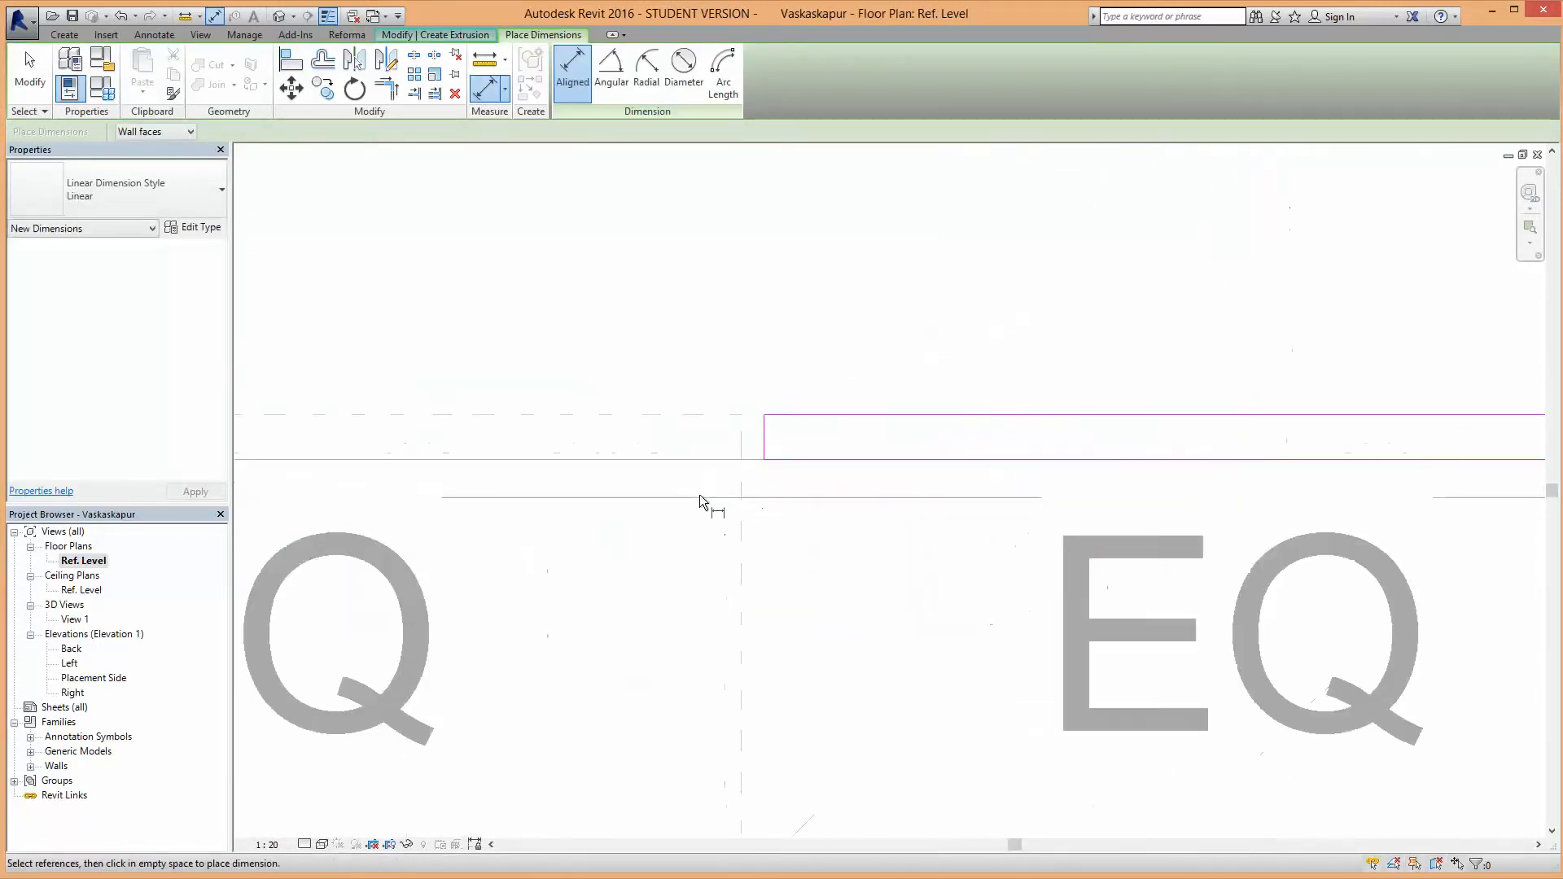
pyautogui.click(742, 448)
pyautogui.click(764, 448)
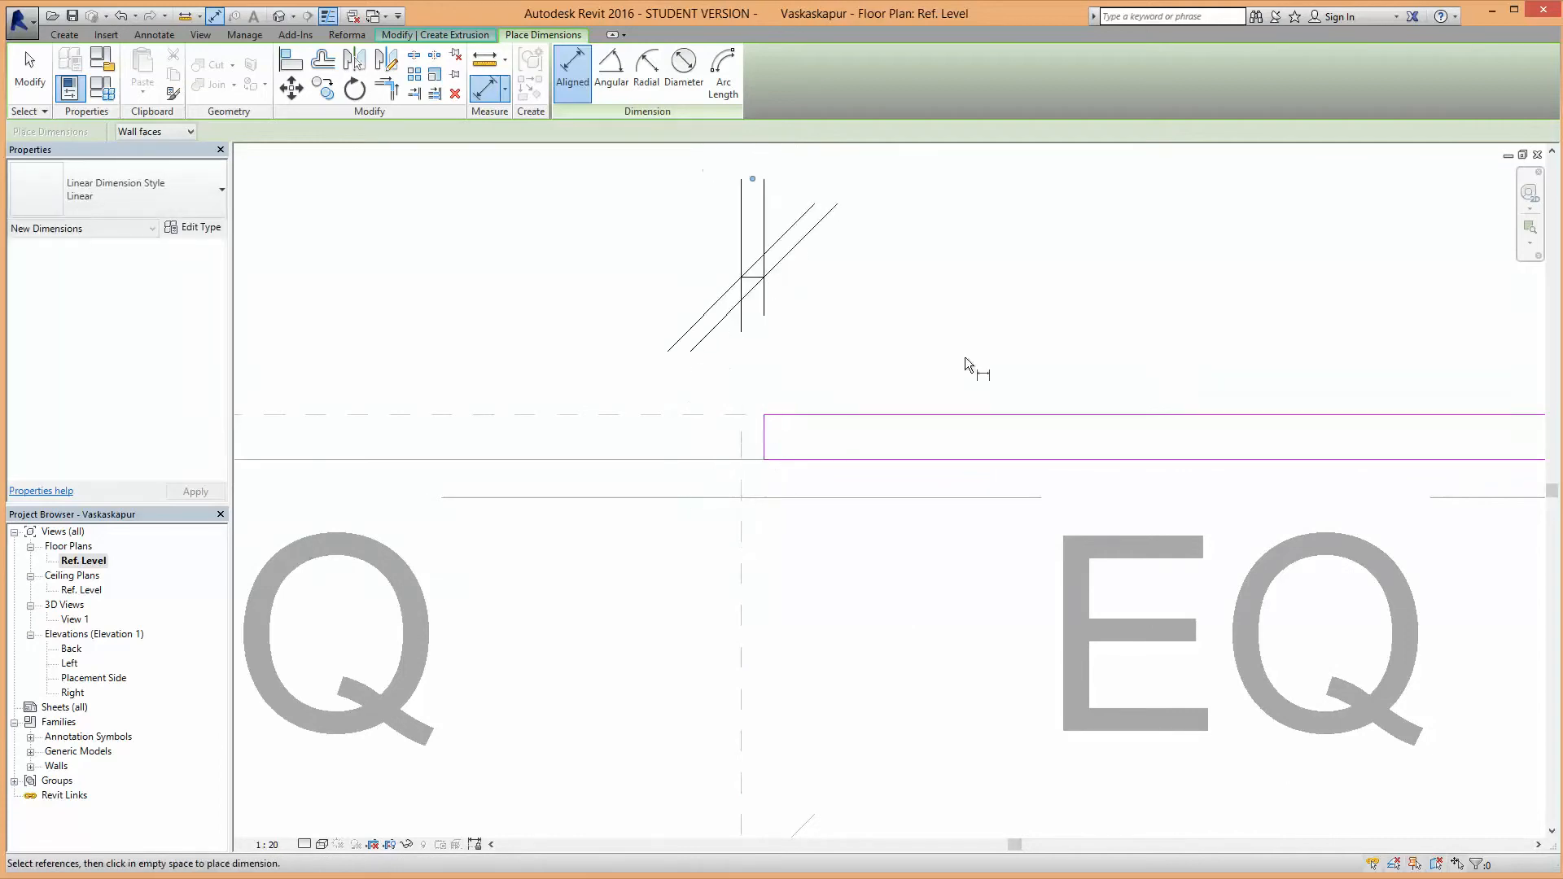
pyautogui.scroll(-4, 977, 375)
pyautogui.scroll(2, 1032, 440)
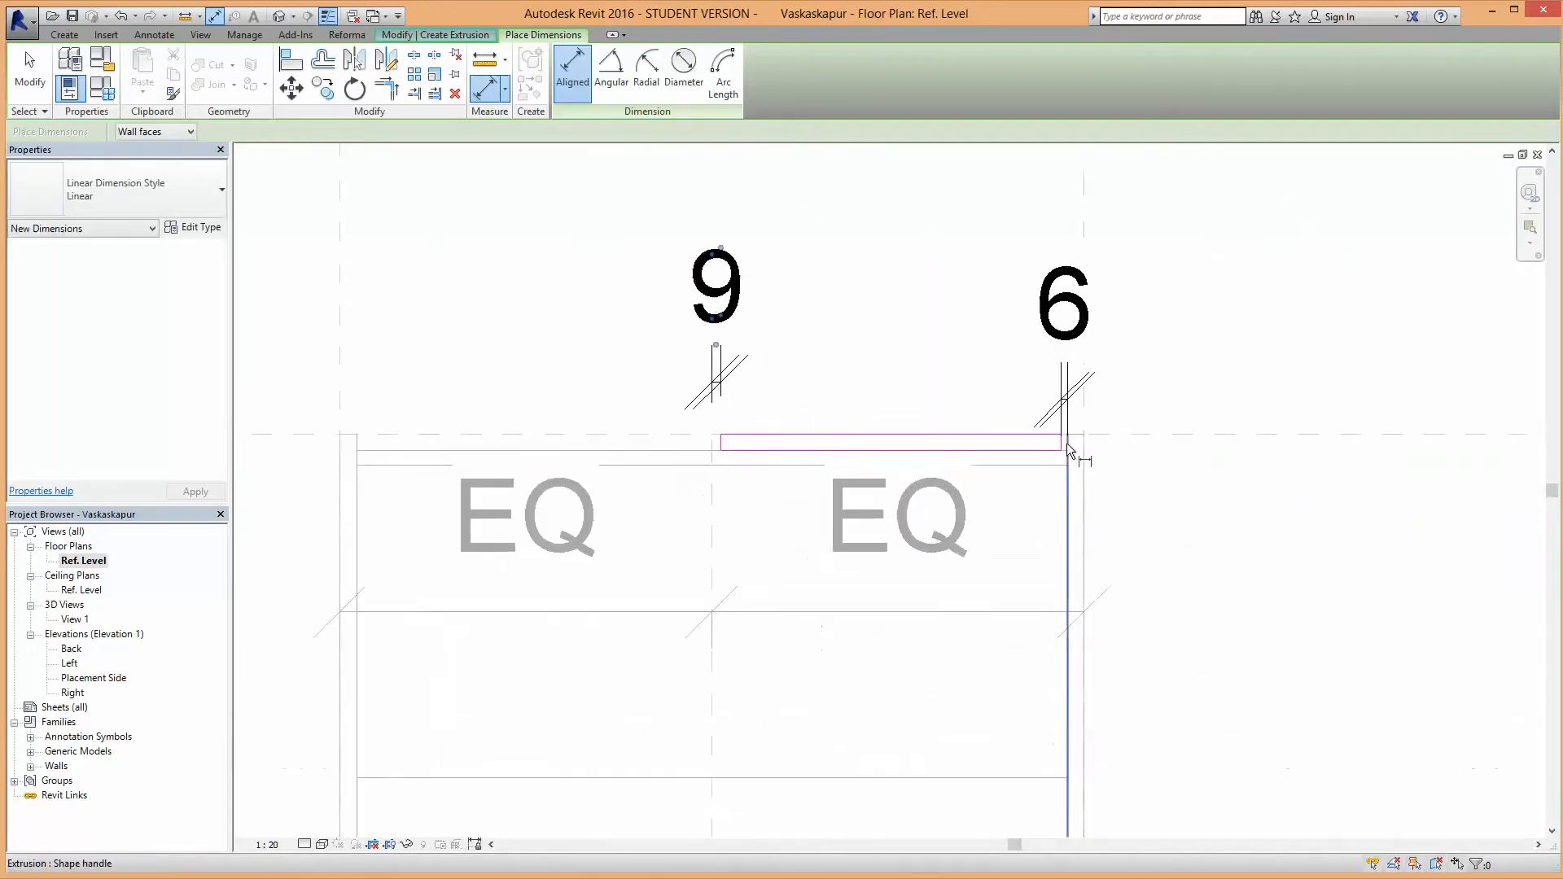
pyautogui.scroll(2, 1066, 446)
pyautogui.click(48, 91)
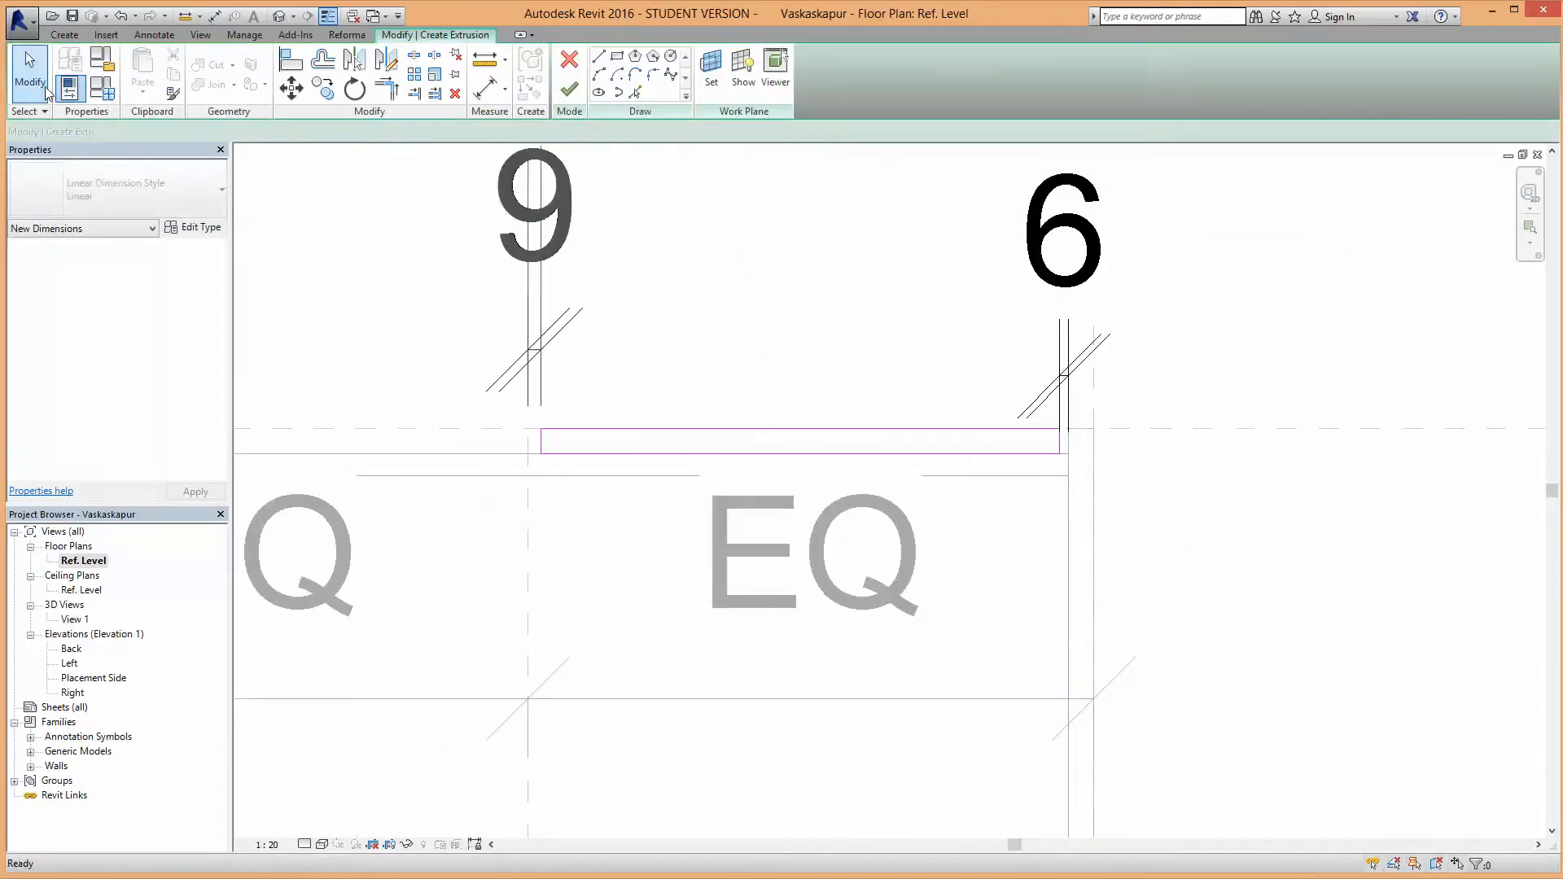
# Step: Set the gap between the rectangle's right end and the side panel to 2 mm
pyautogui.scroll(3, 1139, 489)
pyautogui.moveTo(1047, 464); pyautogui.dragTo(1039, 642, button='middle')
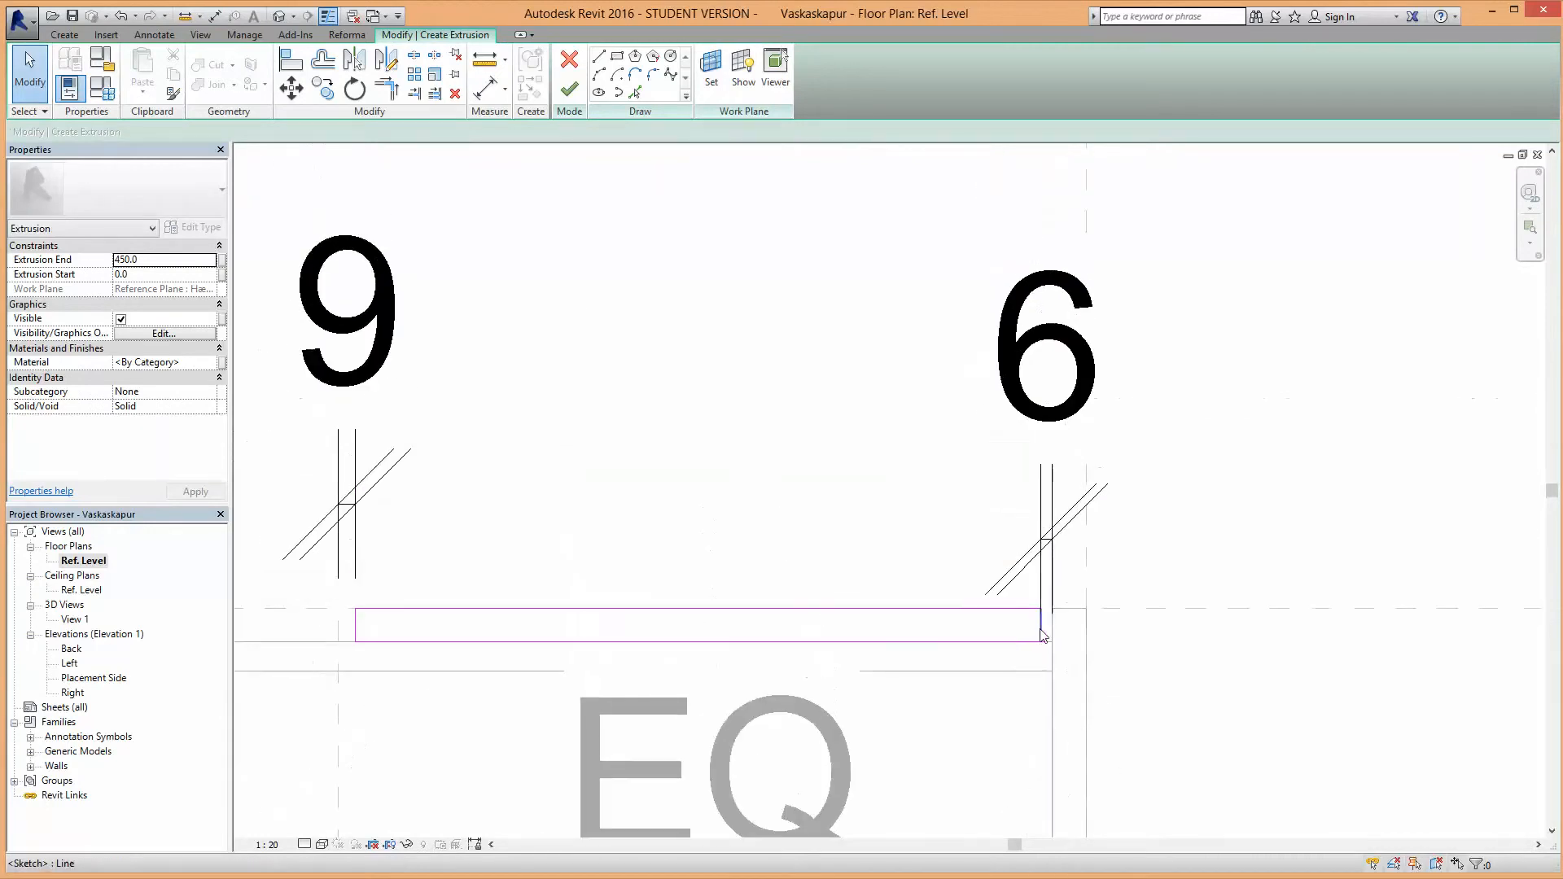
pyautogui.click(1040, 630)
pyautogui.click(1045, 460)
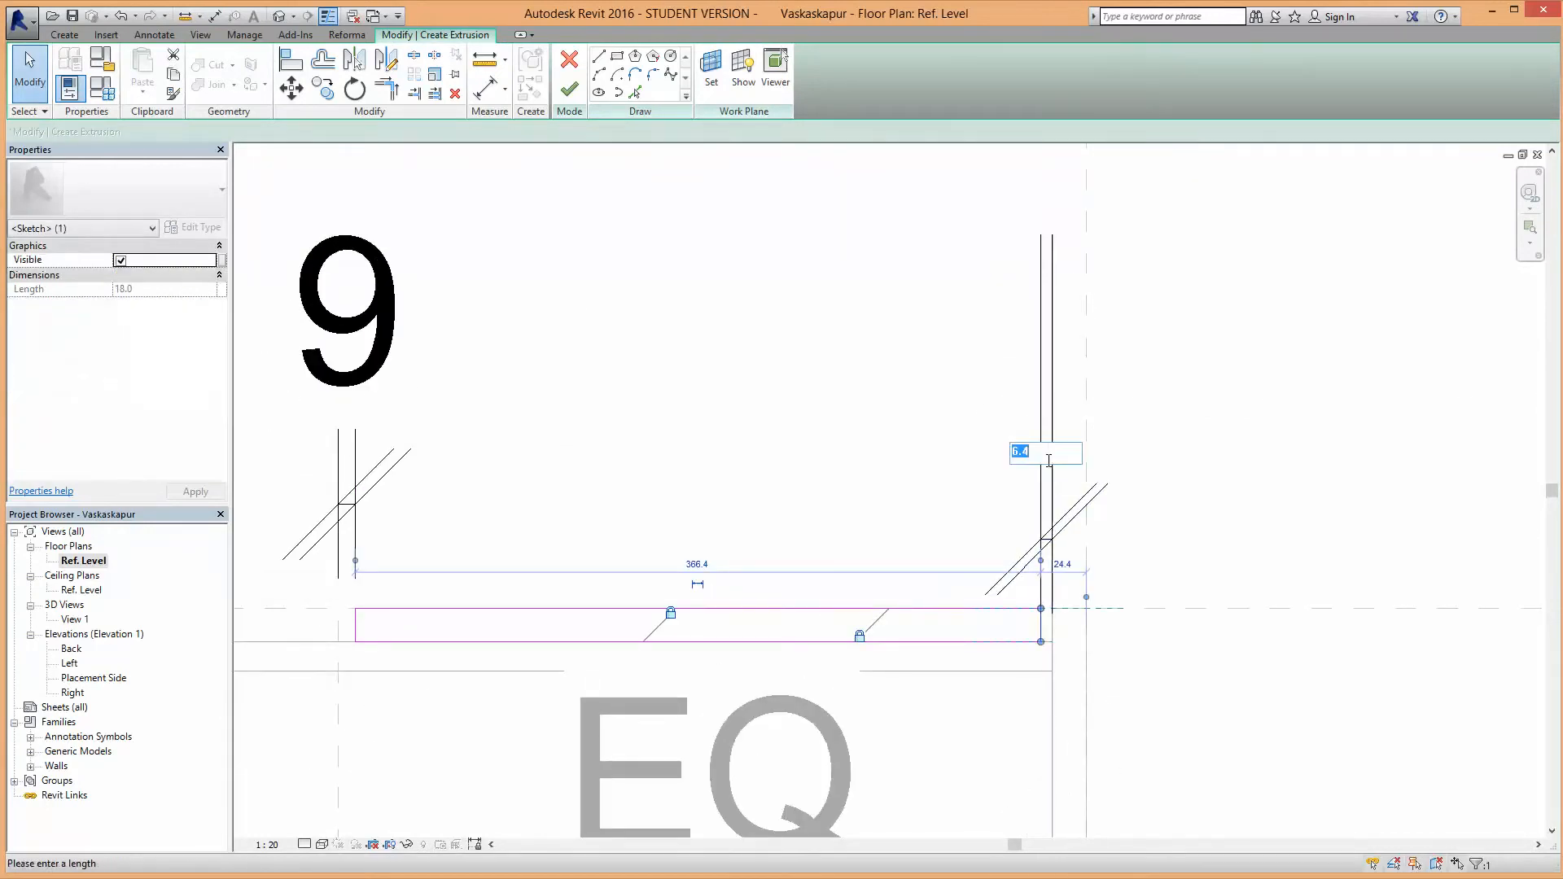
pyautogui.write('2')
pyautogui.press('Return')
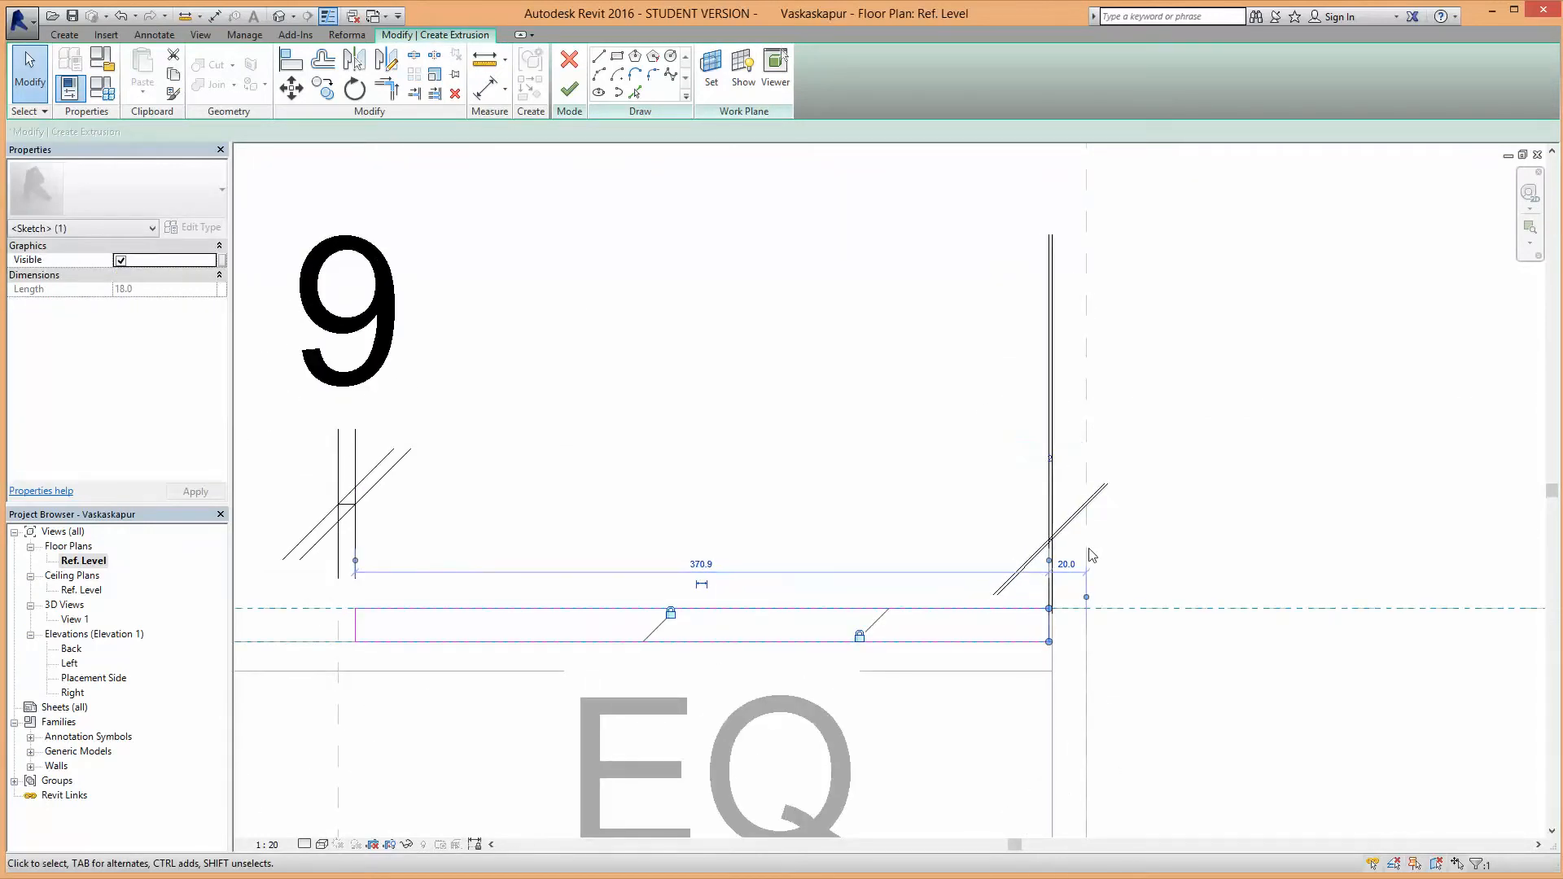
pyautogui.click(1076, 525)
pyautogui.scroll(-4, 1262, 533)
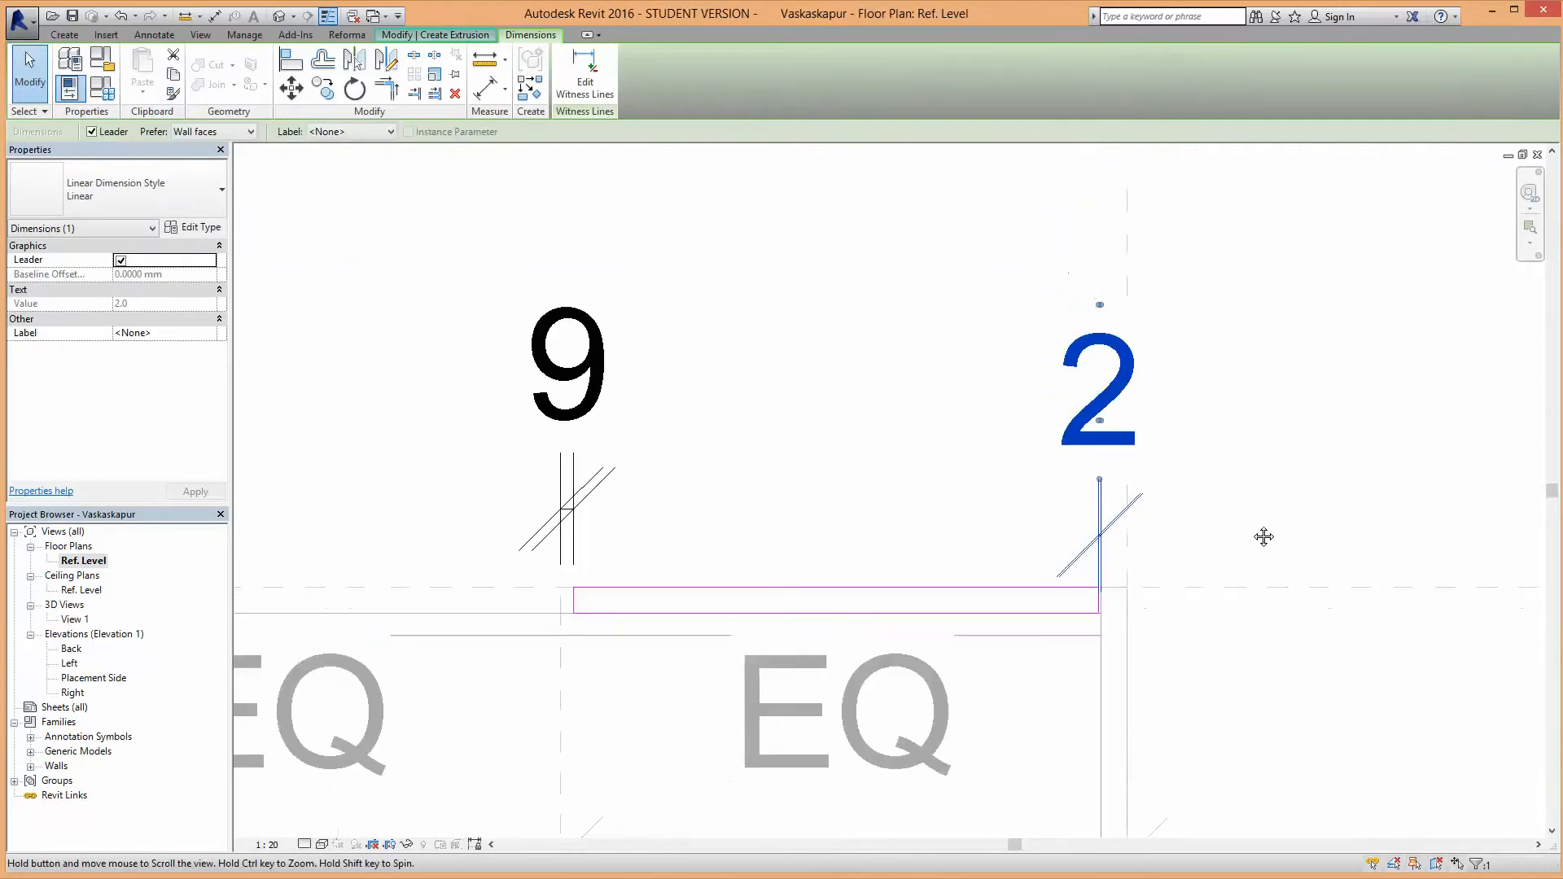
pyautogui.scroll(-2, 1216, 528)
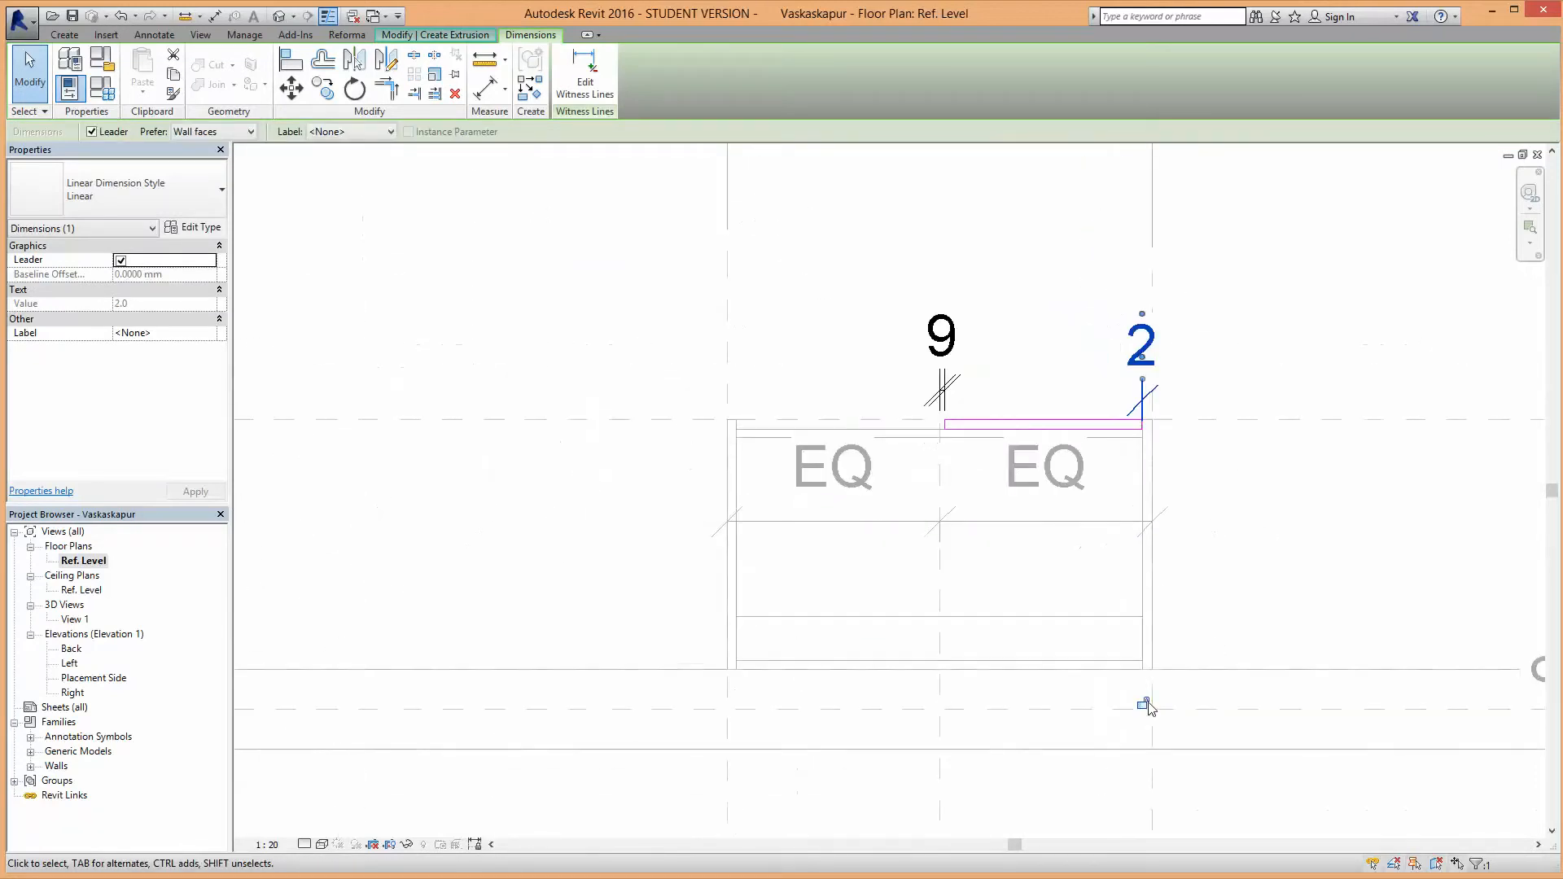
# Step: Set the gap between the centre reference plane and the rectangle's left end to 1 mm
pyautogui.scroll(5, 946, 424)
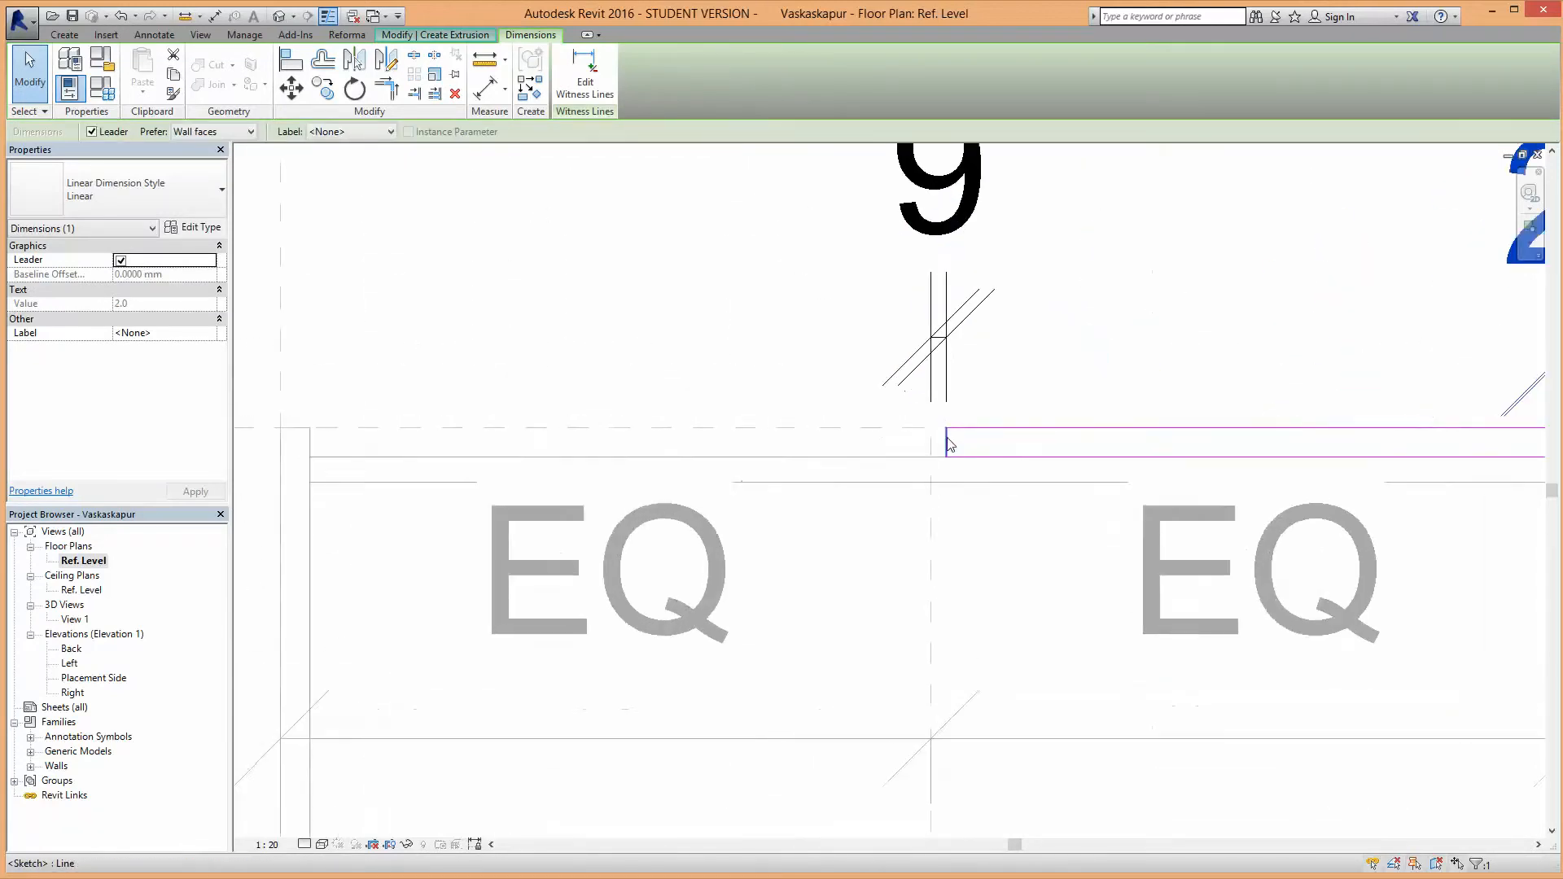
pyautogui.scroll(2, 946, 440)
pyautogui.click(942, 446)
pyautogui.scroll(-2, 1009, 381)
pyautogui.moveTo(1015, 398); pyautogui.dragTo(950, 617, button='middle')
pyautogui.click(898, 458)
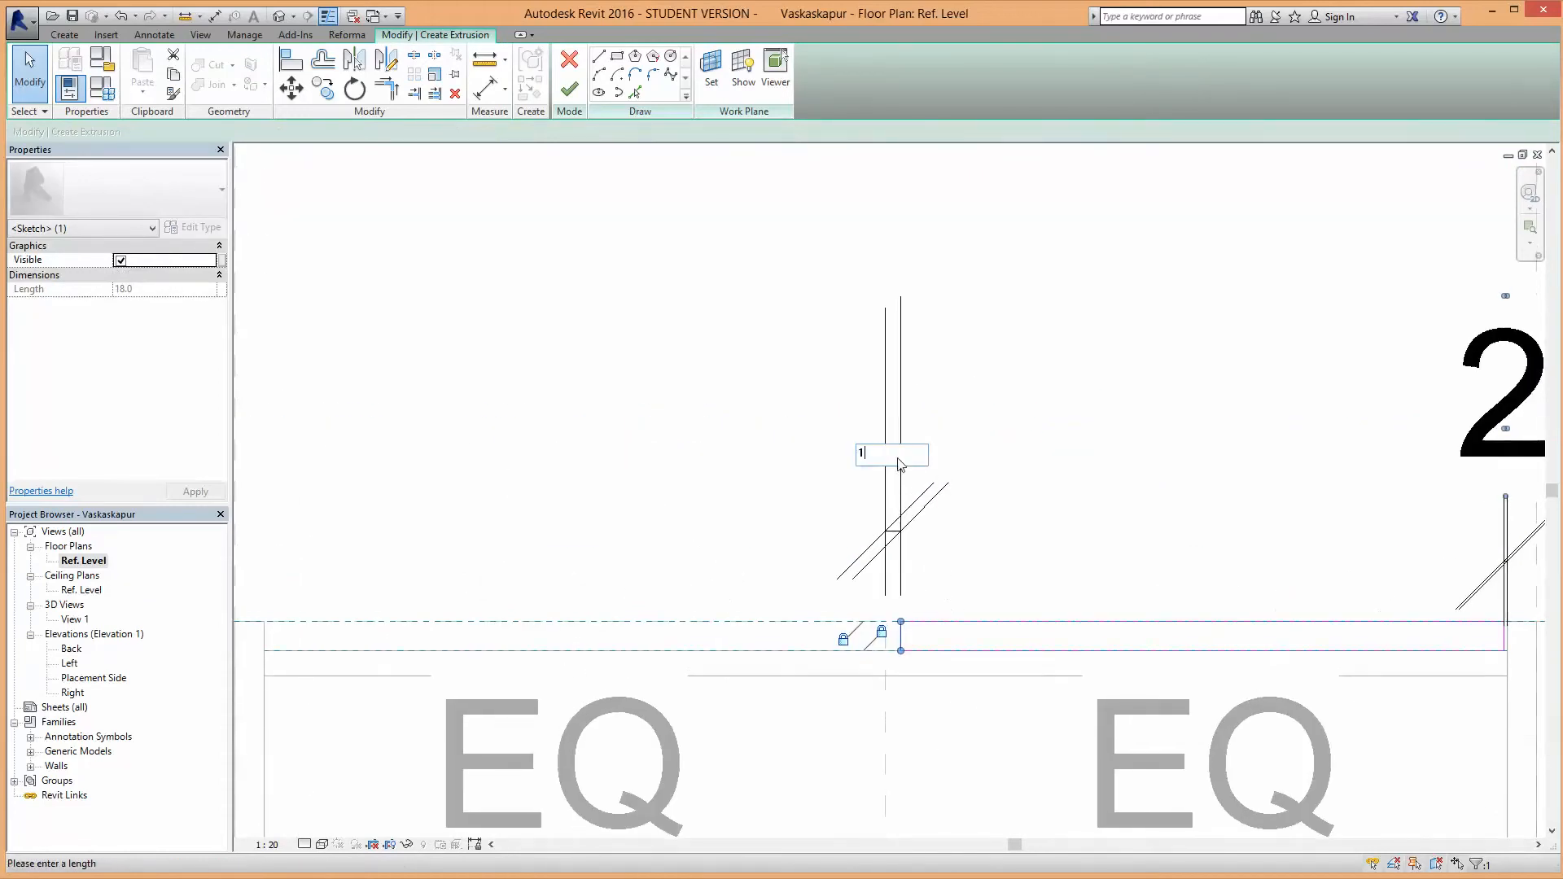
pyautogui.write('1')
pyautogui.press('Return')
pyautogui.click(913, 454)
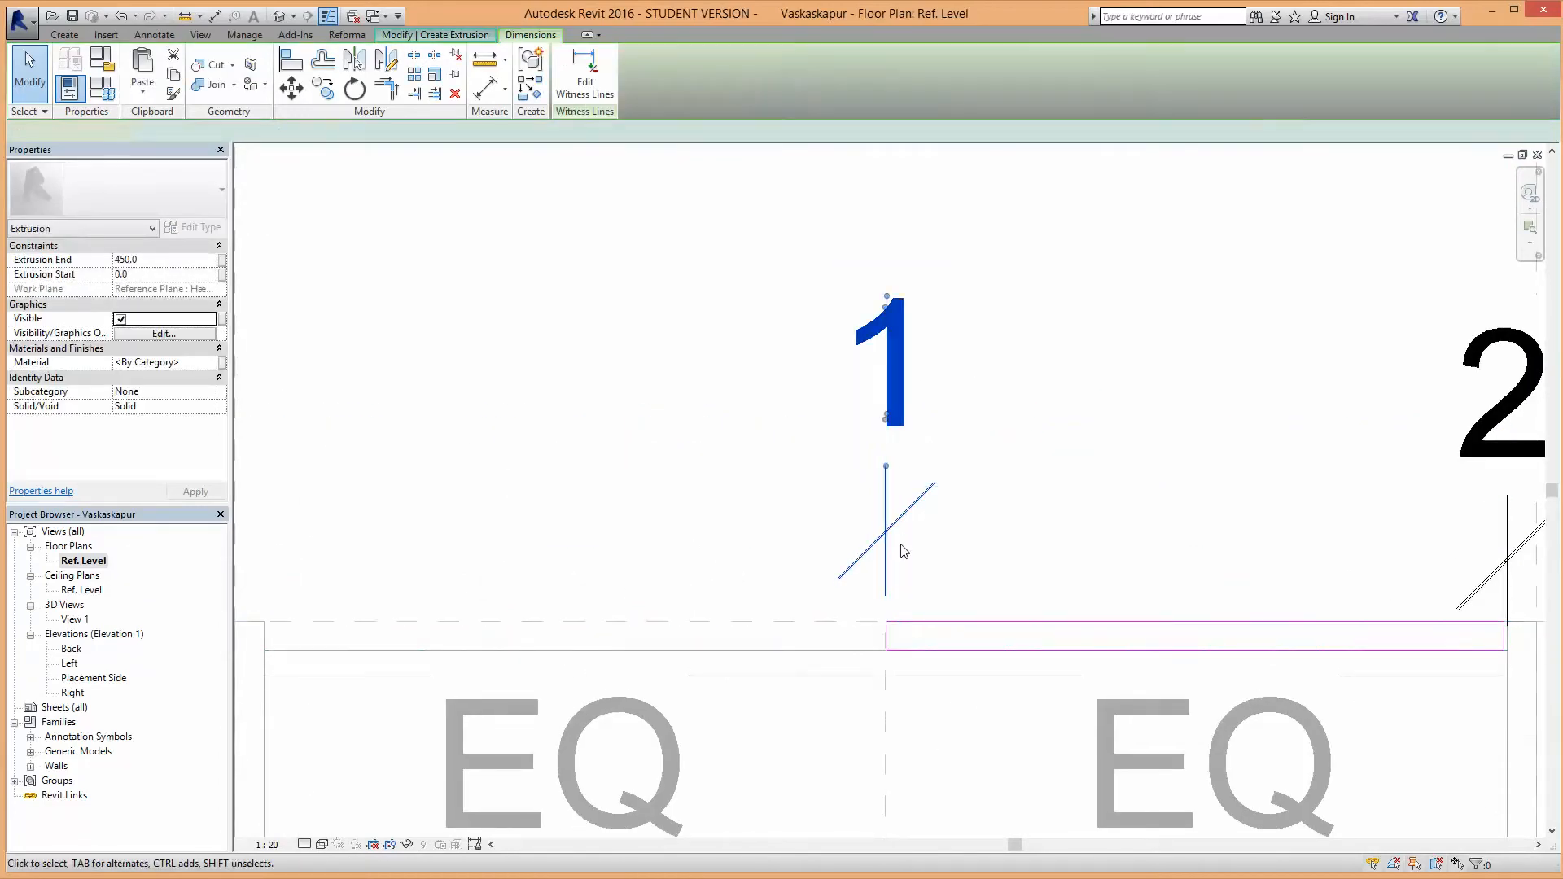
# Step: Lock the 1 mm gap dimension between the centre reference plane and the rectangle's left end
pyautogui.scroll(-4, 913, 560)
pyautogui.moveTo(991, 494); pyautogui.dragTo(1094, 213, button='middle')
pyautogui.scroll(-1, 1095, 224)
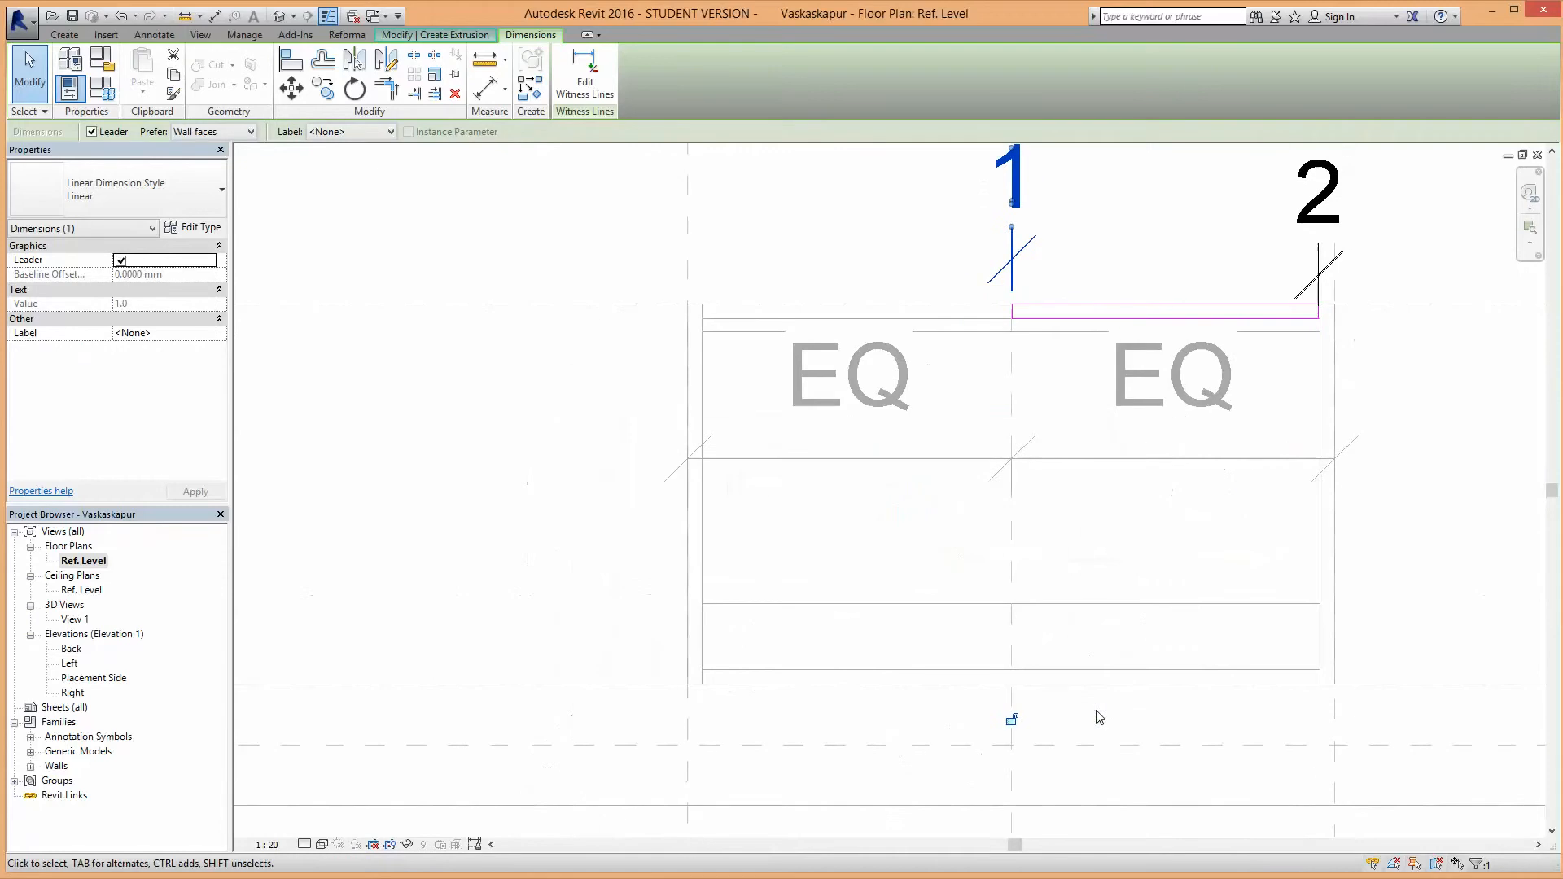
pyautogui.click(1013, 721)
pyautogui.click(1099, 257)
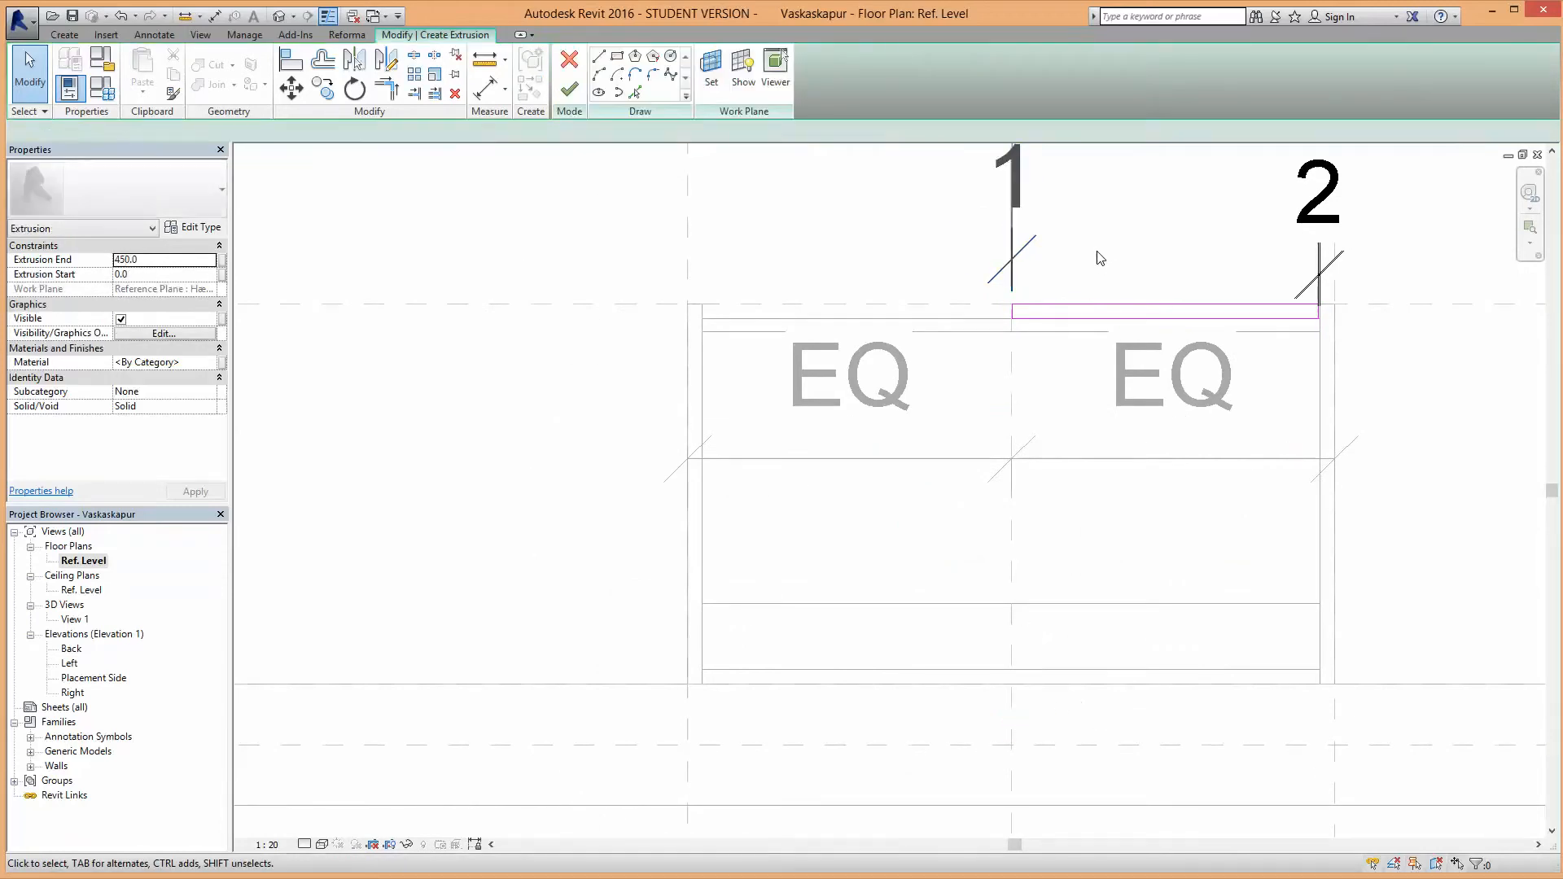
# Step: Finish the door's extrusion sketch and inspect the panel on the cabinet in 3D View 1
pyautogui.scroll(3, 1009, 324)
pyautogui.moveTo(1009, 323); pyautogui.dragTo(825, 462, button='middle')
pyautogui.moveTo(924, 334); pyautogui.dragTo(795, 398, button='middle')
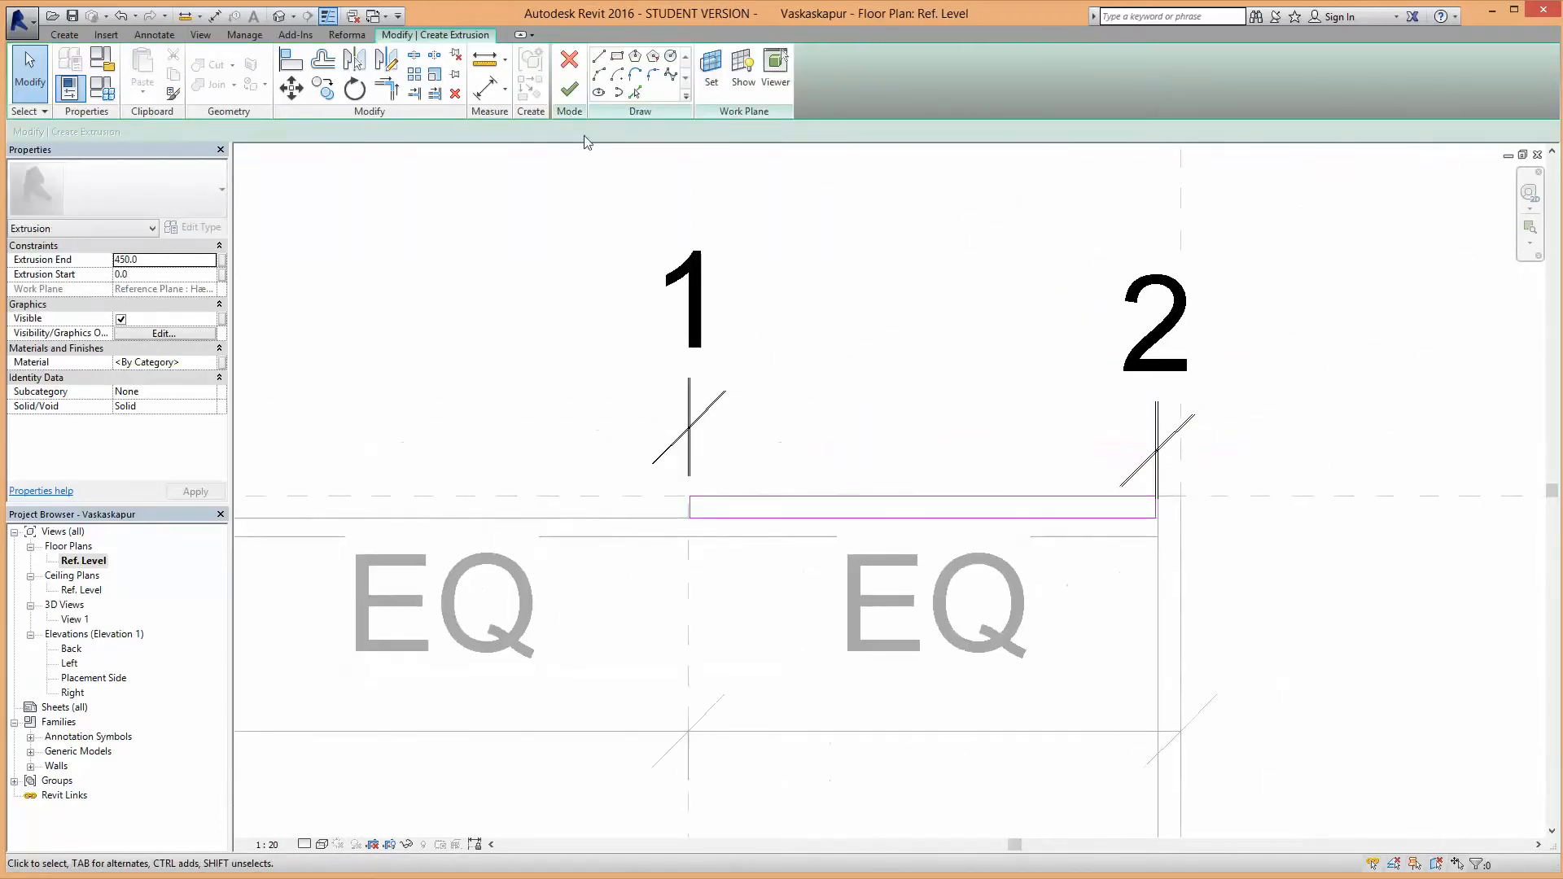
pyautogui.click(577, 94)
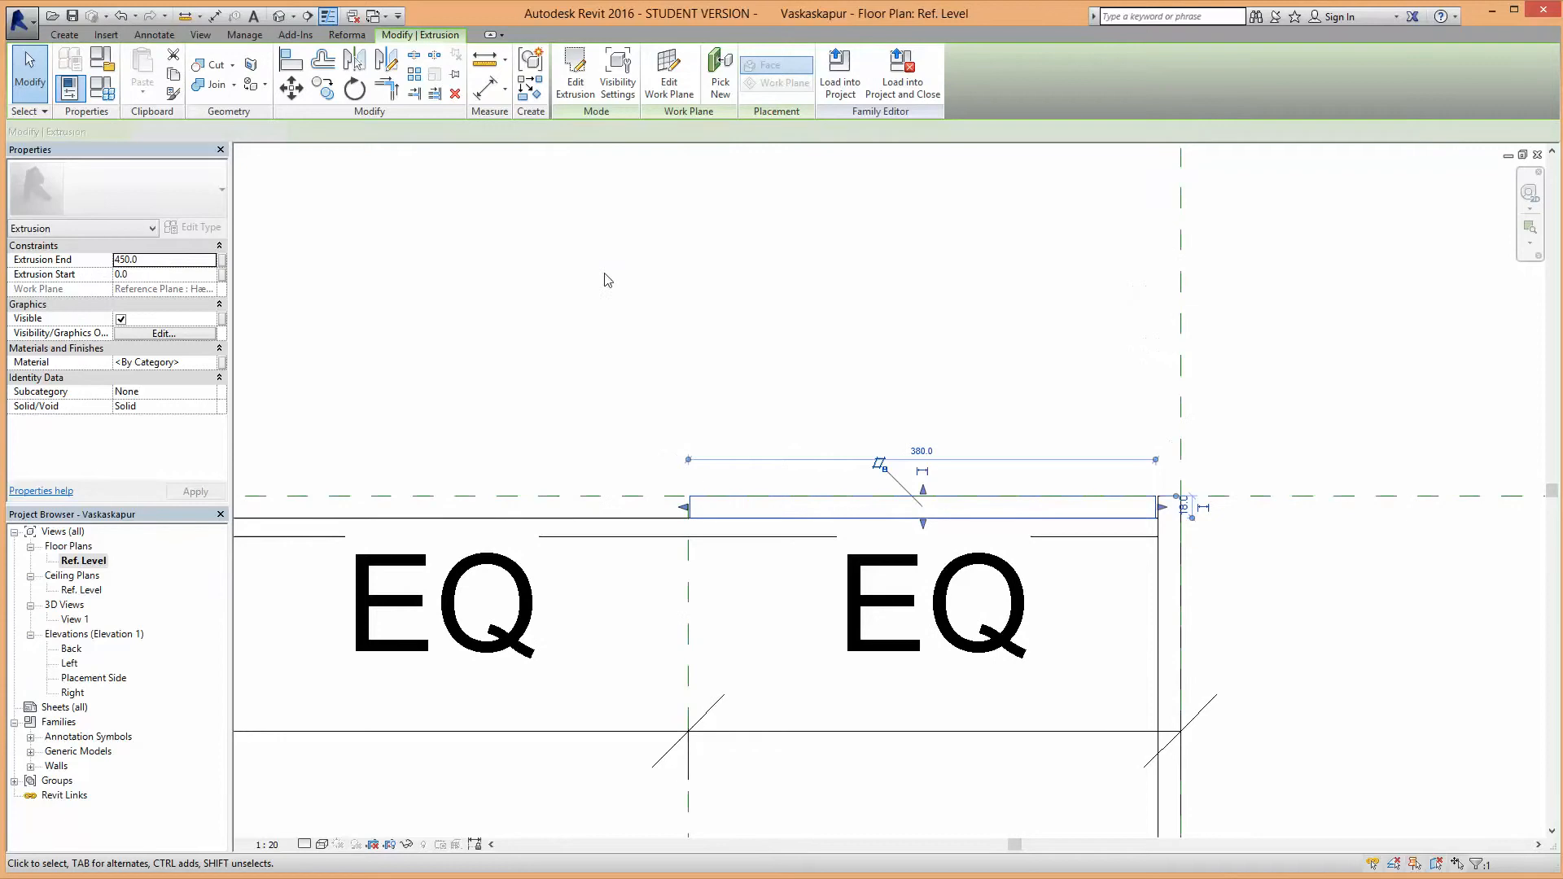
pyautogui.doubleClick(77, 619)
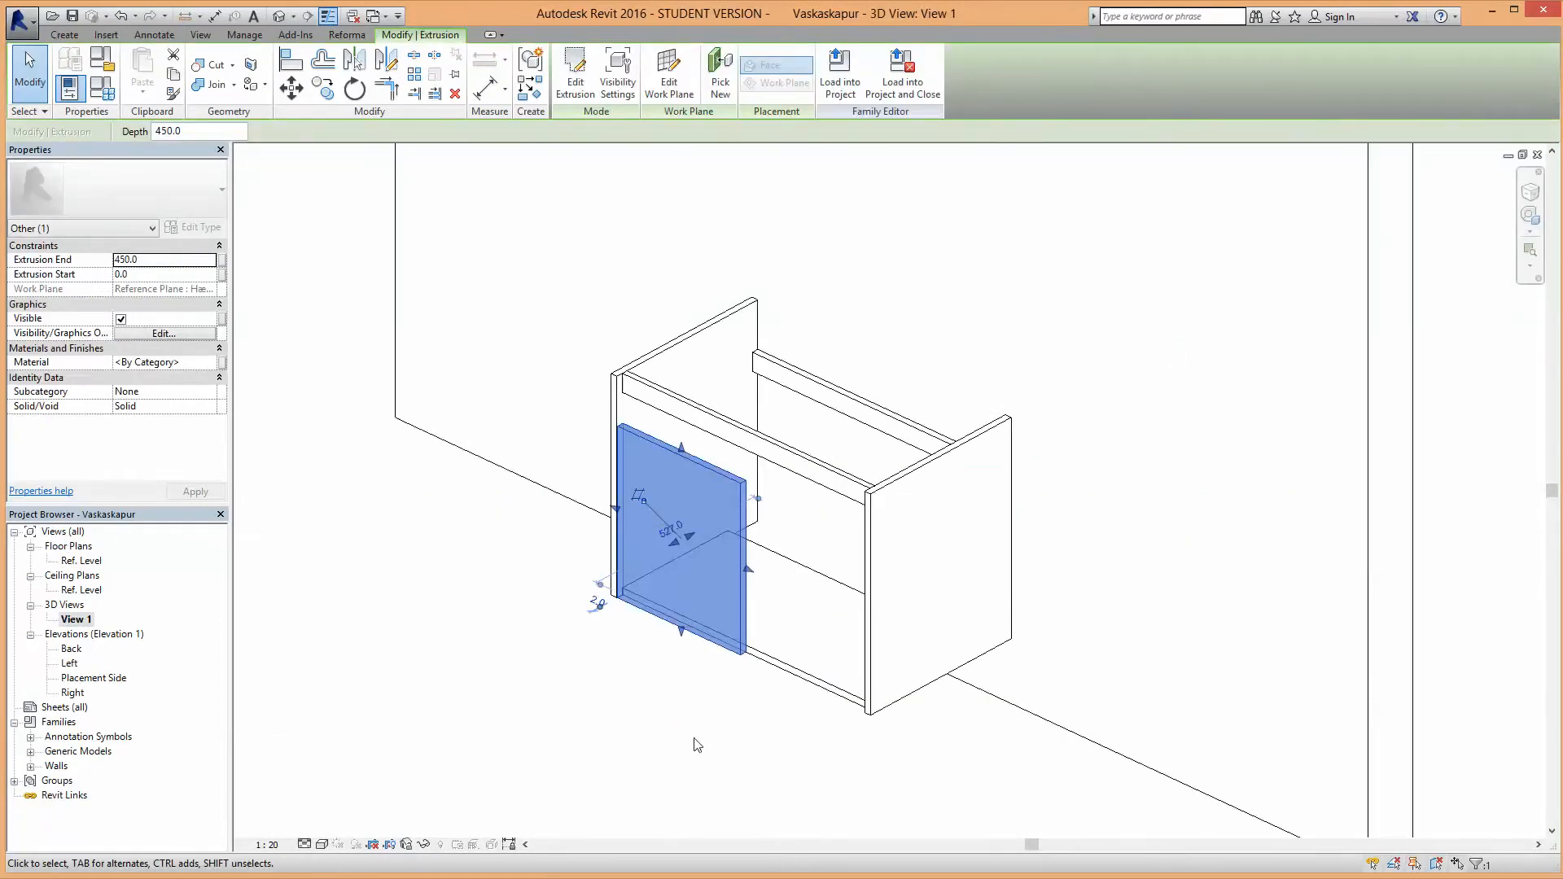
pyautogui.scroll(3, 672, 411)
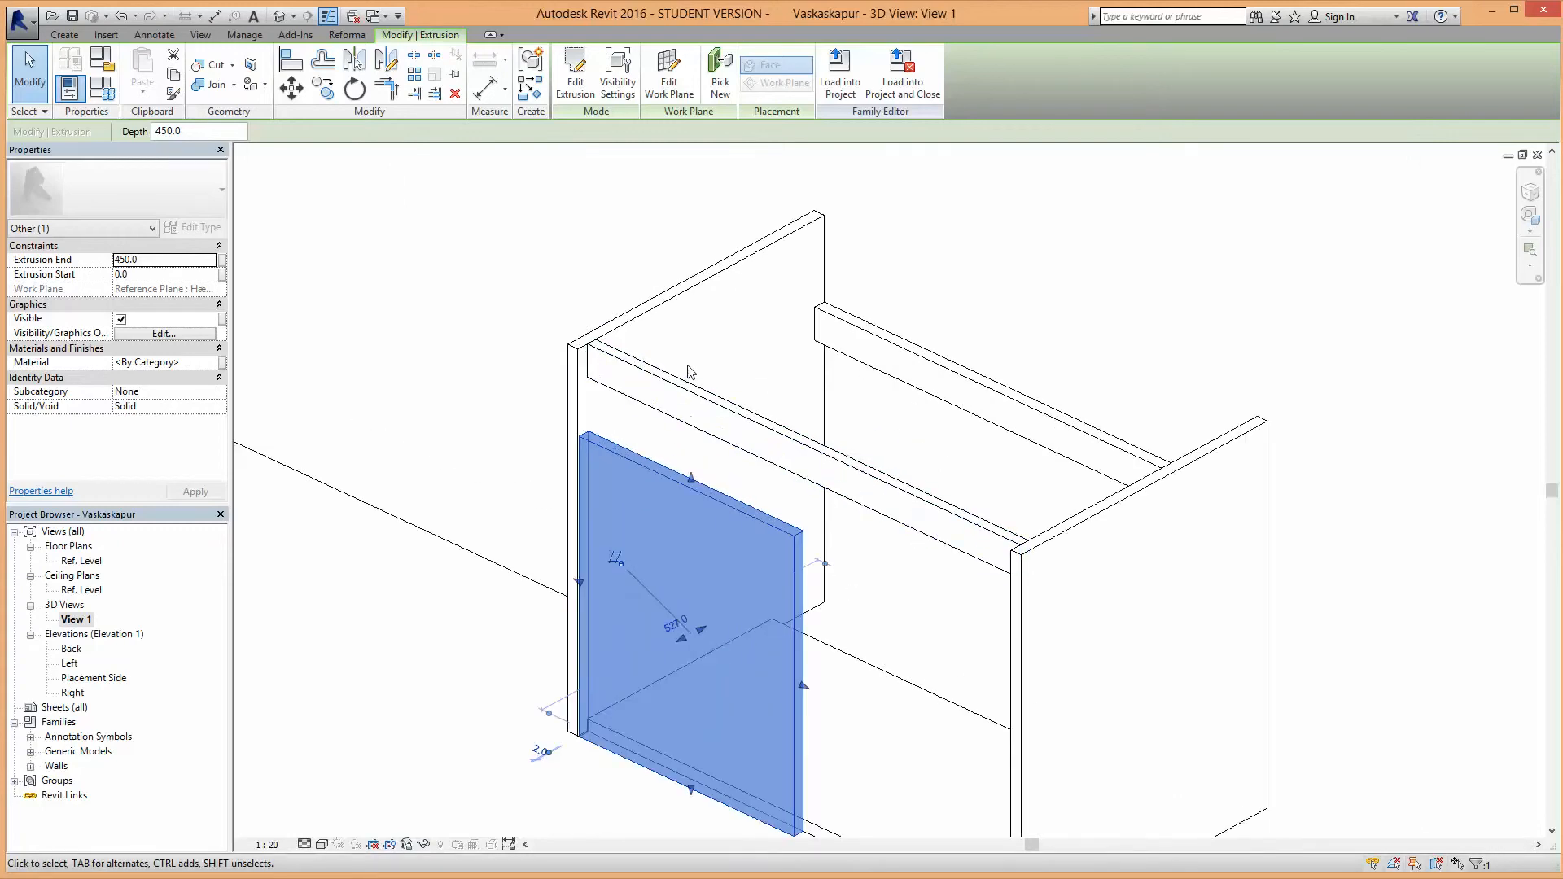
pyautogui.scroll(-3, 499, 572)
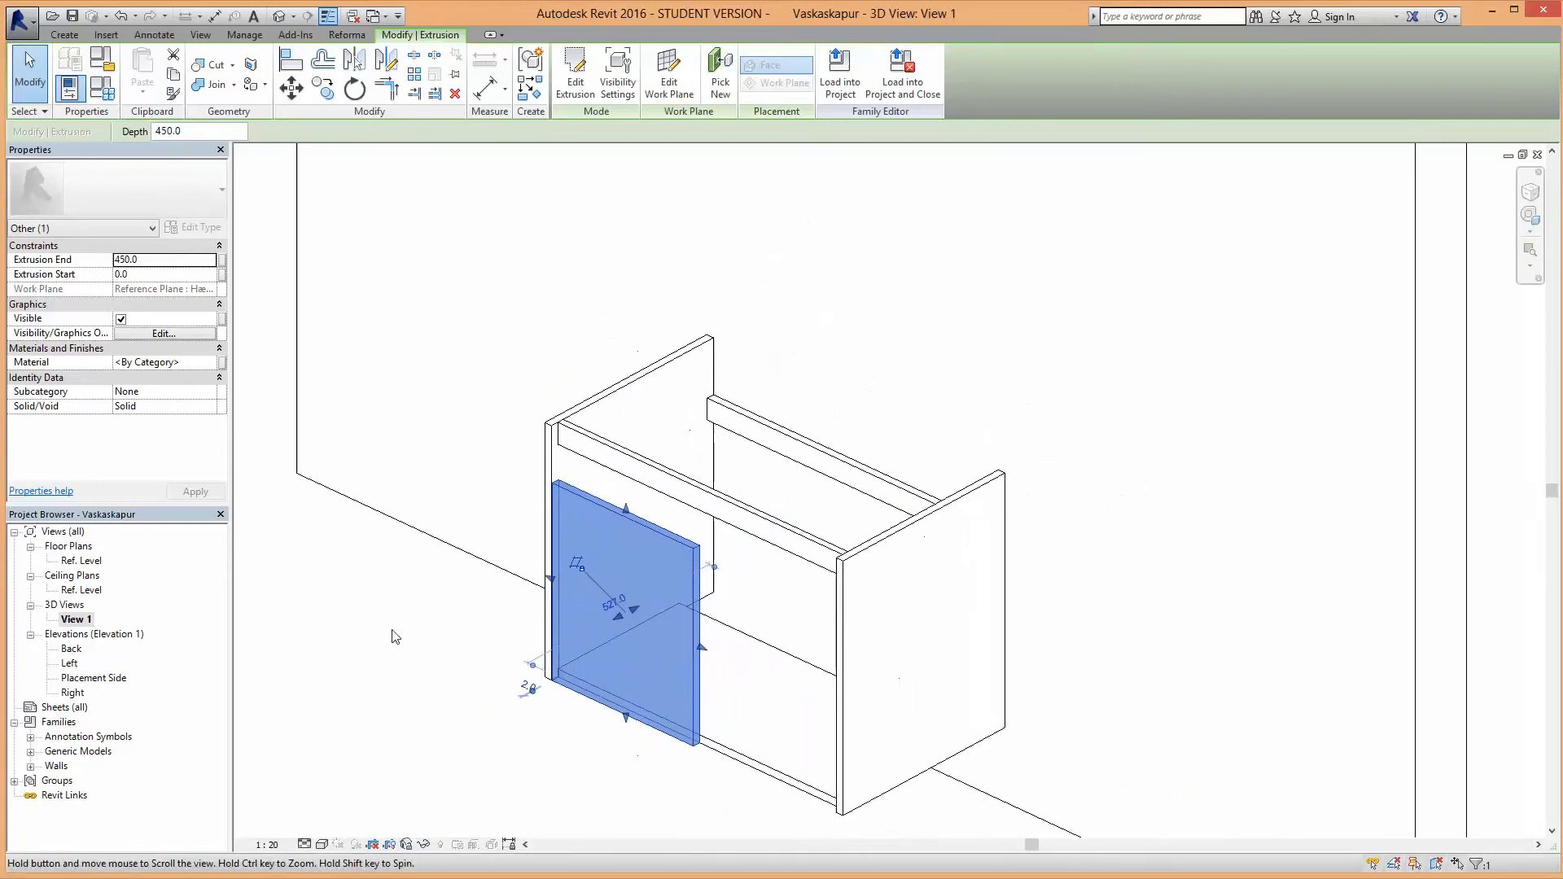
# Step: In the Placement Side elevation, stretch the door's top edge up to the cabinet's top reference plane and lock it there
pyautogui.doubleClick(96, 678)
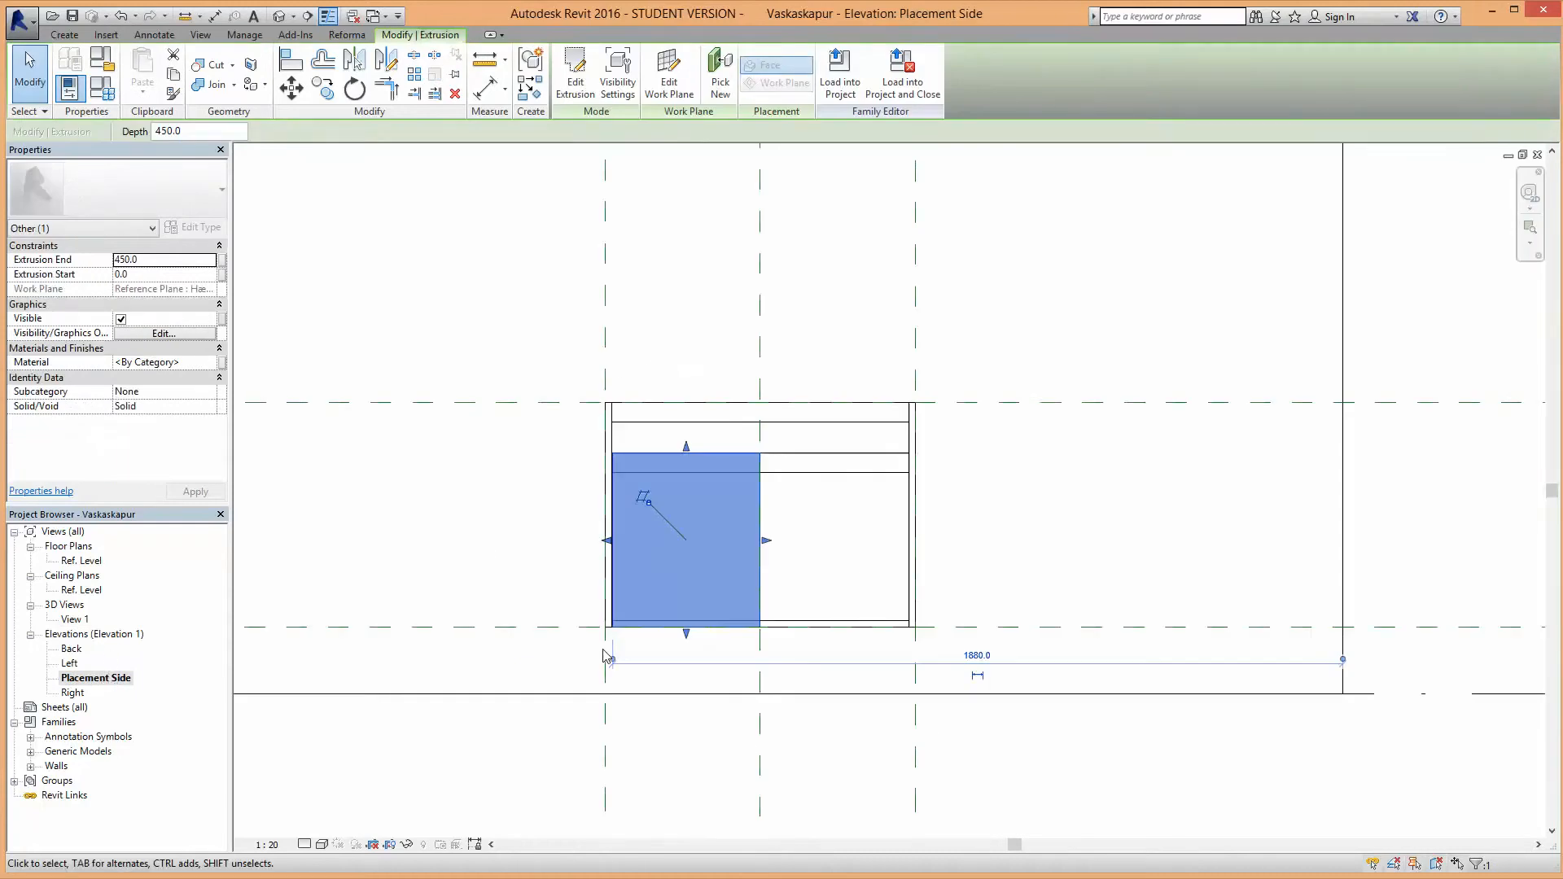
pyautogui.scroll(1, 700, 456)
pyautogui.scroll(1, 774, 417)
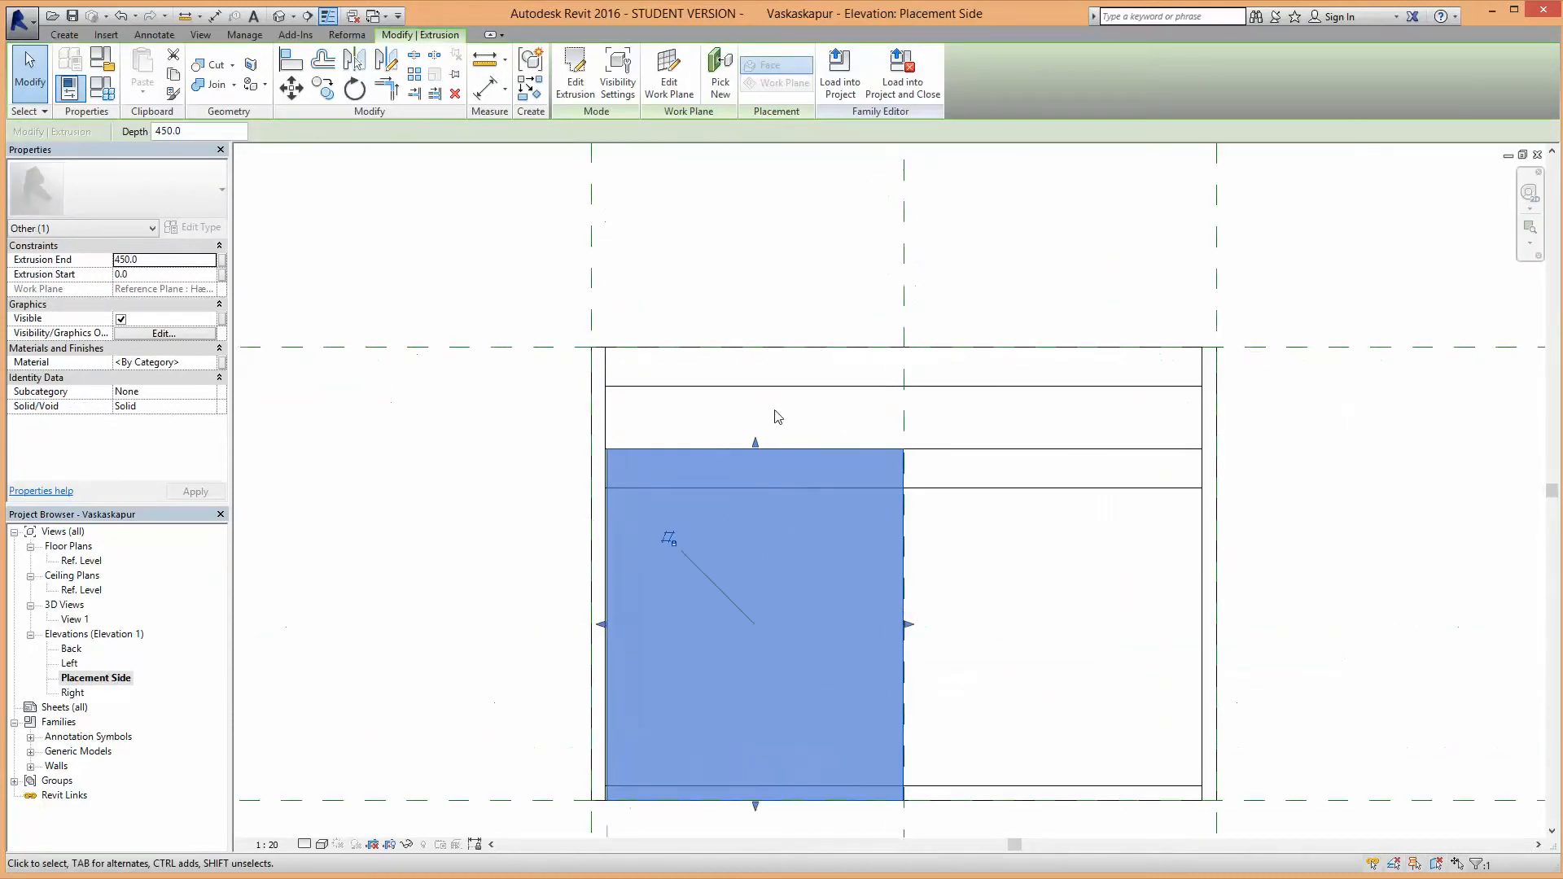
pyautogui.moveTo(755, 440); pyautogui.dragTo(744, 348)
pyautogui.click(1082, 570)
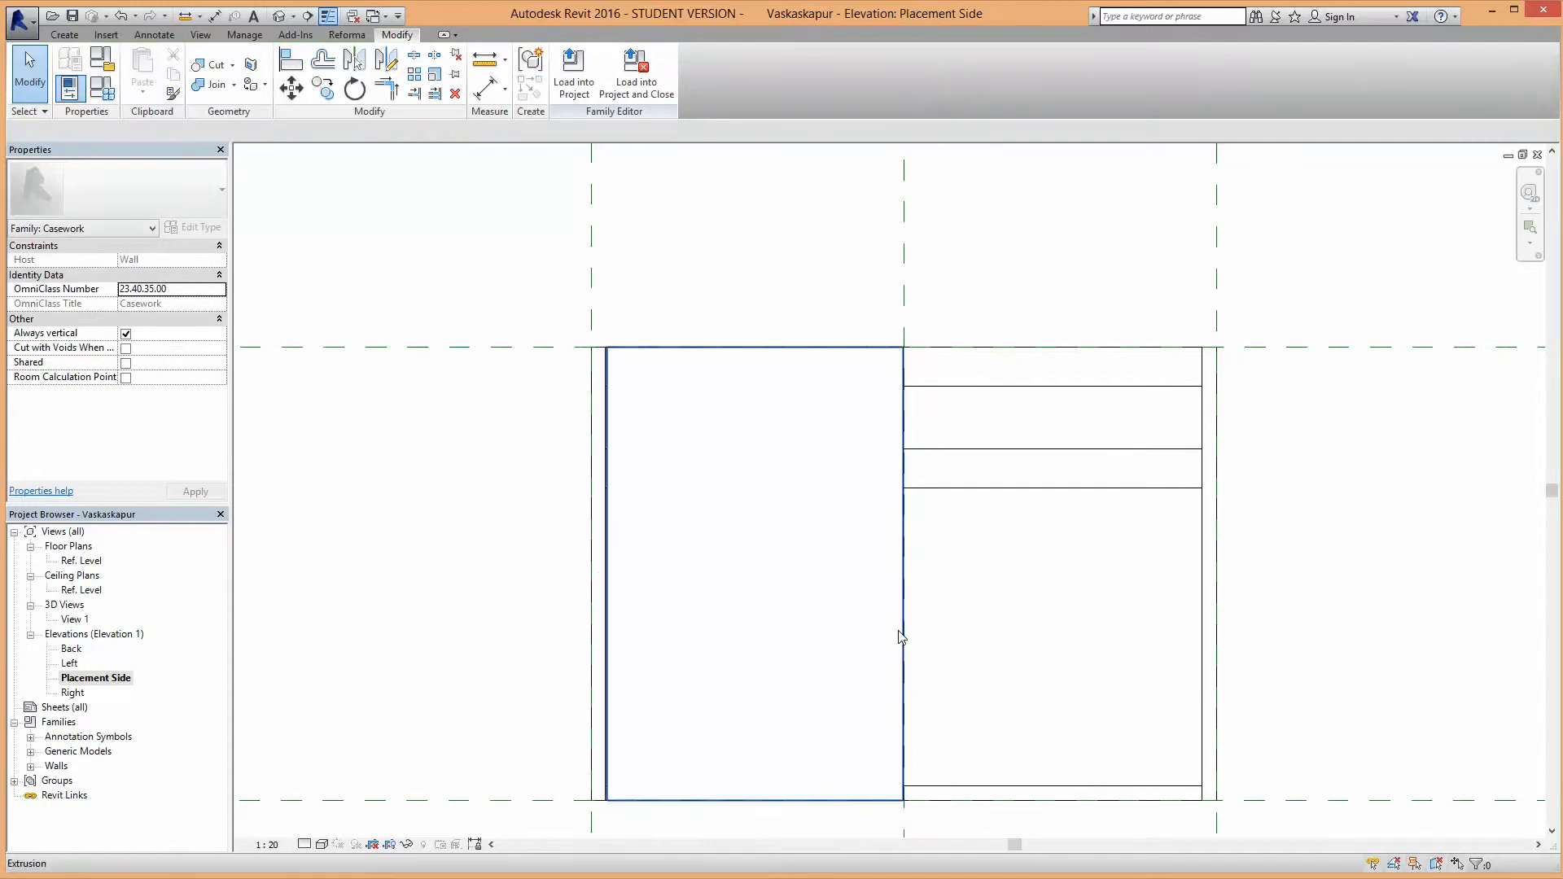
pyautogui.click(900, 632)
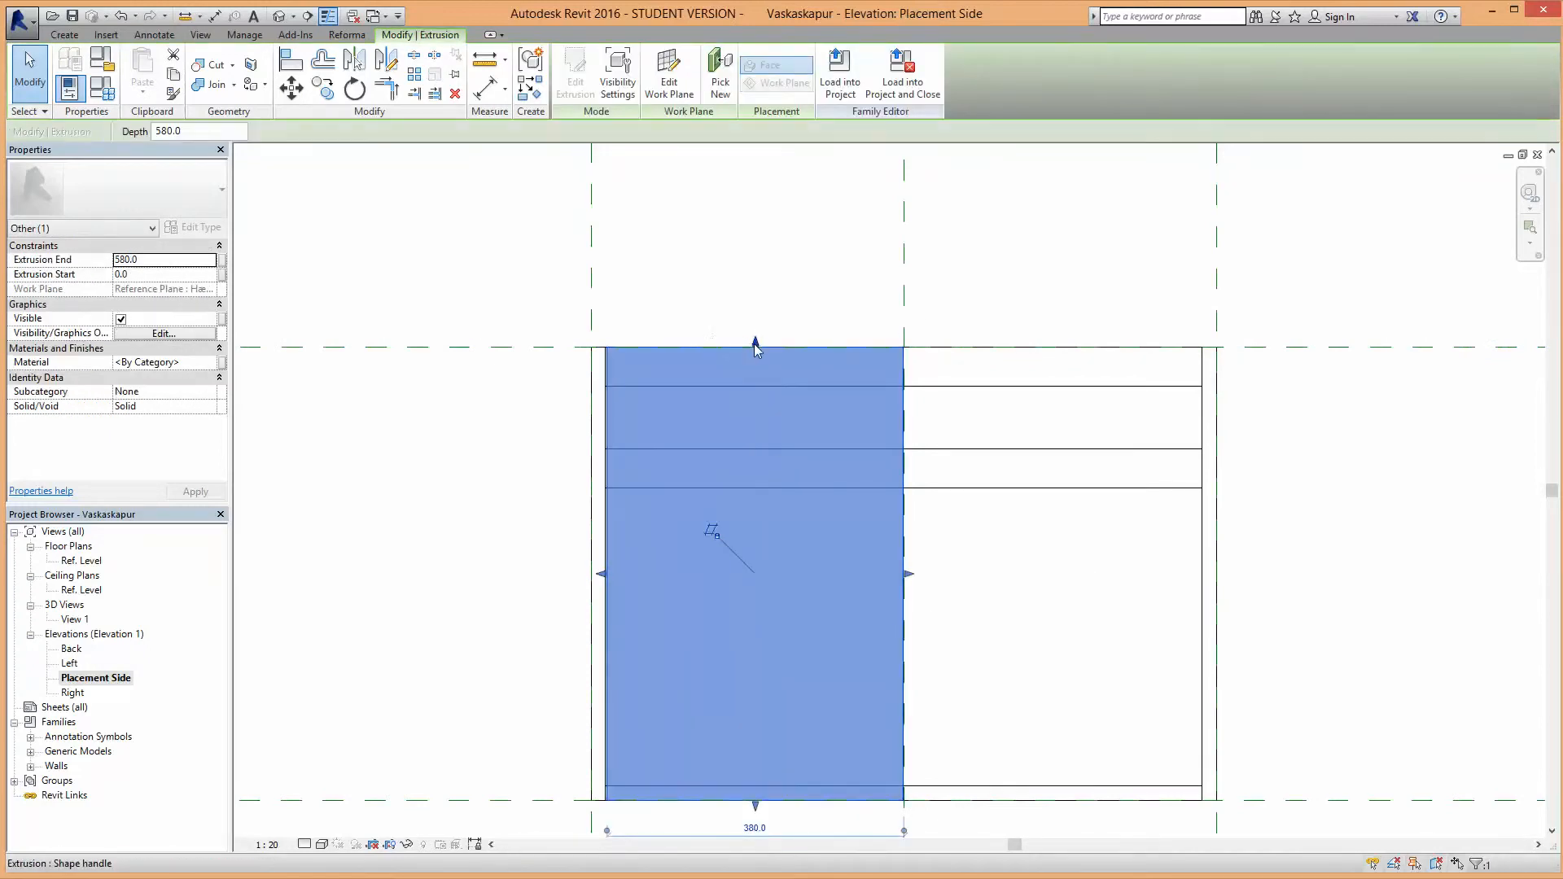
pyautogui.moveTo(755, 349)
pyautogui.mouseDown()
pyautogui.moveTo(774, 407)
pyautogui.moveTo(927, 355)
pyautogui.moveTo(753, 363)
pyautogui.moveTo(755, 349)
pyautogui.mouseUp()
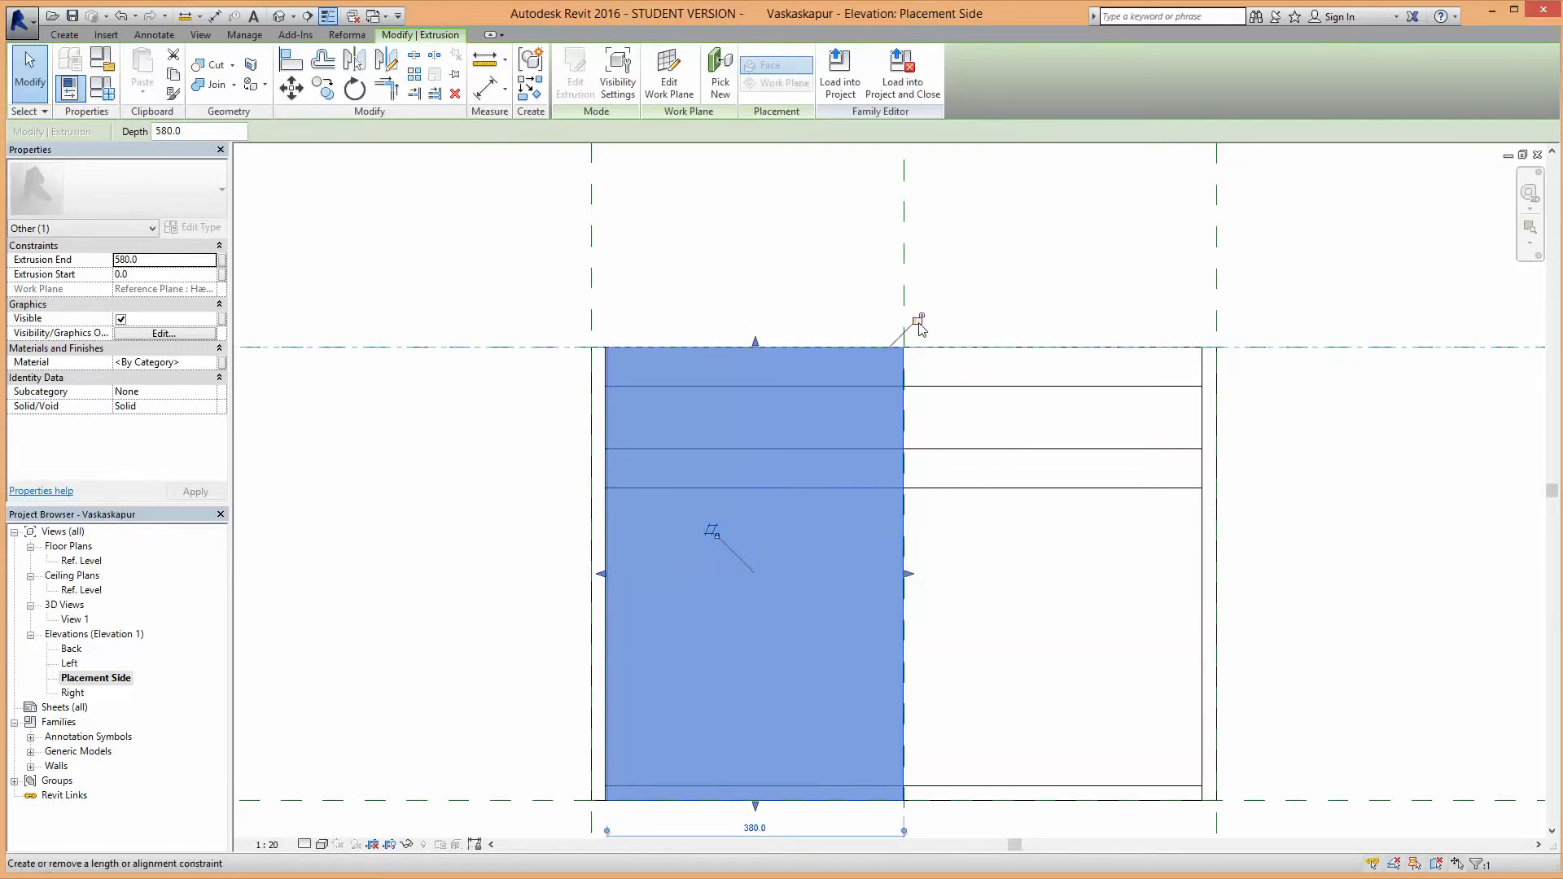
# Step: Mirror a copy of the door panel about the centre reference plane
pyautogui.scroll(-3, 969, 541)
pyautogui.moveTo(979, 555); pyautogui.dragTo(798, 582, button='middle')
pyautogui.scroll(1, 829, 615)
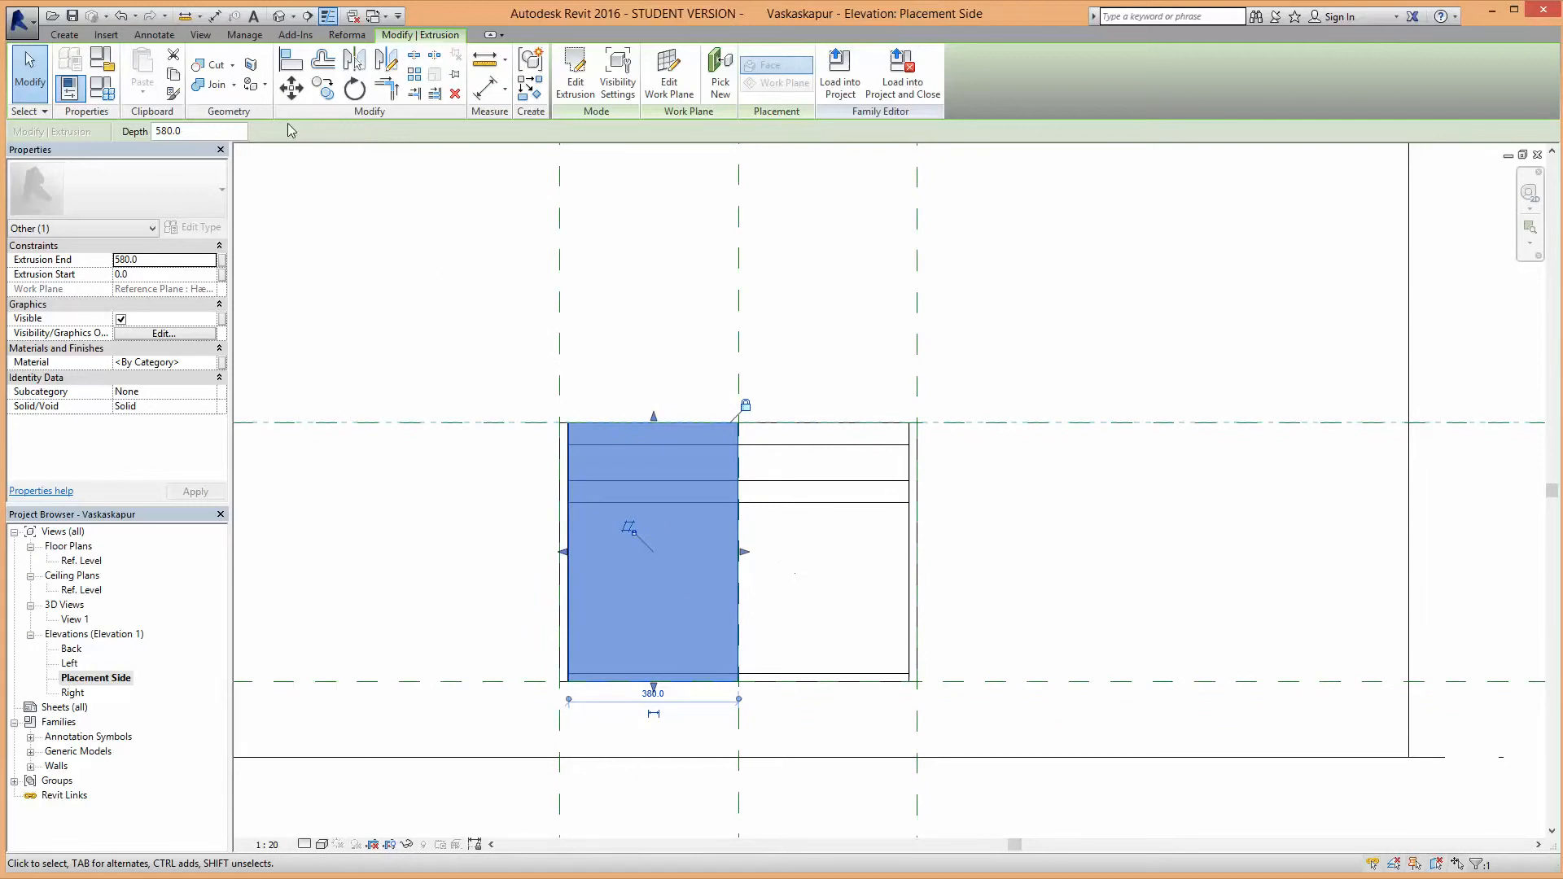
pyautogui.click(355, 61)
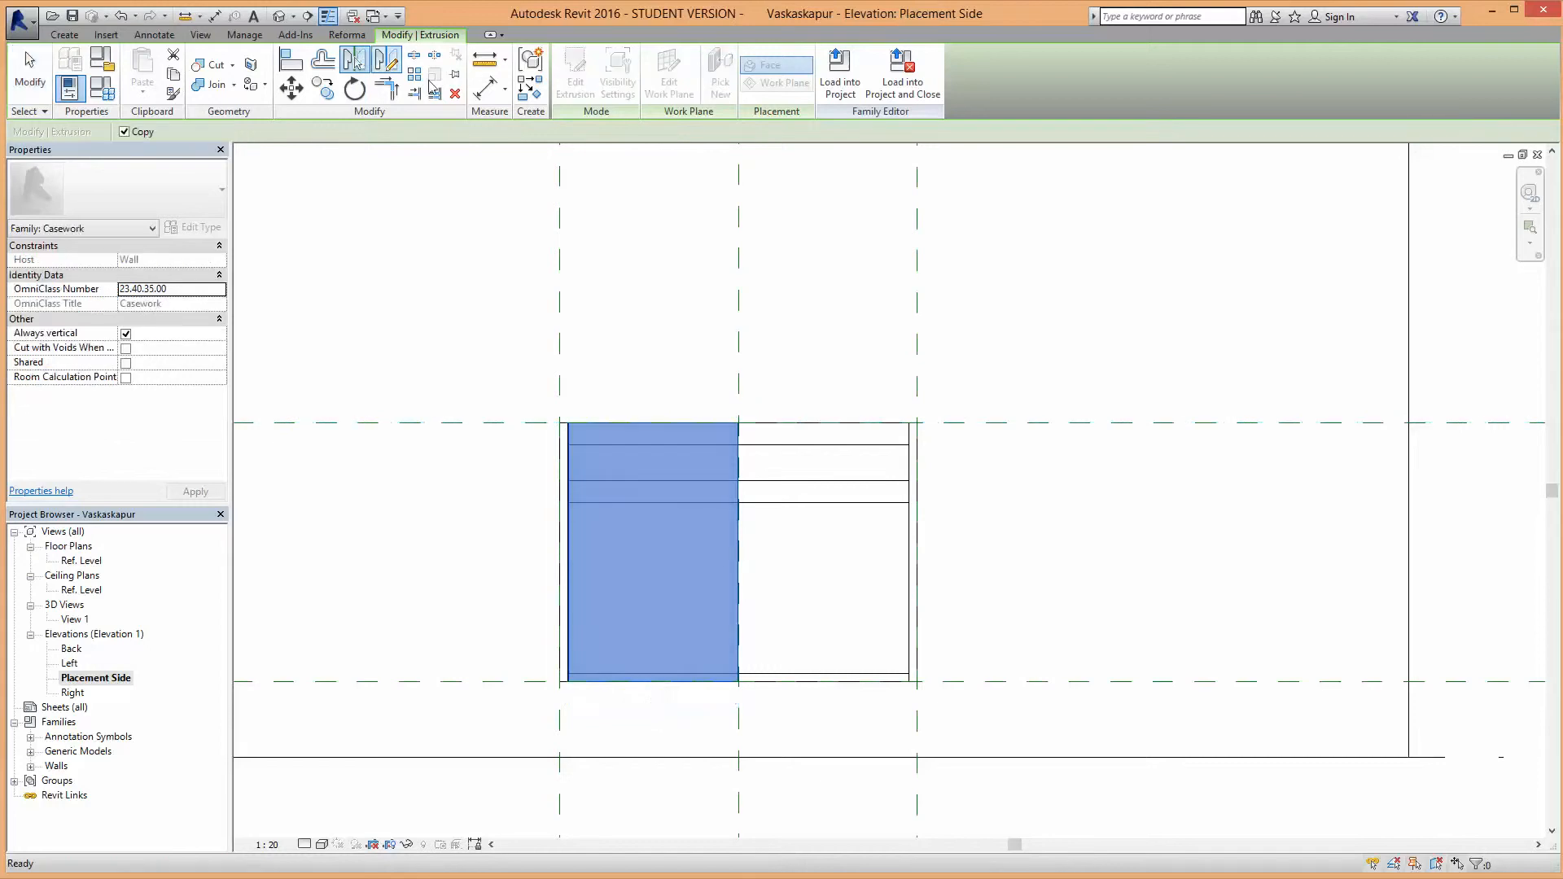
pyautogui.click(739, 316)
pyautogui.click(801, 309)
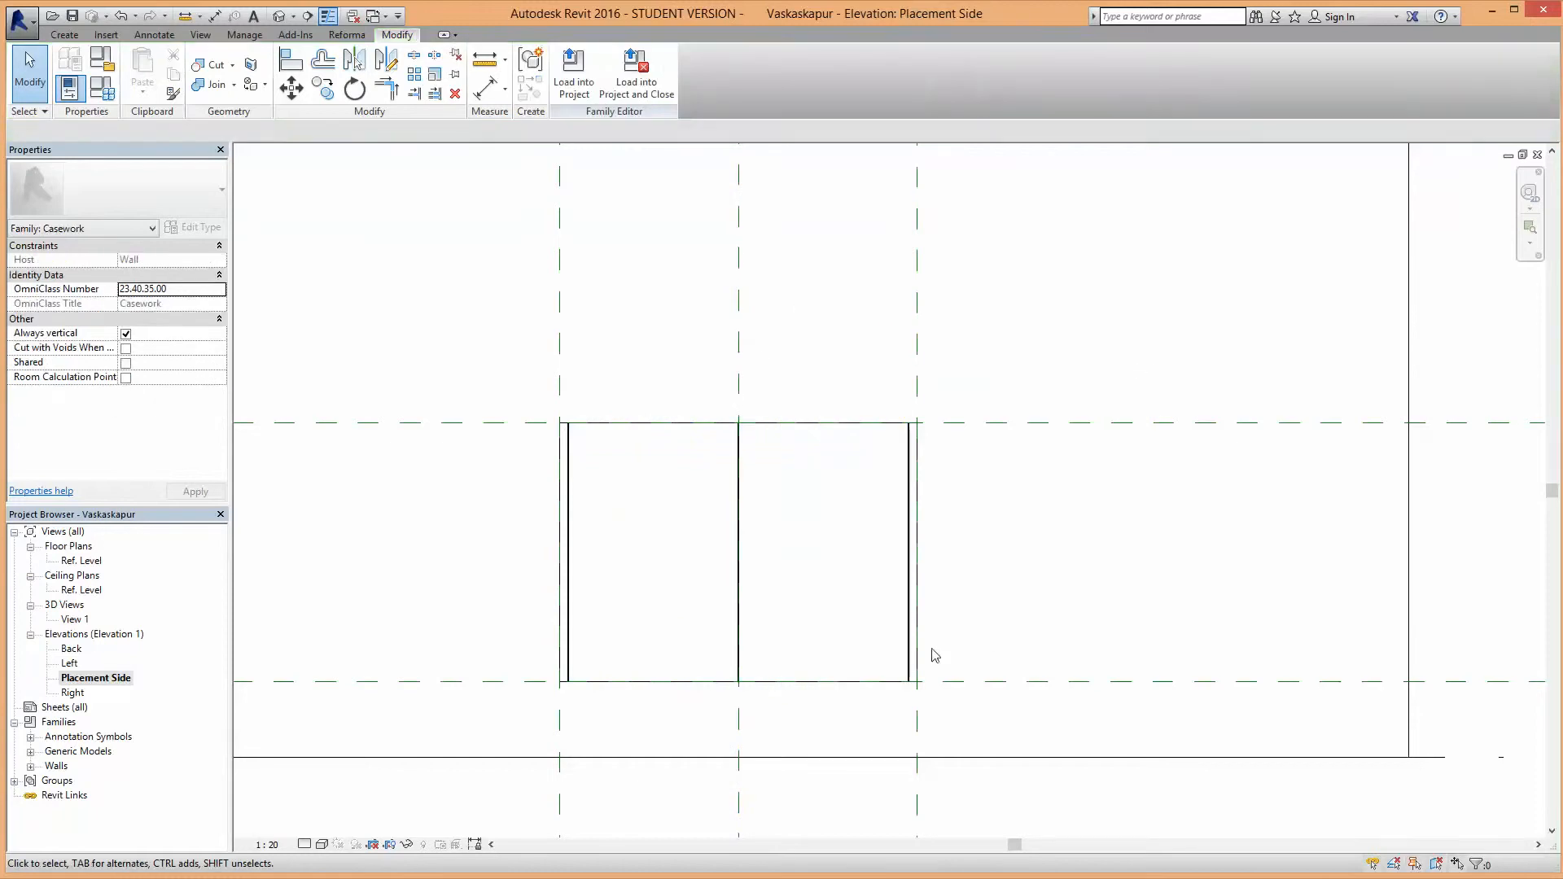
# Step: Lock the mirrored door's top edge to the cabinet's top reference plane
pyautogui.scroll(2, 849, 677)
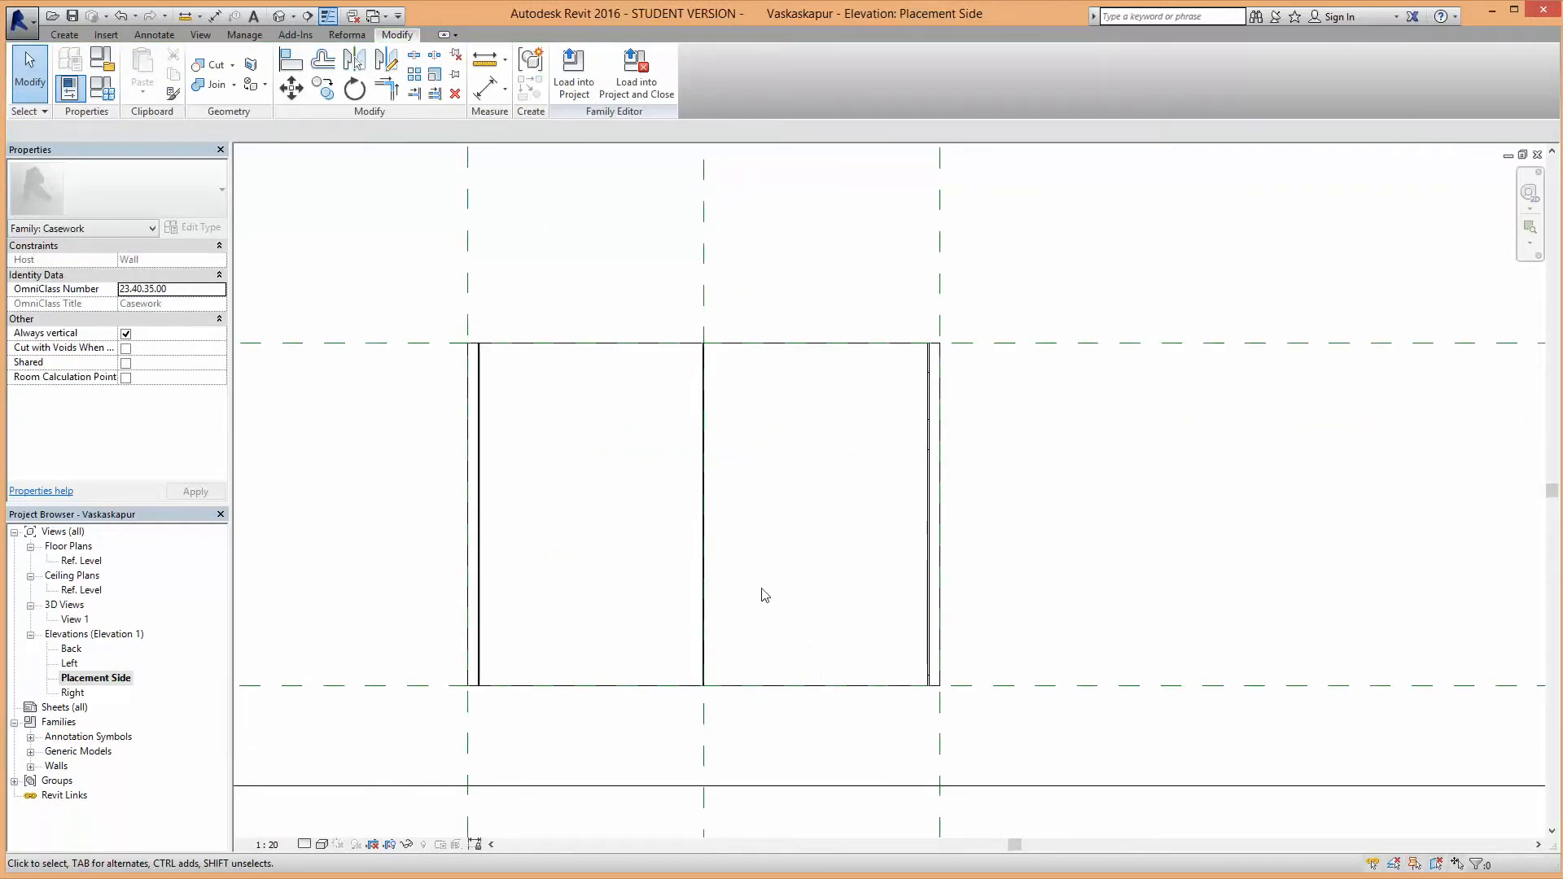
pyautogui.click(790, 352)
pyautogui.scroll(-2, 941, 443)
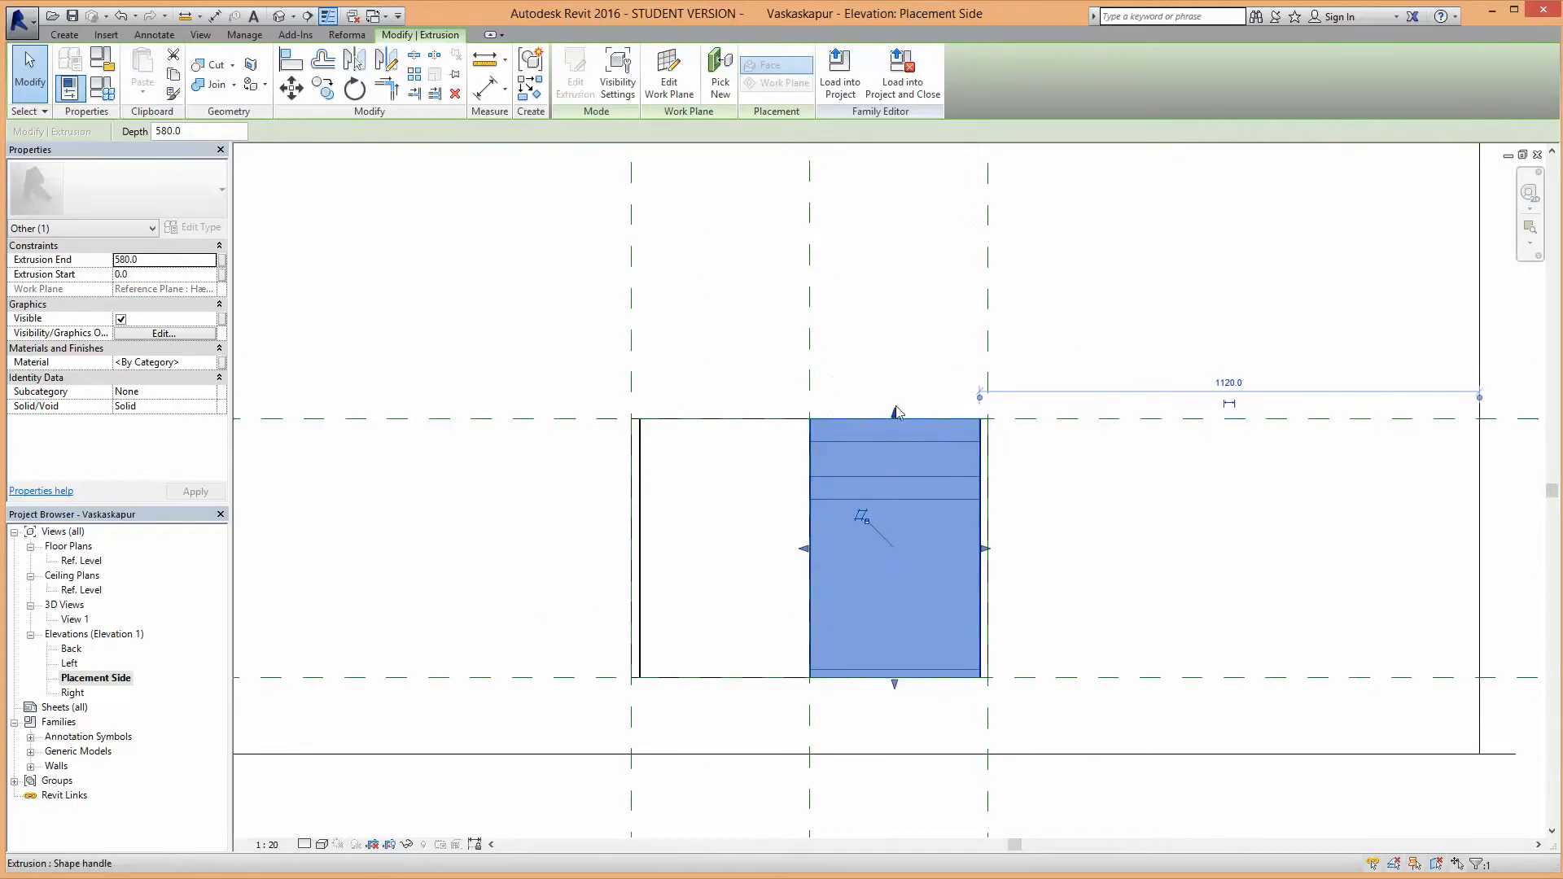
pyautogui.scroll(2, 895, 411)
pyautogui.moveTo(894, 429)
pyautogui.mouseDown()
pyautogui.moveTo(902, 464)
pyautogui.moveTo(892, 429)
pyautogui.mouseUp()
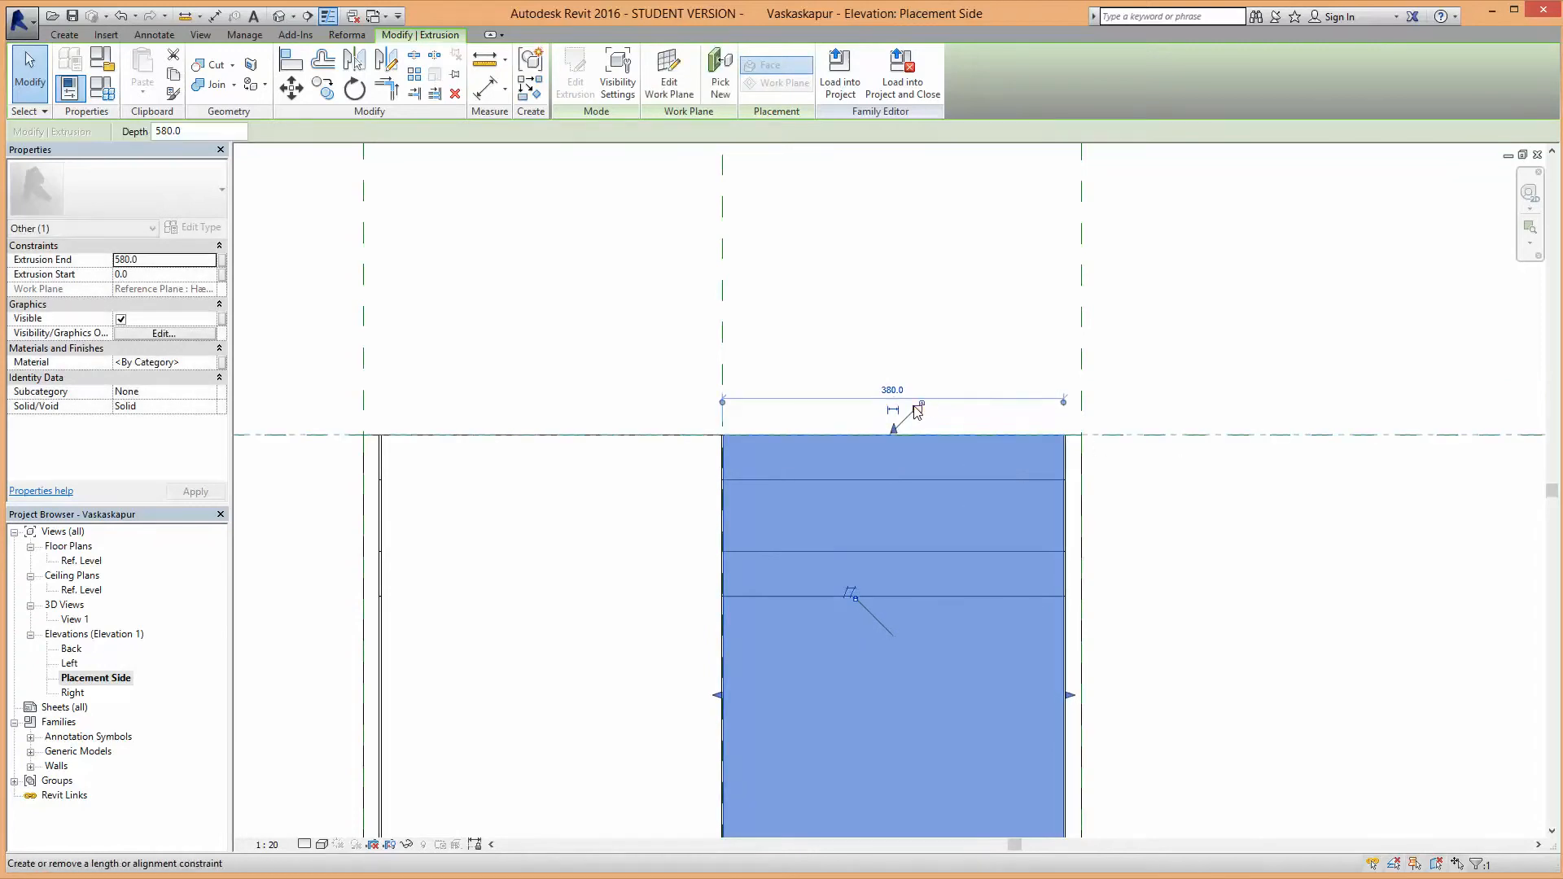
pyautogui.scroll(-2, 872, 299)
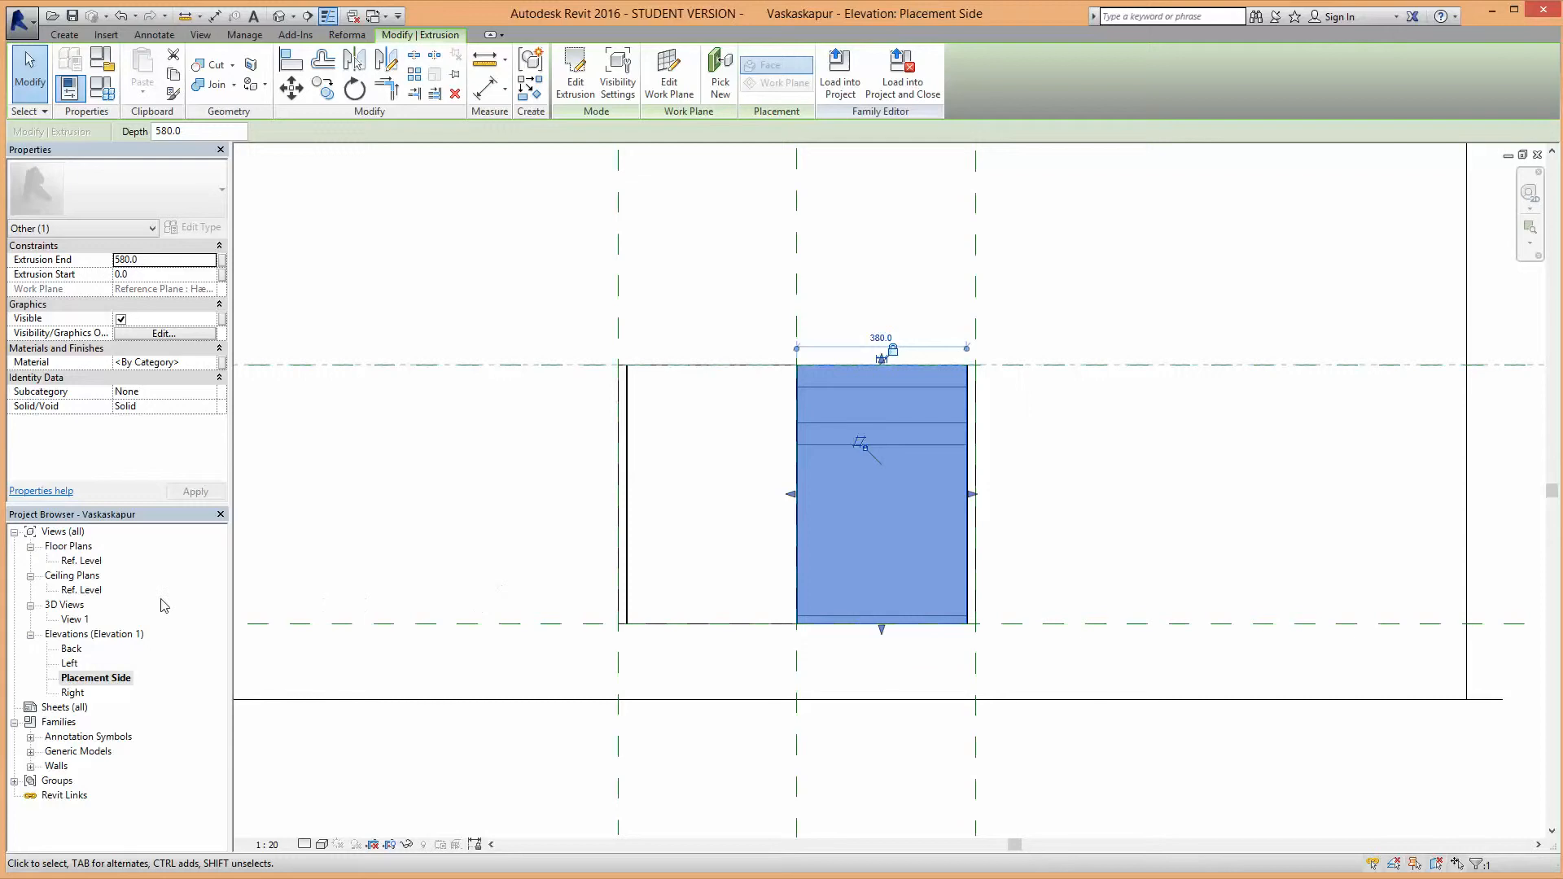
# Step: Open the mirrored door's extrusion sketch for editing in the Ref. Level floor plan
pyautogui.doubleClick(78, 561)
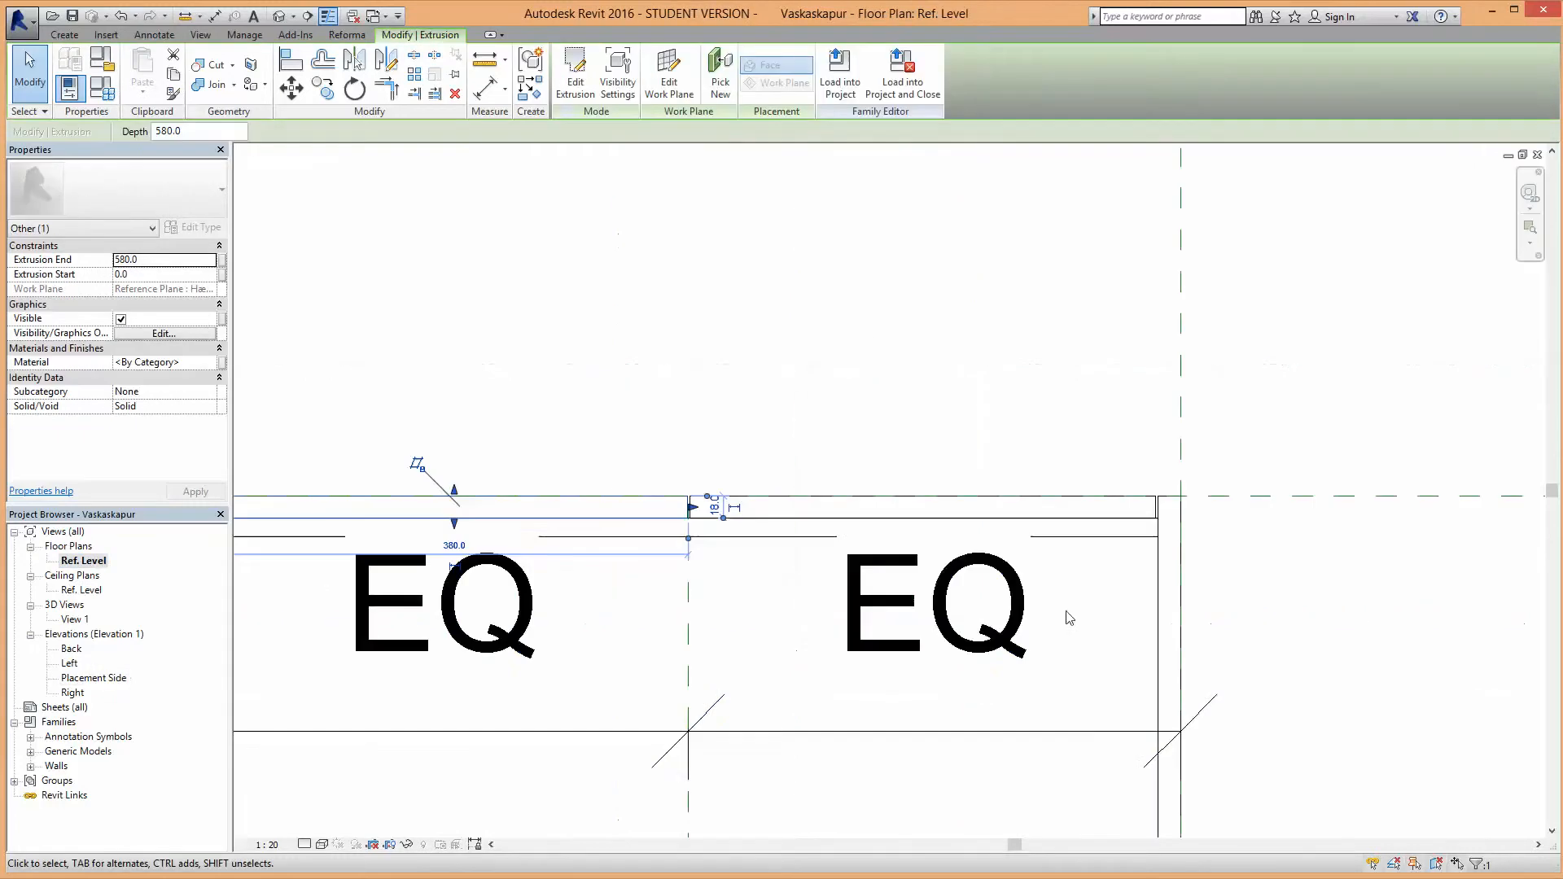
pyautogui.scroll(-2, 906, 605)
pyautogui.moveTo(642, 652); pyautogui.dragTo(759, 651, button='middle')
pyautogui.scroll(1, 711, 609)
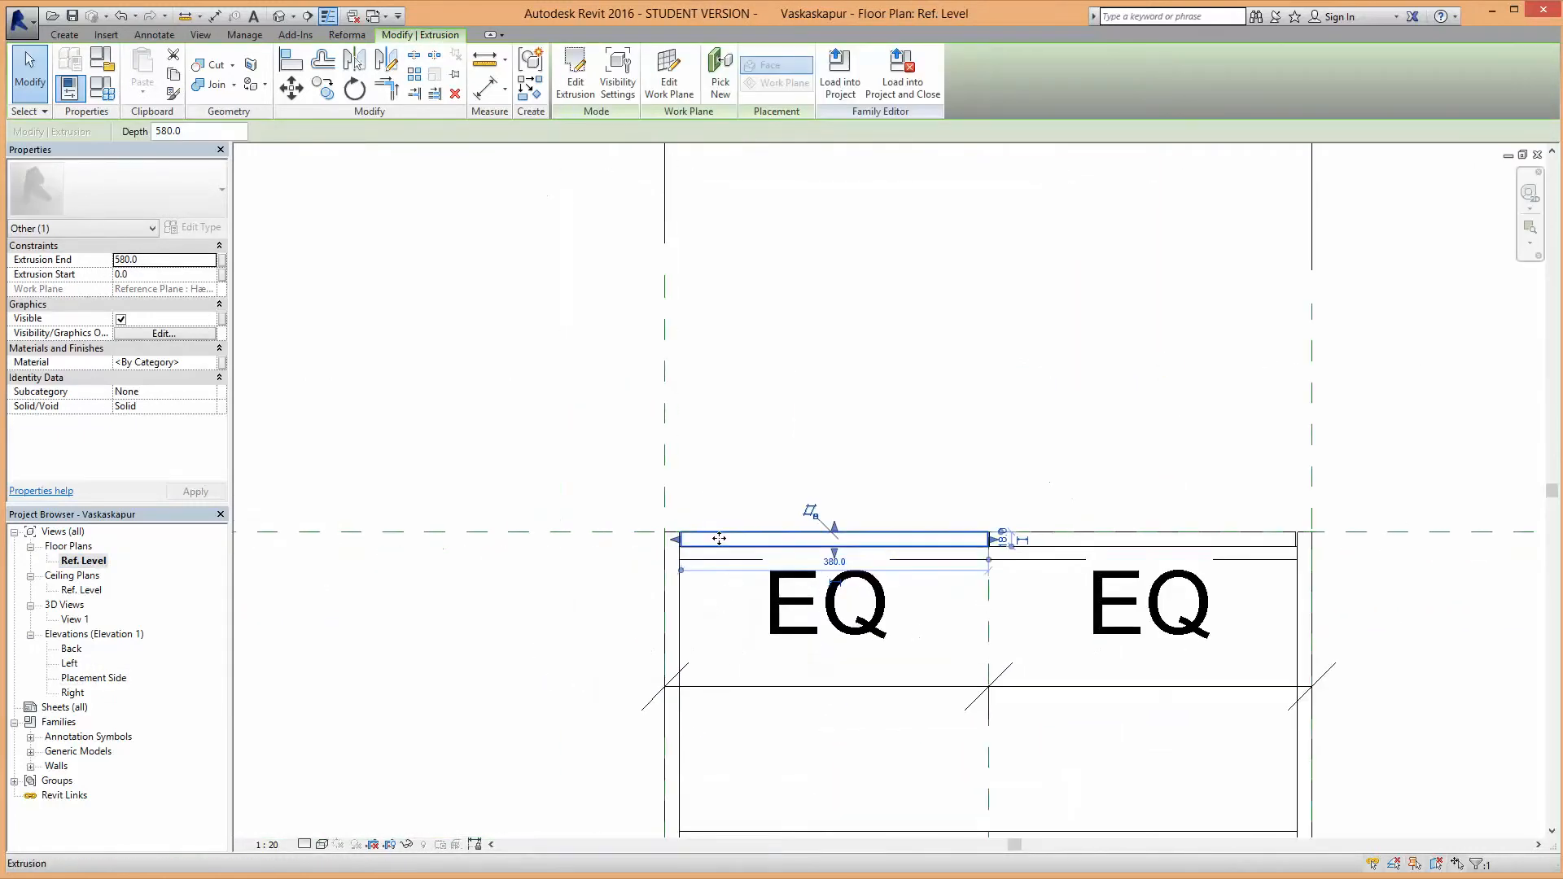
pyautogui.click(731, 494)
pyautogui.scroll(2, 695, 543)
pyautogui.click(695, 542)
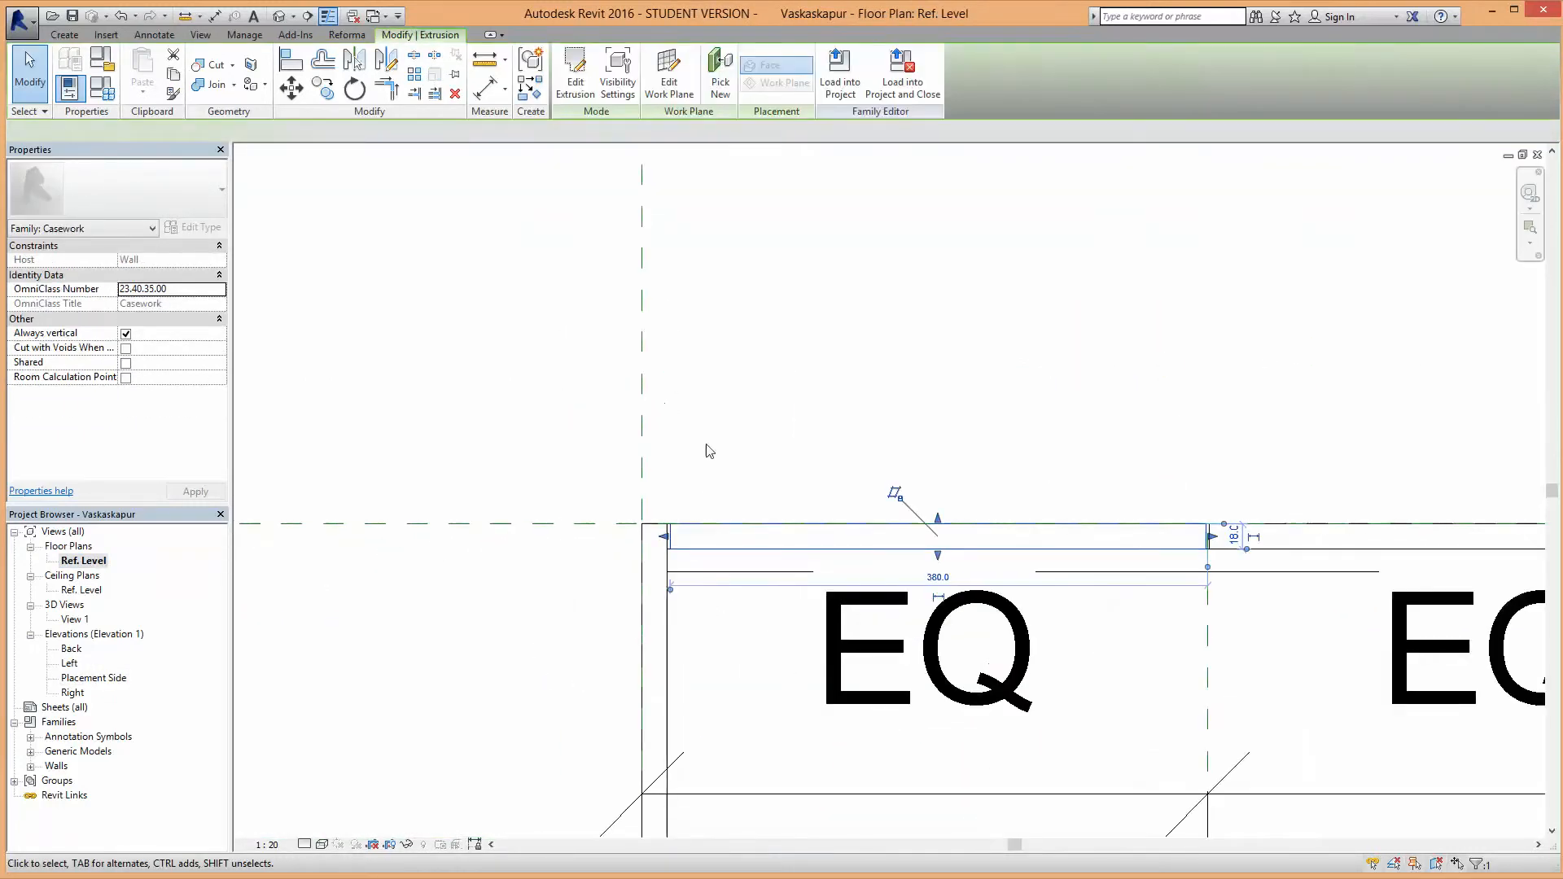
pyautogui.click(574, 75)
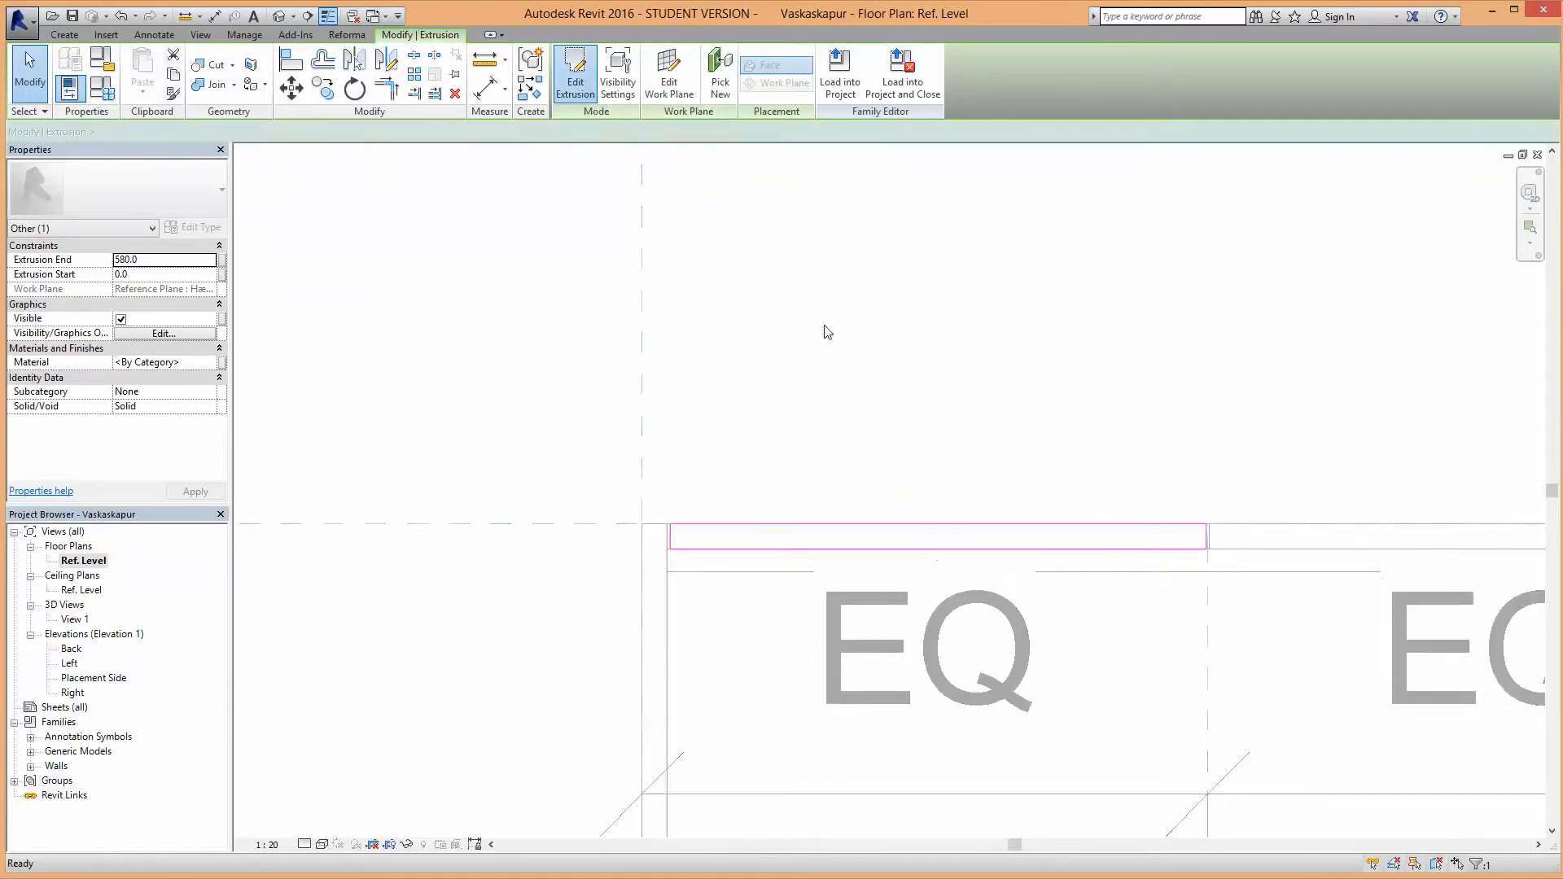
# Step: Dimension the gap between the centre reference plane and the mirrored rectangle's right end, and lock it
pyautogui.scroll(-2, 918, 454)
pyautogui.scroll(-1, 925, 454)
pyautogui.moveTo(925, 453); pyautogui.dragTo(806, 415, button='middle')
pyautogui.scroll(1, 855, 464)
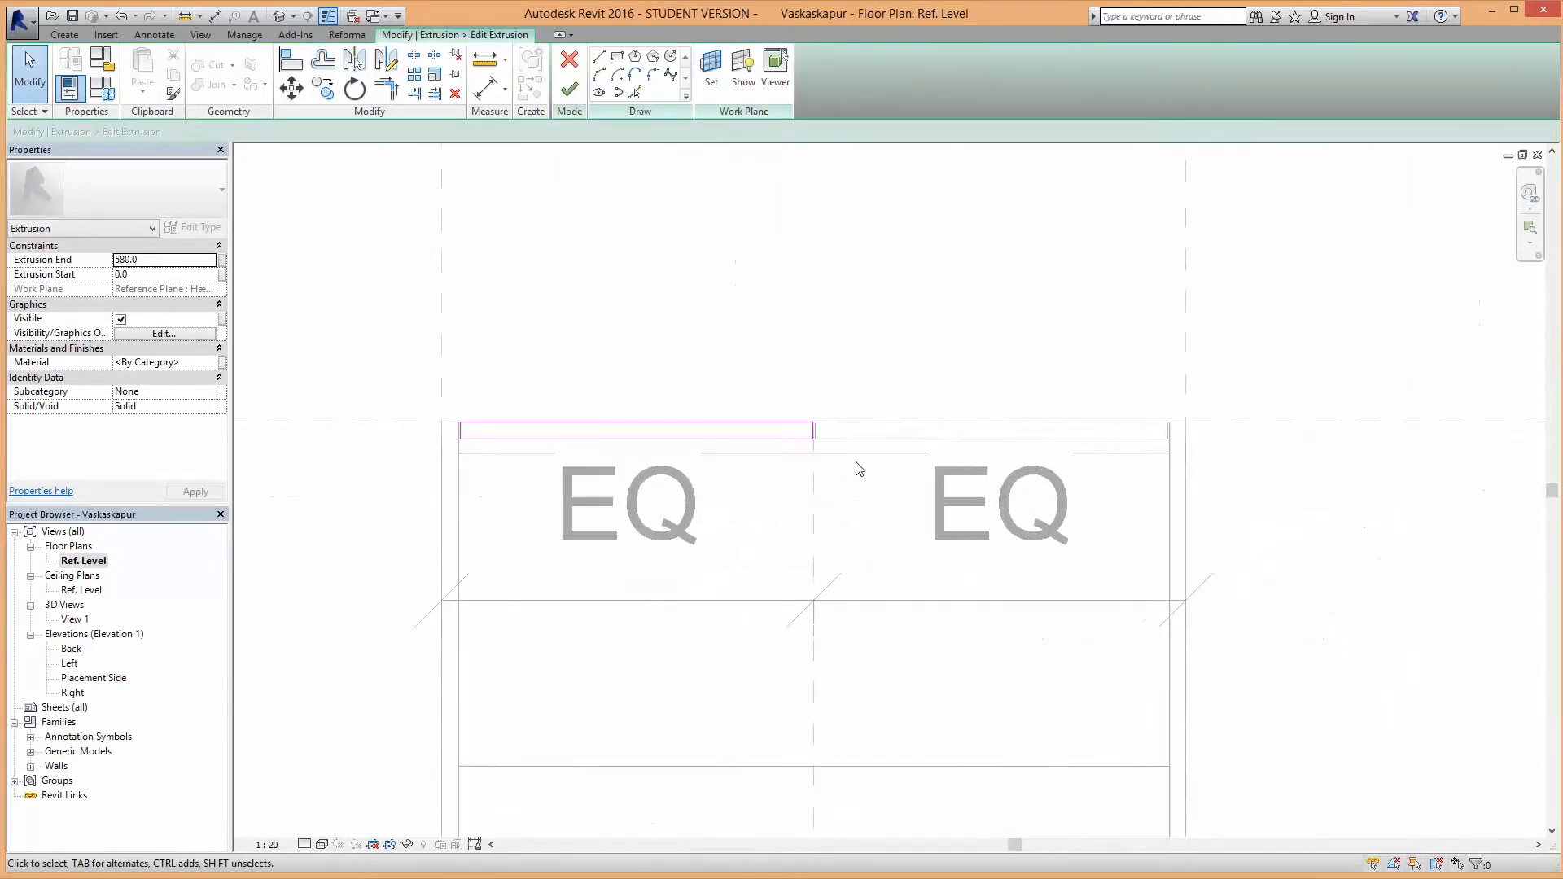
pyautogui.scroll(4, 846, 460)
pyautogui.moveTo(493, 187); pyautogui.dragTo(855, 303, button='middle')
pyautogui.click(485, 88)
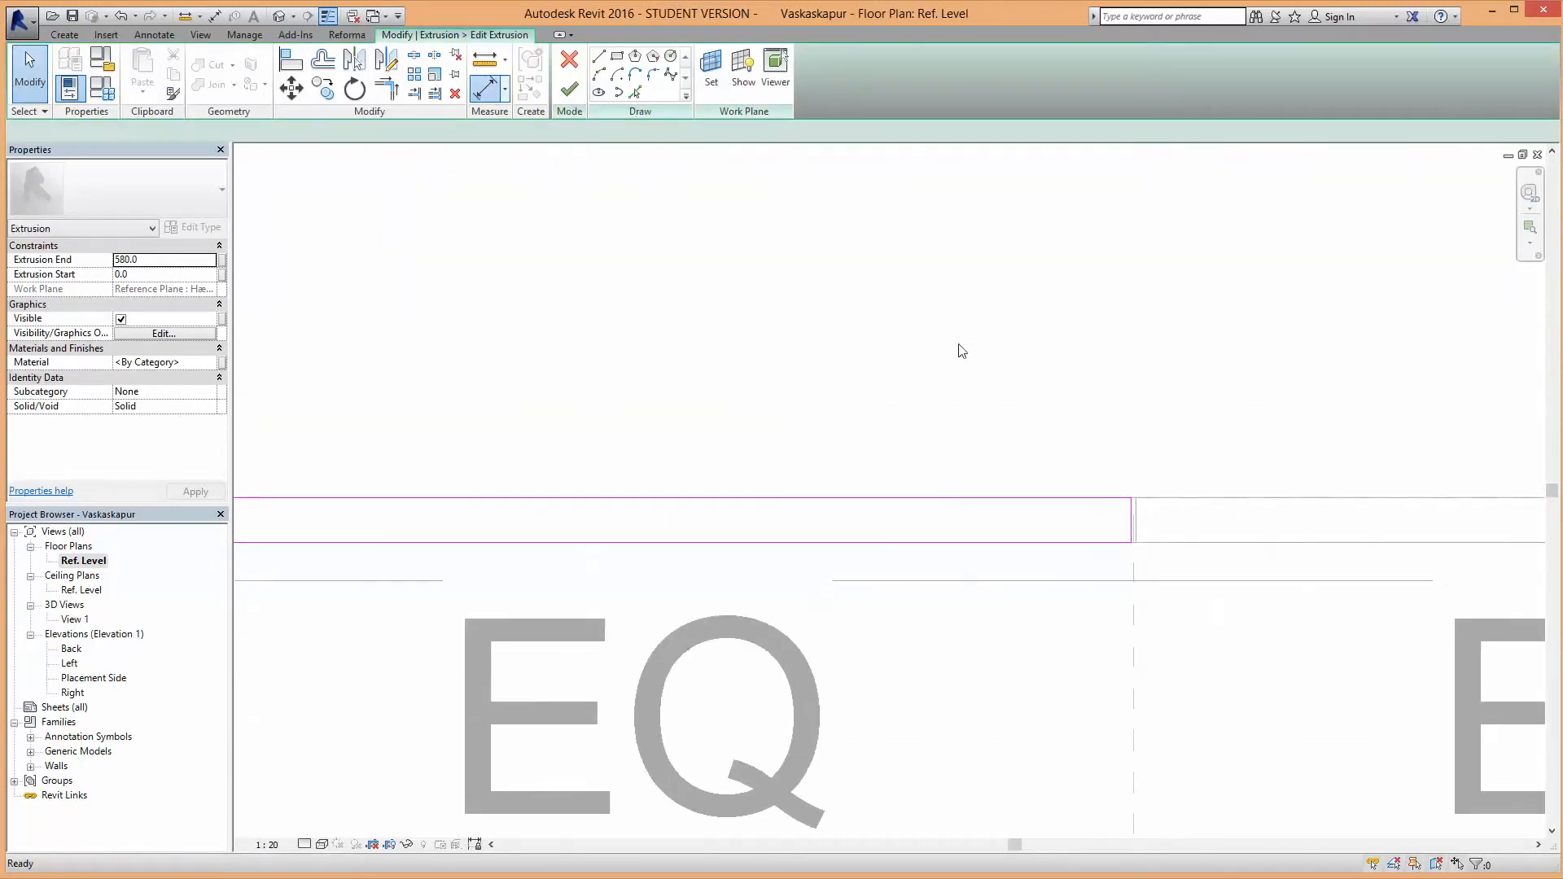
pyautogui.scroll(3, 1102, 537)
pyautogui.click(1089, 537)
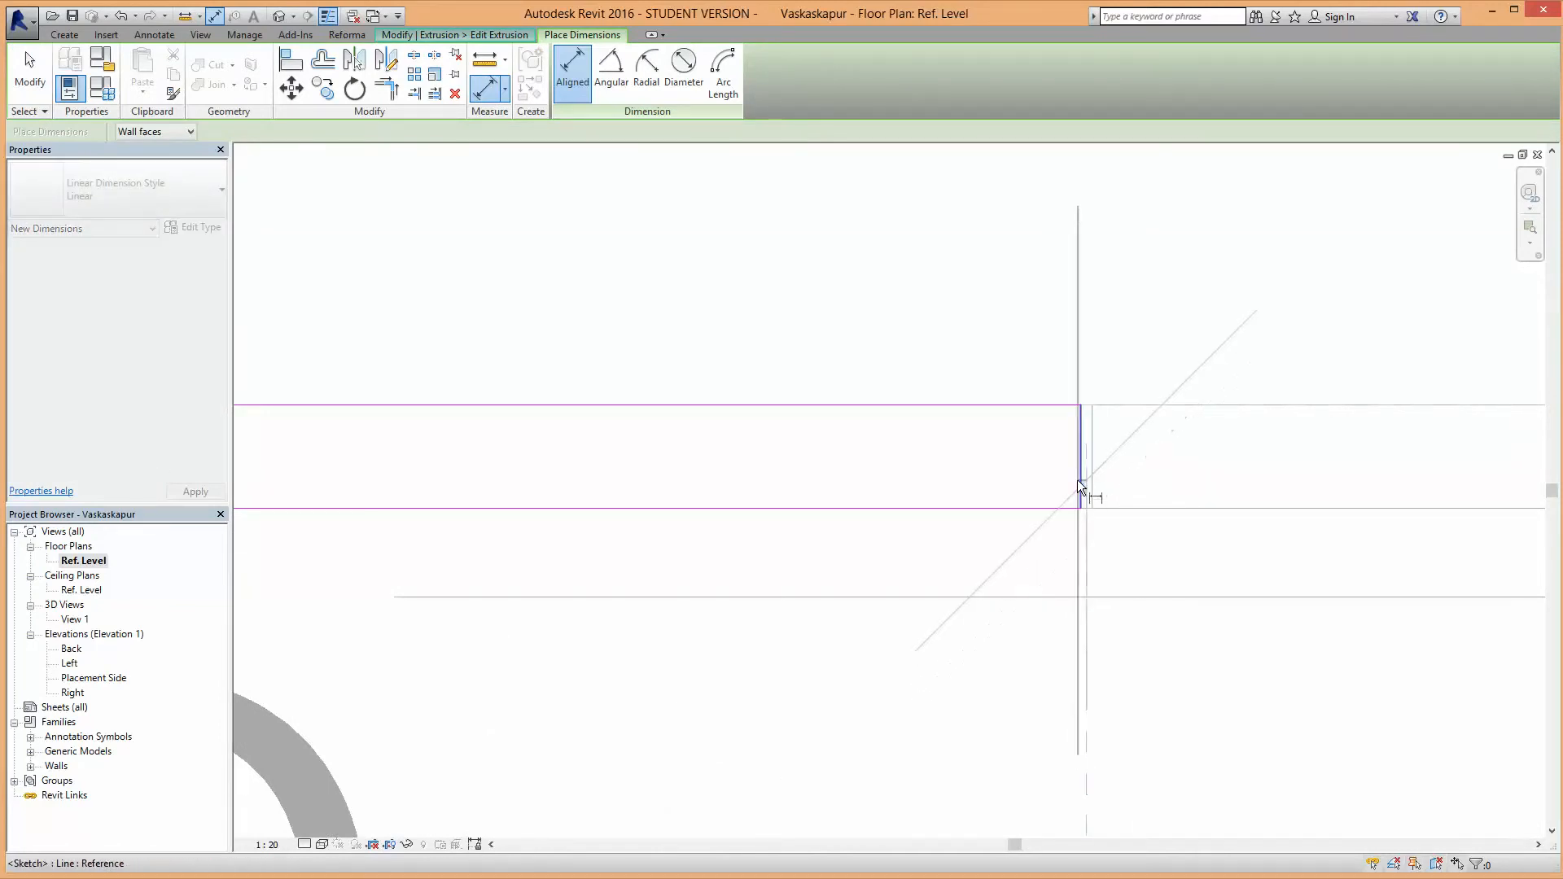
pyautogui.scroll(-5, 1082, 505)
pyautogui.scroll(3, 1073, 386)
pyautogui.scroll(-8, 1052, 301)
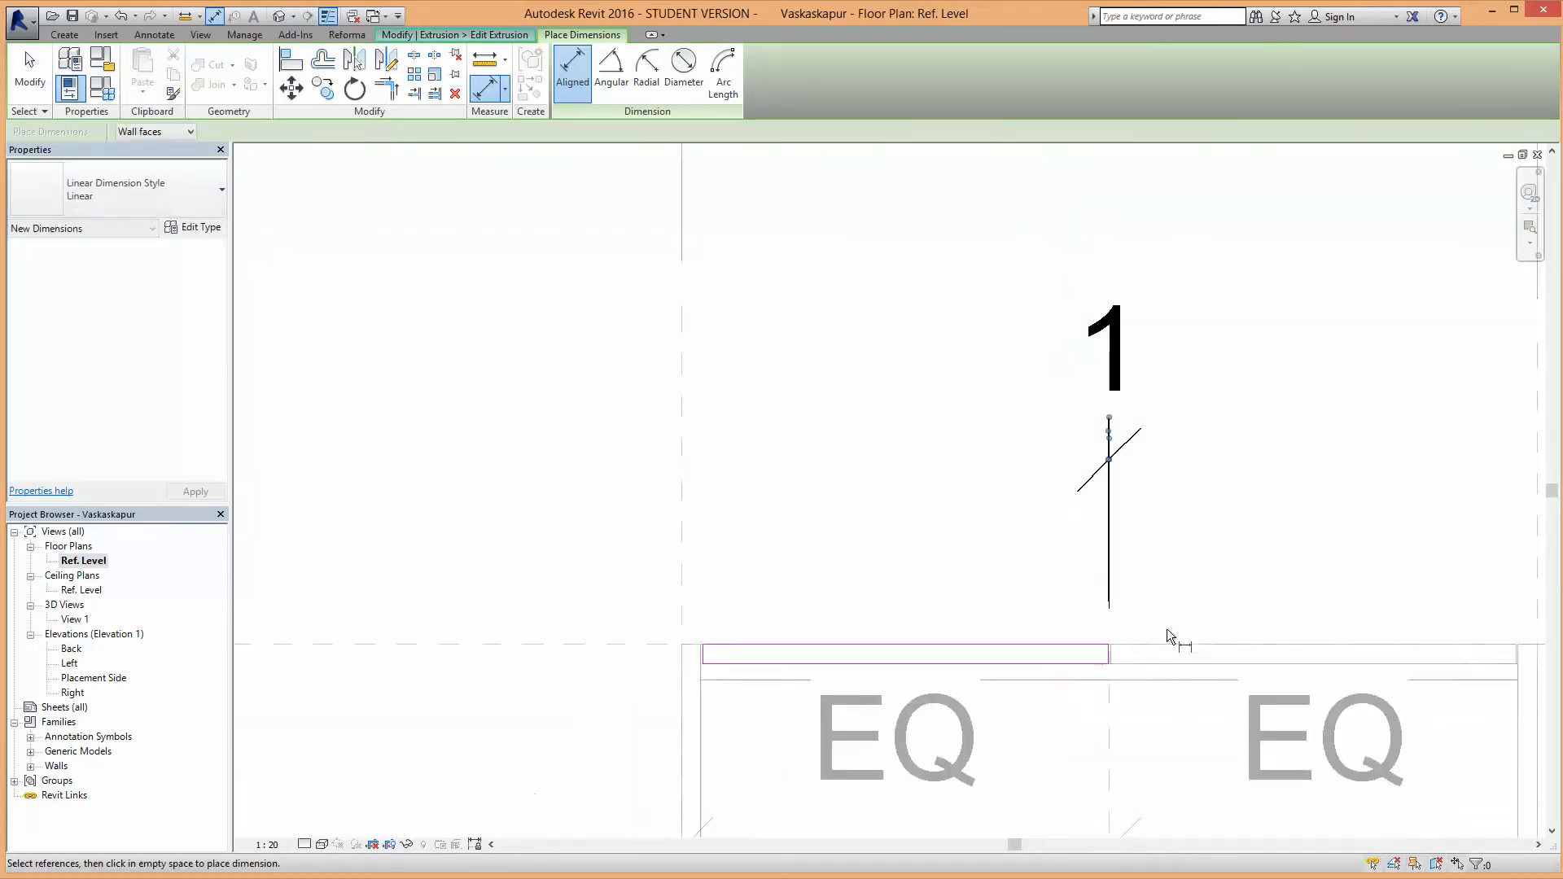
pyautogui.scroll(-1, 928, 619)
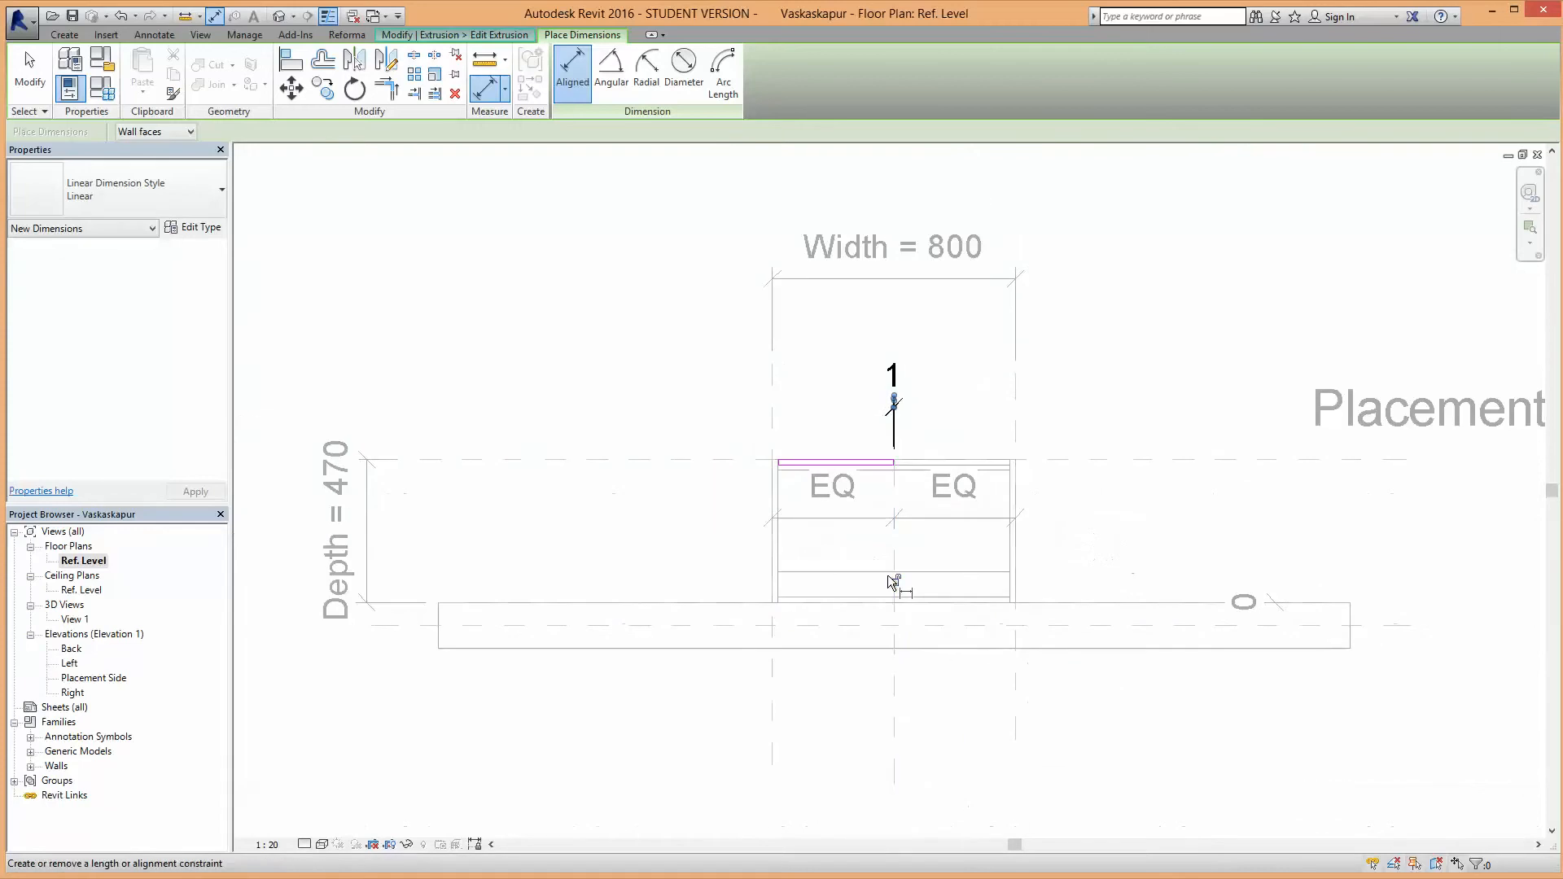
# Step: Dimension the gap between the left side panel's inner face and the mirrored rectangle's left end, and lock it
pyautogui.scroll(5, 795, 488)
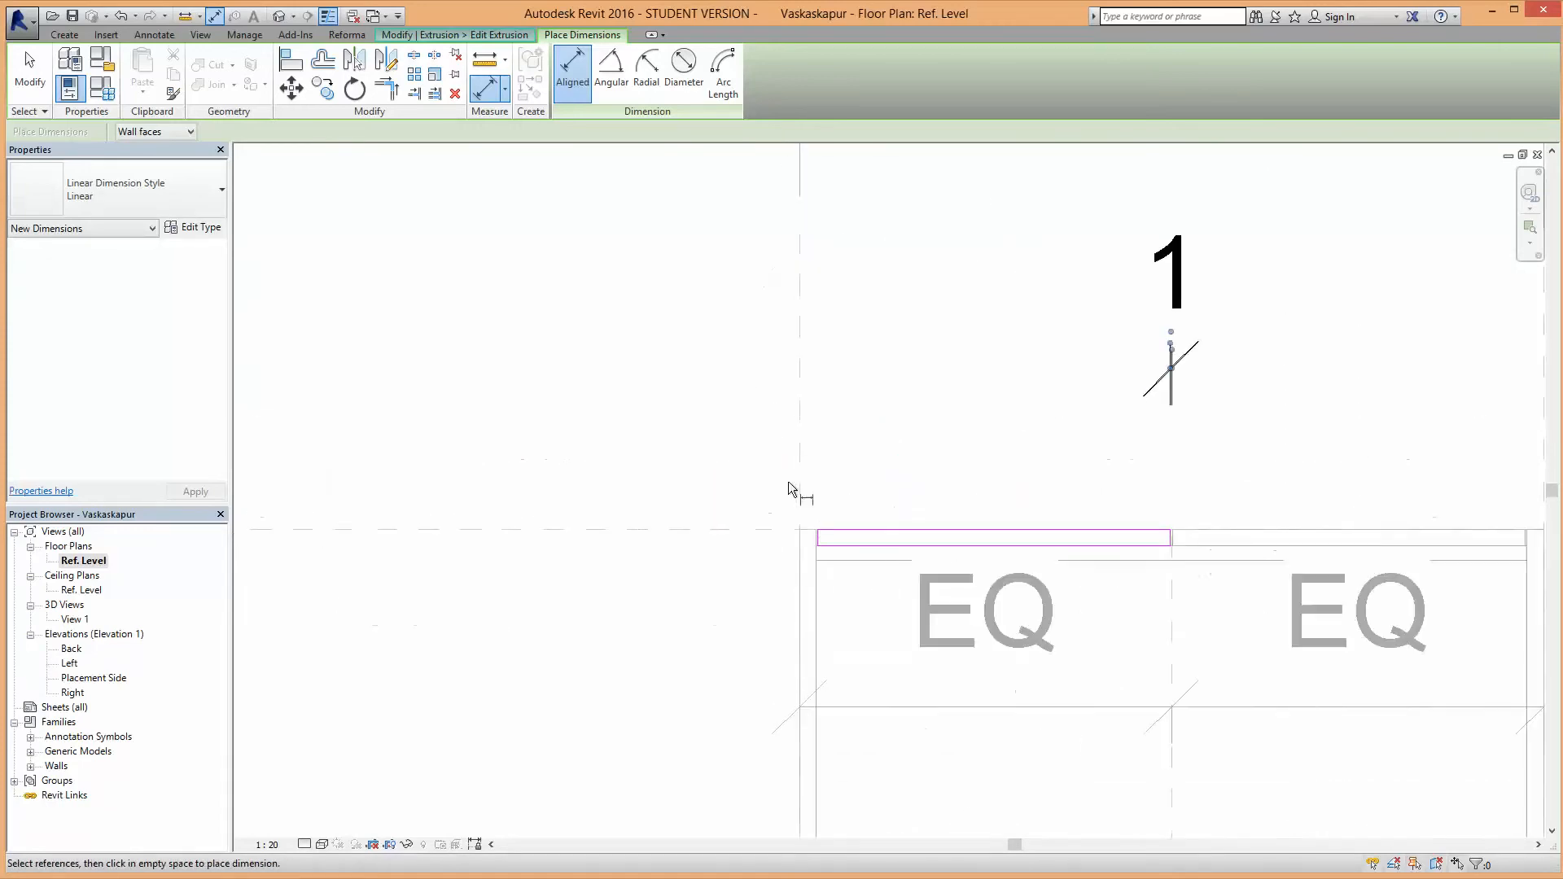
pyautogui.scroll(2, 822, 539)
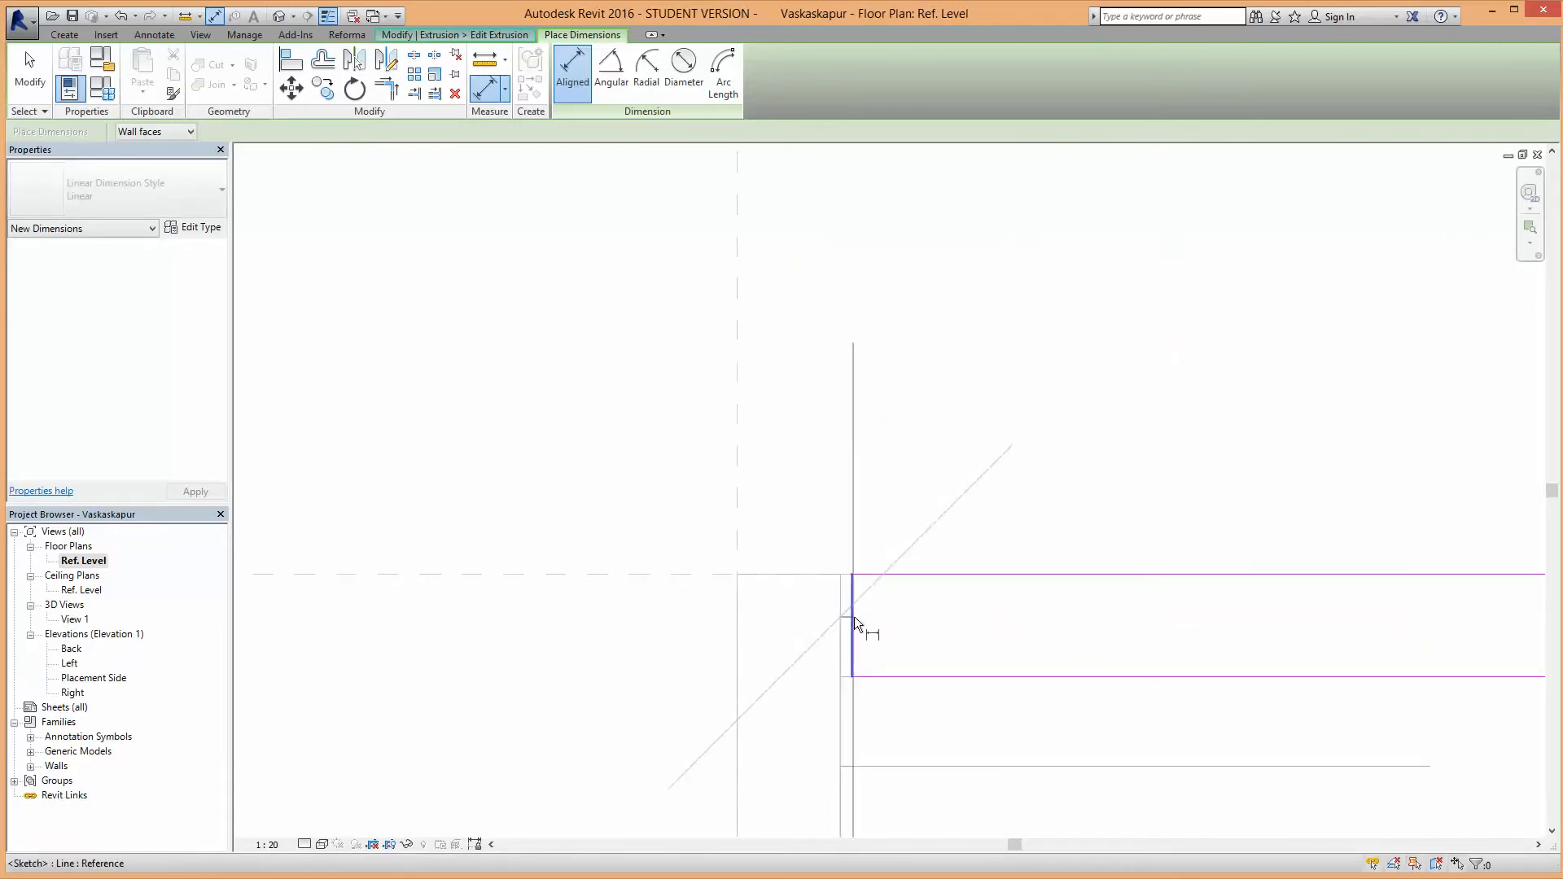
pyautogui.scroll(-4, 858, 617)
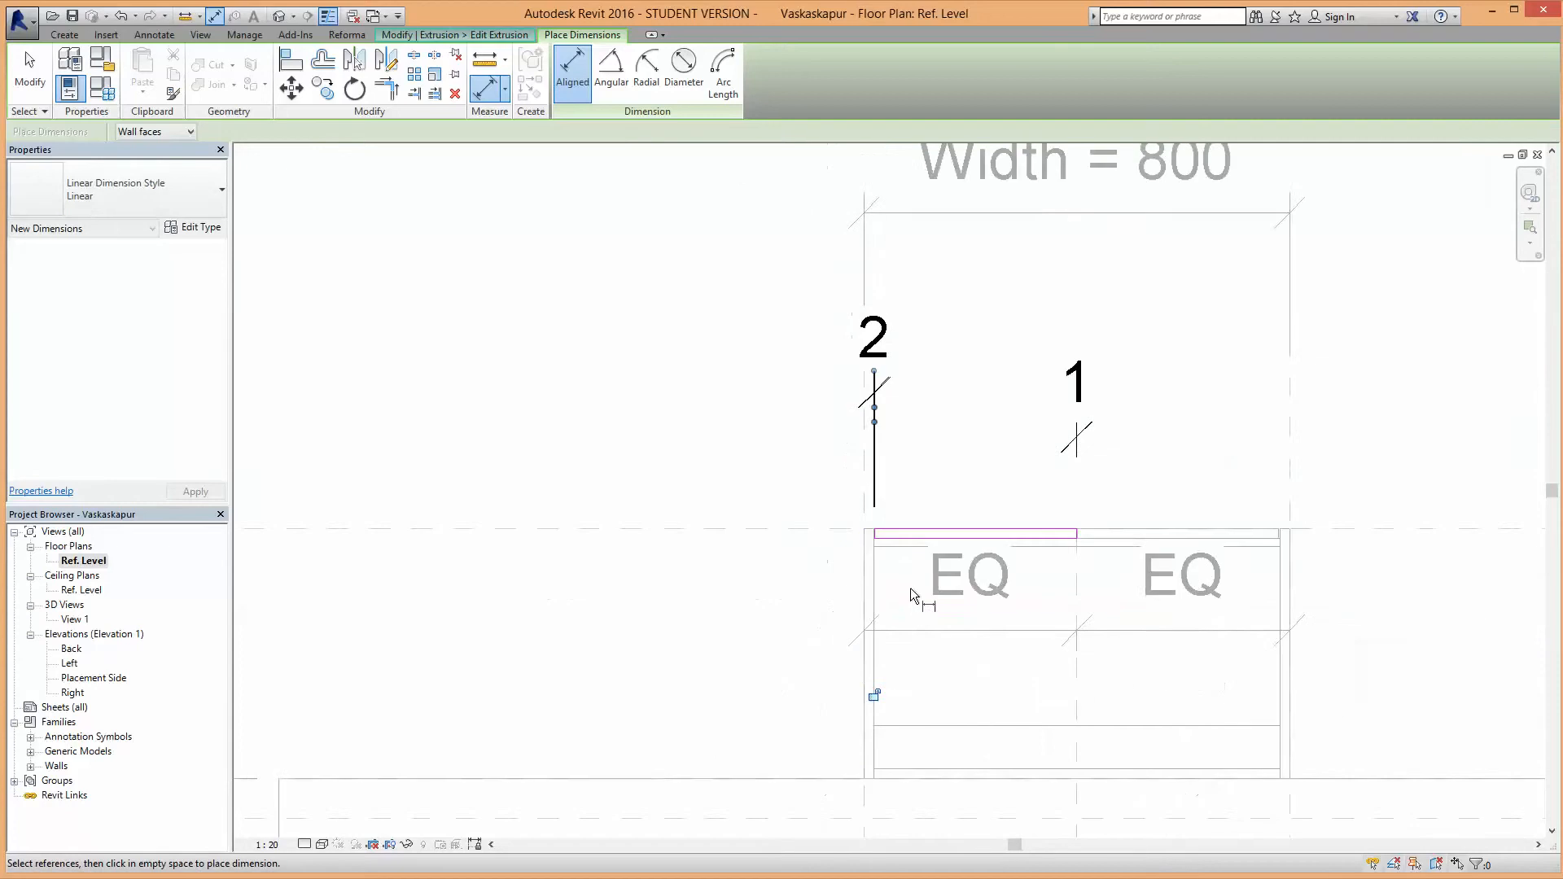
pyautogui.click(845, 561)
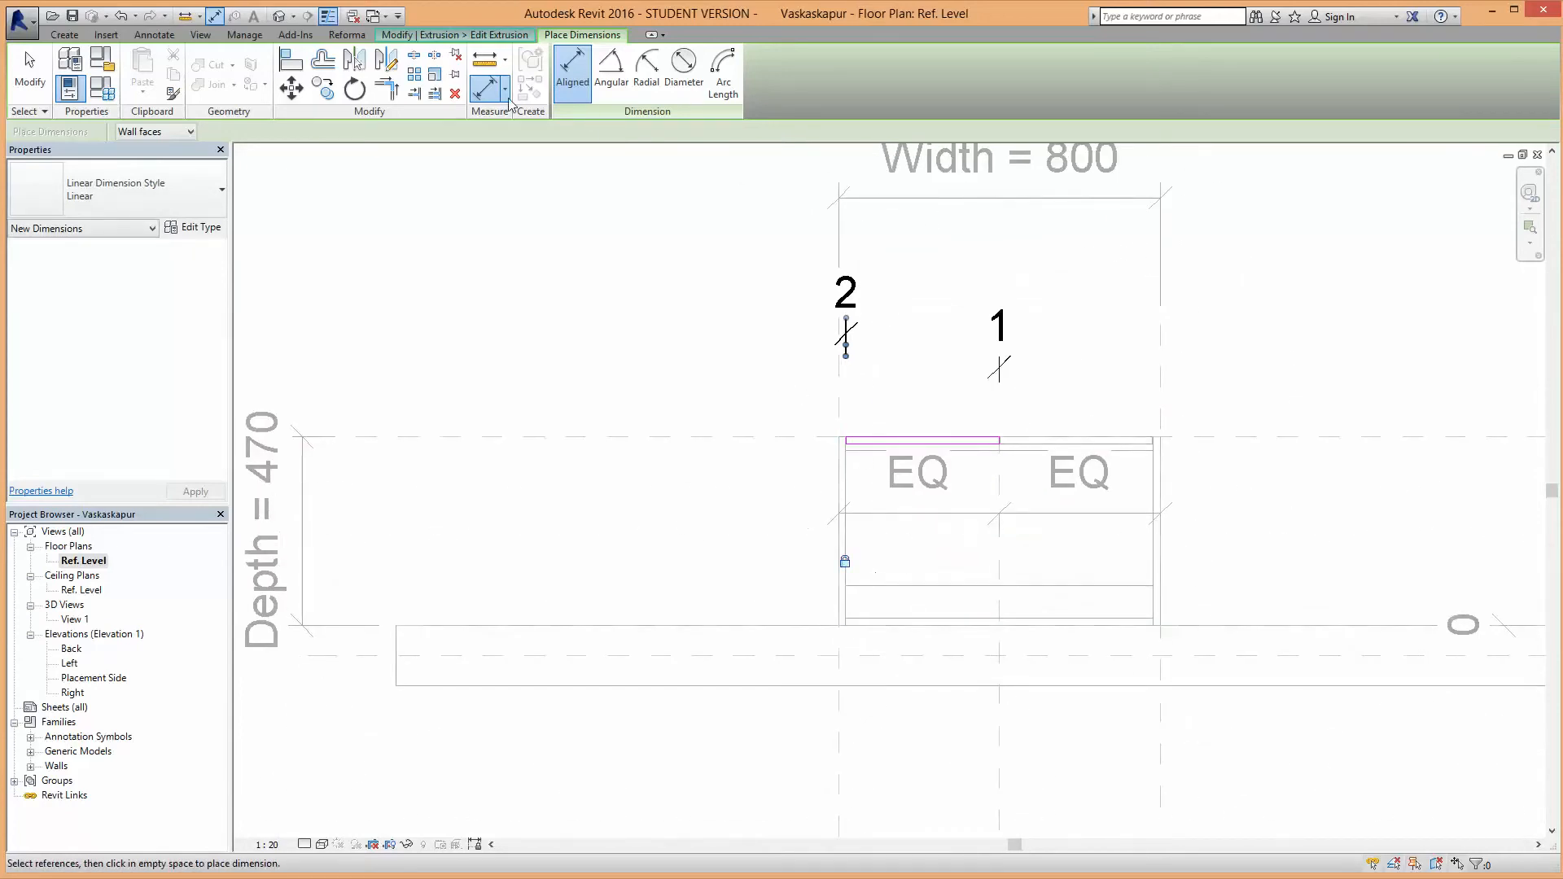
# Step: Finish editing the mirrored door's extrusion sketch
pyautogui.click(438, 35)
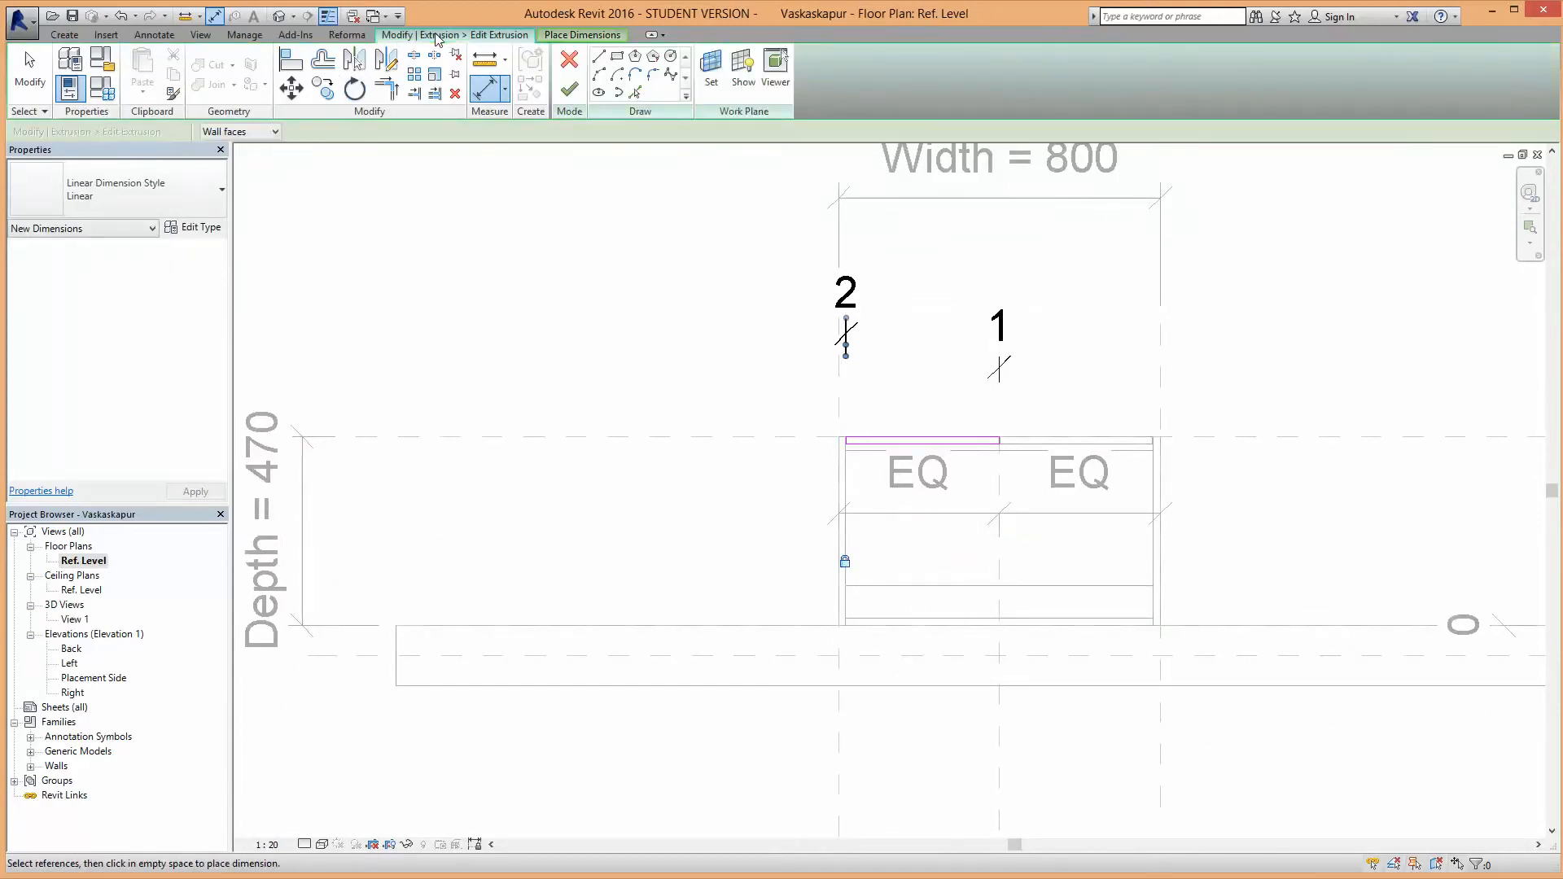
pyautogui.click(568, 96)
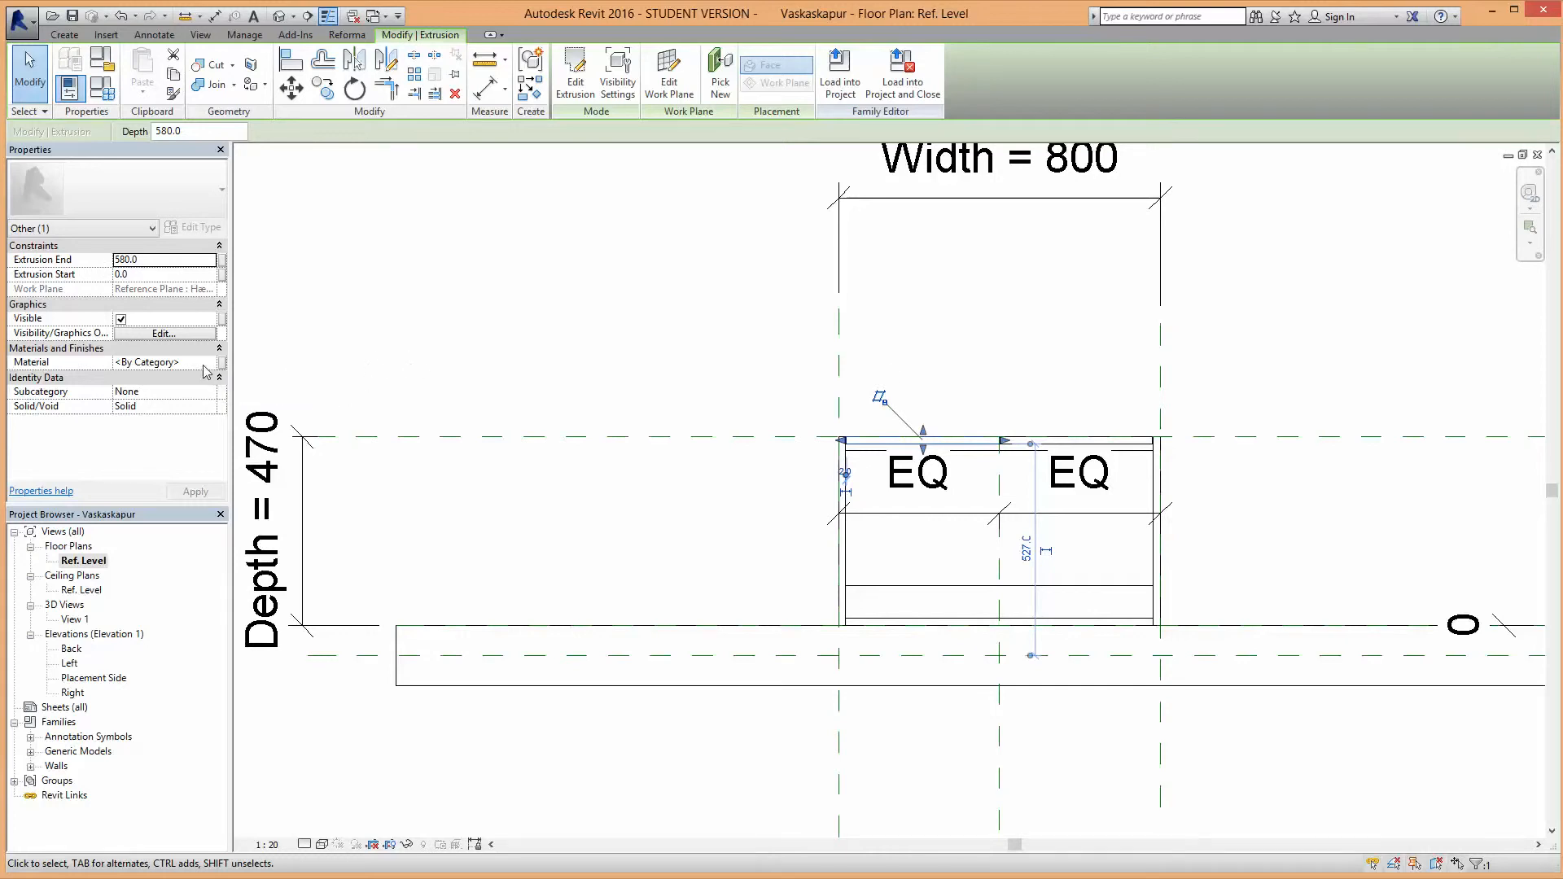
pyautogui.click(612, 393)
# Step: Associate the mirrored left door's material with the family parameter "Efni í hurð"
pyautogui.click(961, 453)
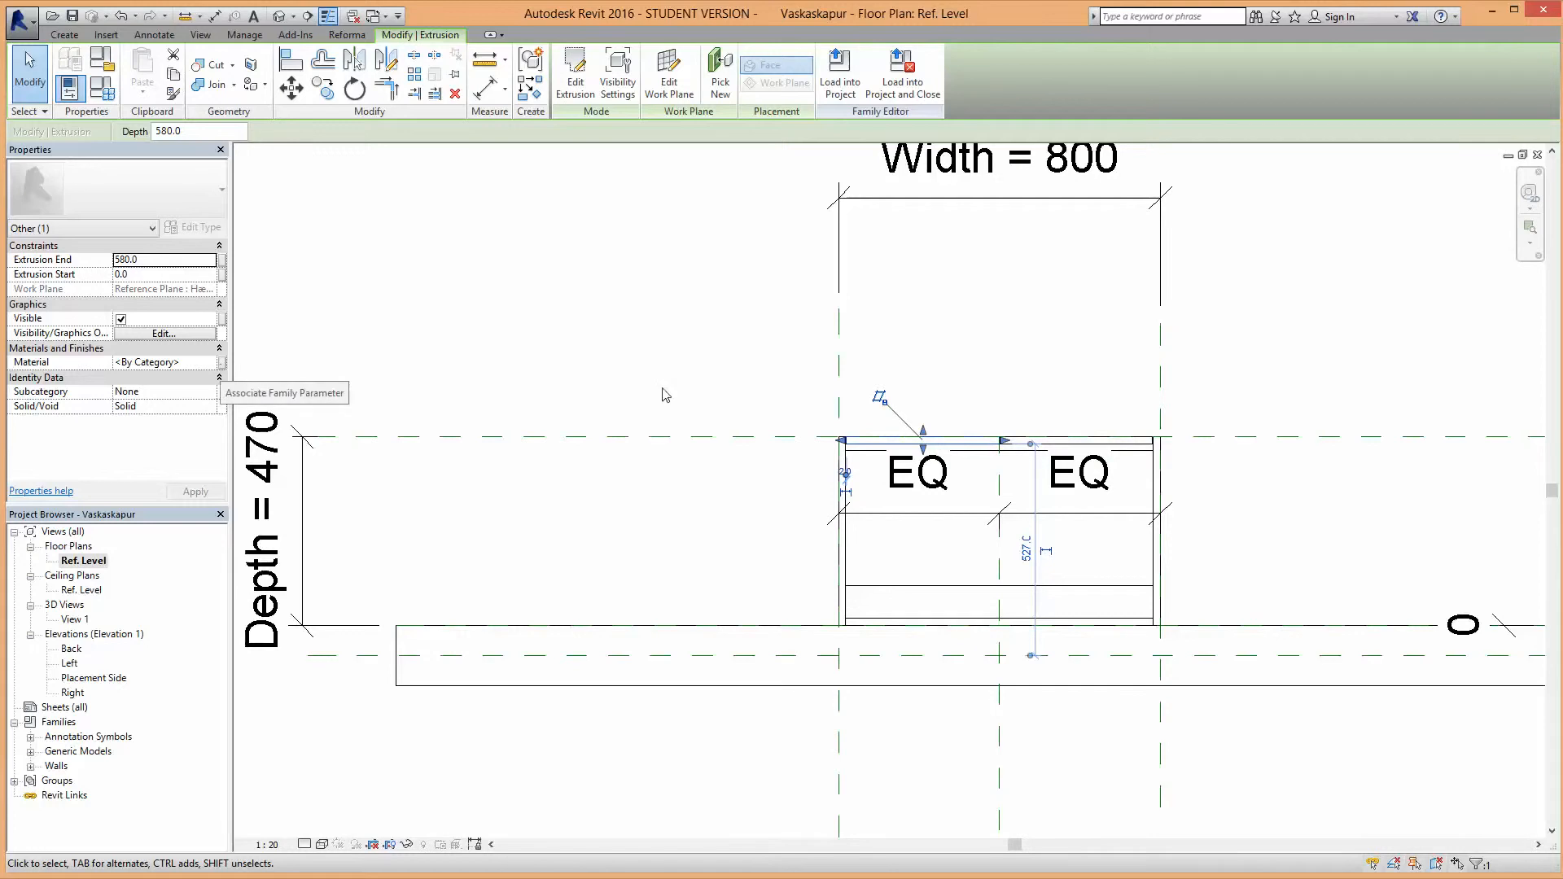
pyautogui.click(224, 363)
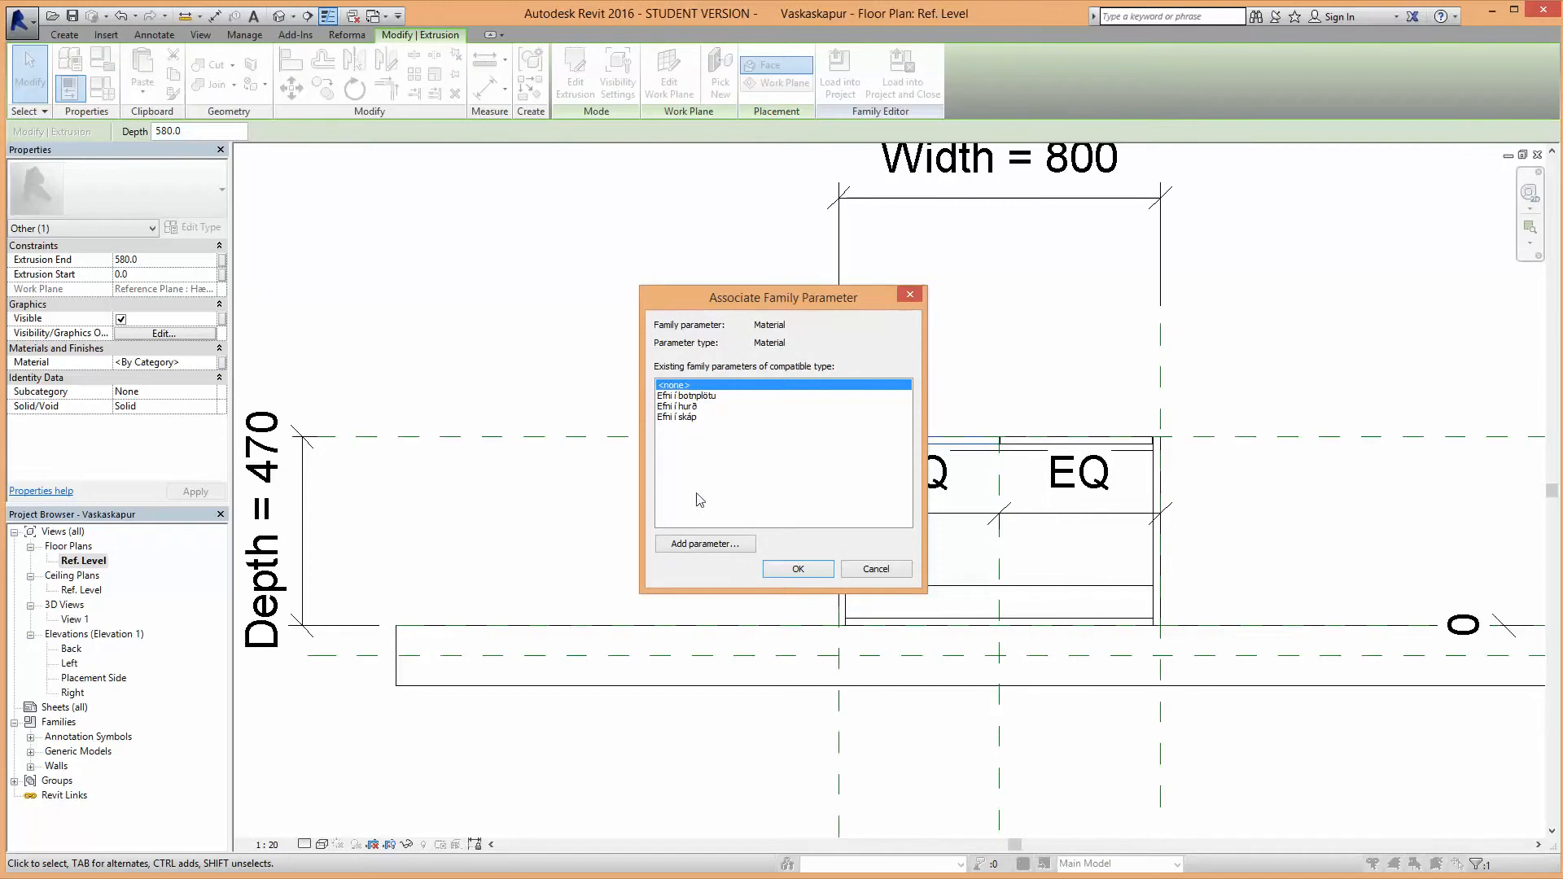
pyautogui.click(701, 545)
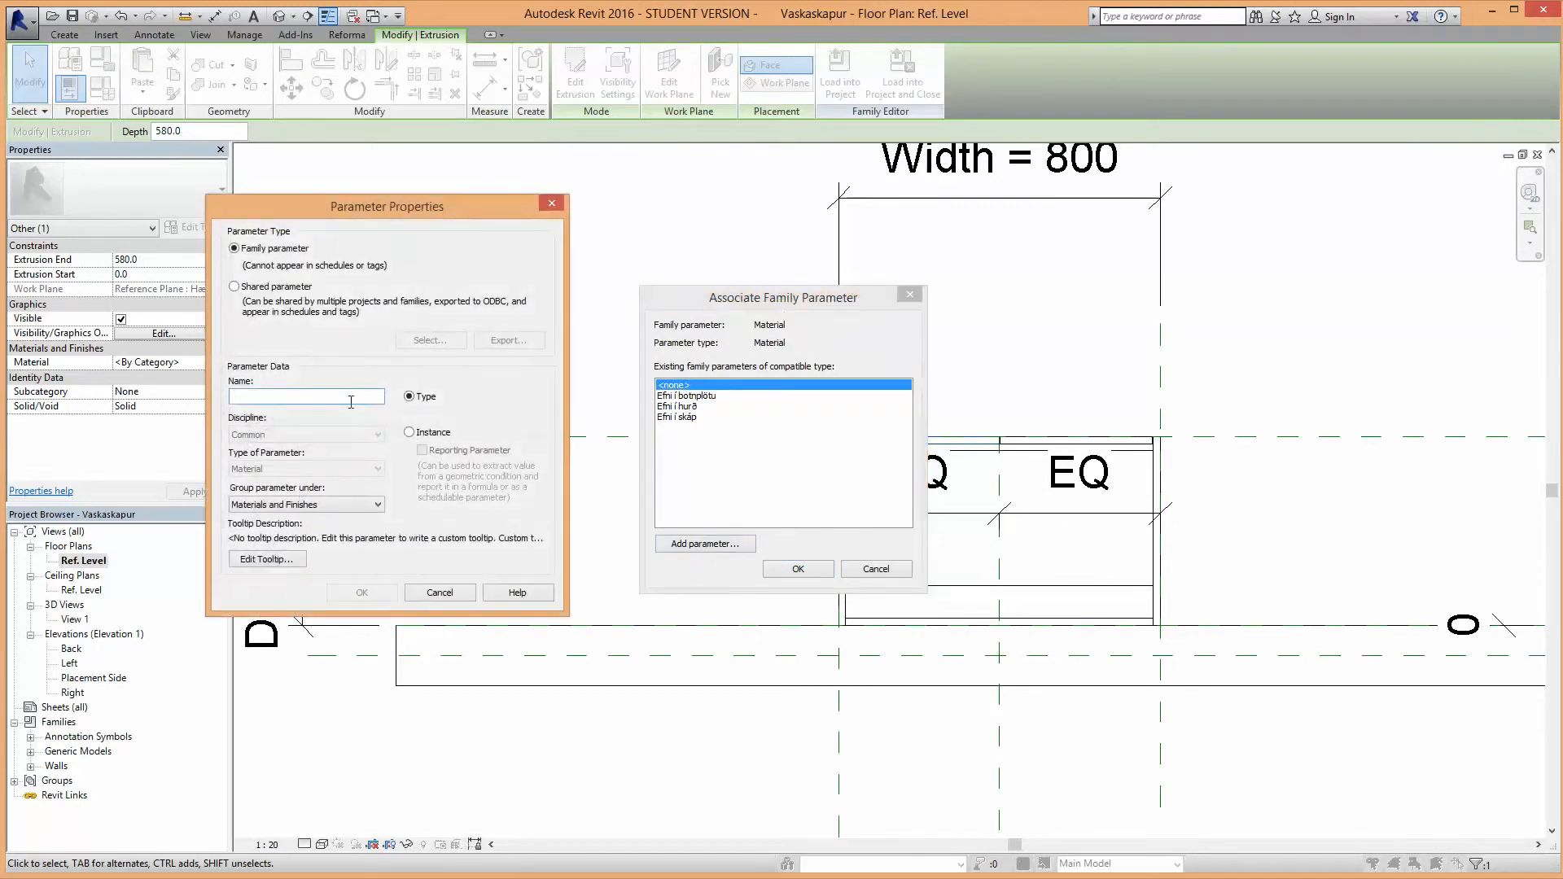
pyautogui.write('Efni í hurð')
pyautogui.press('Return')
# Step: Associate the right door extrusion's material with the existing family parameter "Efni í skáp"
pyautogui.scroll(2, 1081, 441)
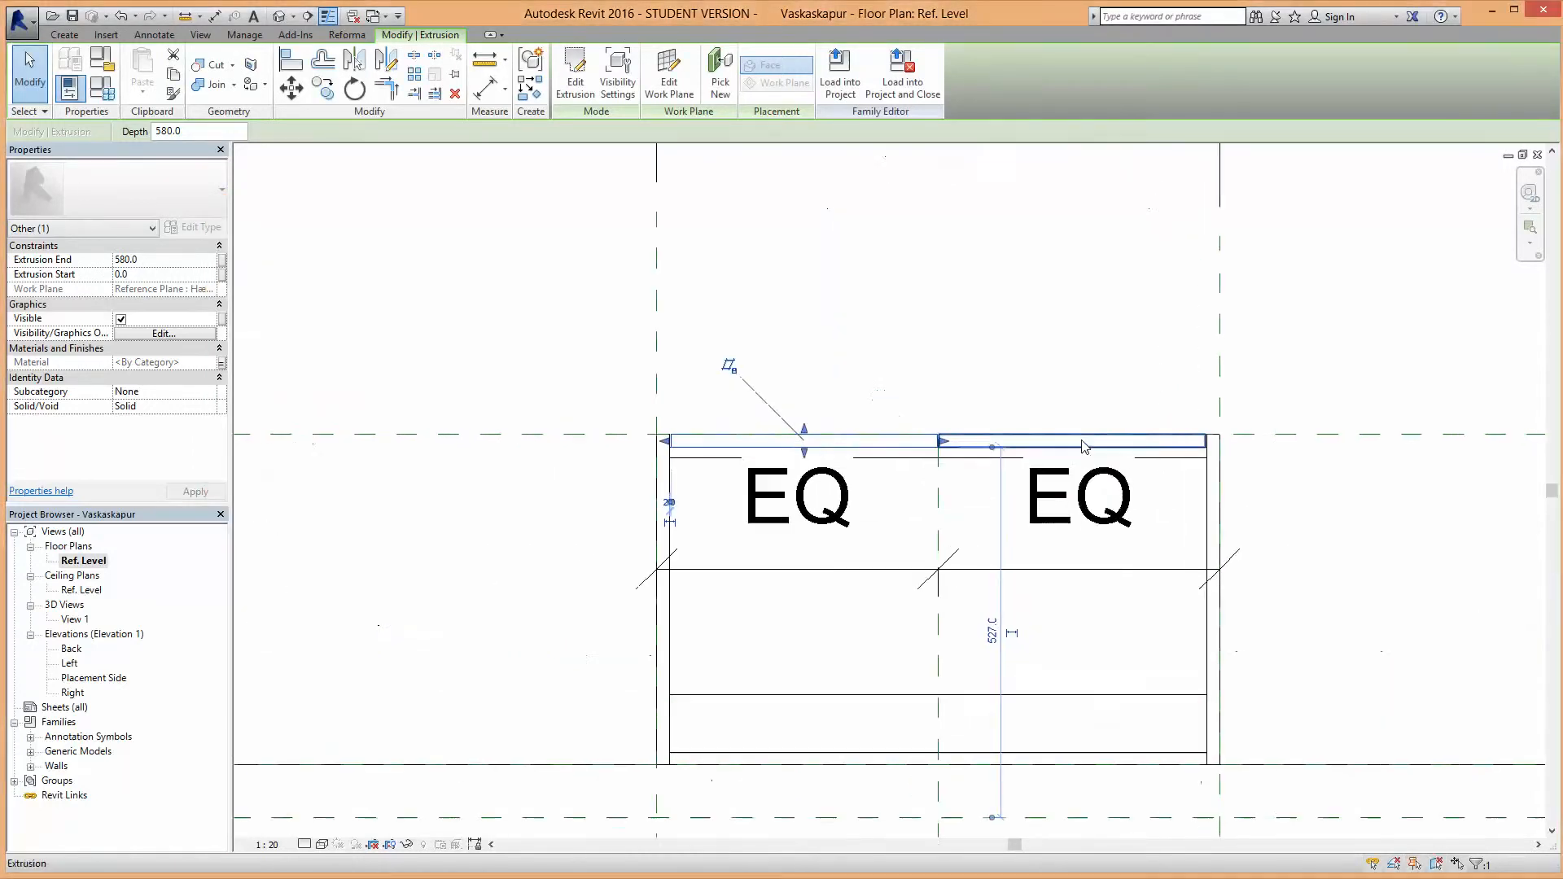
pyautogui.scroll(1, 1081, 446)
pyautogui.click(1082, 444)
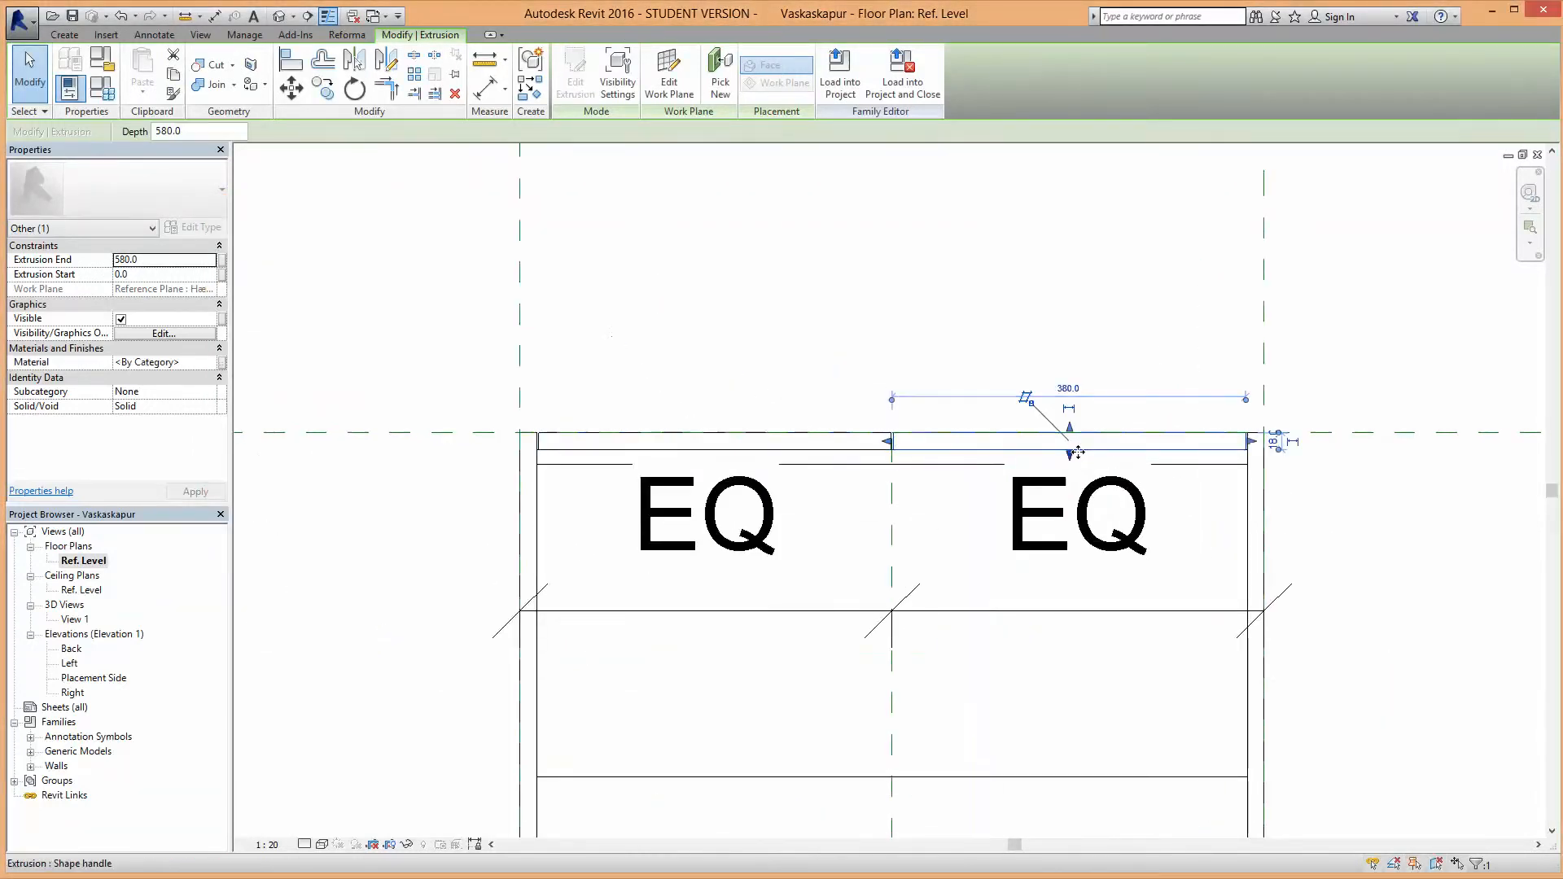
pyautogui.click(222, 362)
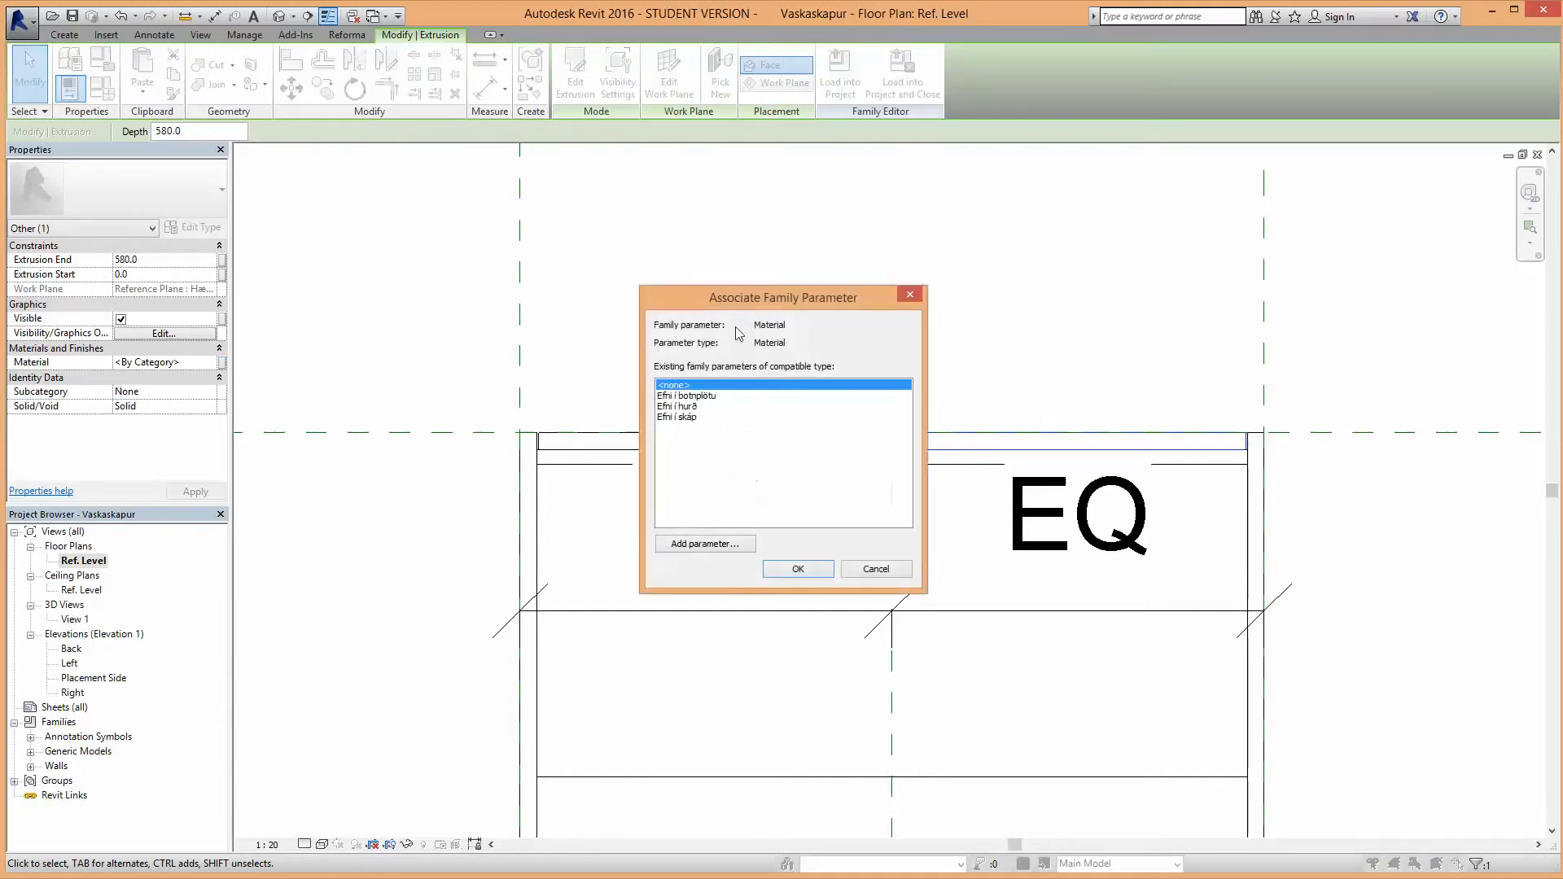
pyautogui.click(683, 416)
pyautogui.click(798, 569)
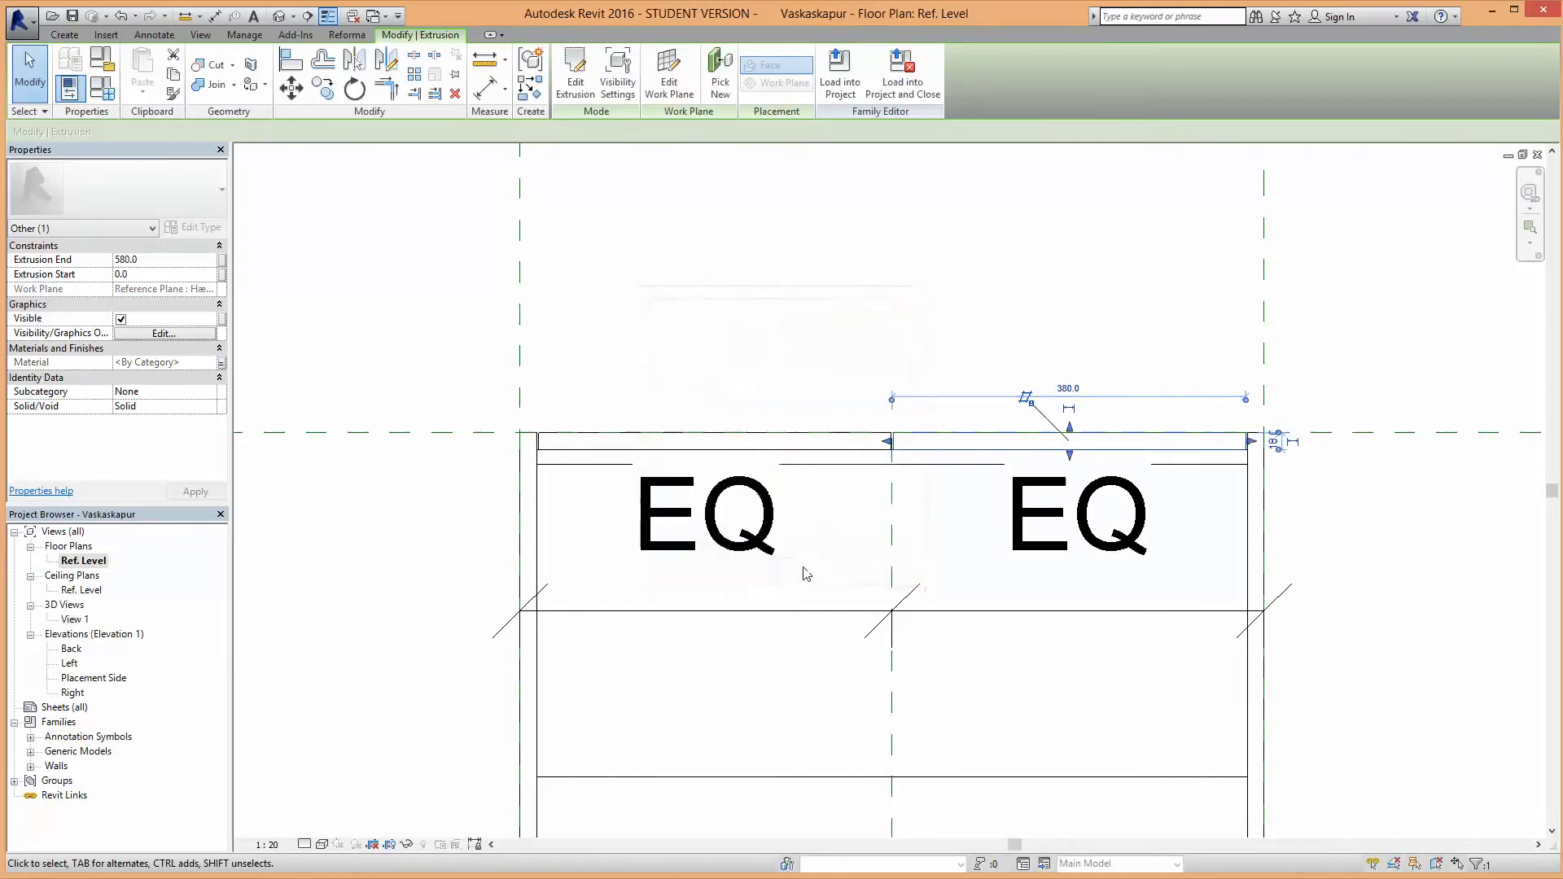
# Step: Inspect both front doors from either side in the 3D view View 1 and save the cabinet family
pyautogui.scroll(-1, 396, 540)
pyautogui.moveTo(446, 543); pyautogui.dragTo(532, 544, button='middle')
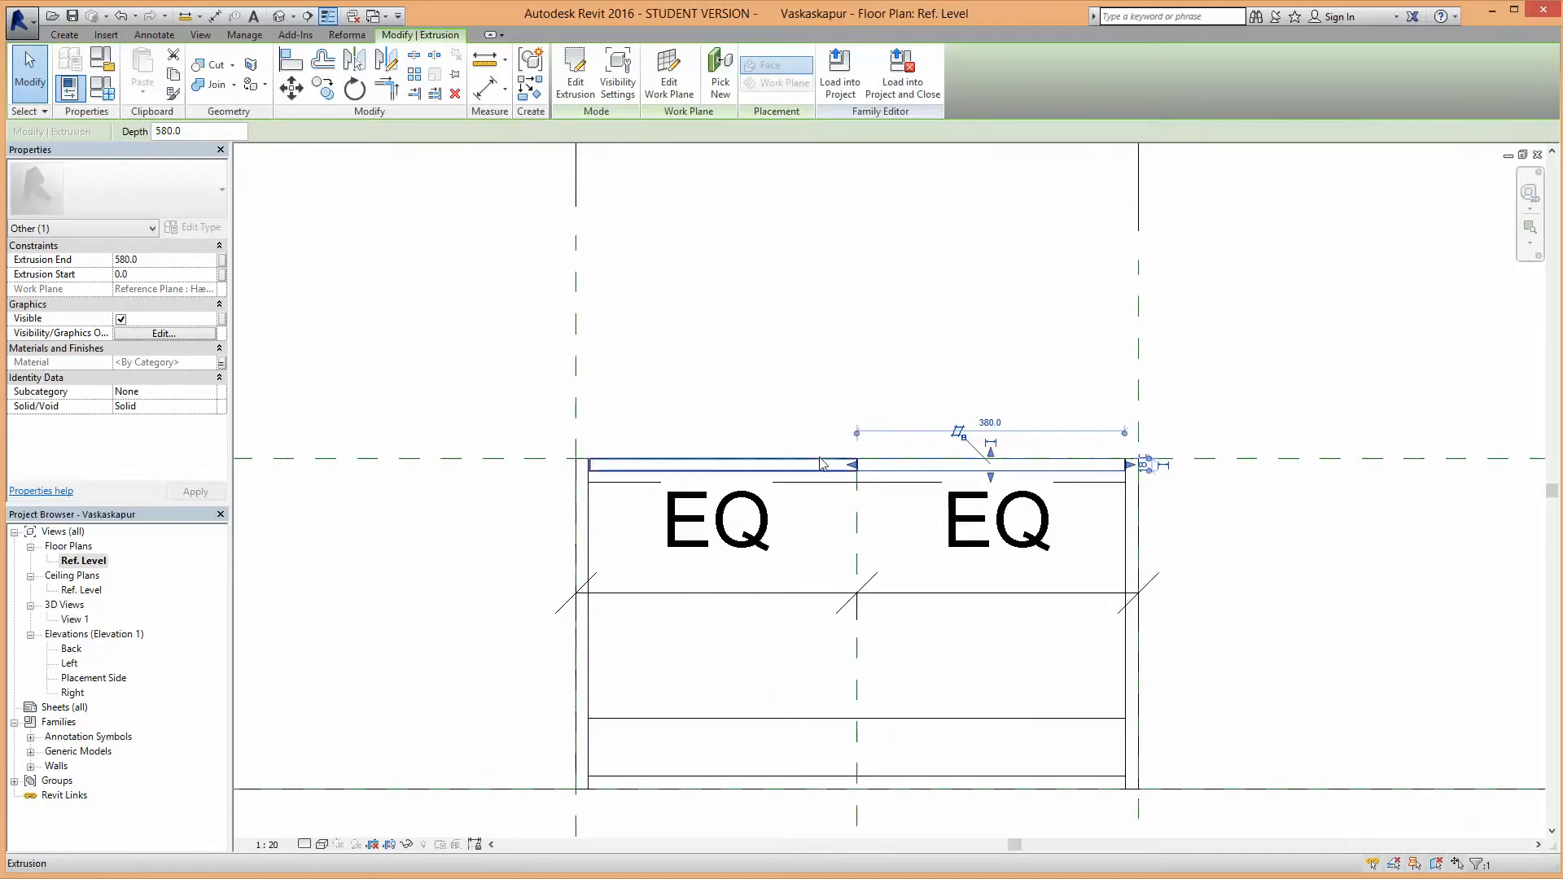
pyautogui.click(811, 420)
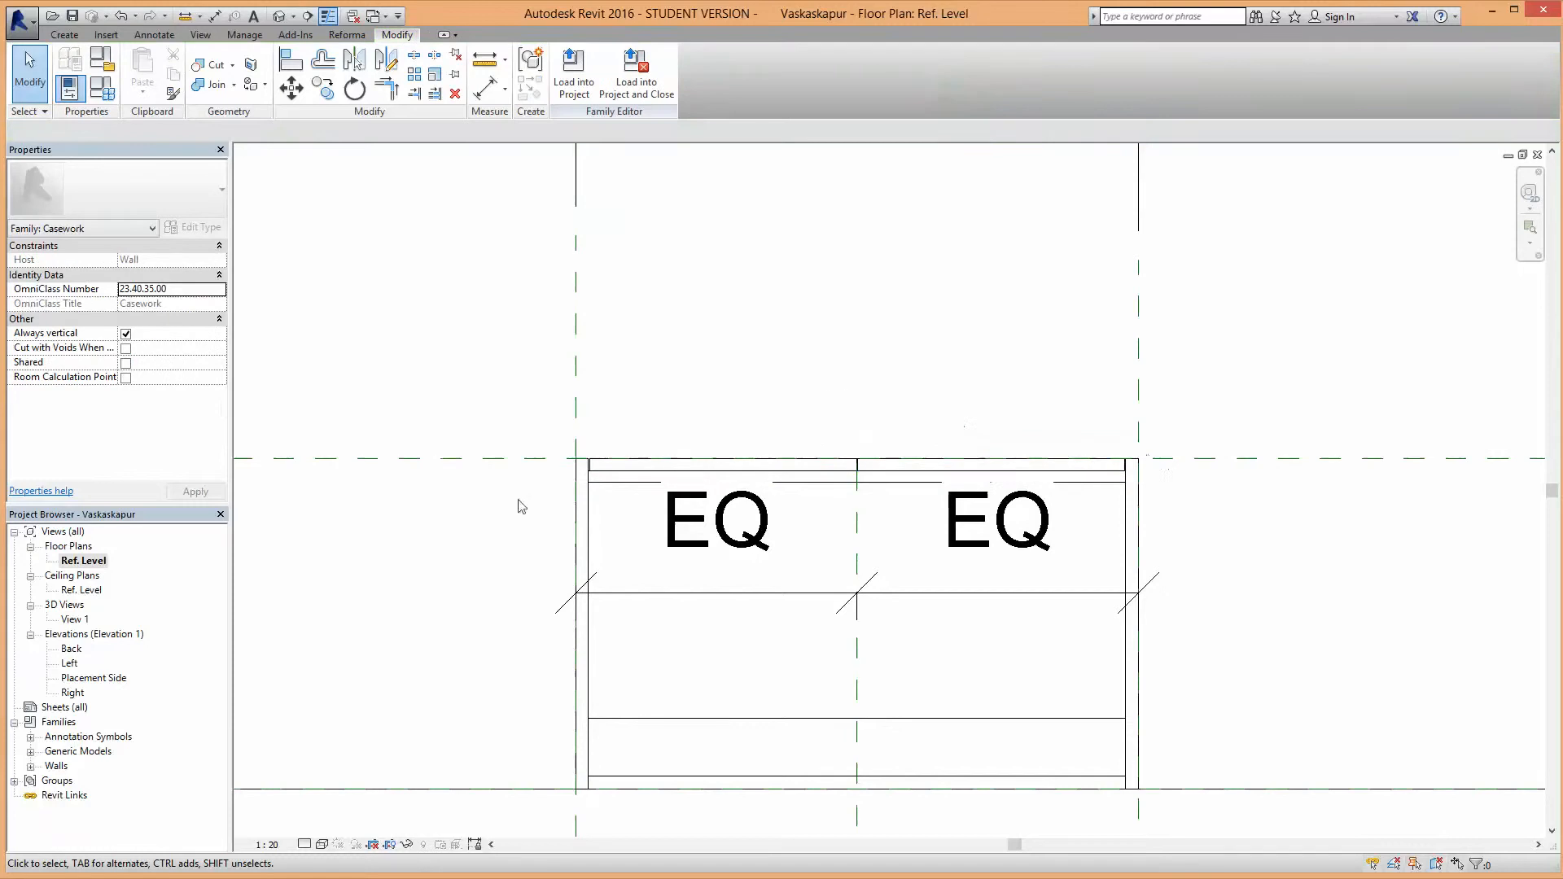
pyautogui.doubleClick(75, 619)
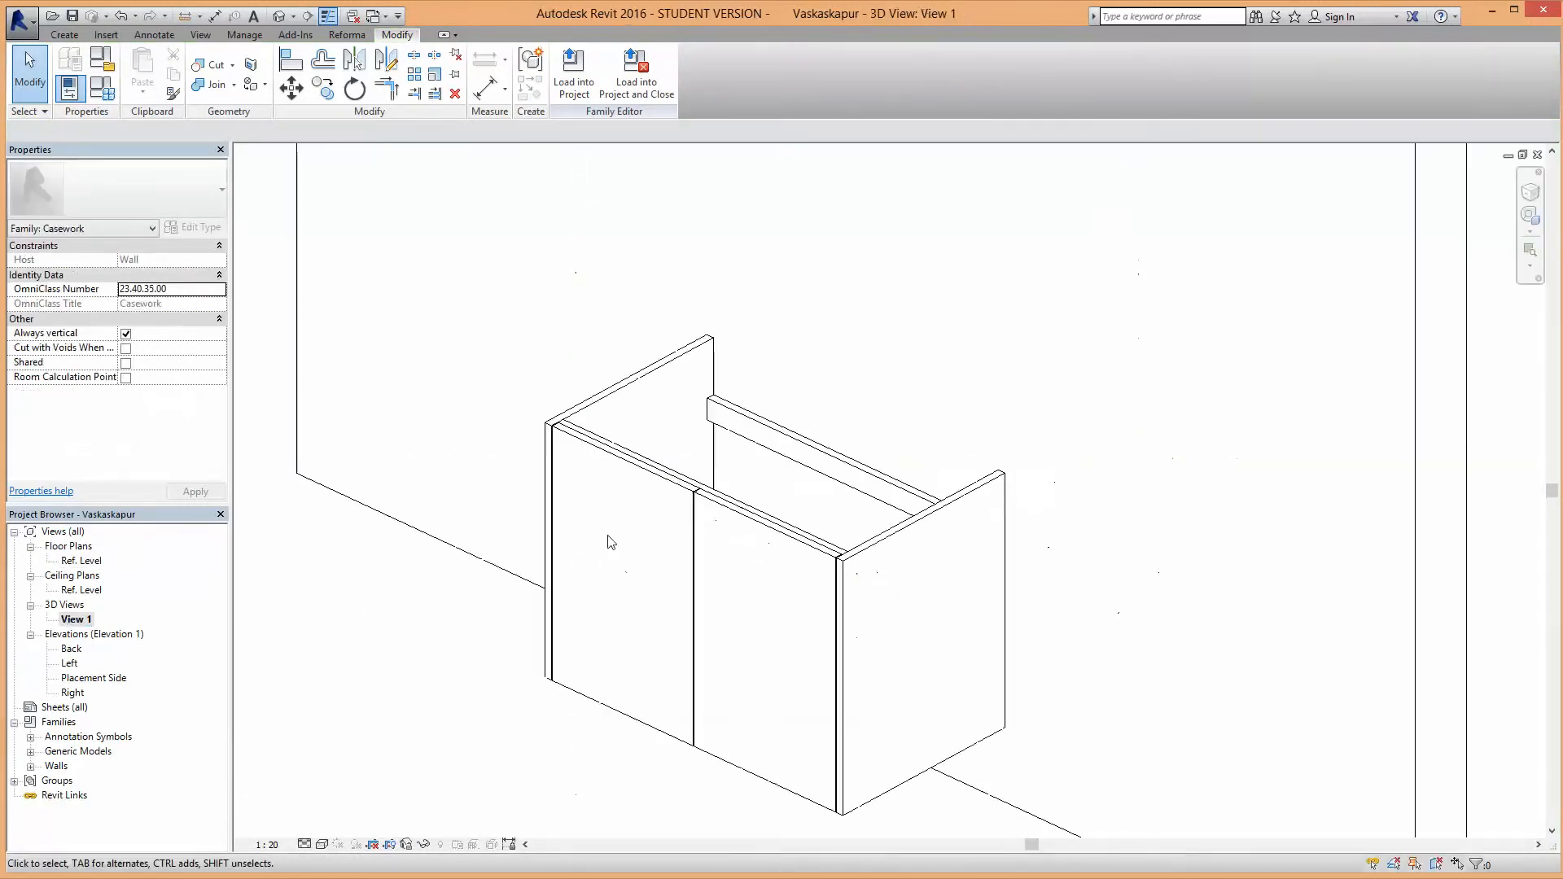
pyautogui.keyDown('shift'); pyautogui.moveTo(456, 691); pyautogui.dragTo(572, 510, button='middle'); pyautogui.keyUp('shift')
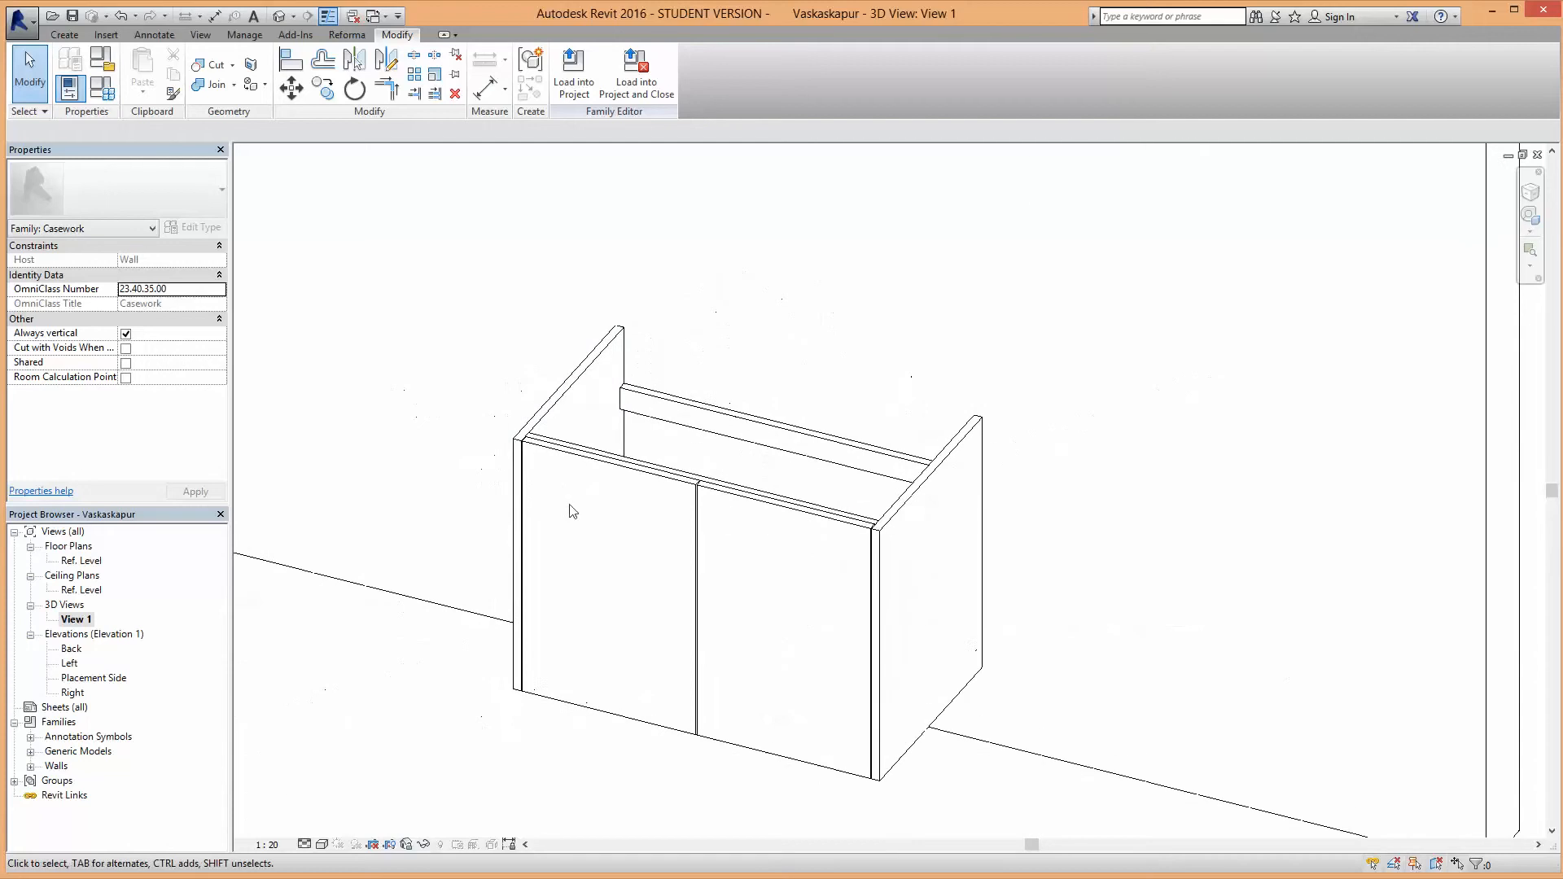
pyautogui.moveTo(491, 685); pyautogui.dragTo(482, 593, button='middle')
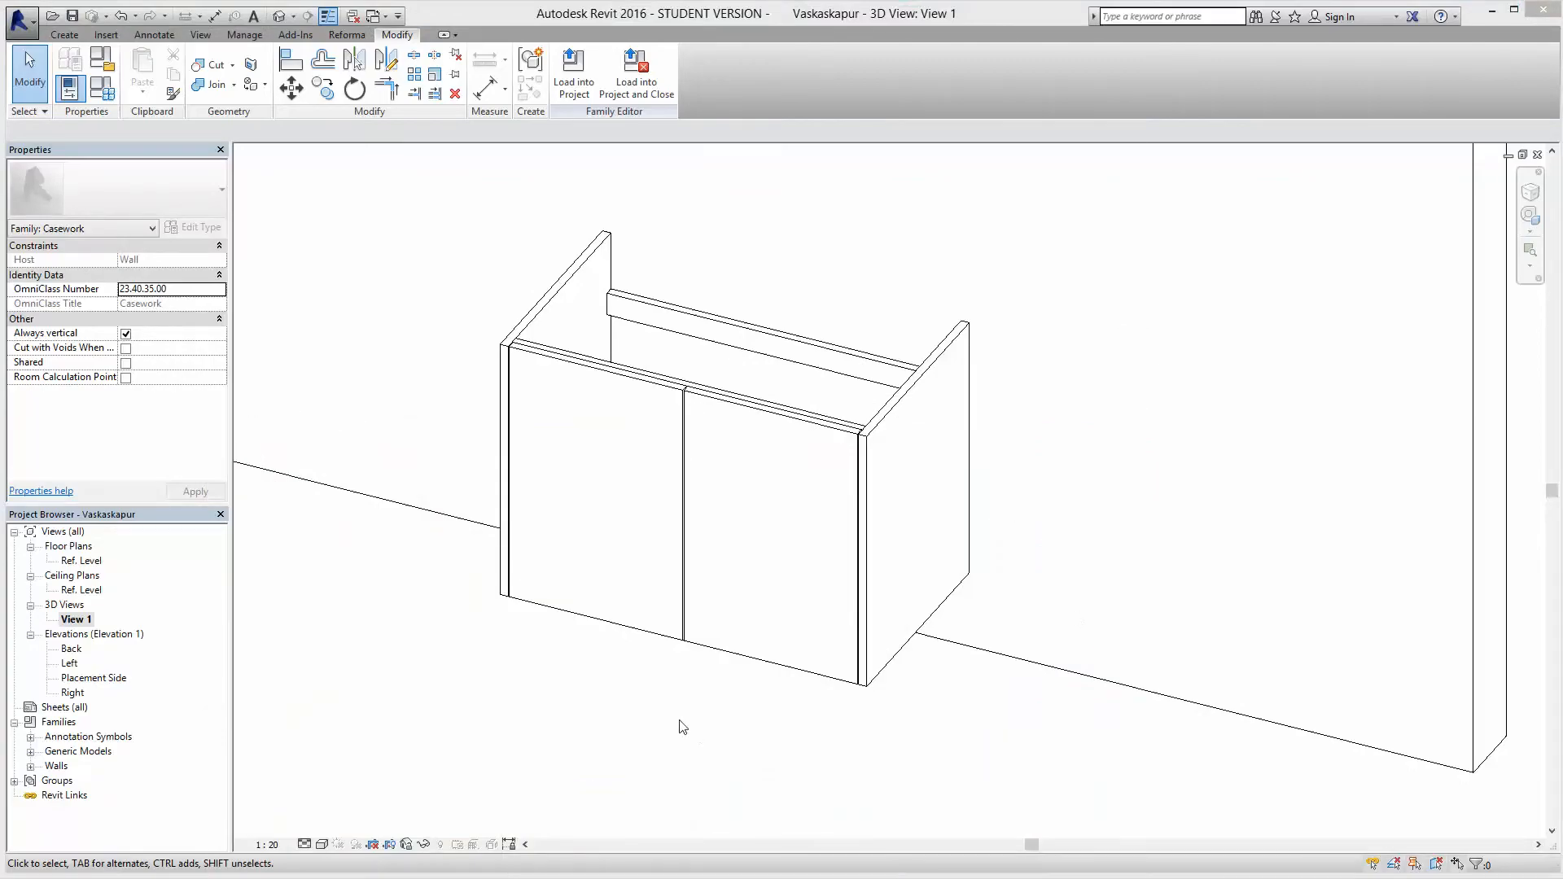
pyautogui.keyDown('shift'); pyautogui.moveTo(608, 659); pyautogui.dragTo(1024, 700, button='middle'); pyautogui.keyUp('shift')
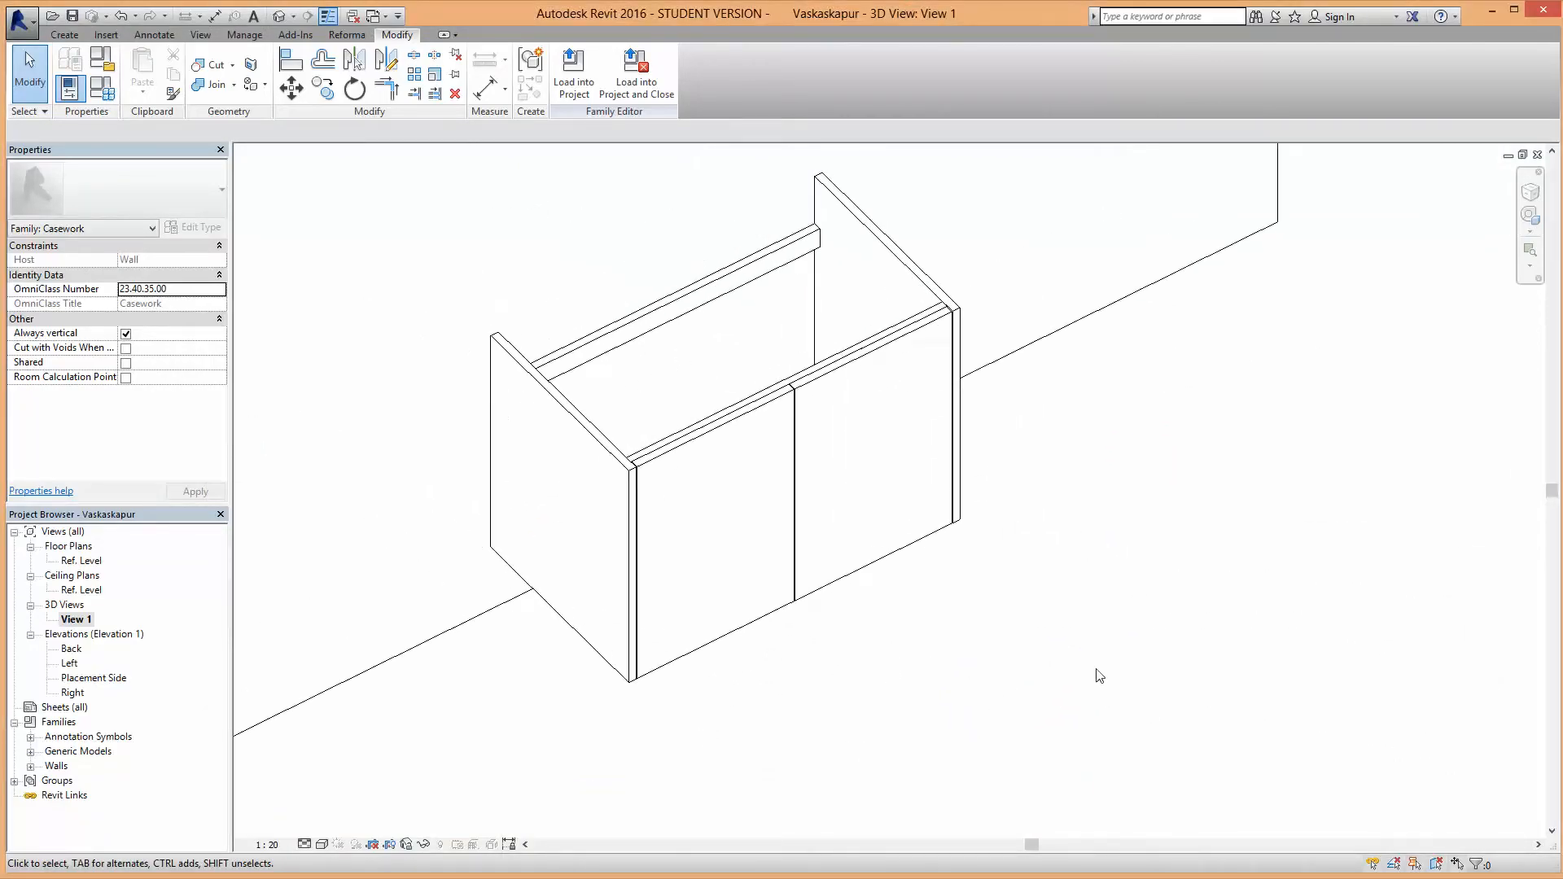
pyautogui.click(73, 16)
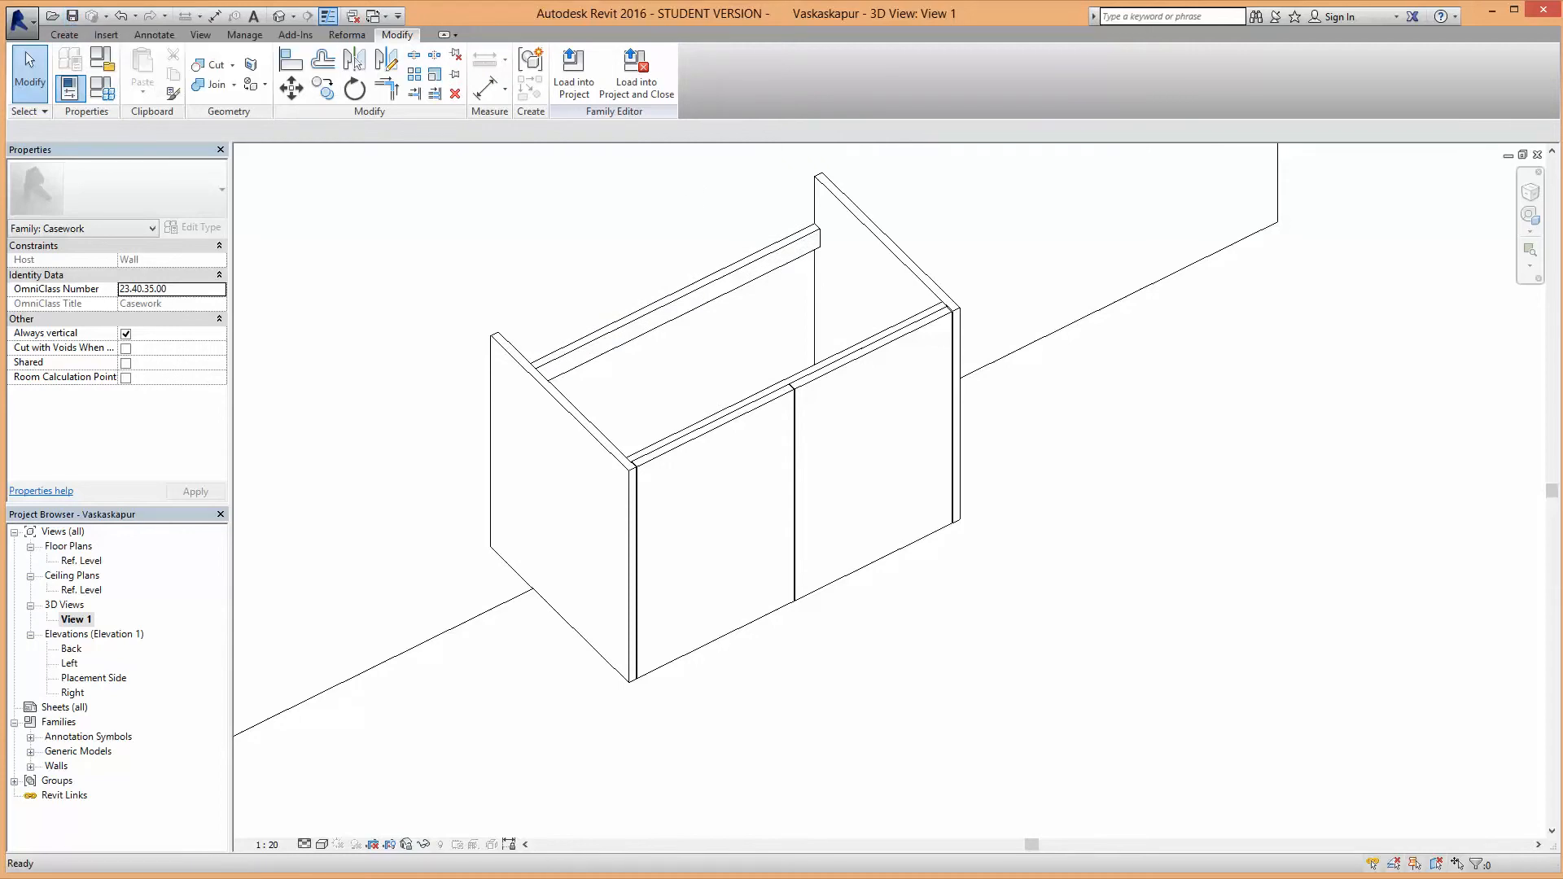
# Step: Create a new family from the Metric Generic Model template
pyautogui.click(35, 21)
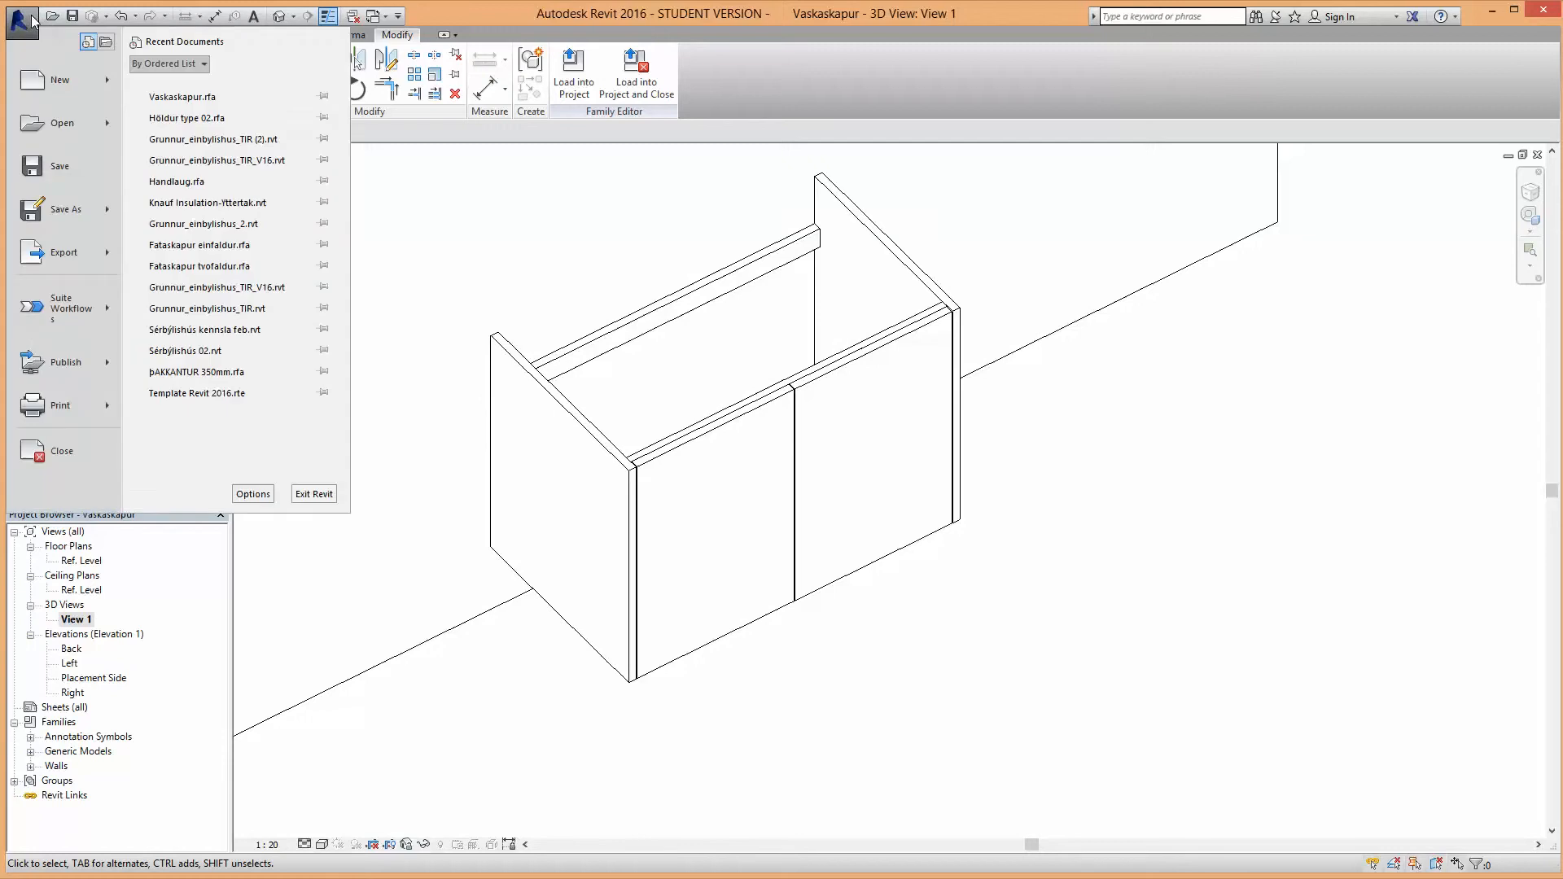
pyautogui.moveTo(70, 75)
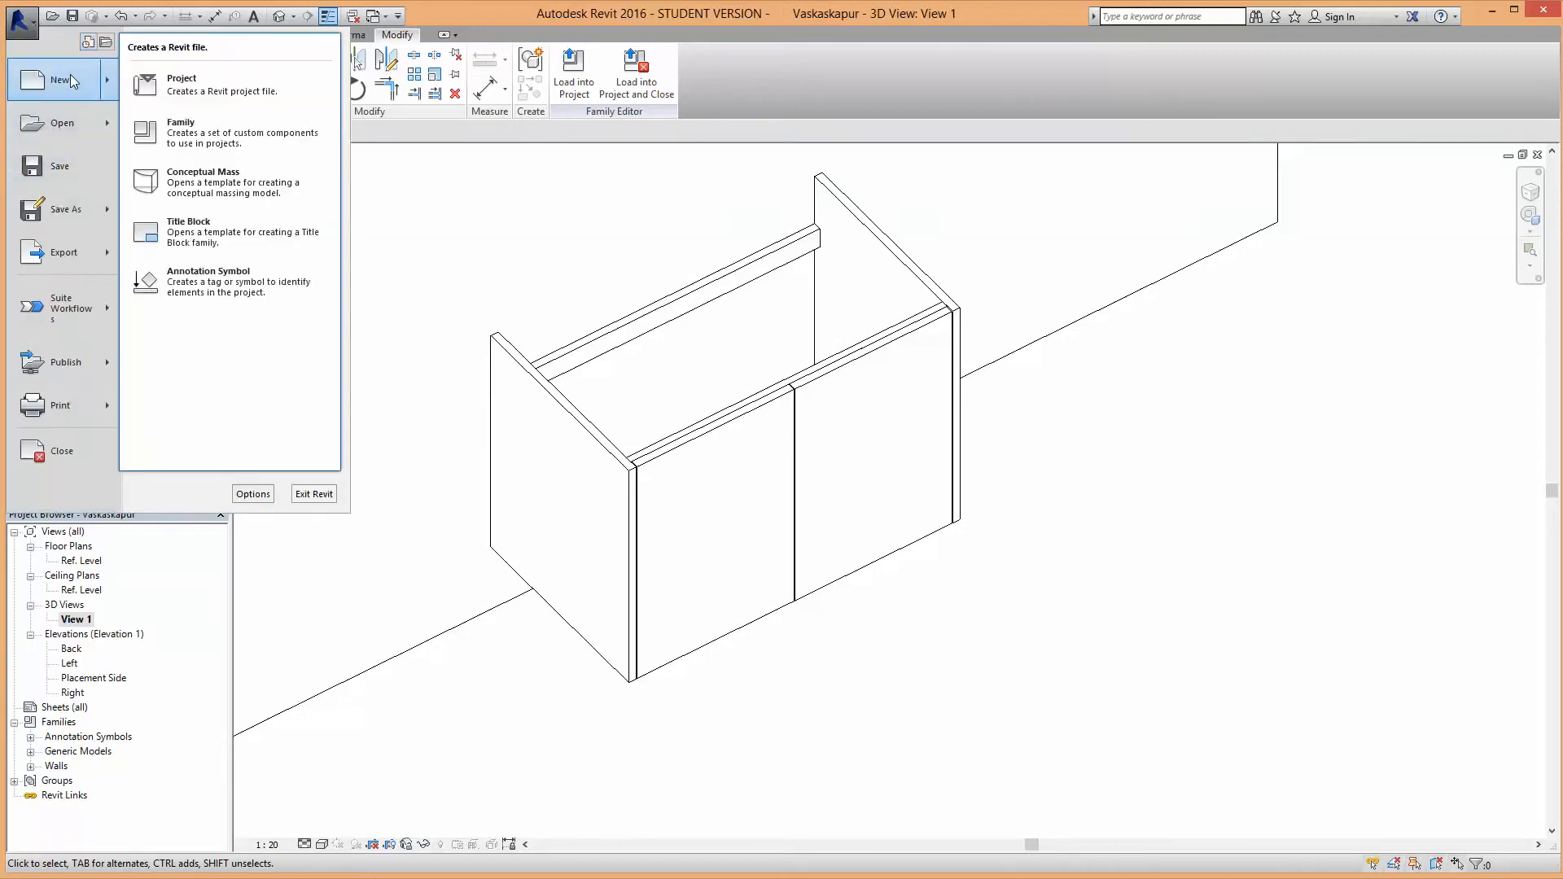
pyautogui.click(180, 129)
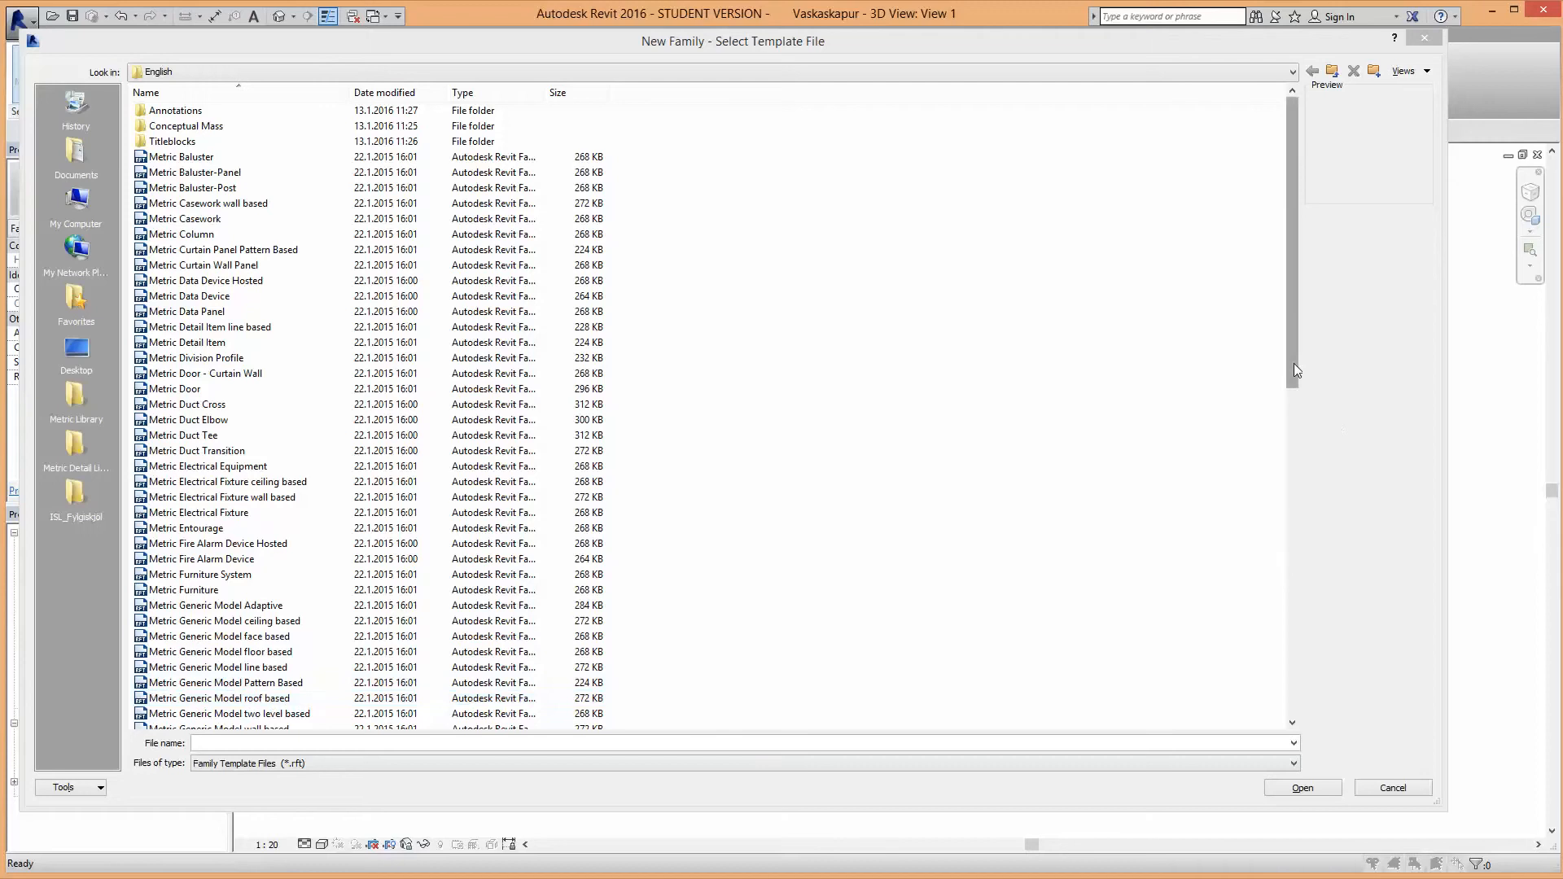
pyautogui.moveTo(1293, 363); pyautogui.dragTo(1292, 417)
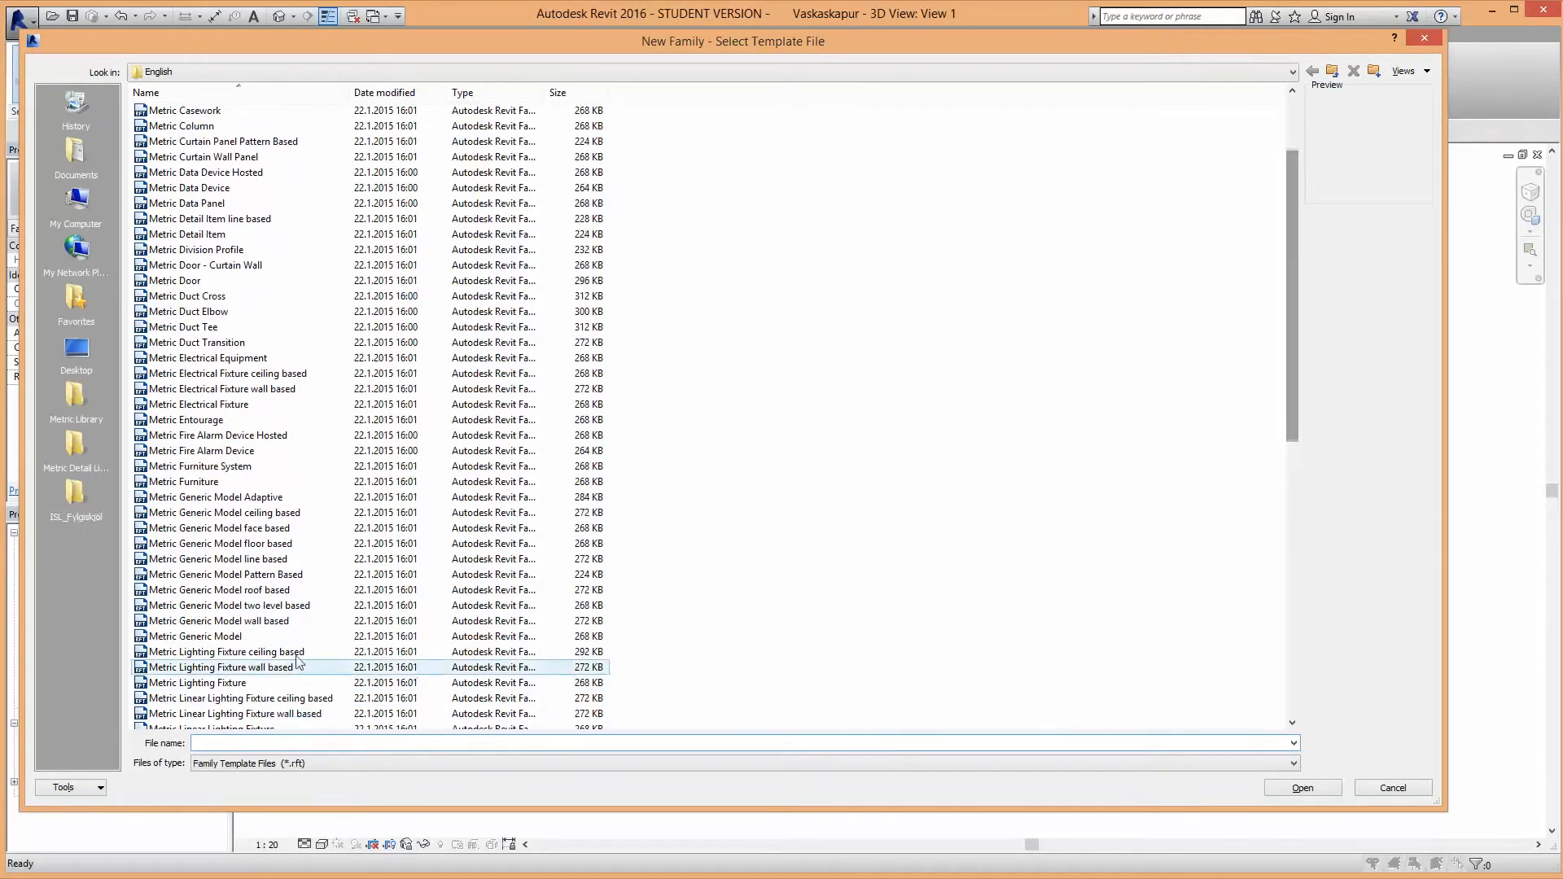
pyautogui.click(204, 637)
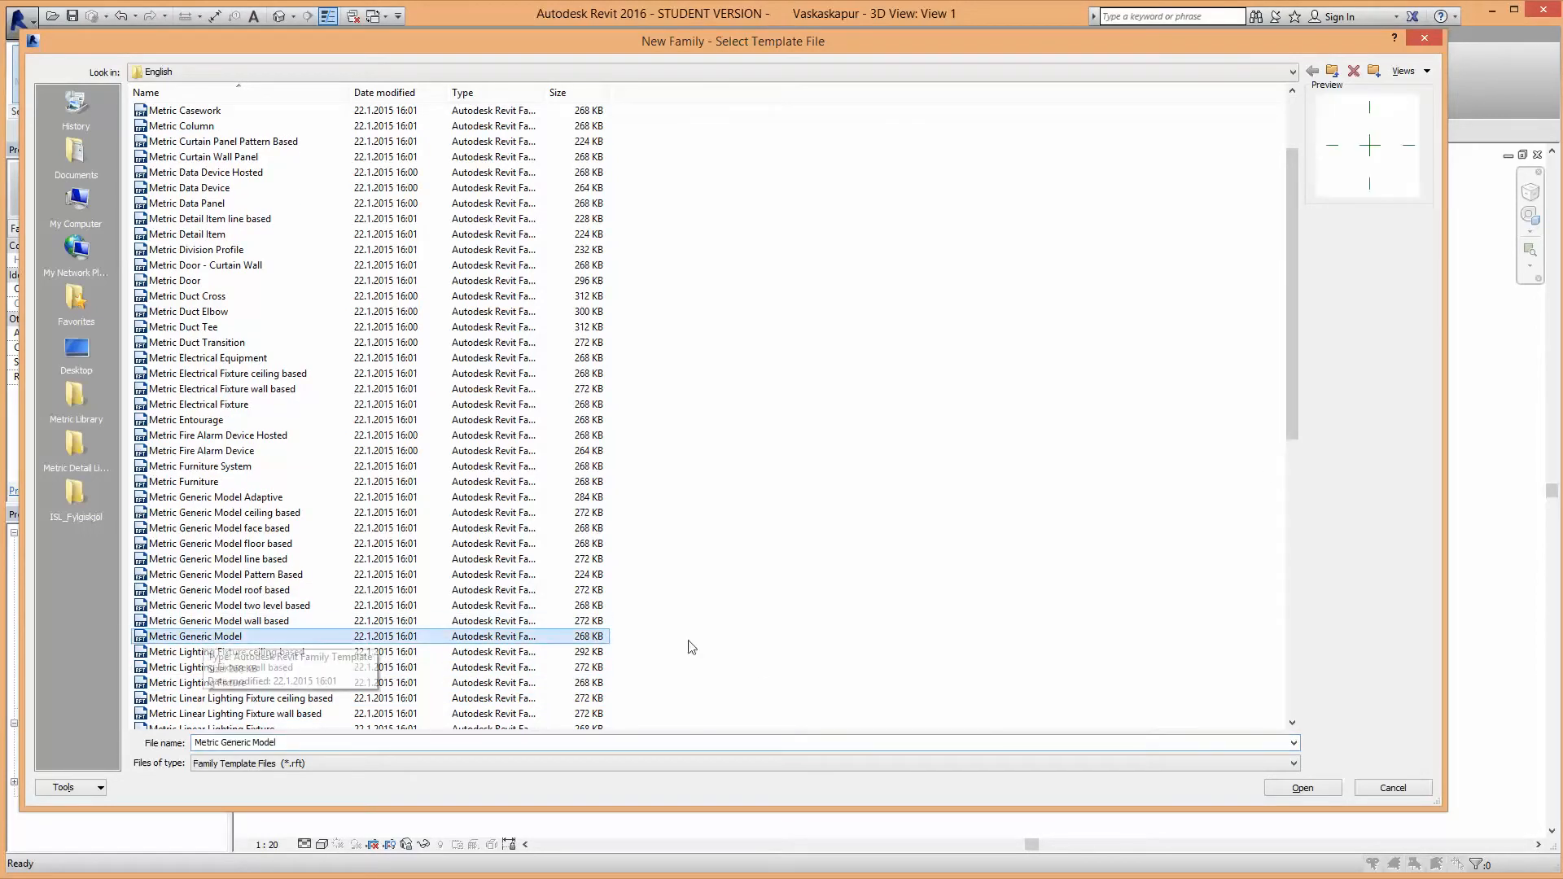
pyautogui.click(1312, 788)
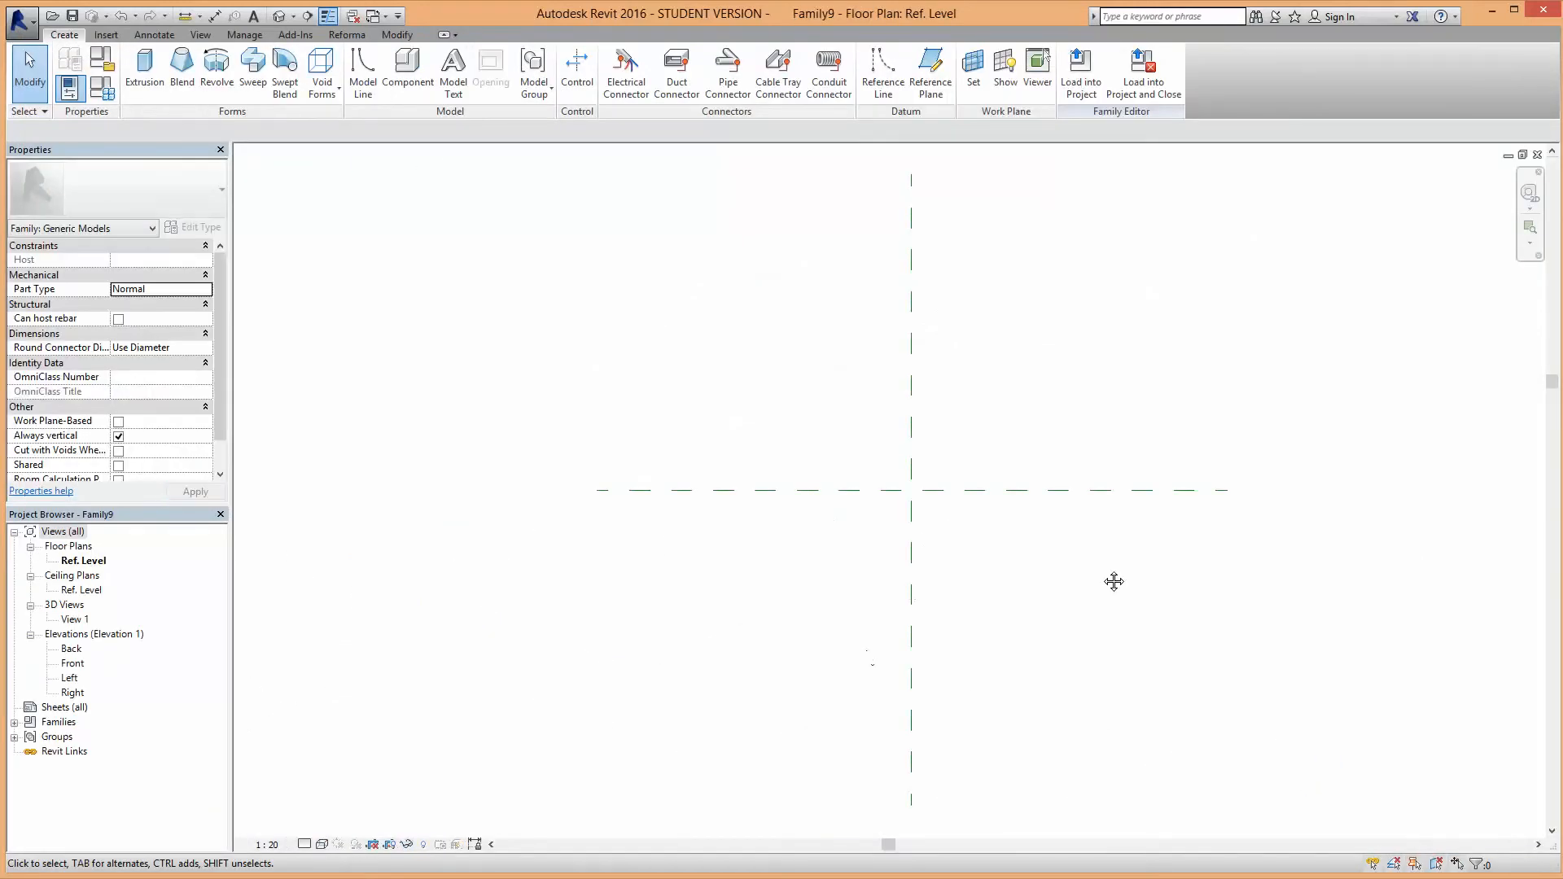
# Step: Draw a horizontal reference plane about 280 mm above the Center (Front/Back) plane in the Ref. Level plan
pyautogui.moveTo(1112, 575); pyautogui.dragTo(942, 542, button='middle')
pyautogui.moveTo(822, 436); pyautogui.dragTo(842, 521, button='middle')
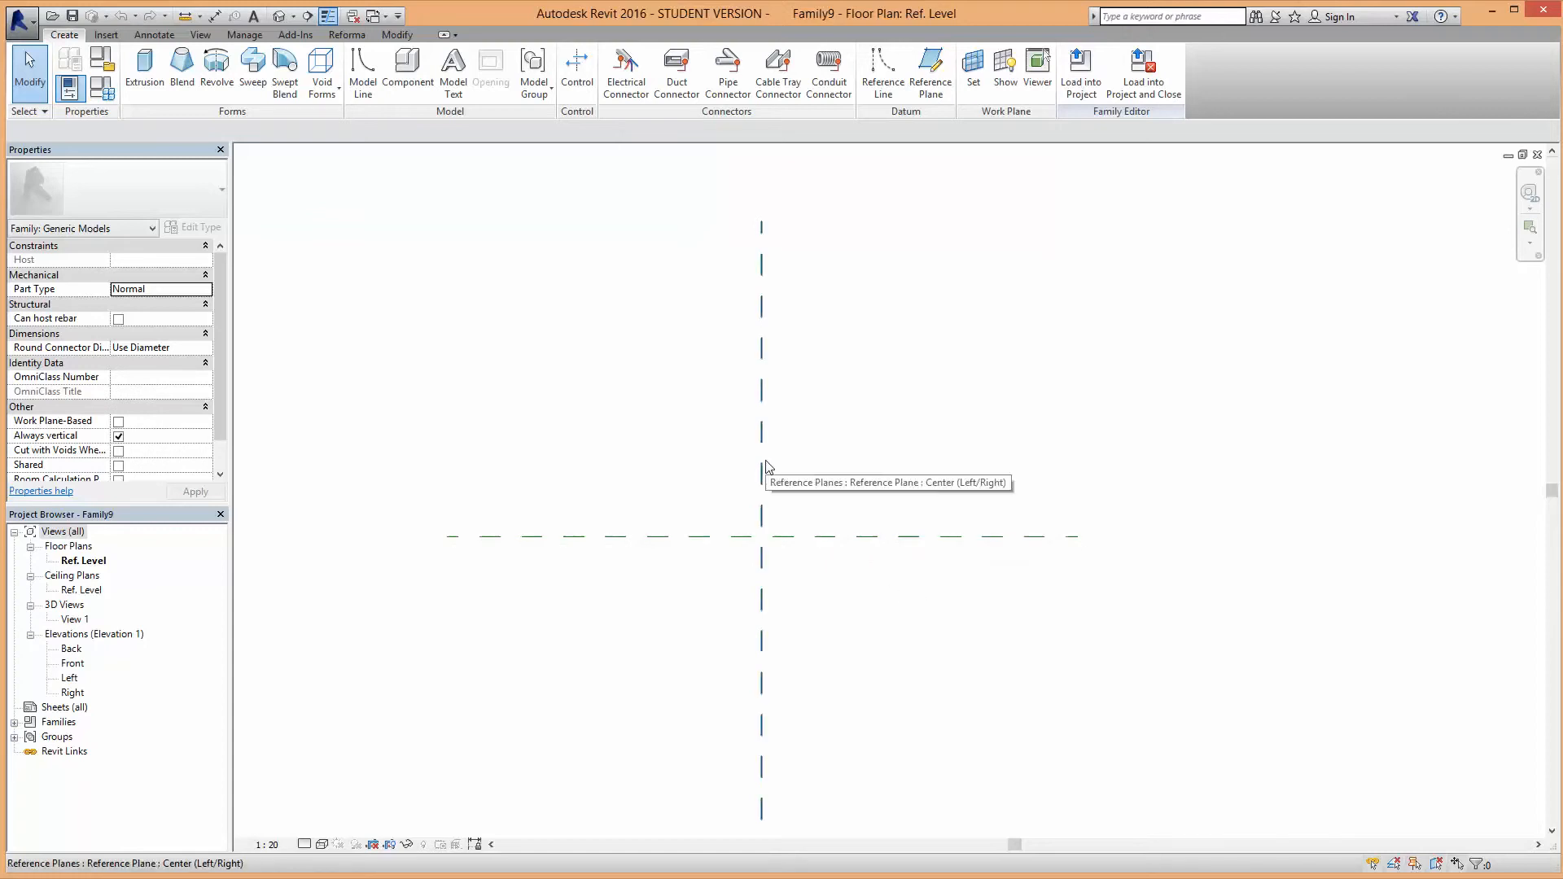
pyautogui.rightClick(856, 544)
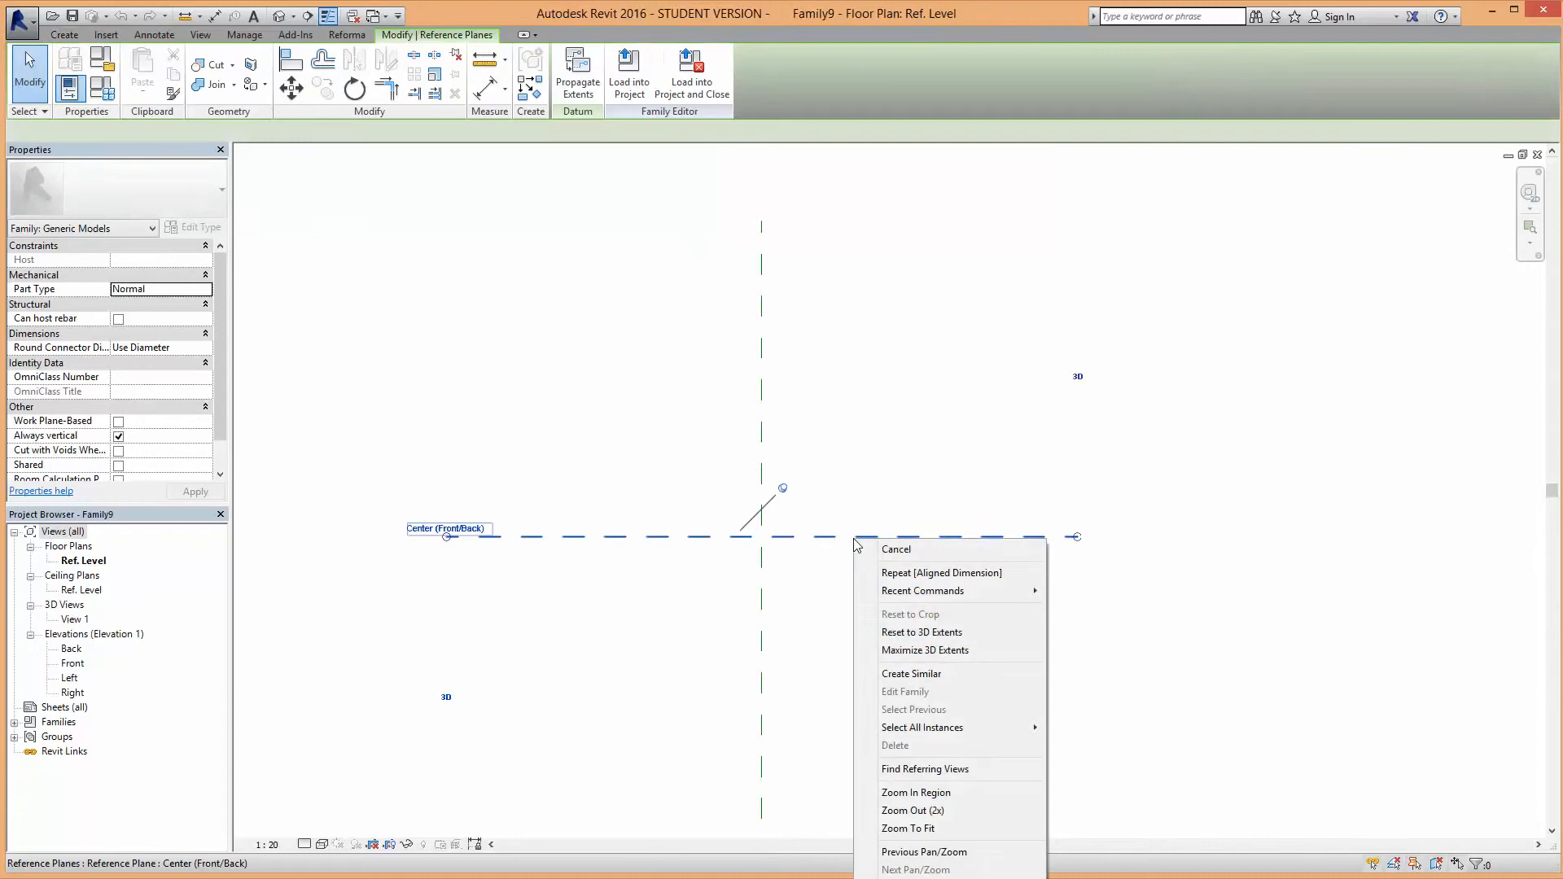
pyautogui.click(944, 676)
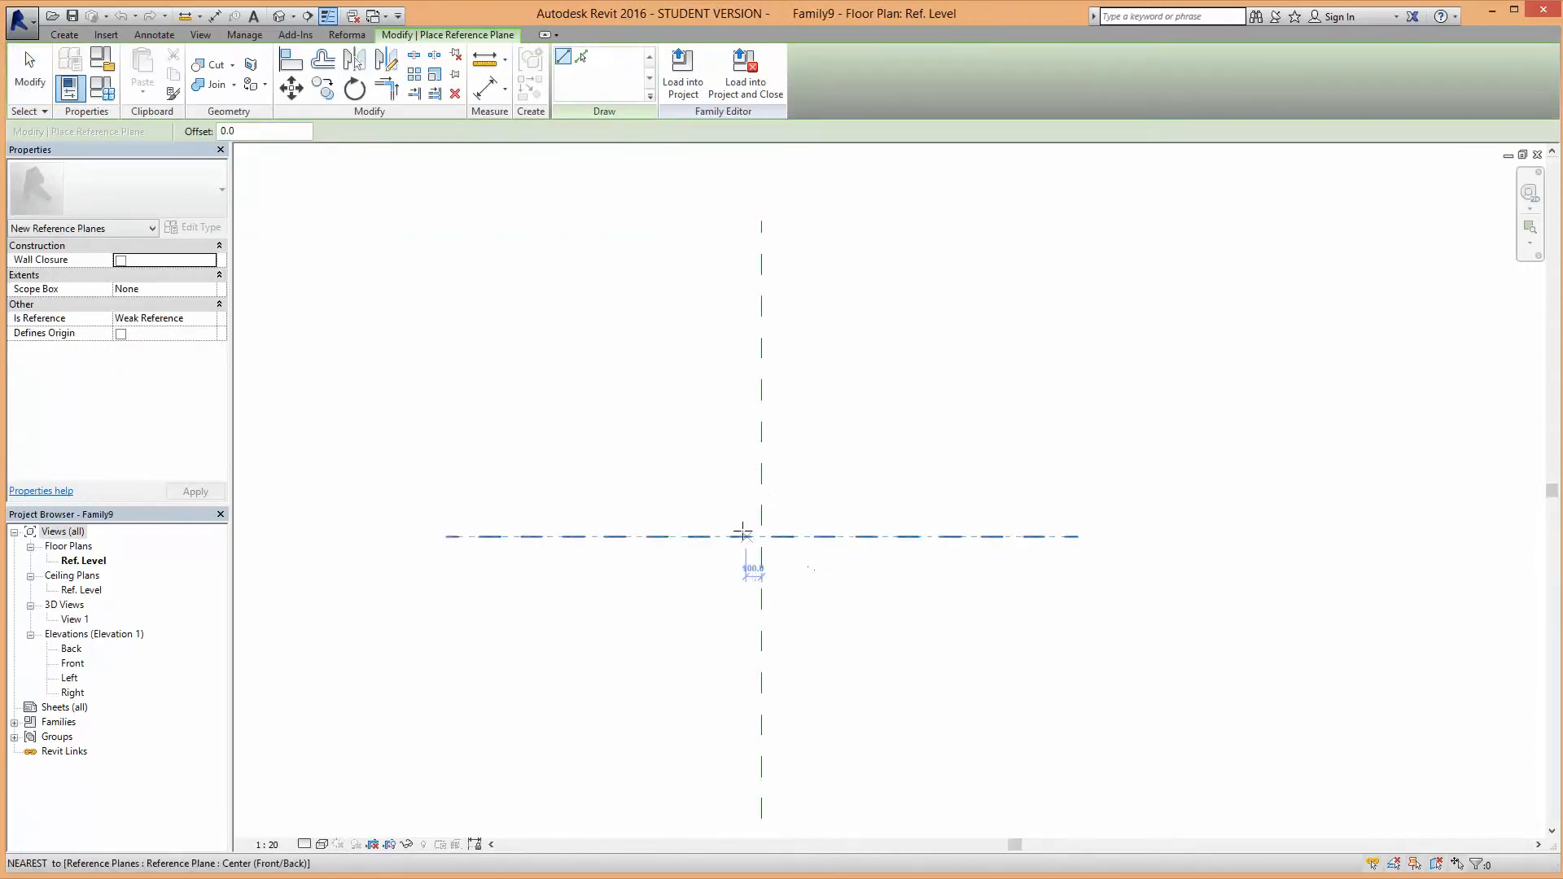
pyautogui.click(448, 490)
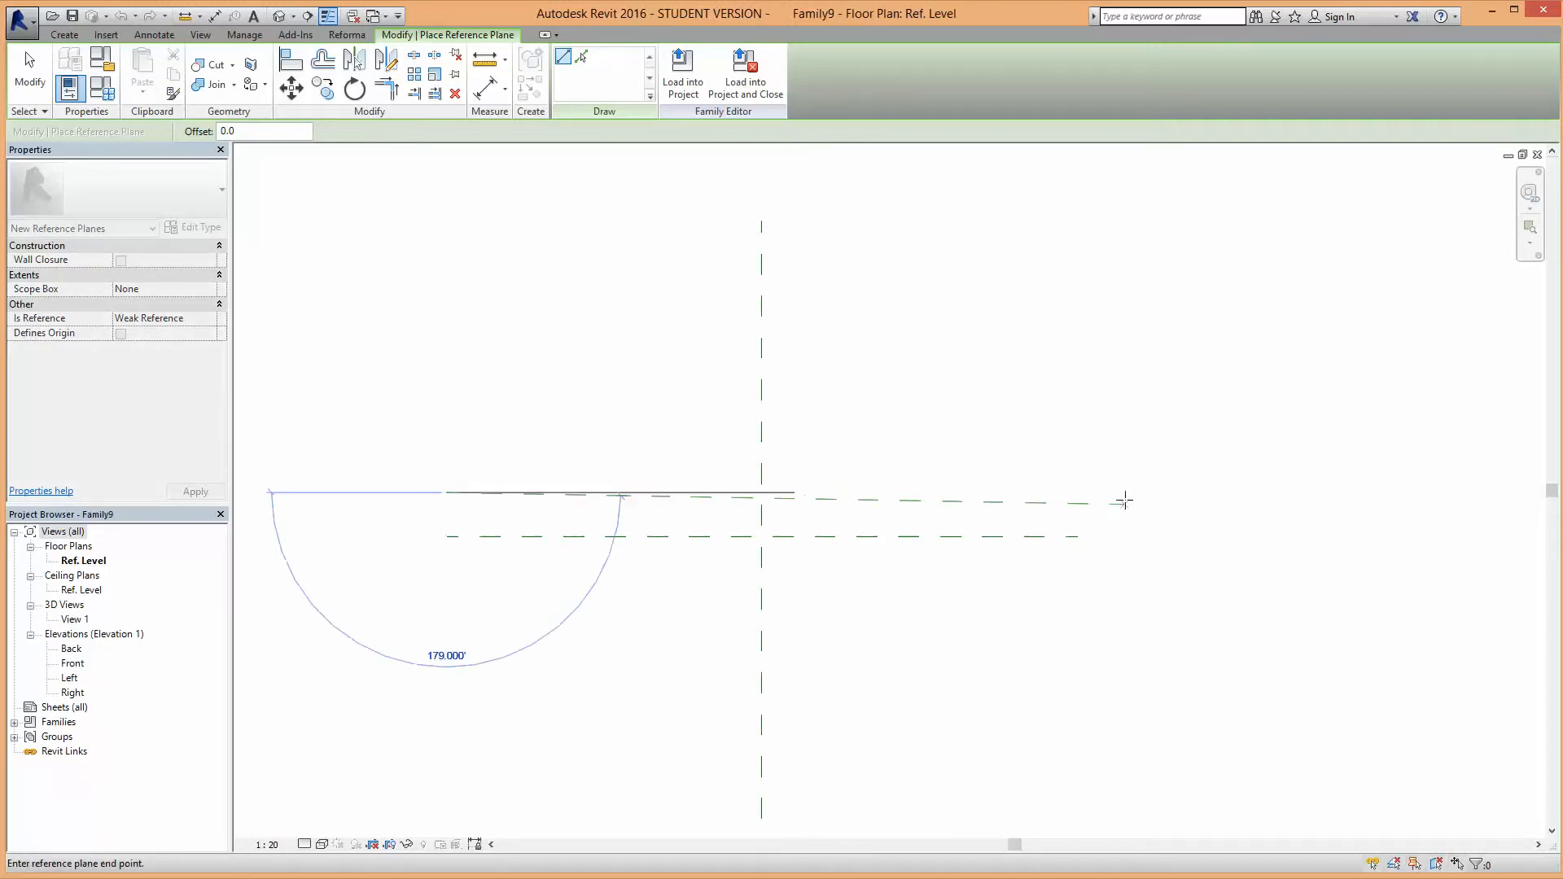
pyautogui.click(1125, 492)
pyautogui.press('Escape')
pyautogui.press('Escape')
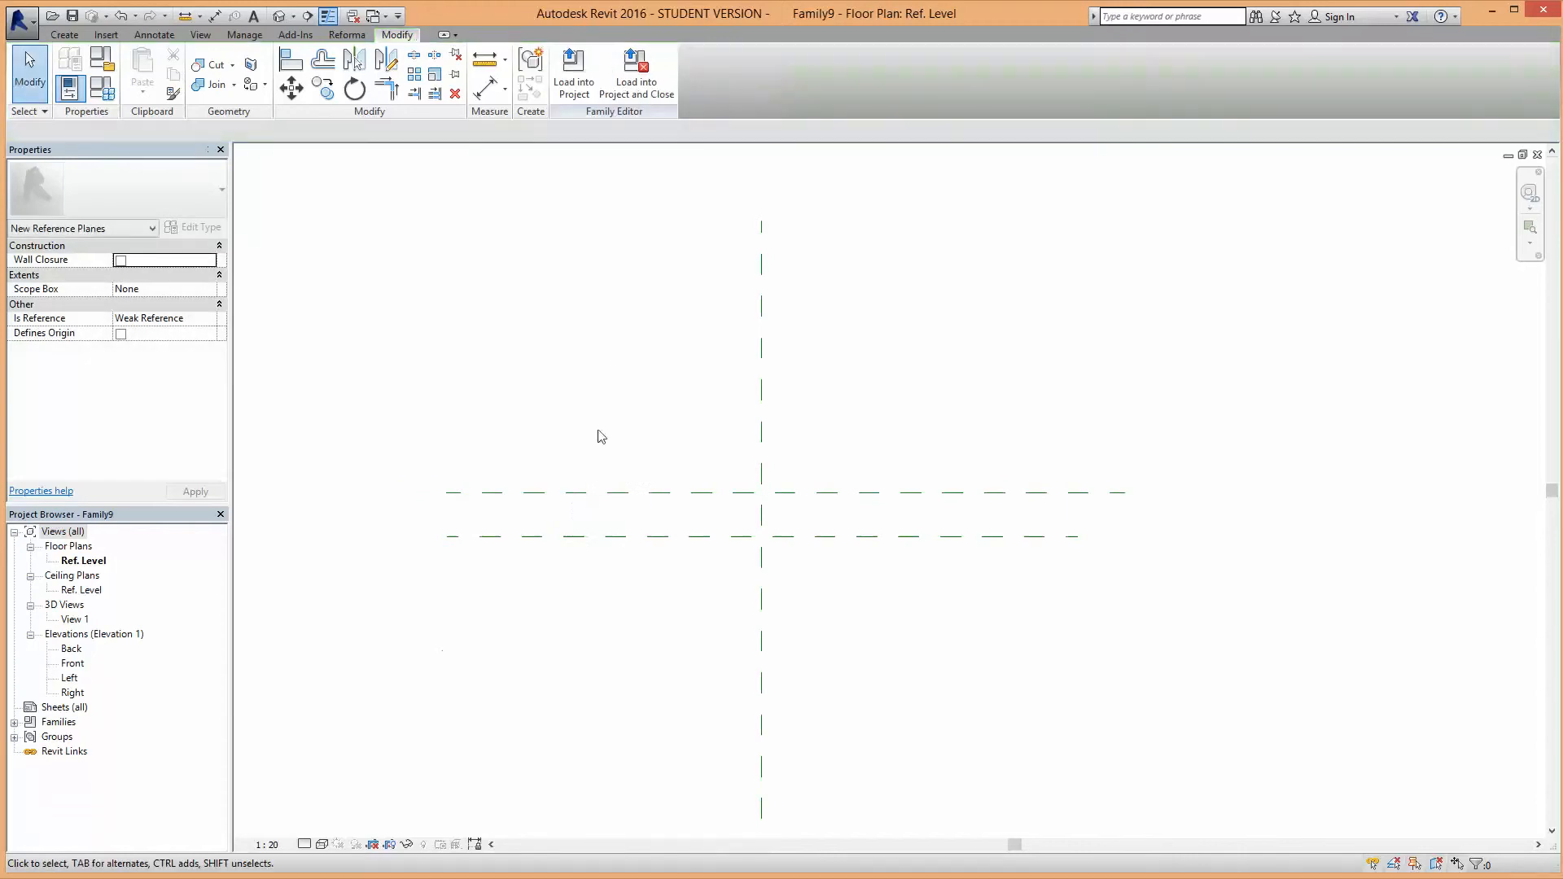
# Step: Shorten the new horizontal reference plane so its left end lies just left of the Center (Left/Right) plane
pyautogui.click(480, 494)
pyautogui.moveTo(446, 493); pyautogui.dragTo(781, 494)
pyautogui.scroll(3, 848, 525)
pyautogui.moveTo(805, 564); pyautogui.dragTo(753, 696, button='middle')
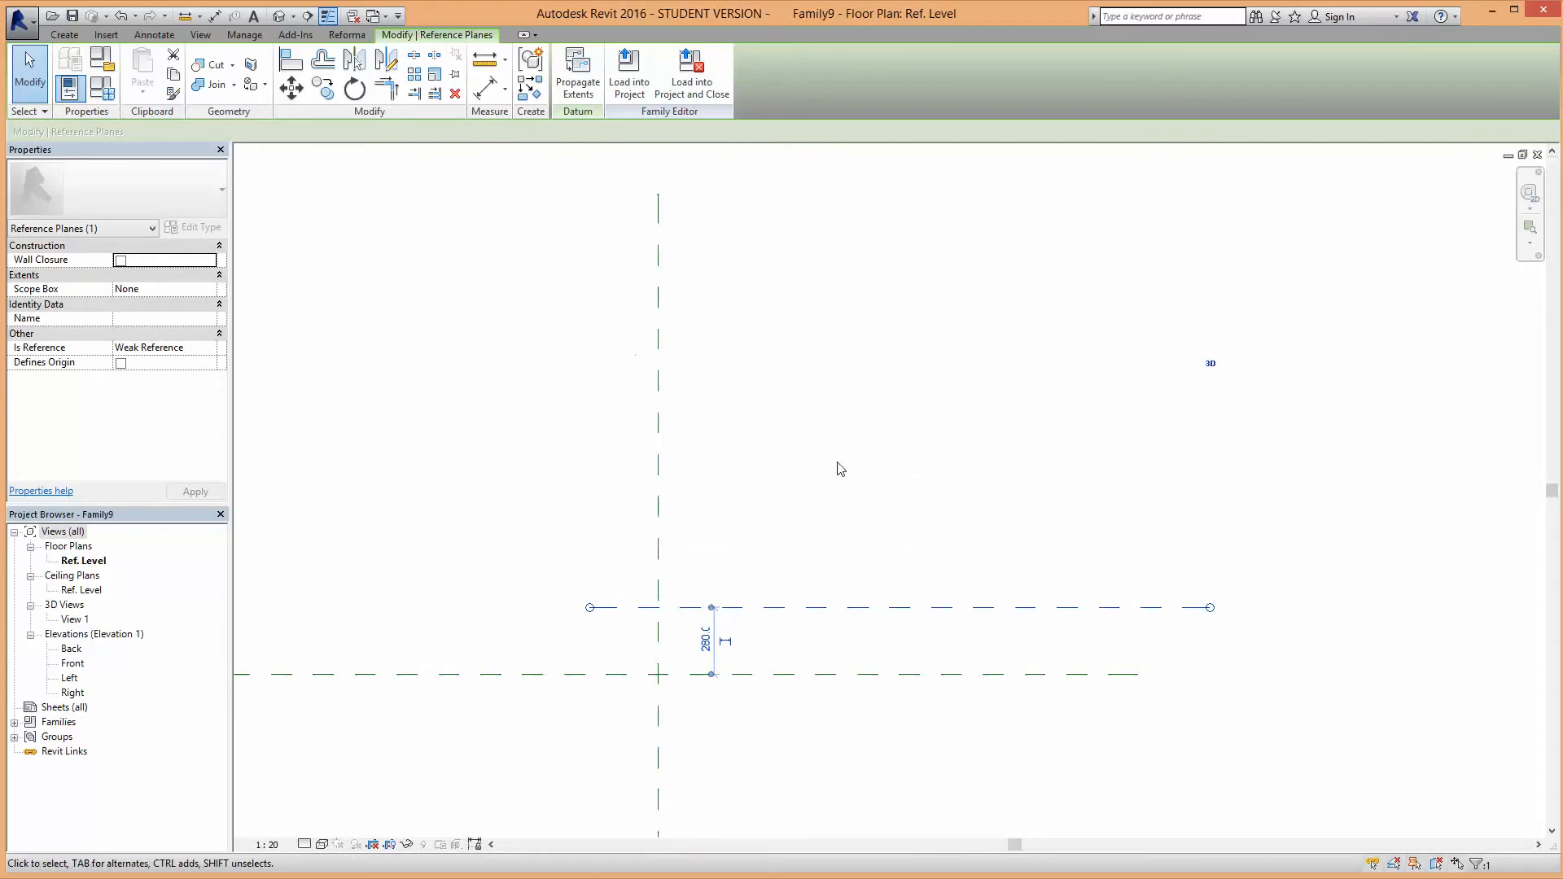
# Step: Draw a short vertical reference plane about 270 mm right of the Center (Left/Right) plane, crossing both horizontal planes
pyautogui.scroll(-2, 837, 464)
pyautogui.rightClick(812, 482)
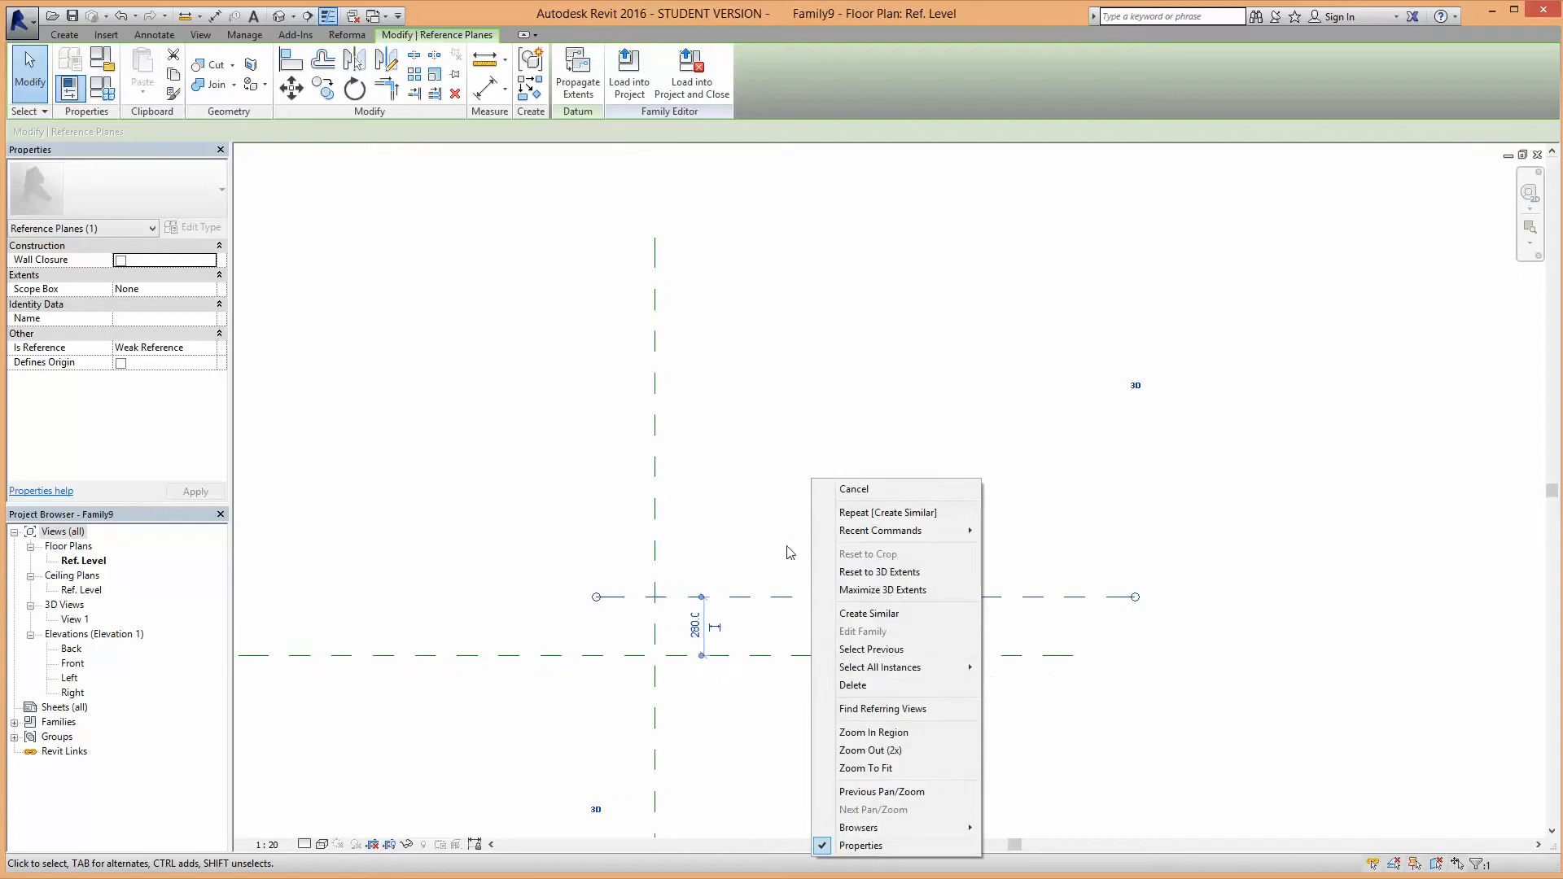
pyautogui.click(869, 613)
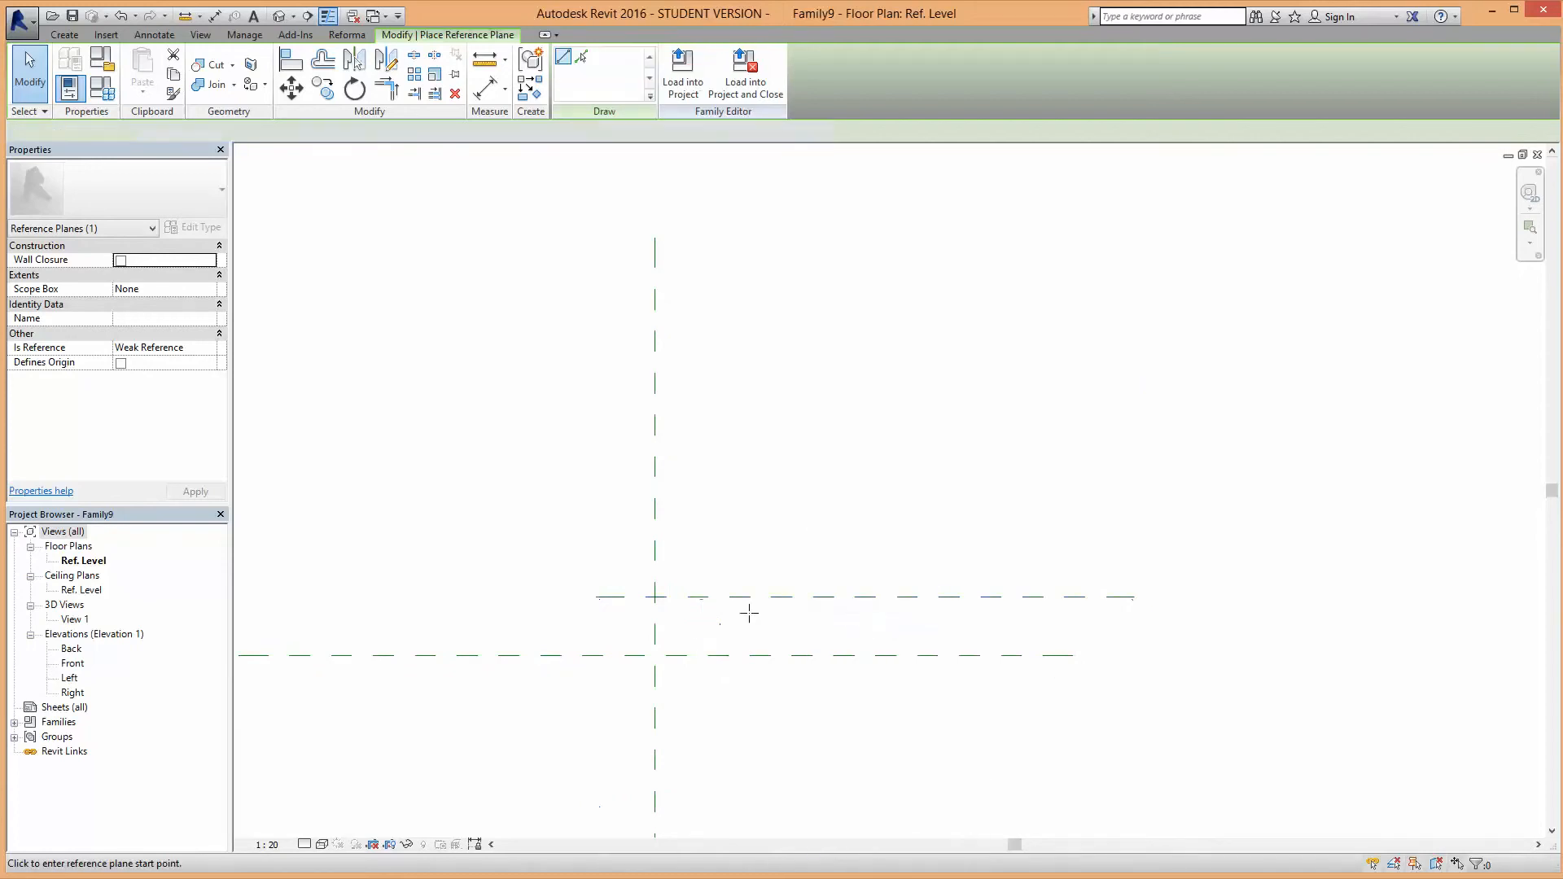
pyautogui.click(712, 549)
pyautogui.click(710, 710)
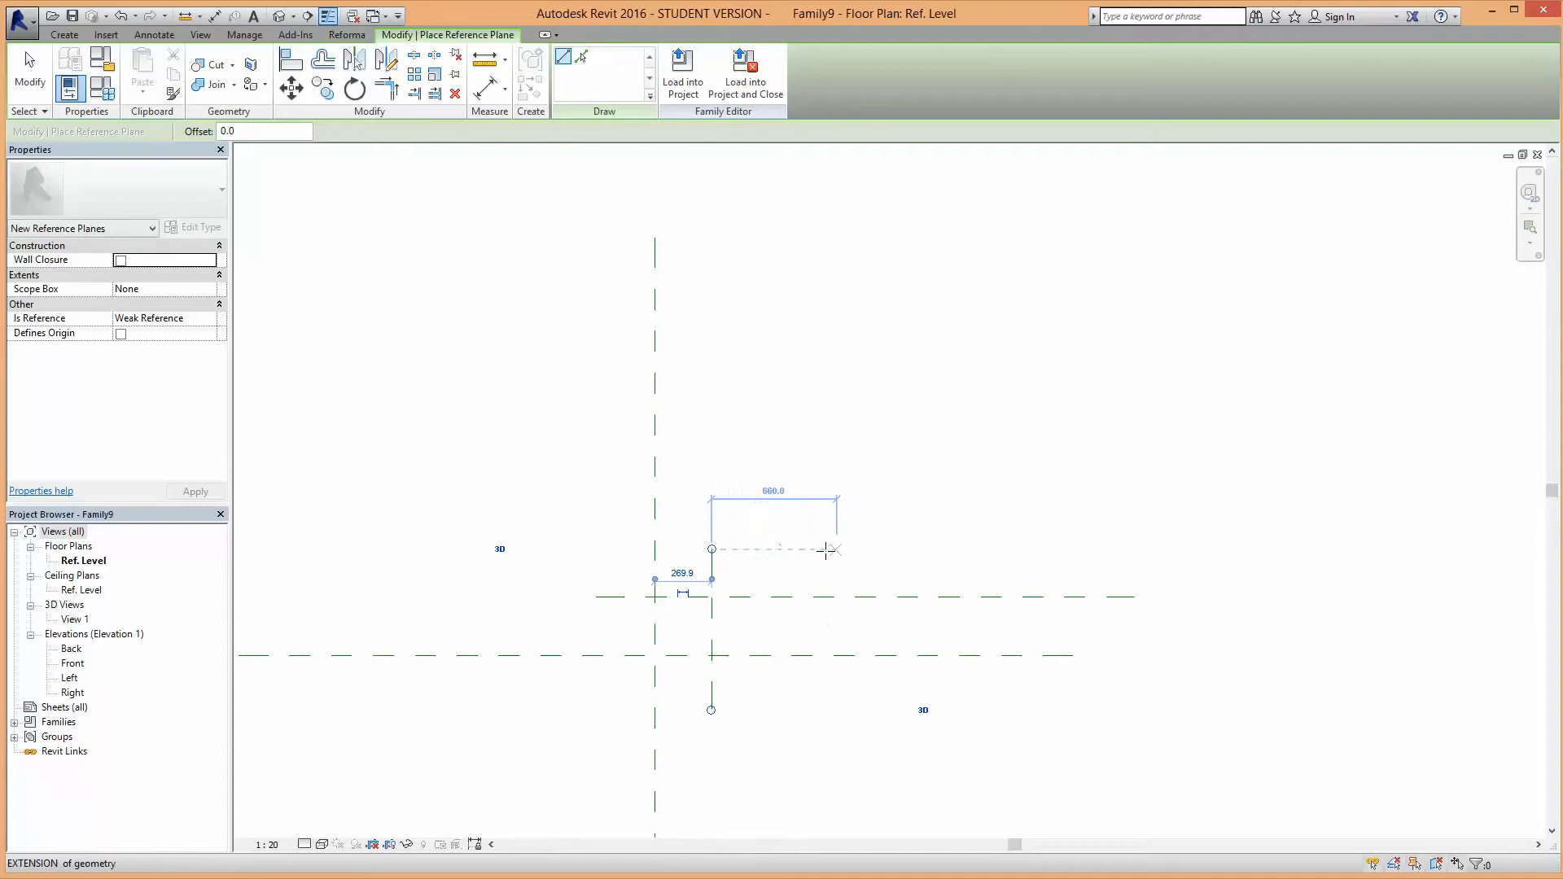
# Step: Draw a second short vertical reference plane about 140 mm right of the first one, matching its length
pyautogui.scroll(3, 740, 563)
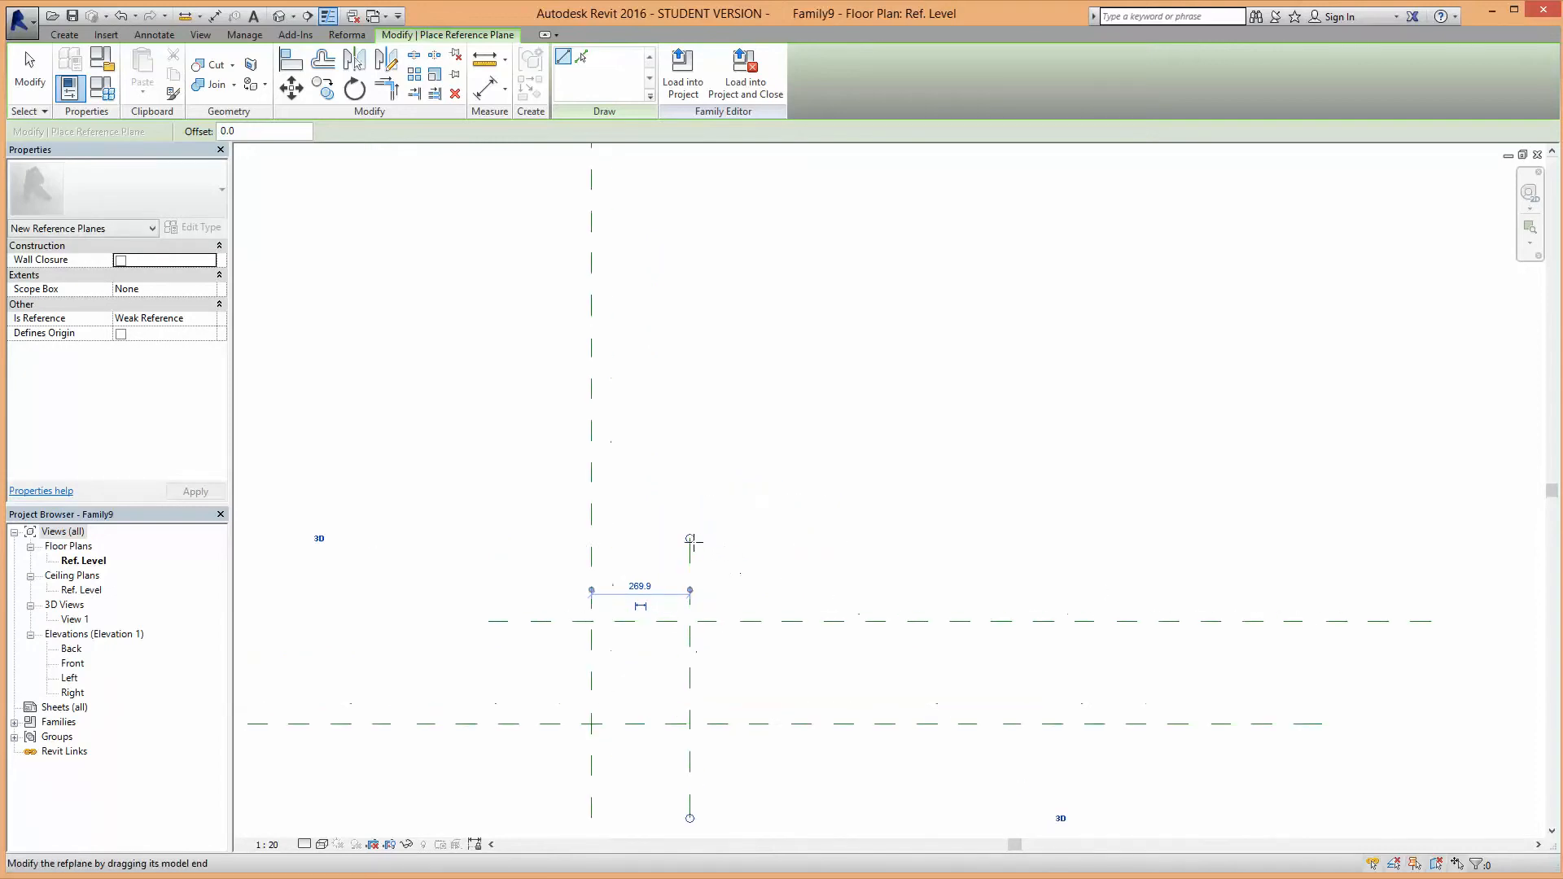
pyautogui.click(690, 539)
pyautogui.click(742, 540)
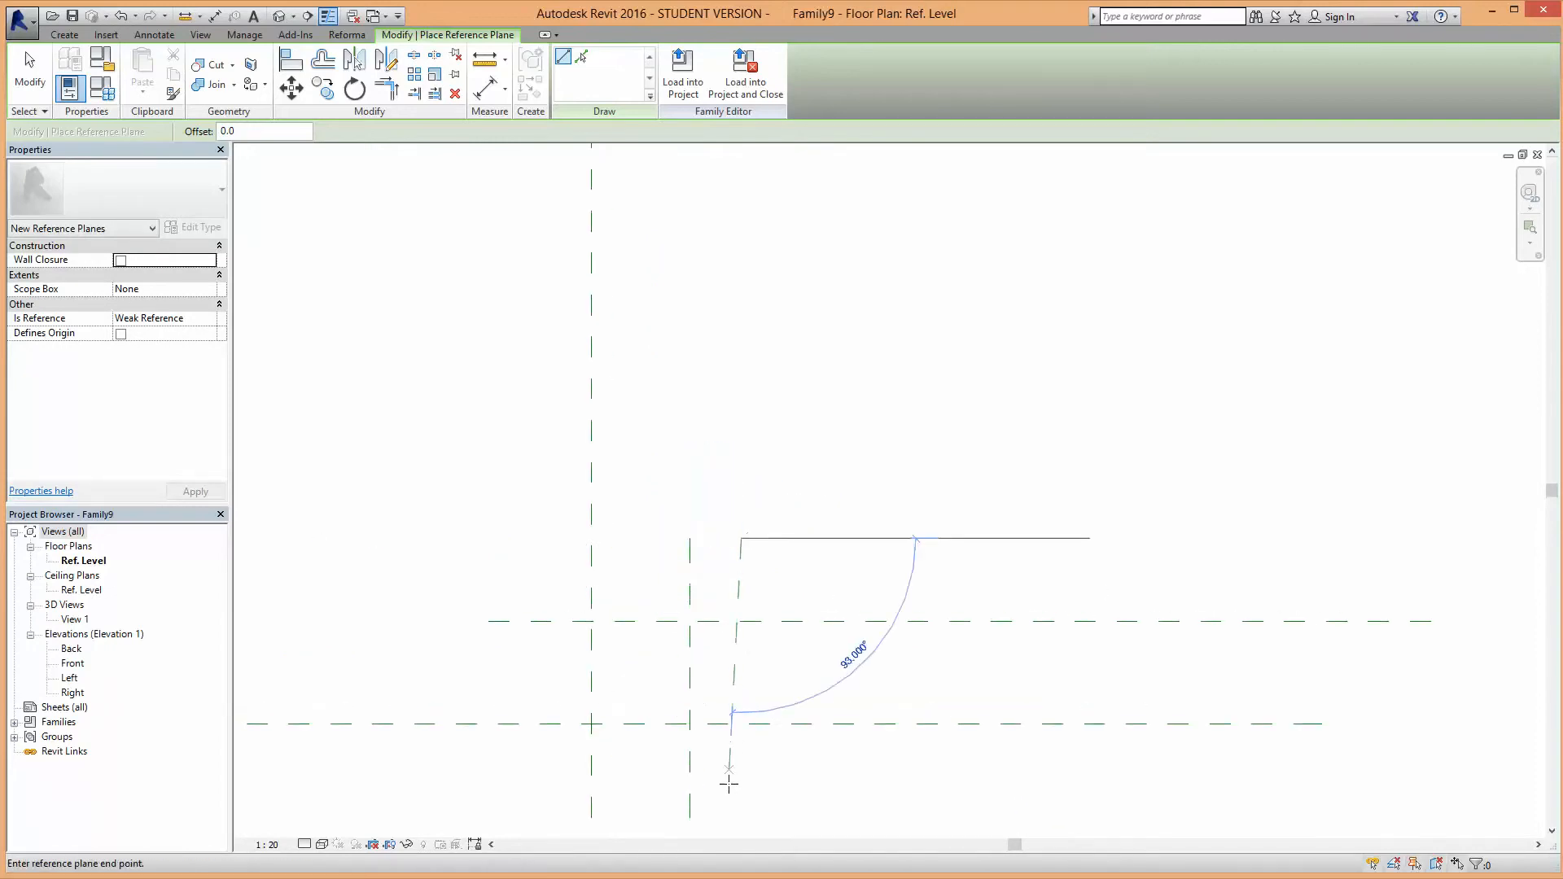
pyautogui.click(741, 817)
pyautogui.press('Escape')
pyautogui.press('Escape')
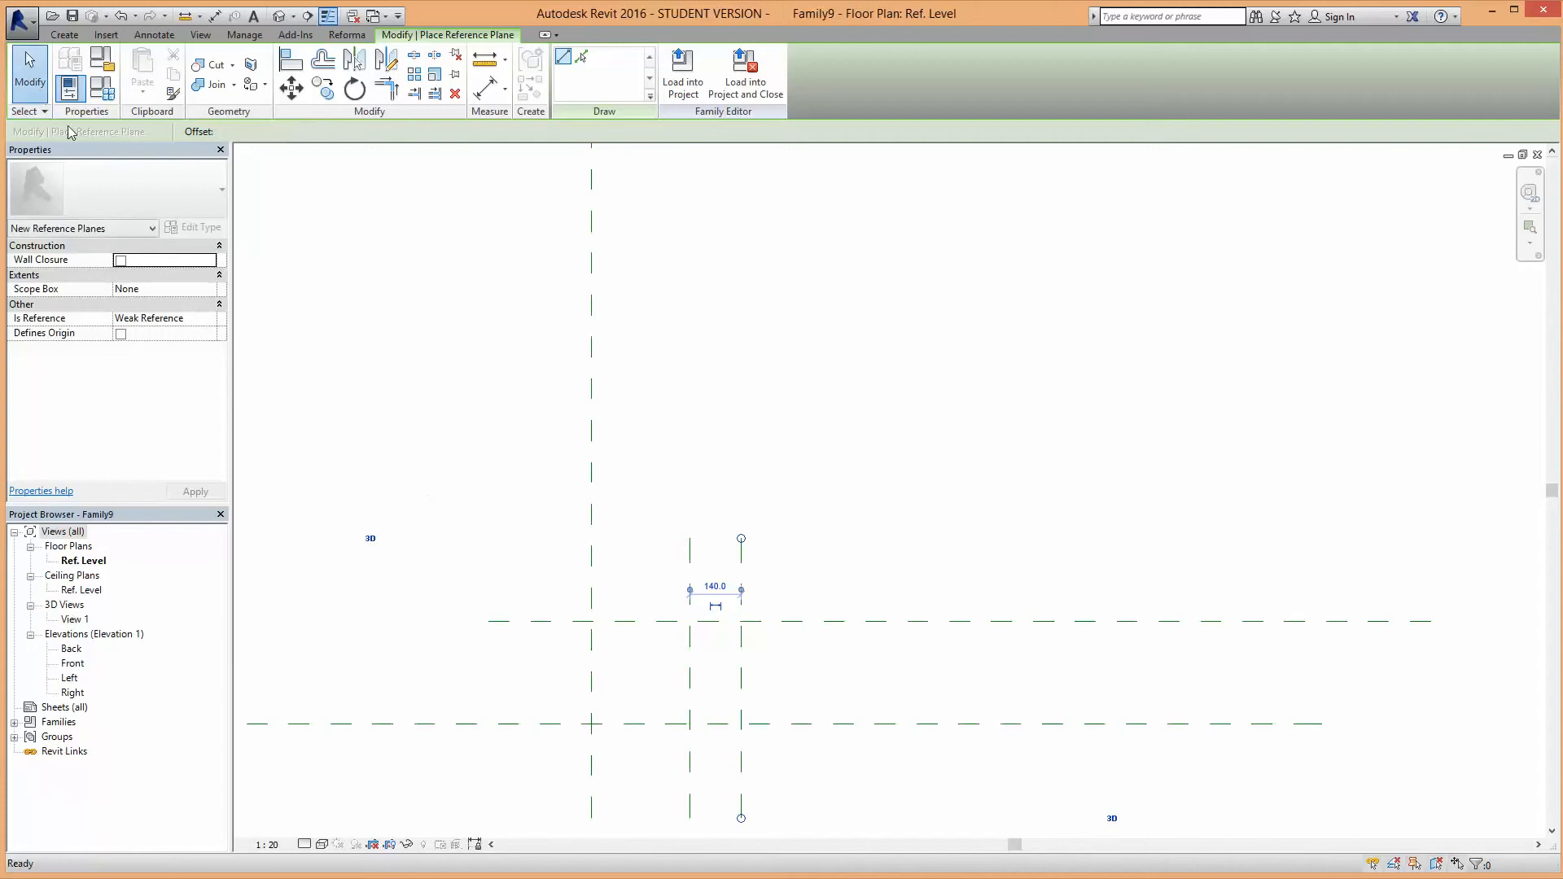
# Step: Set the upper horizontal reference plane 100 mm from the Center (Front/Back) plane
pyautogui.click(530, 622)
pyautogui.moveTo(529, 626); pyautogui.dragTo(538, 599, button='middle')
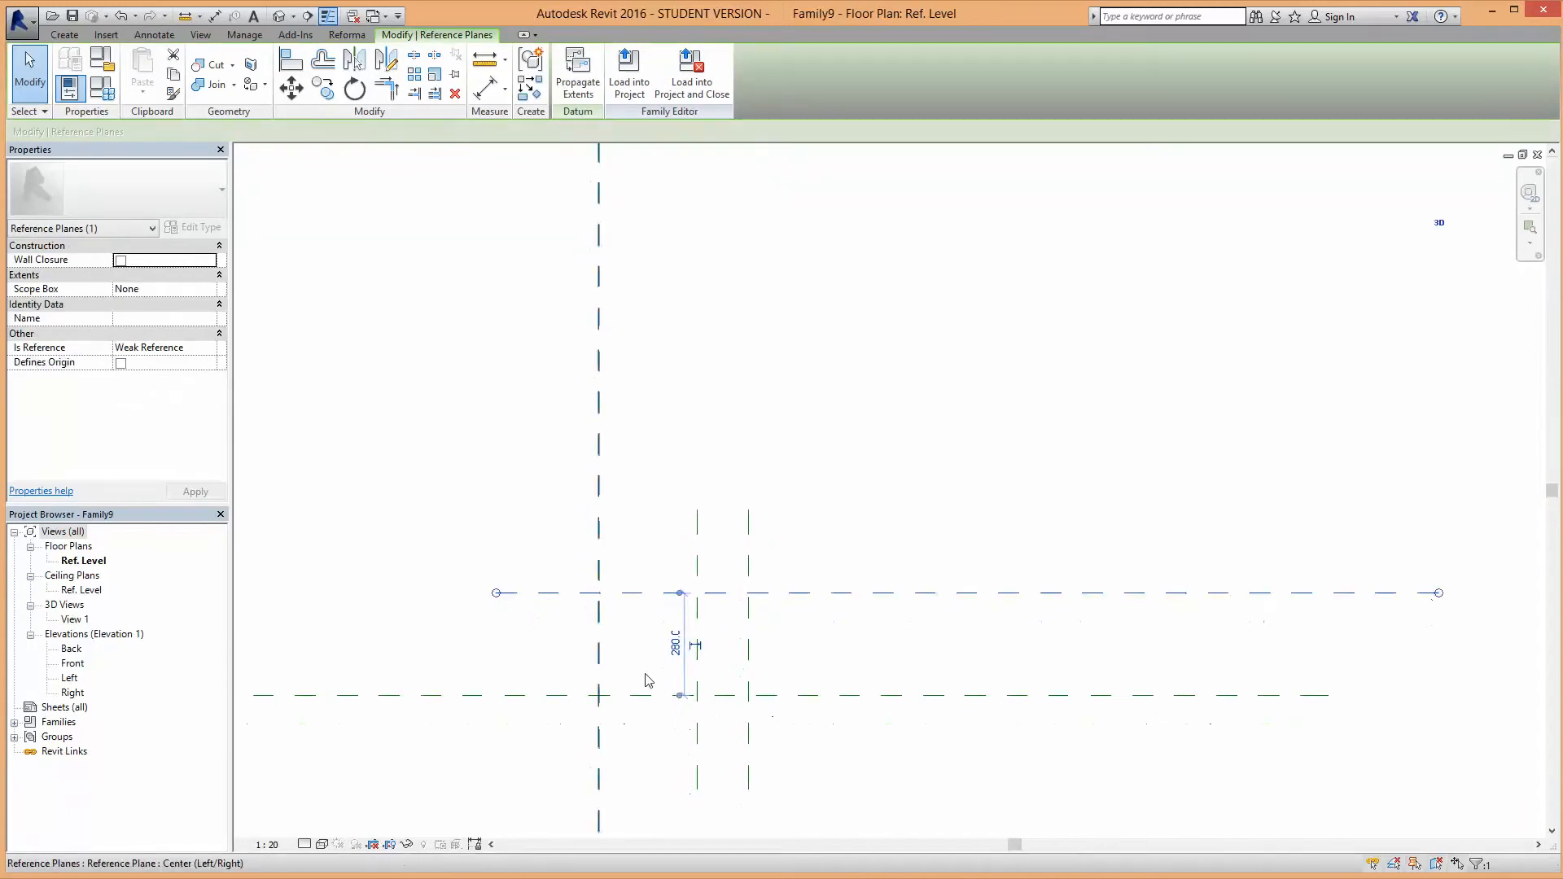
pyautogui.click(674, 644)
pyautogui.write('100')
pyautogui.press('Return')
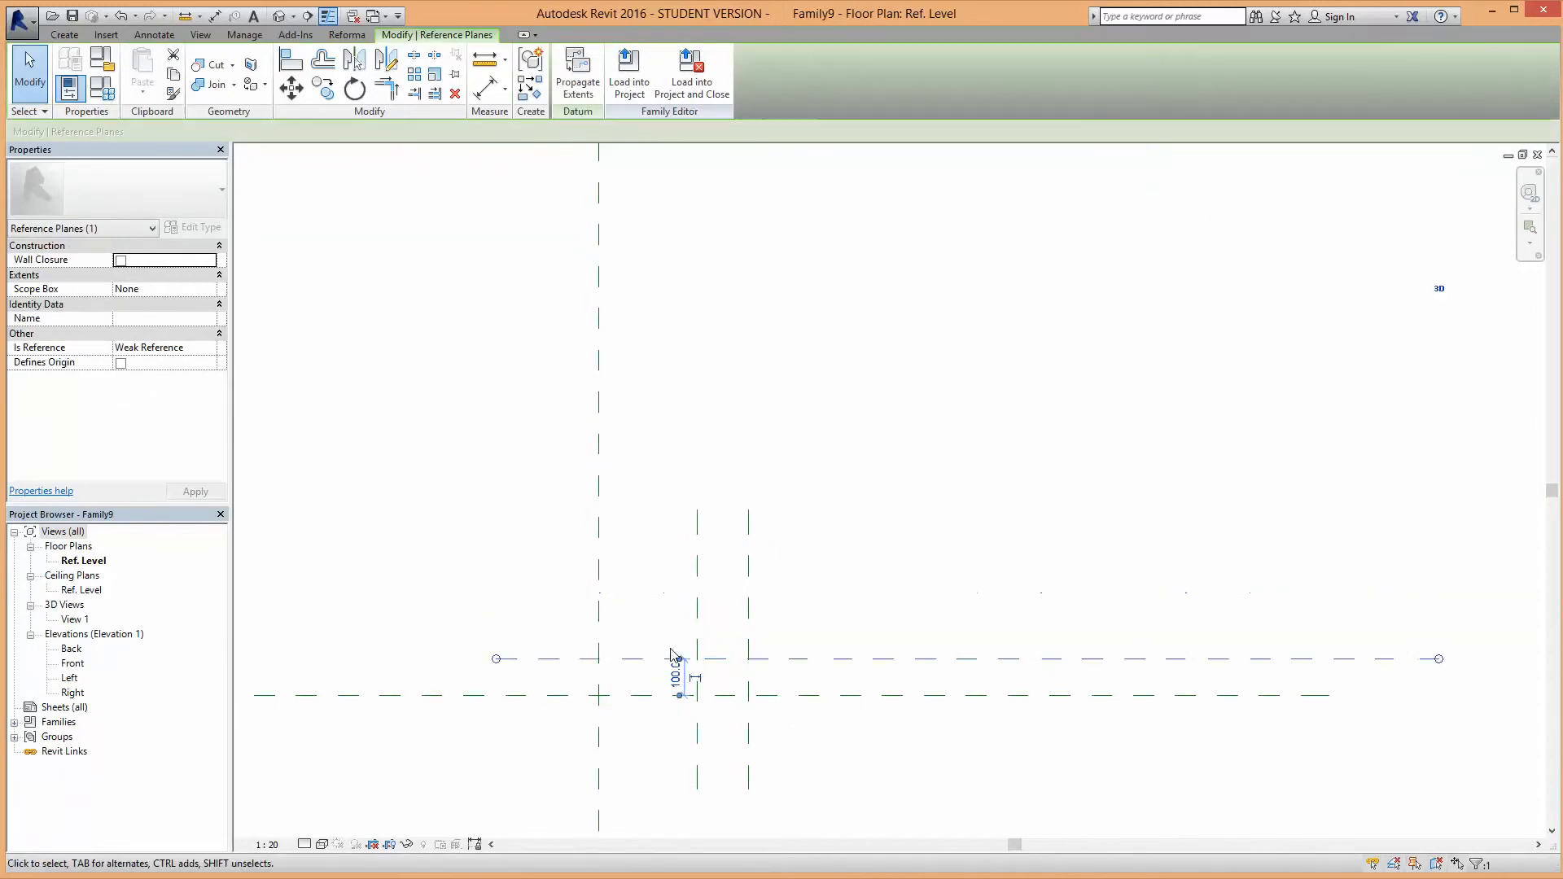
# Step: Set the spacing between the two short vertical reference planes to 250 mm by moving the outer one
pyautogui.click(749, 766)
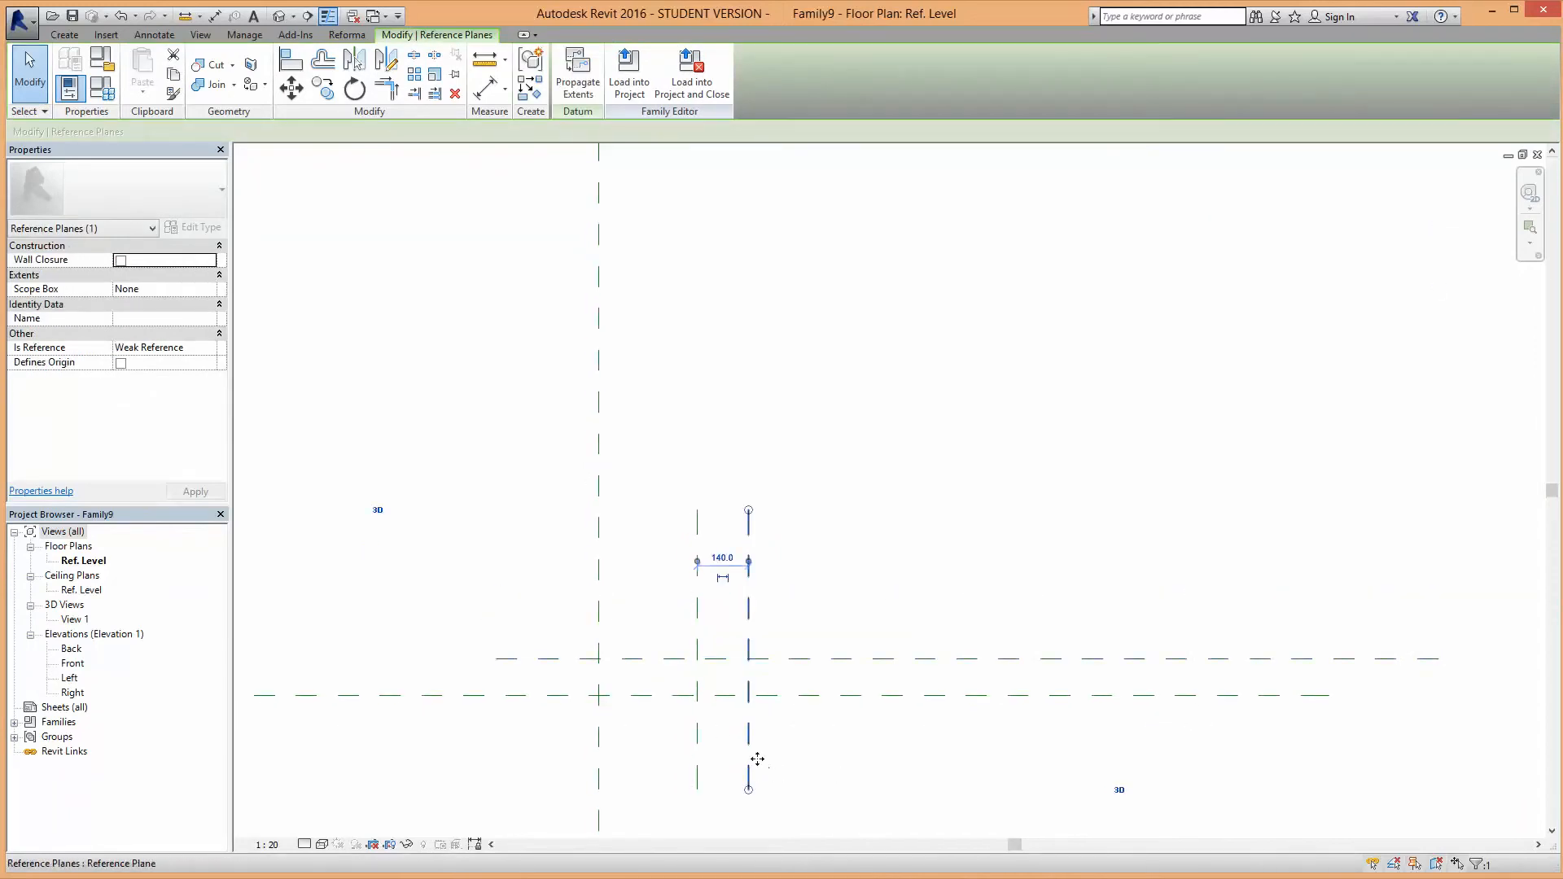
pyautogui.click(721, 560)
pyautogui.write('250')
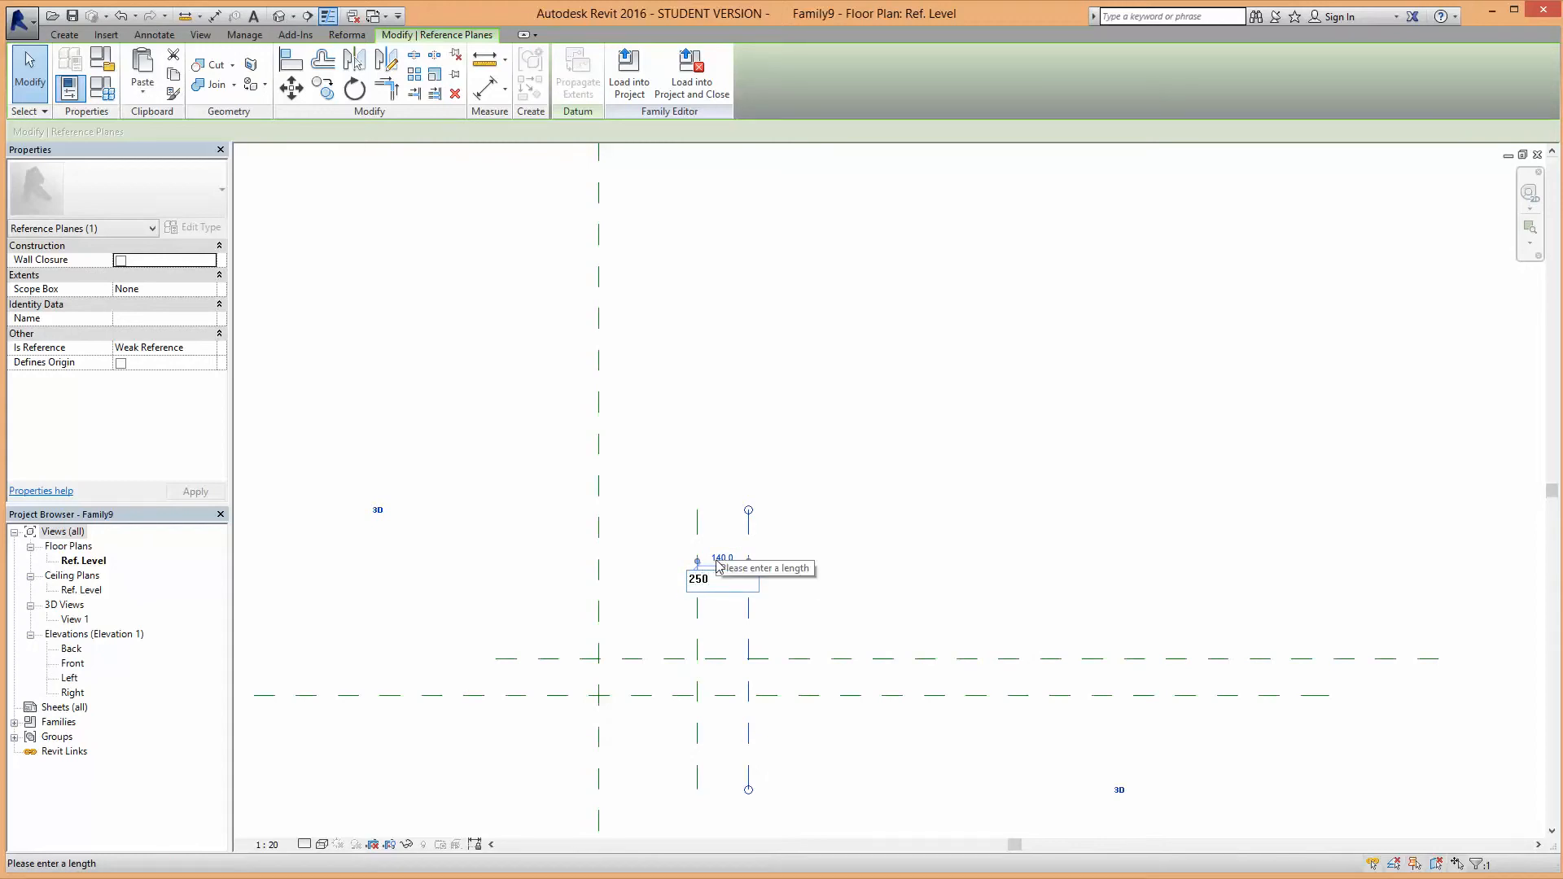
pyautogui.press('Return')
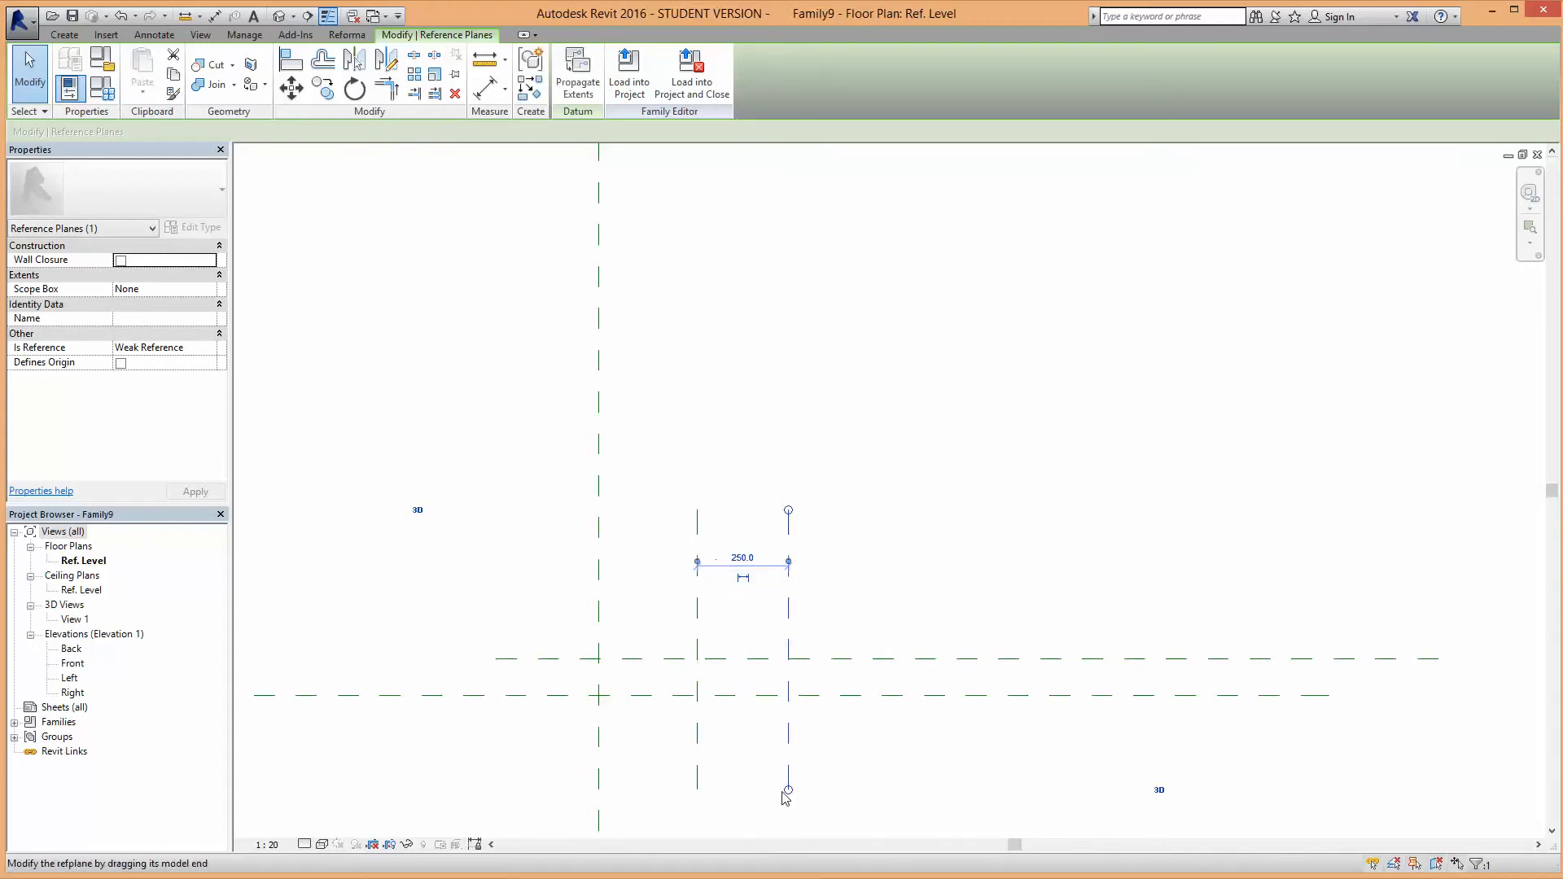
pyautogui.scroll(2, 755, 696)
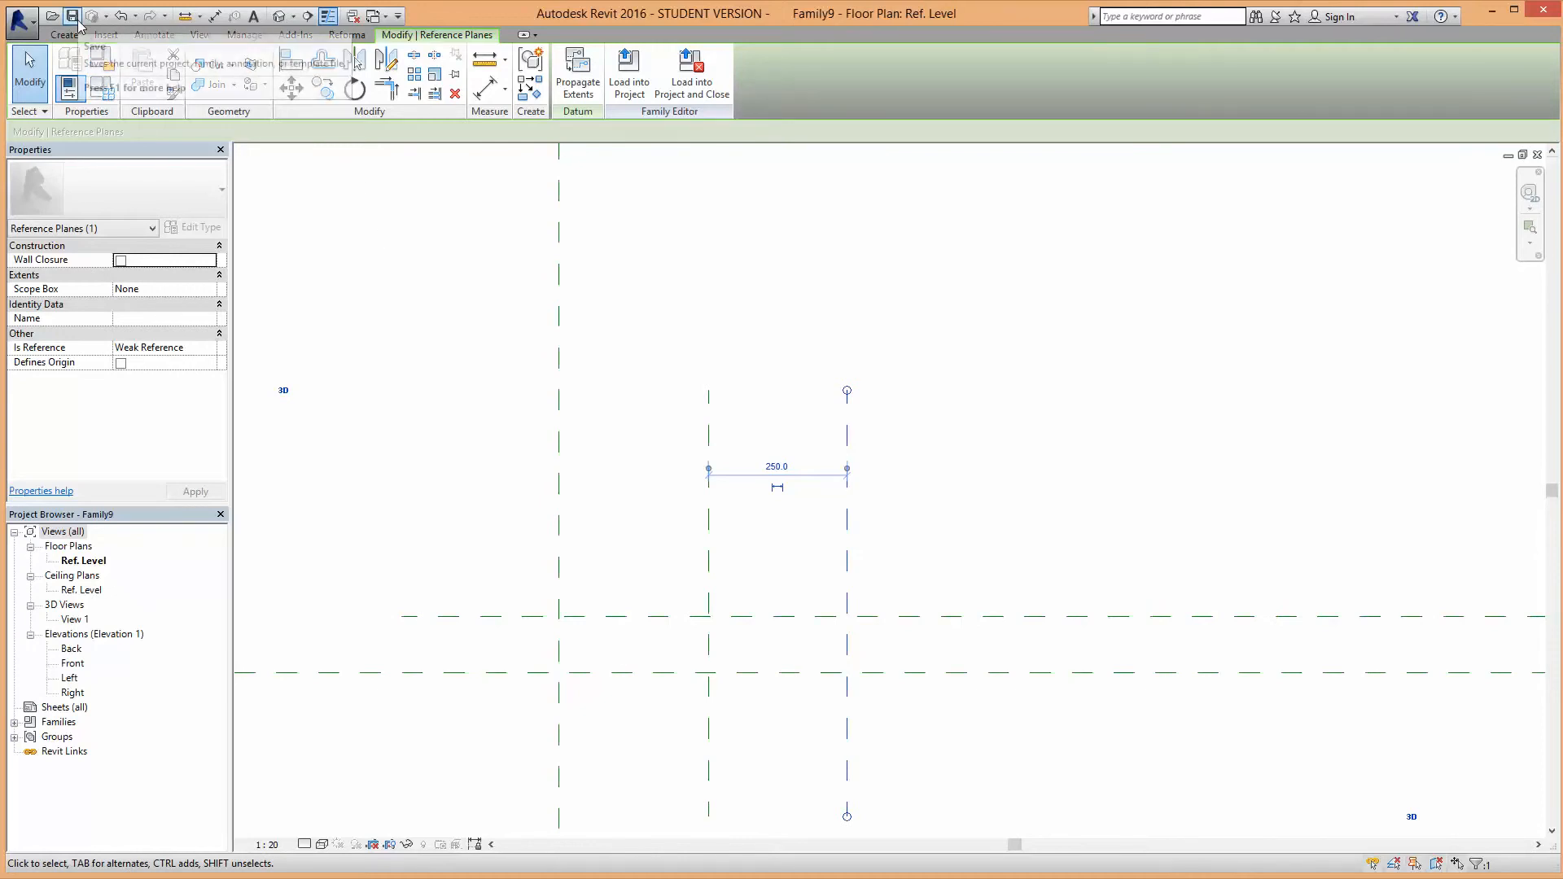
# Step: Save the family as Höldur type 02 in the Auka families folder, replacing the existing file
pyautogui.click(31, 25)
pyautogui.moveTo(62, 200)
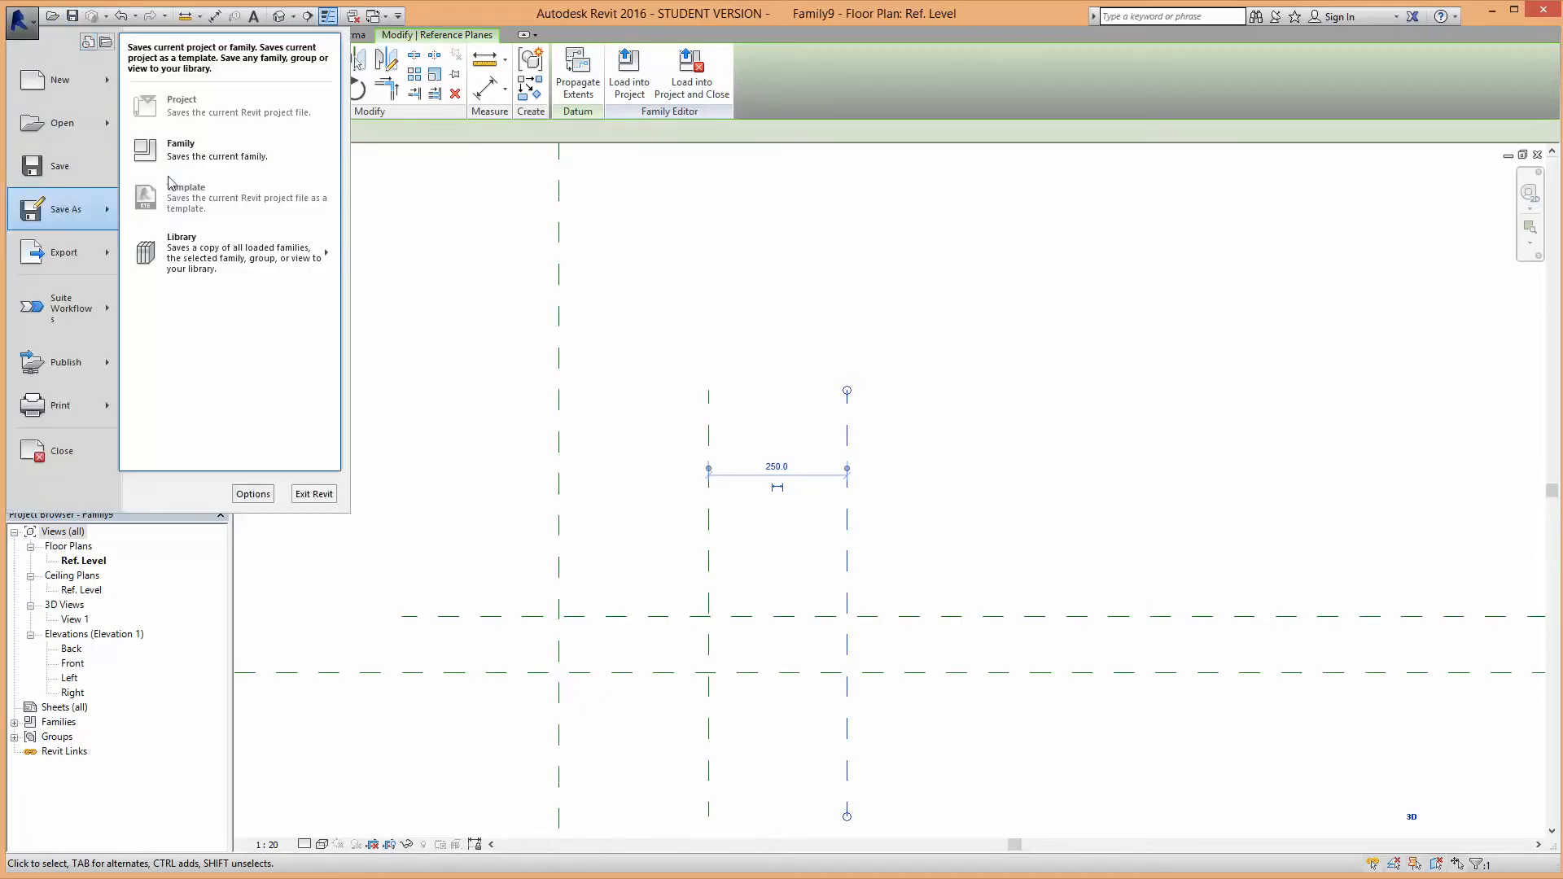
pyautogui.click(212, 160)
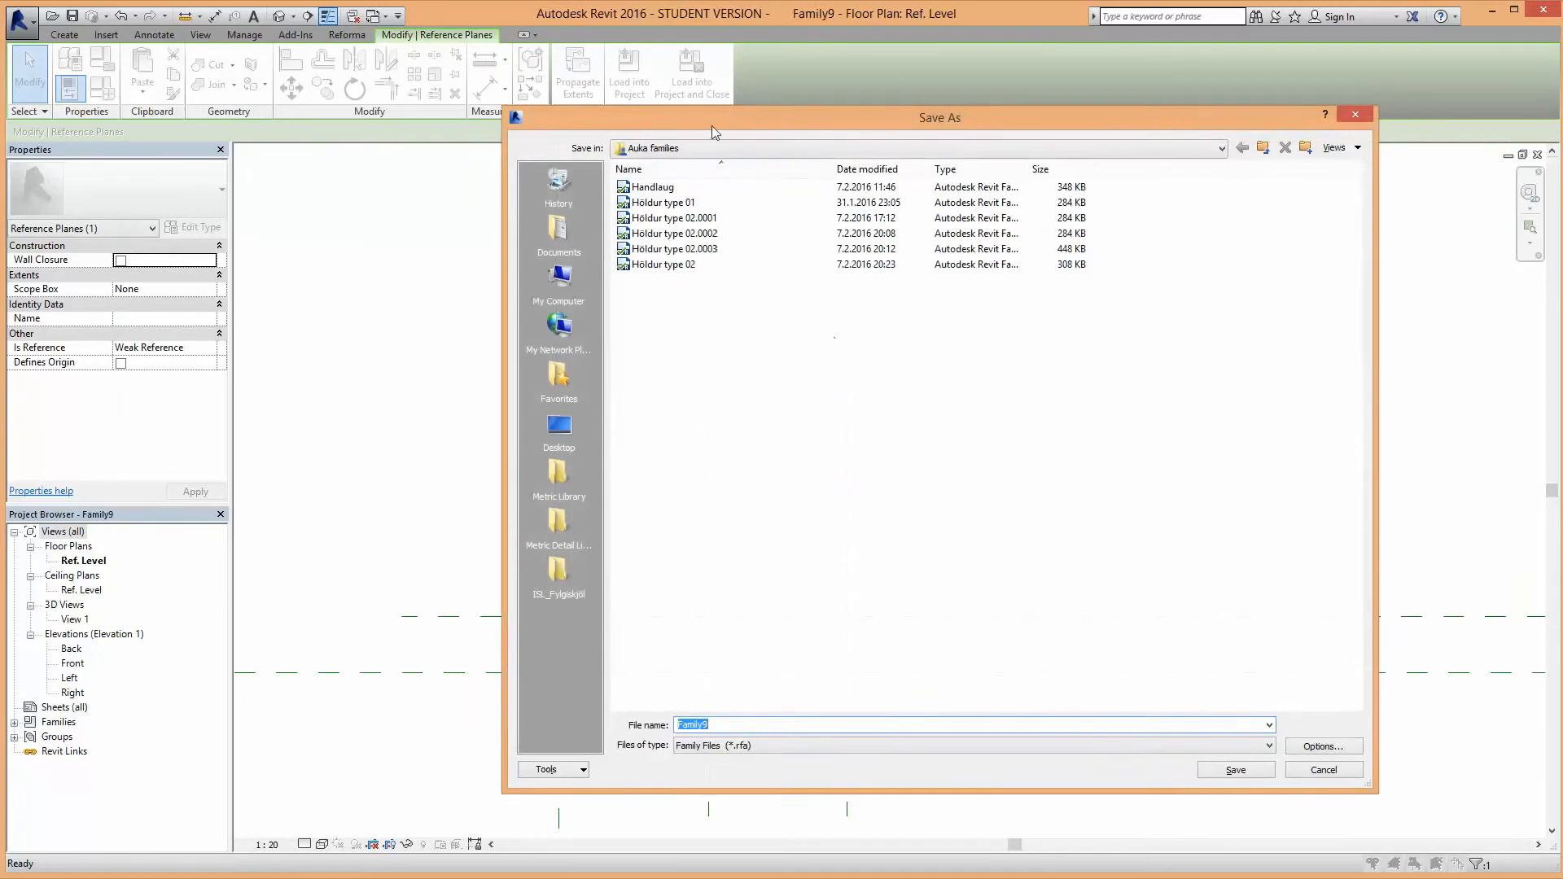
pyautogui.click(663, 263)
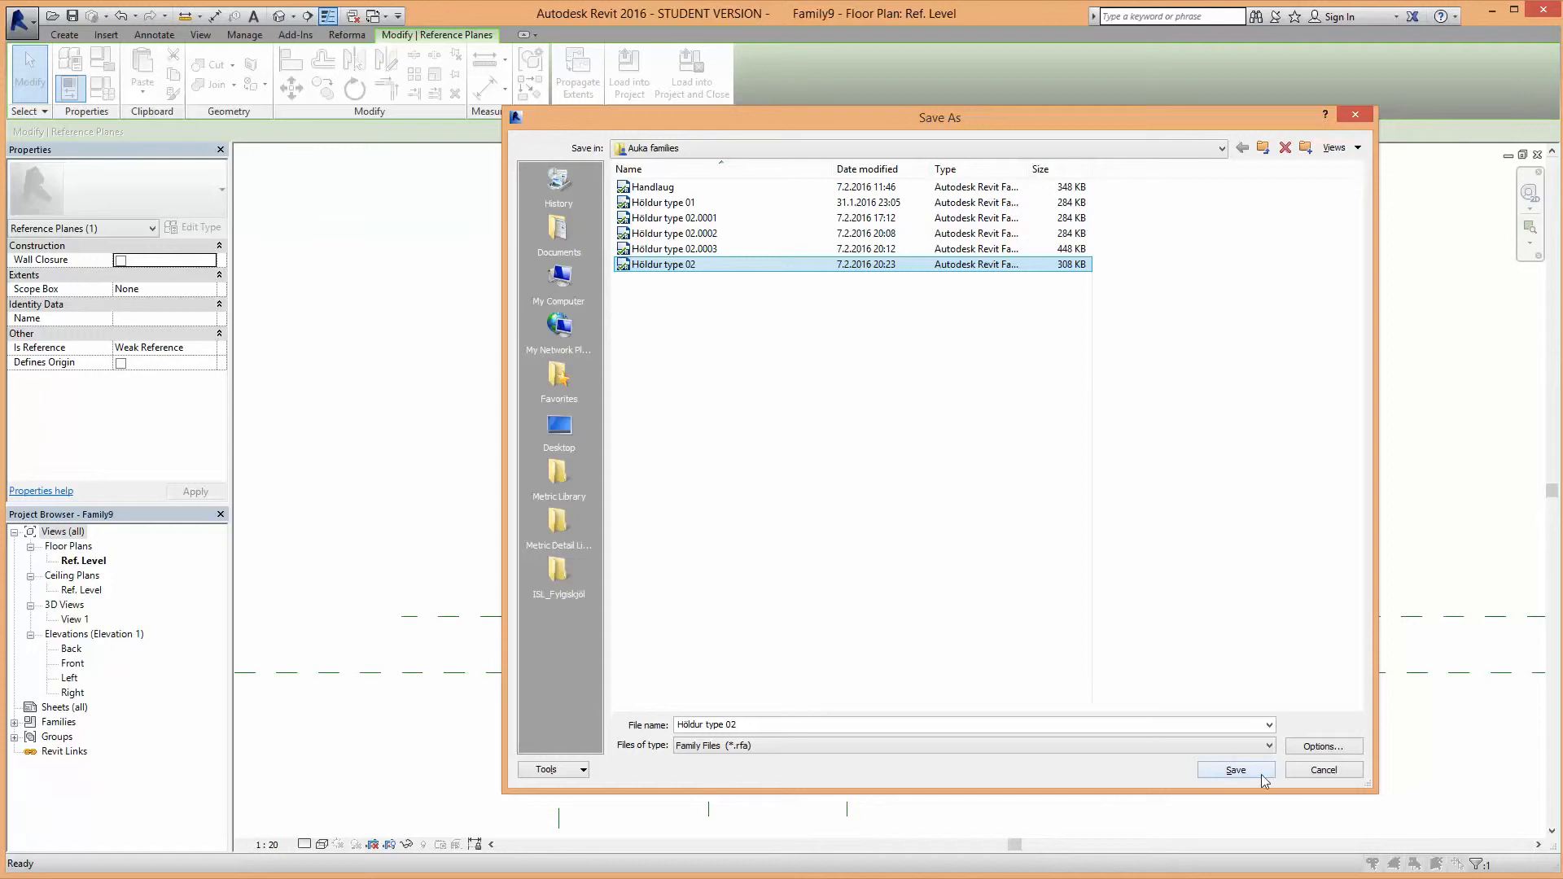
pyautogui.click(1235, 770)
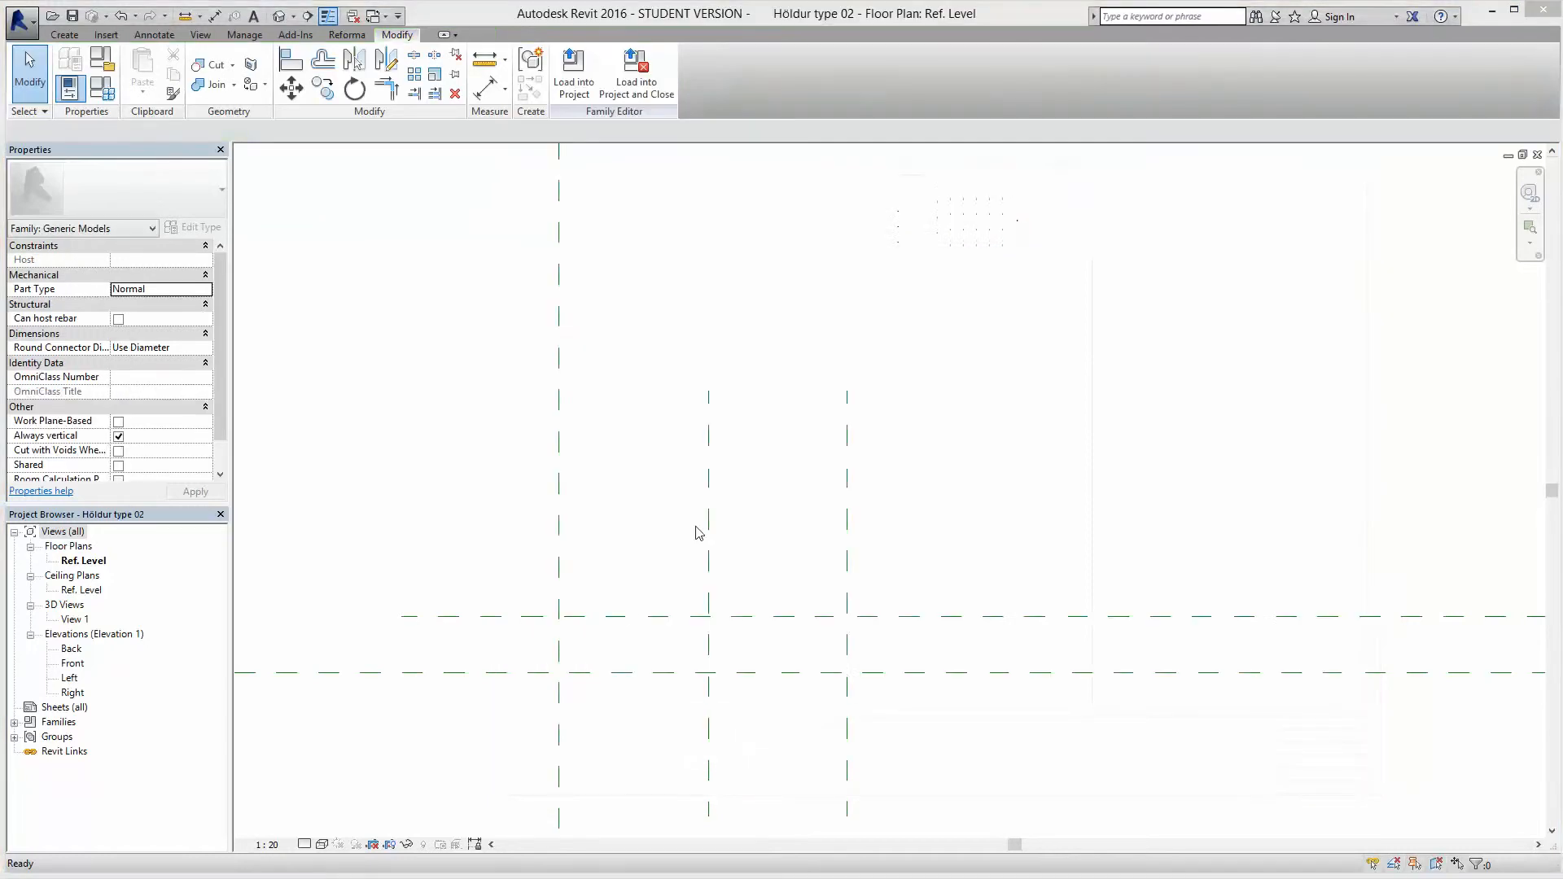
# Step: Add aligned dimensions from the Center (Left/Right) plane to the first short vertical plane and between the two short vertical planes
pyautogui.scroll(-3, 680, 534)
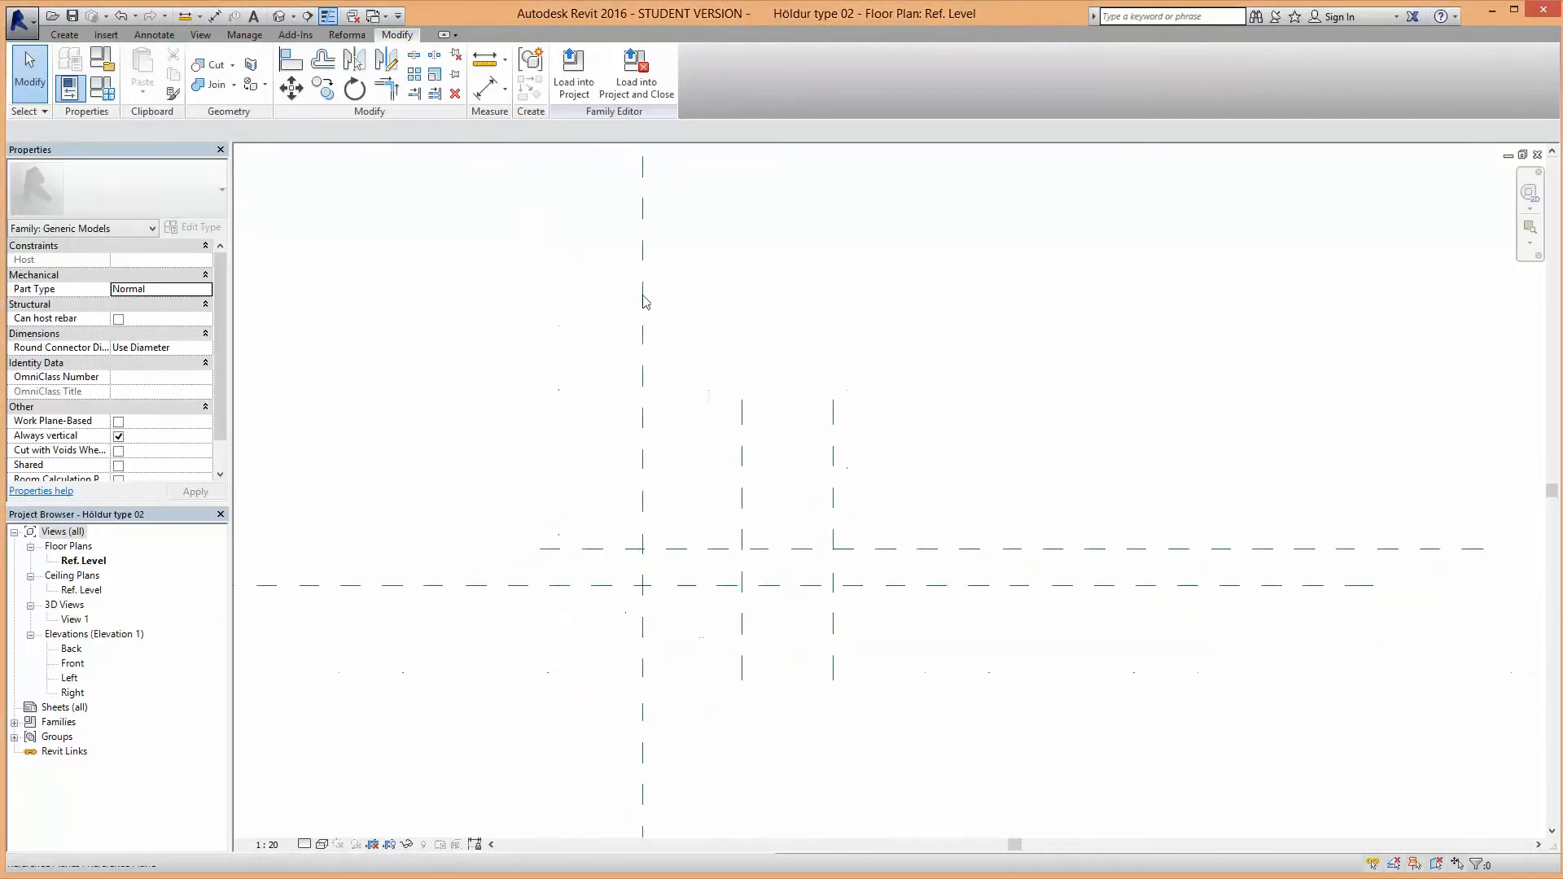
pyautogui.click(485, 88)
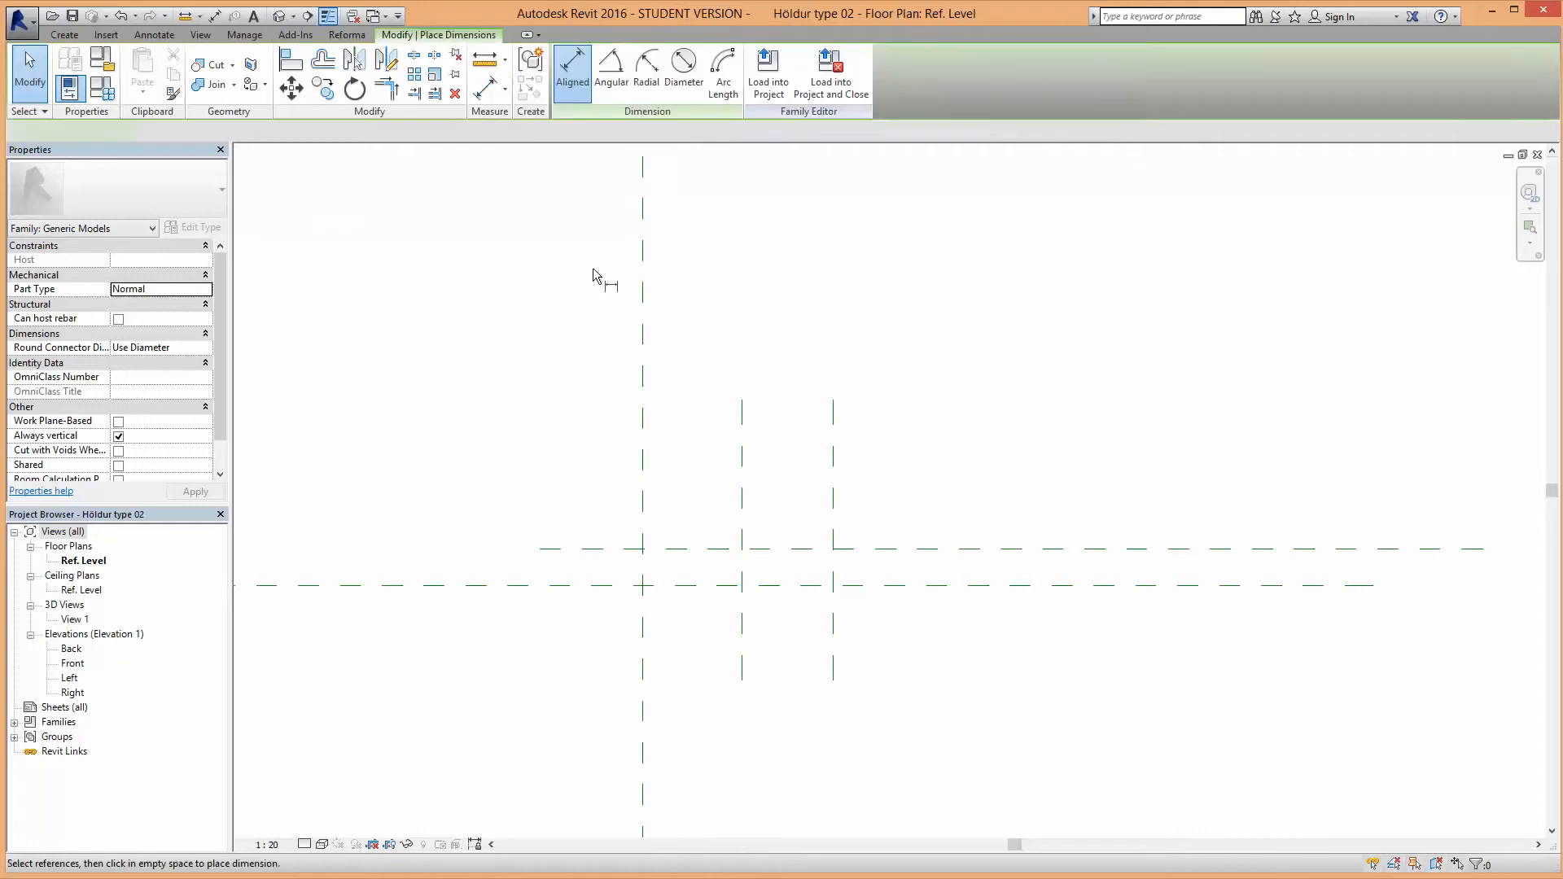
pyautogui.click(642, 458)
pyautogui.click(736, 471)
pyautogui.click(741, 345)
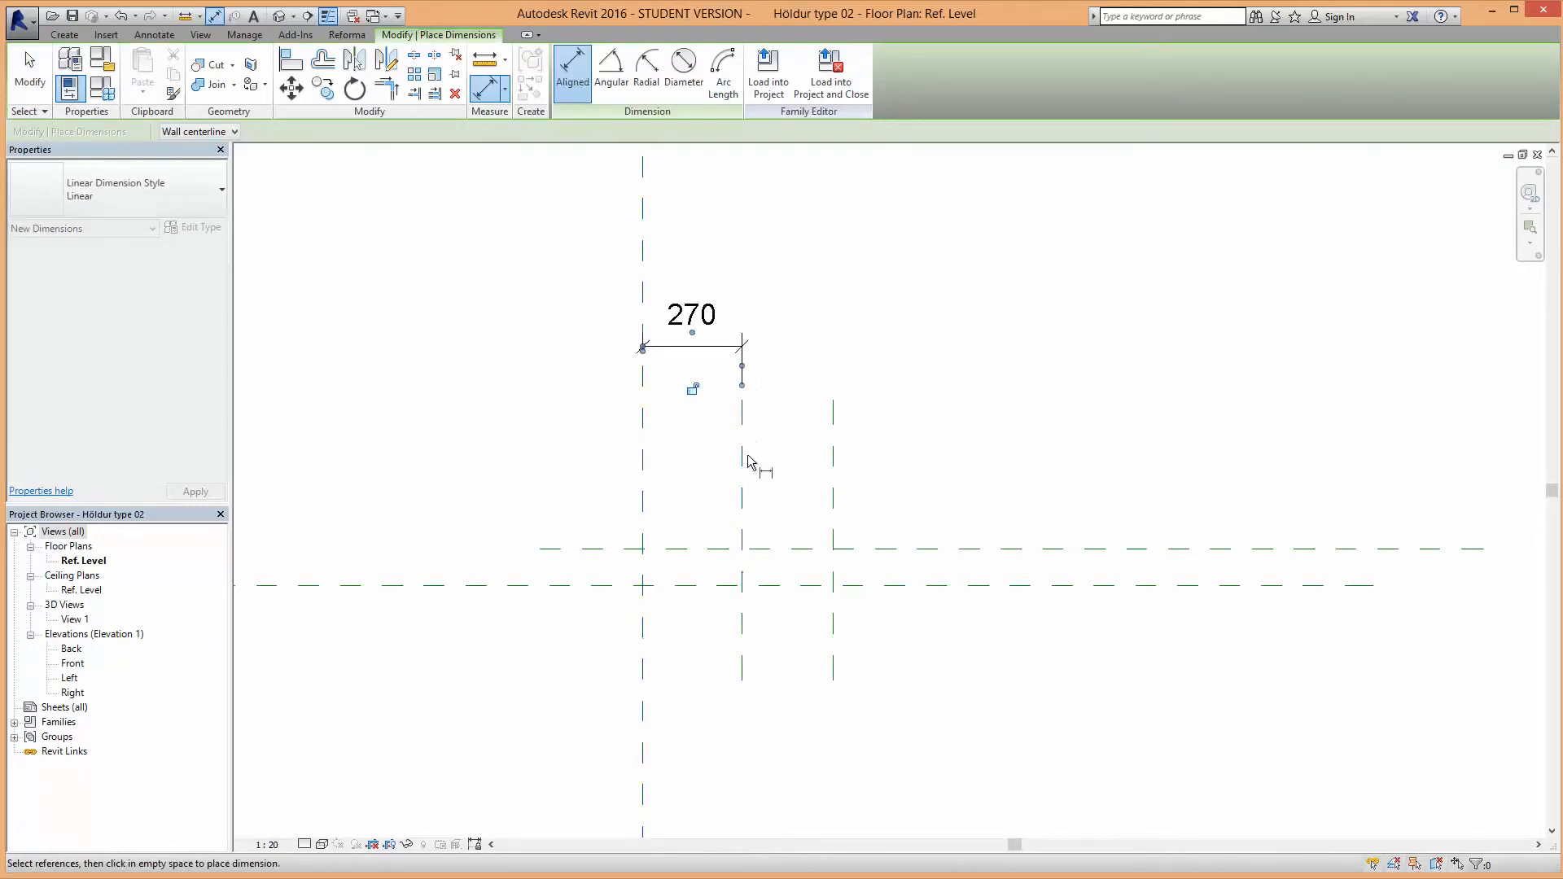
pyautogui.click(745, 465)
pyautogui.click(837, 481)
pyautogui.click(924, 427)
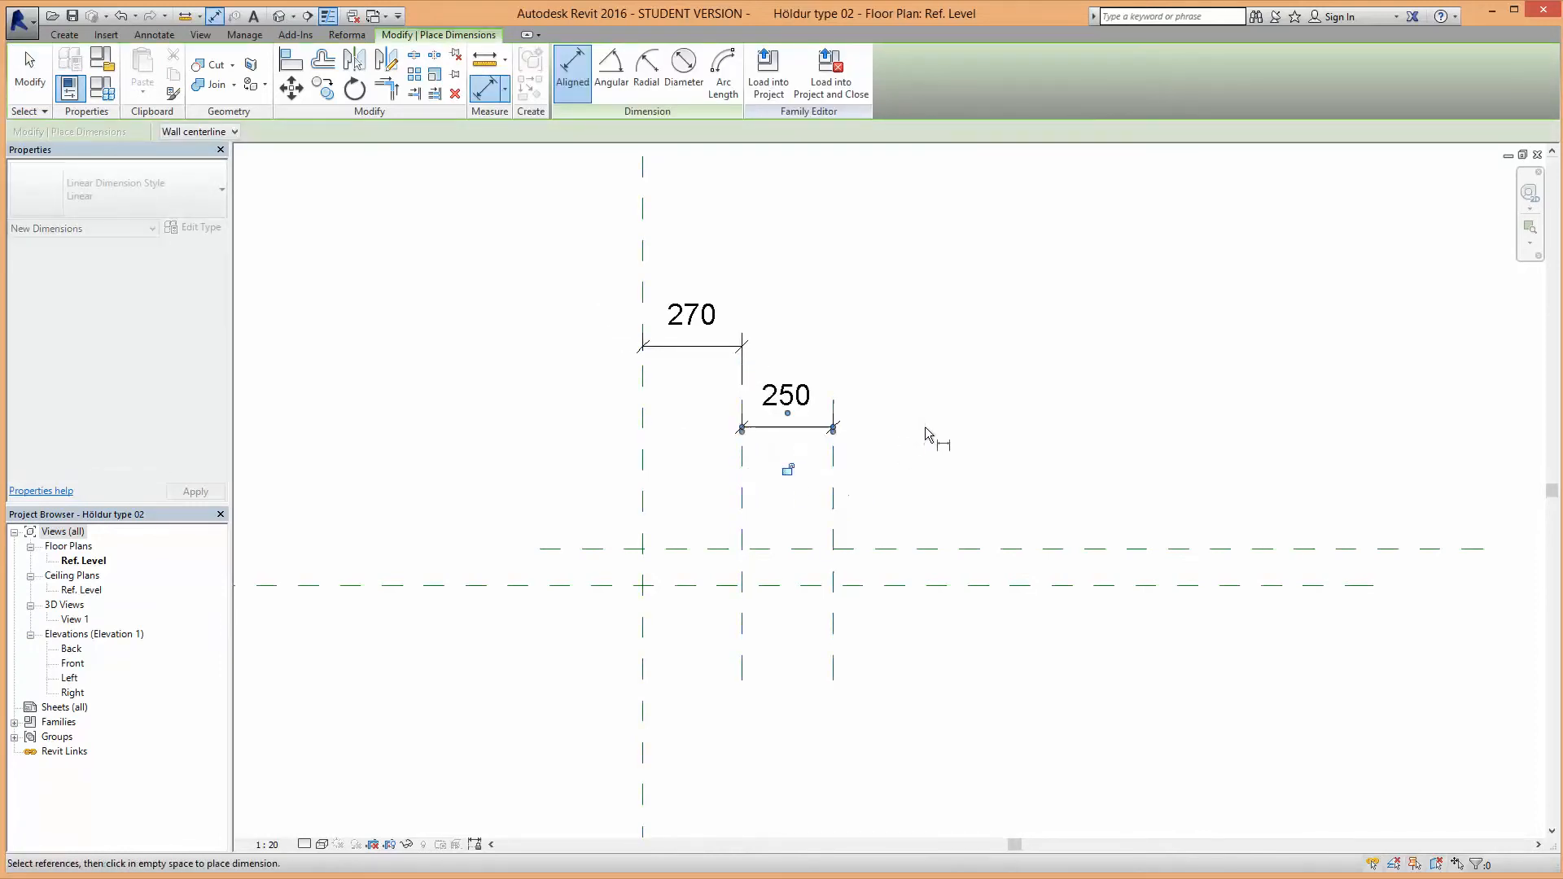
# Step: Add an aligned dimension between the upper horizontal reference plane and the Center (Front/Back) plane
pyautogui.click(574, 550)
pyautogui.click(562, 584)
pyautogui.click(448, 651)
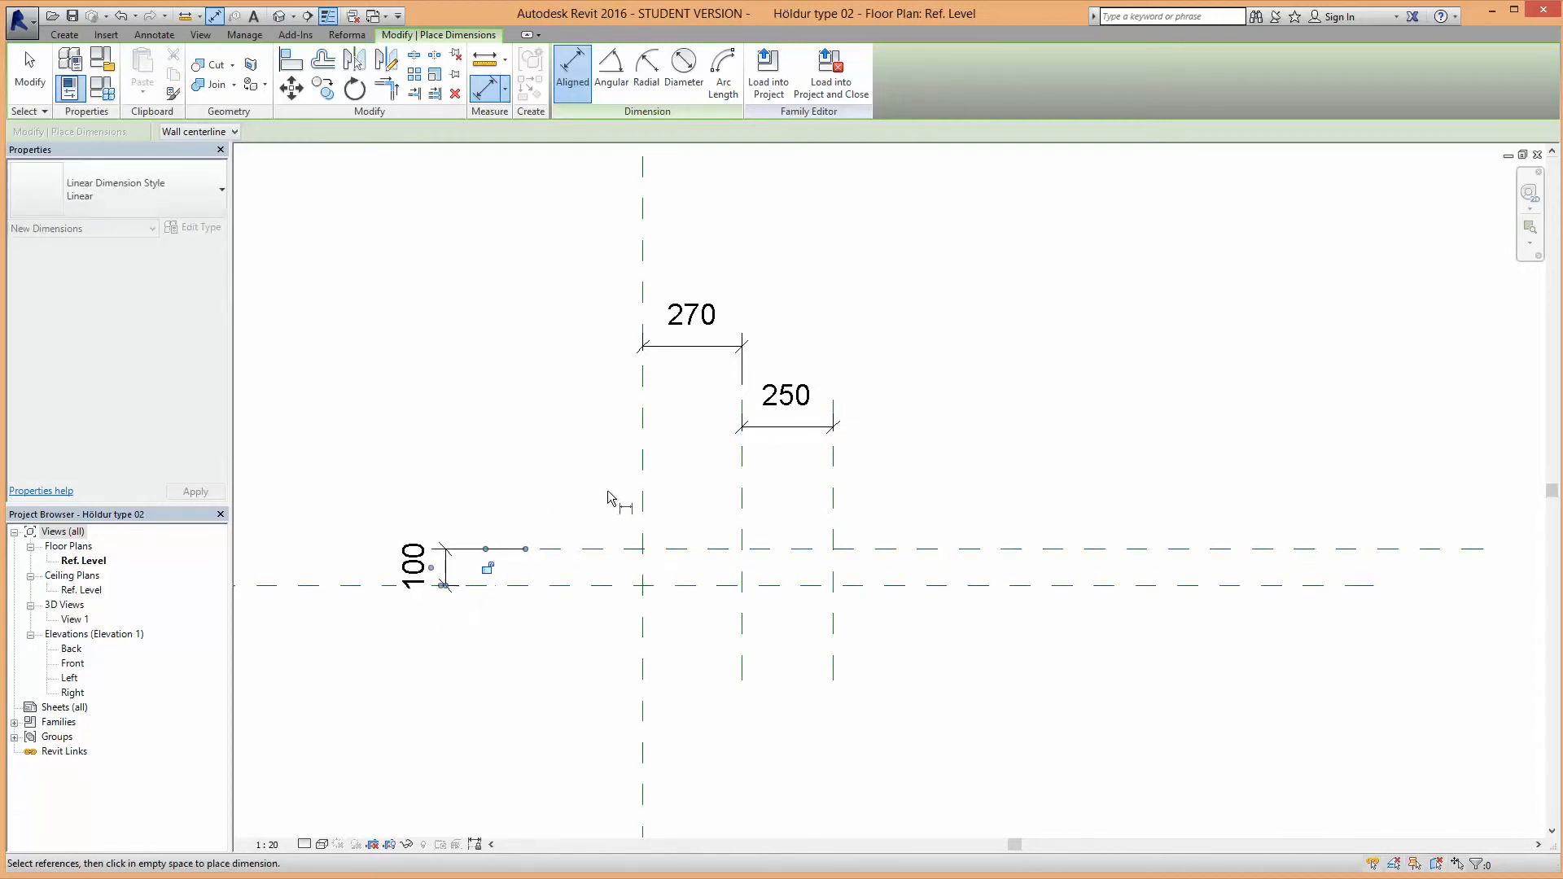
pyautogui.scroll(2, 576, 506)
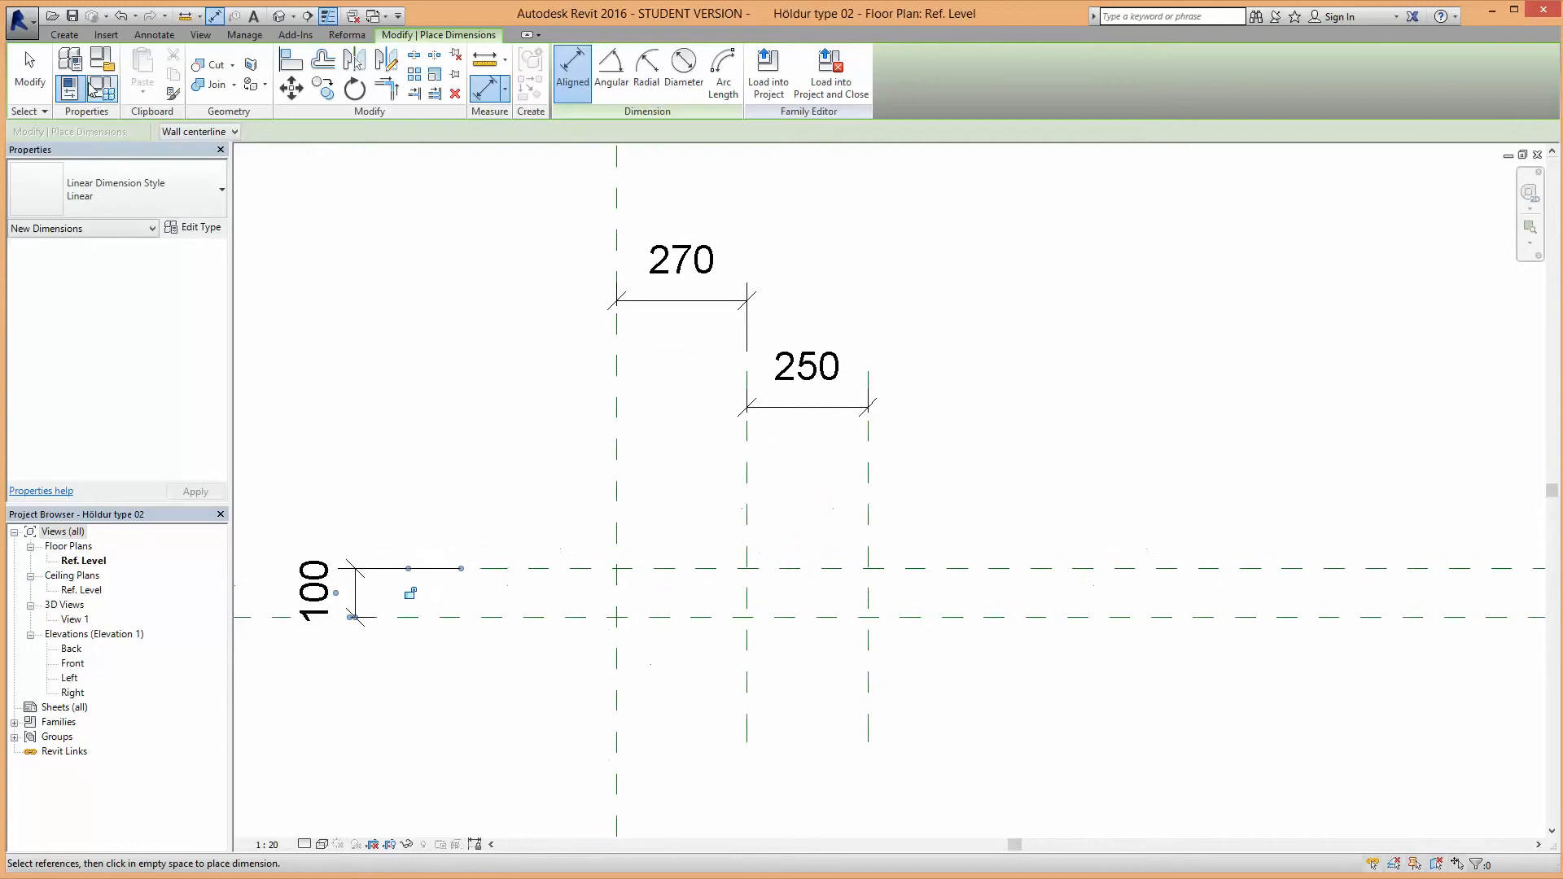
# Step: Set the first short vertical reference plane 50 mm from the Center (Left/Right) plane
pyautogui.click(29, 69)
pyautogui.click(746, 516)
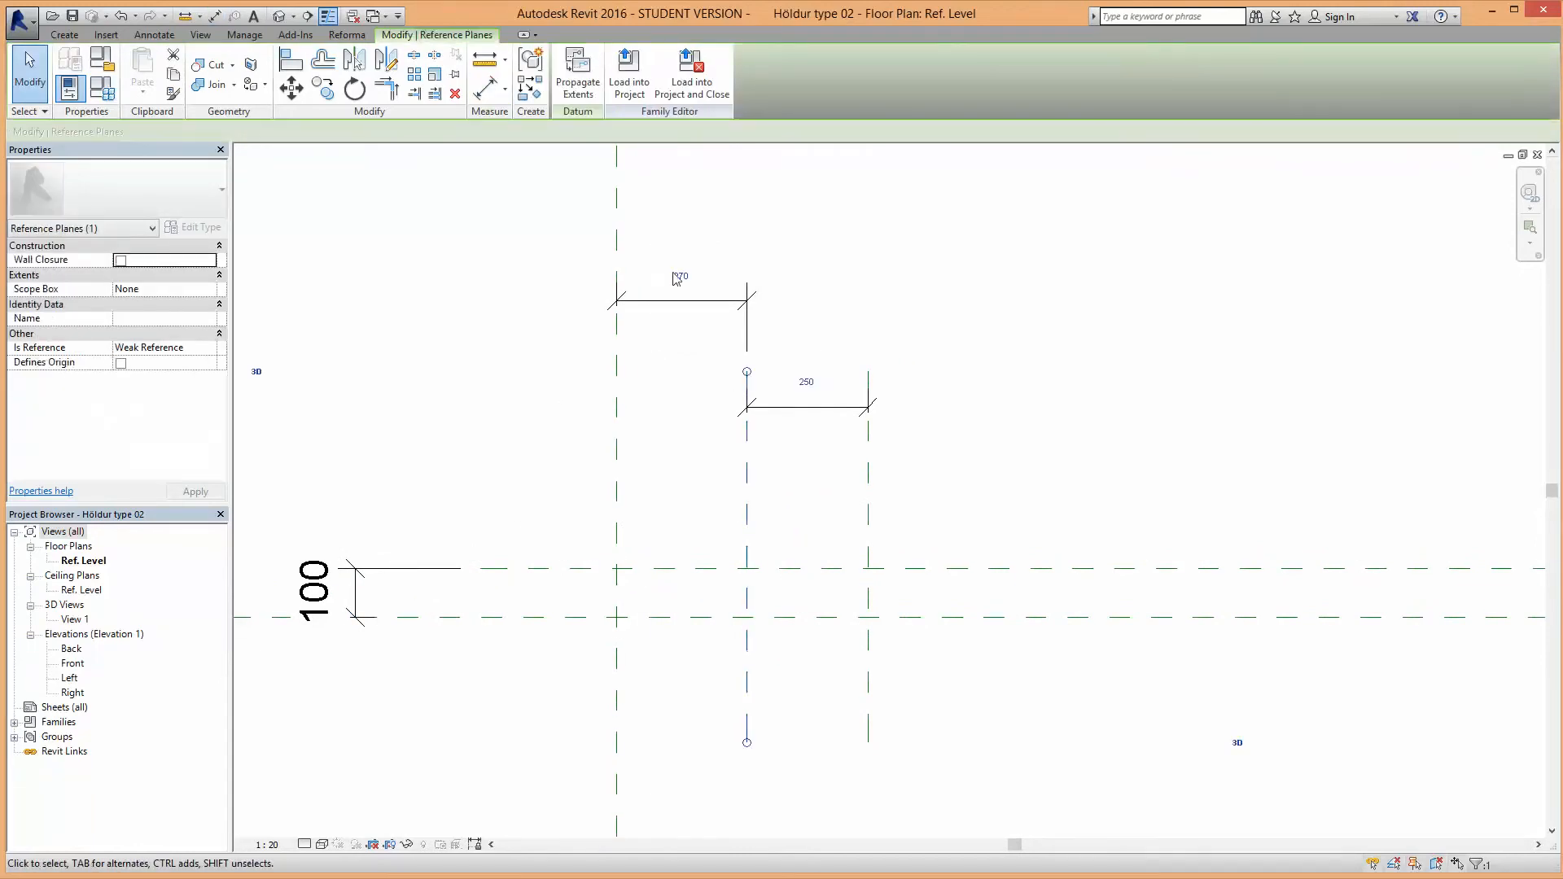
pyautogui.click(681, 275)
pyautogui.write('50')
pyautogui.press('Return')
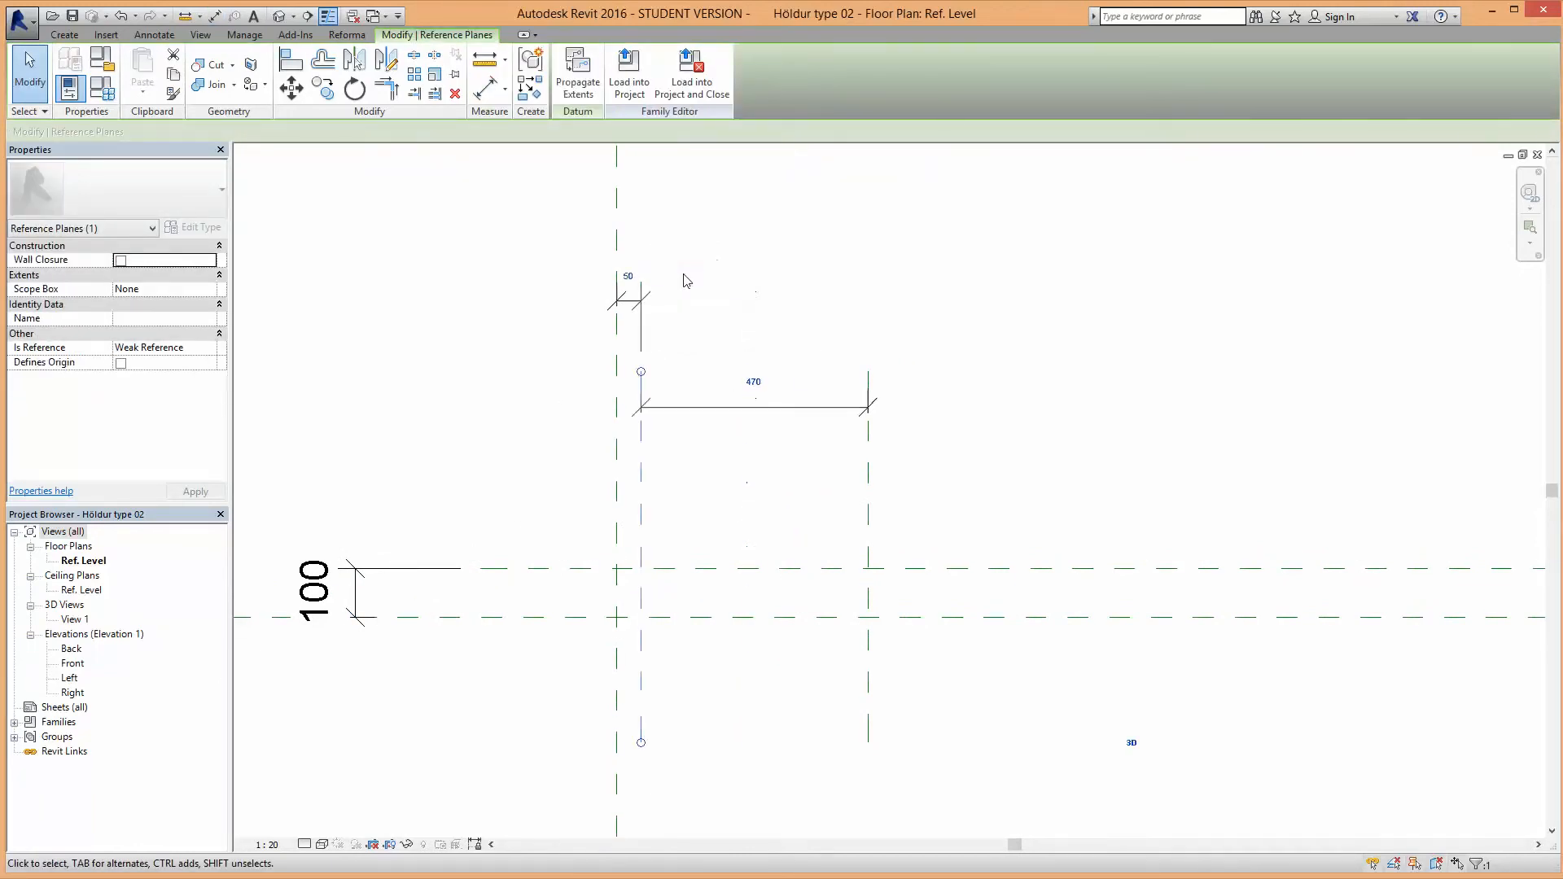
# Step: Label the 50 mm dimension with a new family type parameter named Fjarðlægð frá brún
pyautogui.click(634, 305)
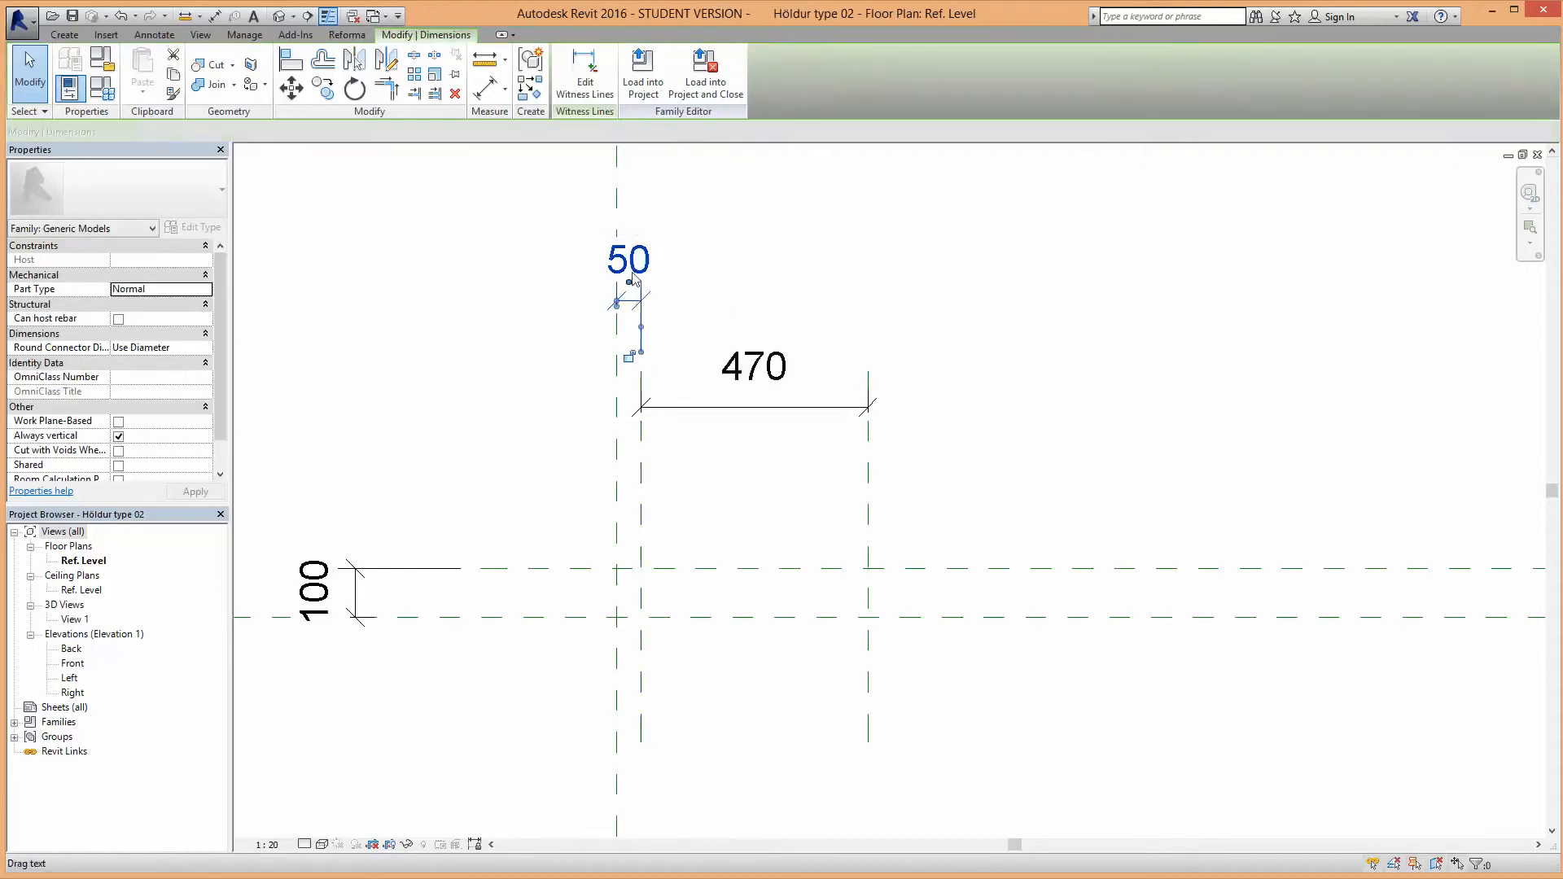
pyautogui.click(433, 131)
pyautogui.click(391, 160)
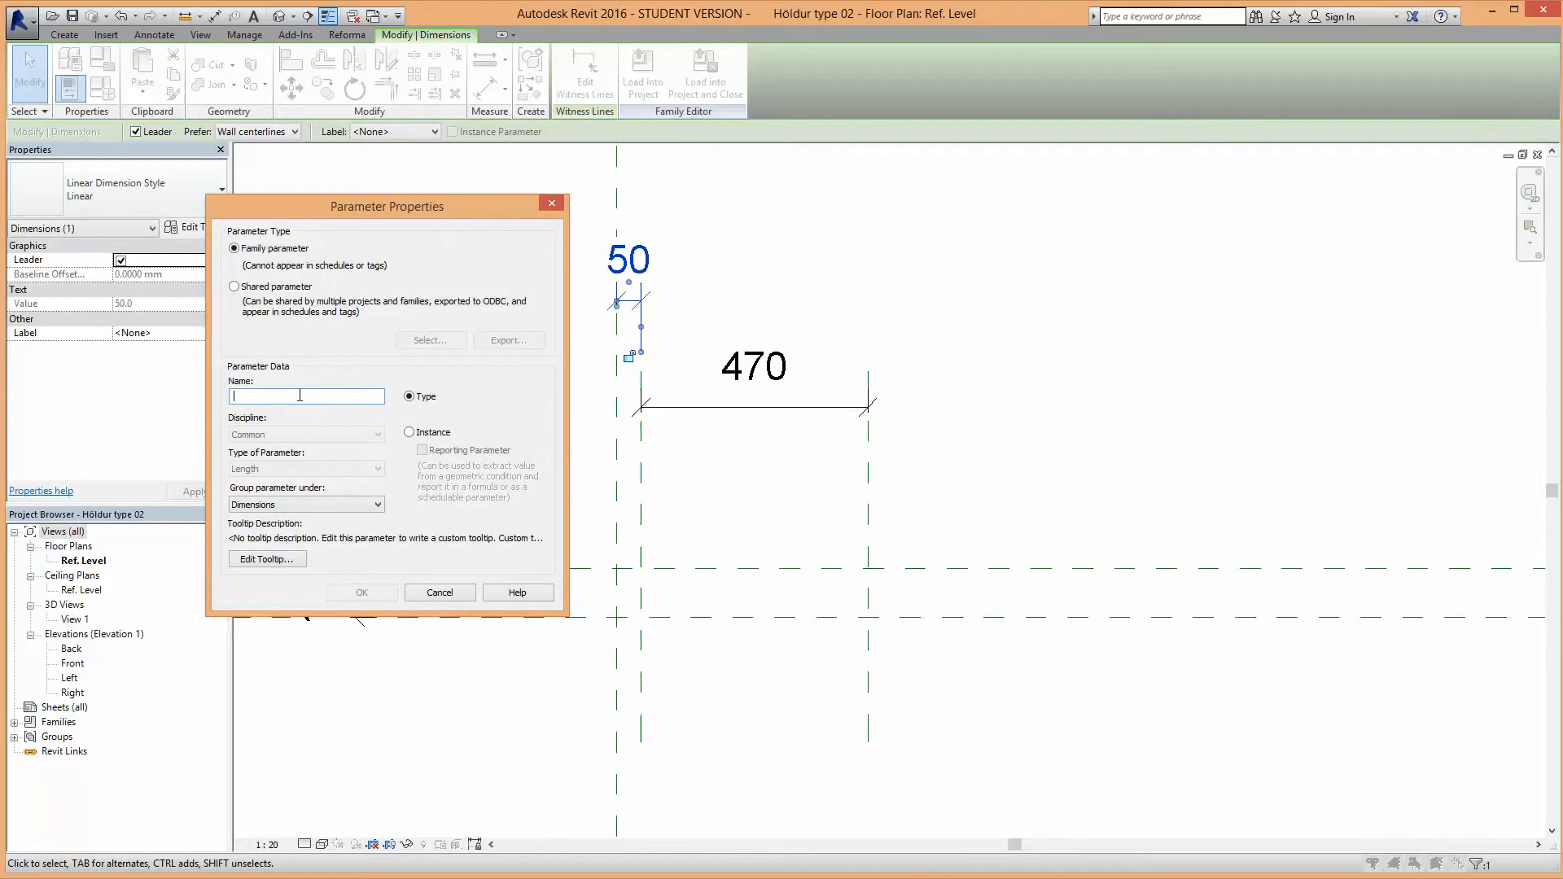
pyautogui.write('Fjr')
pyautogui.click(362, 592)
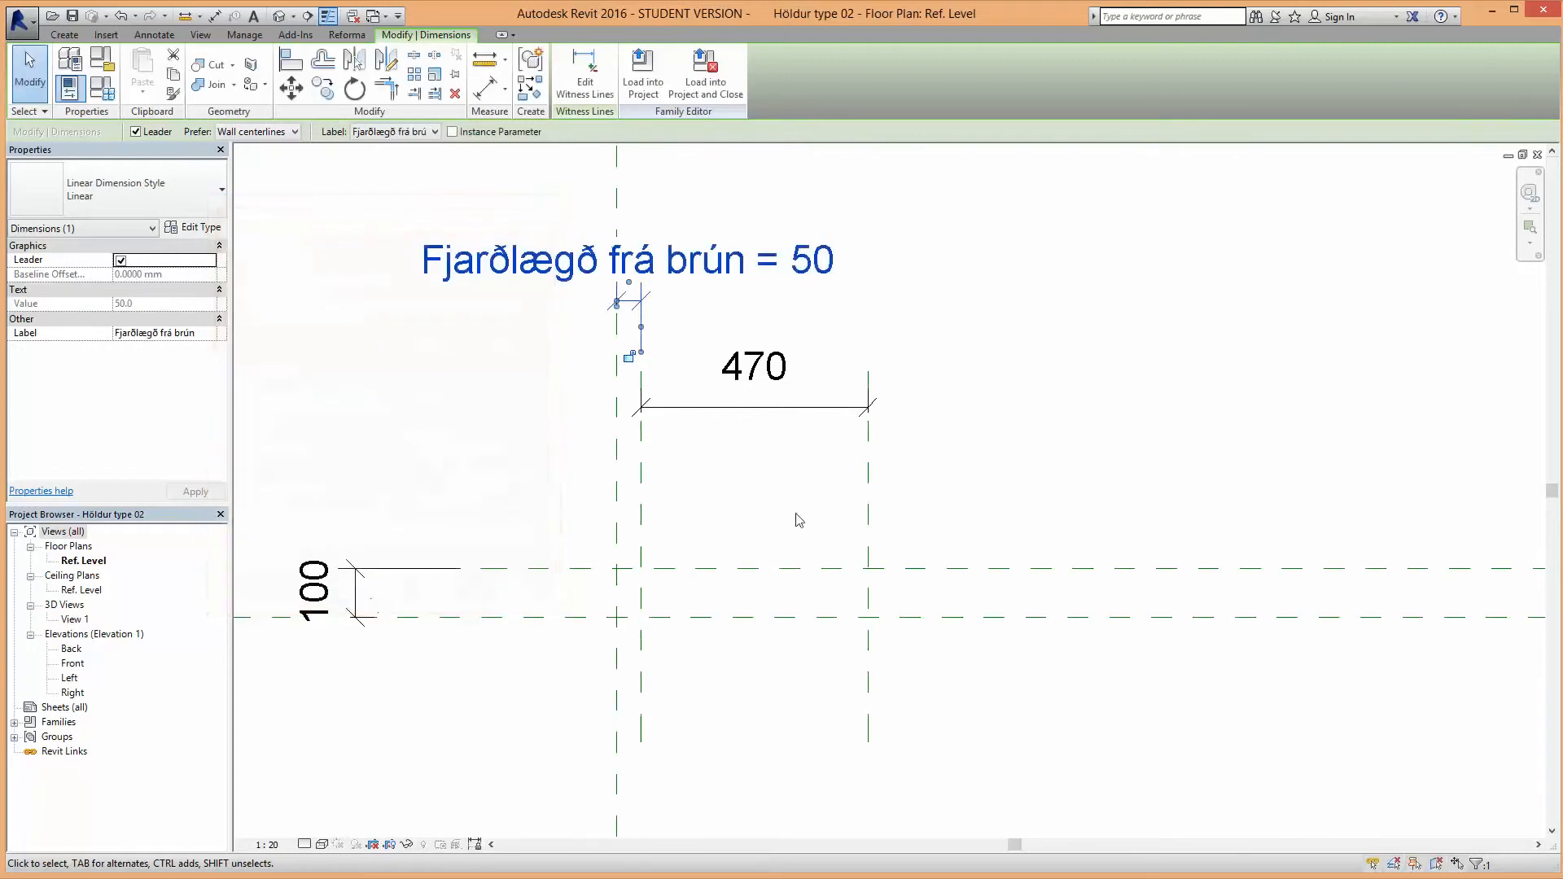
# Step: Label the dimension between the two short vertical planes with a new family type parameter named Breidd höldu
pyautogui.click(798, 409)
pyautogui.click(395, 131)
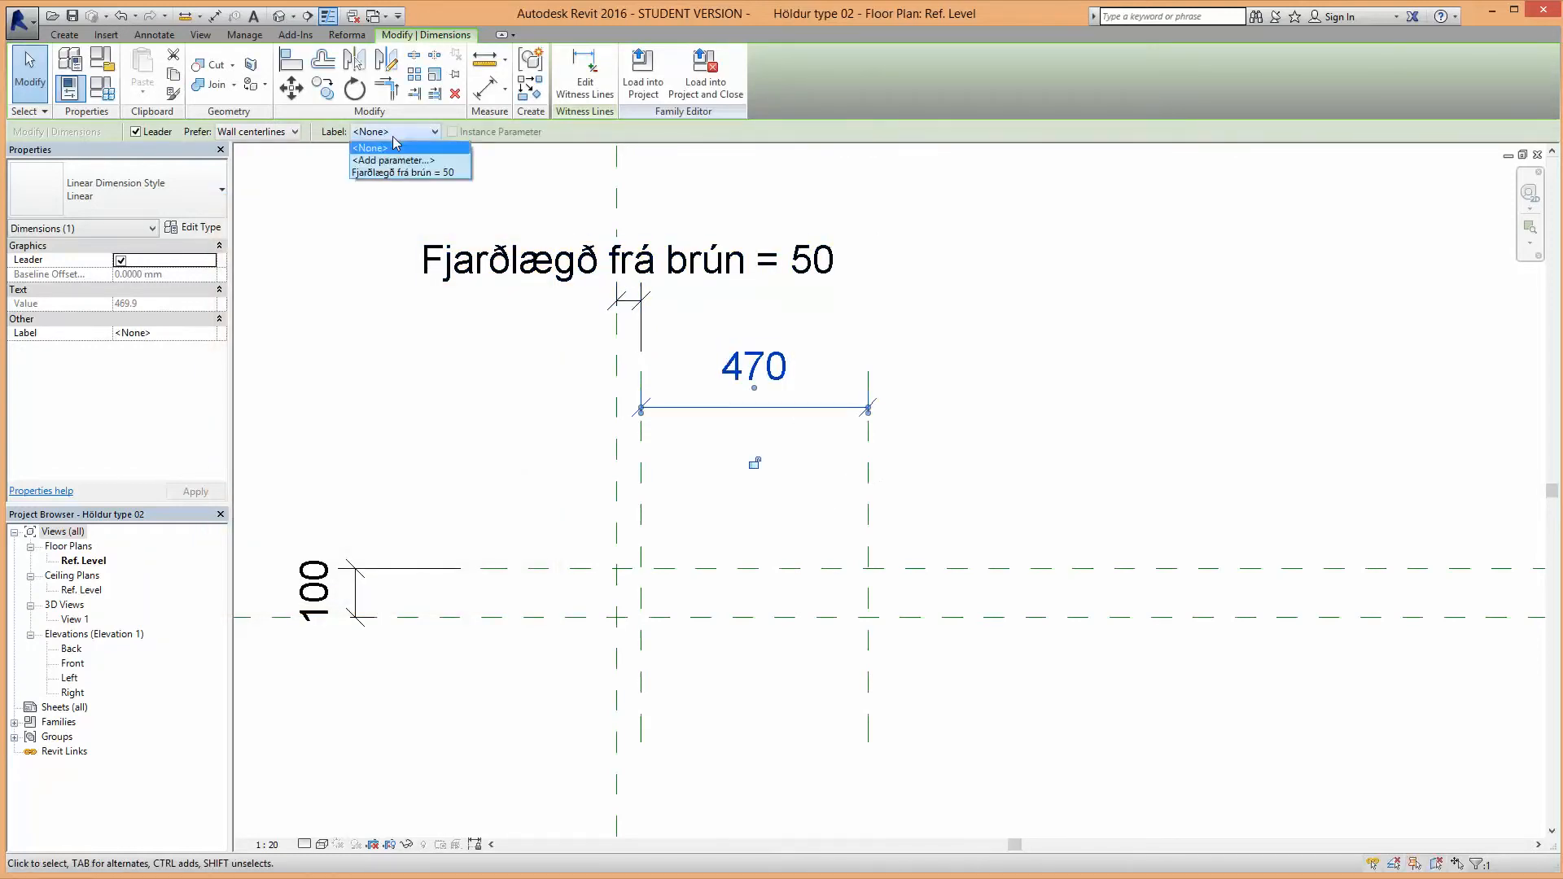
pyautogui.click(392, 169)
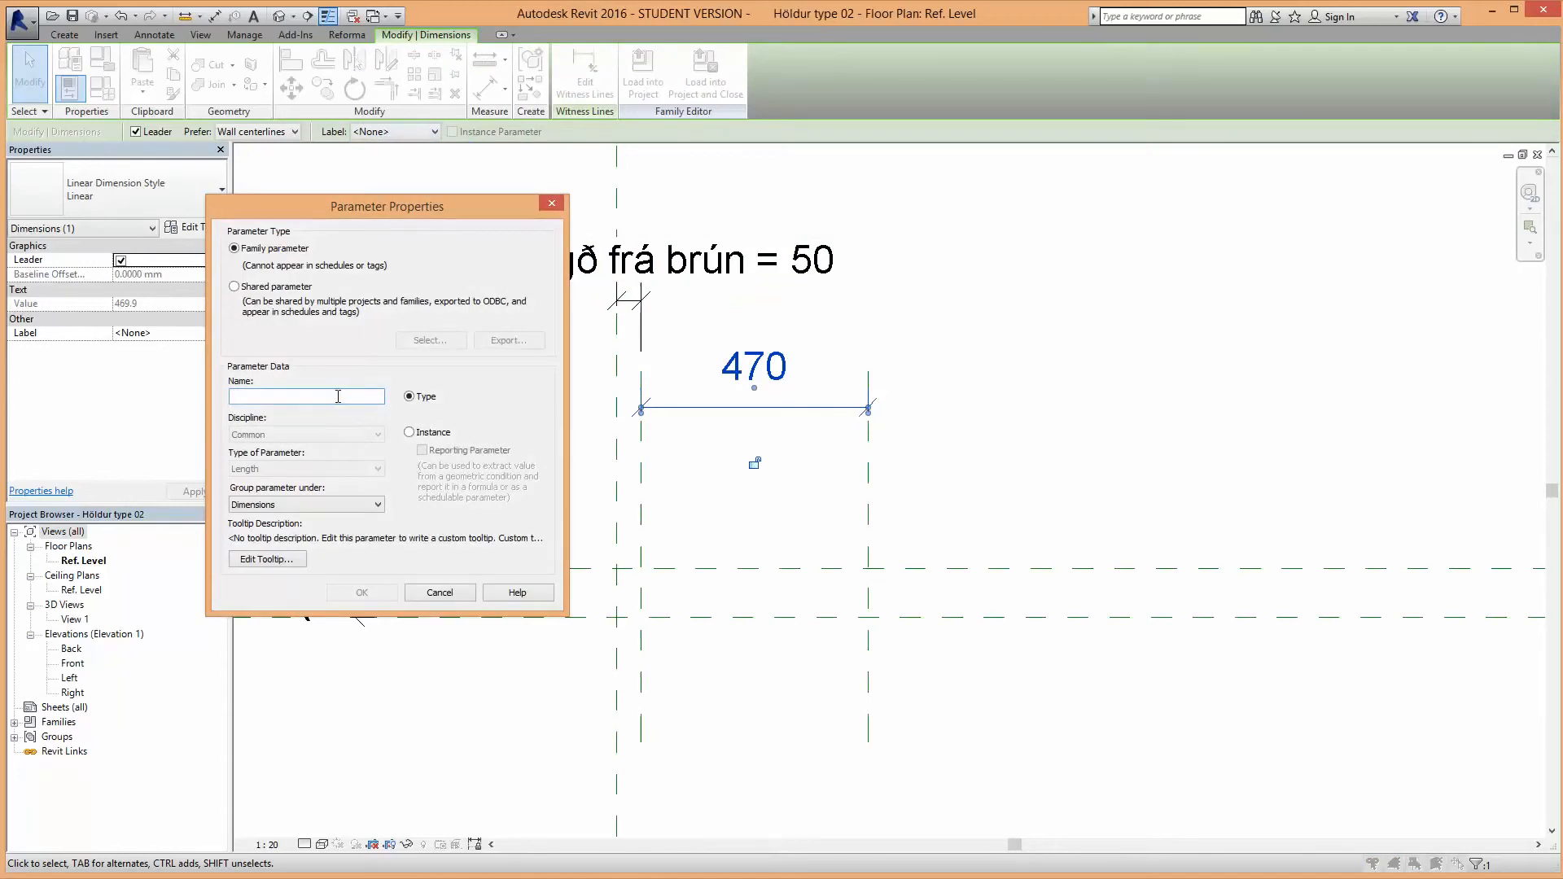
pyautogui.write('Breidd höldu')
pyautogui.click(361, 592)
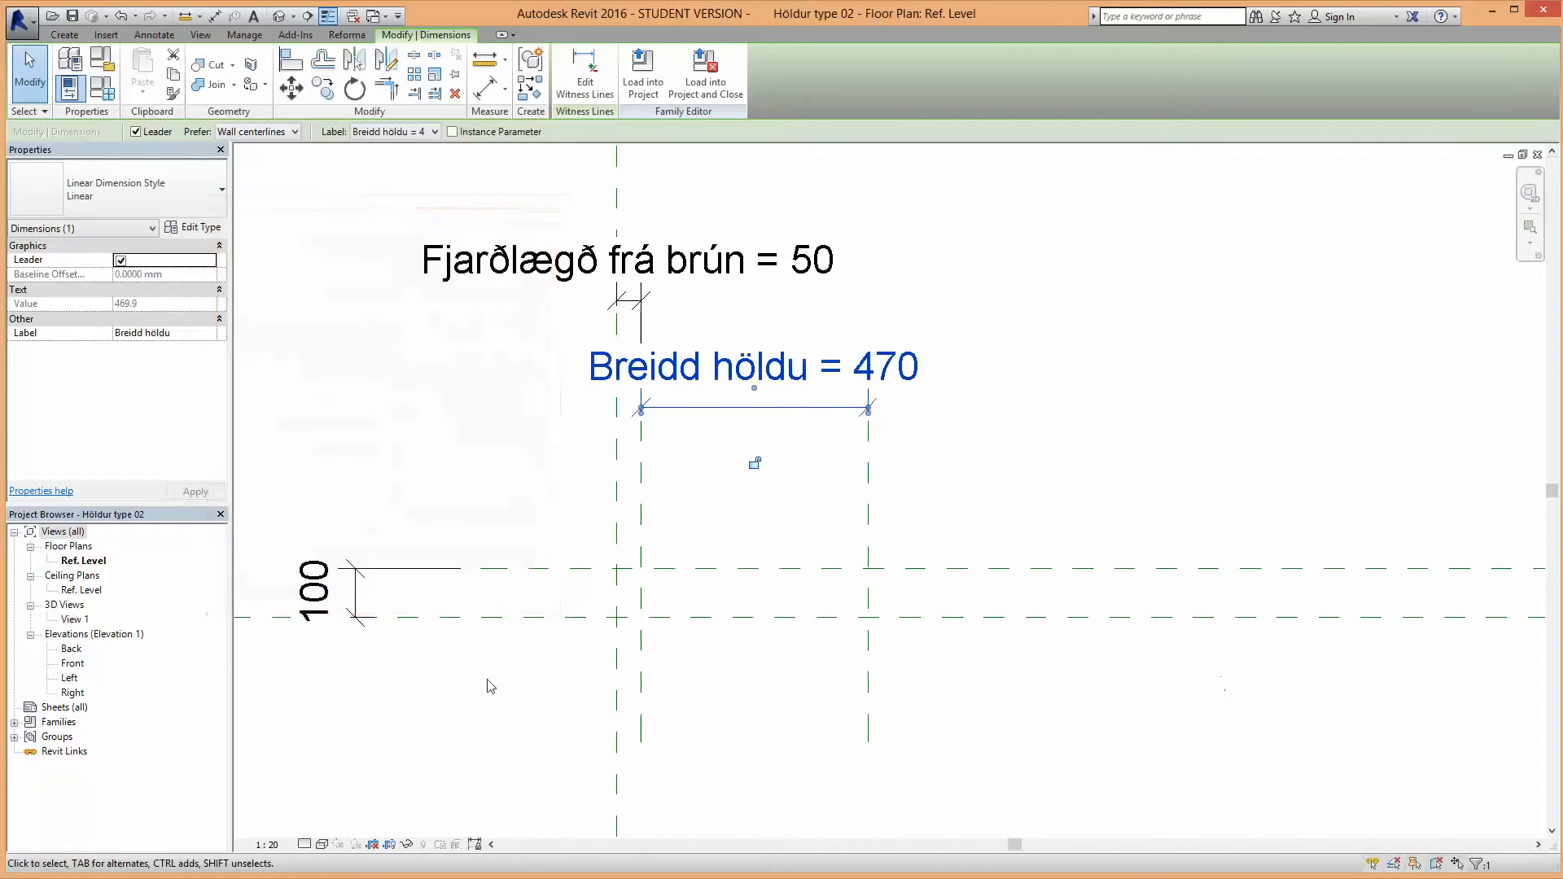
# Step: Set the upper horizontal reference plane 45 mm from the Center (Front/Back) plane
pyautogui.click(563, 569)
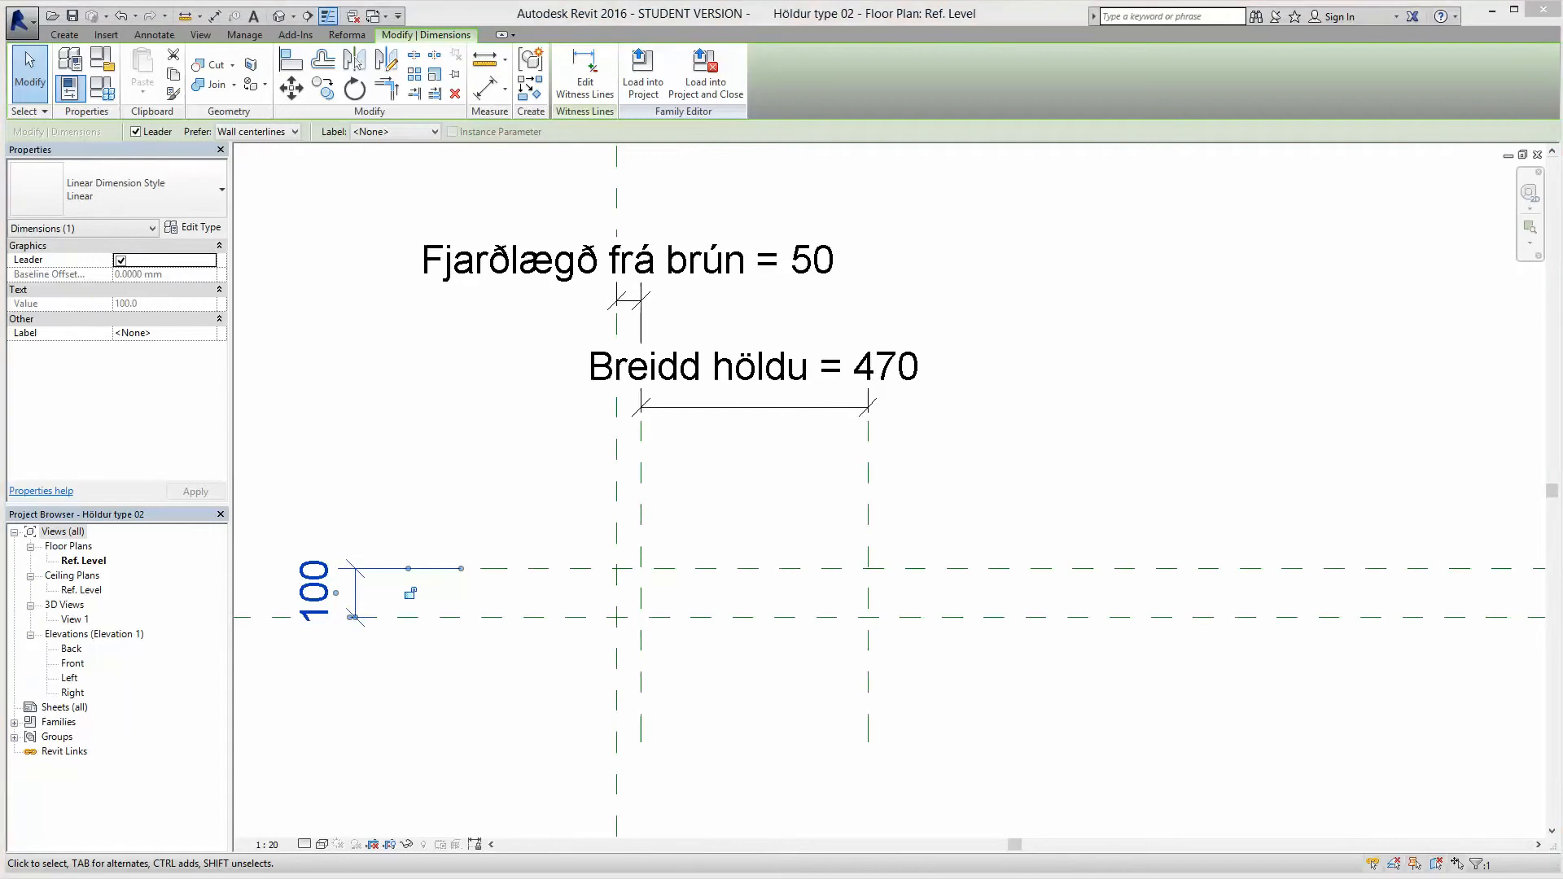
pyautogui.click(513, 568)
pyautogui.click(338, 593)
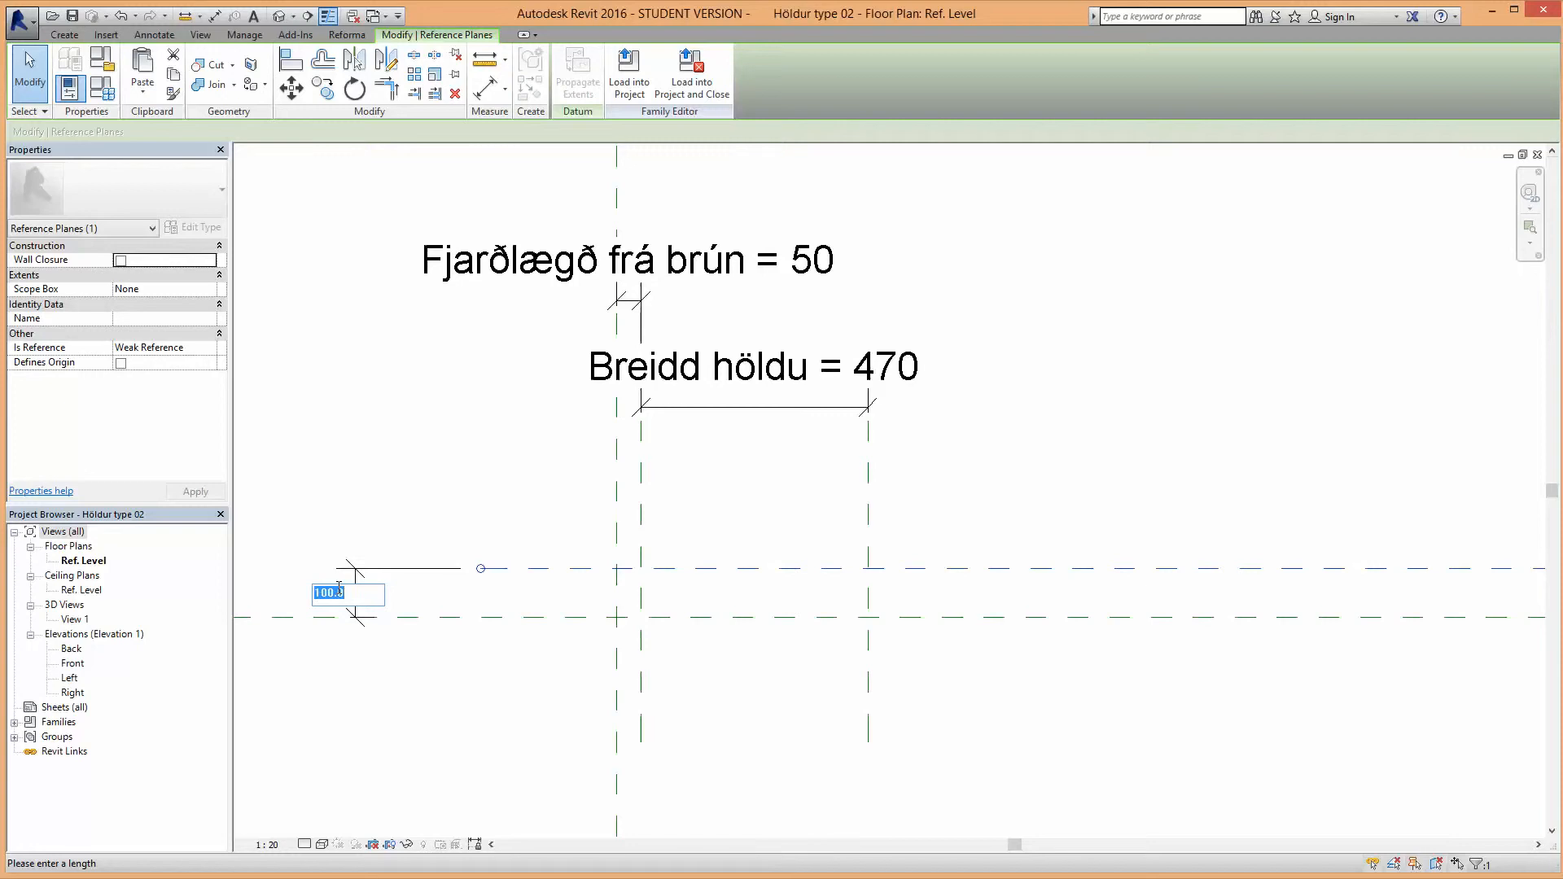
pyautogui.write('45')
pyautogui.press('Return')
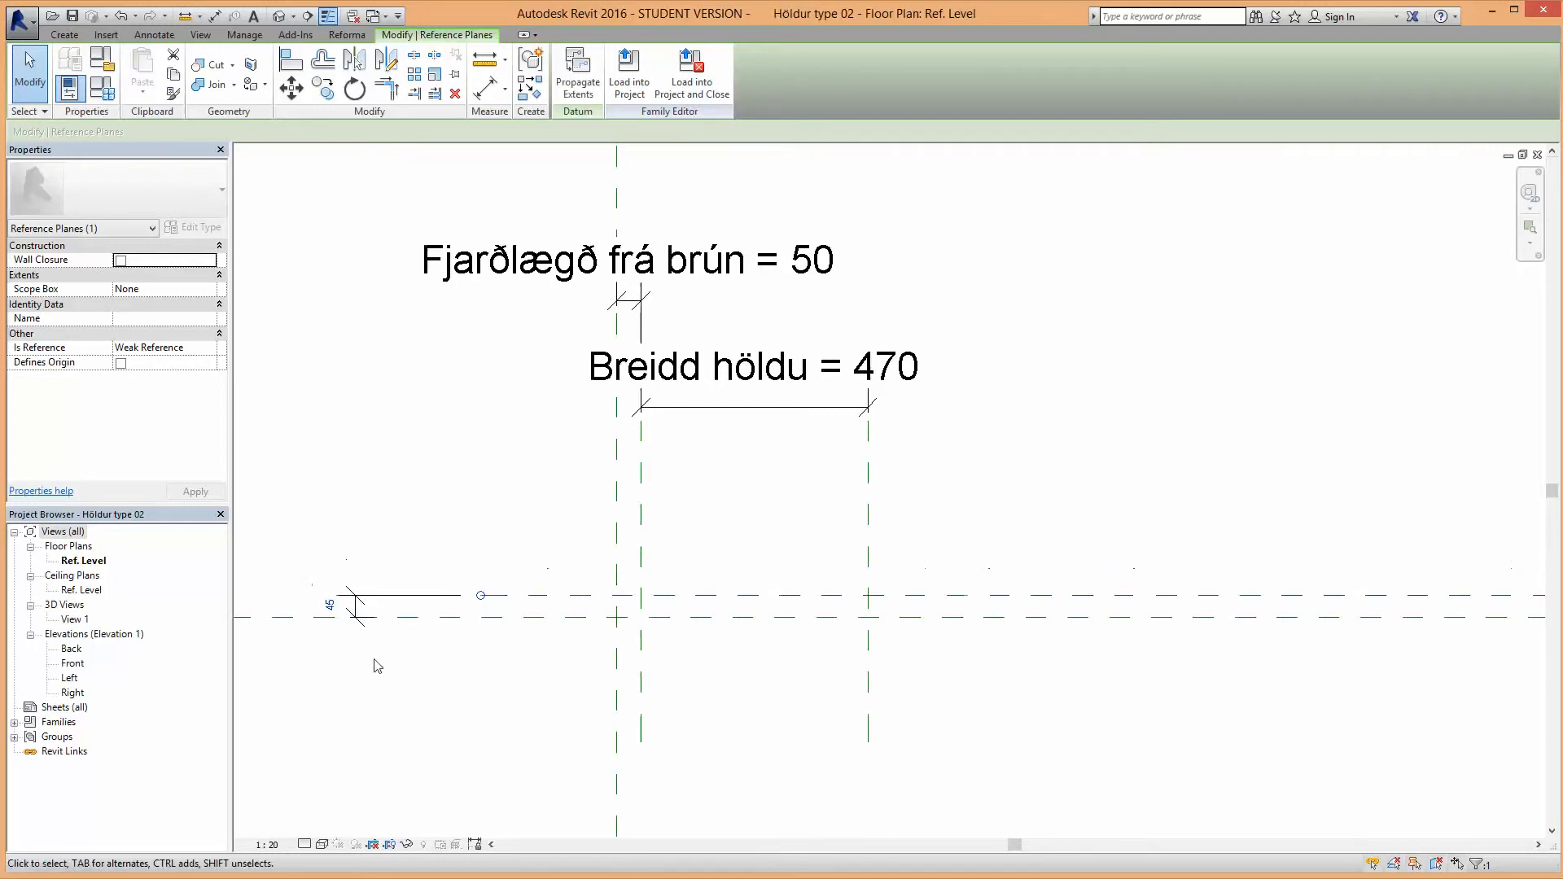
pyautogui.click(352, 604)
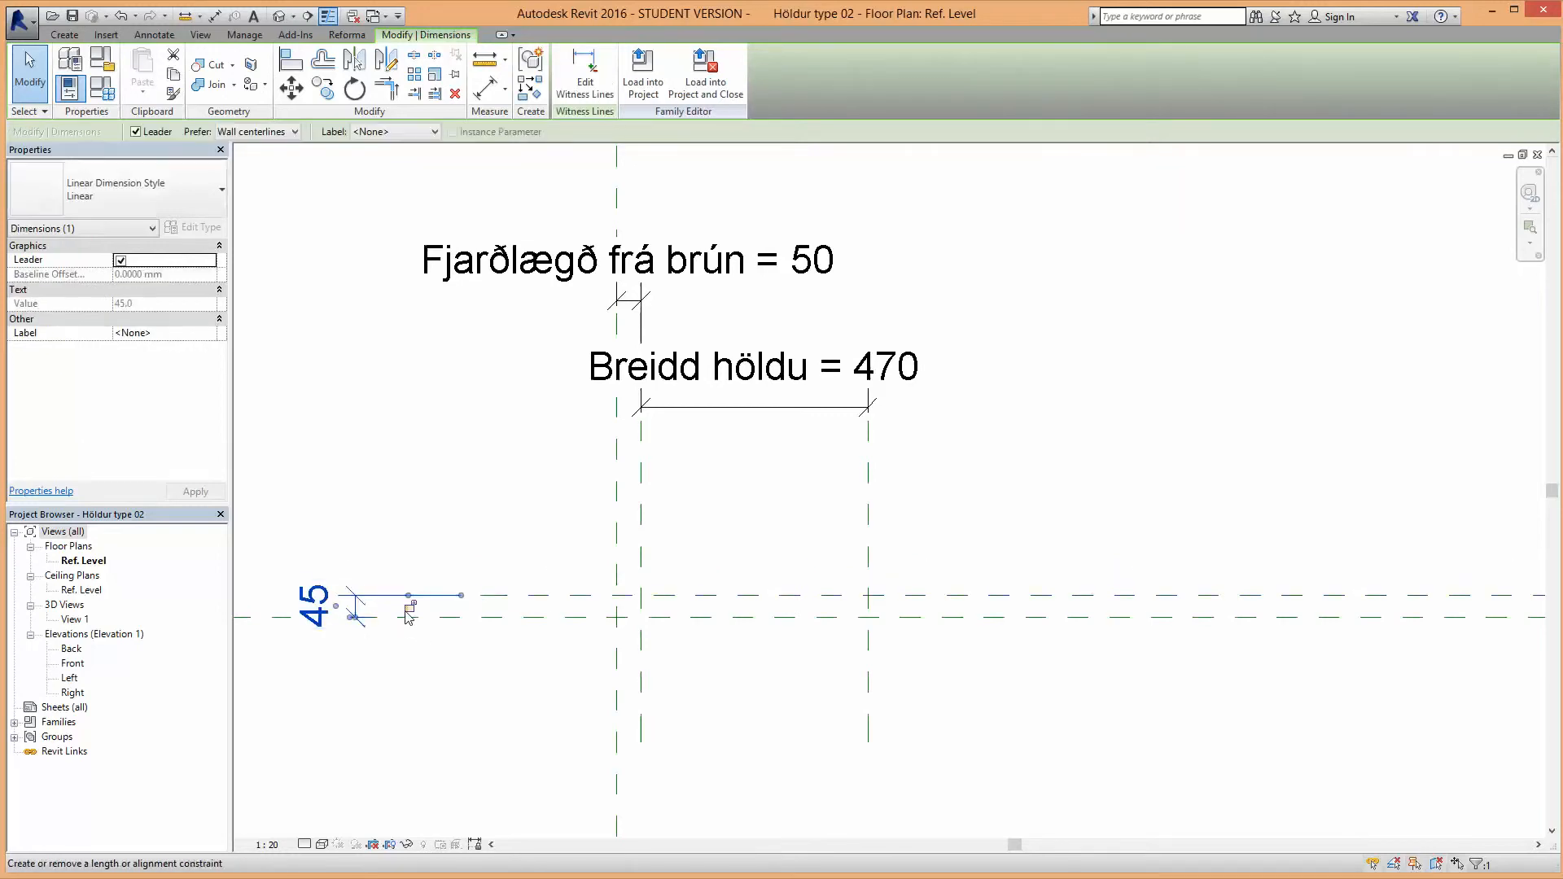
pyautogui.click(914, 659)
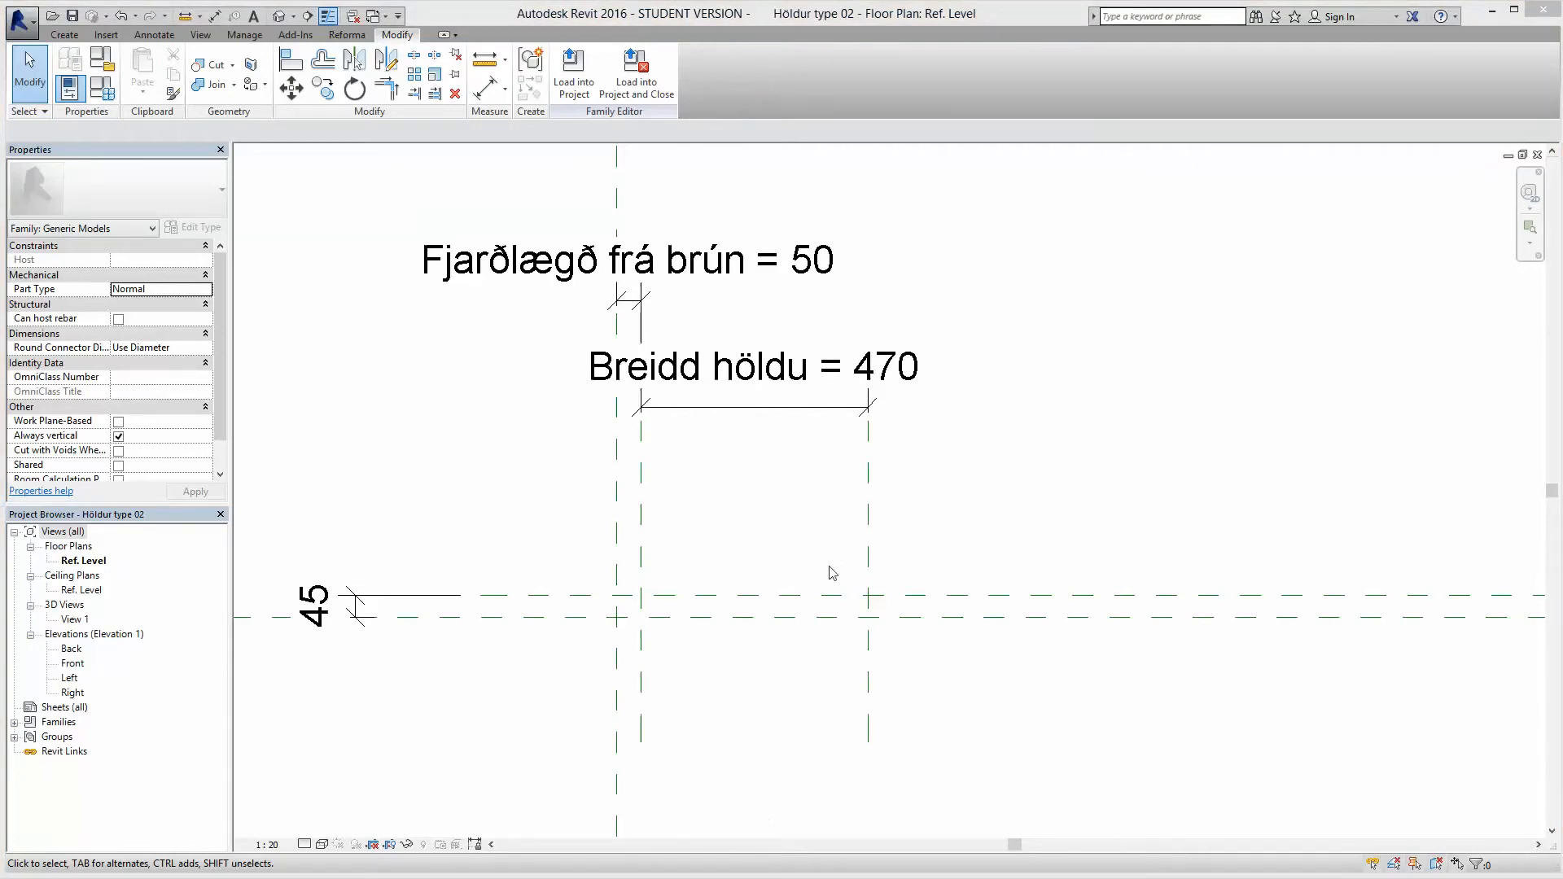
# Step: Set the Breidd höldu dimension to 120 mm by moving the outer short vertical reference plane
pyautogui.click(870, 523)
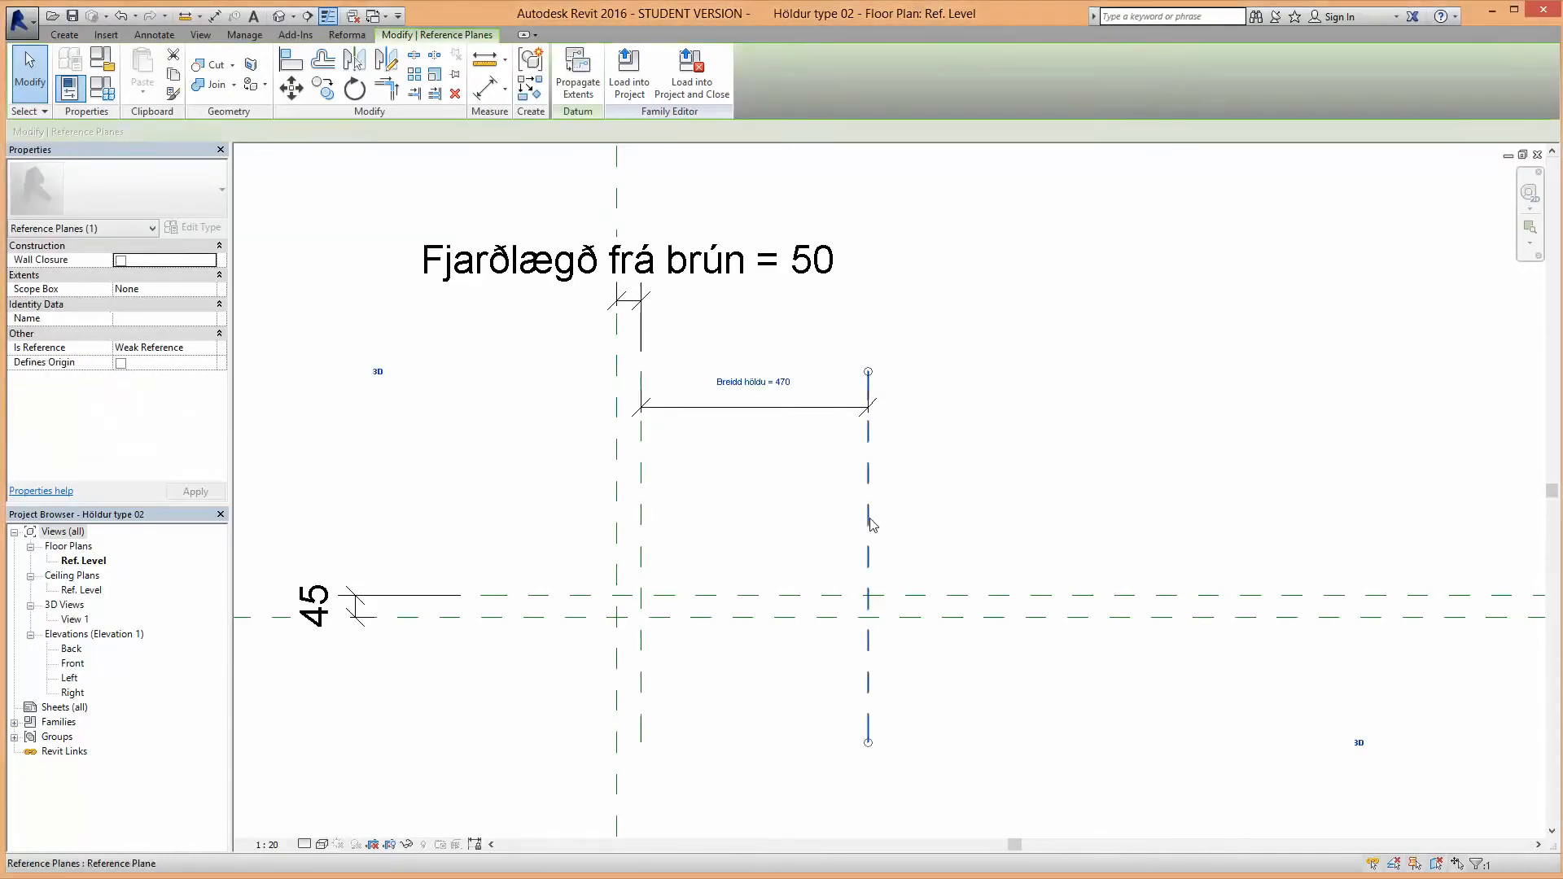
pyautogui.click(776, 368)
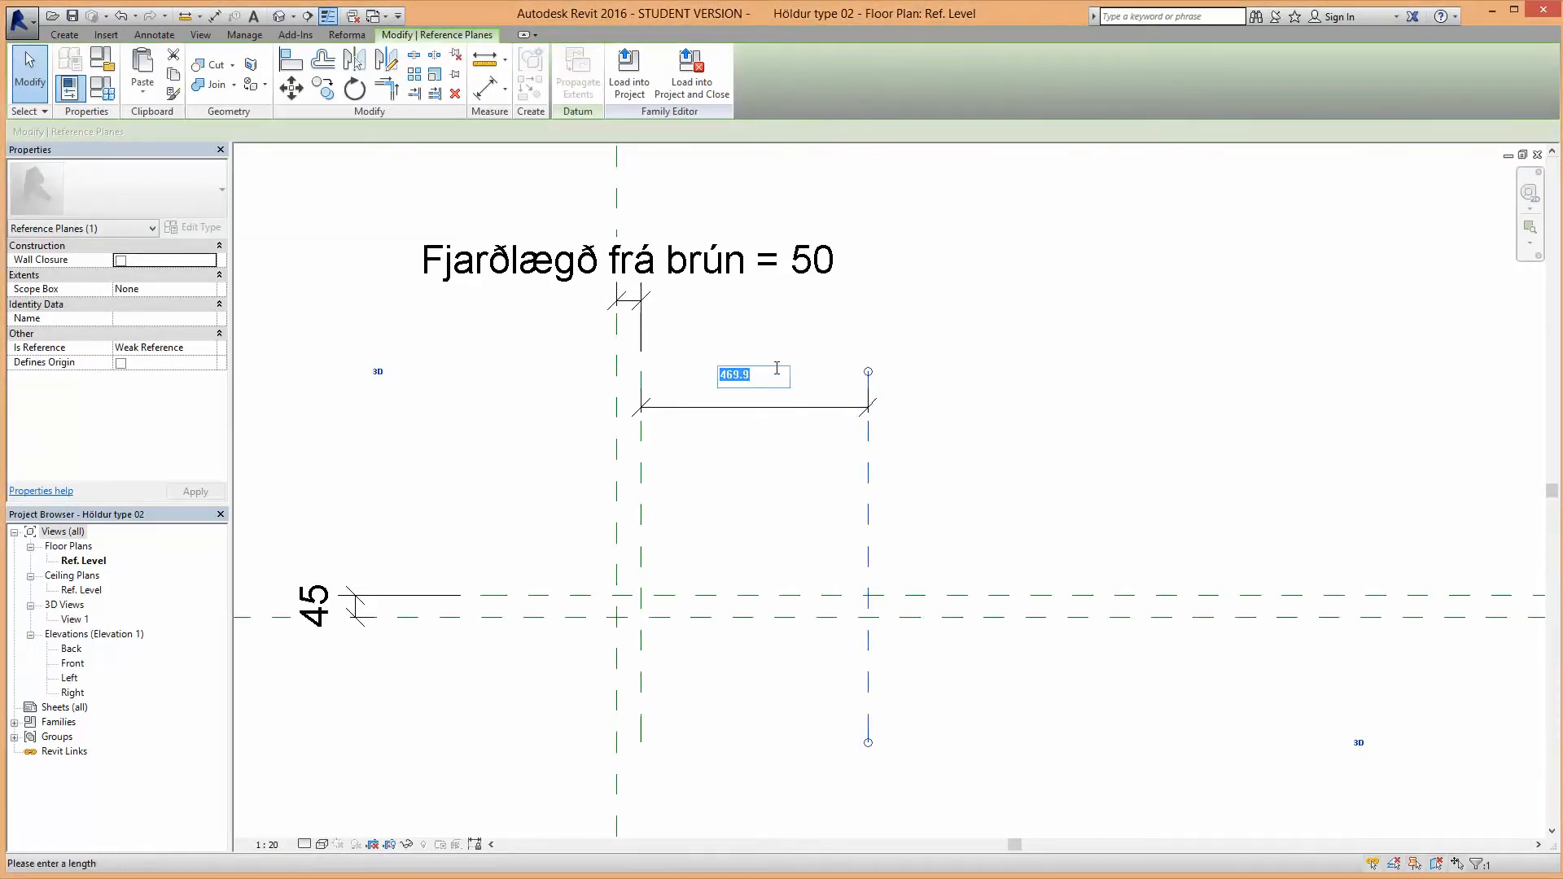
pyautogui.write('10020')
pyautogui.press('Return')
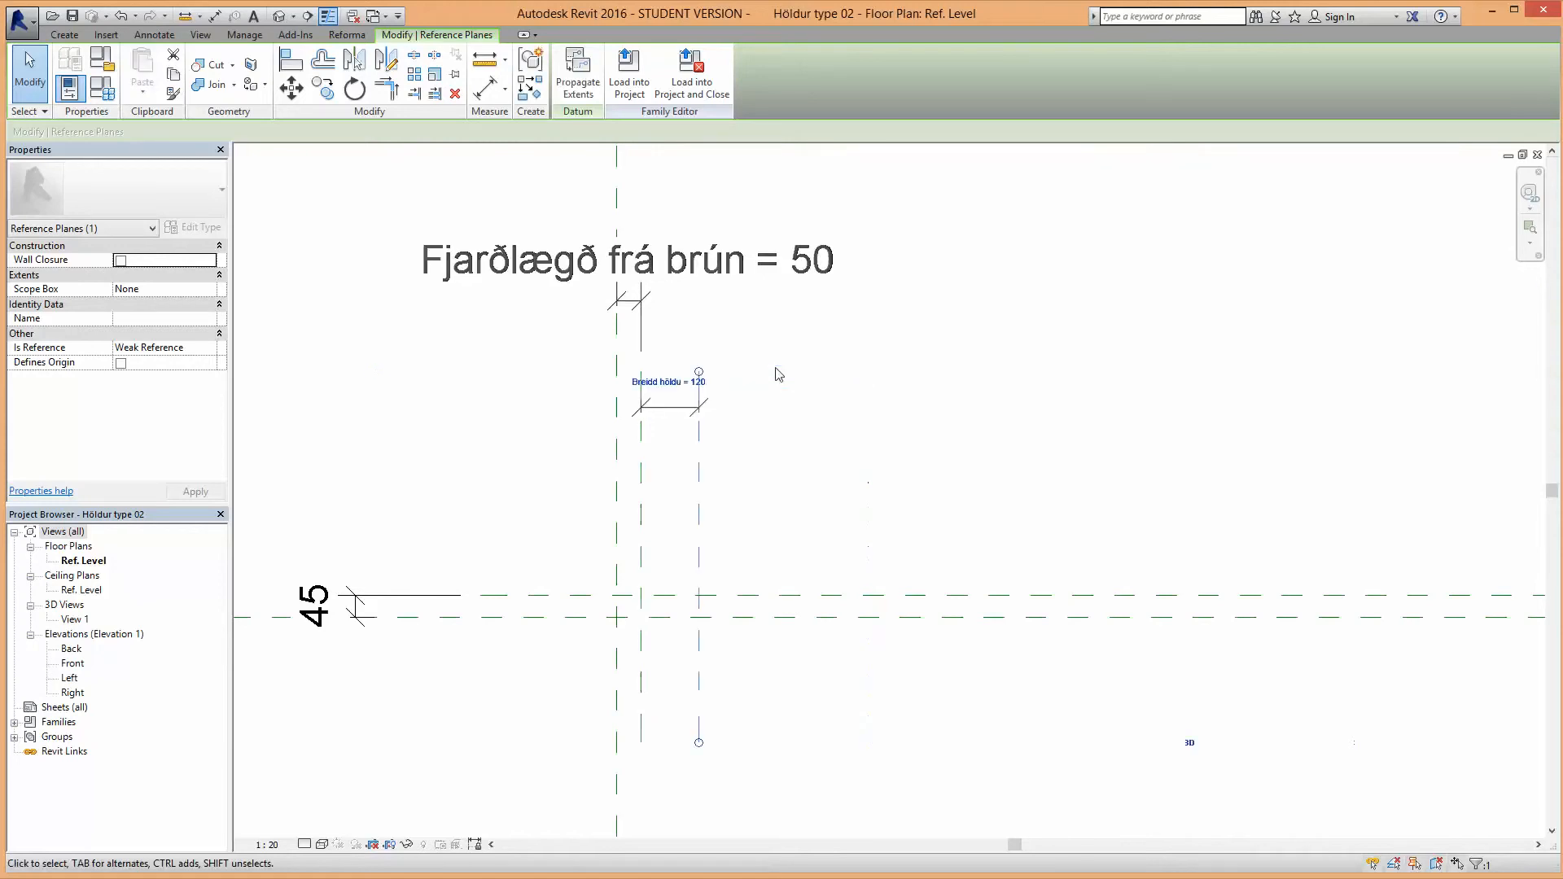
pyautogui.click(759, 516)
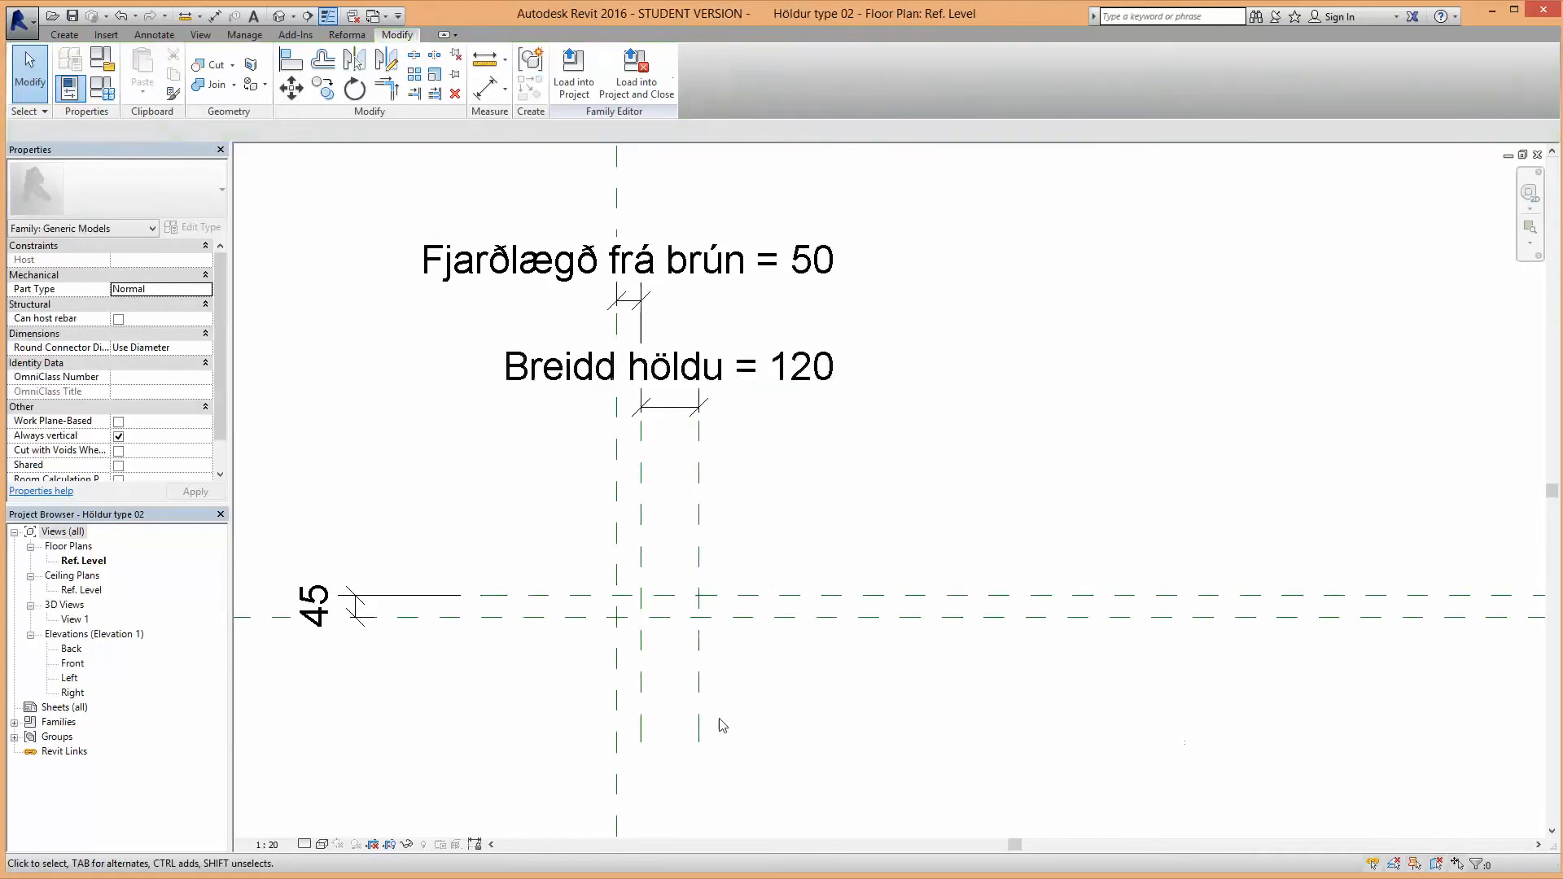
# Step: Start an extrusion, set its work plane to Reference Plane : Center (Front/Back), and open the Back elevation for sketching
pyautogui.scroll(2, 716, 723)
pyautogui.moveTo(457, 675); pyautogui.dragTo(715, 689, button='middle')
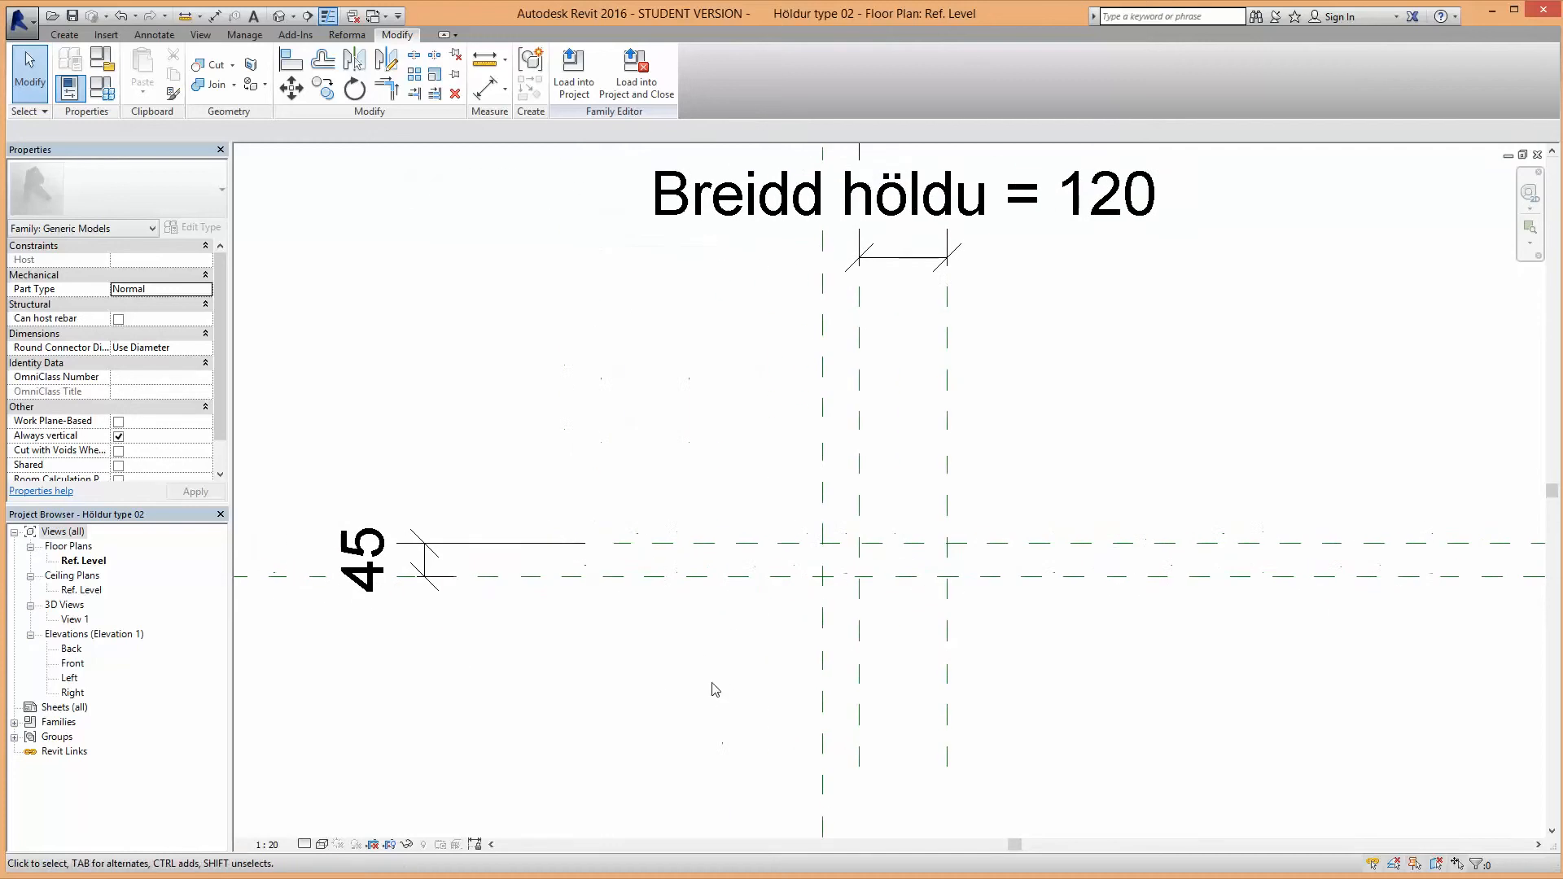
pyautogui.click(64, 35)
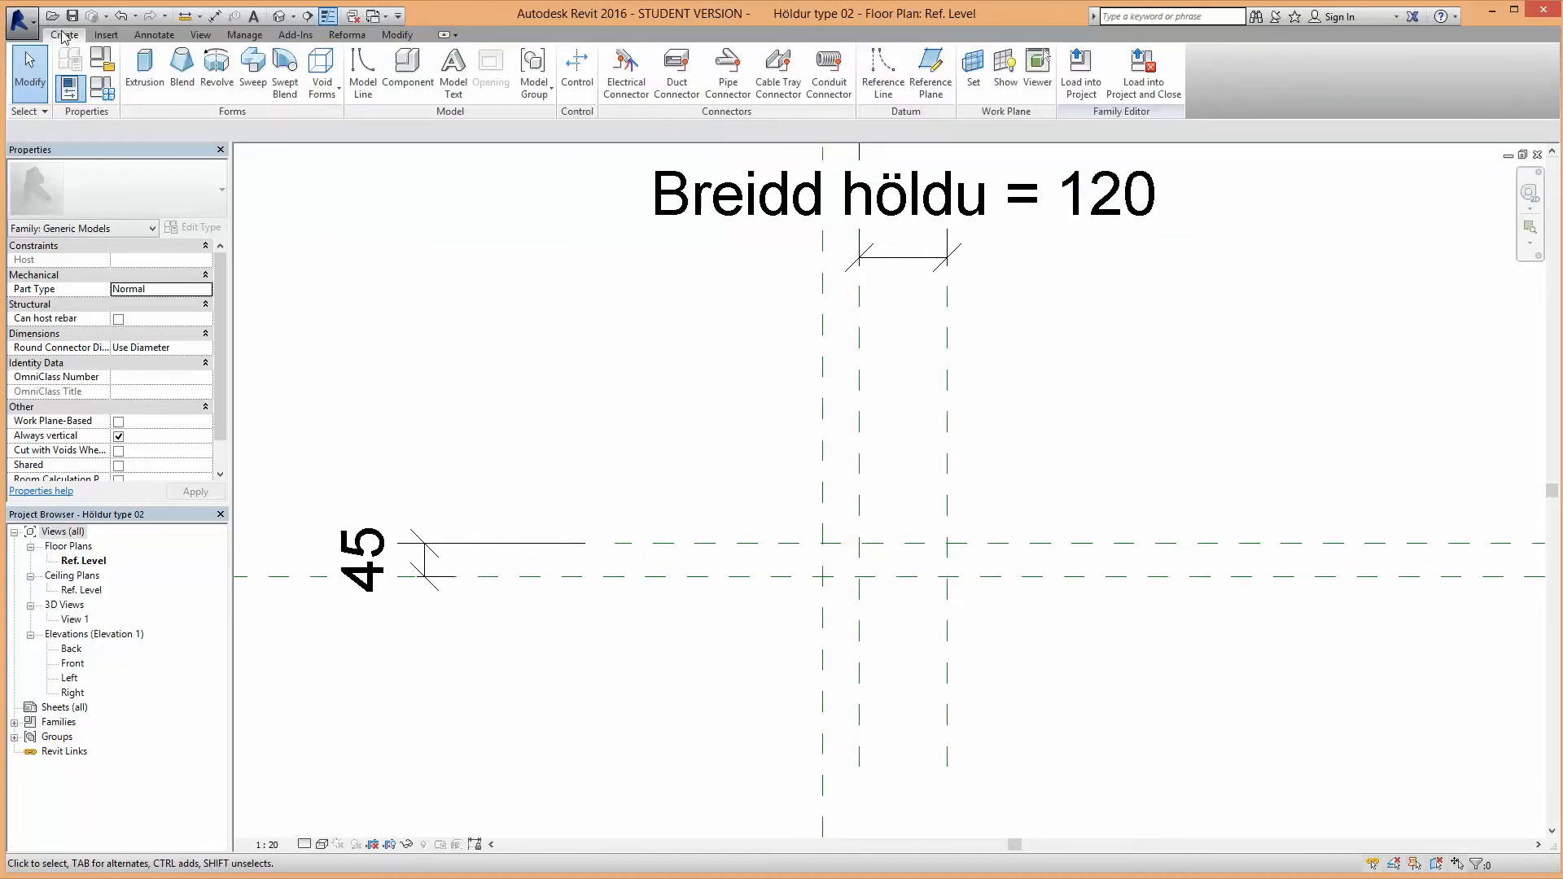
pyautogui.click(145, 78)
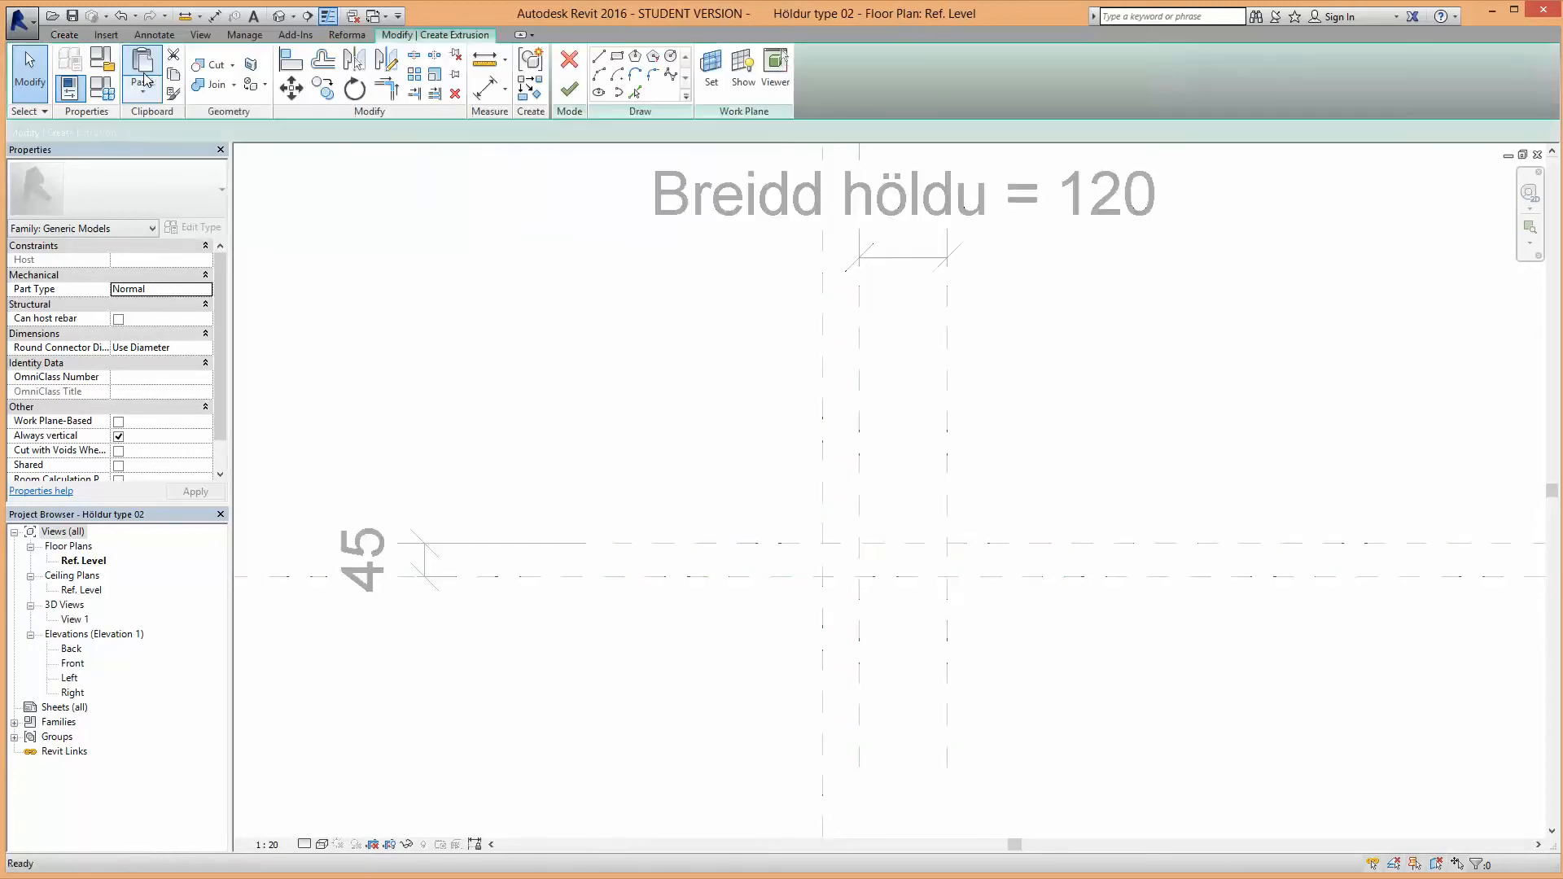
pyautogui.click(716, 75)
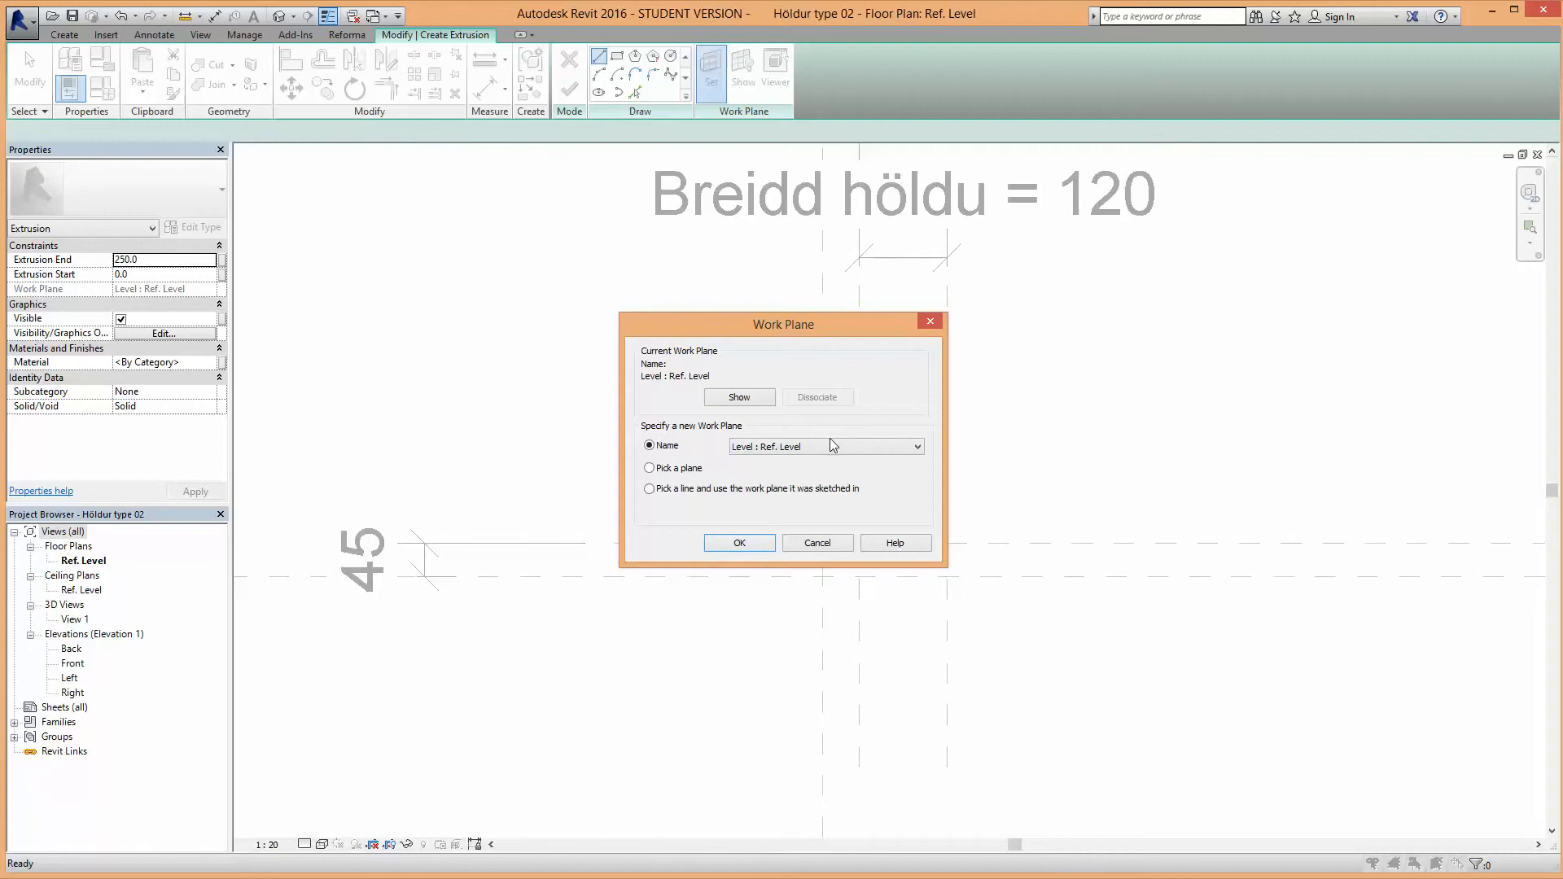
pyautogui.click(833, 447)
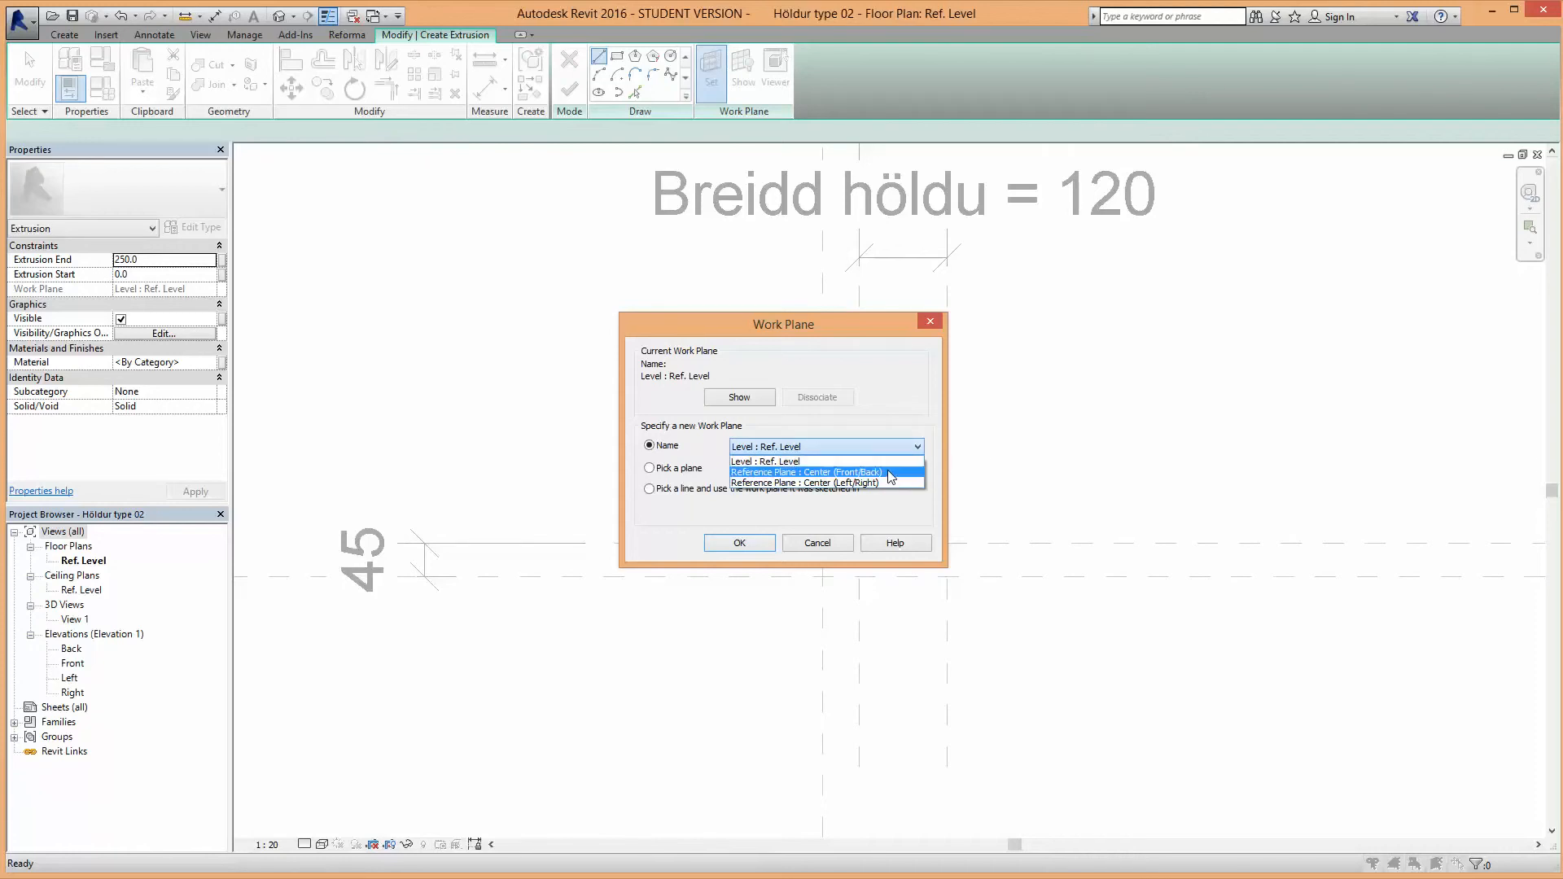
pyautogui.click(891, 475)
pyautogui.click(735, 547)
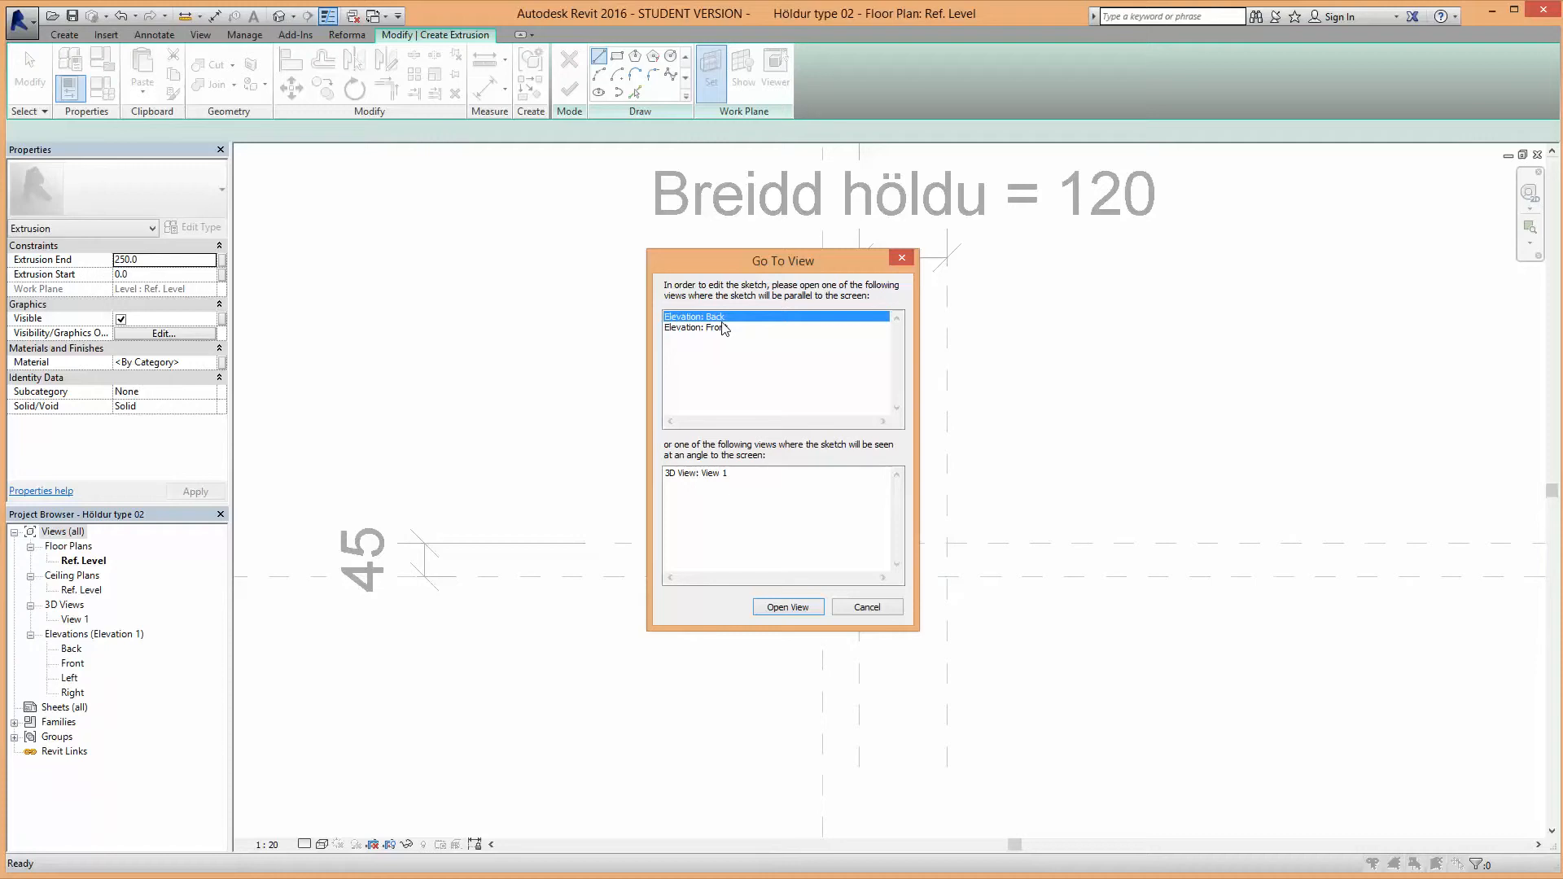
pyautogui.click(787, 608)
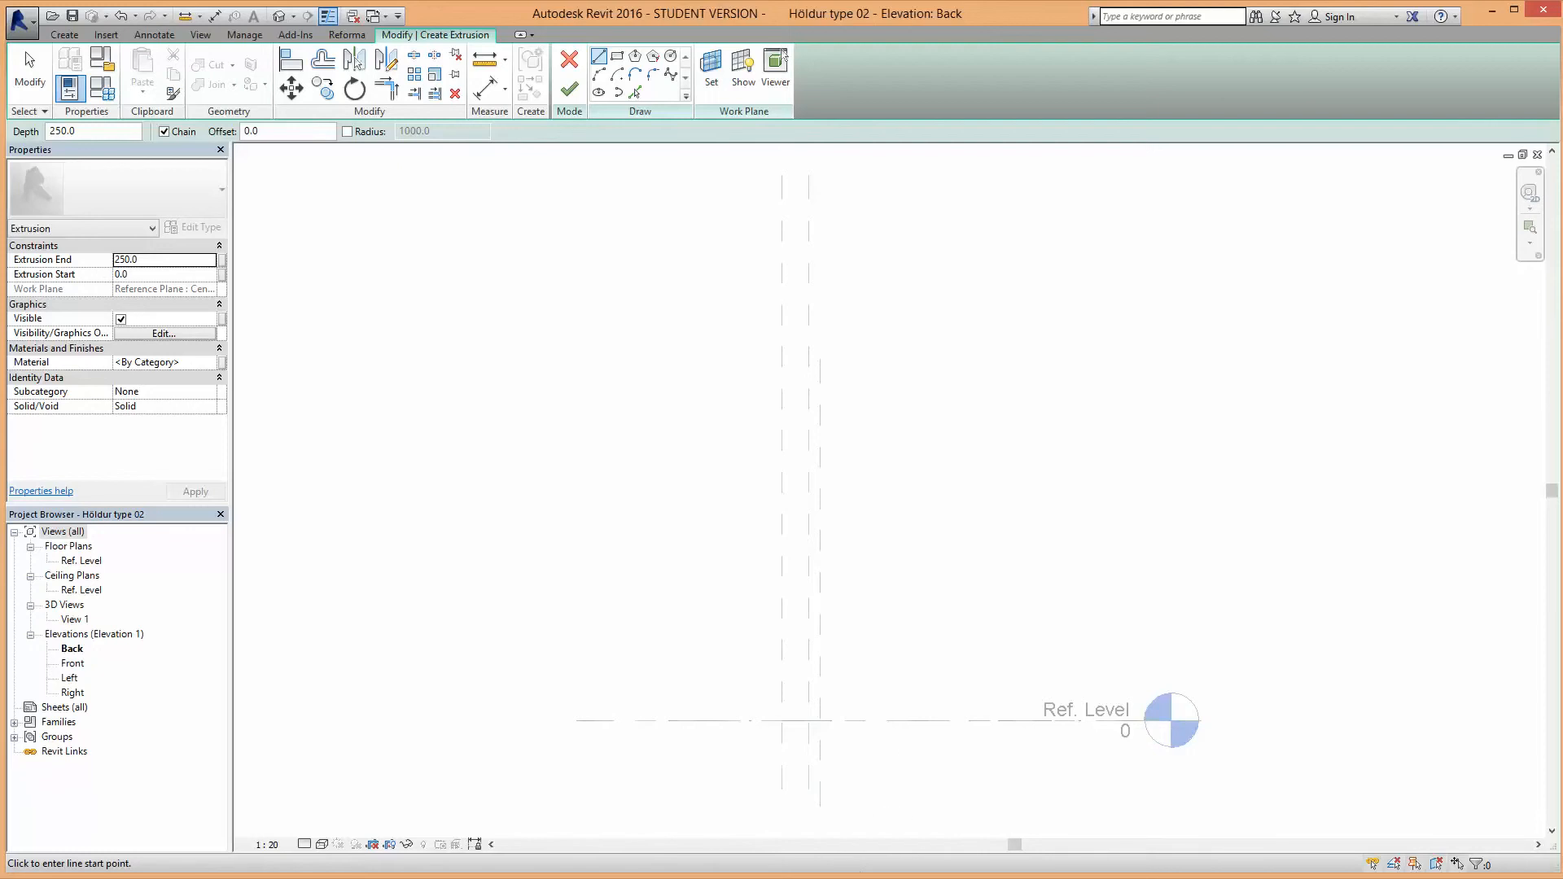
# Step: Quit the empty extrusion sketch and discard the extrusion
pyautogui.scroll(5, 820, 753)
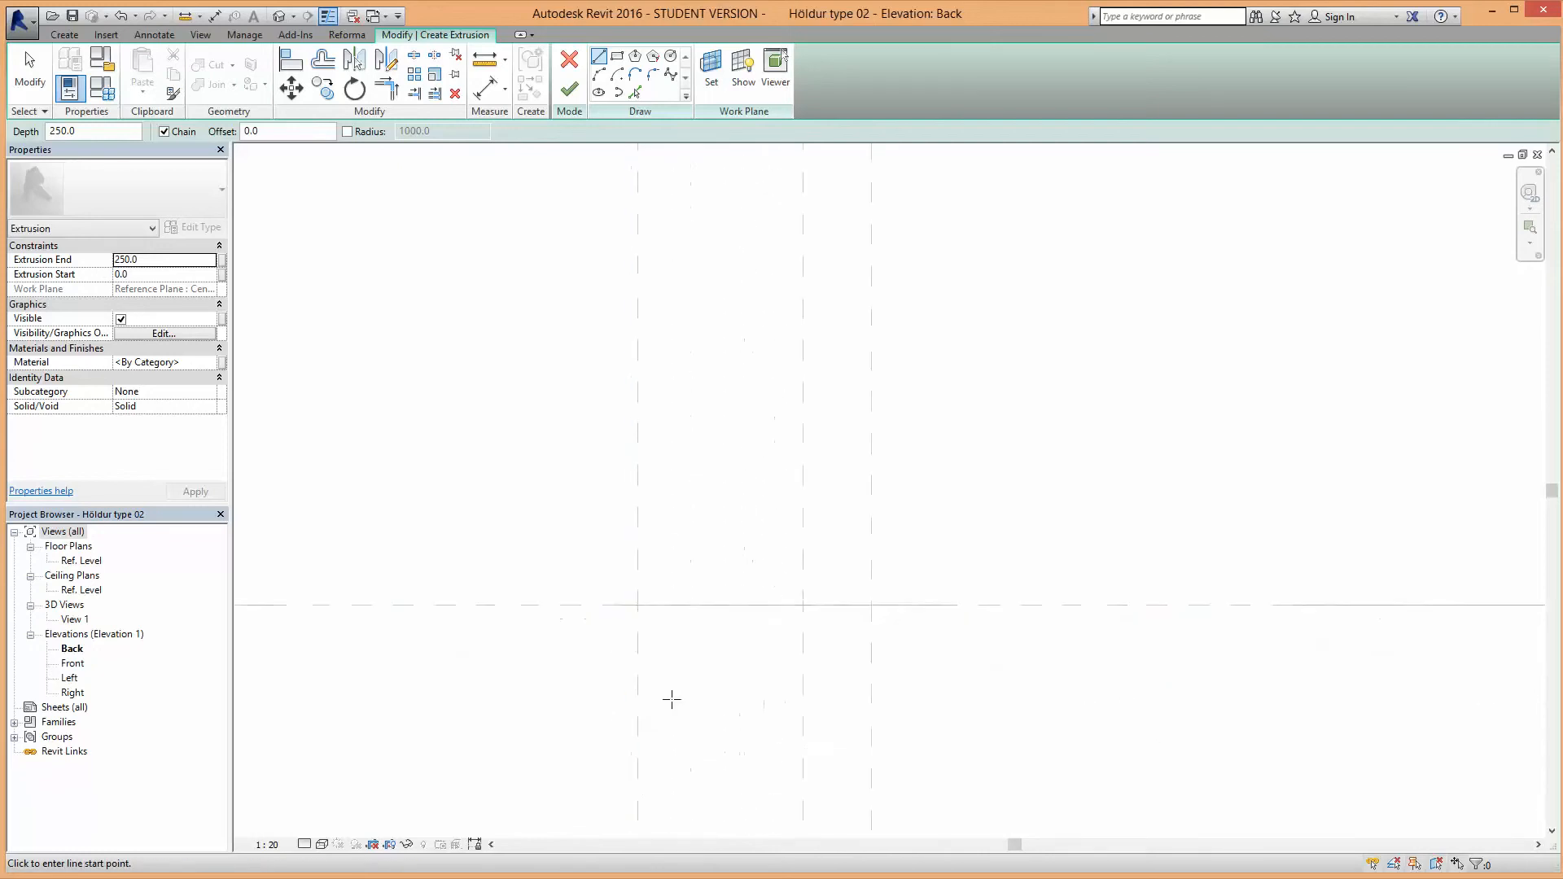
pyautogui.press('Escape')
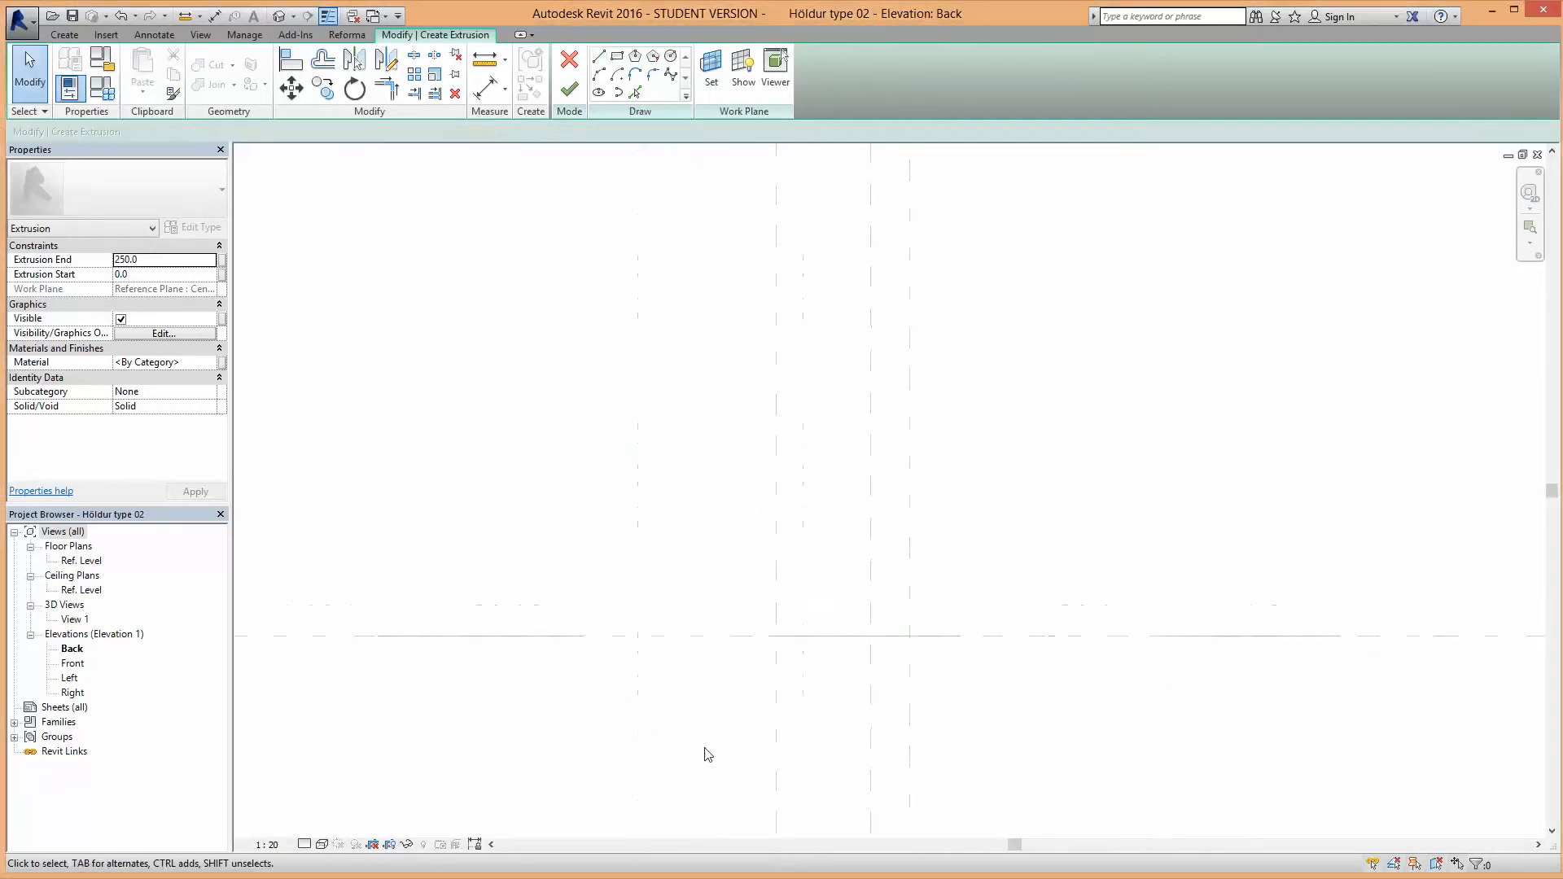
pyautogui.scroll(-3, 743, 733)
pyautogui.scroll(-2, 843, 737)
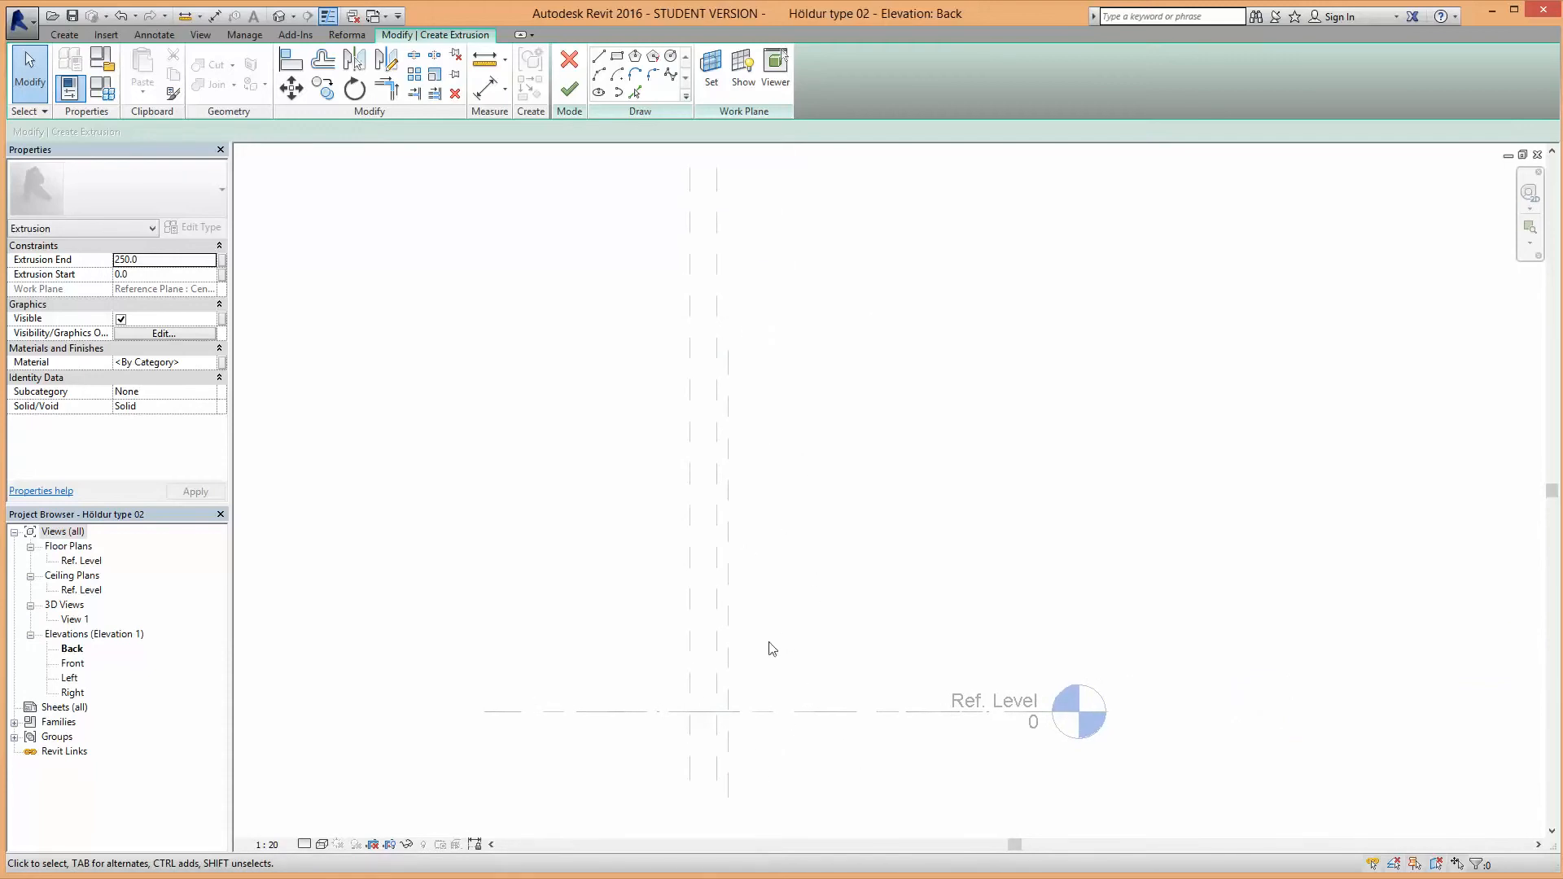
pyautogui.click(569, 89)
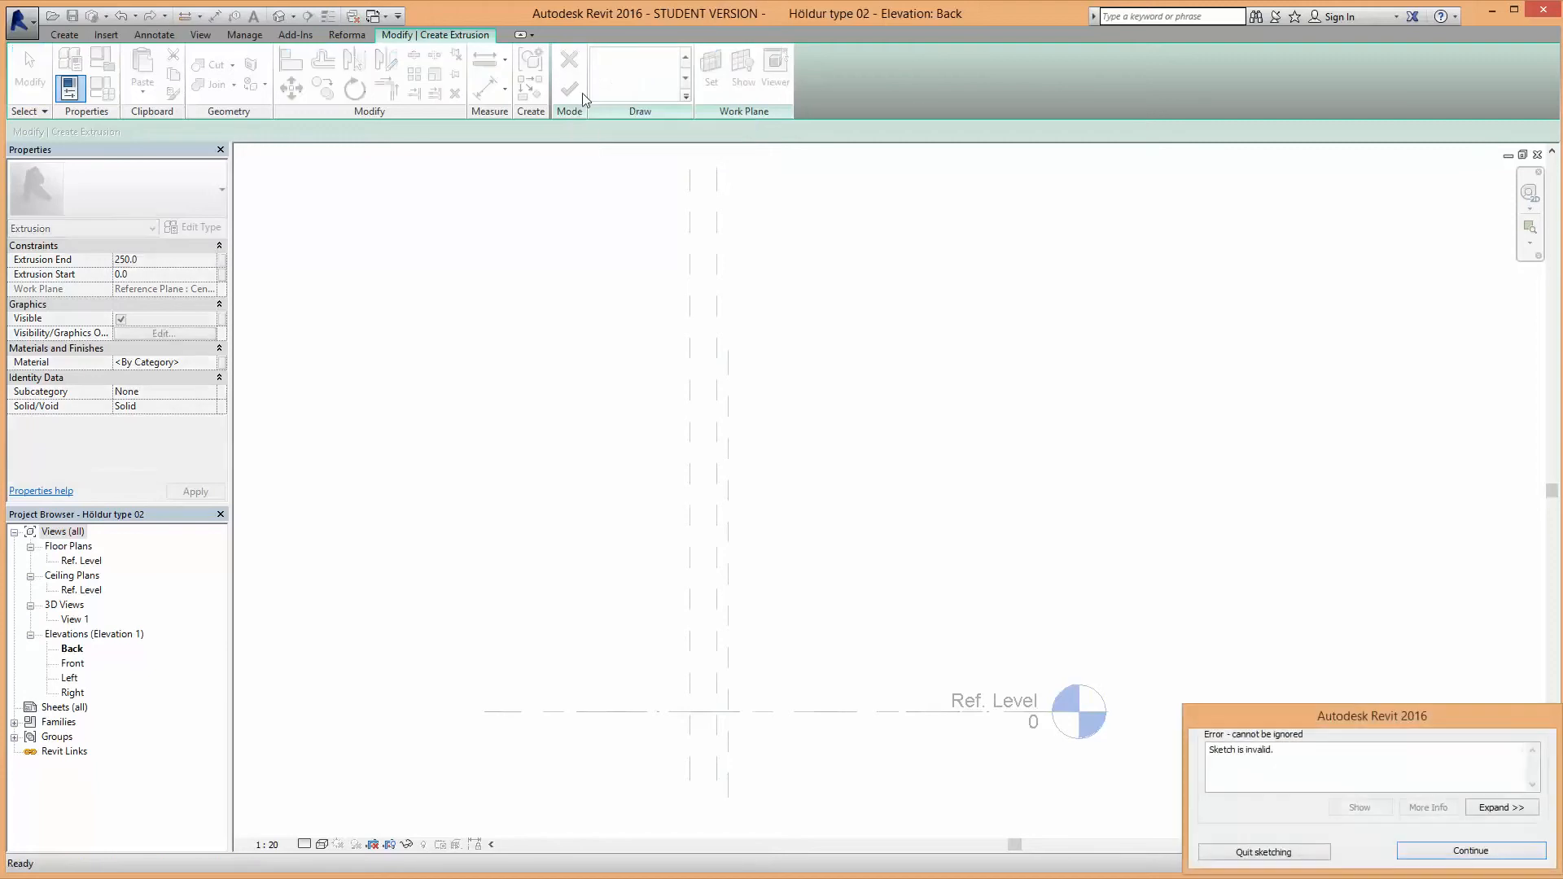
pyautogui.click(1282, 855)
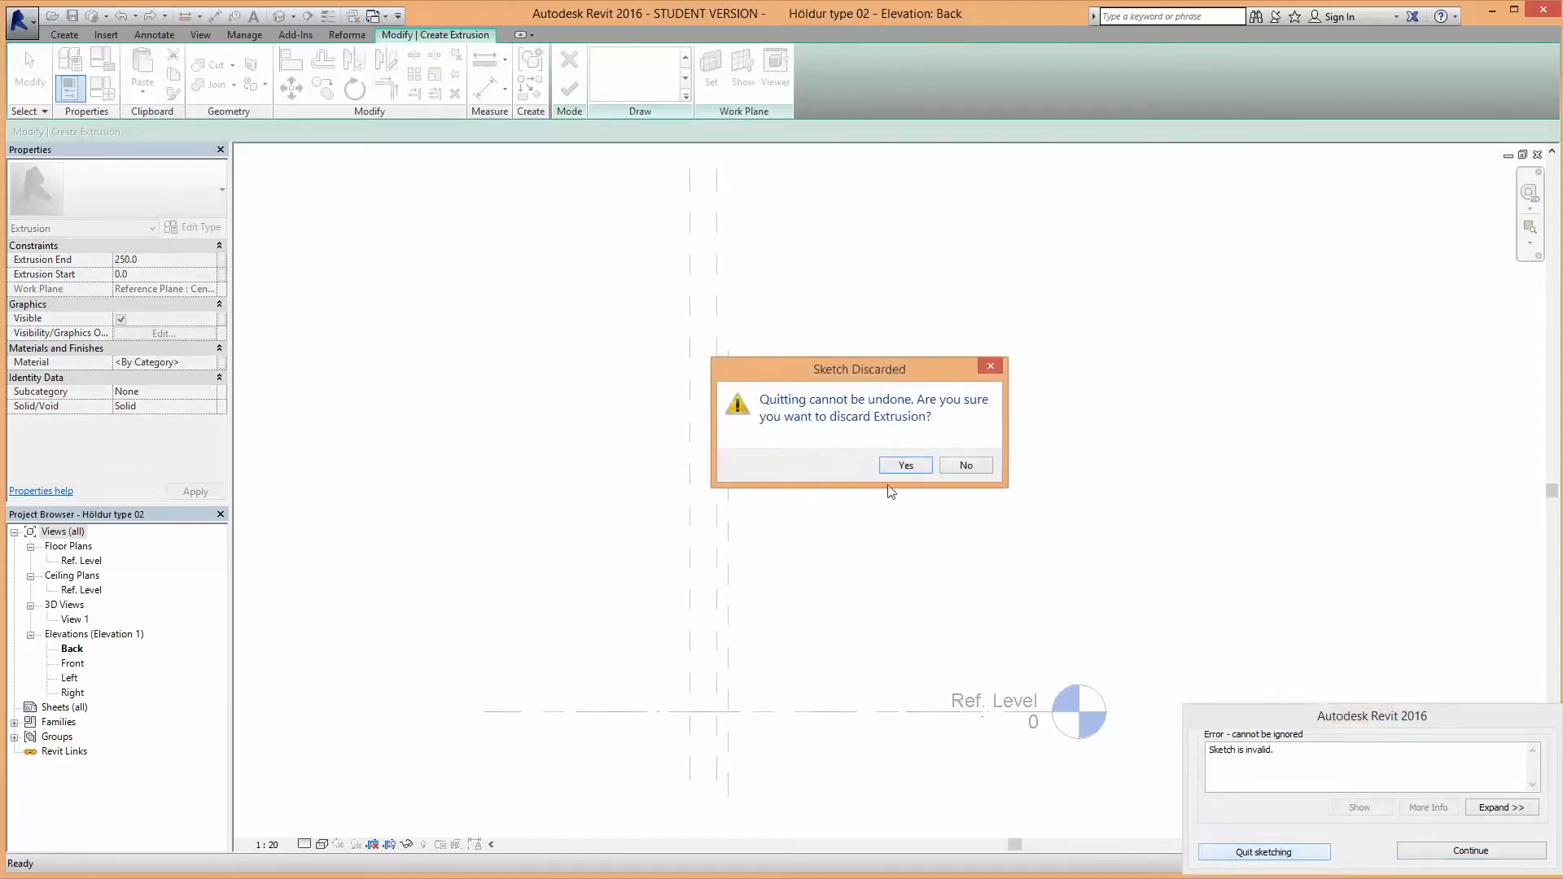
pyautogui.click(906, 472)
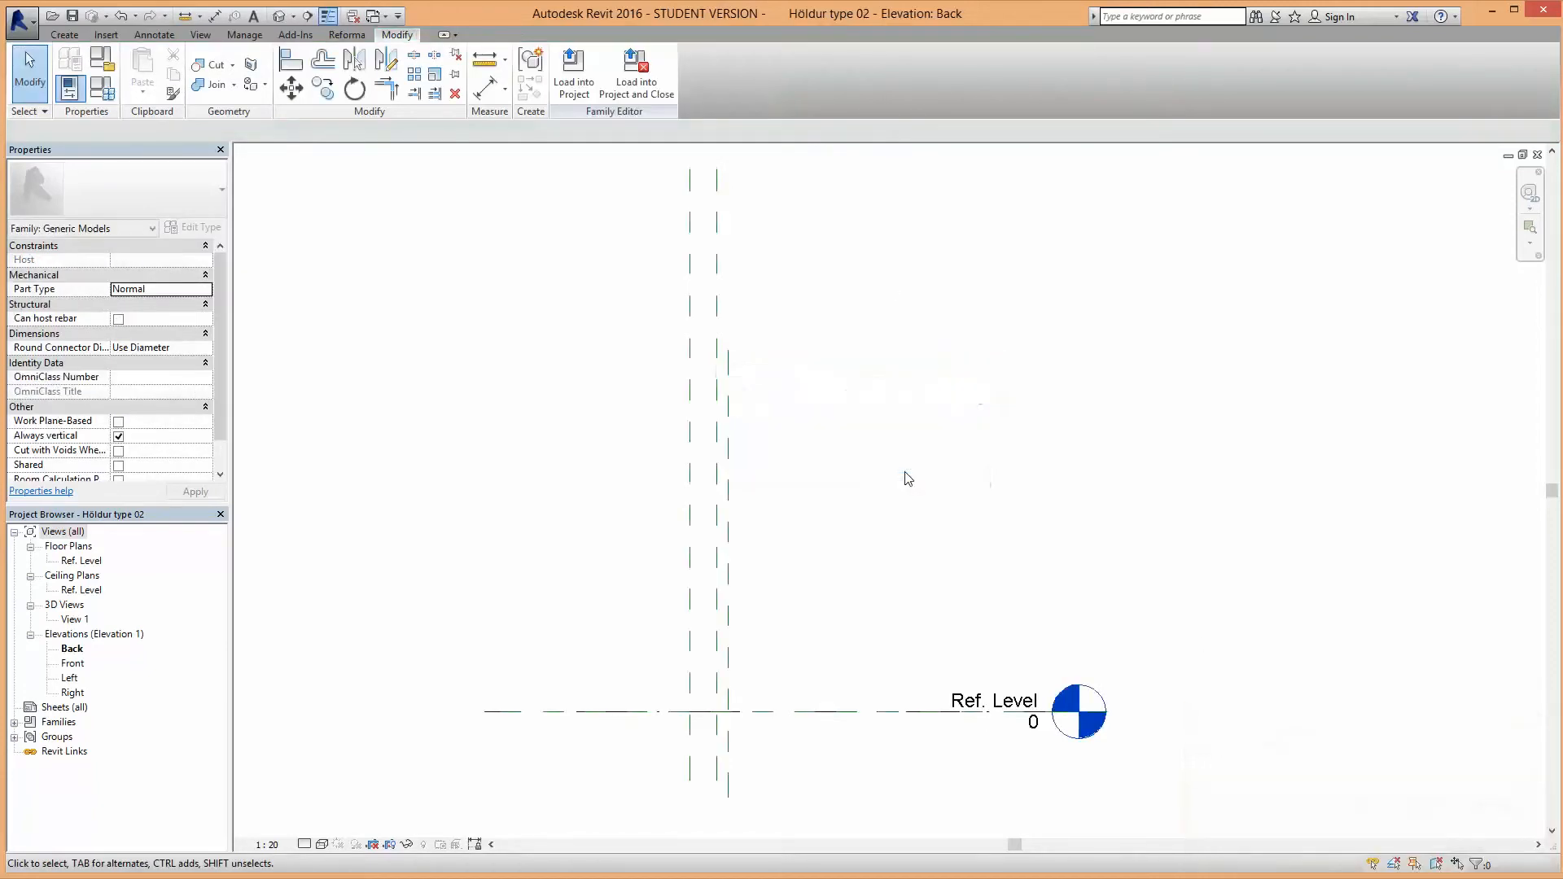
# Step: Draw a horizontal reference plane about 534 mm above Ref. Level, crossing the three vertical planes in the Back elevation
pyautogui.rightClick(688, 547)
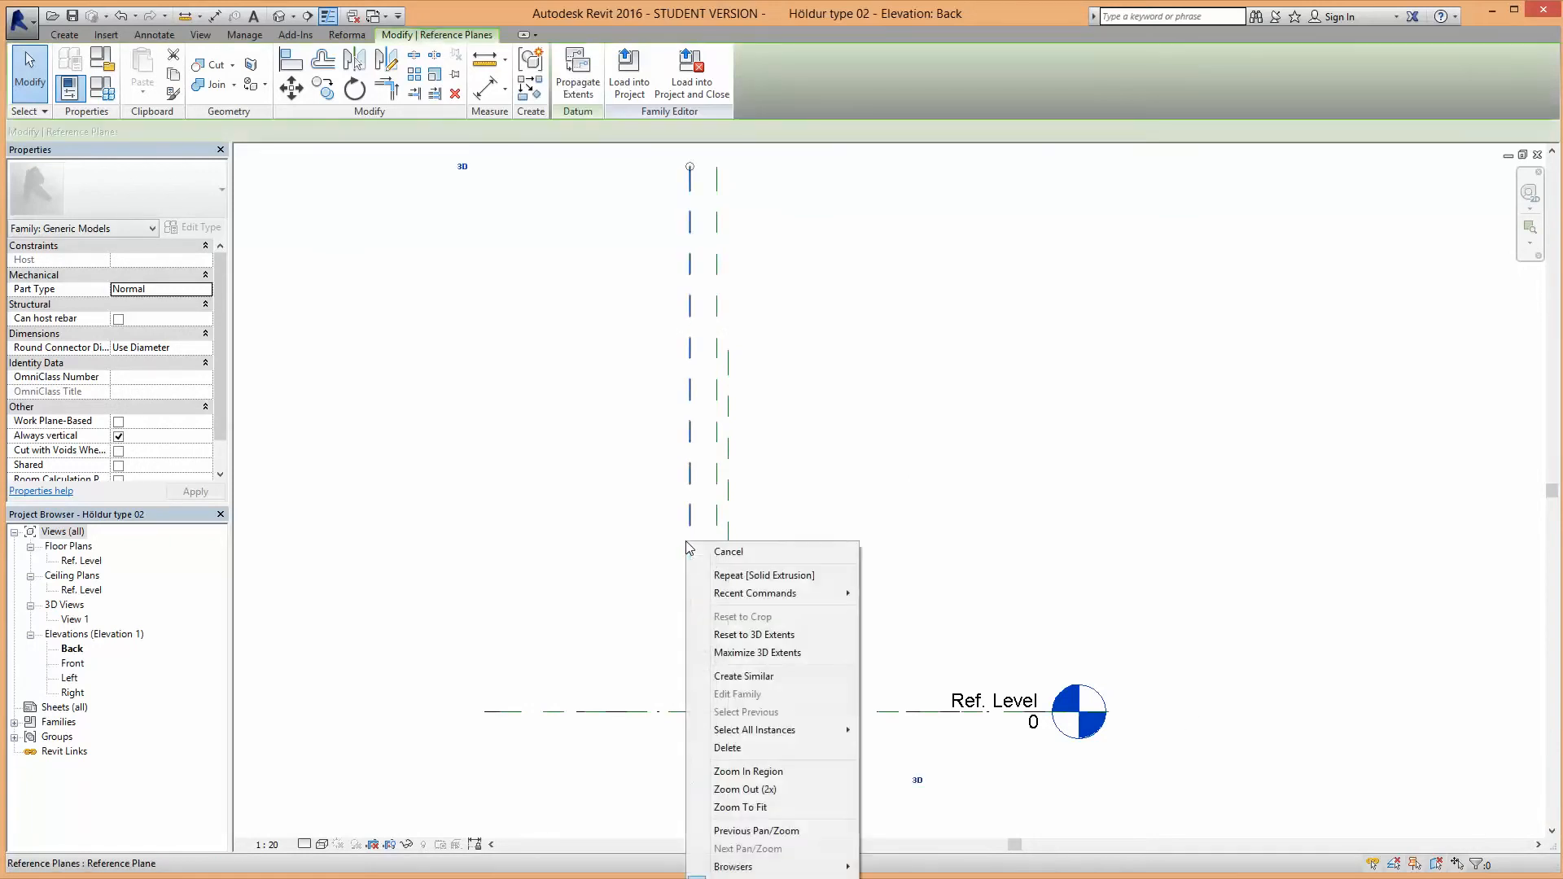
pyautogui.click(763, 677)
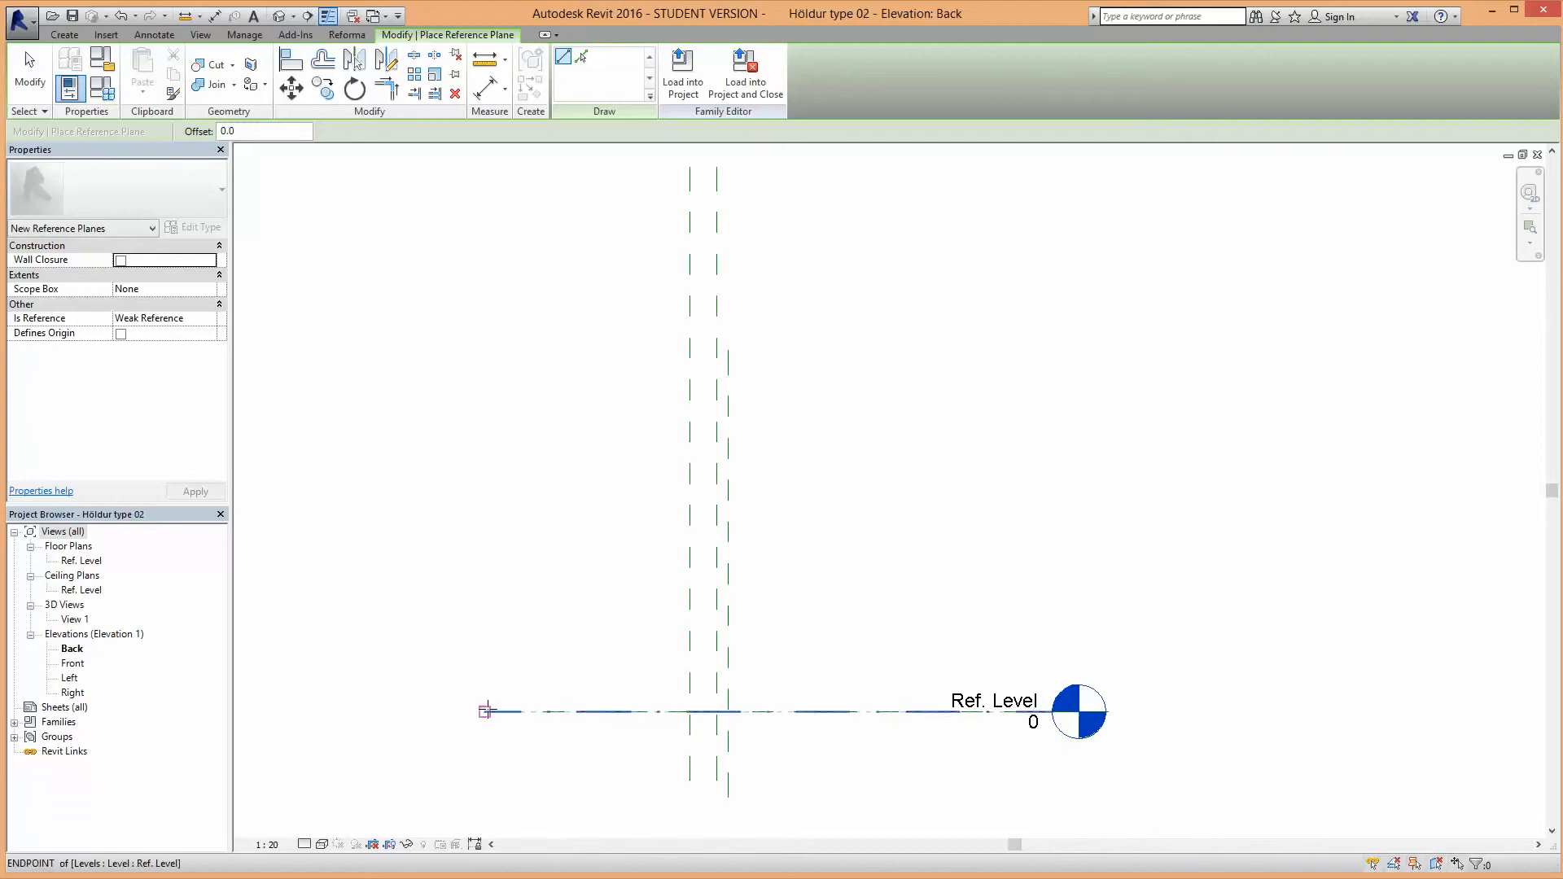
pyautogui.click(472, 591)
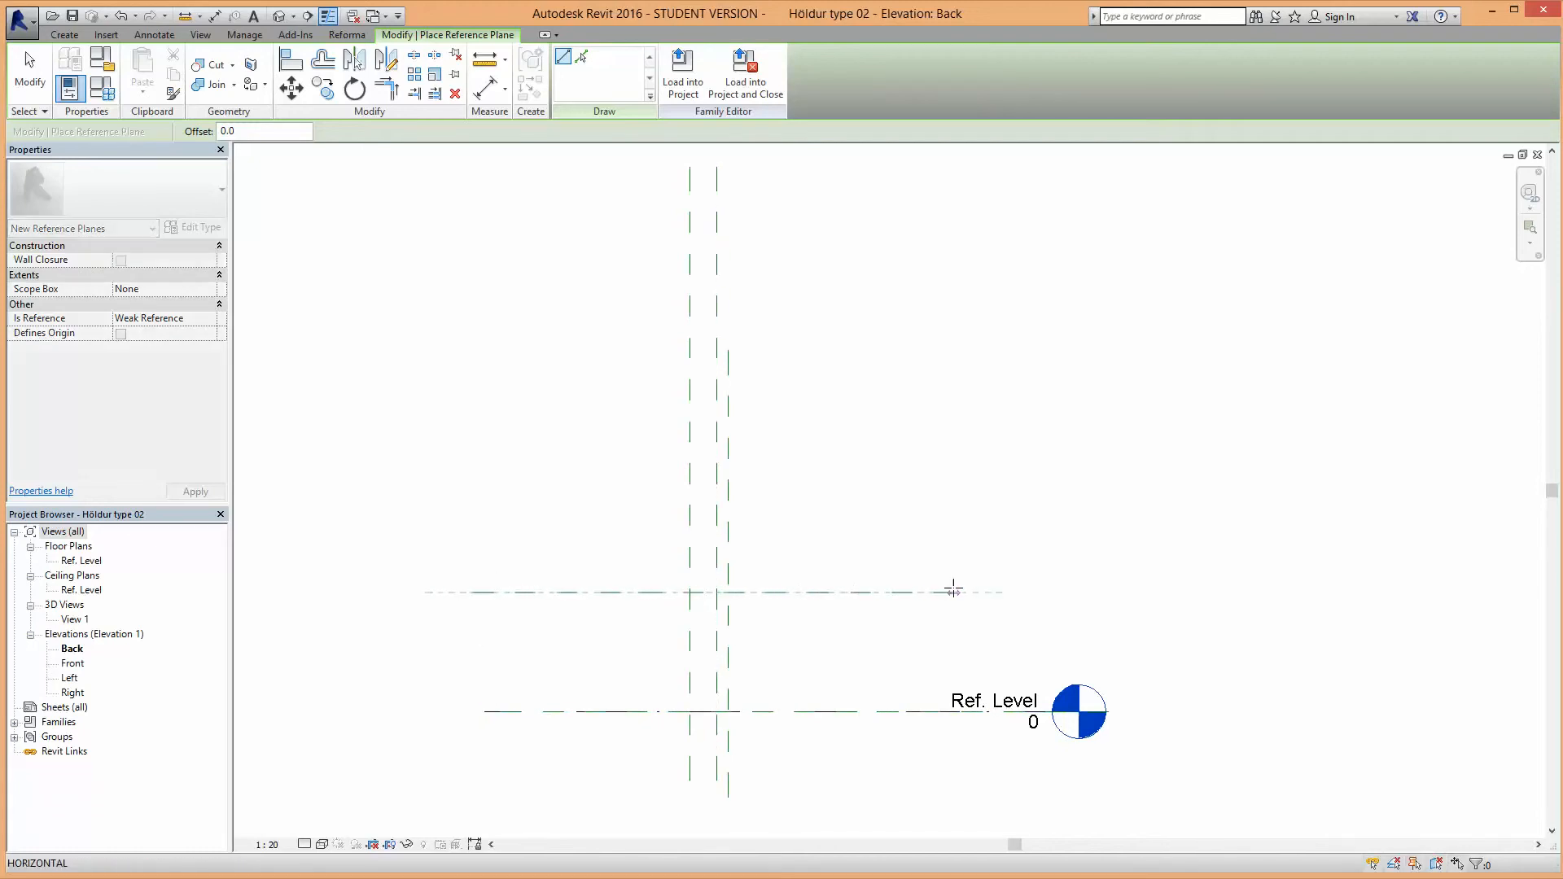
pyautogui.click(952, 592)
pyautogui.click(46, 87)
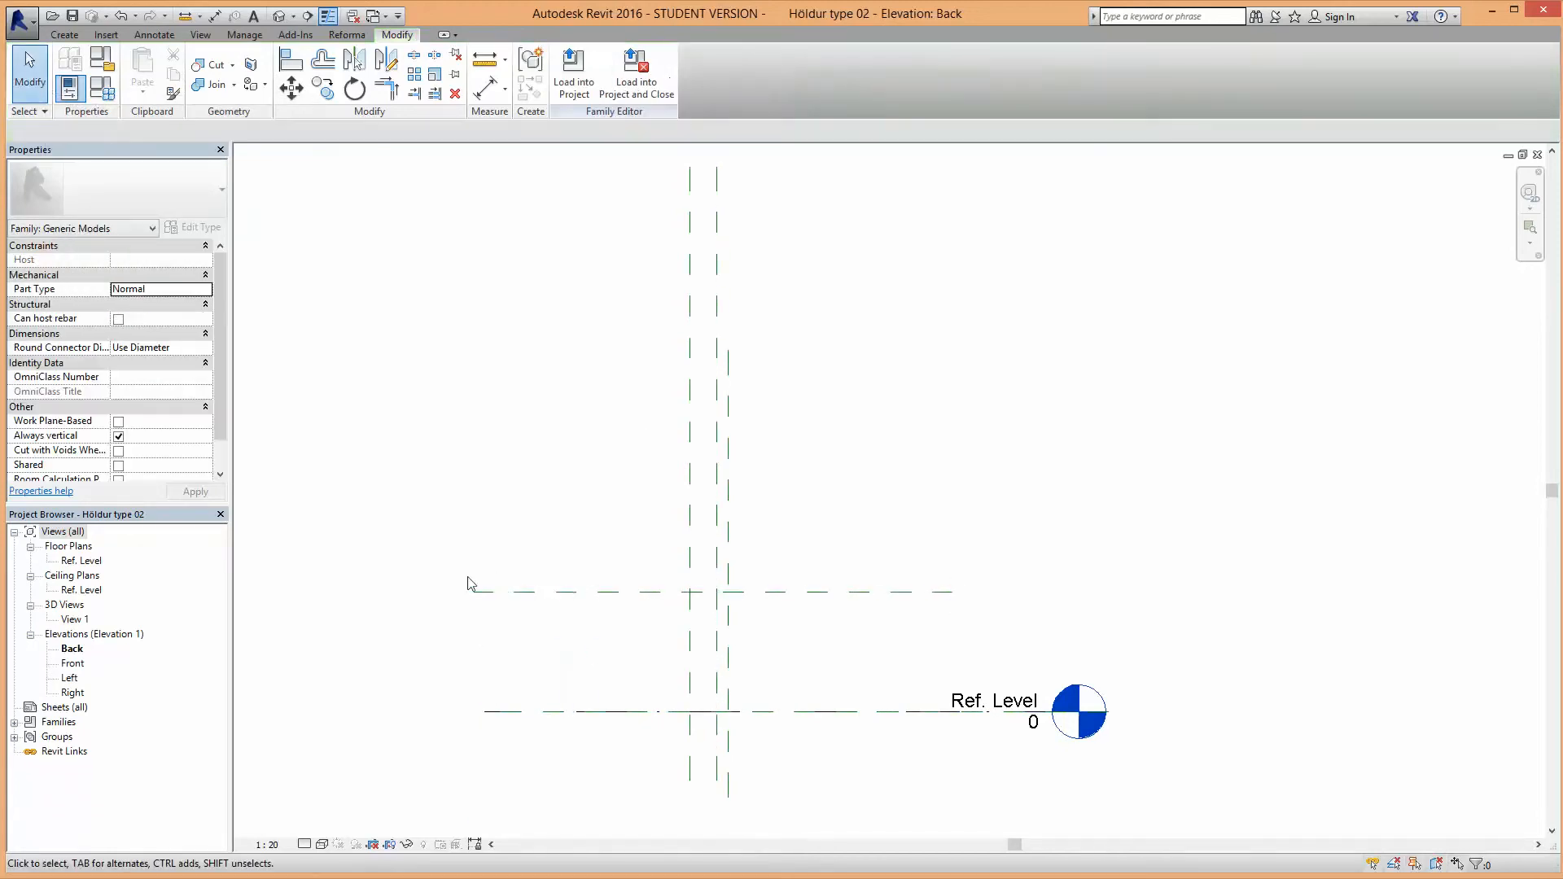
# Step: Place an aligned dimension between the new horizontal reference plane and Ref. Level
pyautogui.click(534, 593)
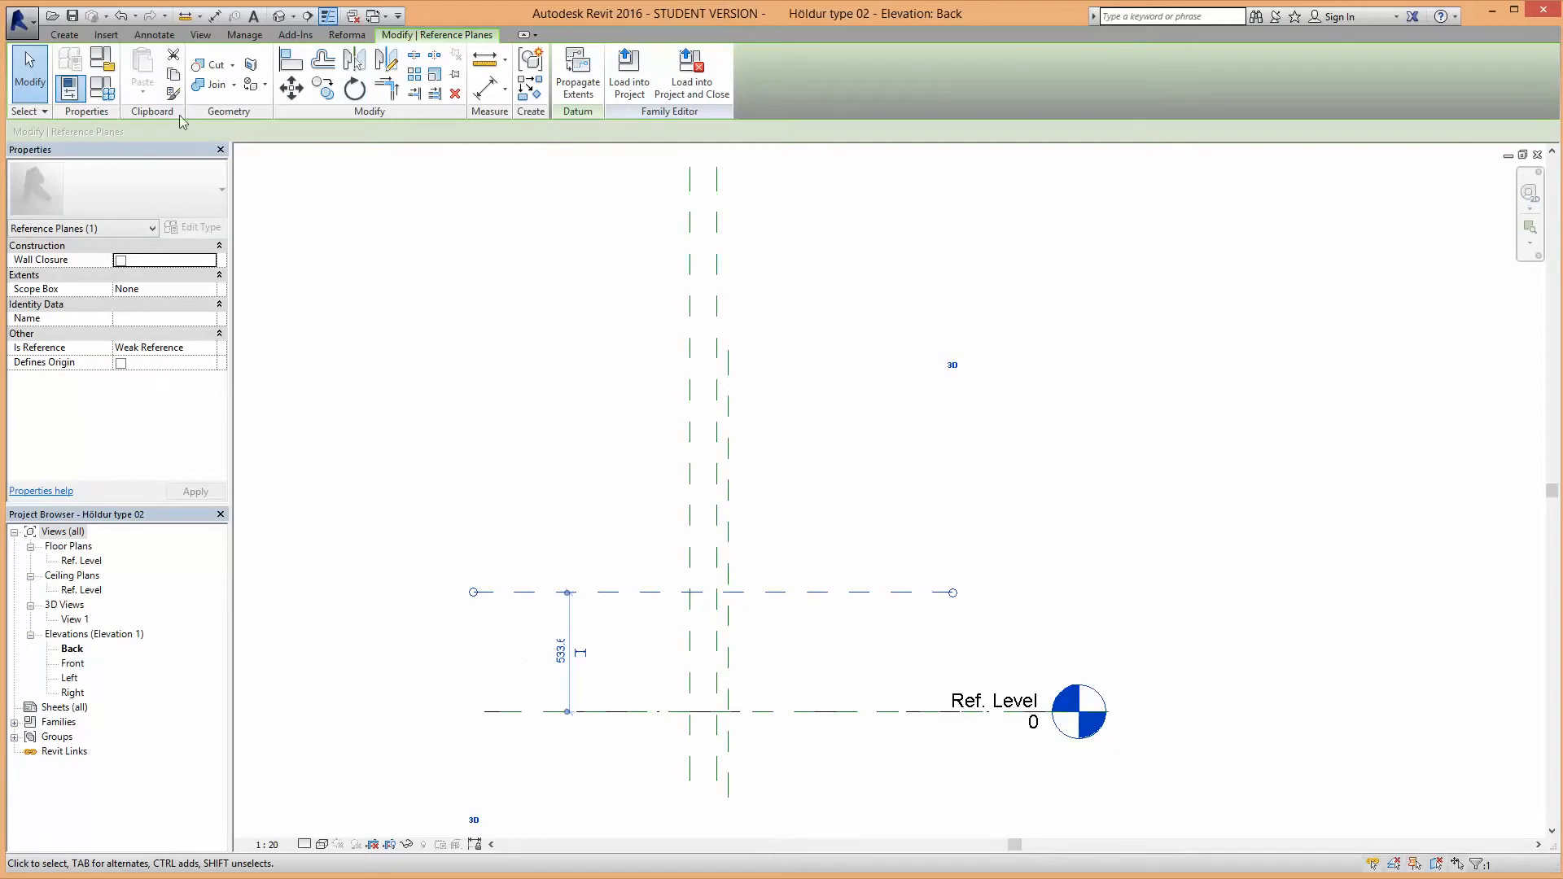
pyautogui.click(214, 15)
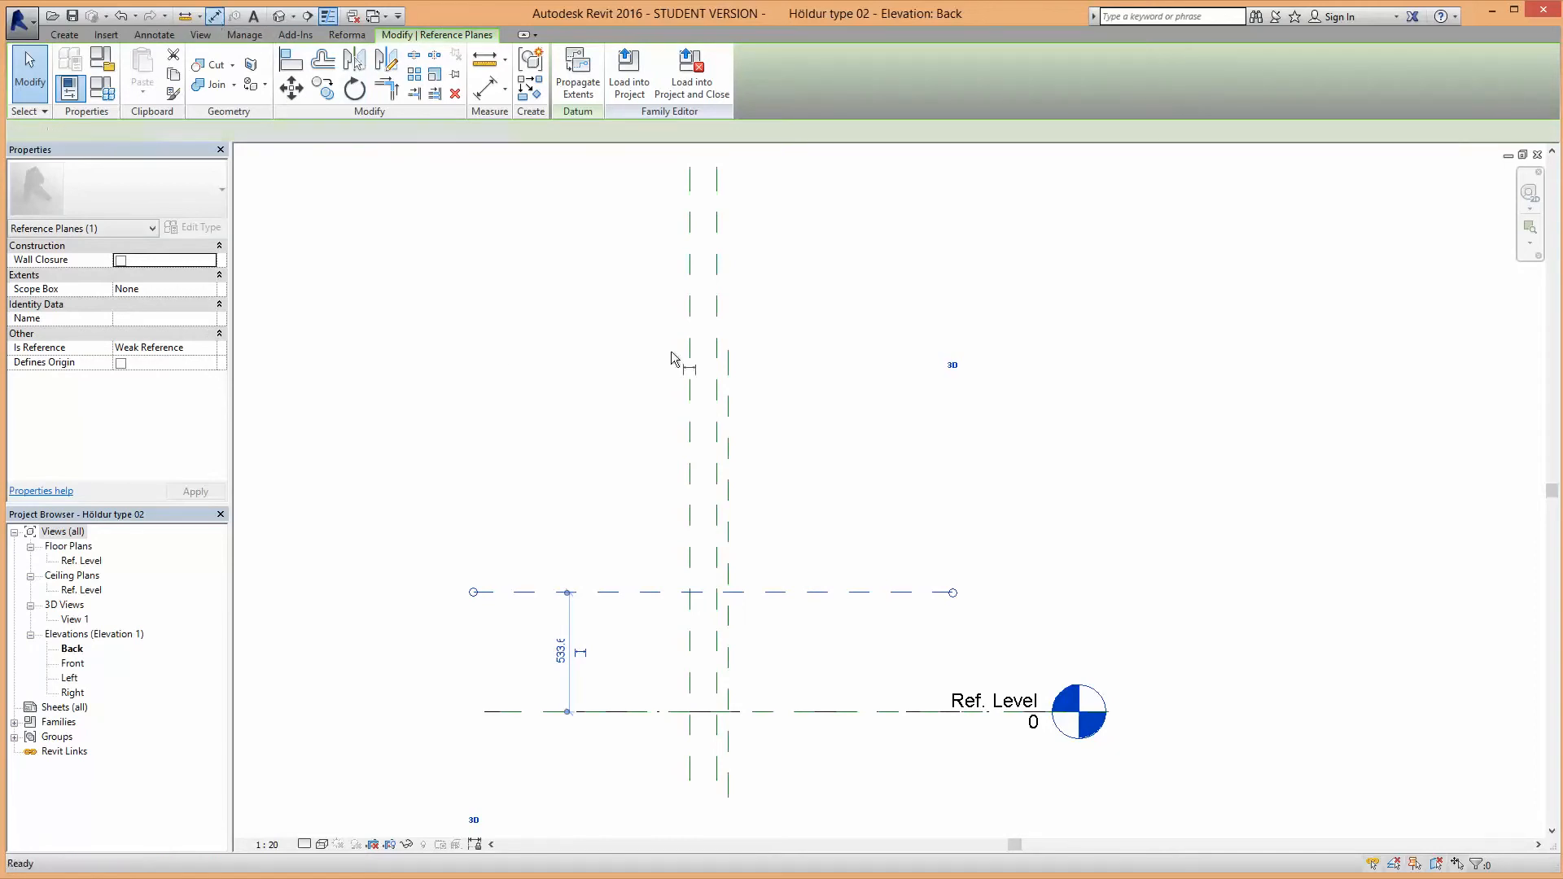
pyautogui.click(881, 592)
pyautogui.click(893, 712)
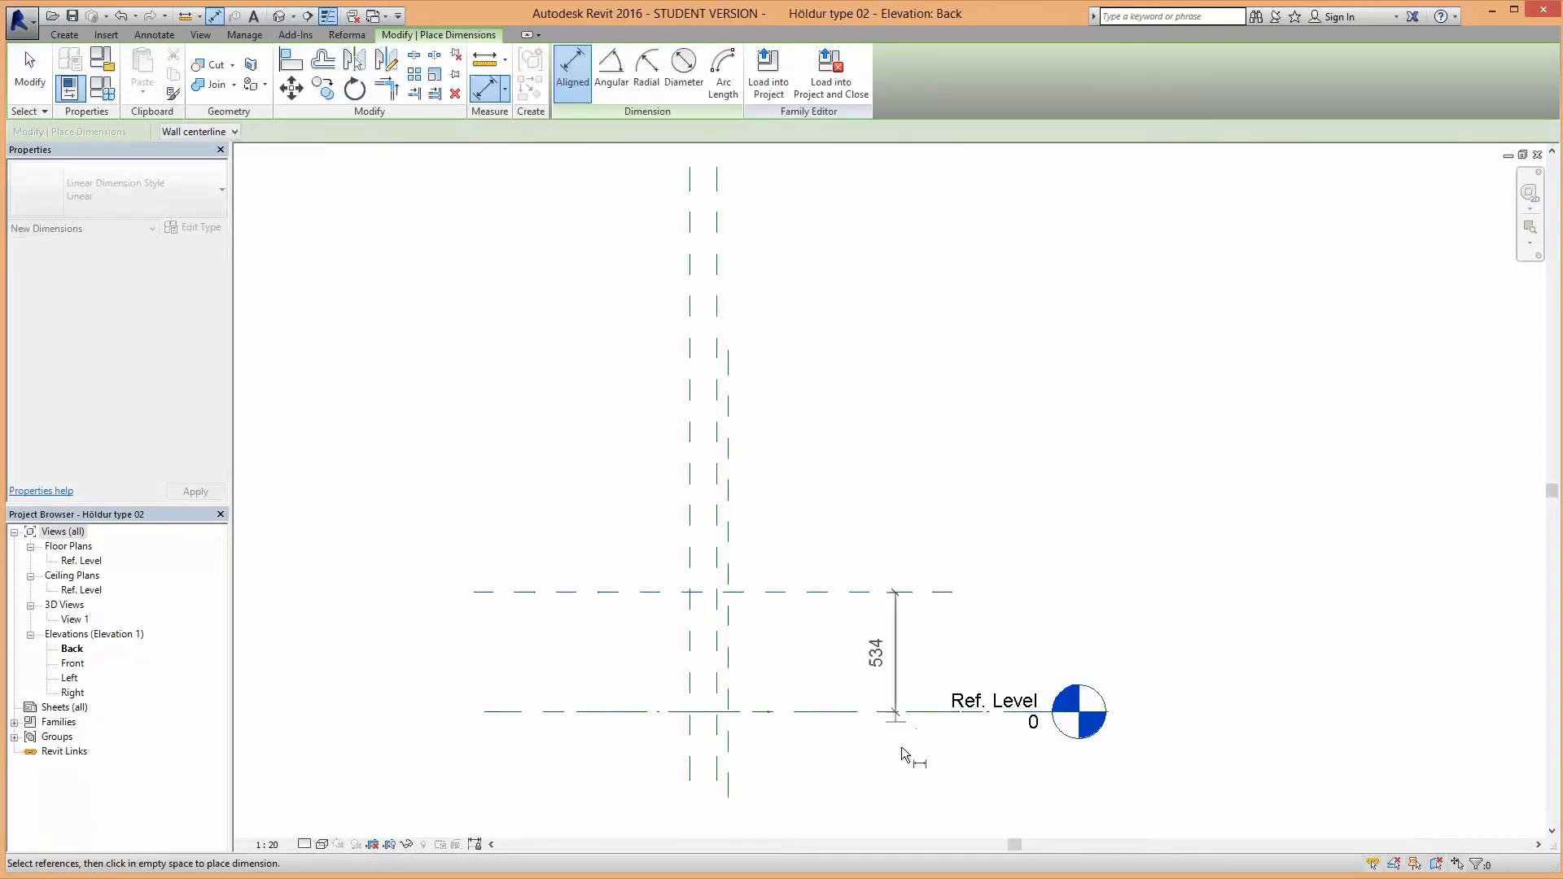
pyautogui.click(909, 651)
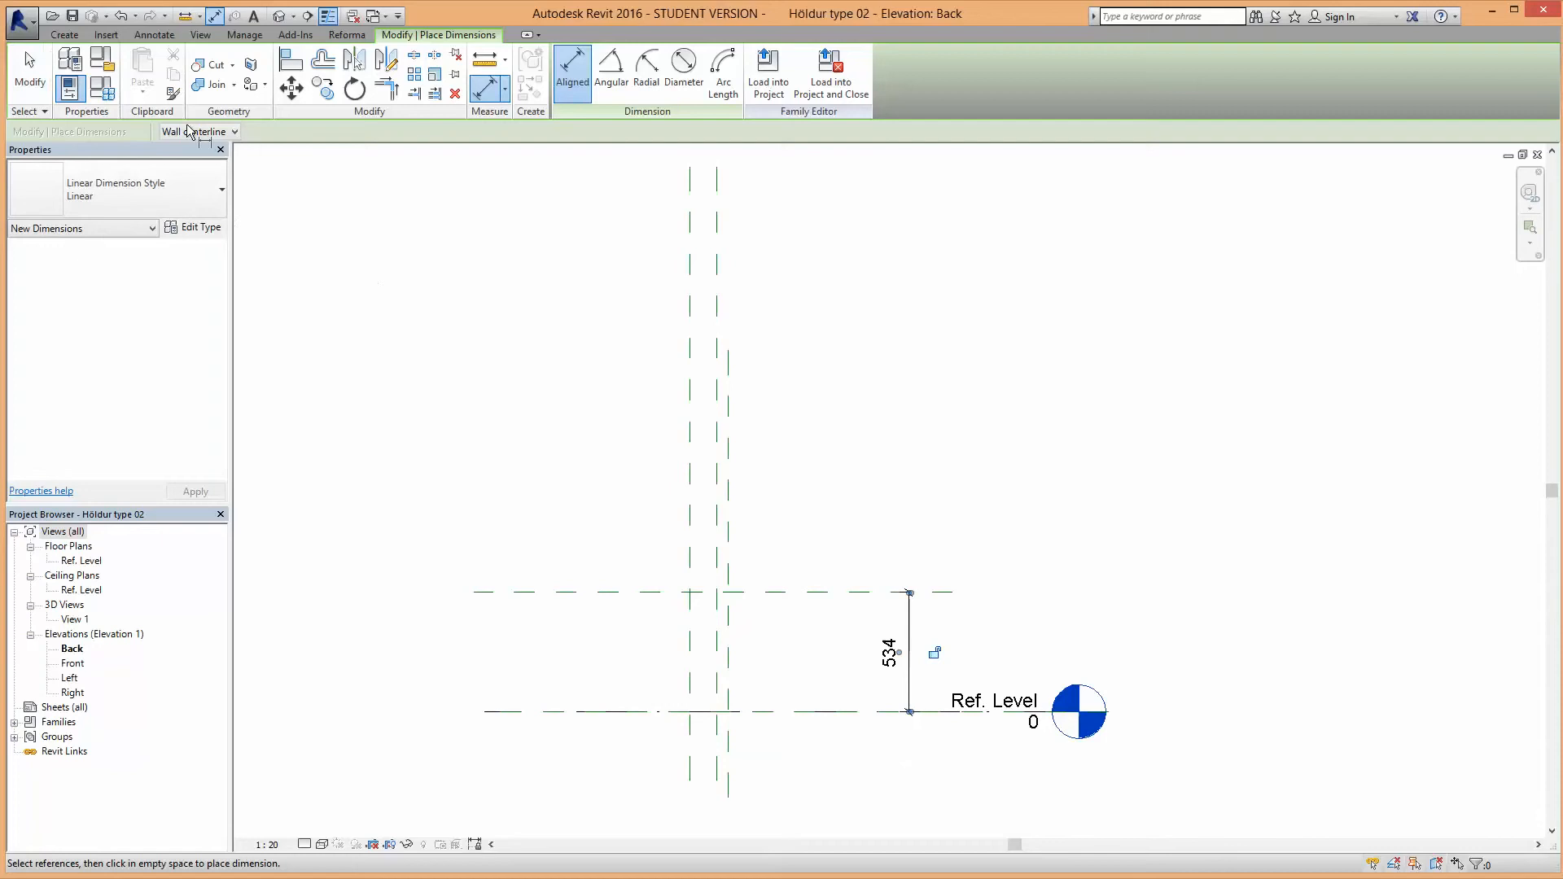
pyautogui.click(30, 72)
# Step: Label the height dimension above Ref. Level with a new family type parameter named Hæð höldu frá gólfi
pyautogui.click(910, 665)
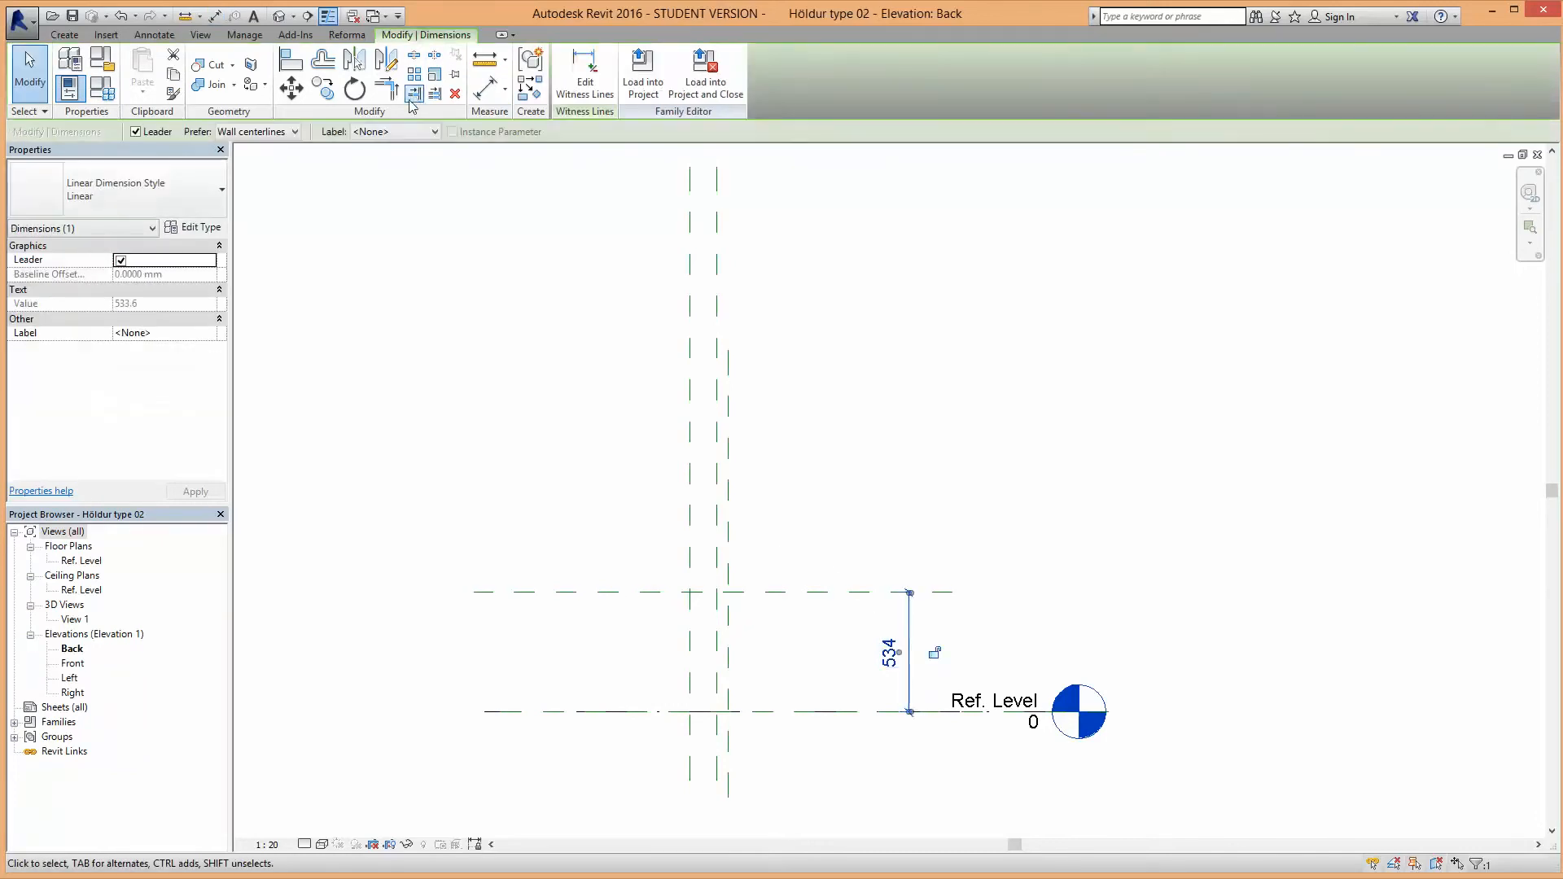
pyautogui.click(404, 131)
pyautogui.click(404, 161)
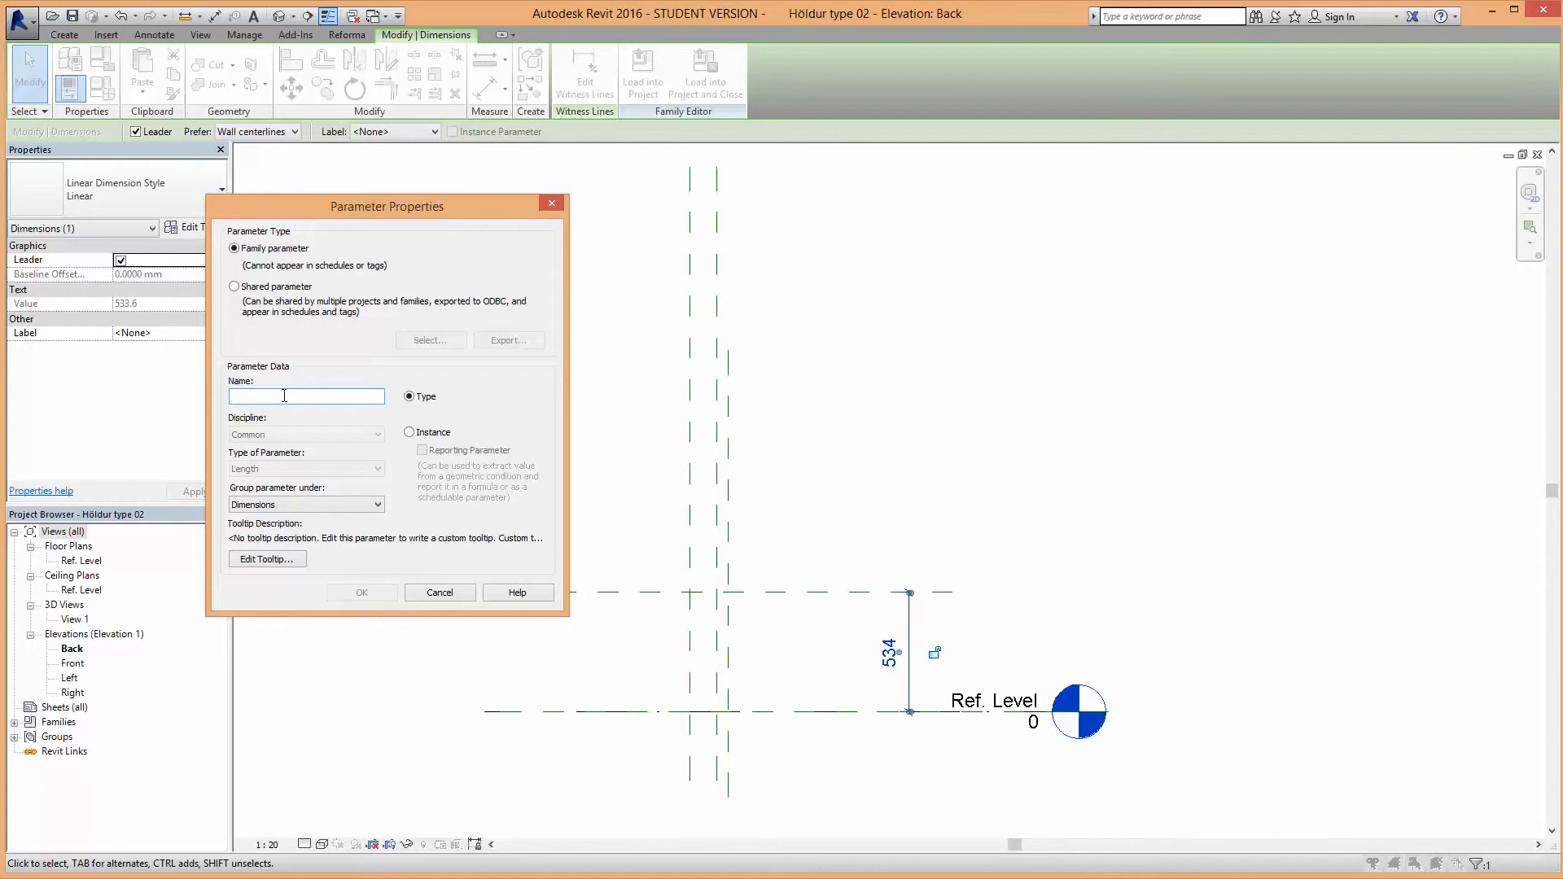
pyautogui.write('Hæð höldu frá gólfi')
pyautogui.click(361, 592)
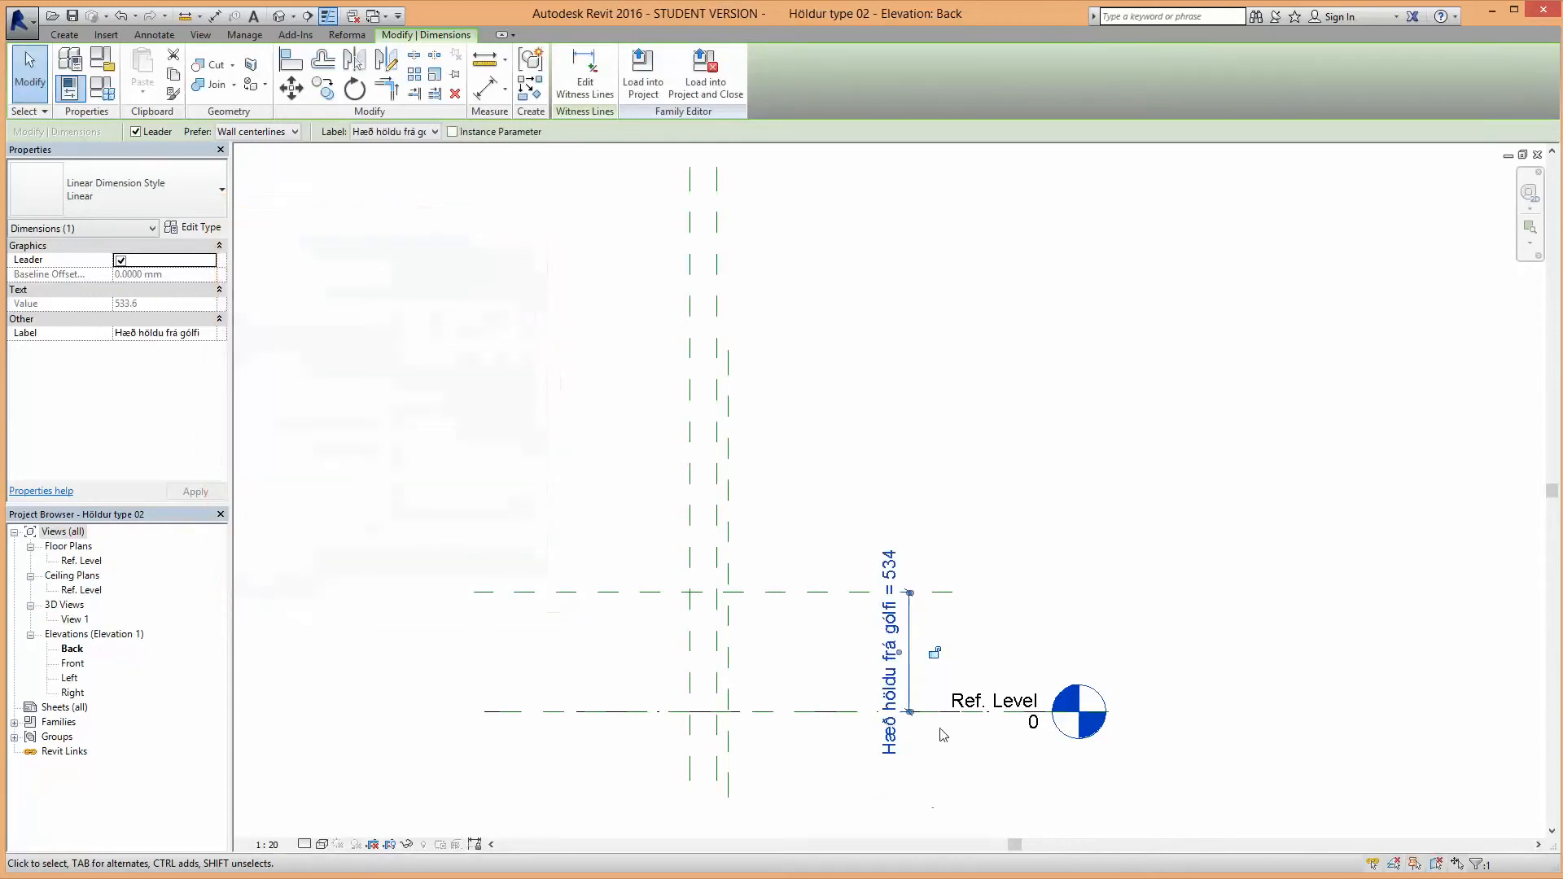
# Step: Set the Hæð höldu frá gólfi dimension to 800 mm by moving the horizontal reference plane
pyautogui.click(804, 592)
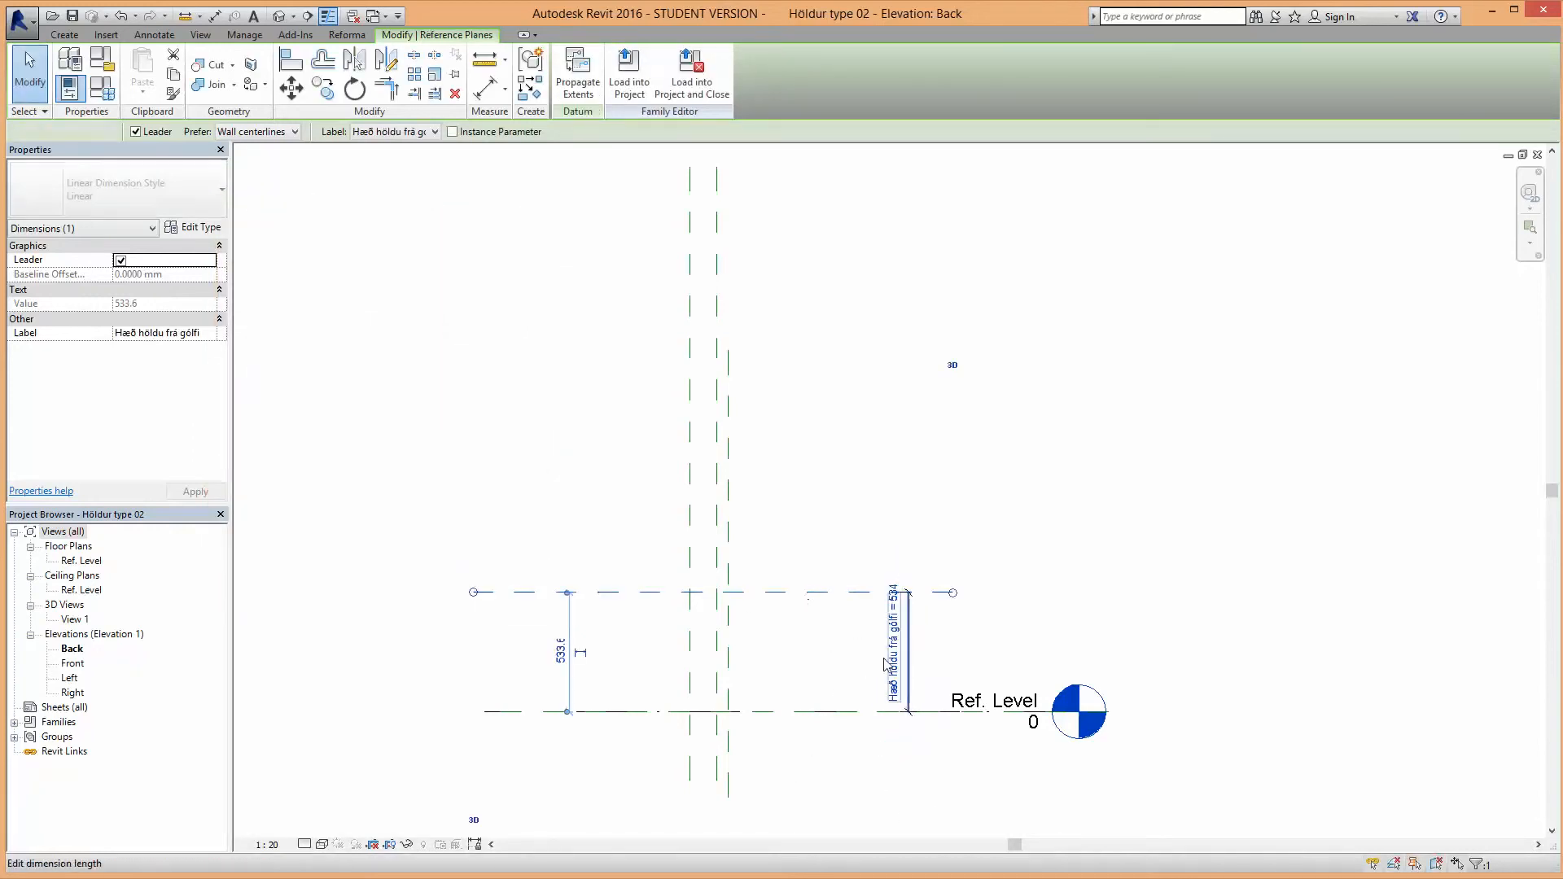
pyautogui.scroll(1, 885, 663)
pyautogui.click(468, 651)
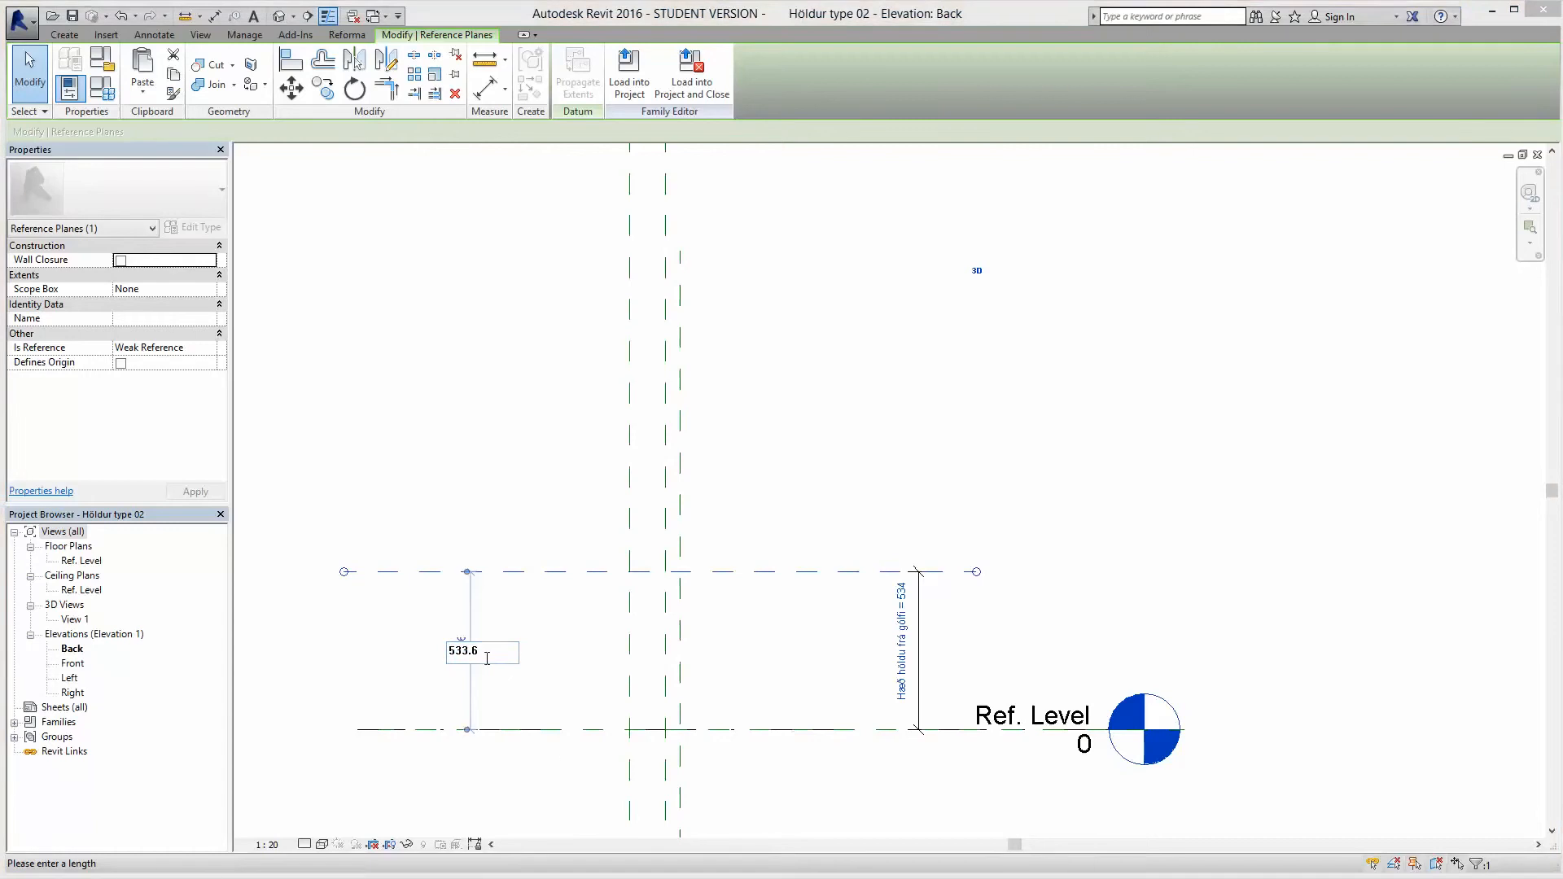
pyautogui.click(487, 659)
pyautogui.moveTo(475, 656); pyautogui.dragTo(429, 659)
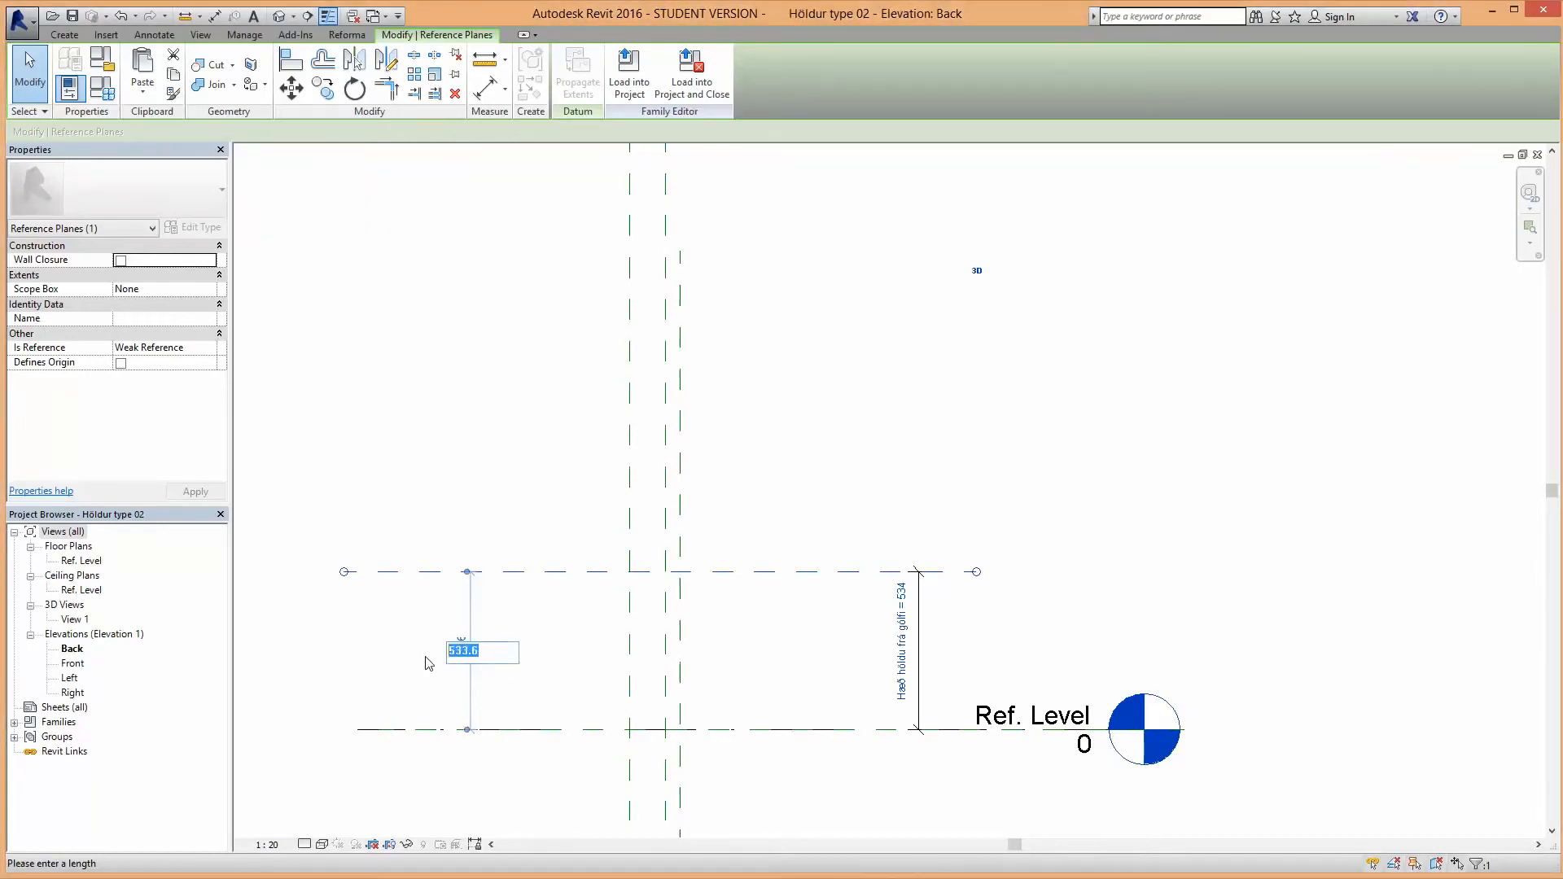
pyautogui.write('800')
pyautogui.press('Return')
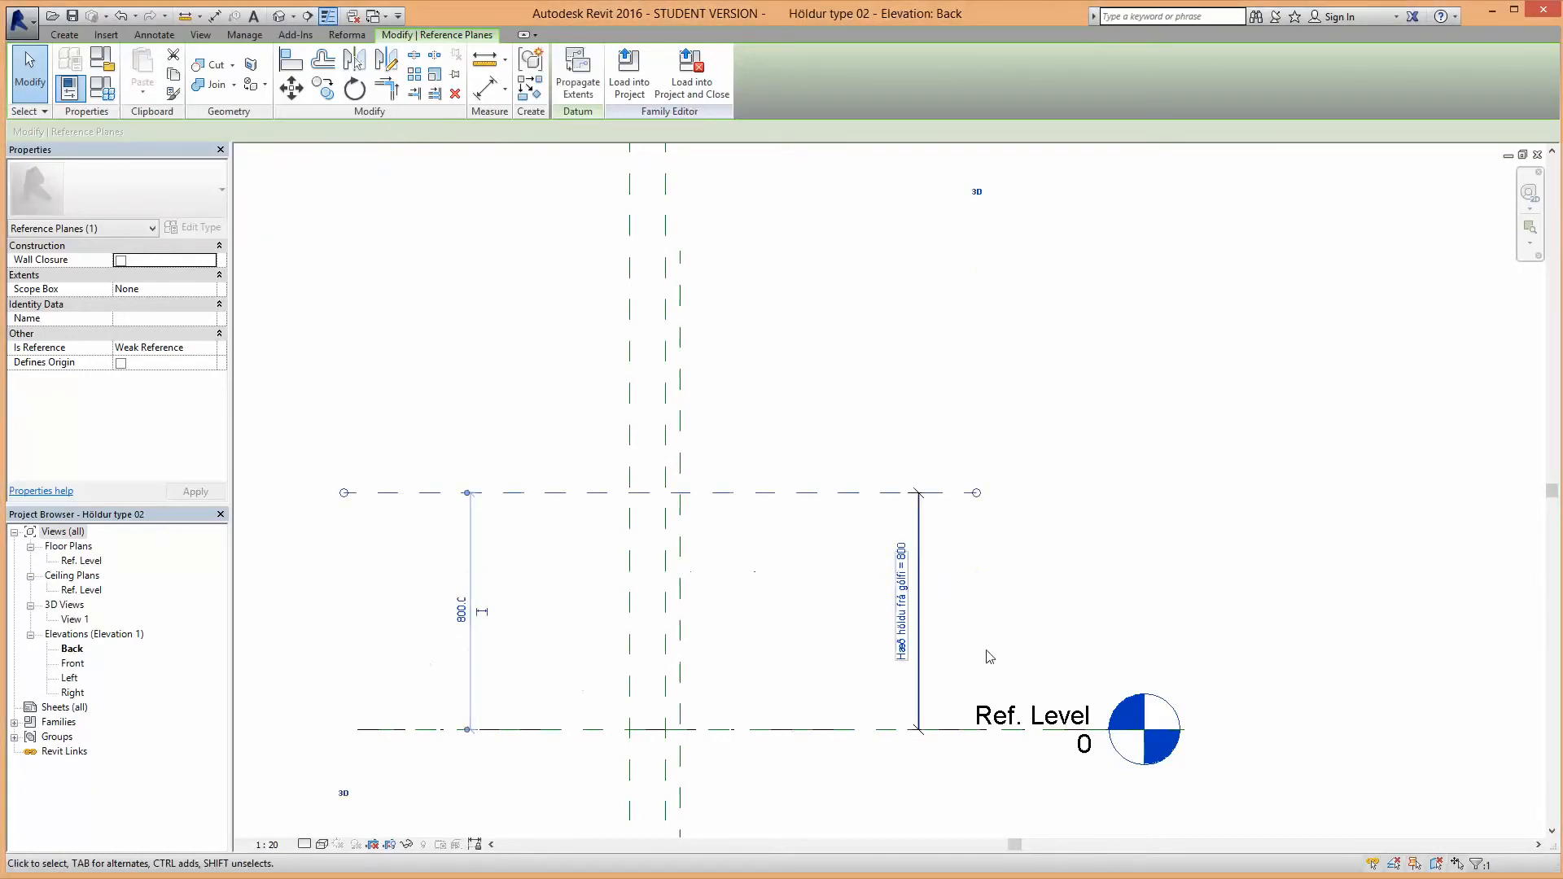
pyautogui.click(811, 596)
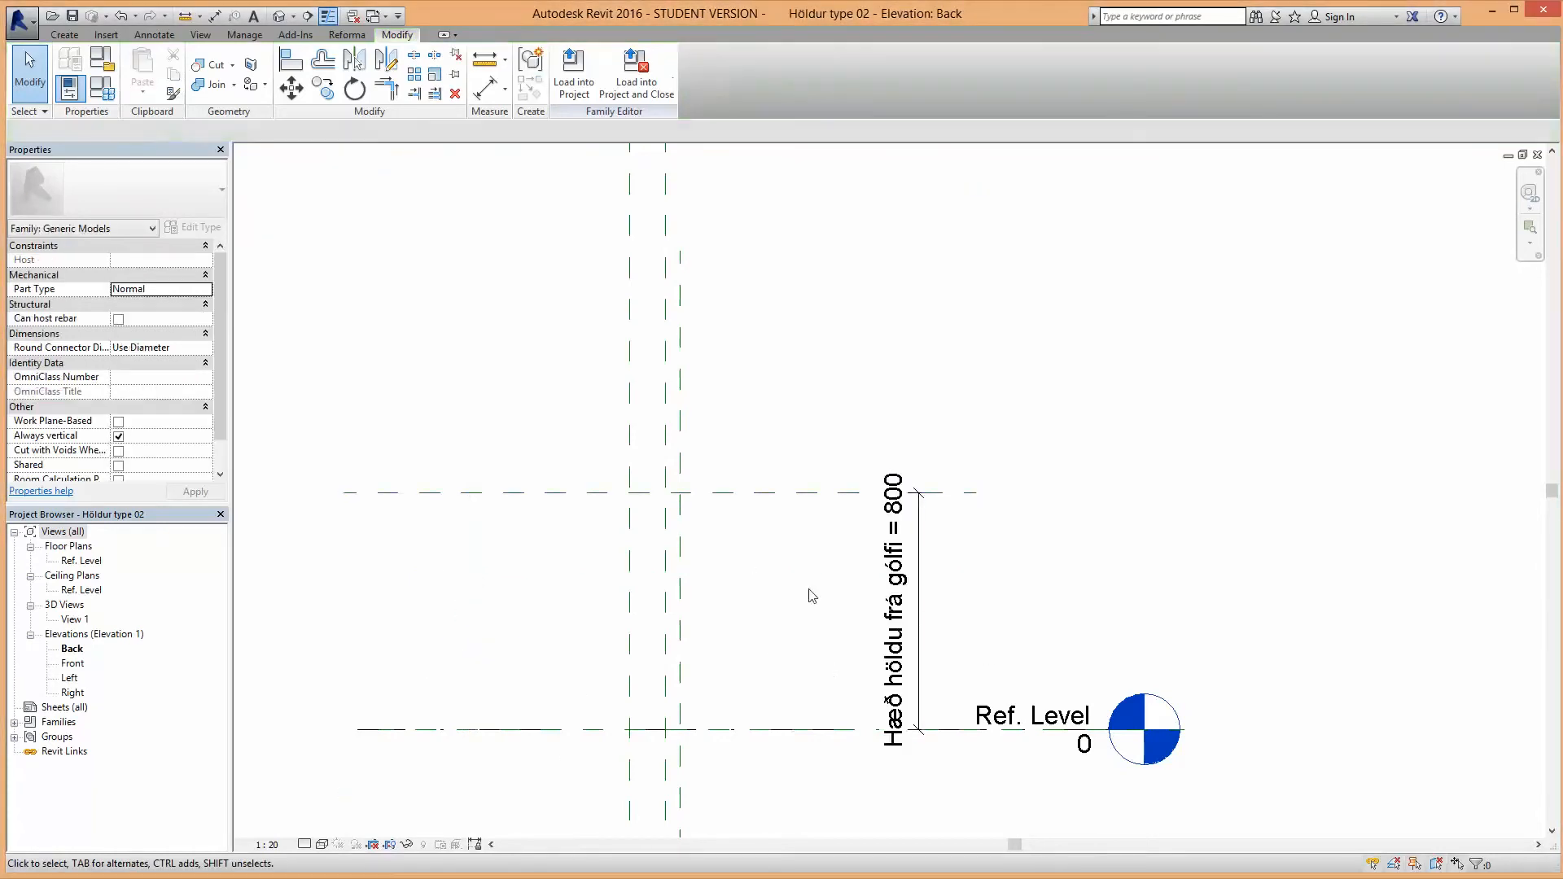
# Step: Start a new extrusion sketch on the Reference Plane : Center (Front/Back) work plane
pyautogui.click(65, 35)
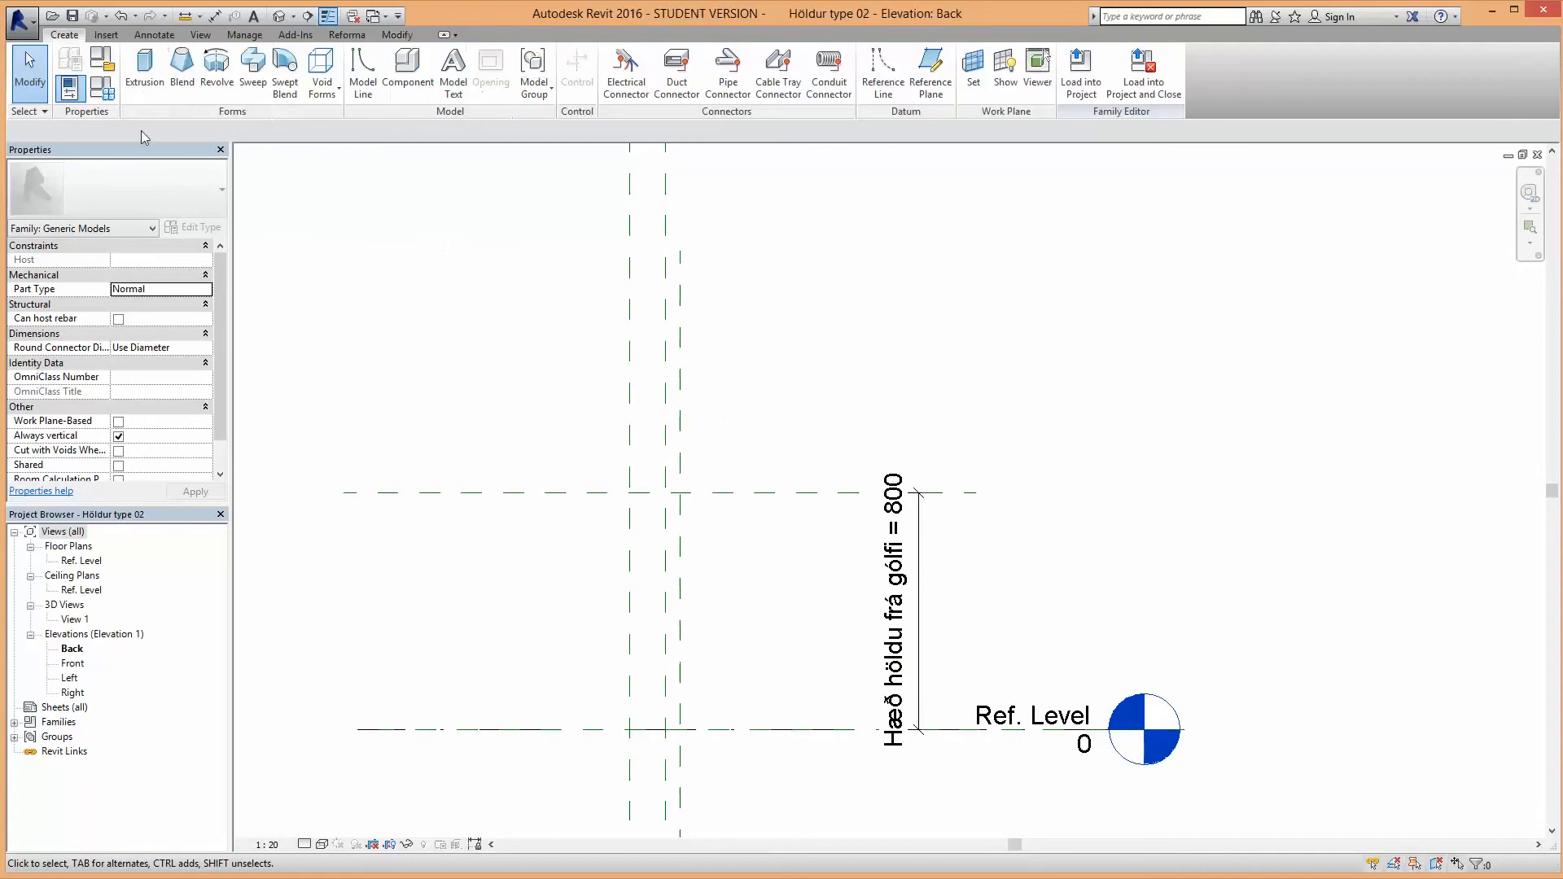
pyautogui.click(144, 87)
pyautogui.click(710, 69)
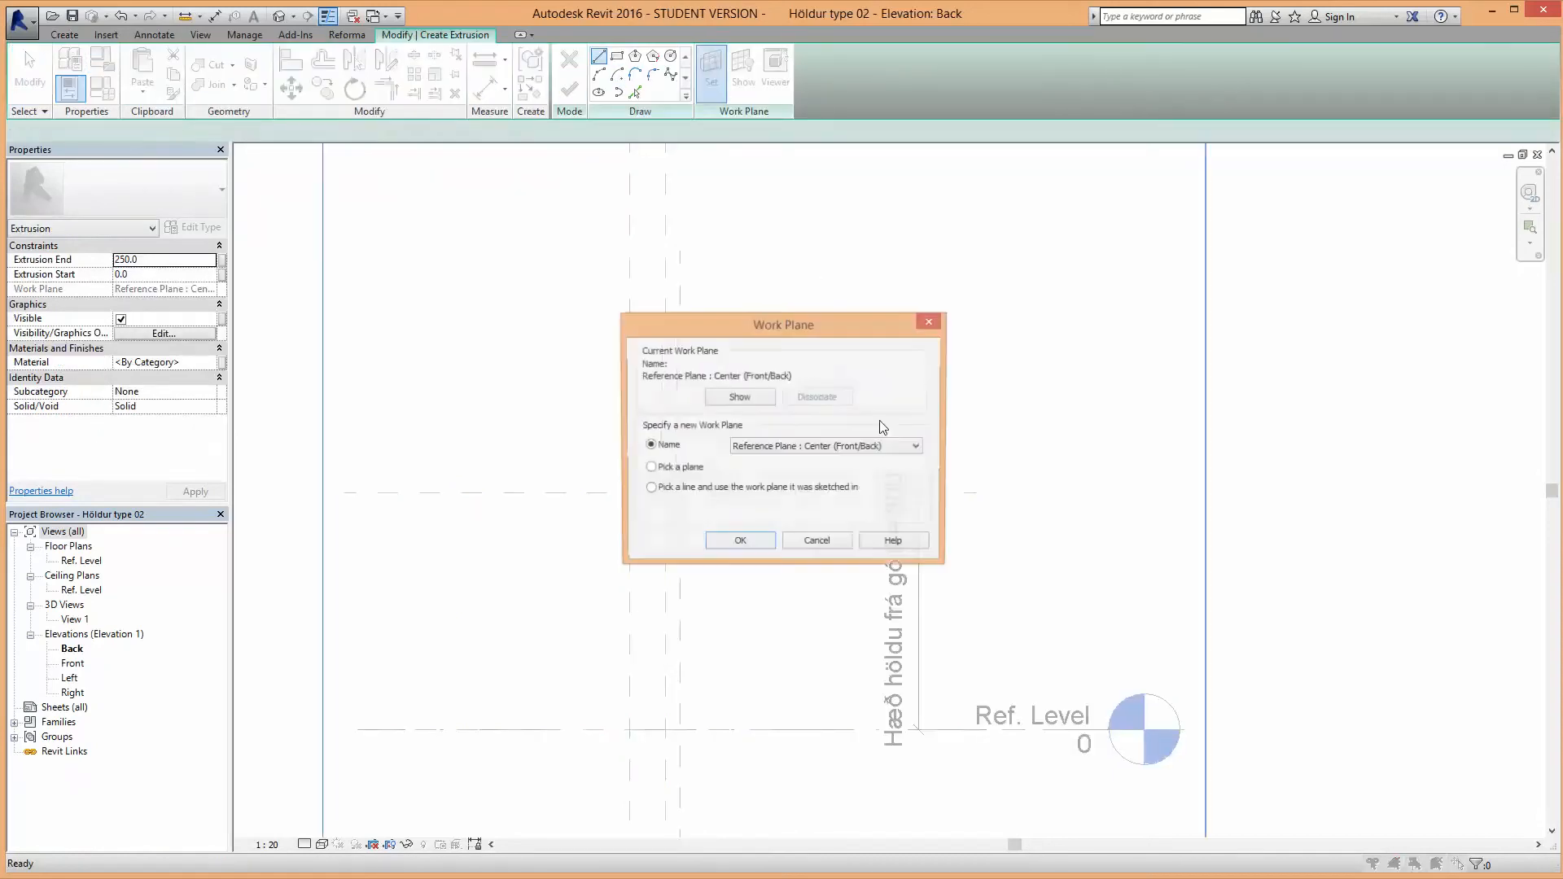
pyautogui.click(739, 543)
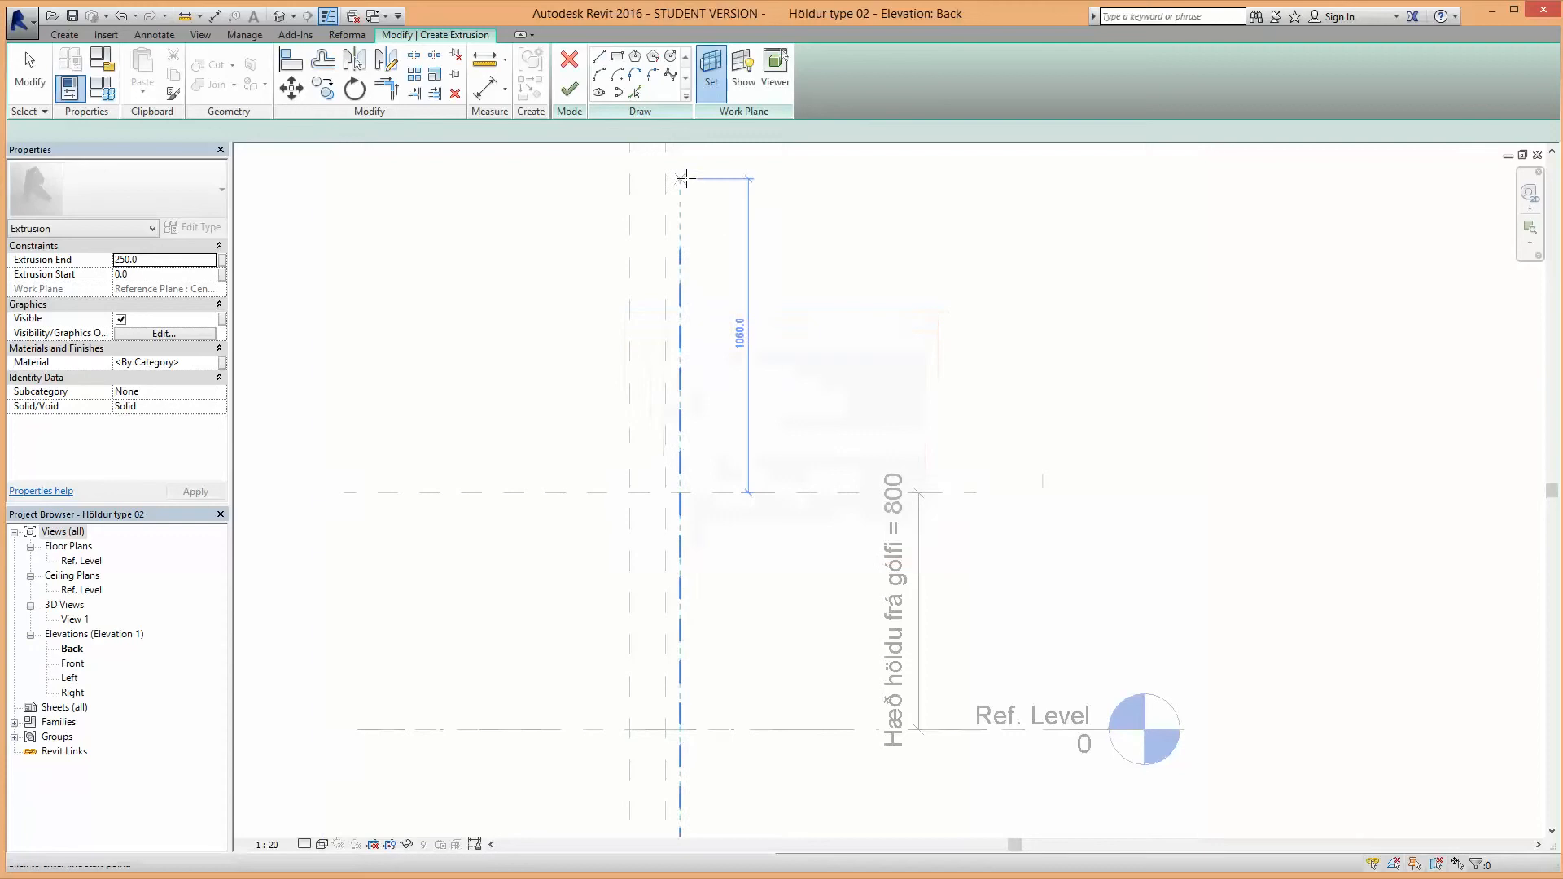
# Step: Sketch a circle of 3 mm radius centred where the horizontal height plane crosses the middle of the three vertical reference planes
pyautogui.click(670, 57)
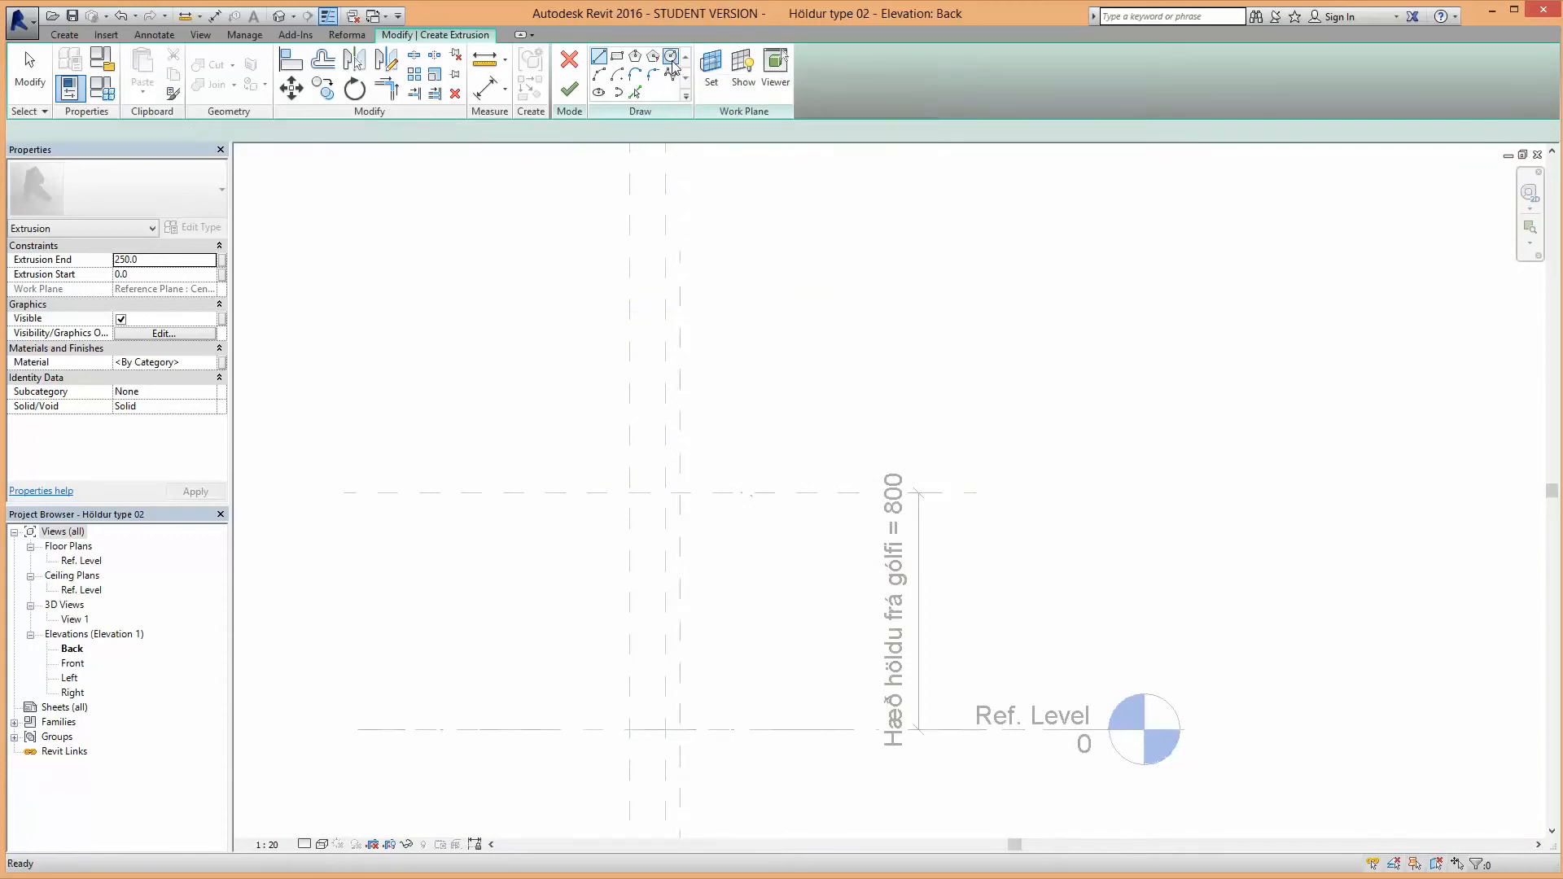
pyautogui.scroll(2, 679, 510)
pyautogui.scroll(3, 663, 501)
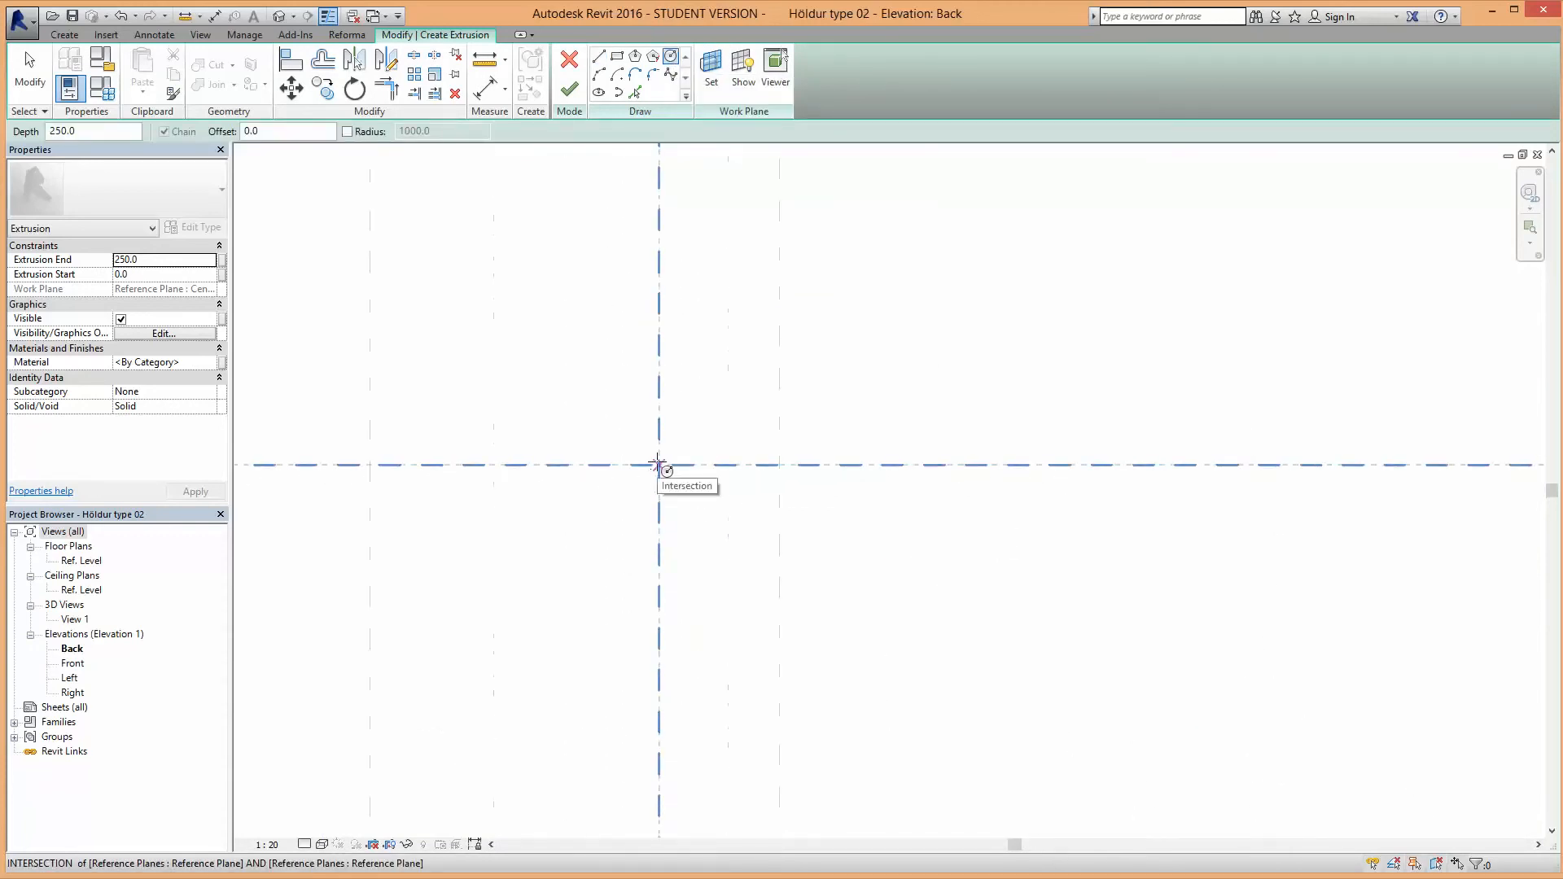
pyautogui.scroll(2, 660, 470)
pyautogui.click(659, 465)
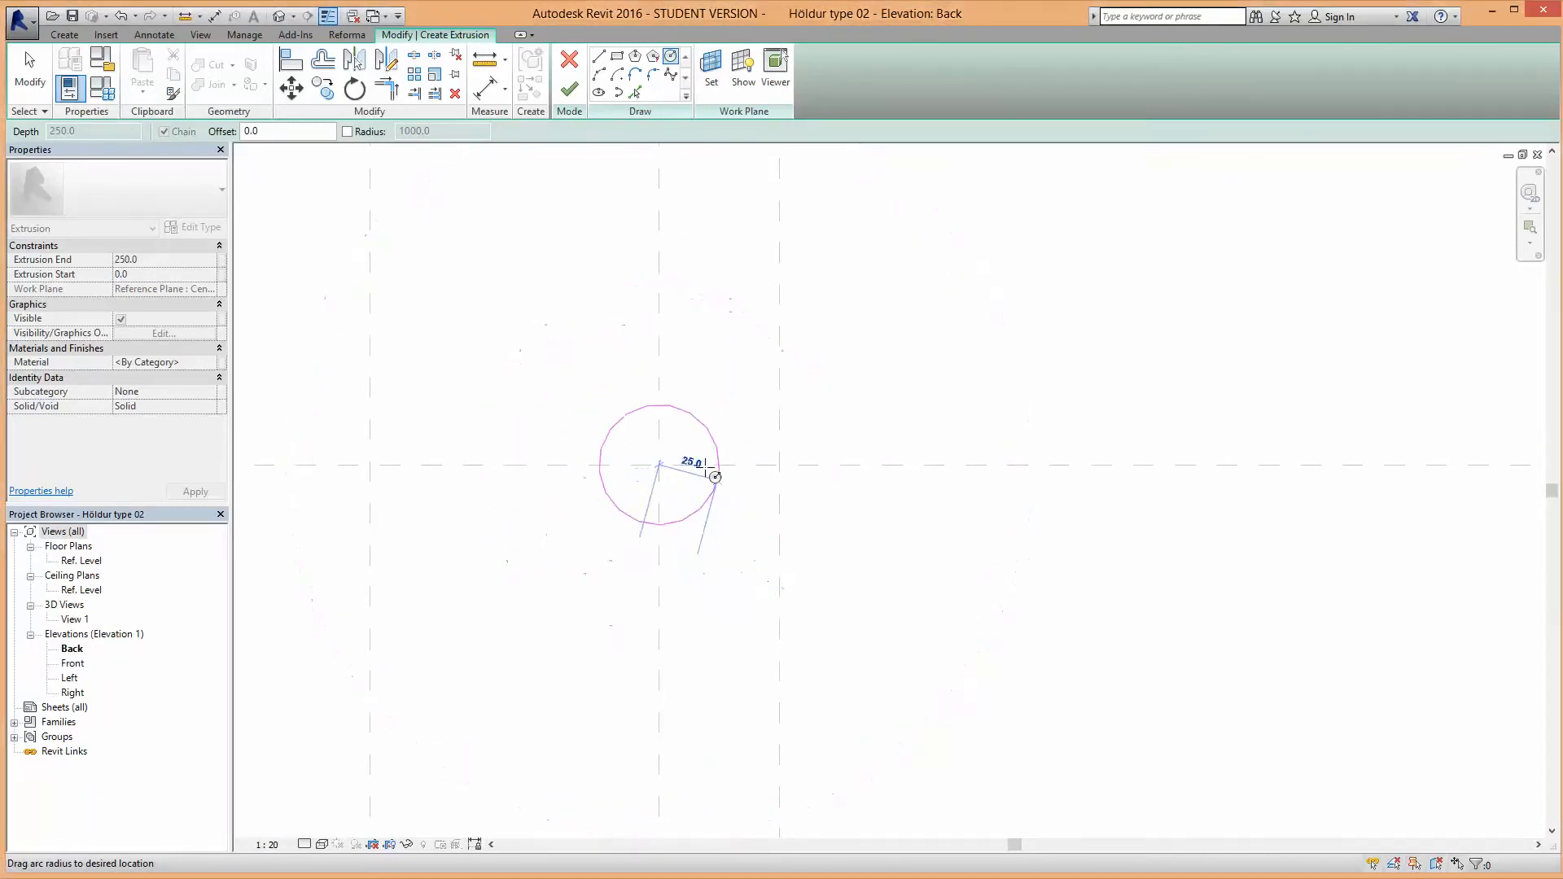
pyautogui.scroll(3, 641, 452)
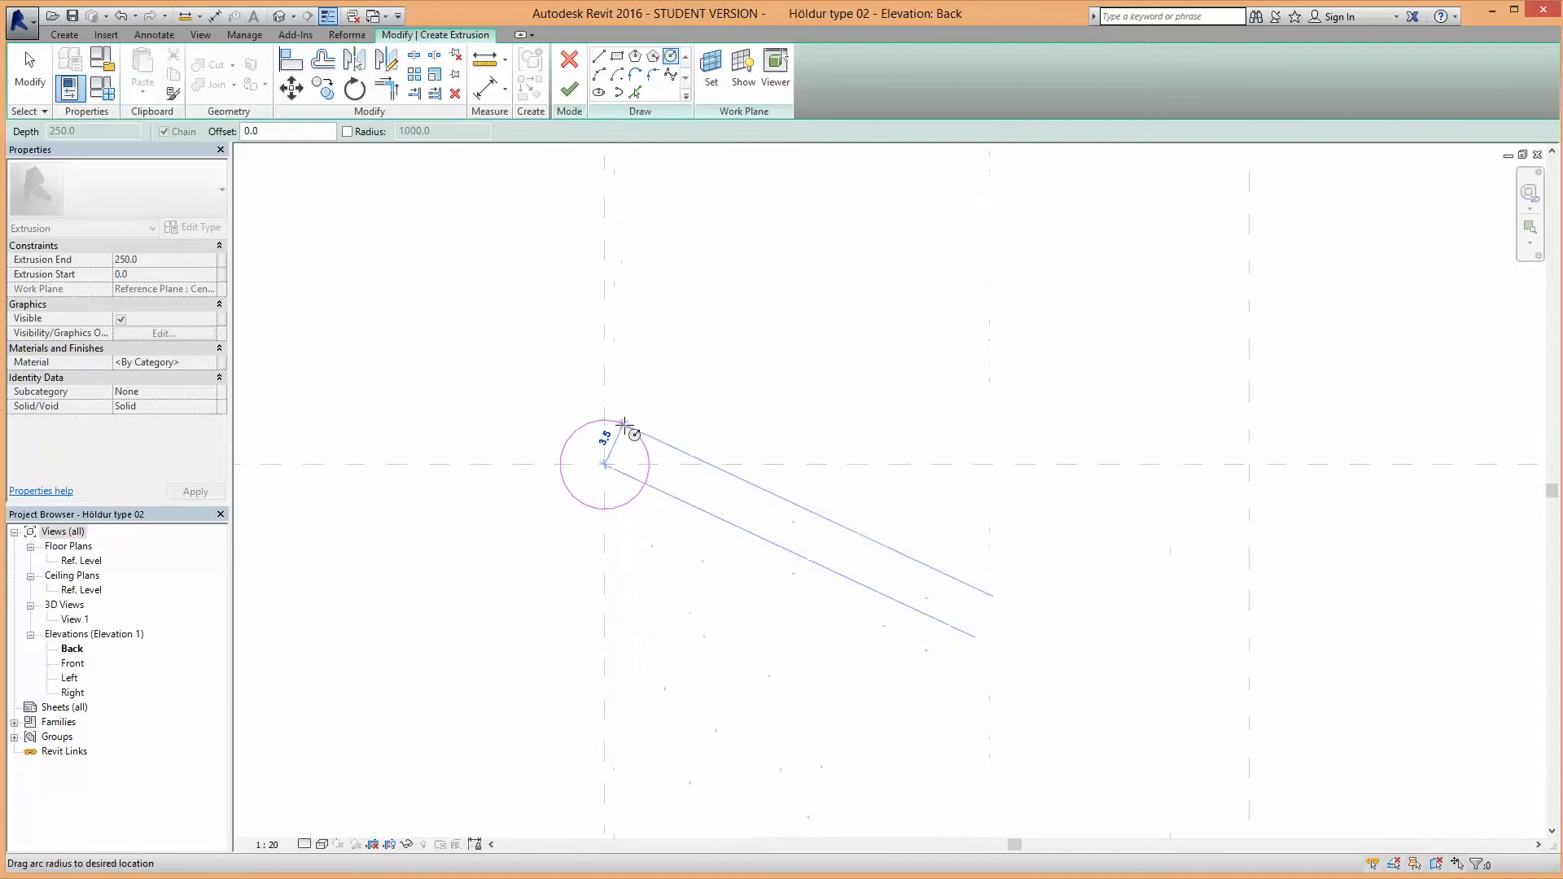
pyautogui.write('3')
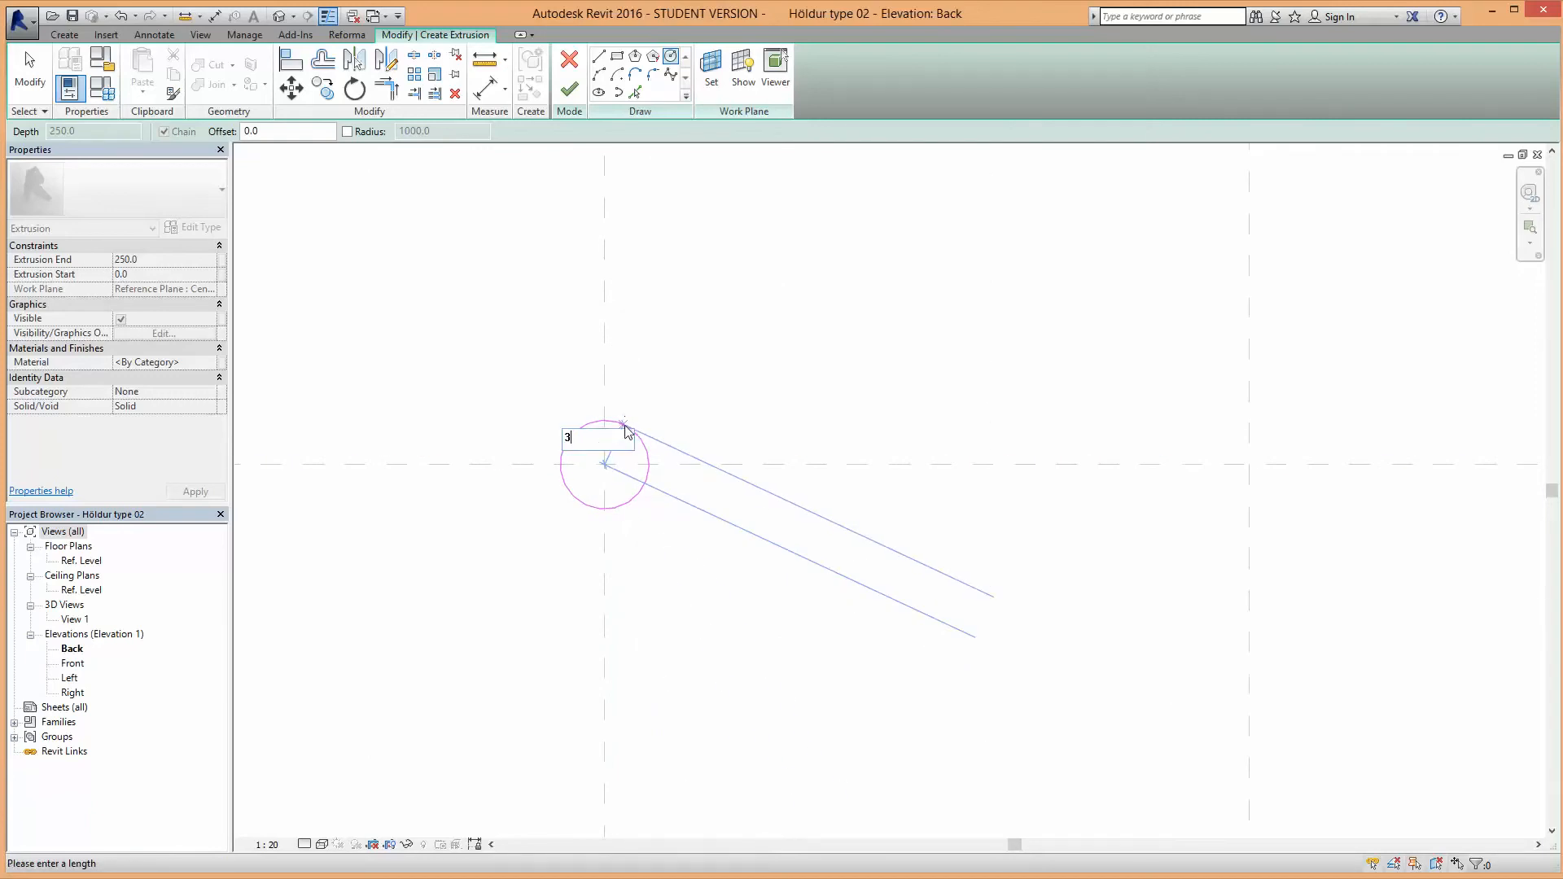
pyautogui.press('Return')
pyautogui.scroll(-2, 686, 518)
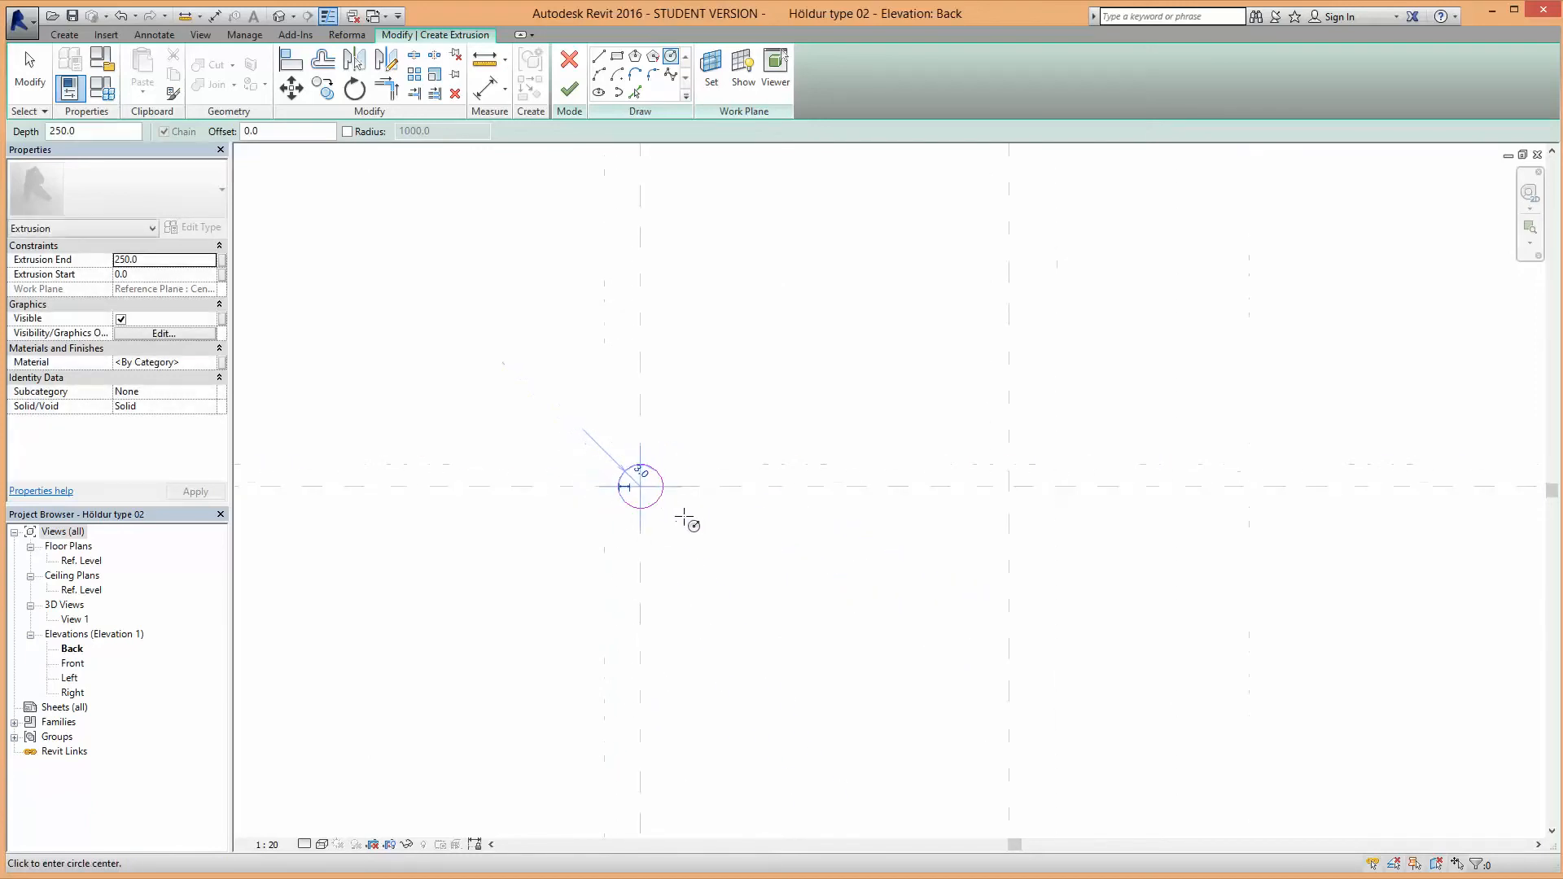
# Step: Set the extrusion end to 40 mm and finish the circular extrusion
pyautogui.click(148, 260)
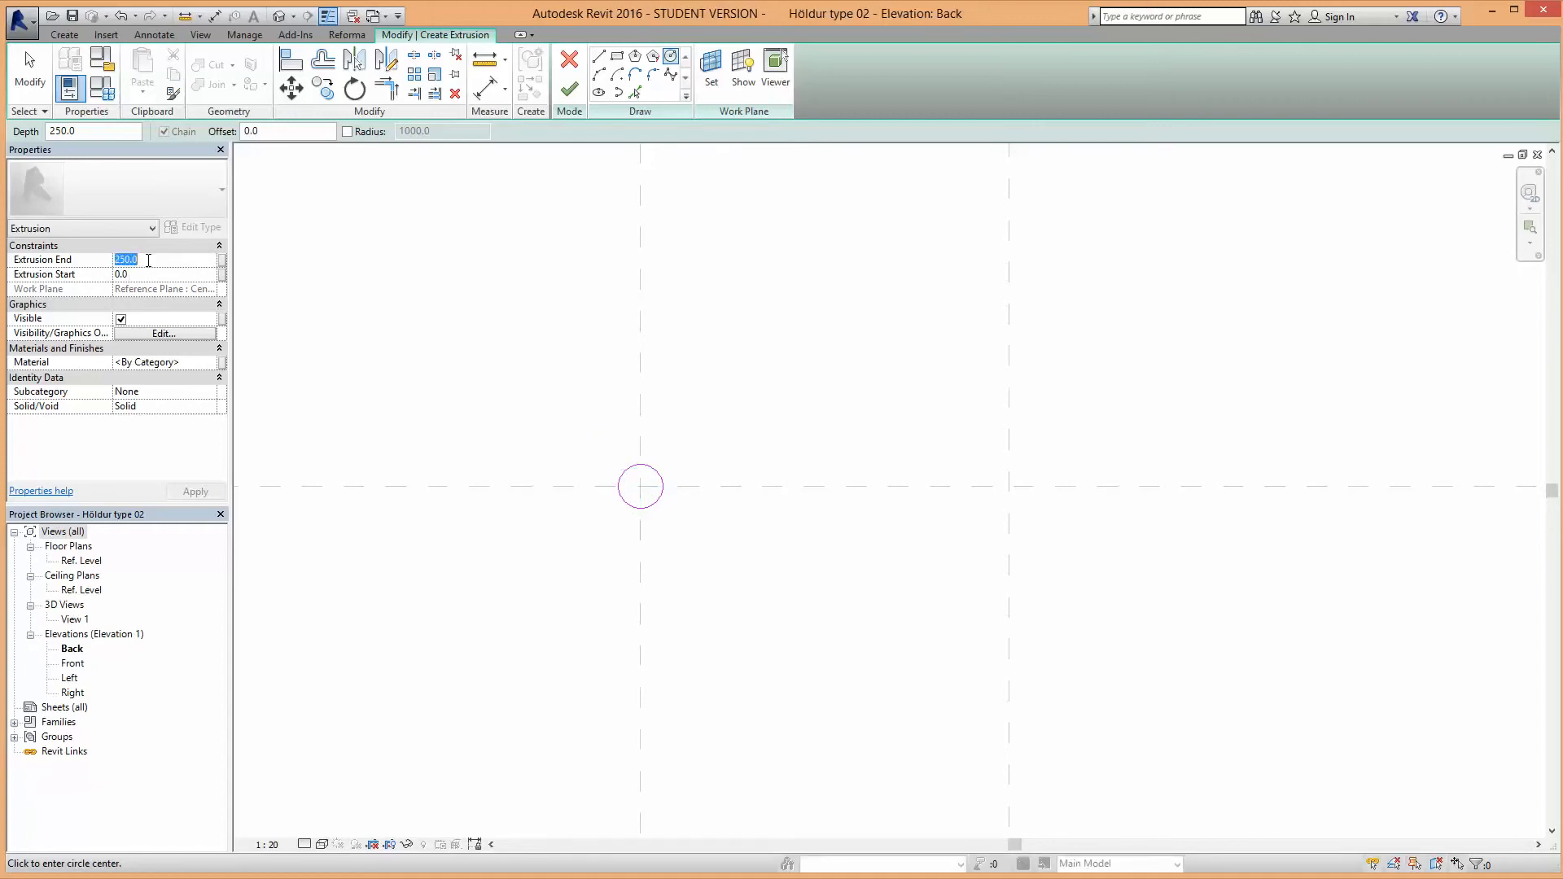
pyautogui.write('60')
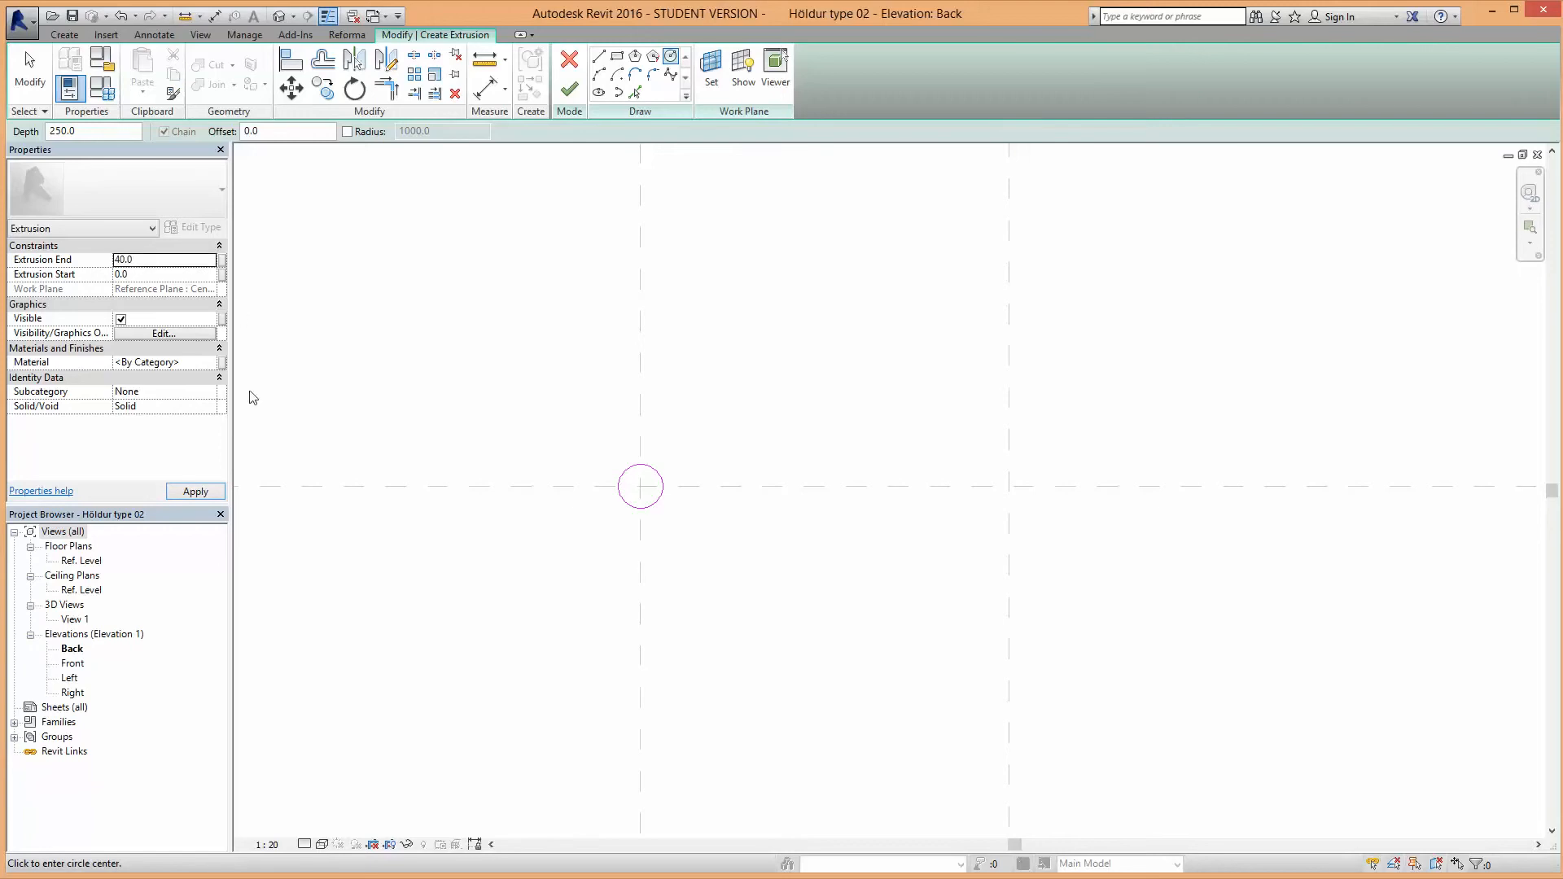
pyautogui.click(211, 497)
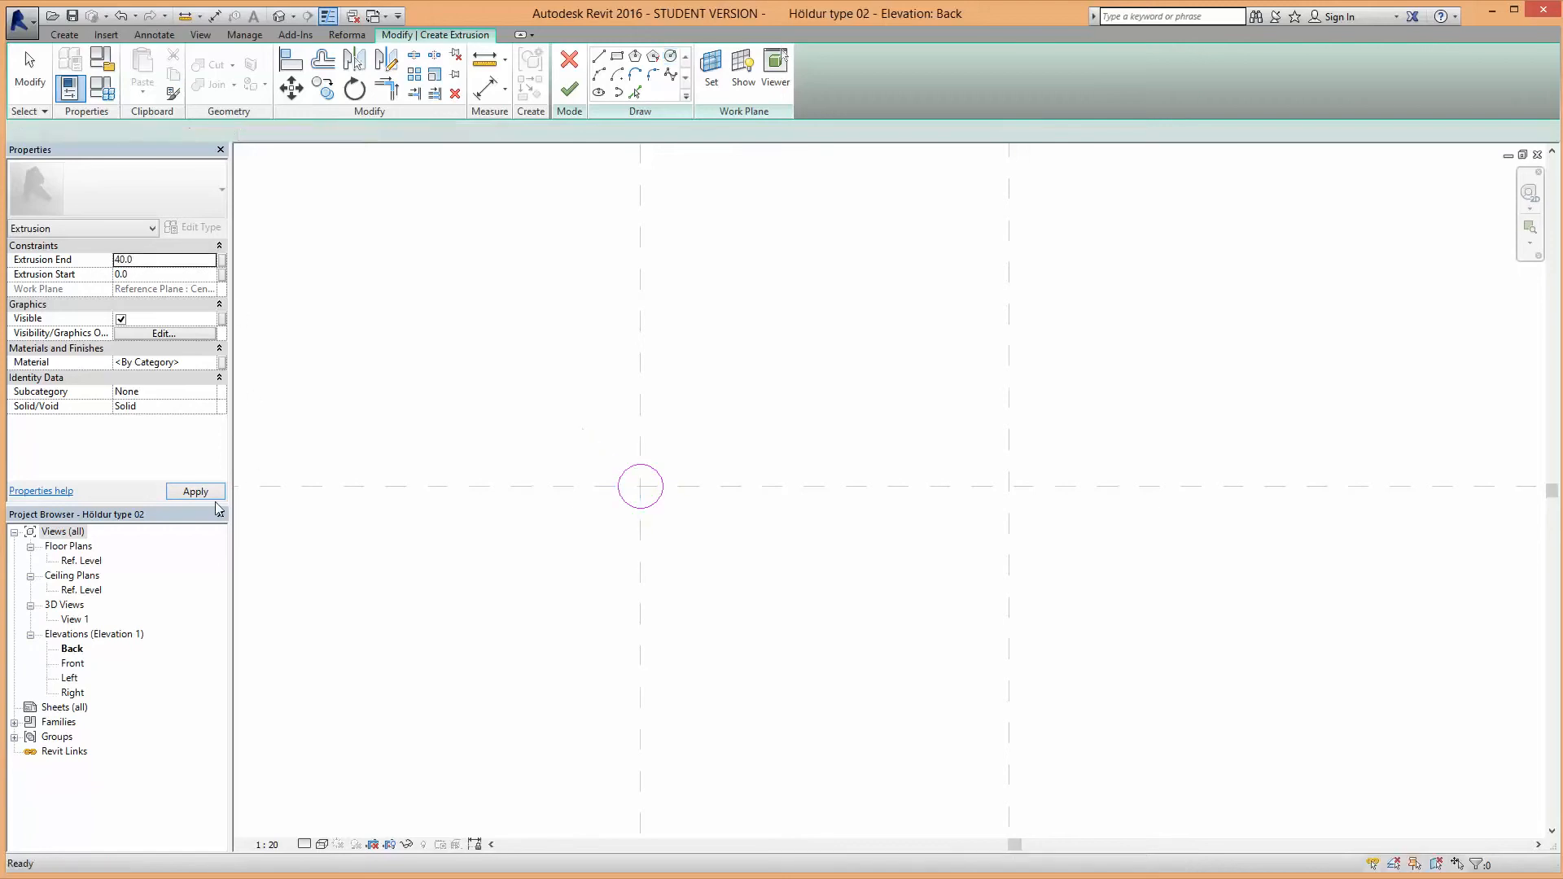
pyautogui.click(573, 96)
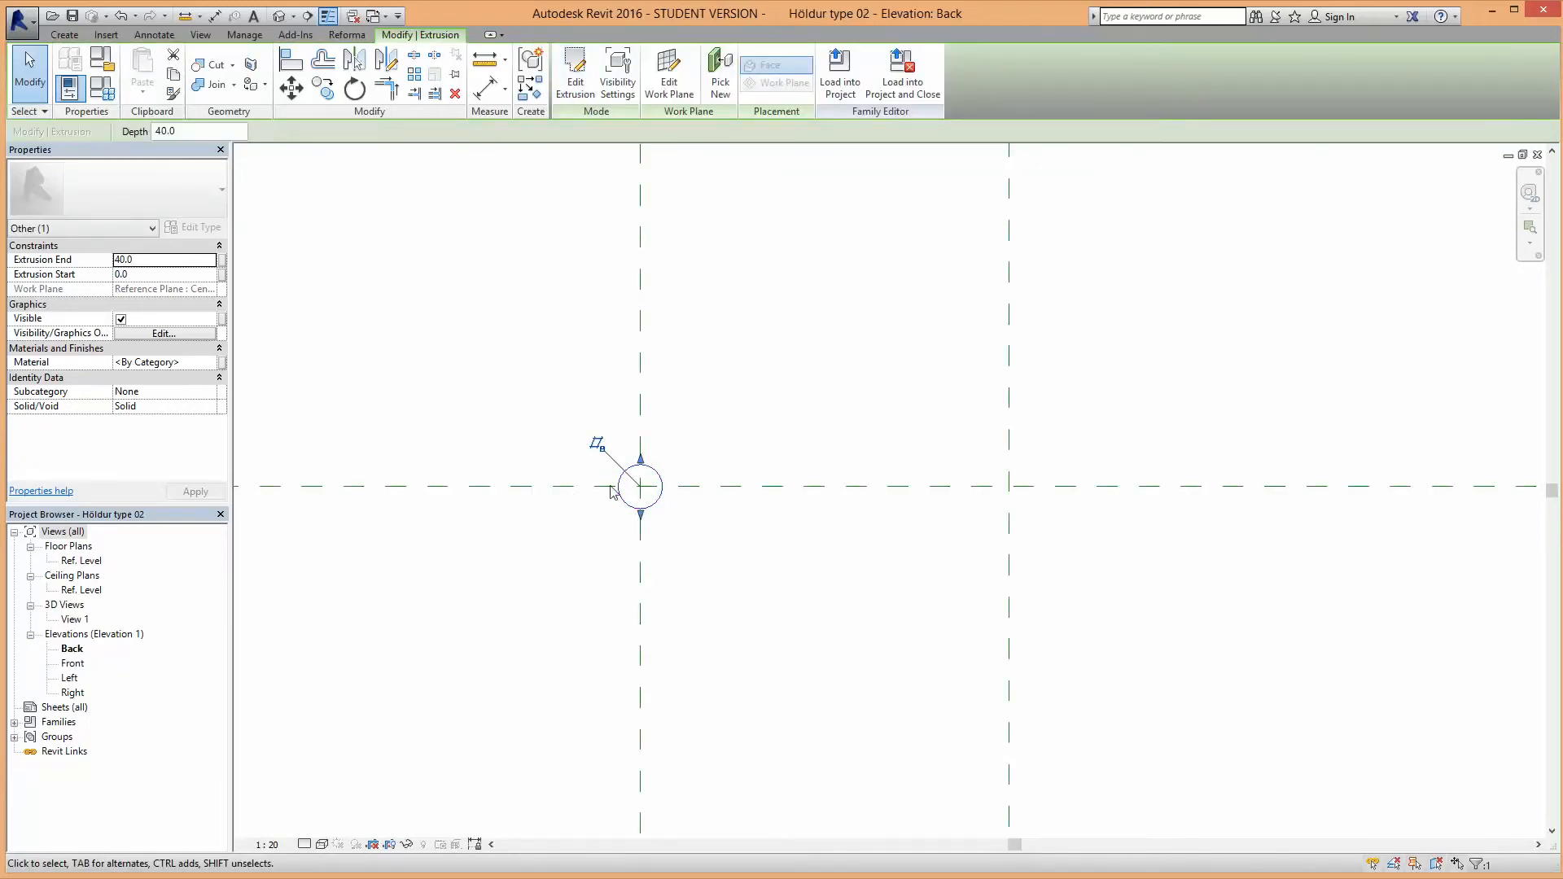
# Step: Associate the extrusion's material with a new family type parameter named Efni í höldu
pyautogui.click(223, 362)
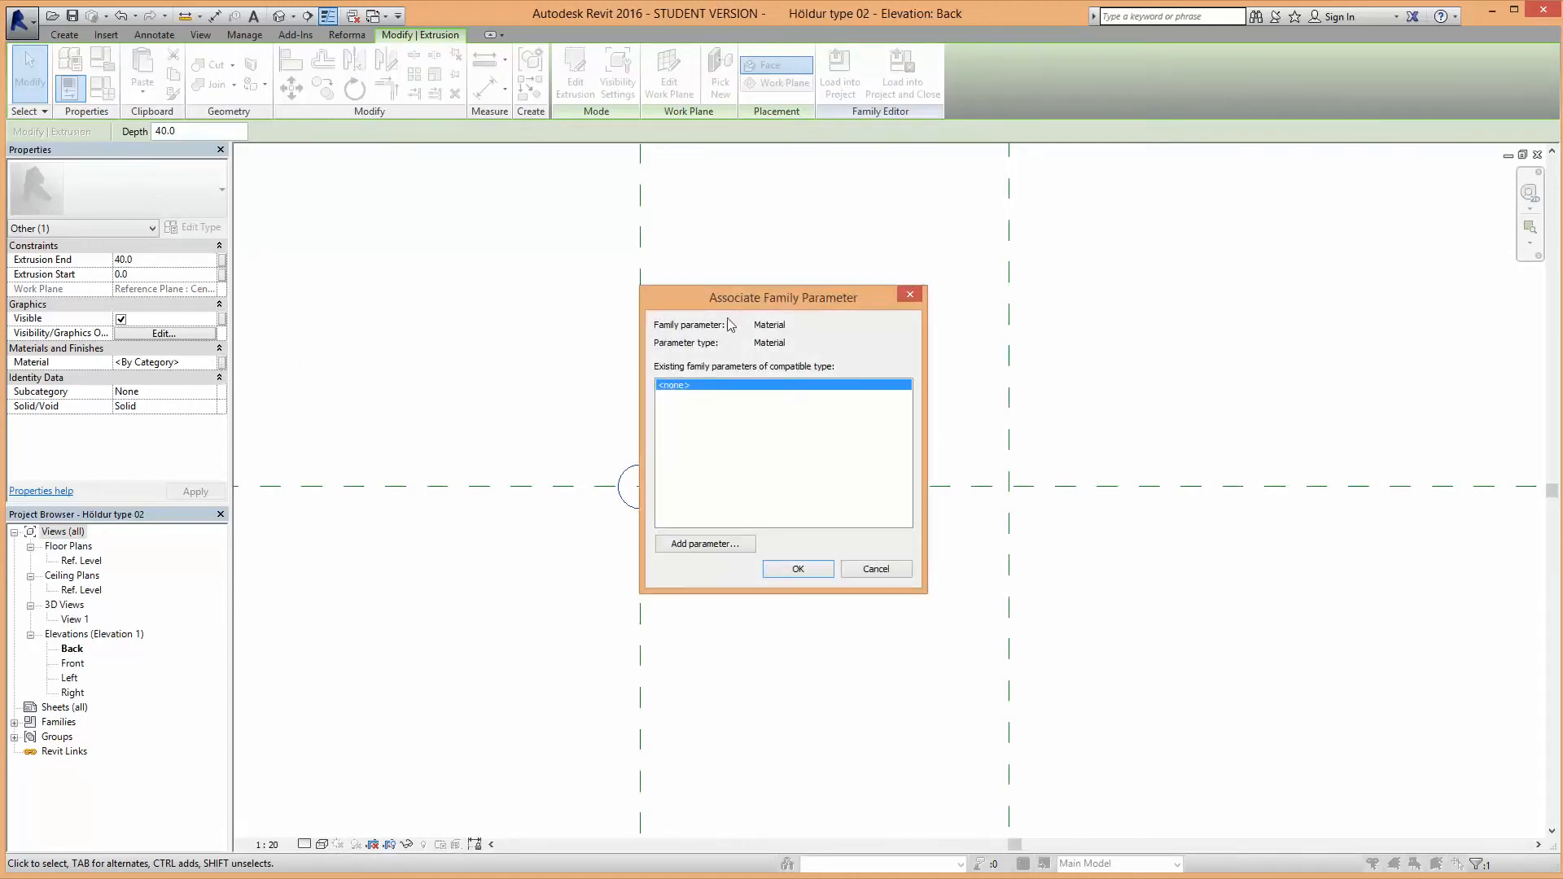
pyautogui.click(704, 543)
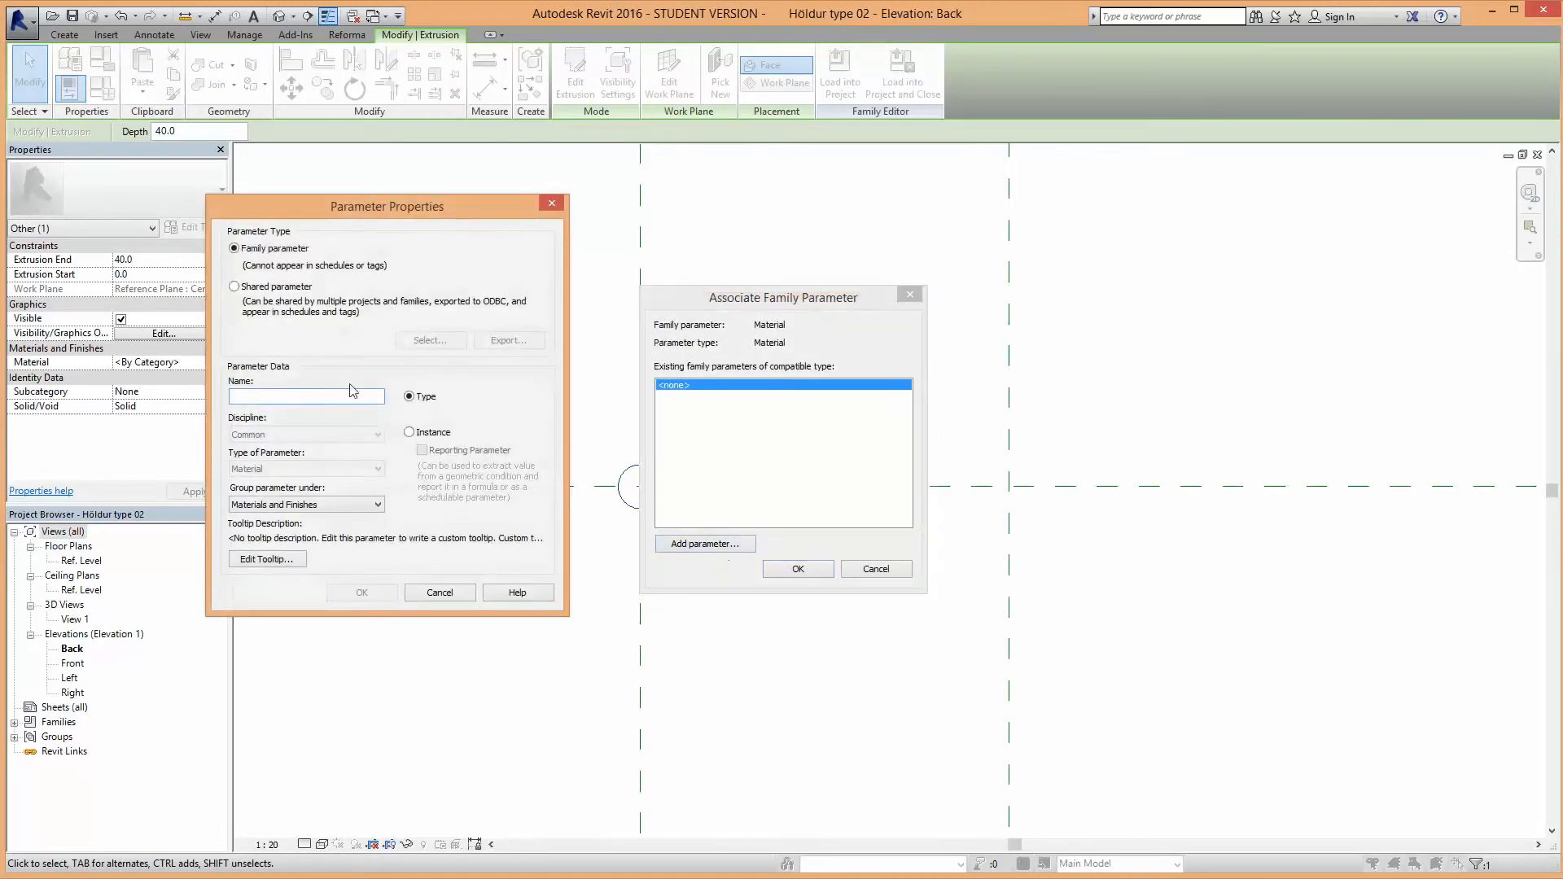
pyautogui.write('Efni í höldu')
pyautogui.click(362, 592)
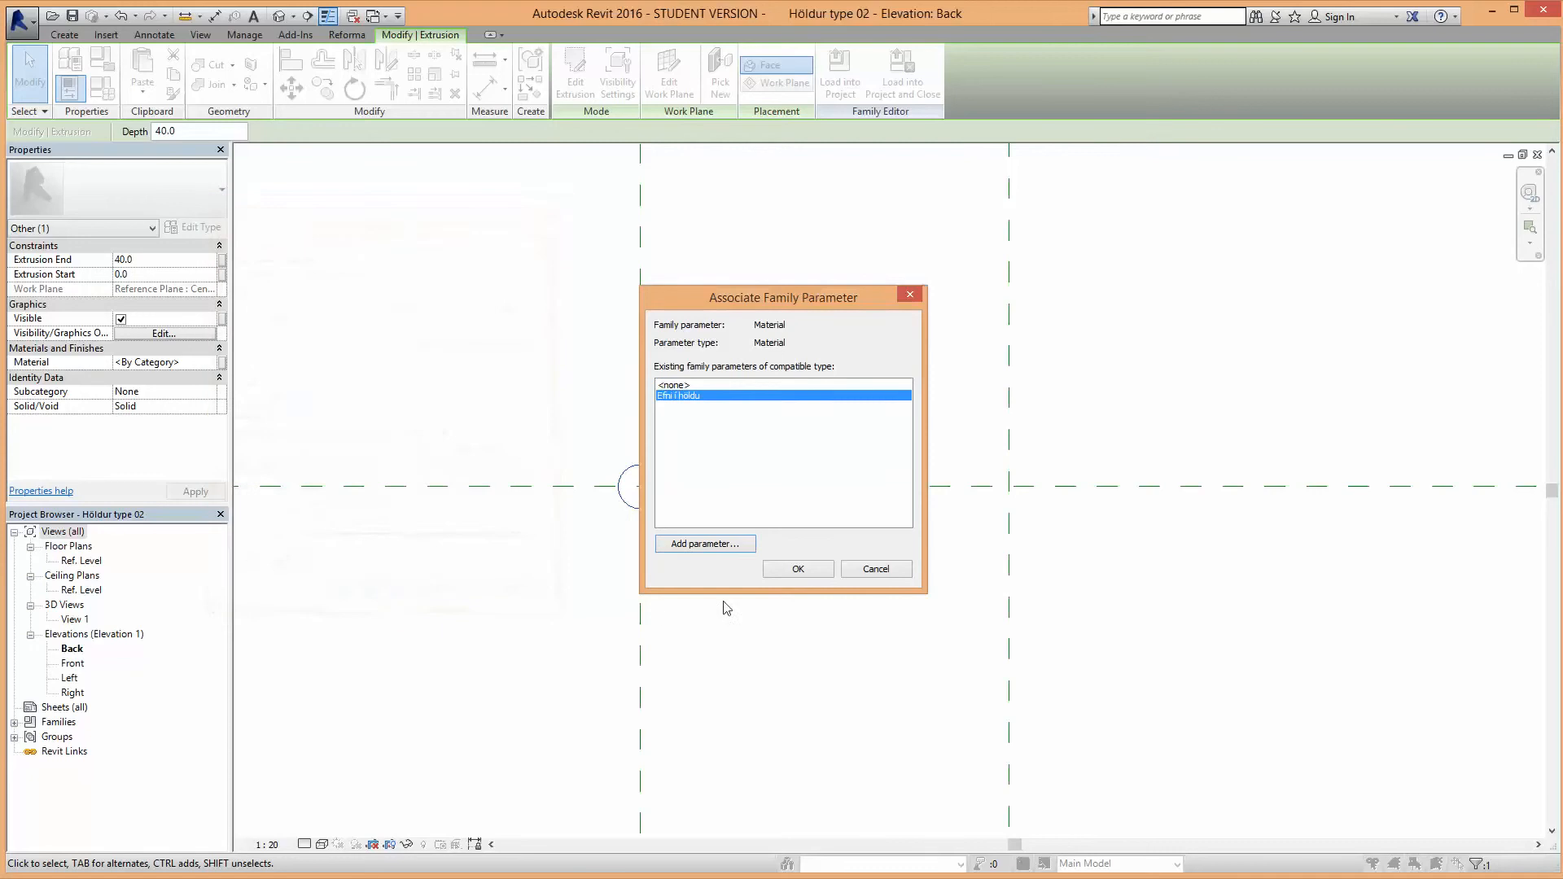
pyautogui.click(787, 570)
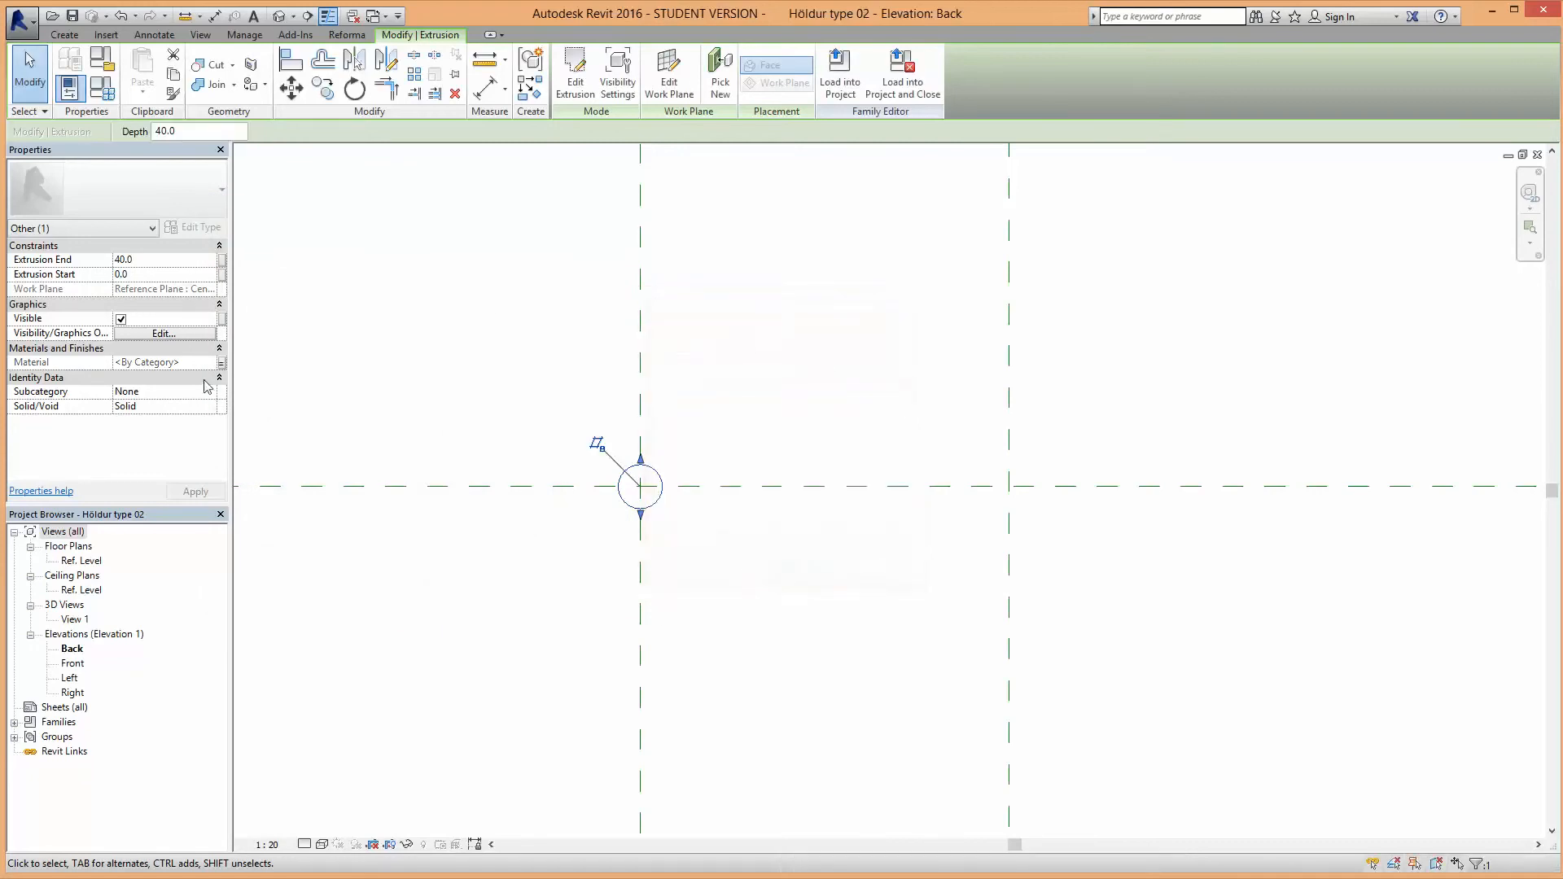
pyautogui.click(409, 405)
# Step: Copy the round extrusion 120 mm along the height plane to its intersection with the other handle-width reference plane
pyautogui.scroll(-1, 406, 403)
pyautogui.moveTo(406, 403); pyautogui.dragTo(631, 404, button='middle')
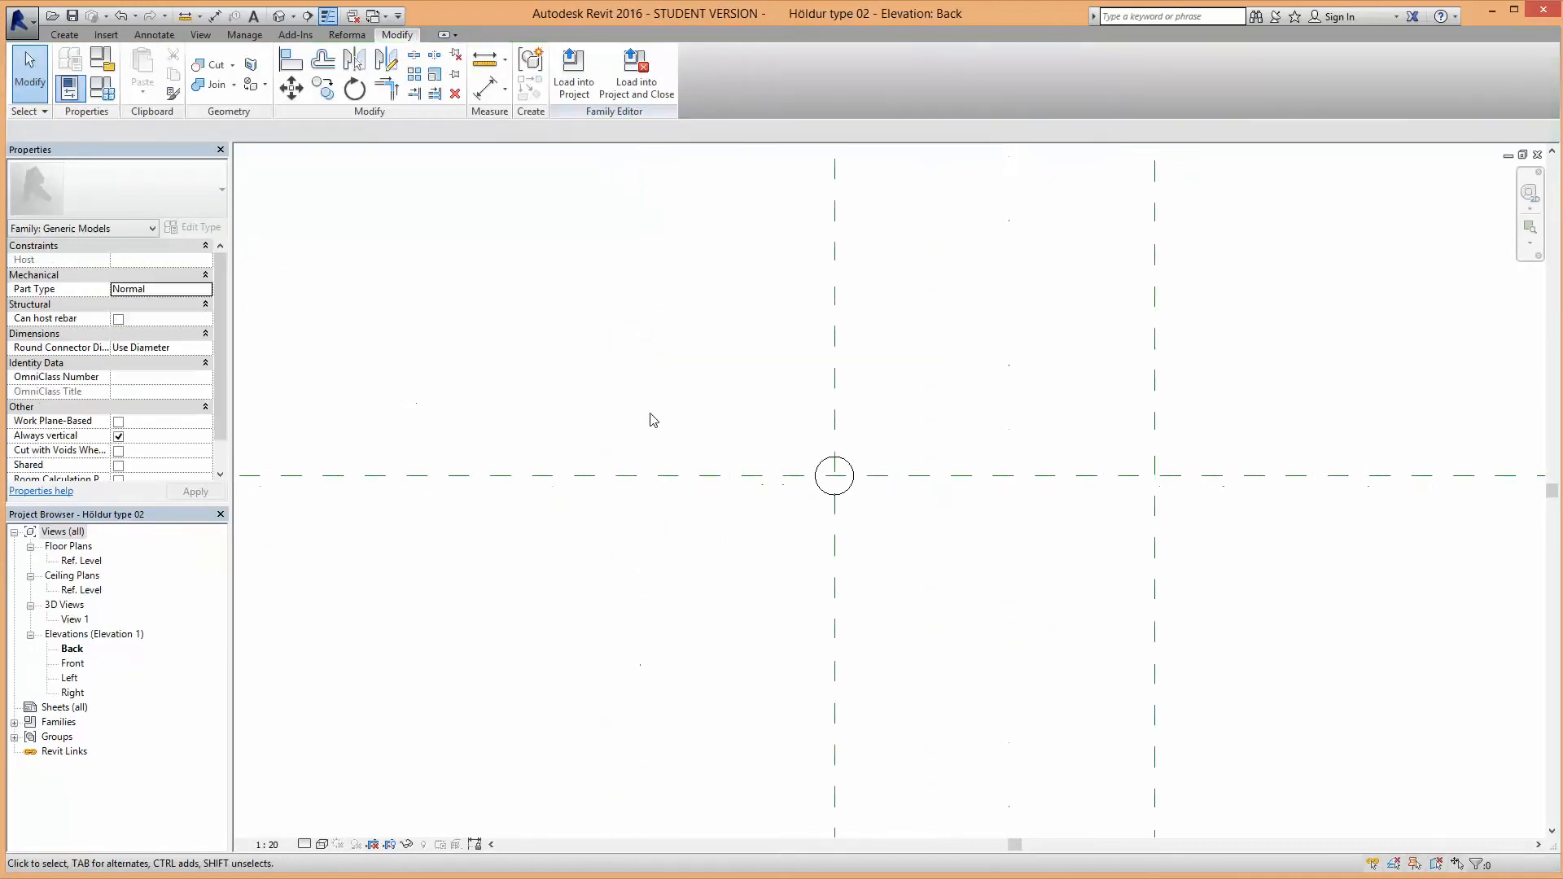
pyautogui.scroll(-3, 875, 521)
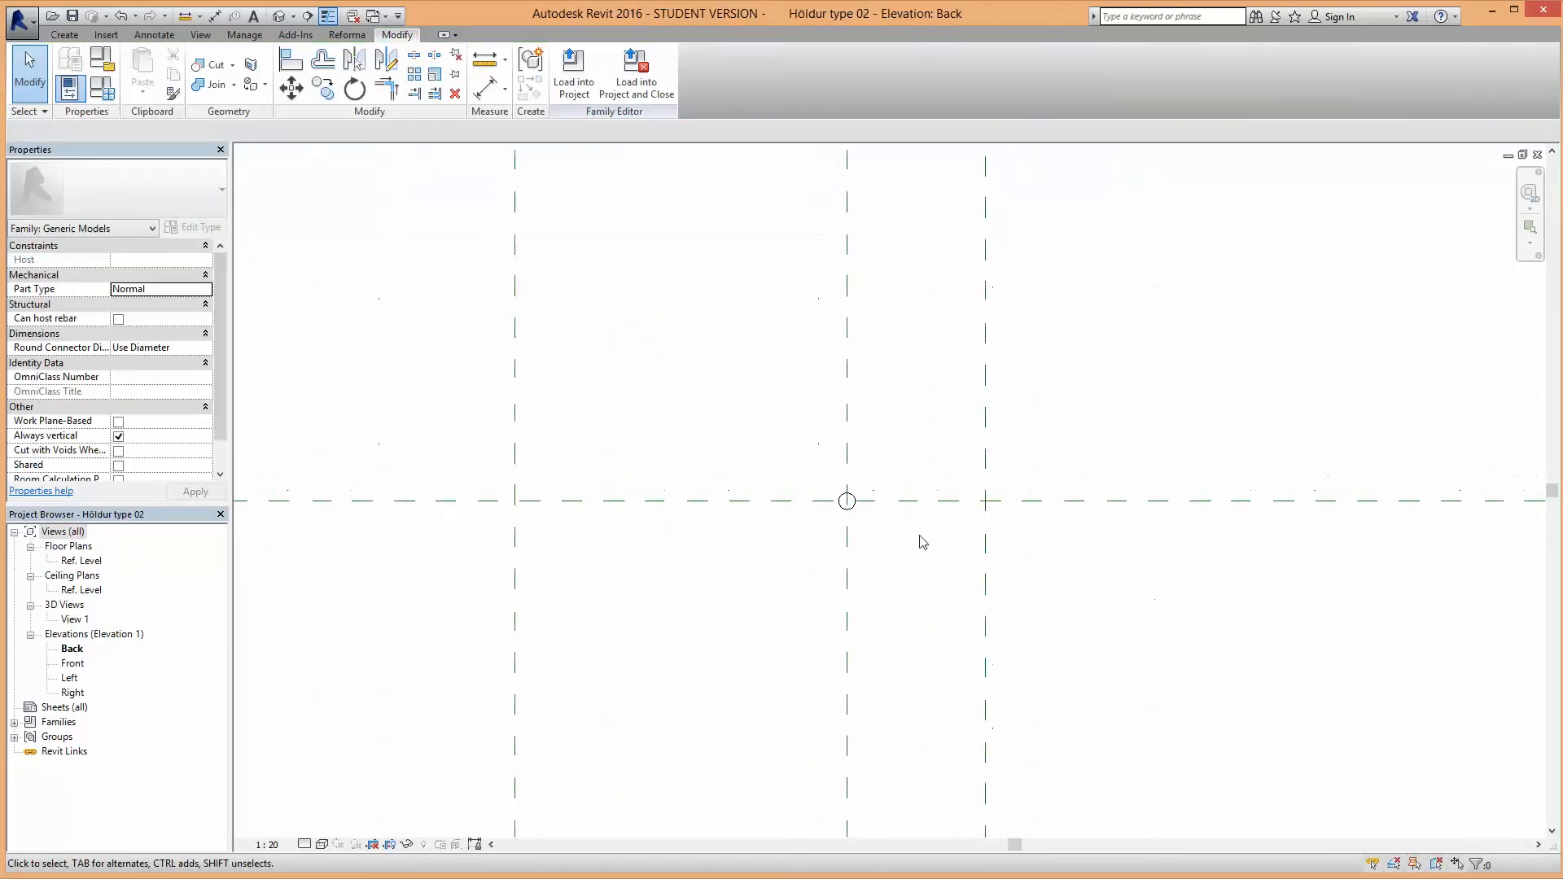
pyautogui.click(848, 515)
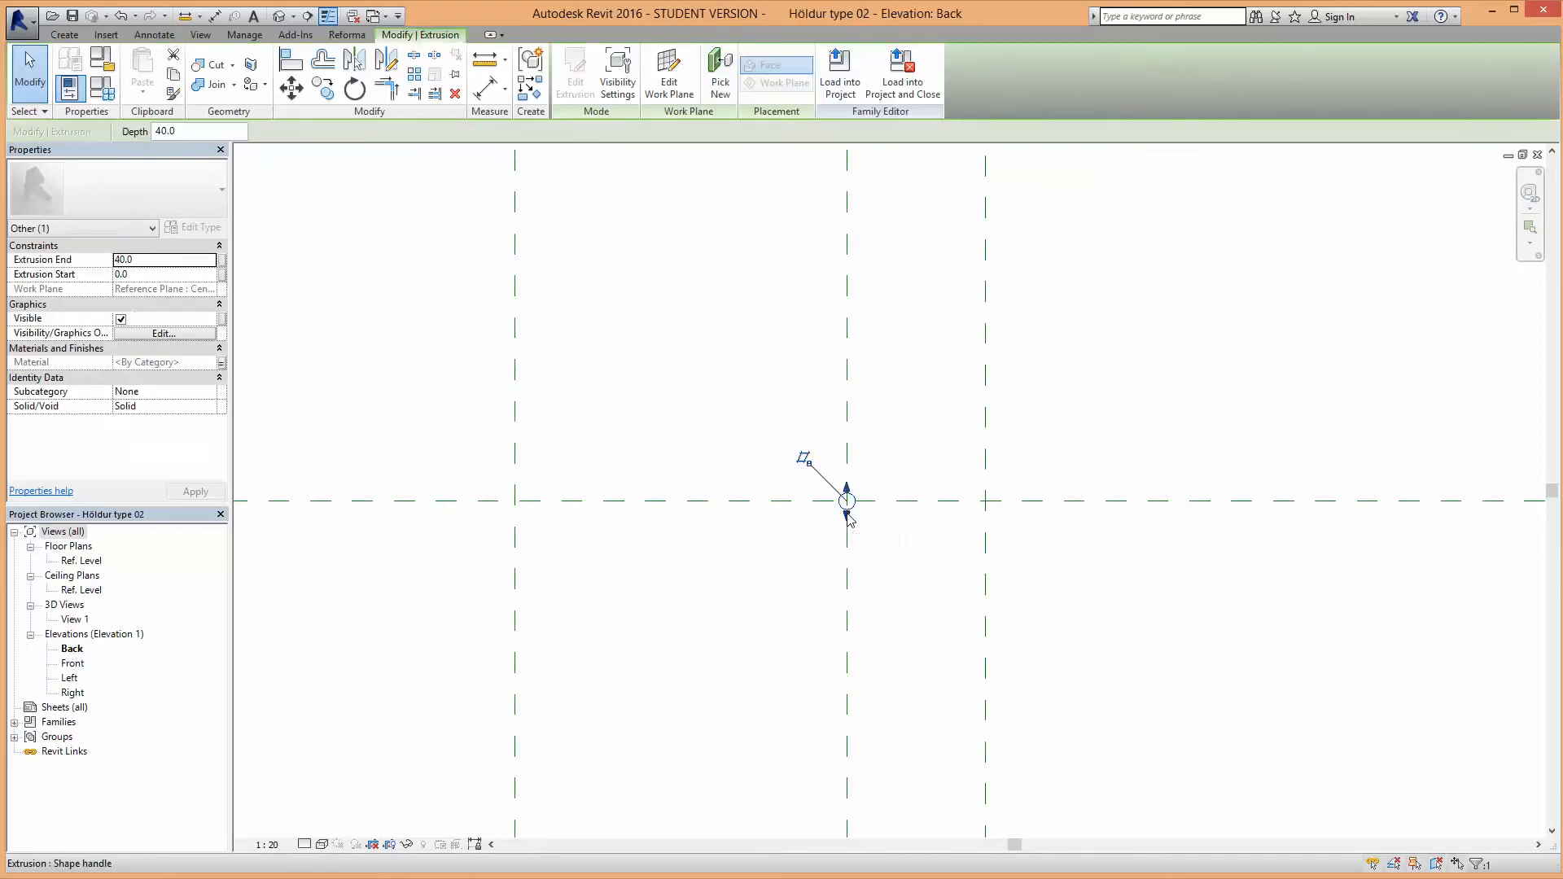
pyautogui.click(322, 87)
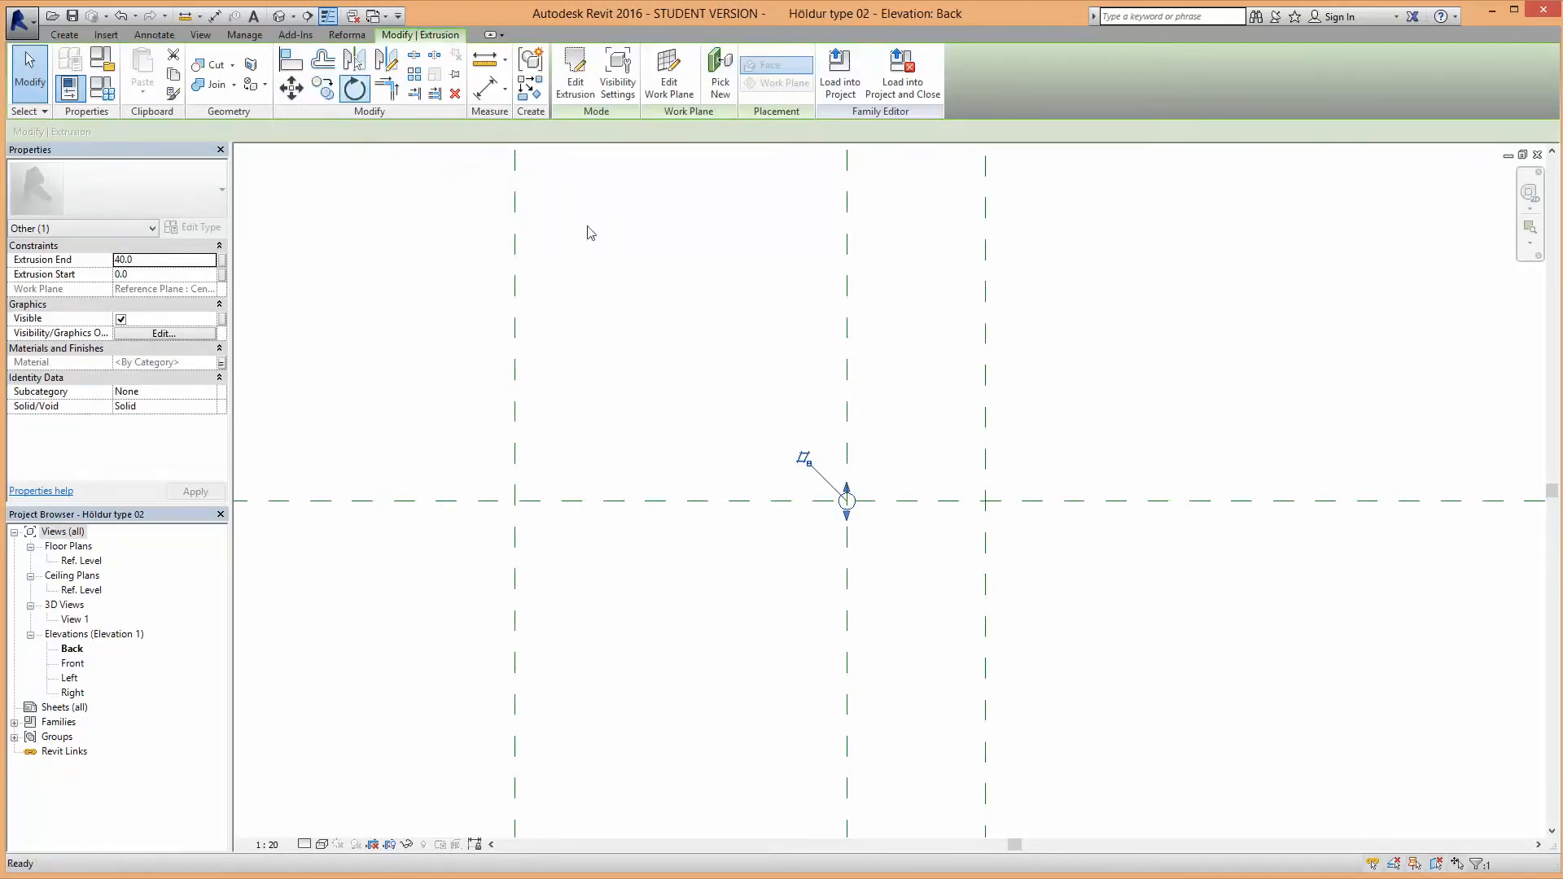
pyautogui.scroll(3, 863, 513)
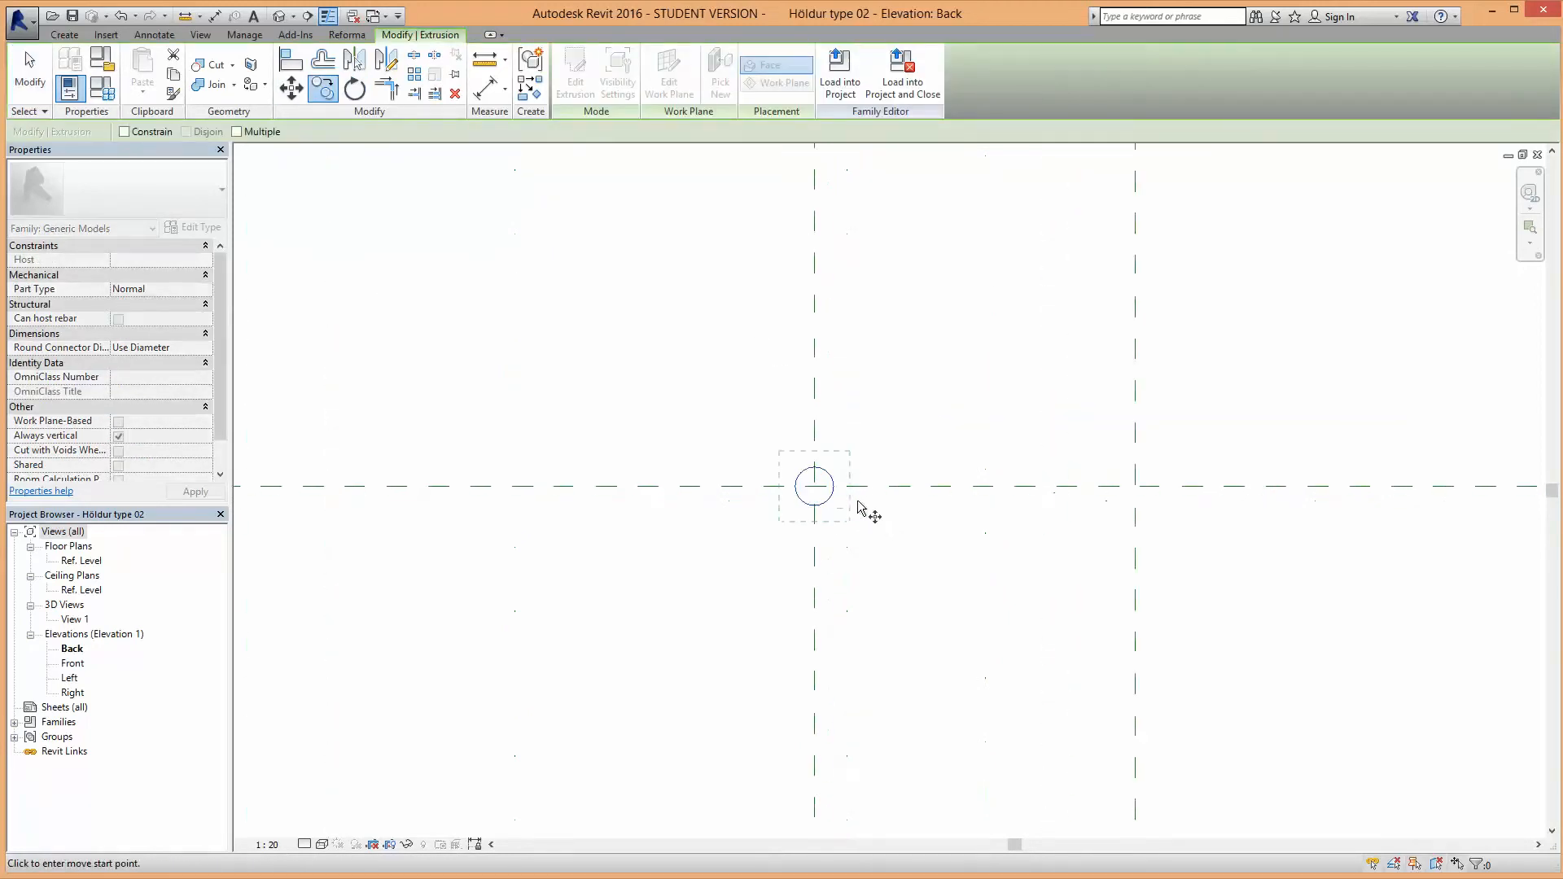
pyautogui.click(814, 486)
pyautogui.scroll(-2, 846, 493)
pyautogui.click(321, 489)
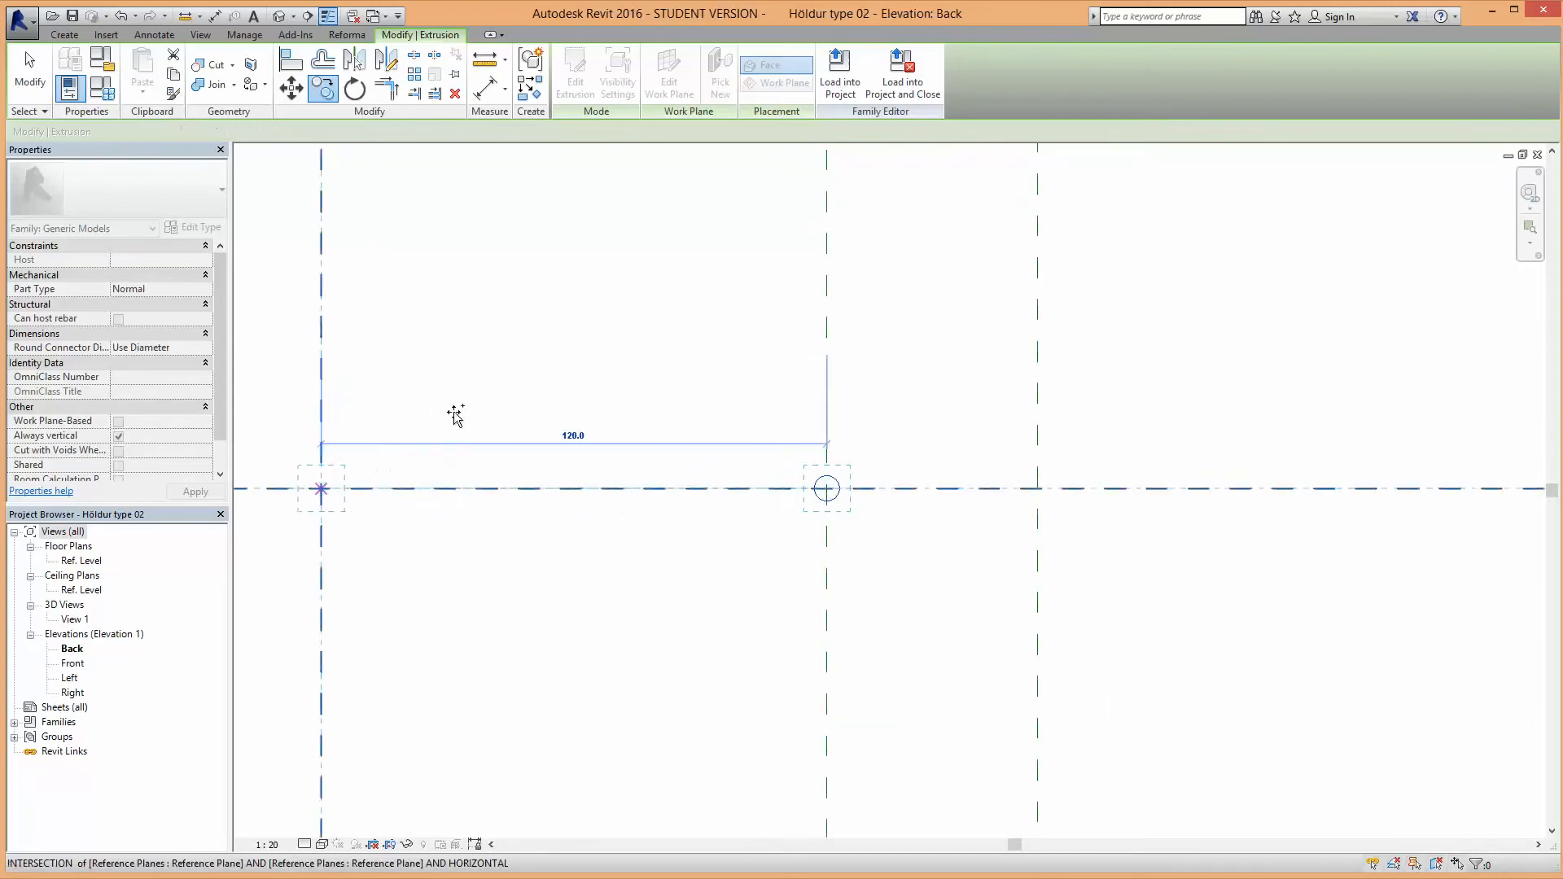
pyautogui.scroll(-1, 456, 416)
pyautogui.moveTo(467, 423); pyautogui.dragTo(599, 422, button='middle')
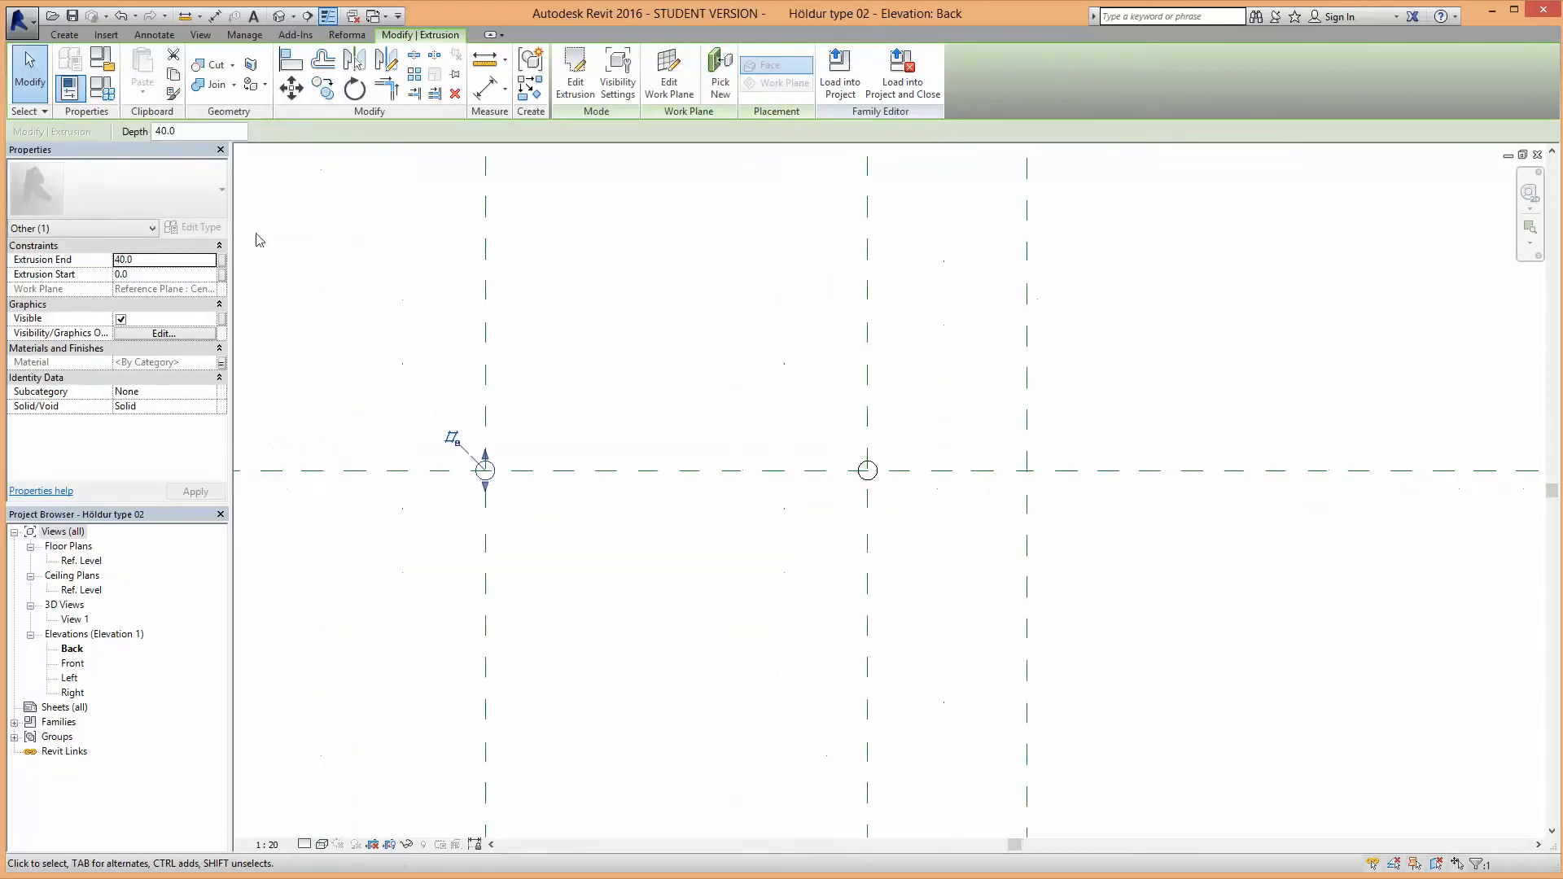
pyautogui.click(43, 95)
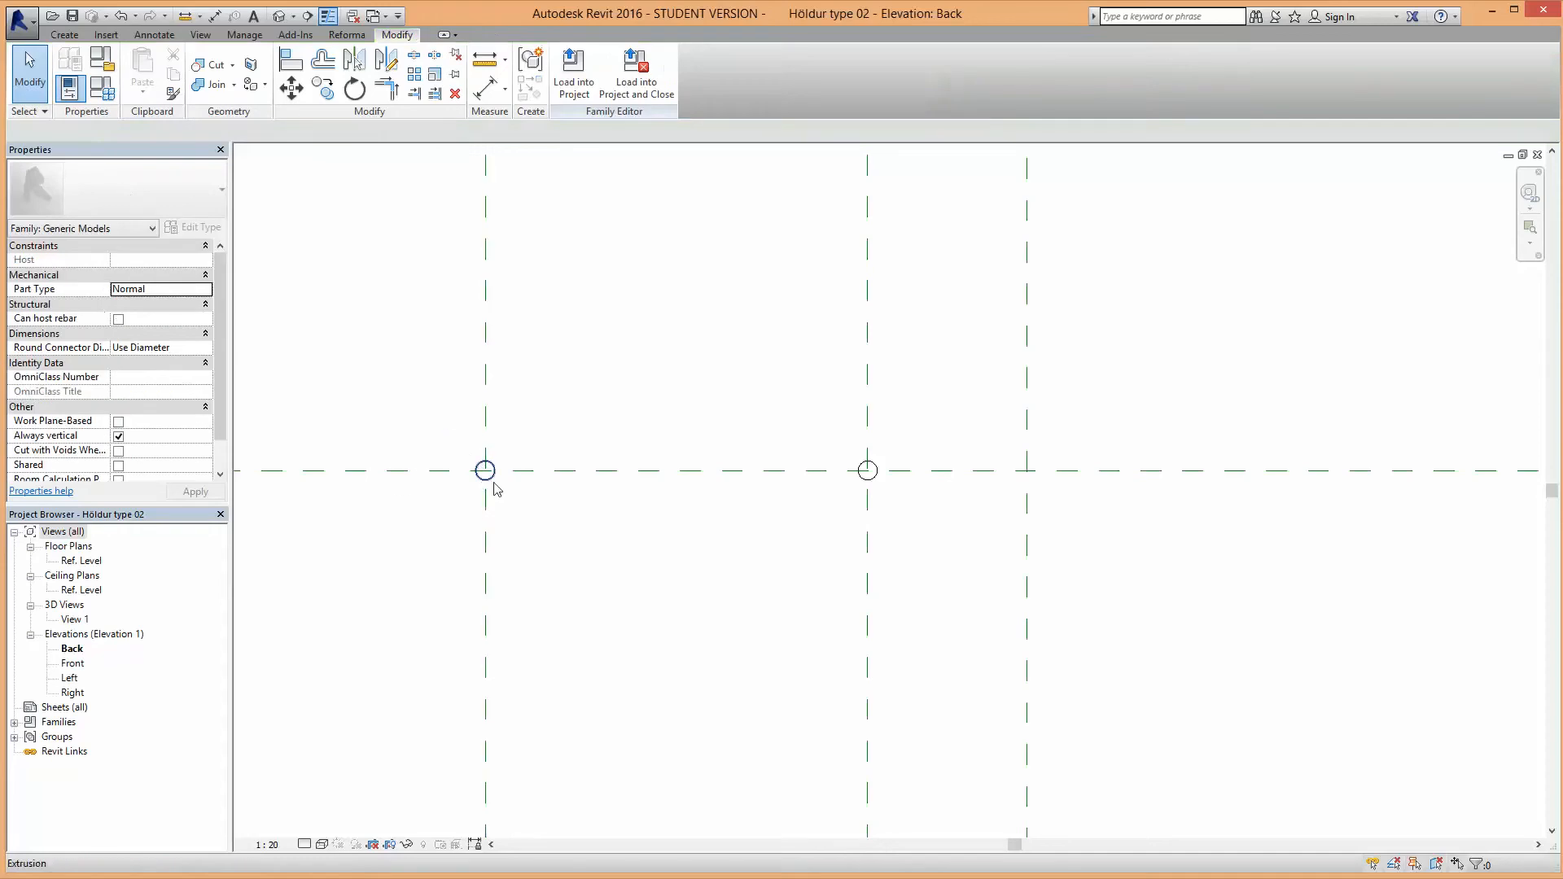
# Step: Check that the copied extrusion's material is associated with the Efni í höldu parameter
pyautogui.click(493, 481)
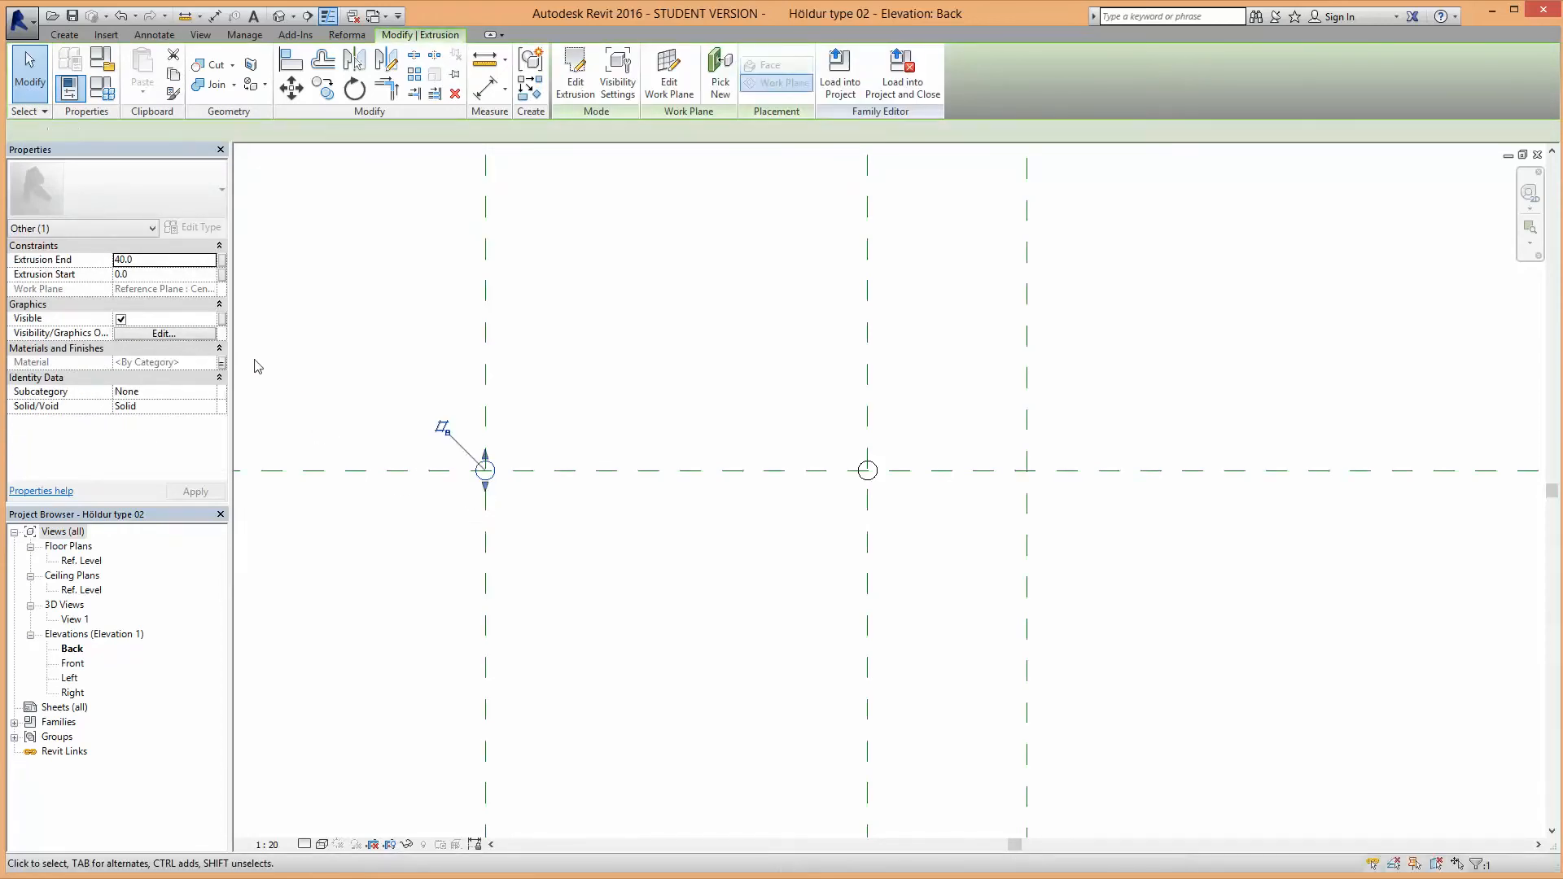
pyautogui.click(221, 363)
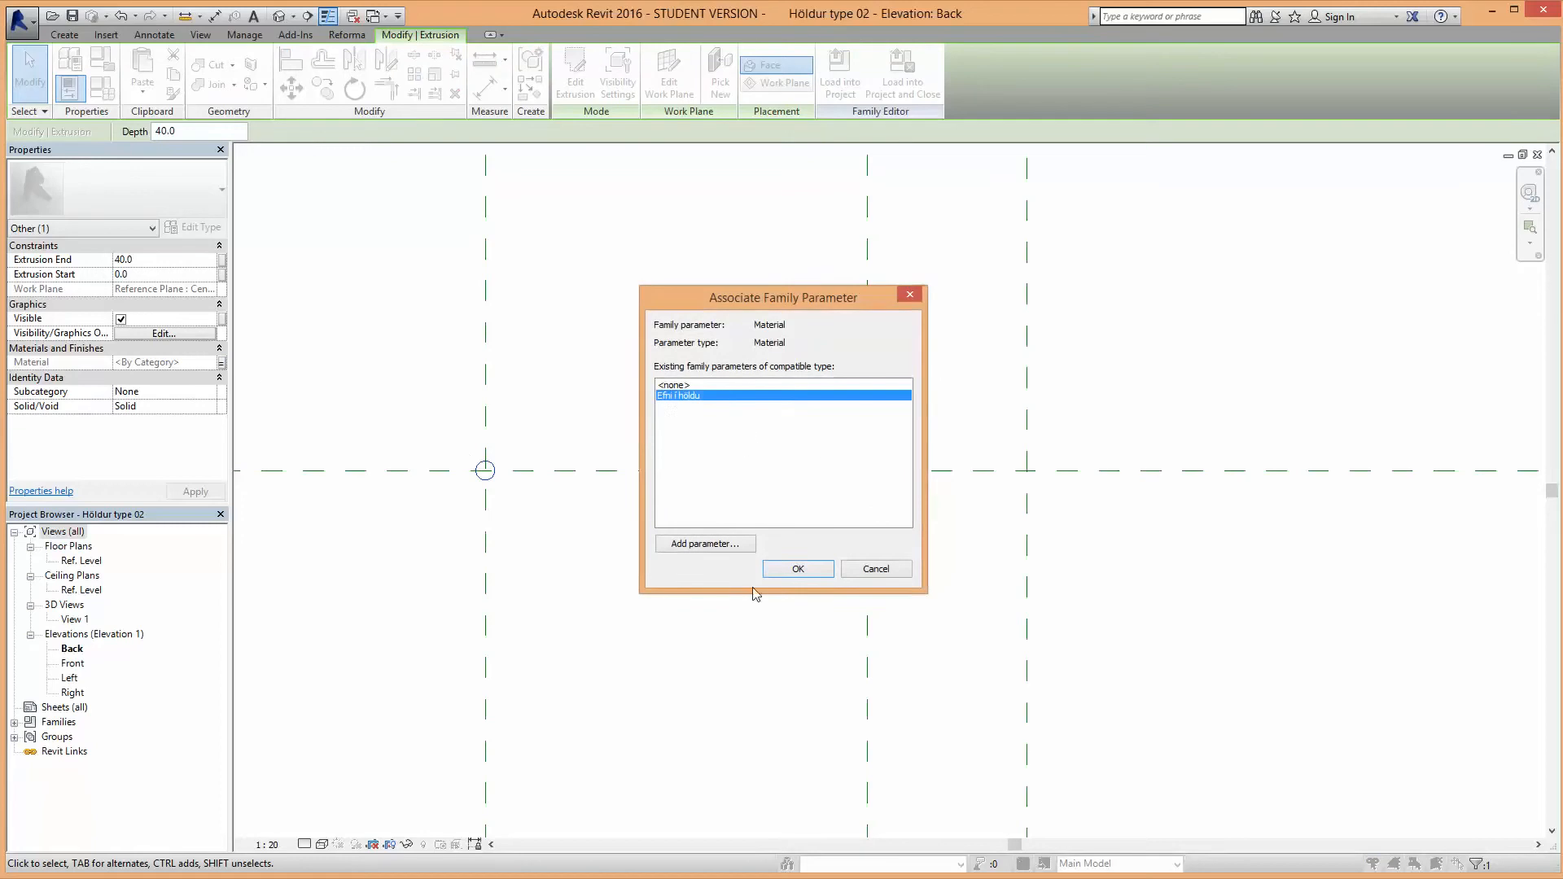
pyautogui.click(786, 569)
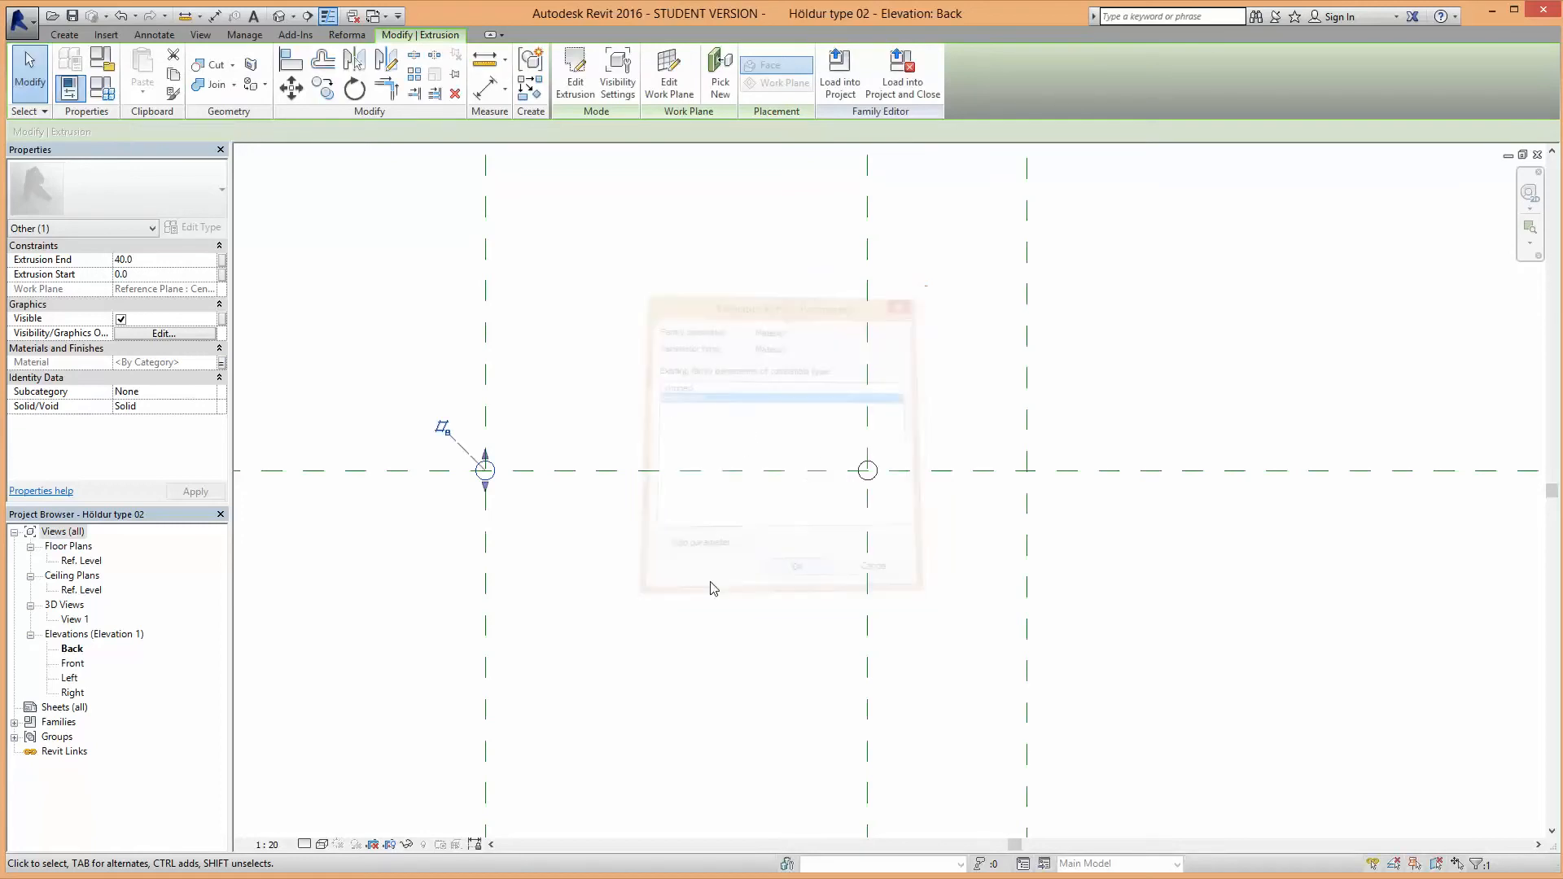
# Step: Open 3D view View 1, fit the model in view and examine both round handle posts from an angle
pyautogui.doubleClick(74, 621)
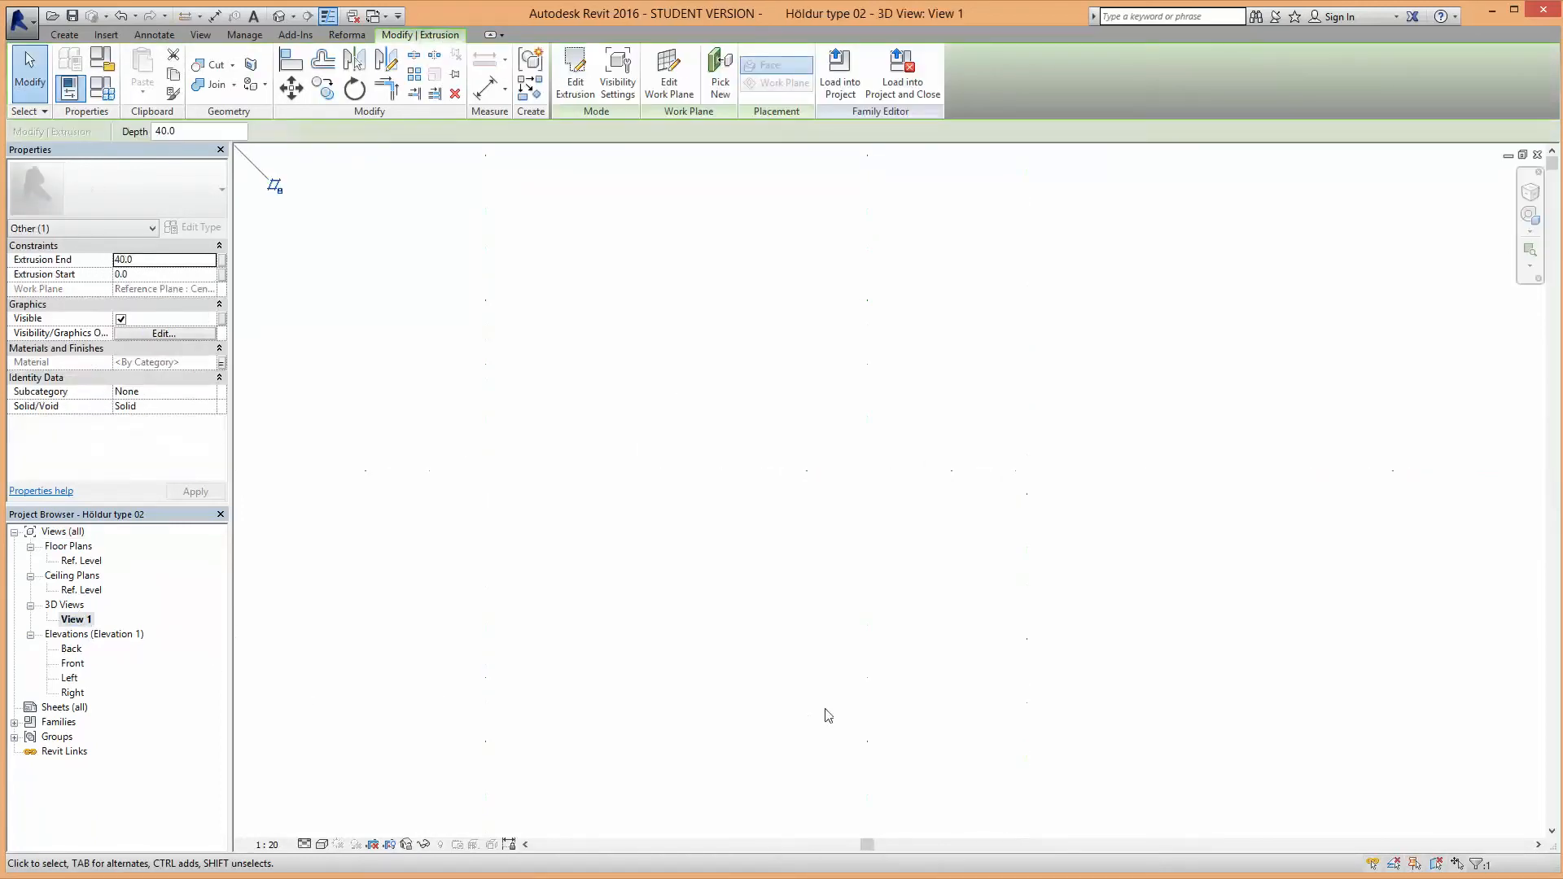
pyautogui.scroll(-2, 356, 388)
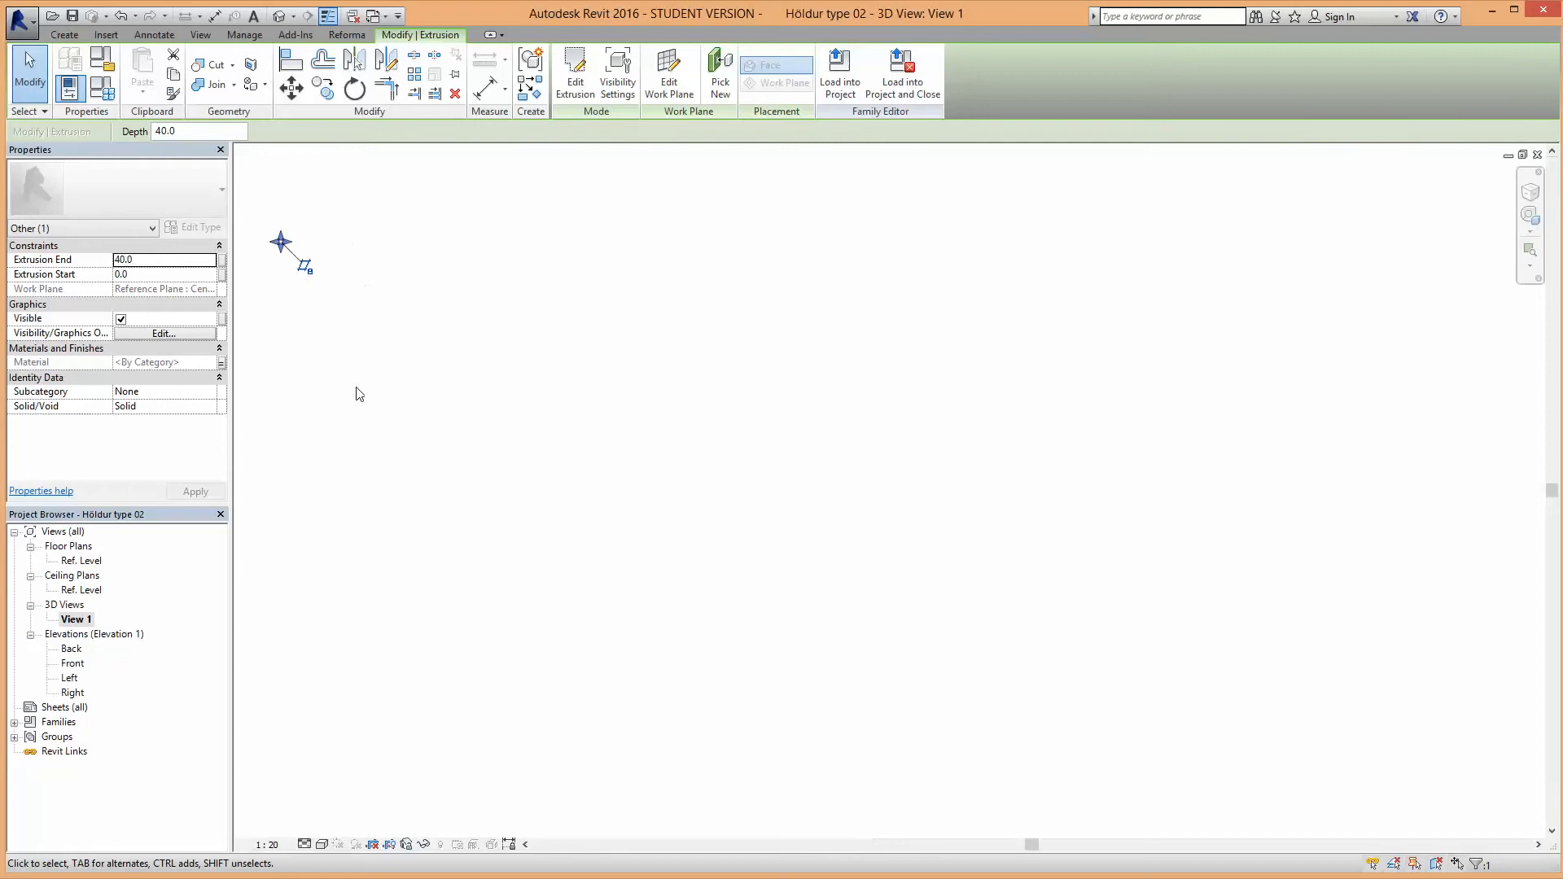
pyautogui.rightClick(630, 387)
pyautogui.click(493, 353)
pyautogui.click(769, 369)
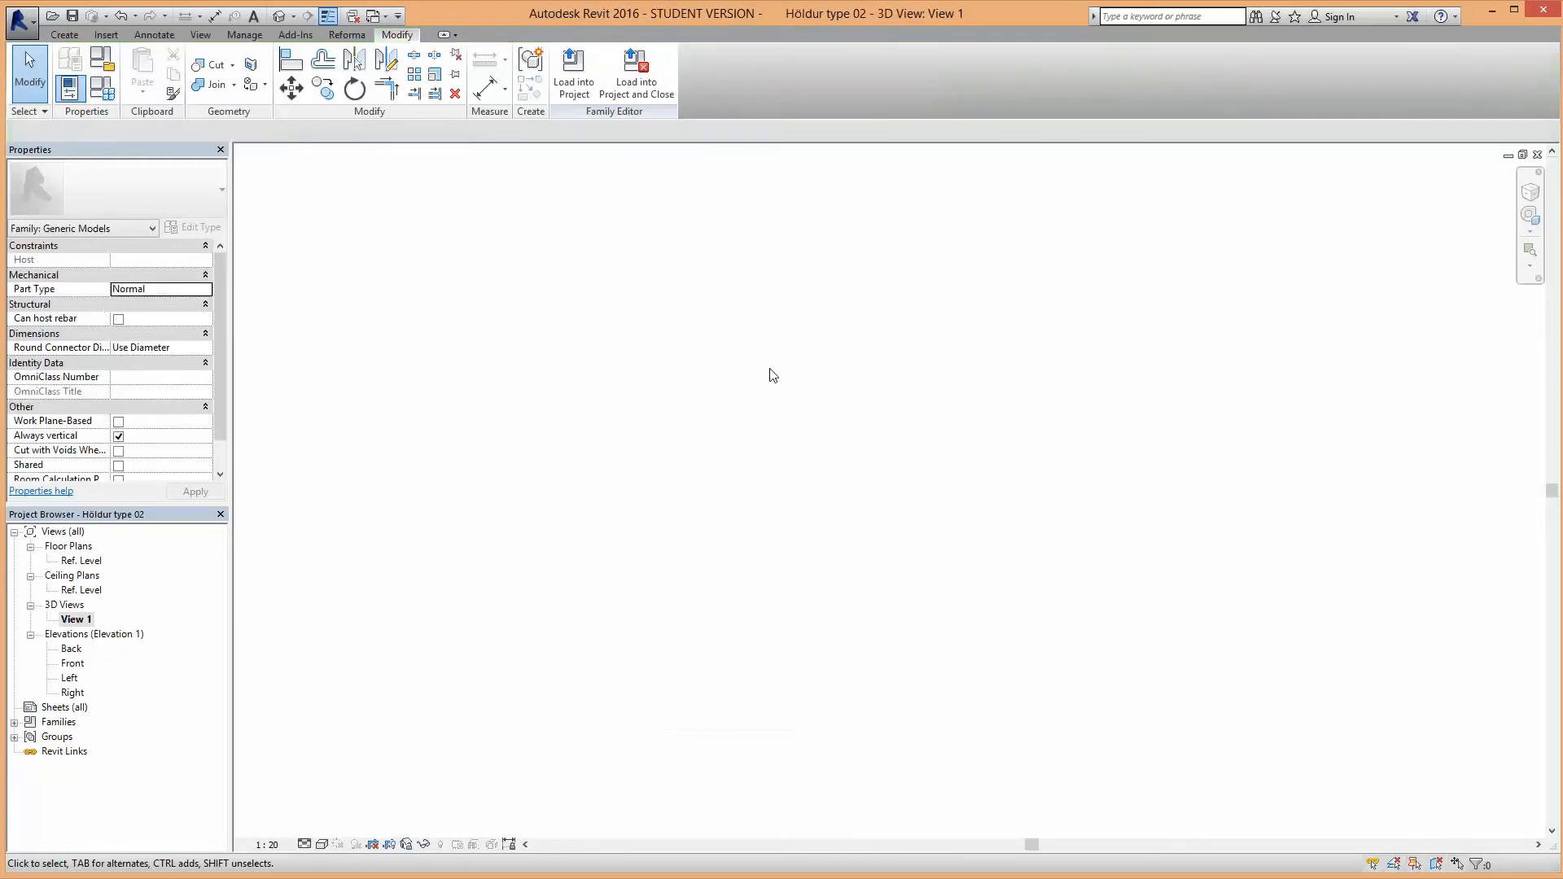
pyautogui.rightClick(769, 369)
pyautogui.click(861, 526)
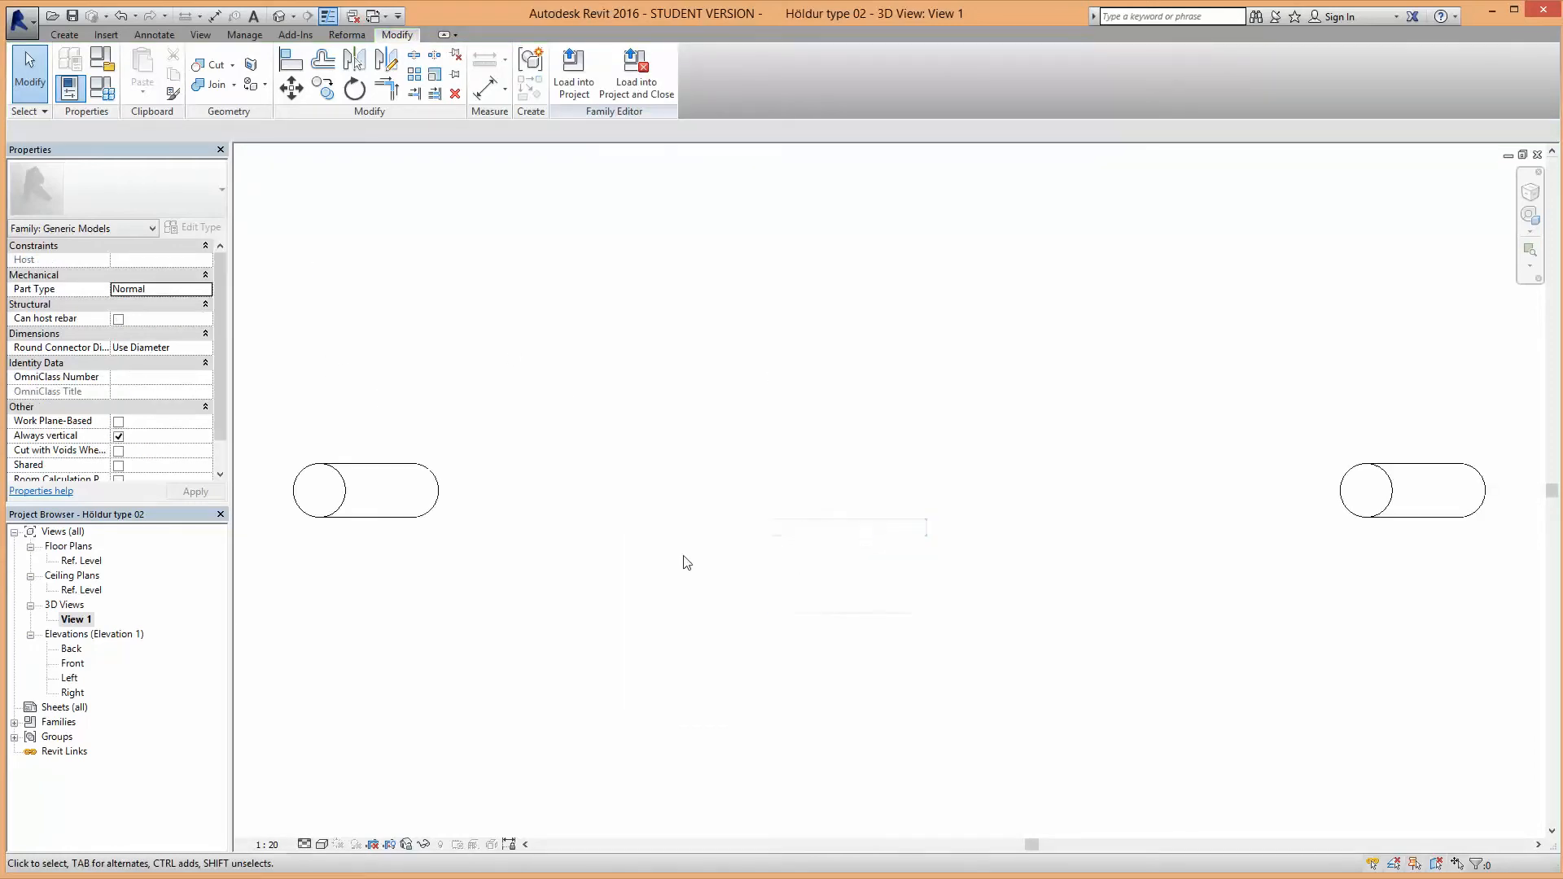
pyautogui.keyDown('shift'); pyautogui.moveTo(700, 464); pyautogui.dragTo(838, 610, button='middle'); pyautogui.keyUp('shift')
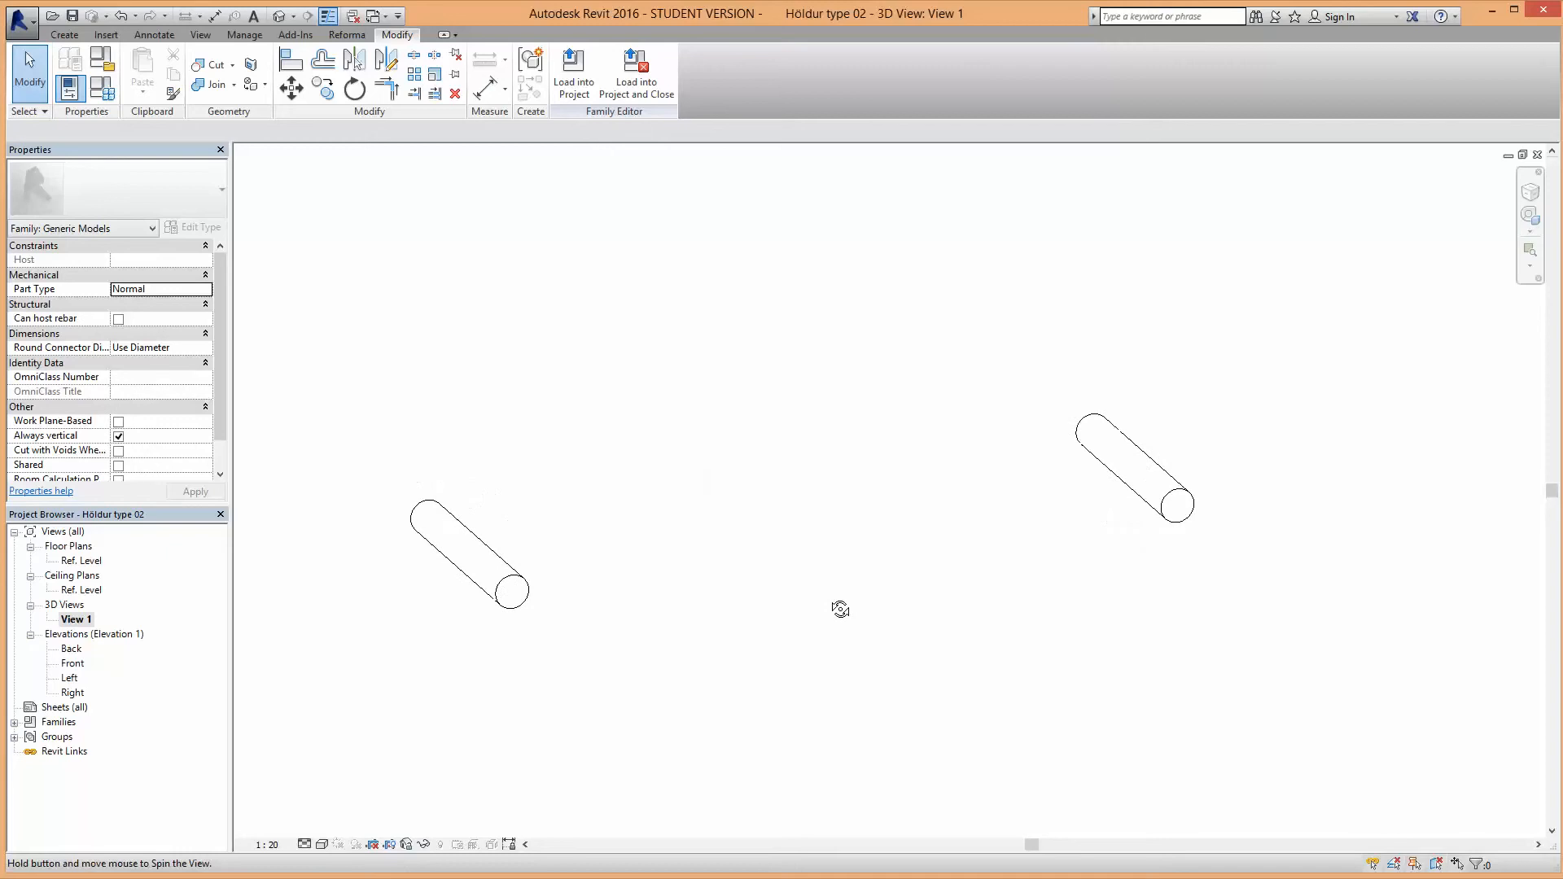
# Step: In the Ref. Level floor plan, set the extrusion end of the left handle post to -40 mm
pyautogui.doubleClick(81, 560)
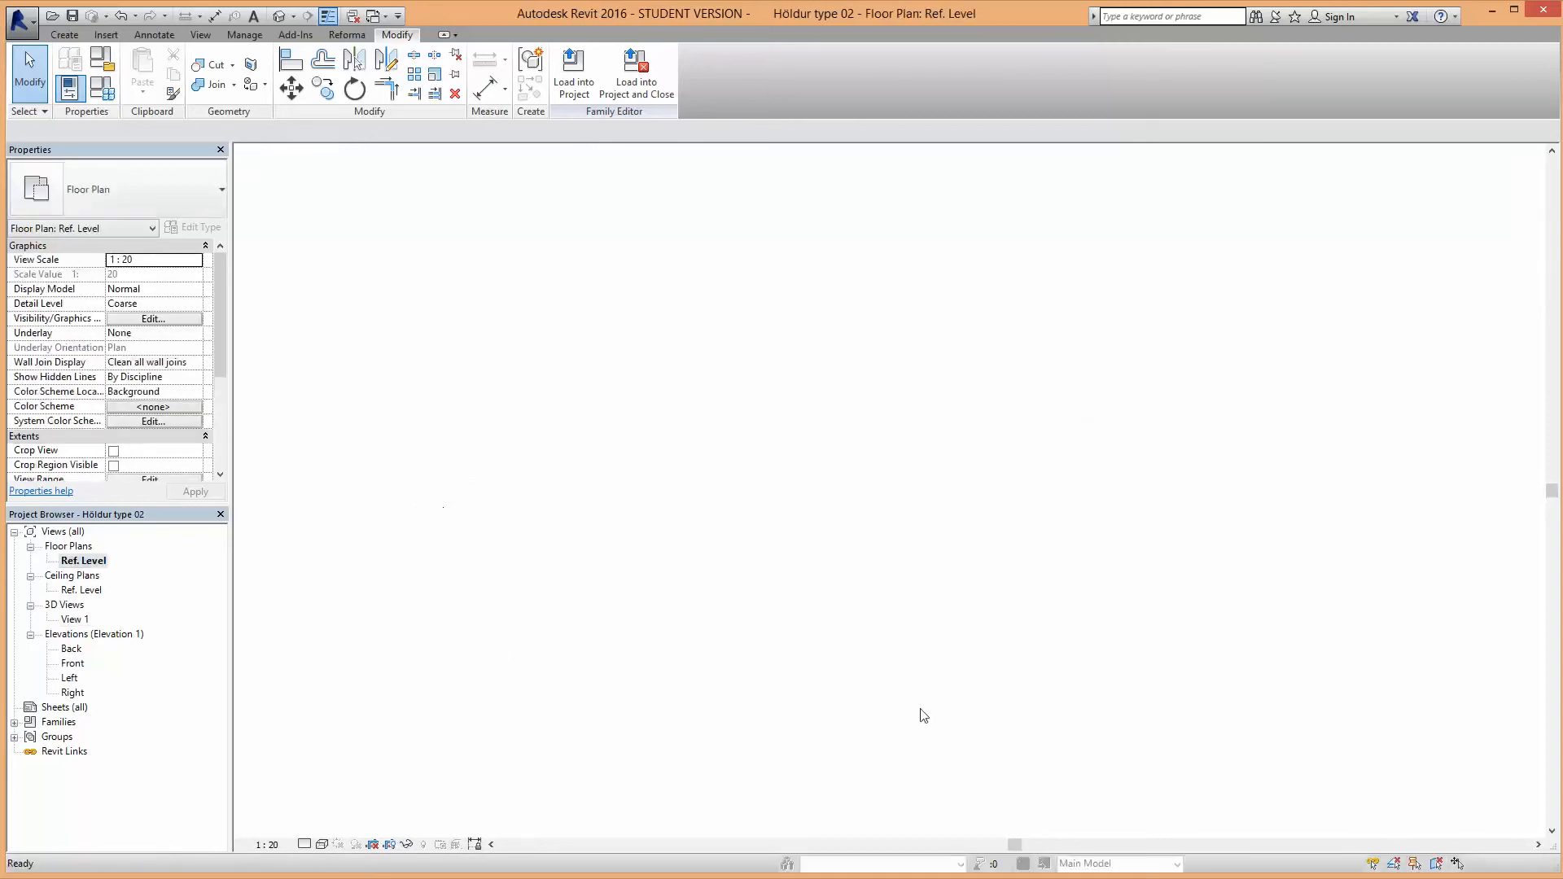
pyautogui.scroll(-3, 906, 656)
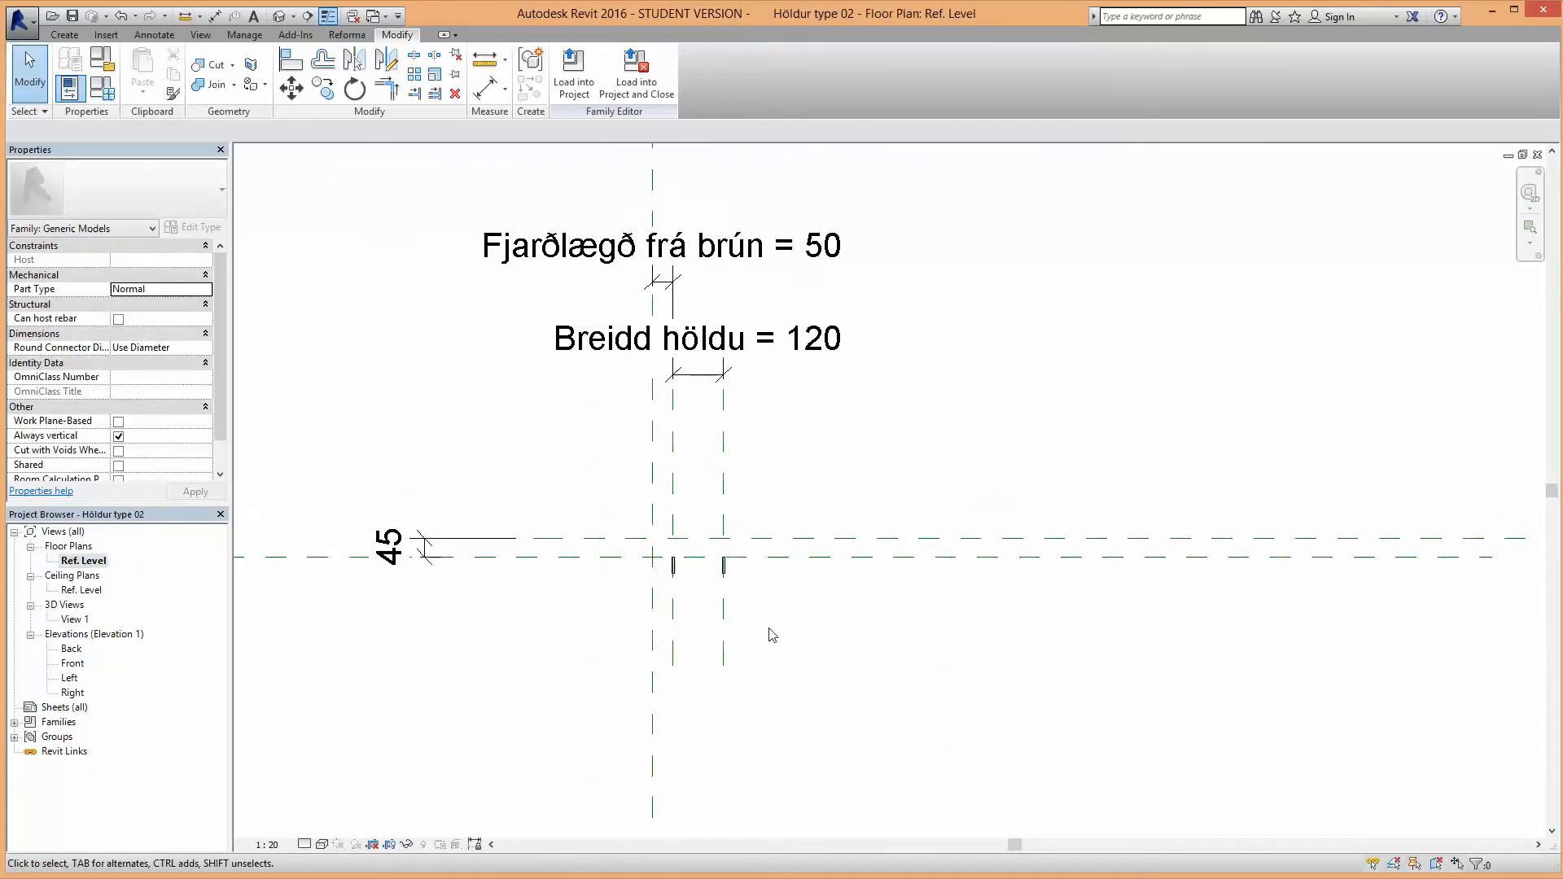
pyautogui.scroll(4, 749, 586)
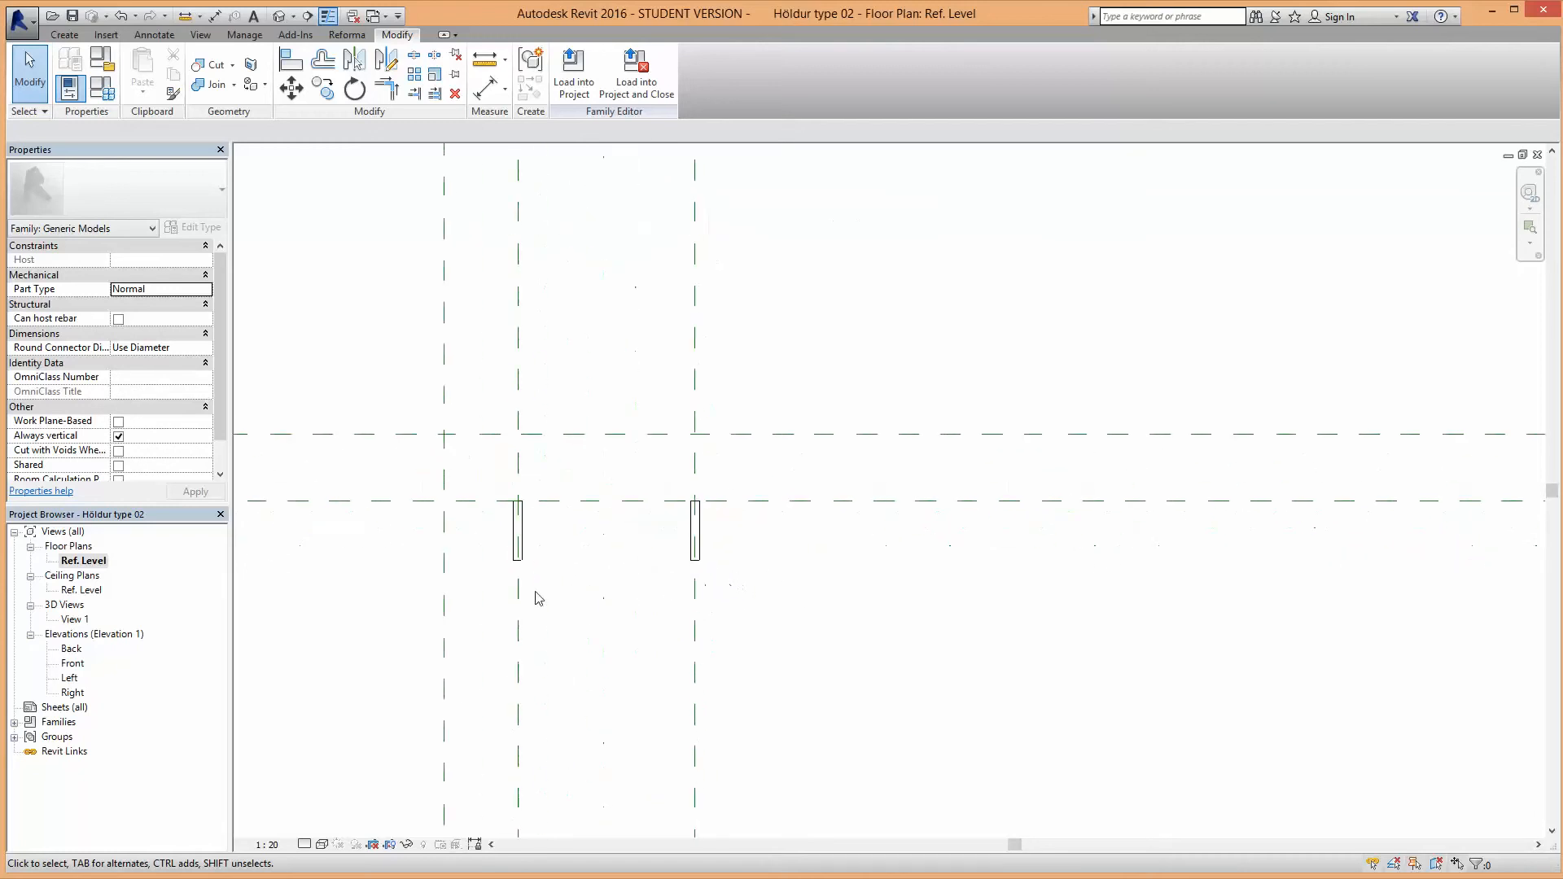
pyautogui.moveTo(656, 618); pyautogui.dragTo(763, 630, button='middle')
pyautogui.click(740, 592)
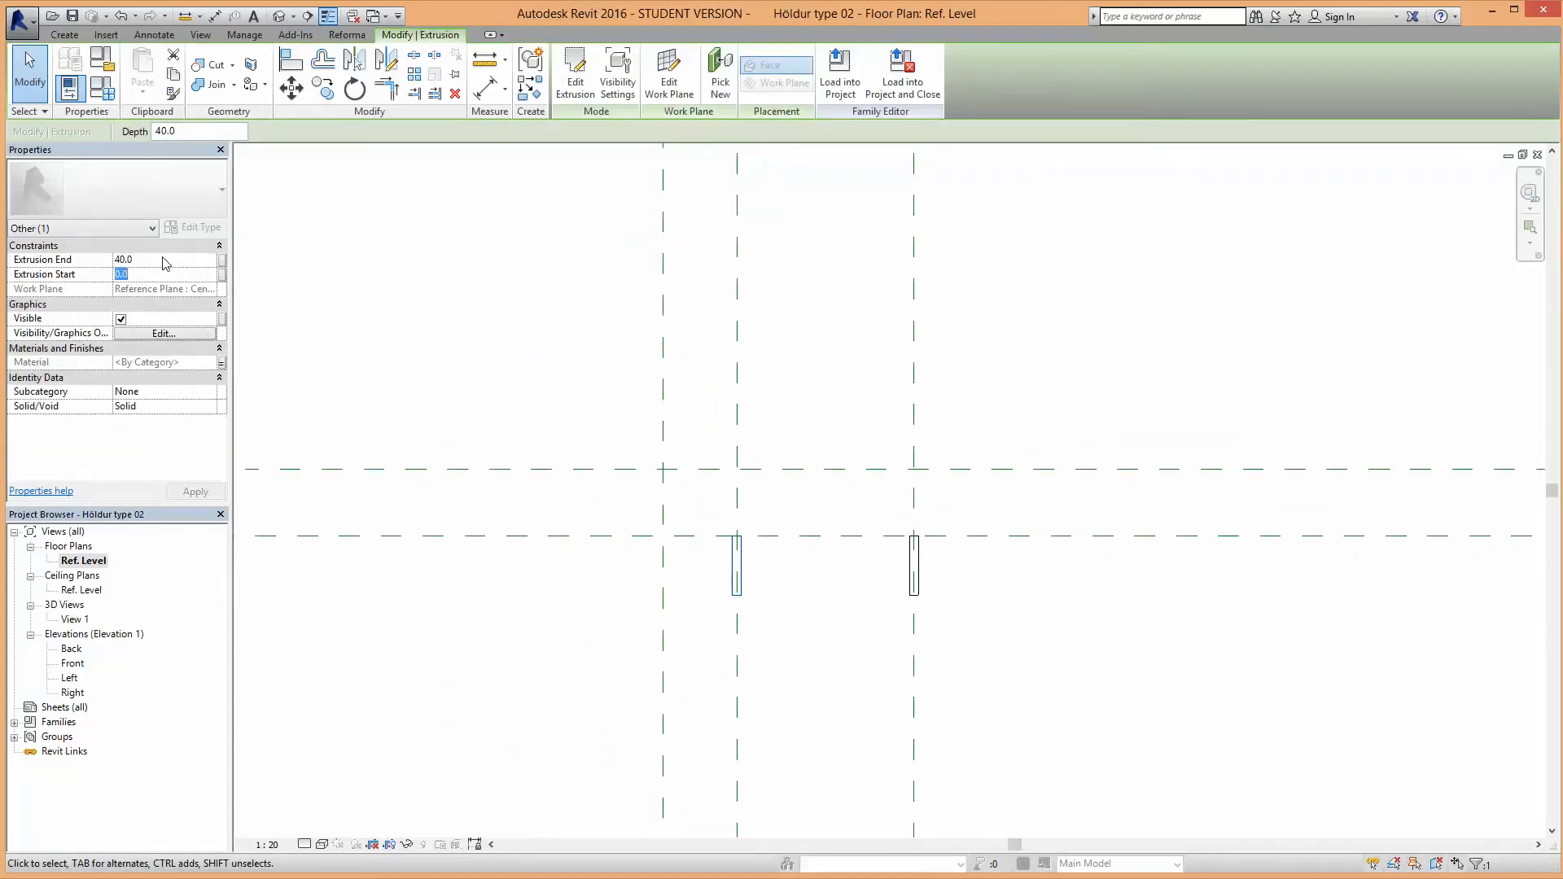
pyautogui.click(161, 259)
pyautogui.write('-40')
# Step: Set the extrusion end of the right handle post to -40 mm
pyautogui.click(914, 597)
pyautogui.click(155, 260)
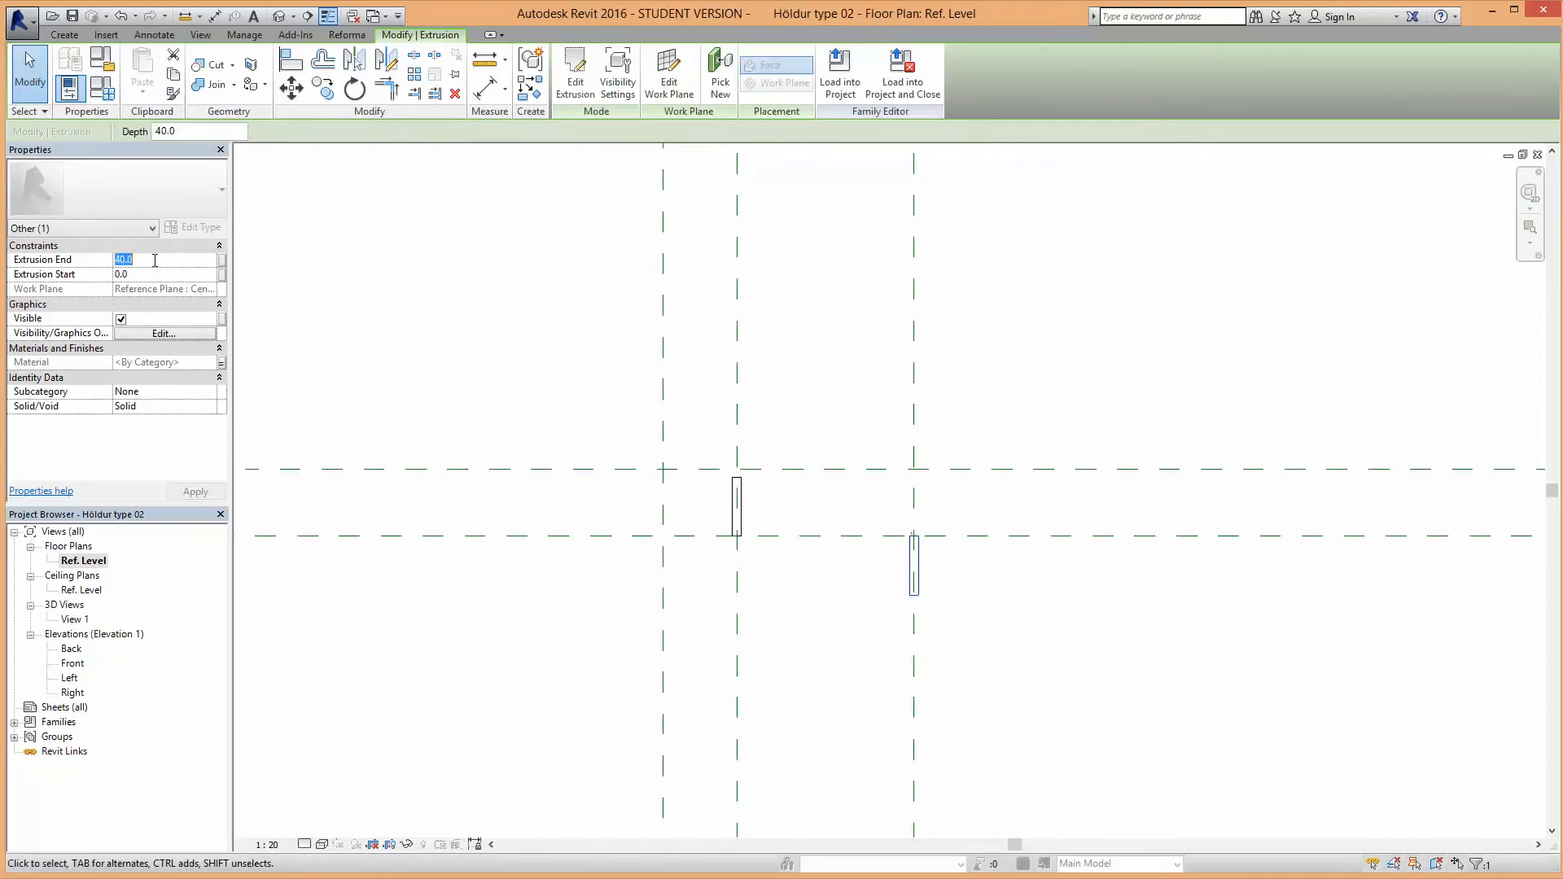
pyautogui.write('-40.0')
# Step: Stretch the far ends of both handle posts to the horizontal reference plane dimensioned 45, giving each an extrusion end of -45 mm
pyautogui.scroll(-4, 995, 631)
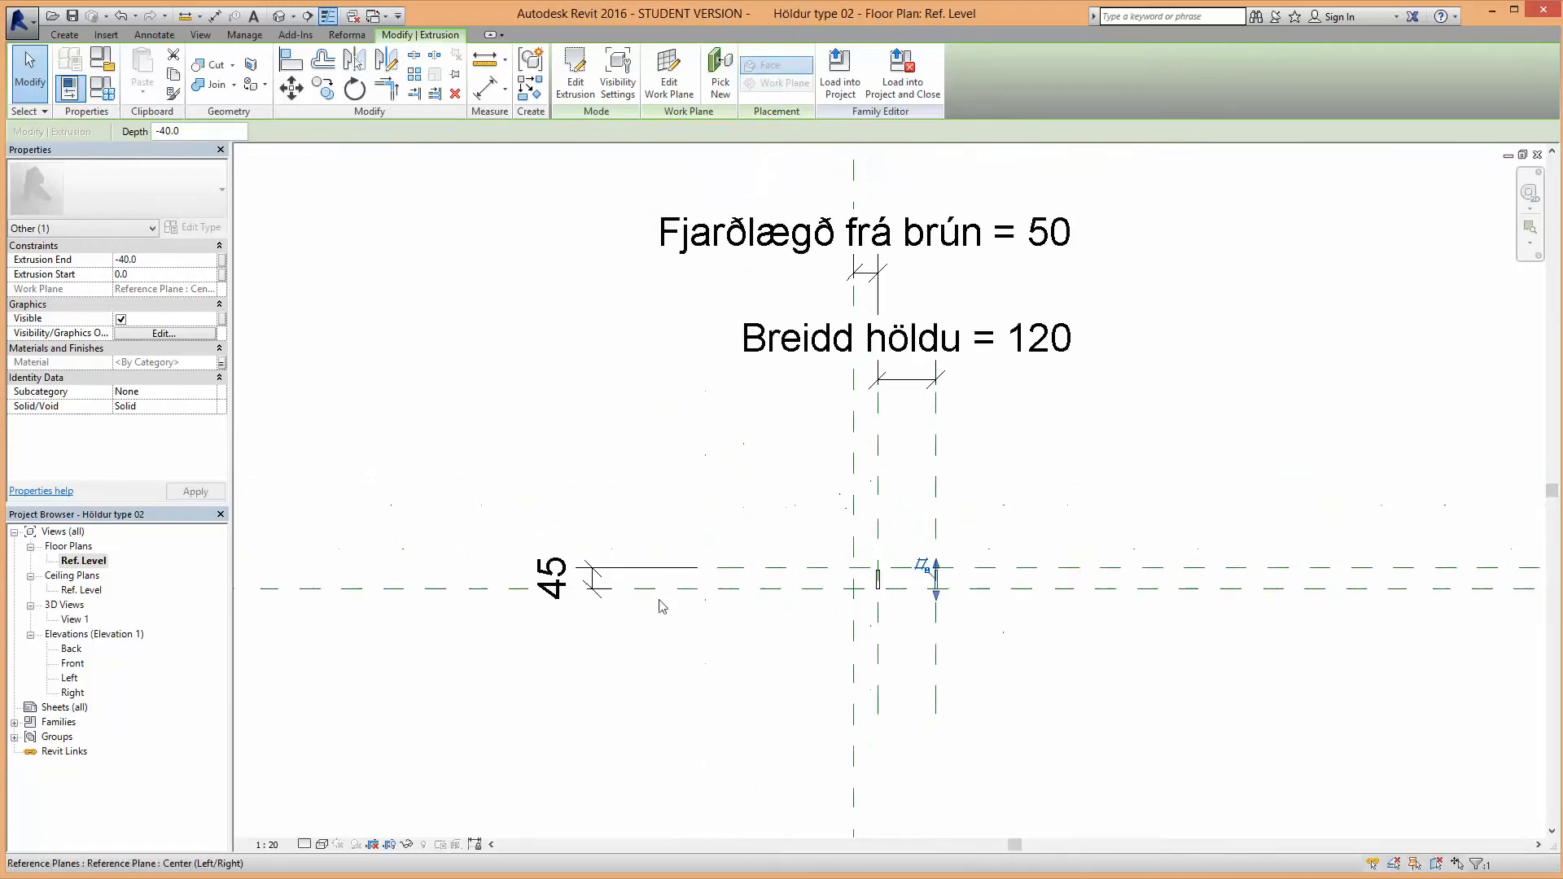
pyautogui.click(770, 567)
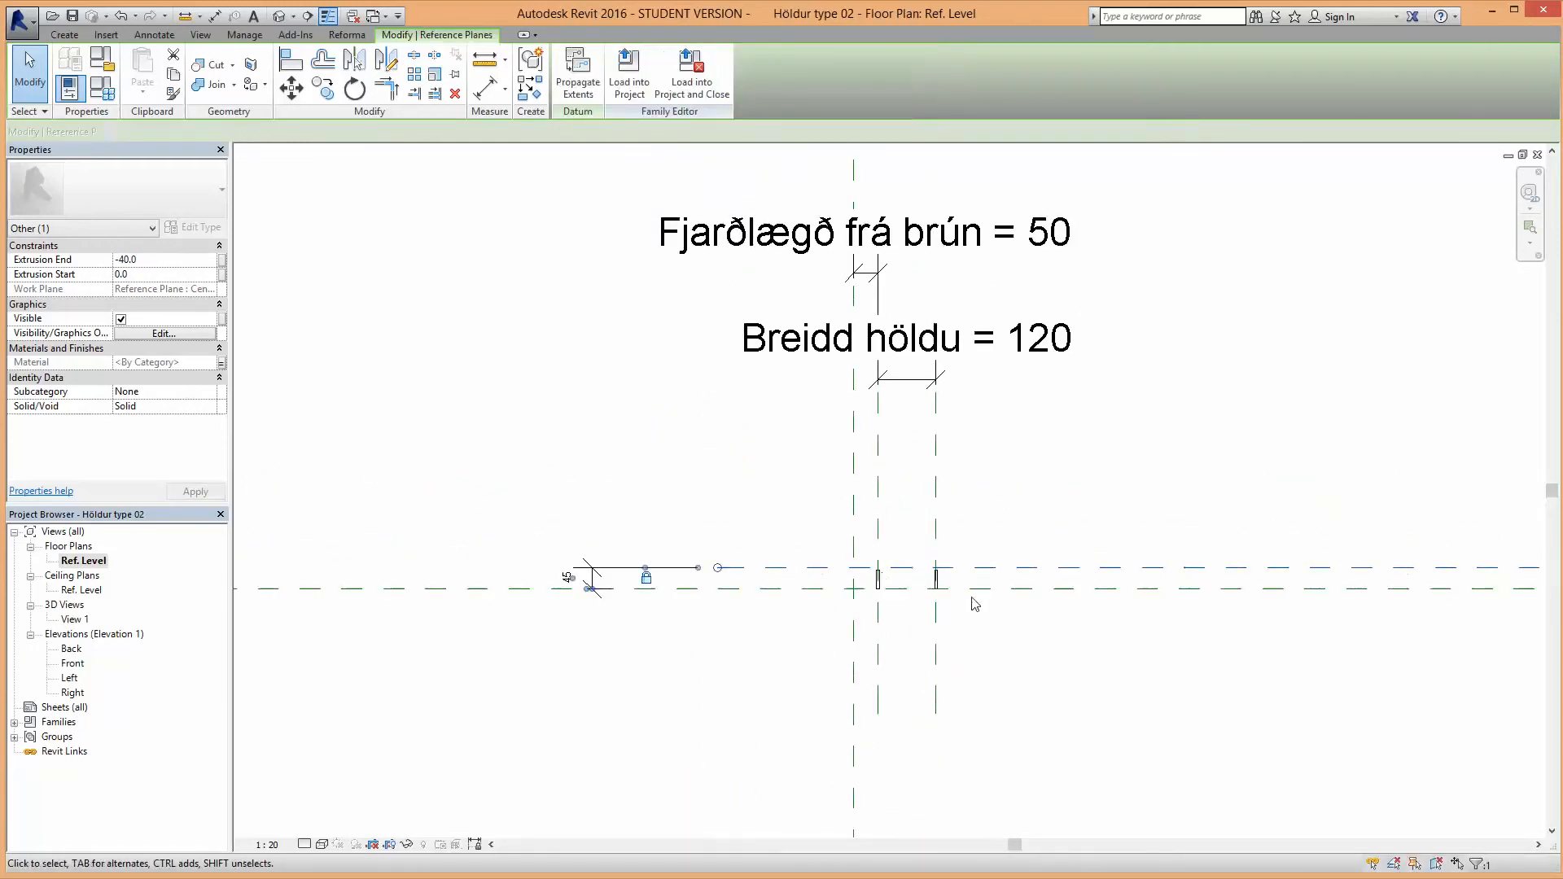
pyautogui.scroll(5, 1017, 611)
pyautogui.click(1036, 555)
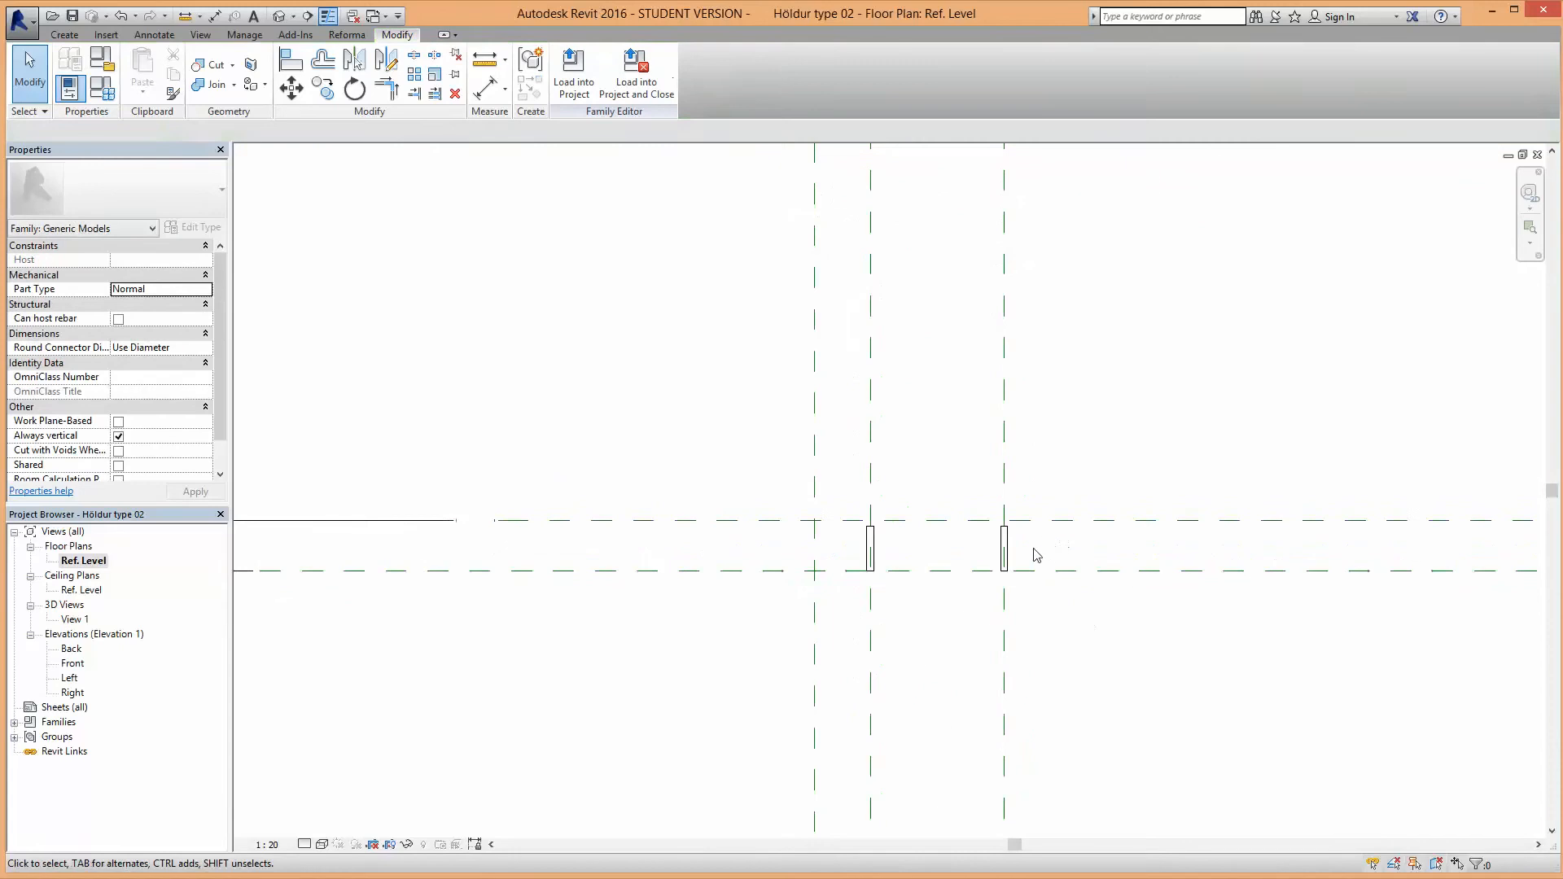
pyautogui.scroll(3, 1029, 552)
pyautogui.click(984, 520)
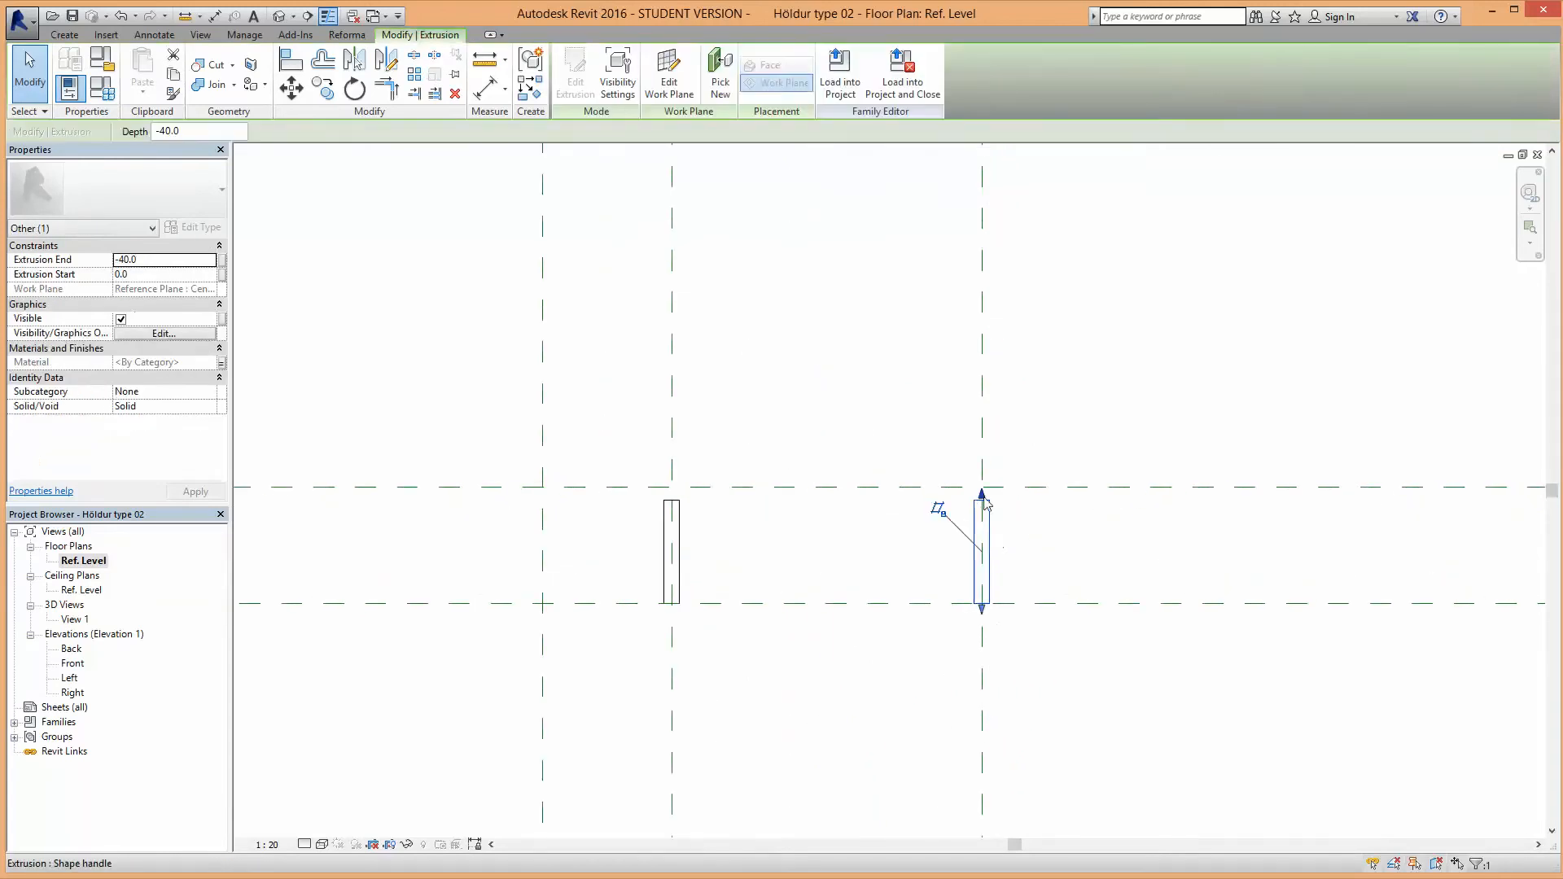
pyautogui.moveTo(985, 502); pyautogui.dragTo(985, 486)
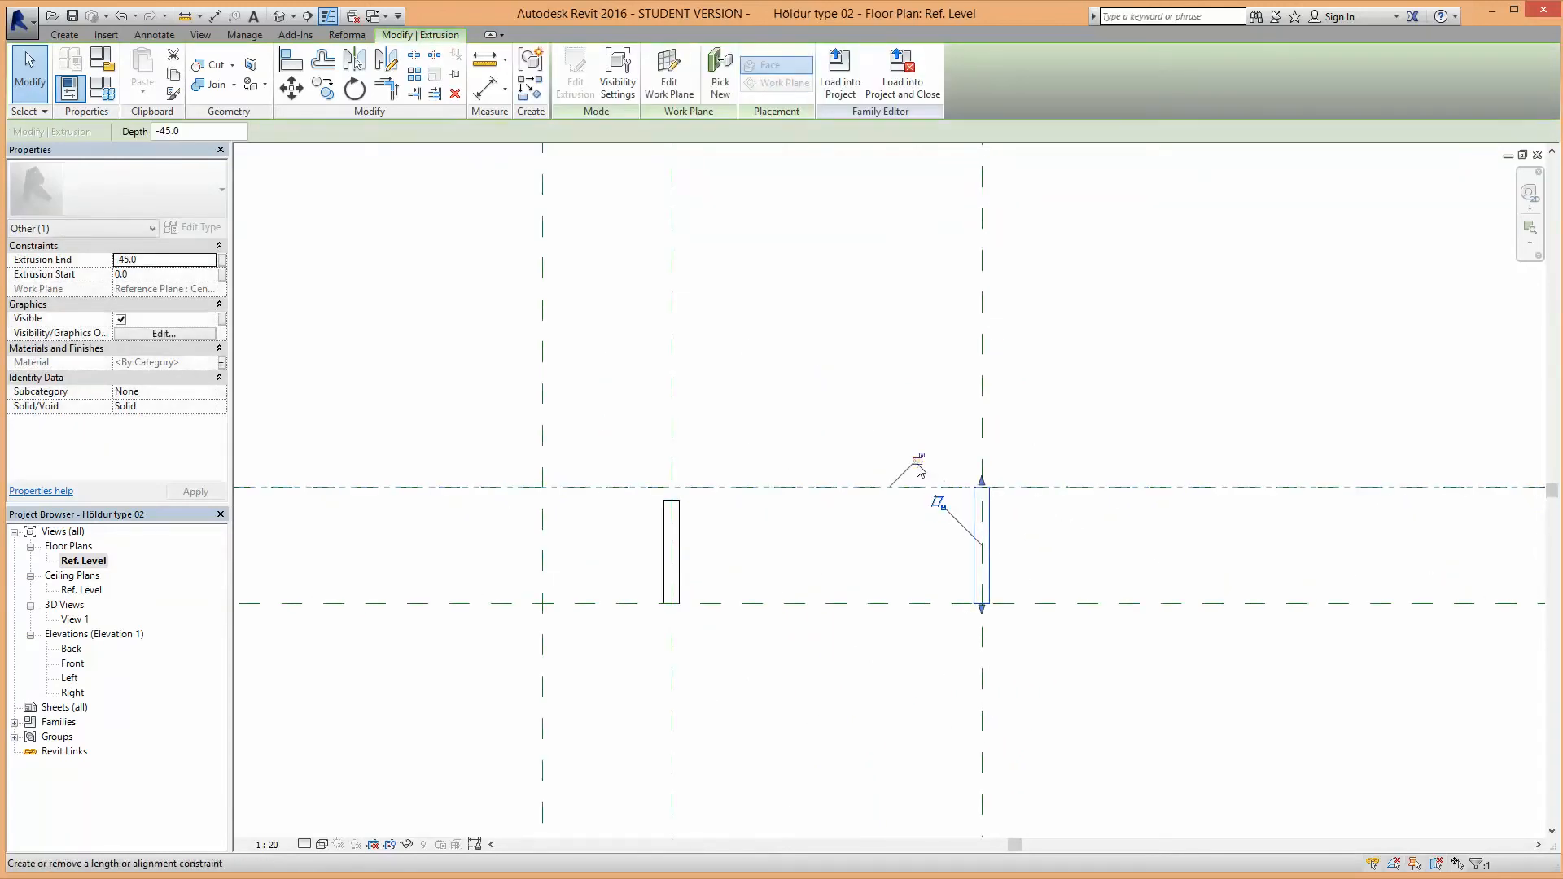
pyautogui.click(680, 561)
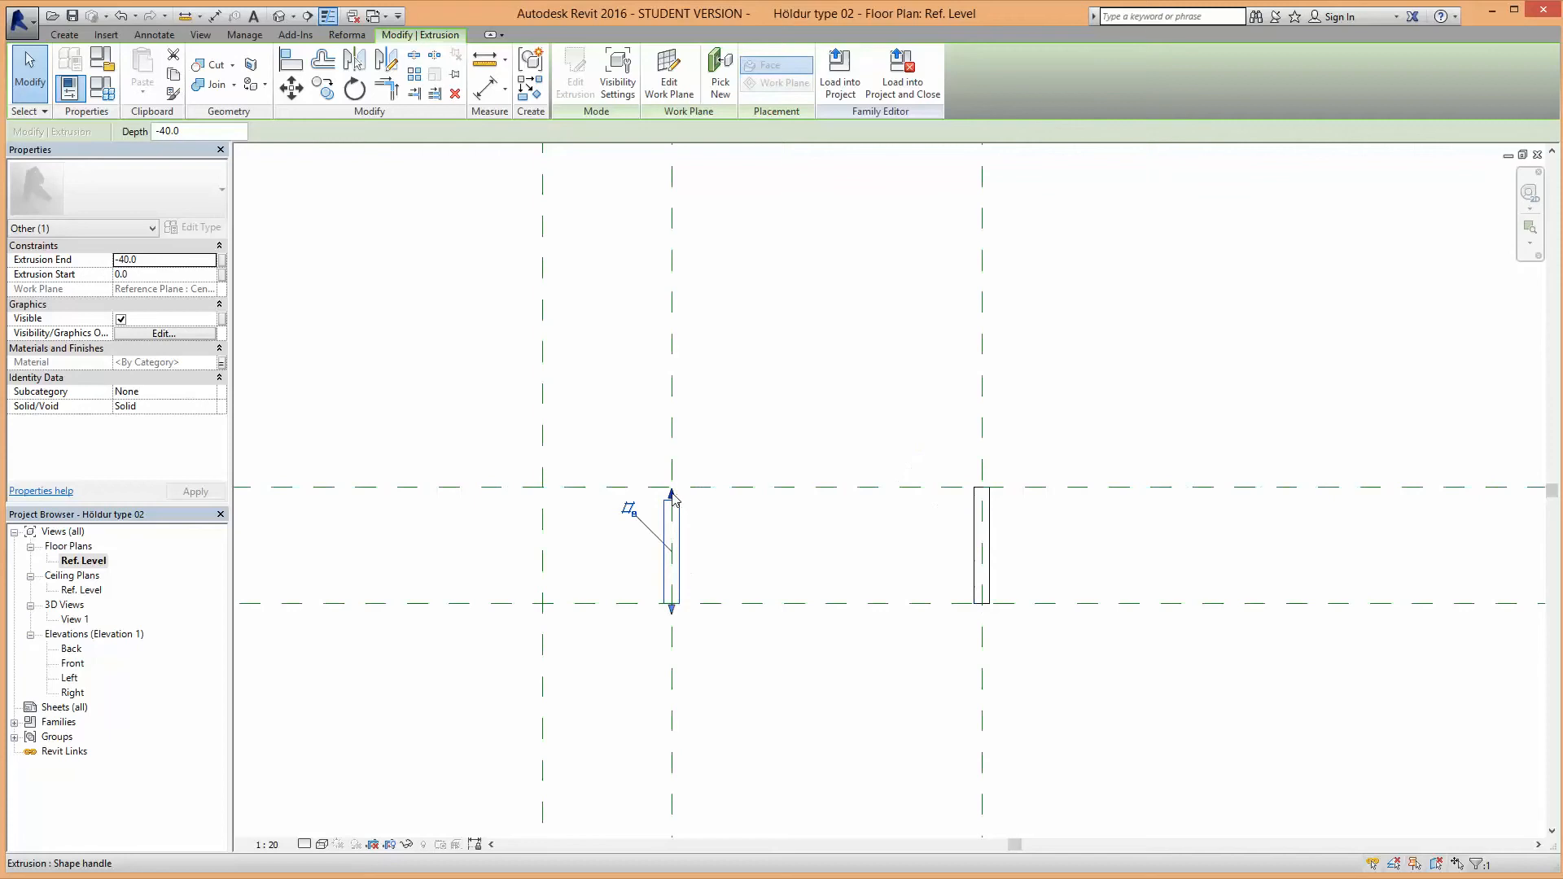
pyautogui.moveTo(674, 500); pyautogui.dragTo(920, 464)
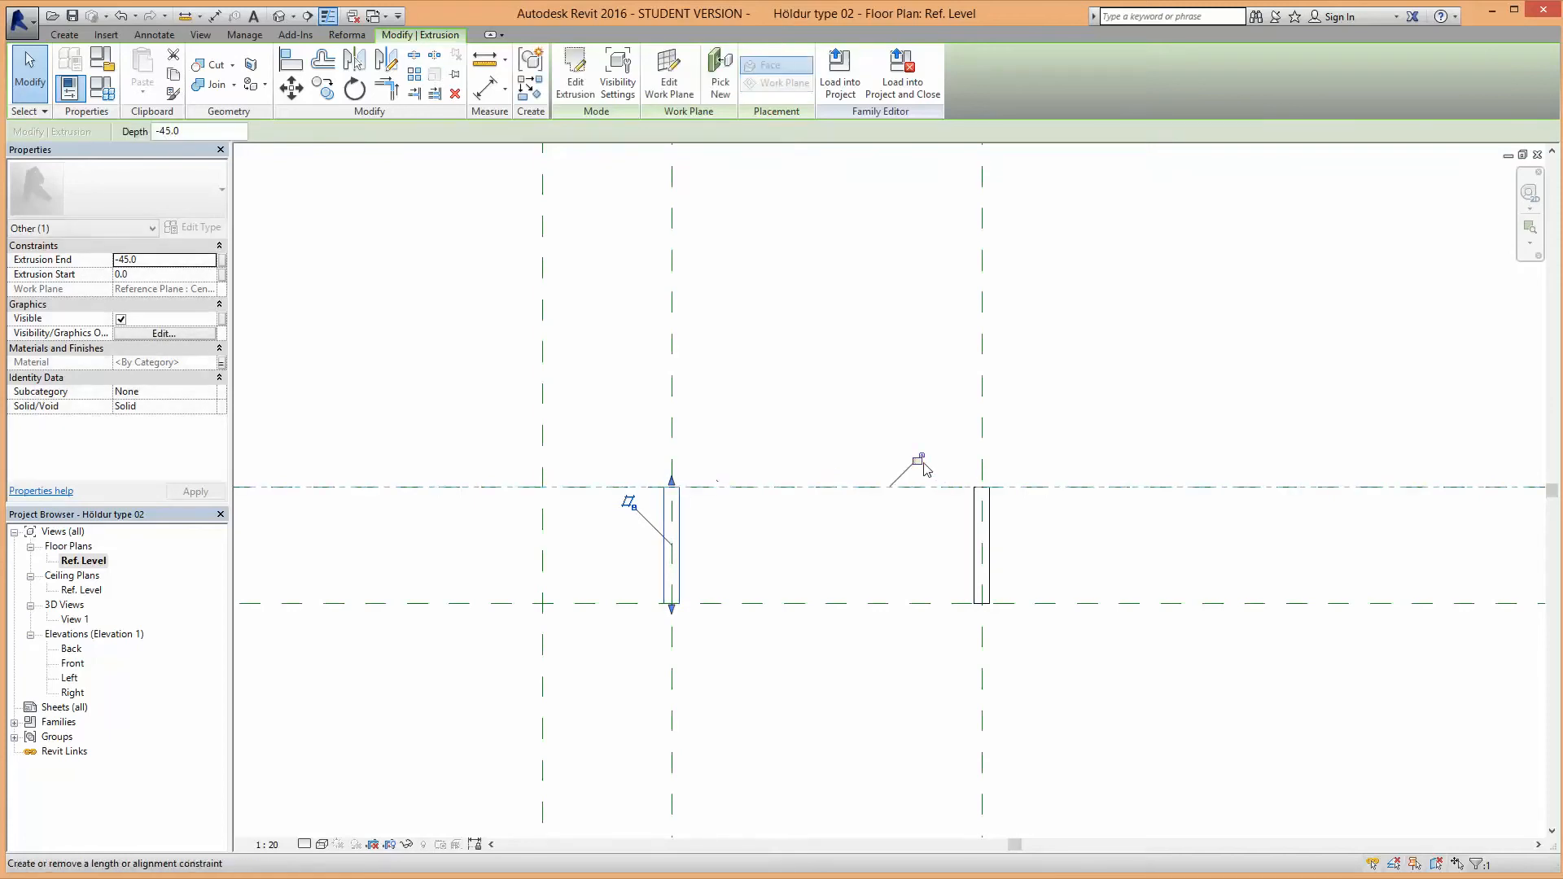
pyautogui.scroll(-5, 879, 603)
pyautogui.click(962, 698)
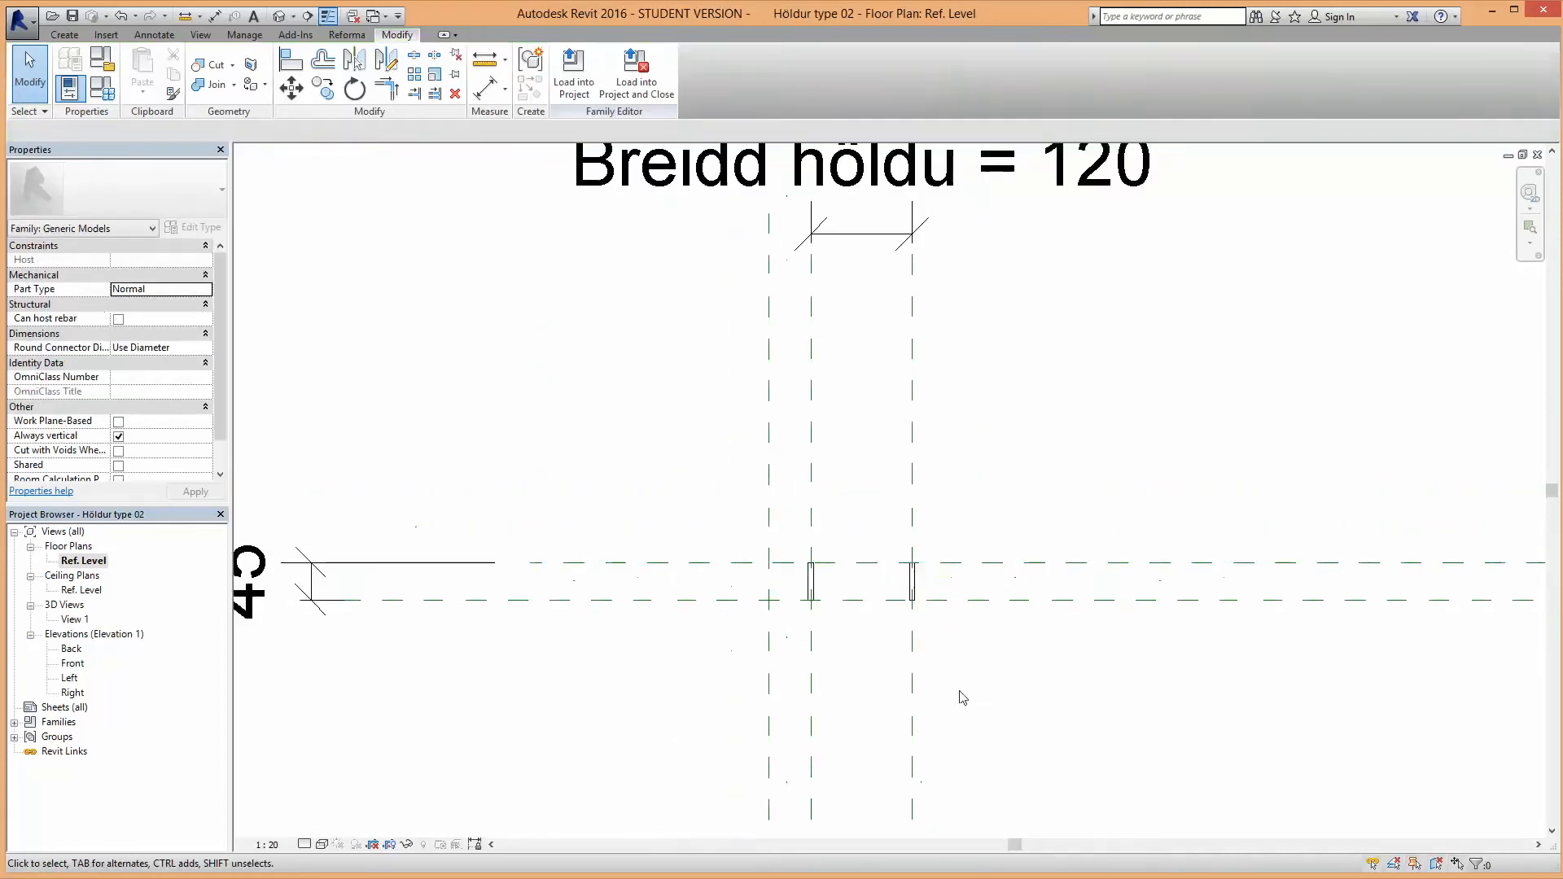
# Step: Move the text of the 45 mm dimension slightly farther from its dimension line in the Ref. Level plan
pyautogui.scroll(-2, 677, 672)
pyautogui.moveTo(656, 633); pyautogui.dragTo(722, 635, button='middle')
pyautogui.scroll(2, 722, 634)
pyautogui.click(675, 578)
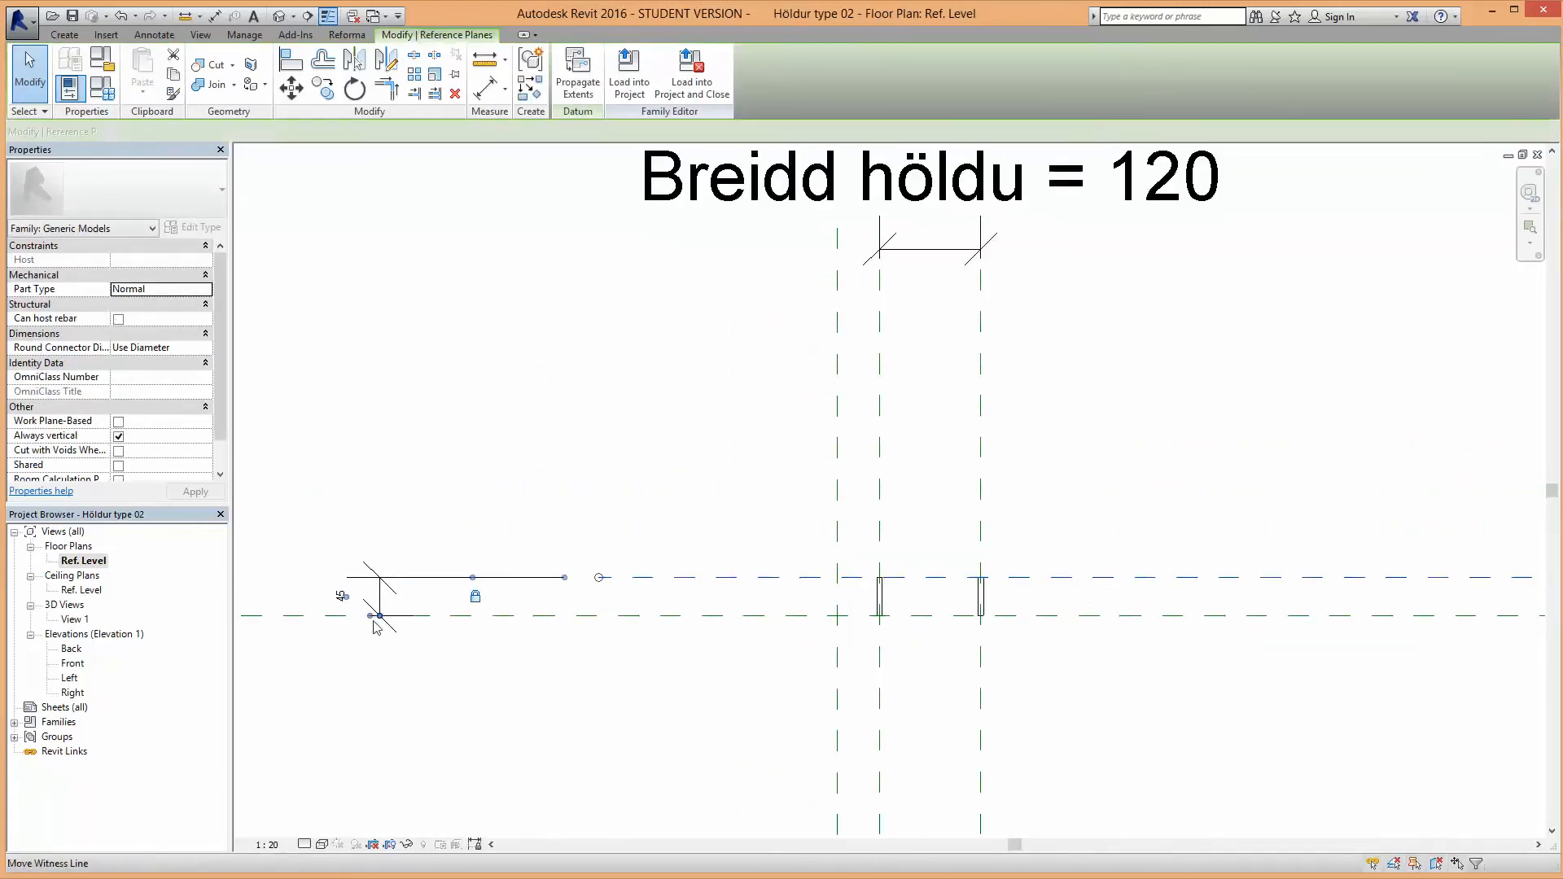
pyautogui.moveTo(346, 597); pyautogui.dragTo(334, 598)
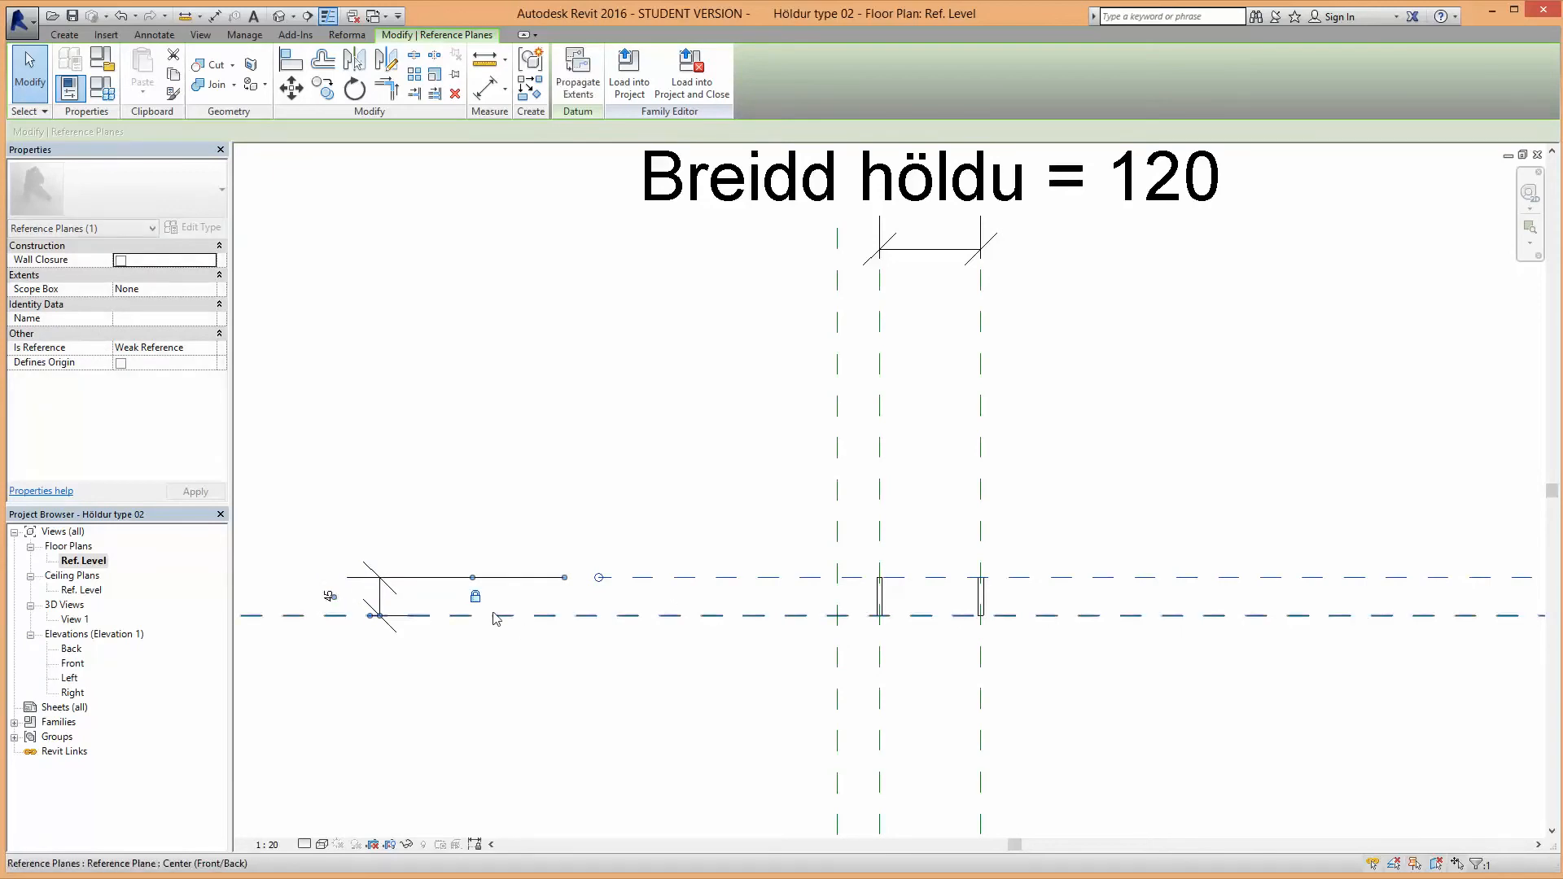
pyautogui.click(558, 673)
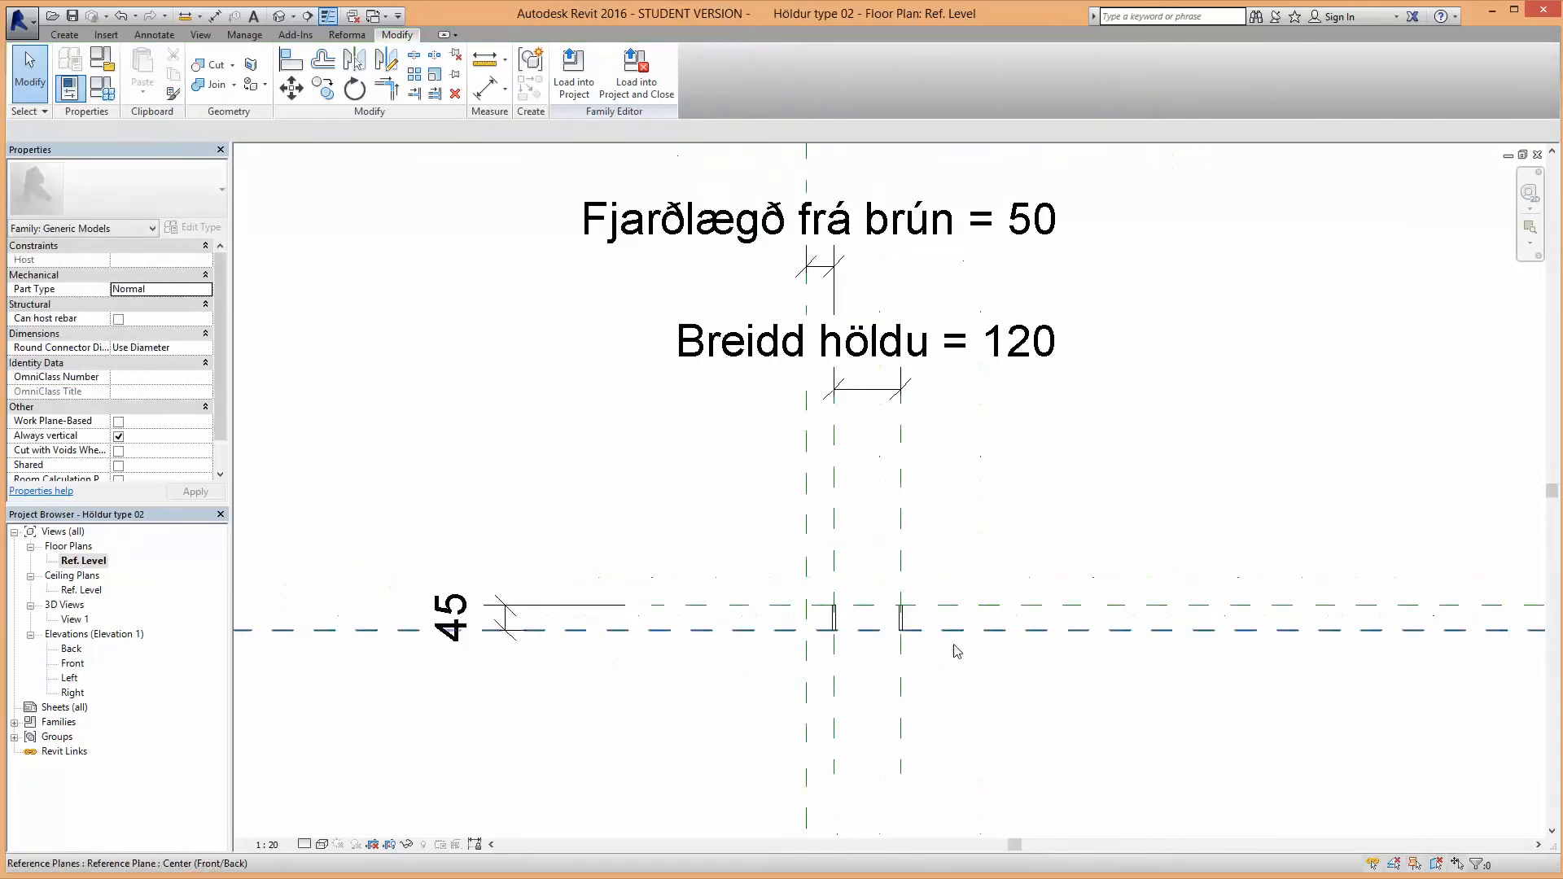
pyautogui.scroll(2, 879, 663)
pyautogui.moveTo(893, 651); pyautogui.dragTo(743, 697, button='middle')
pyautogui.scroll(-2, 743, 697)
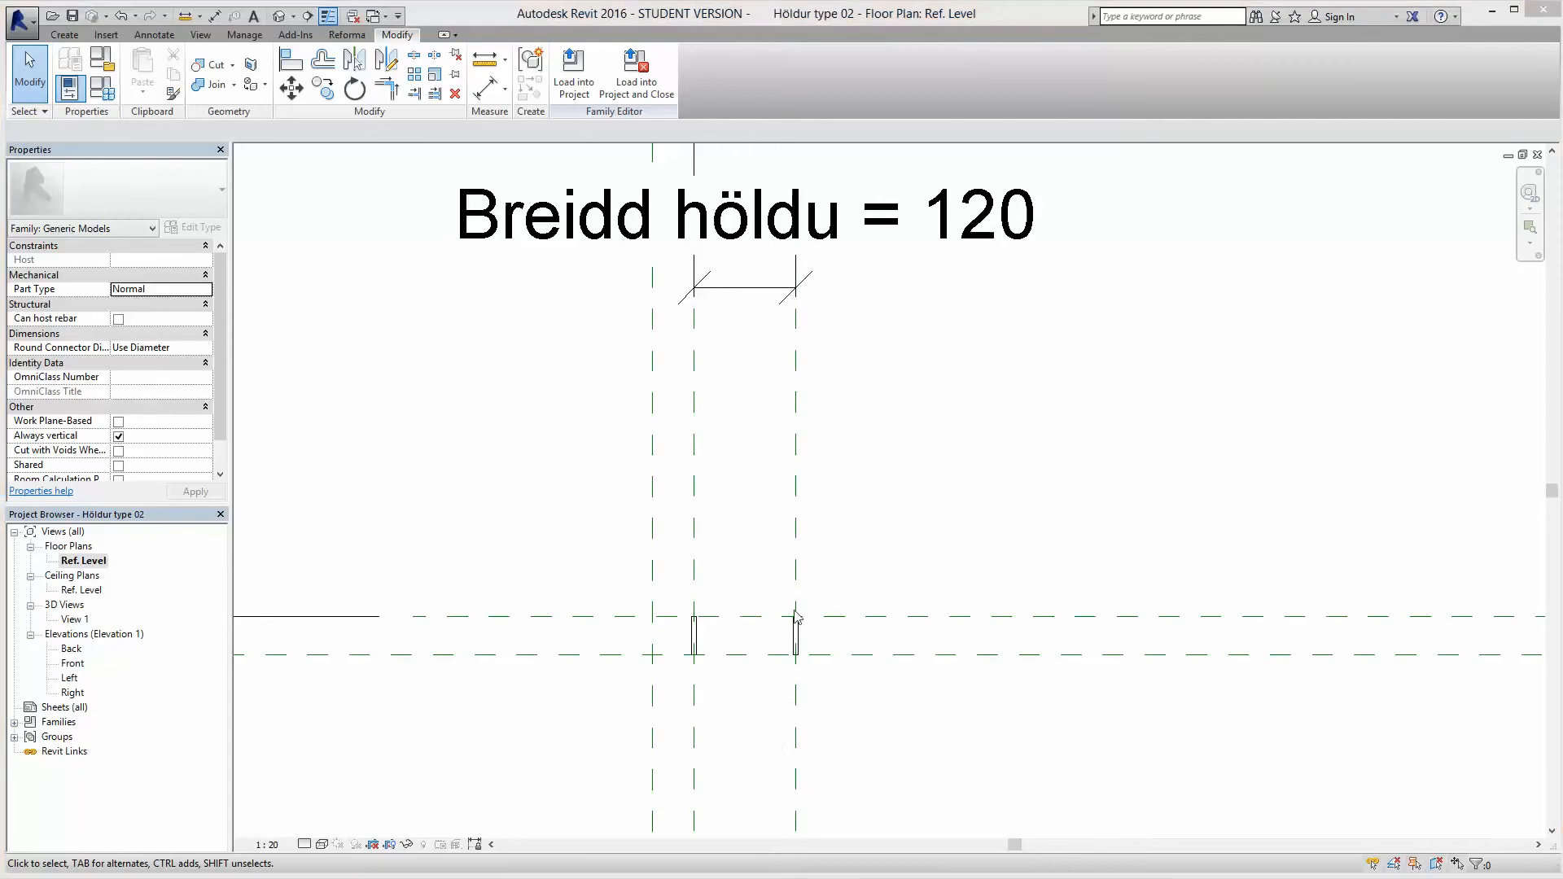
# Step: Open the Left elevation, fit it in view and examine the handle post between the two vertical reference planes
pyautogui.doubleClick(69, 679)
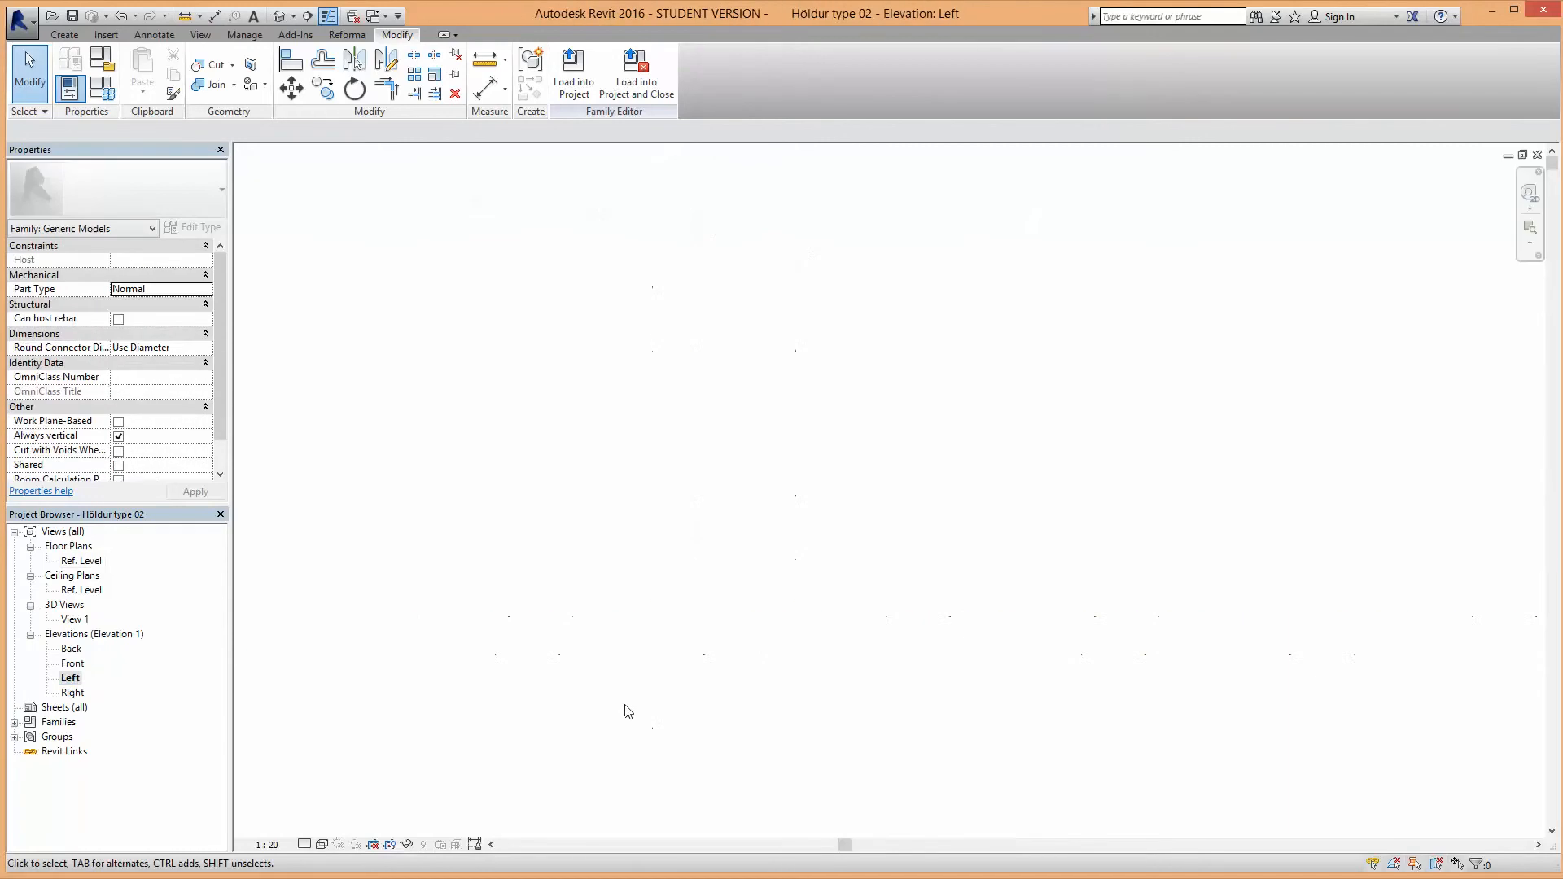
pyautogui.rightClick(742, 403)
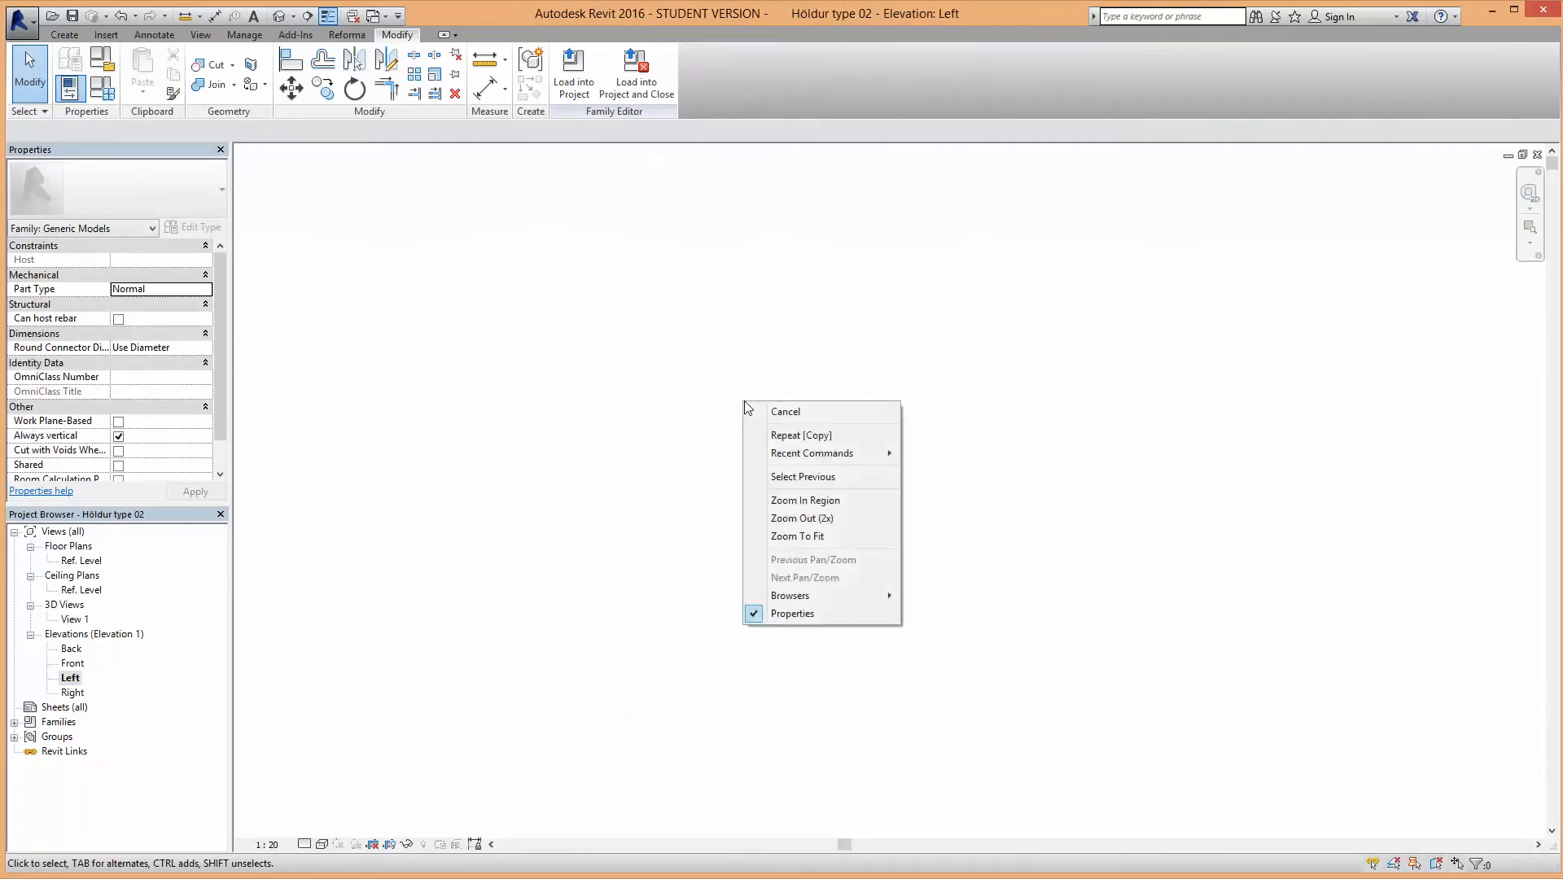
pyautogui.click(823, 537)
pyautogui.scroll(3, 763, 554)
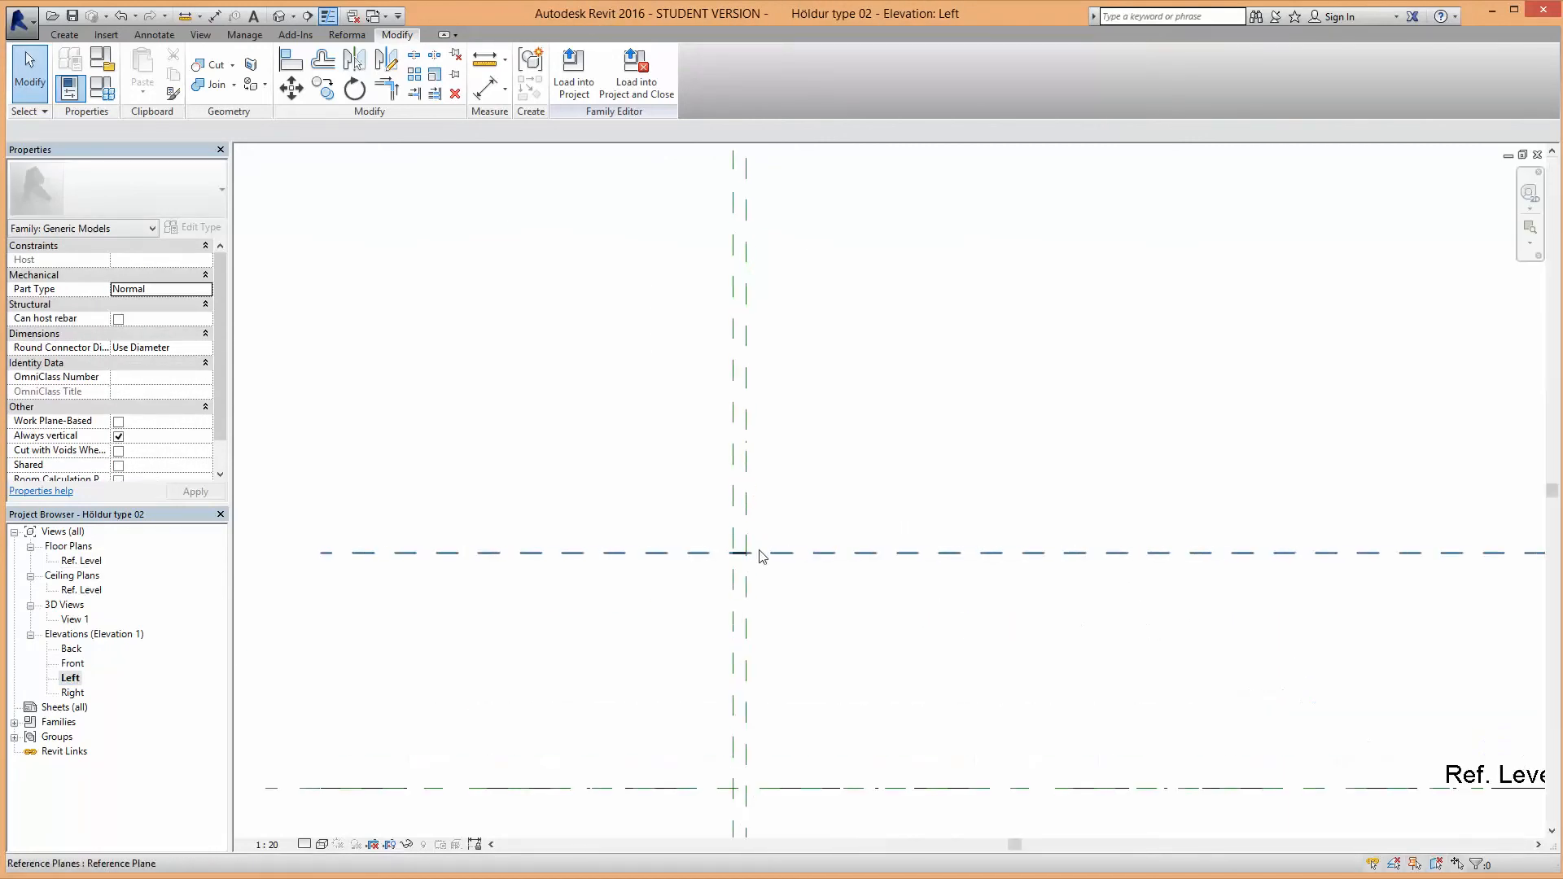
pyautogui.scroll(-3, 791, 600)
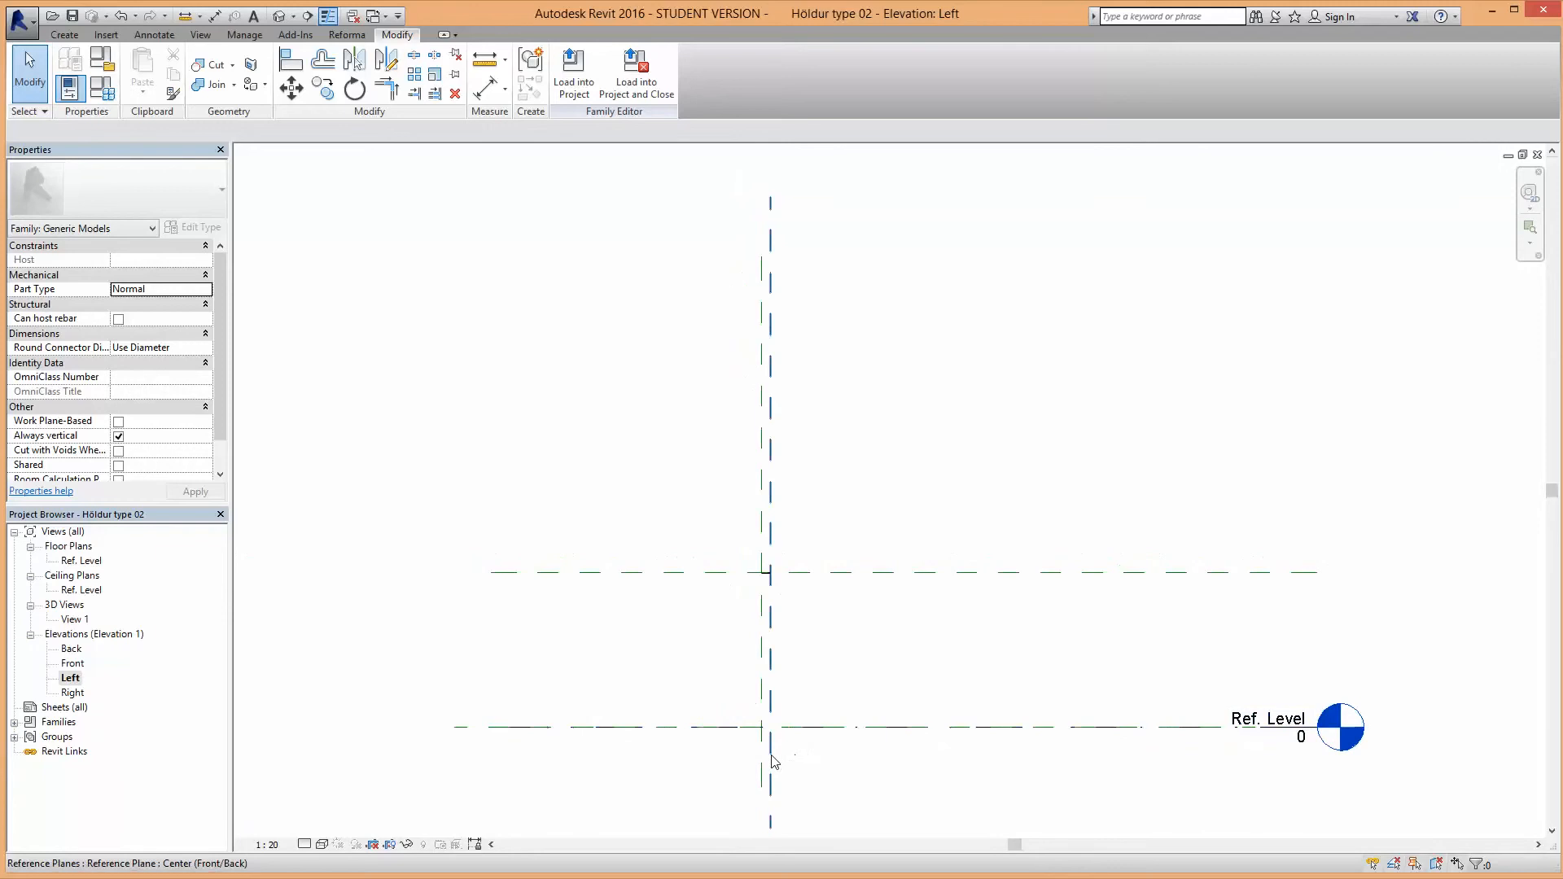
pyautogui.scroll(8, 771, 569)
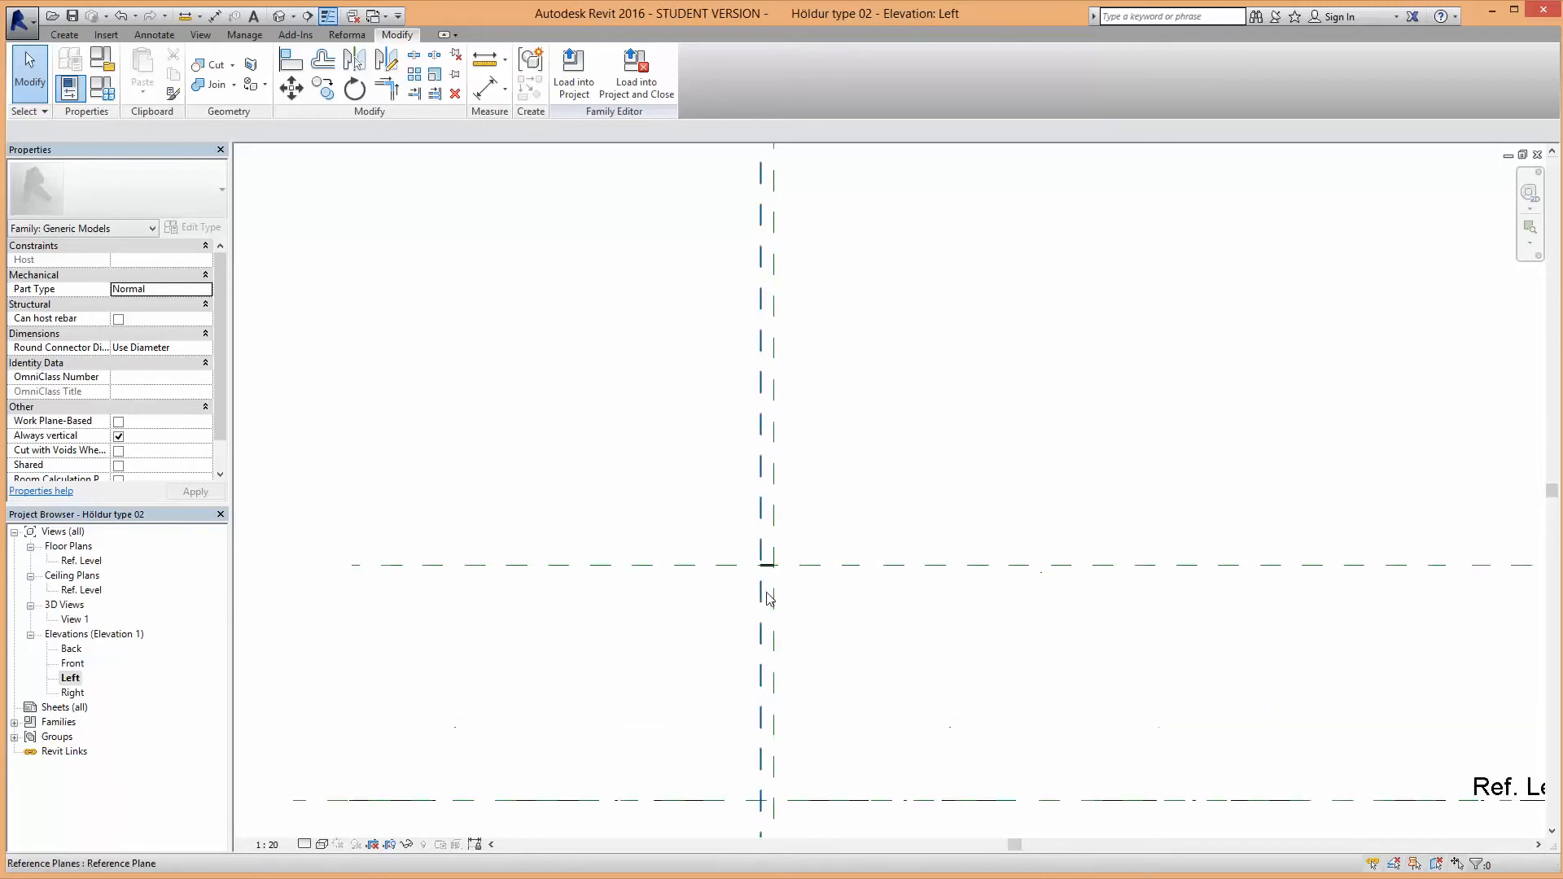
pyautogui.scroll(2, 775, 545)
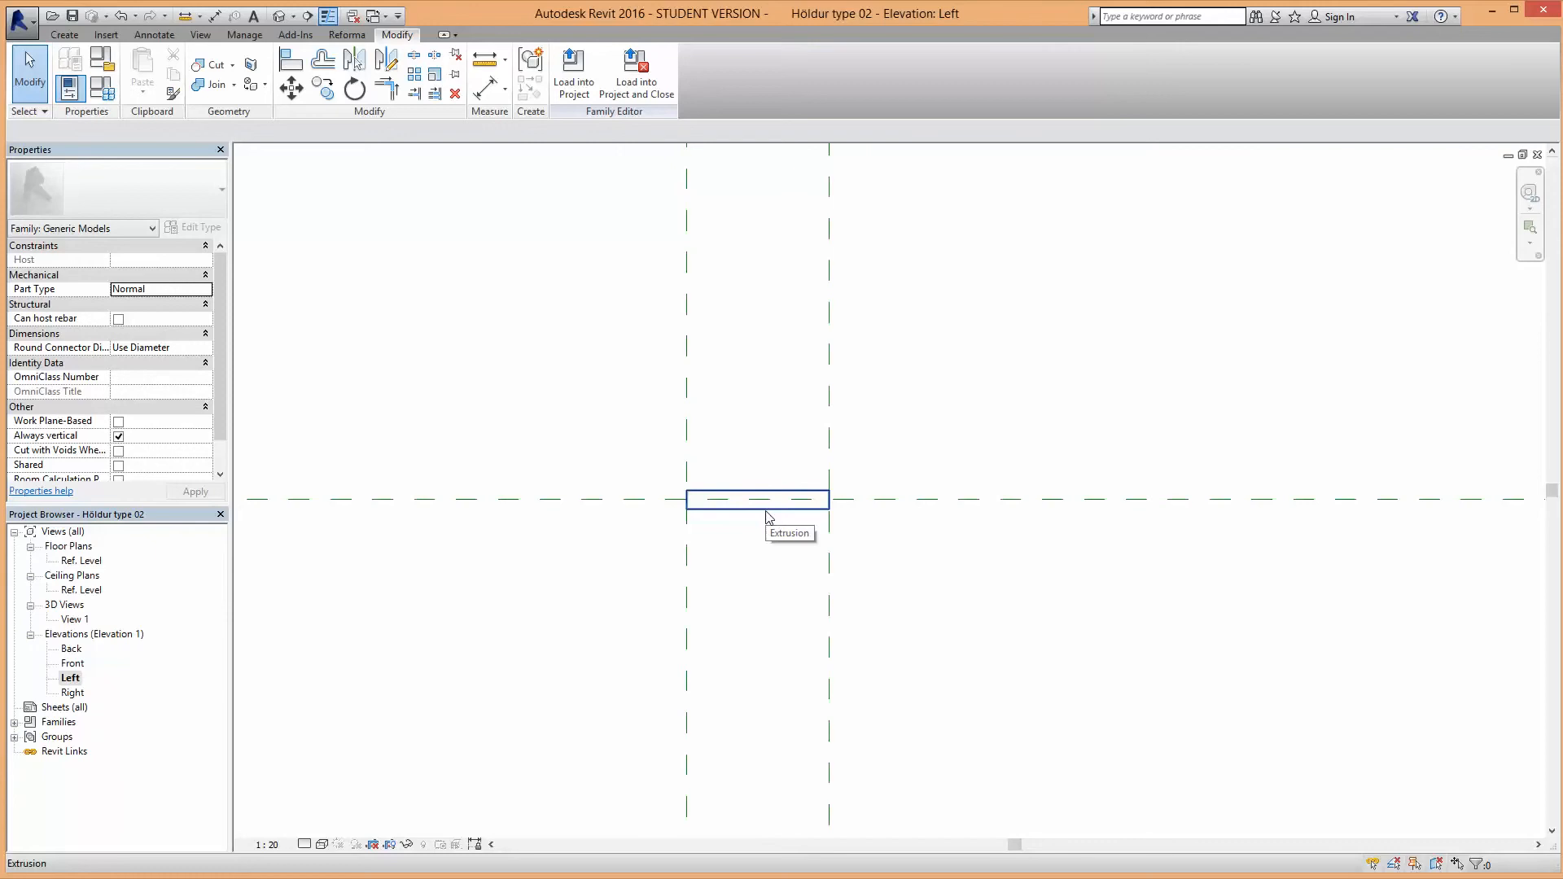
pyautogui.scroll(-1, 765, 511)
pyautogui.moveTo(764, 545); pyautogui.dragTo(722, 596, button='middle')
pyautogui.scroll(1, 661, 547)
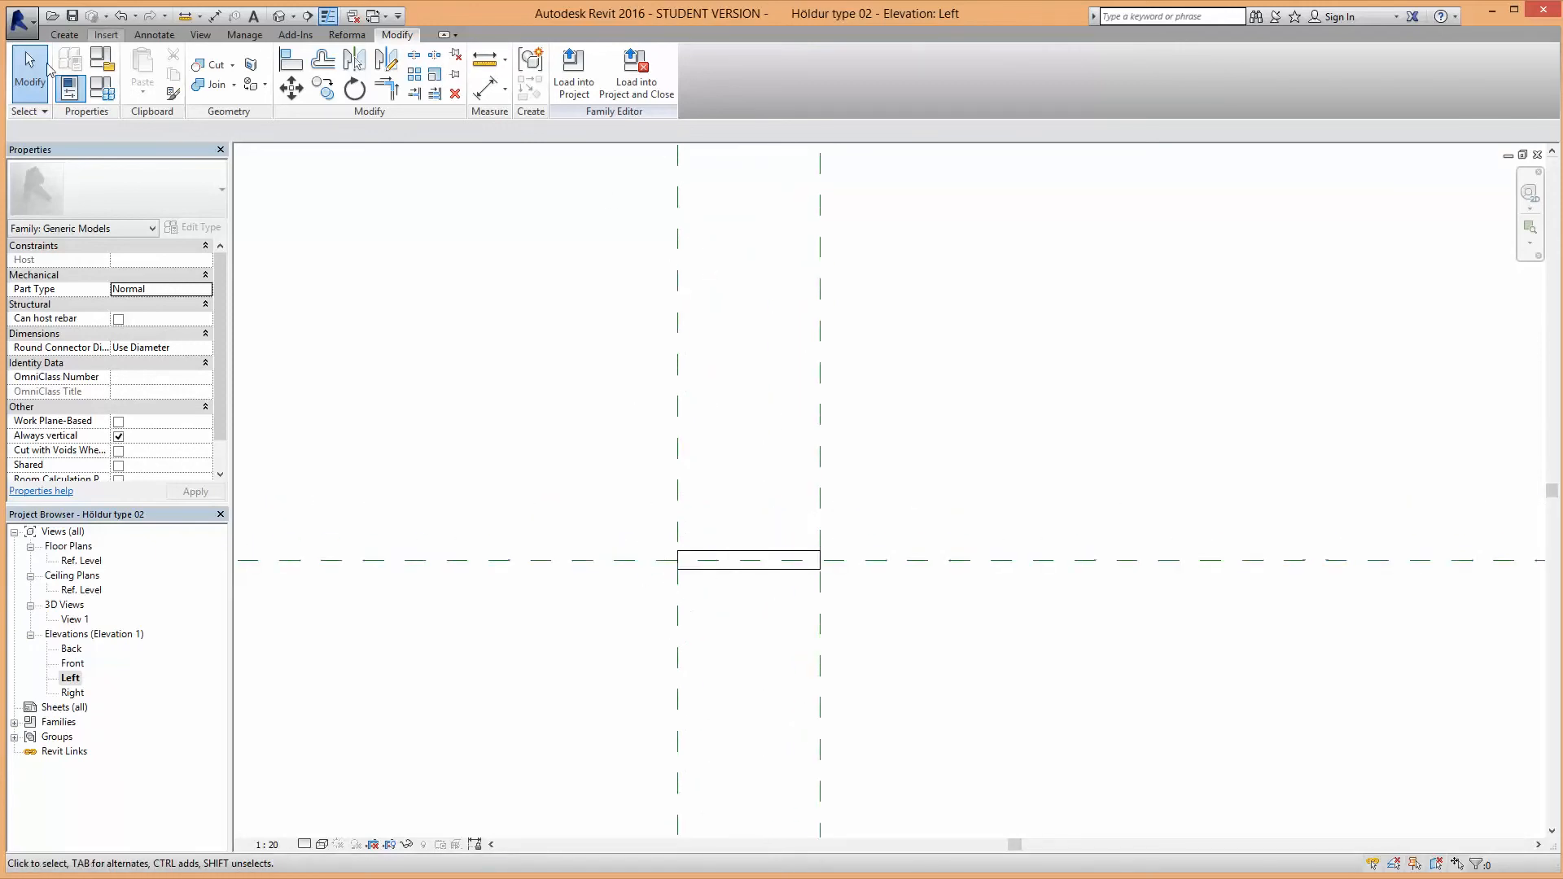
# Step: Start an extrusion and sketch a circle of radius 6 mm centred where the post's axis meets the outer vertical reference plane
pyautogui.click(65, 35)
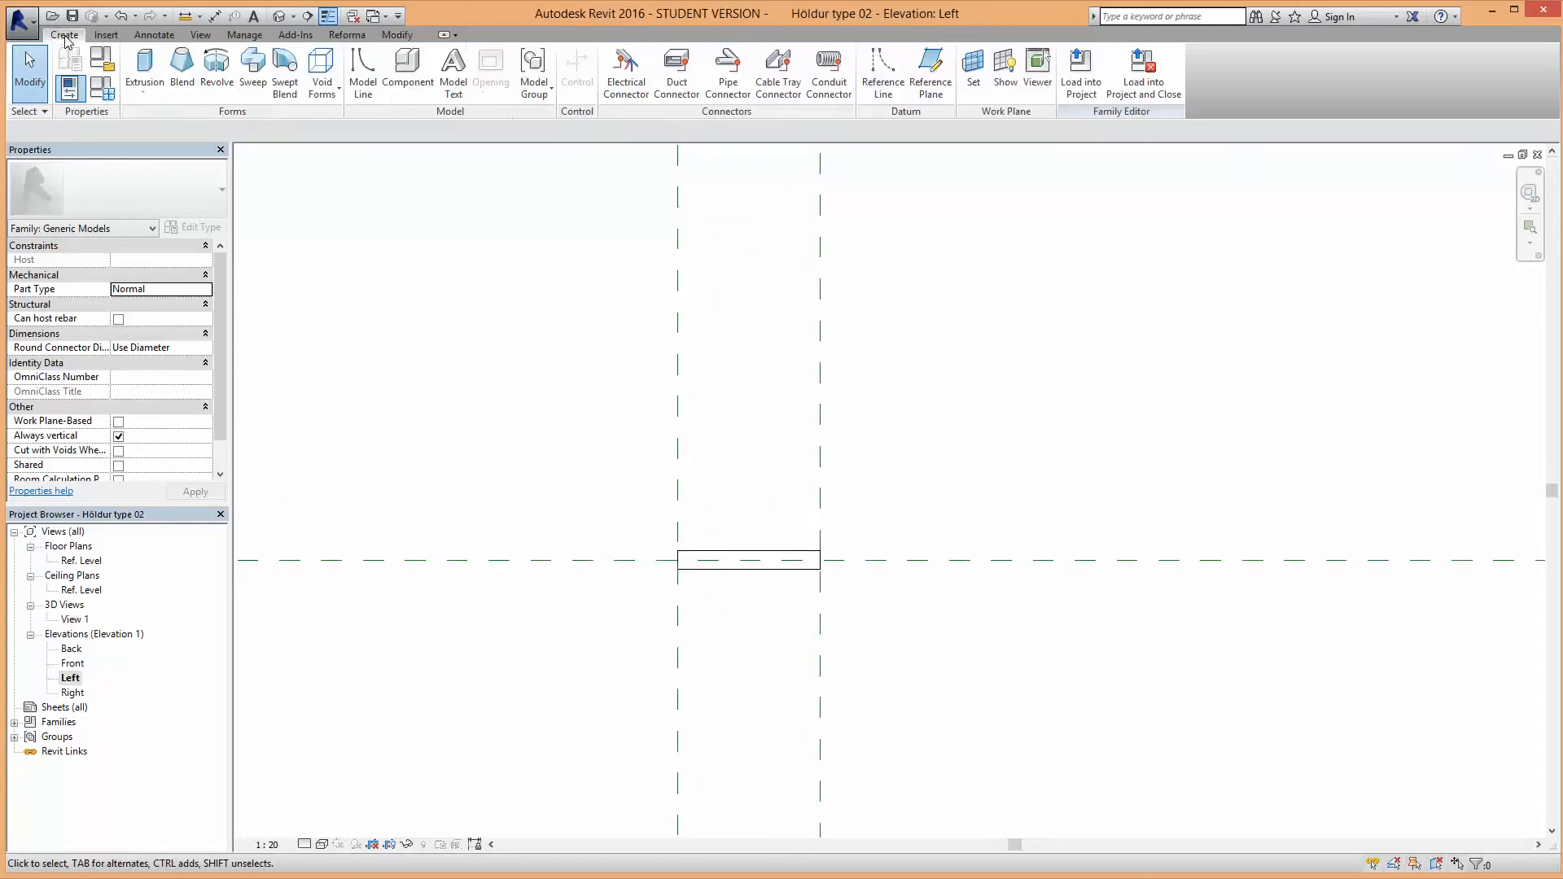
pyautogui.click(139, 79)
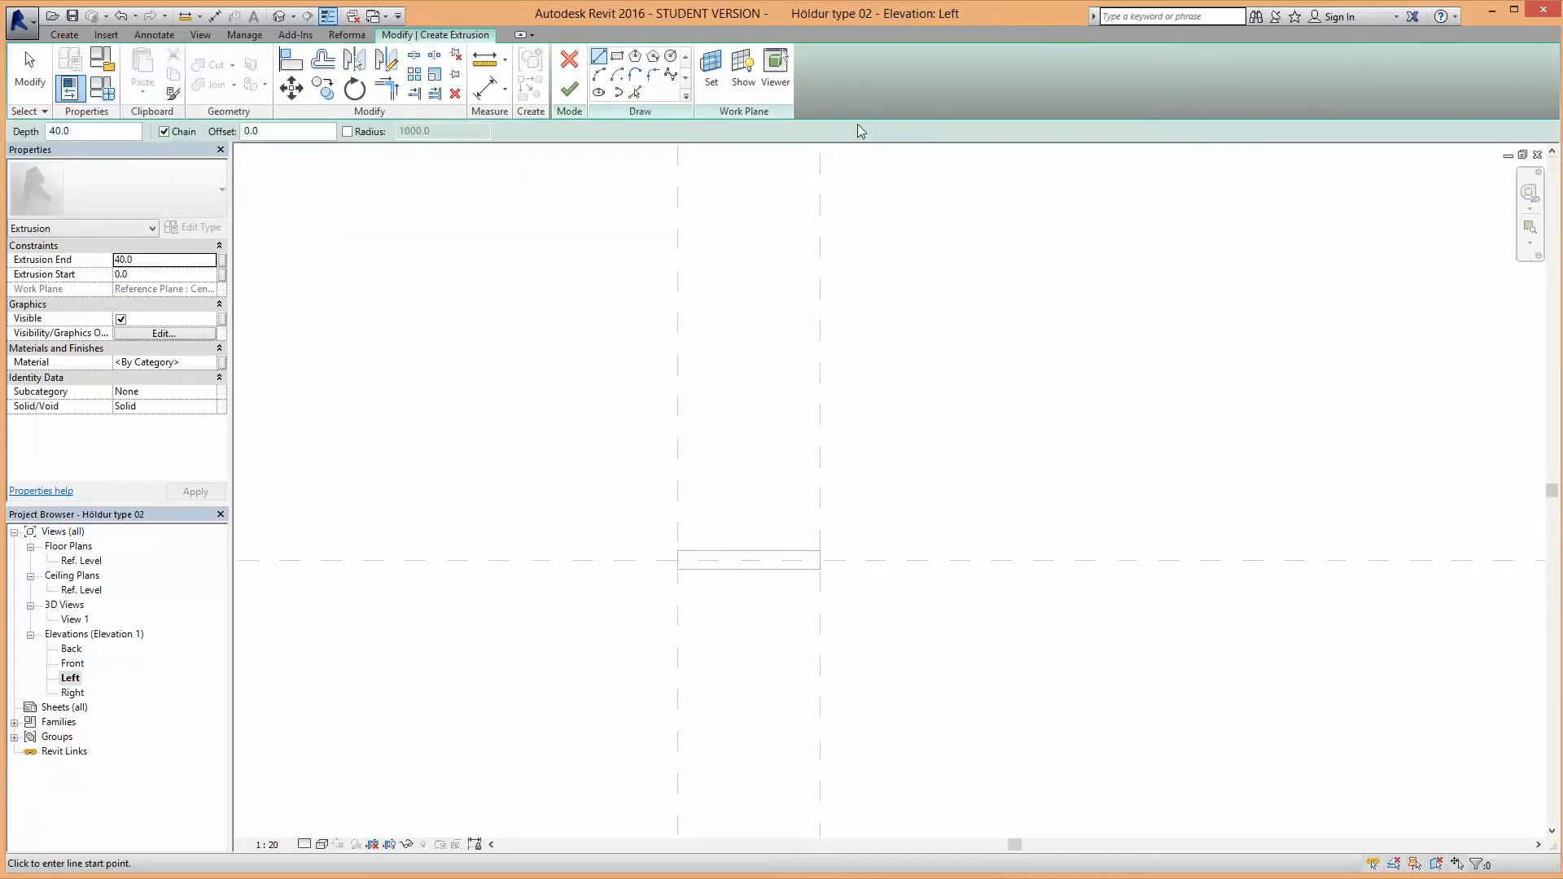
pyautogui.click(670, 55)
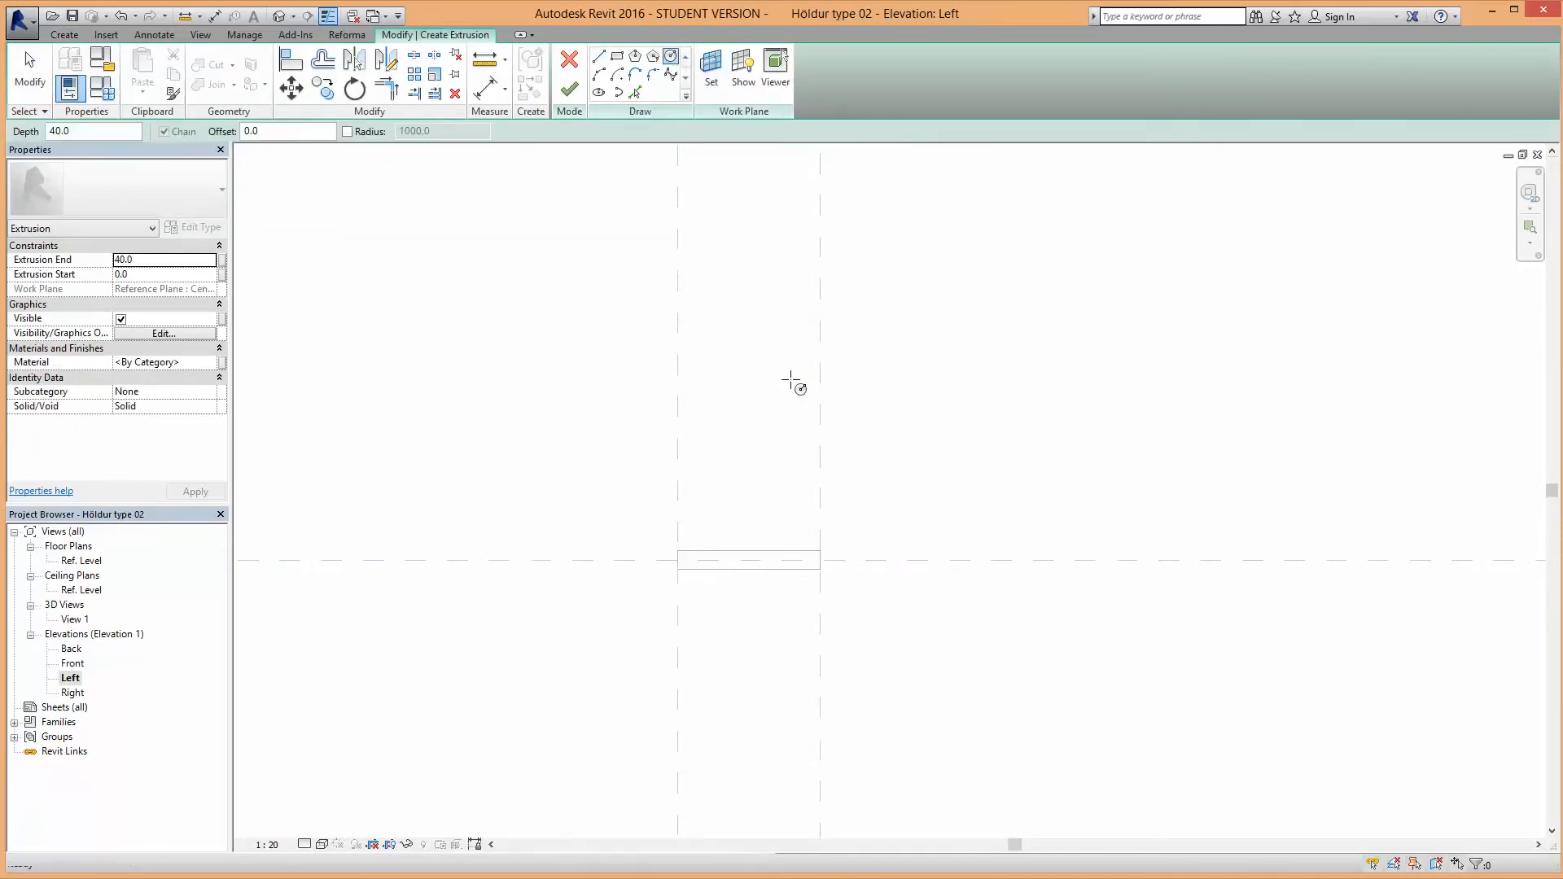
pyautogui.scroll(3, 694, 582)
pyautogui.click(637, 554)
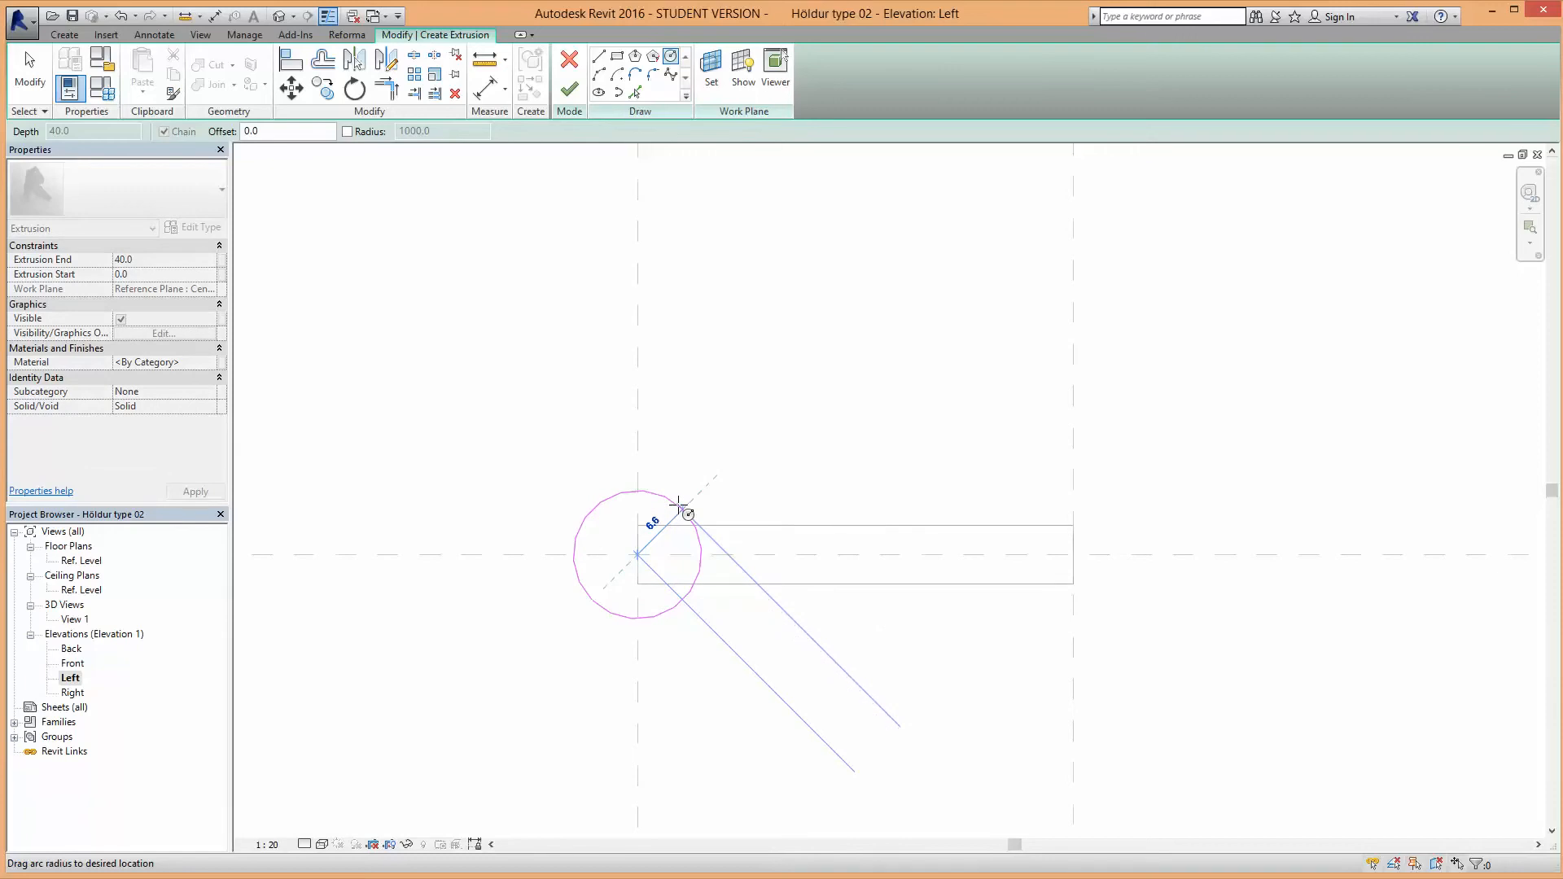
pyautogui.write('6')
pyautogui.press('Return')
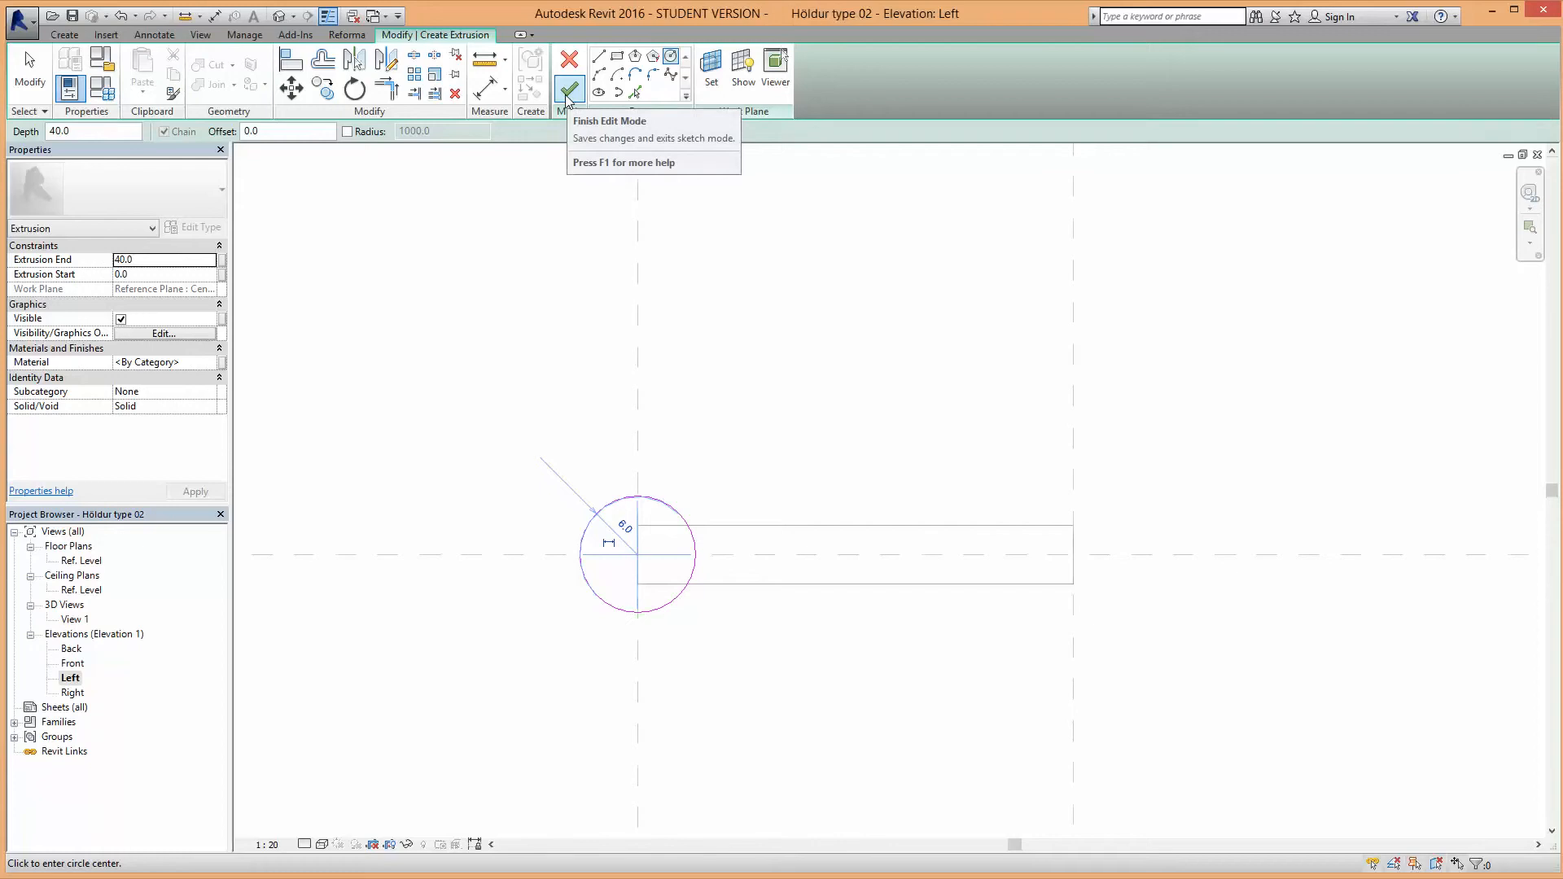
# Step: Associate the new extrusion's material with the Efni í höldu parameter
pyautogui.click(222, 363)
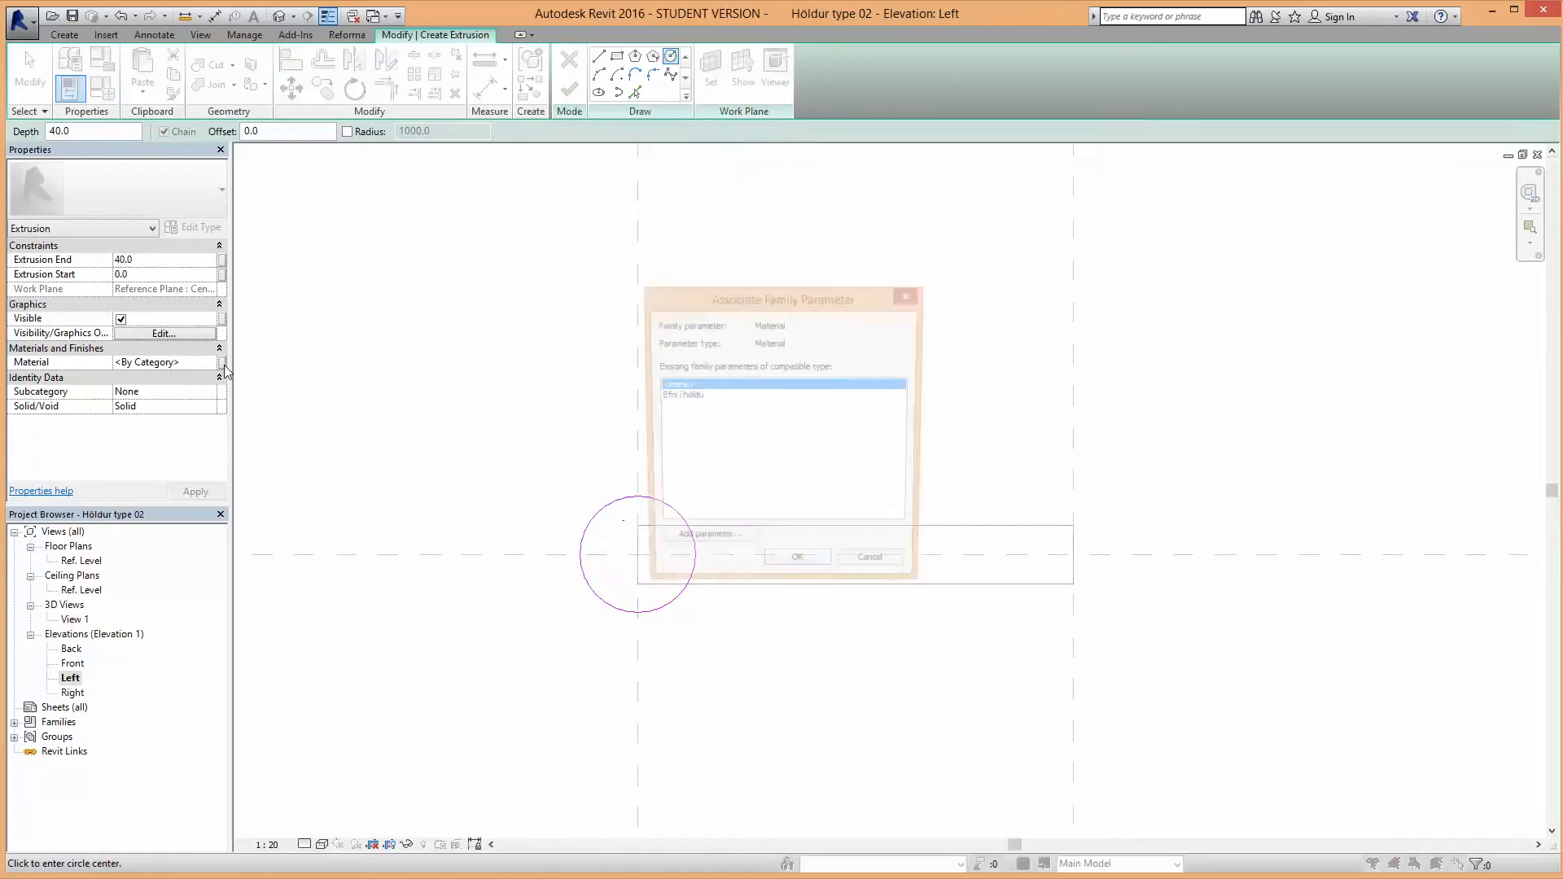
pyautogui.click(705, 395)
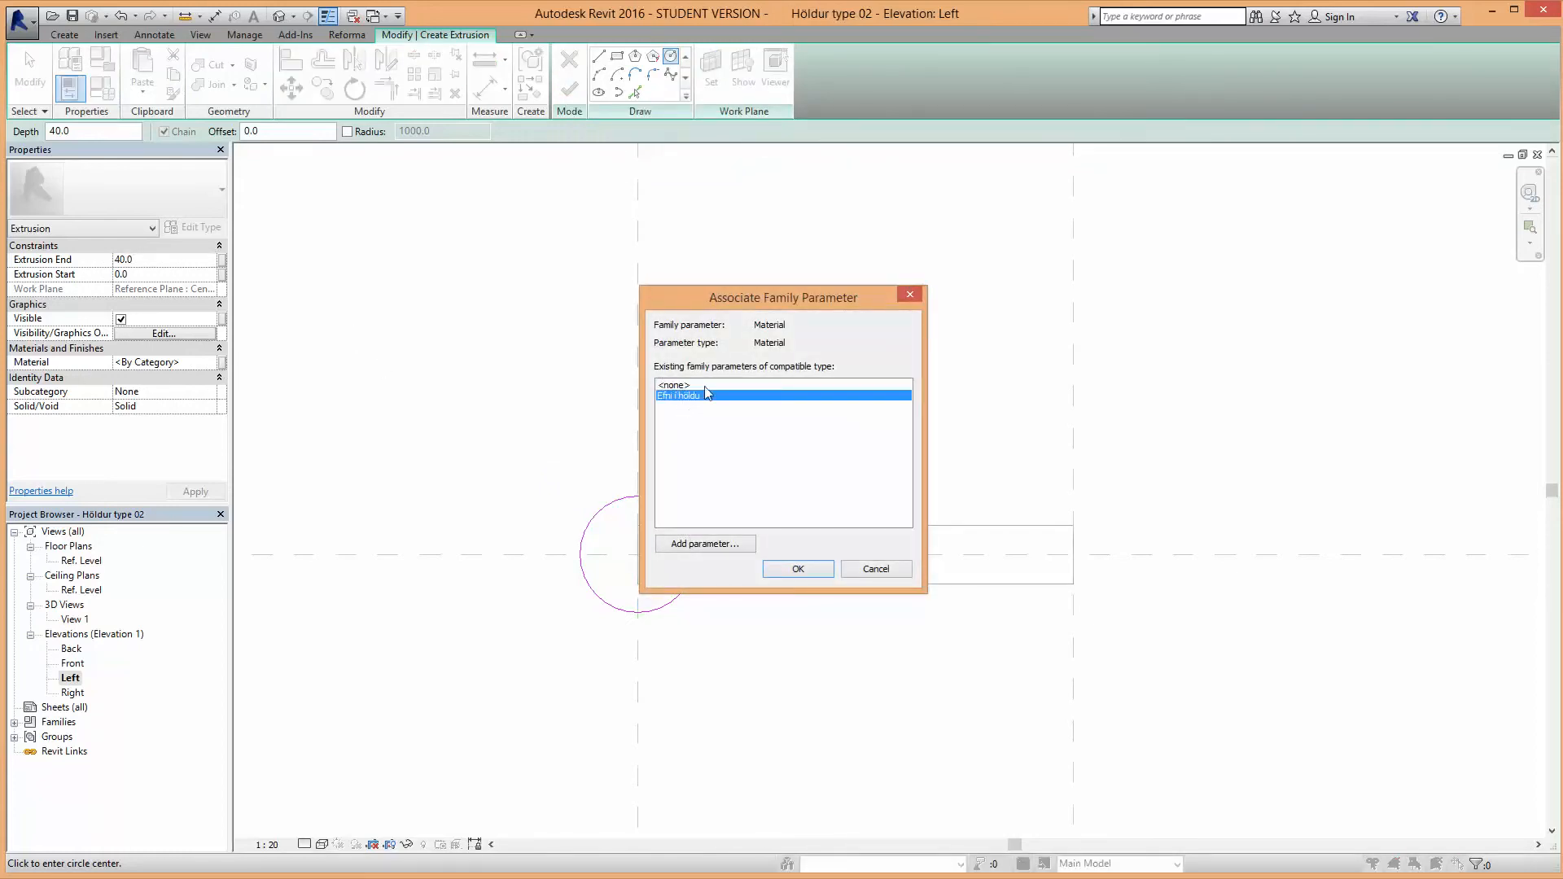
pyautogui.click(825, 571)
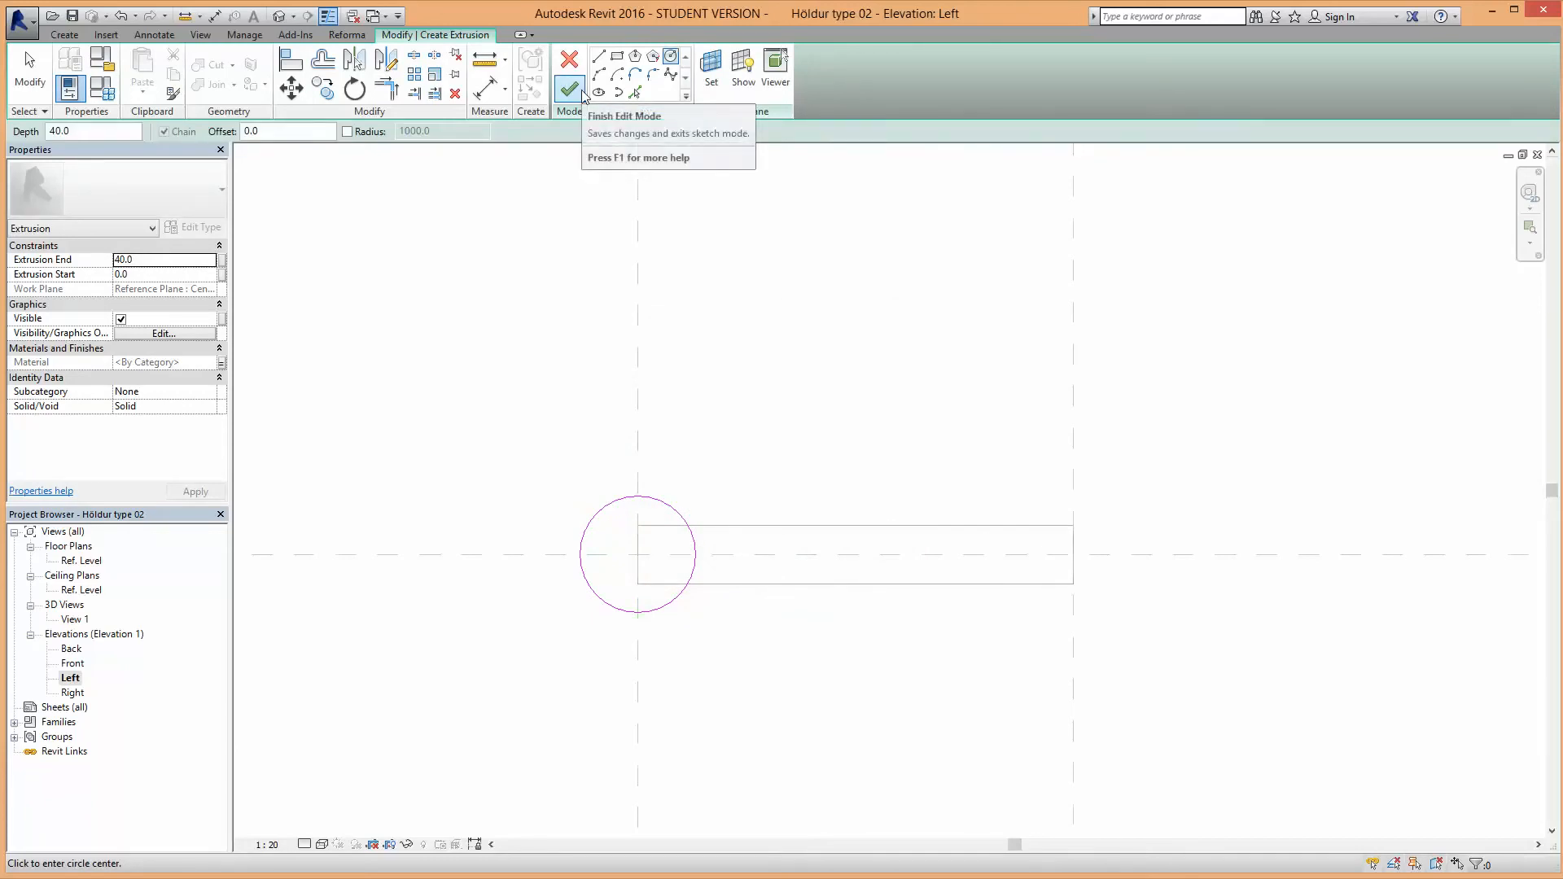
# Step: Set the extrusion end to 120 mm, keep Center (Left/Right) as the work plane and finish the circular extrusion
pyautogui.click(159, 262)
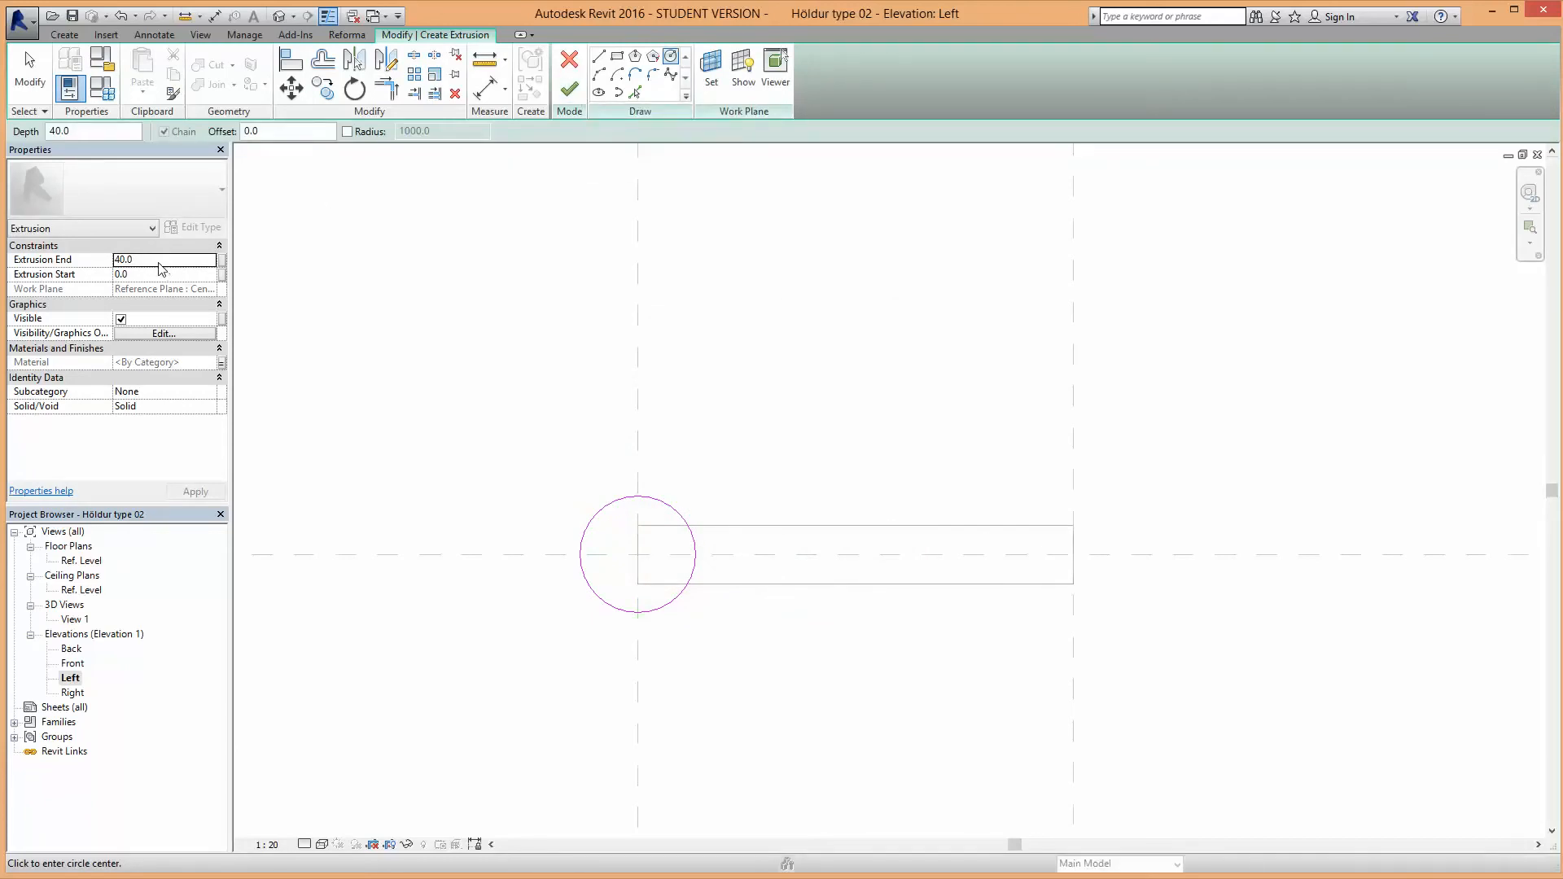
pyautogui.write('12')
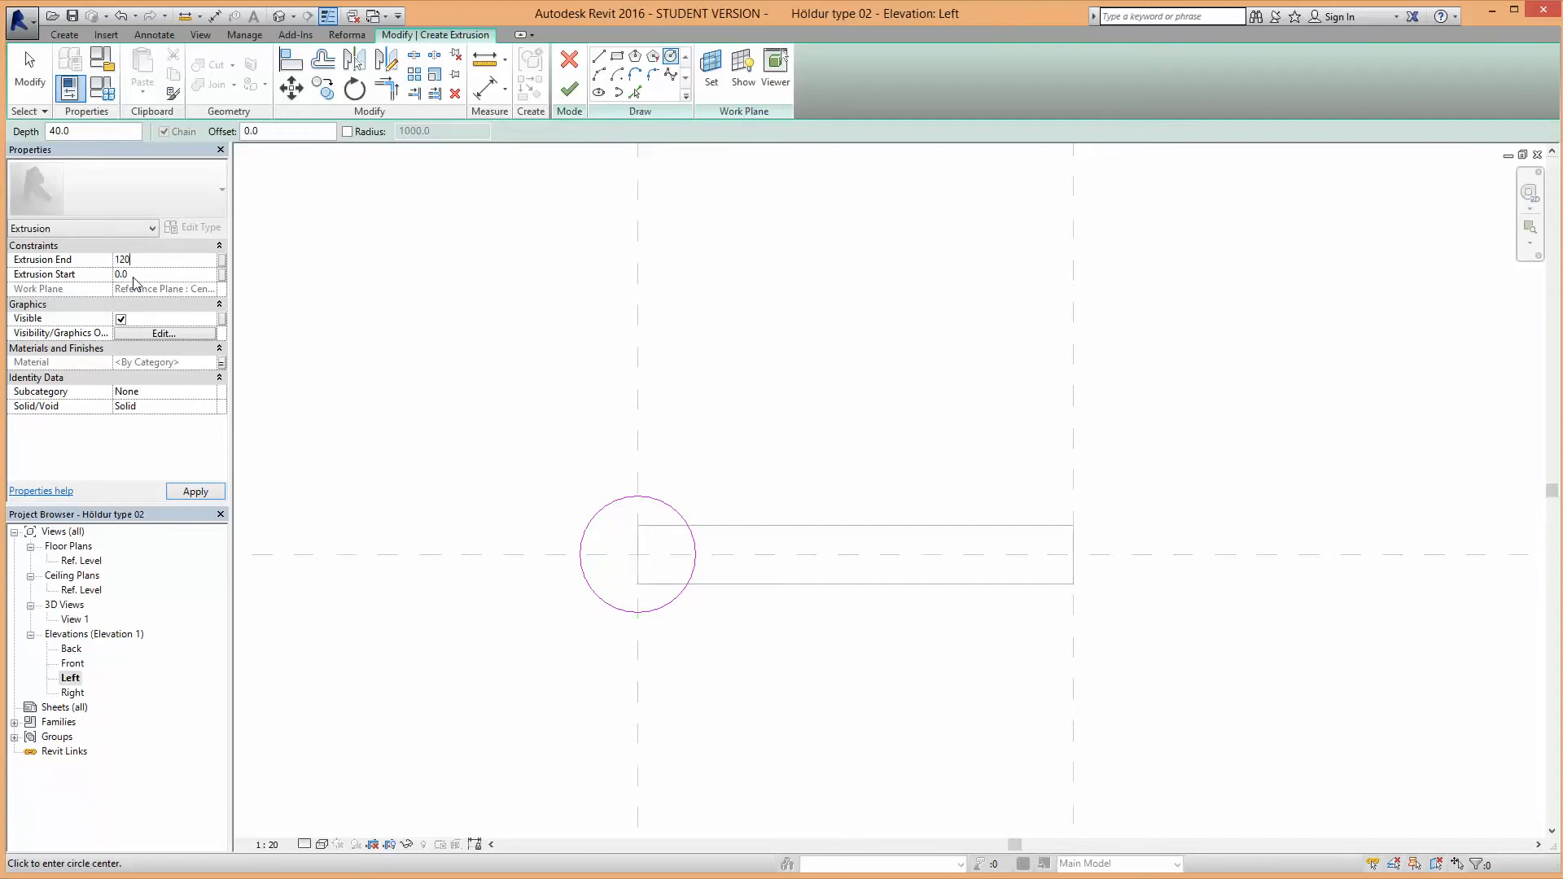
pyautogui.click(710, 66)
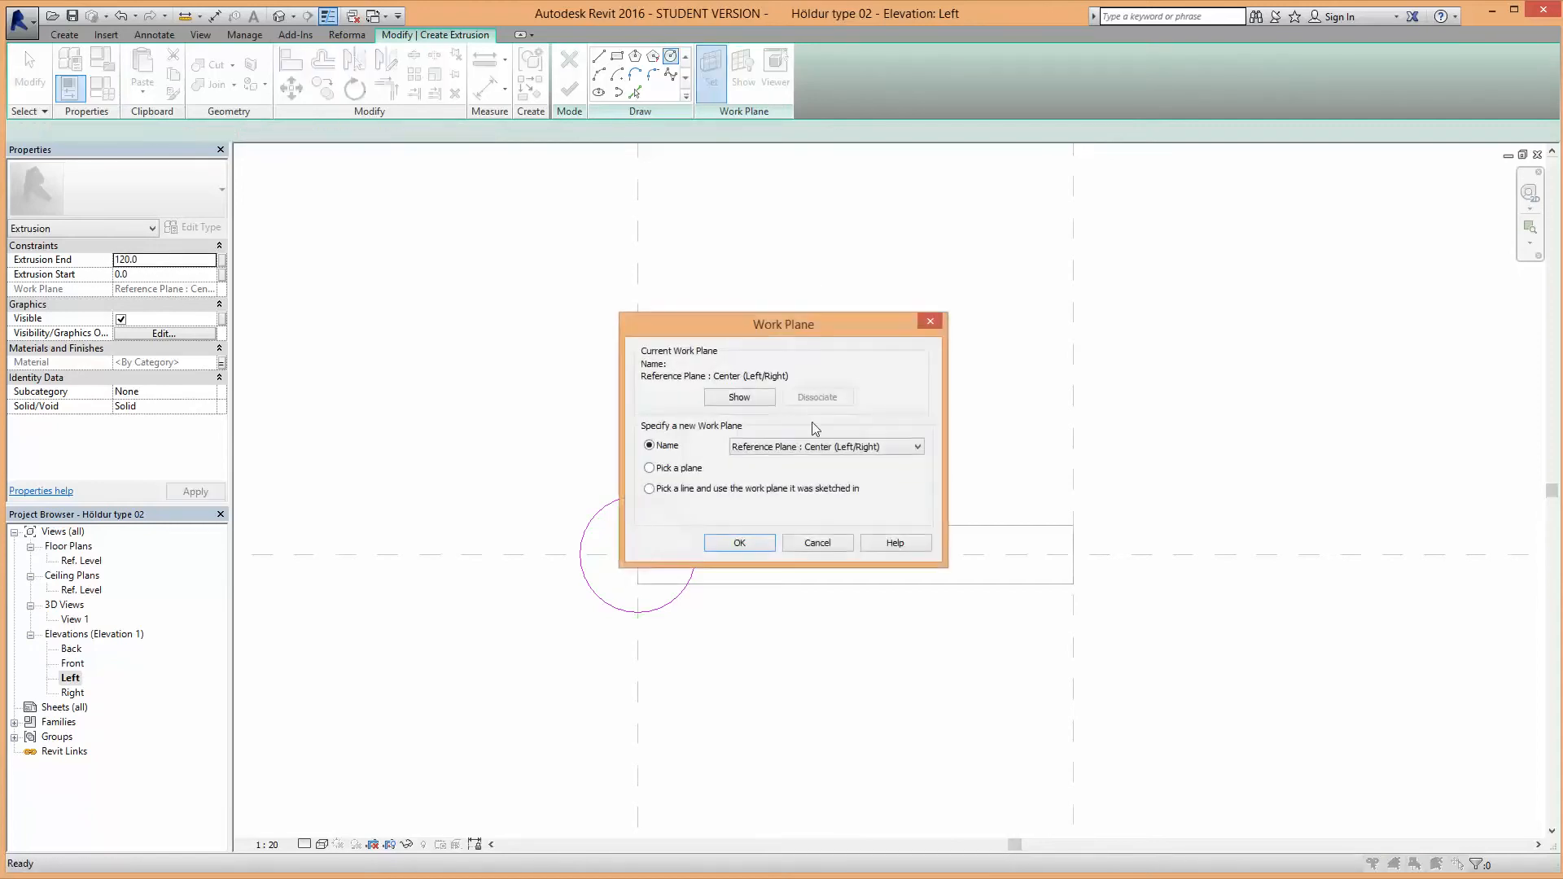
pyautogui.click(851, 448)
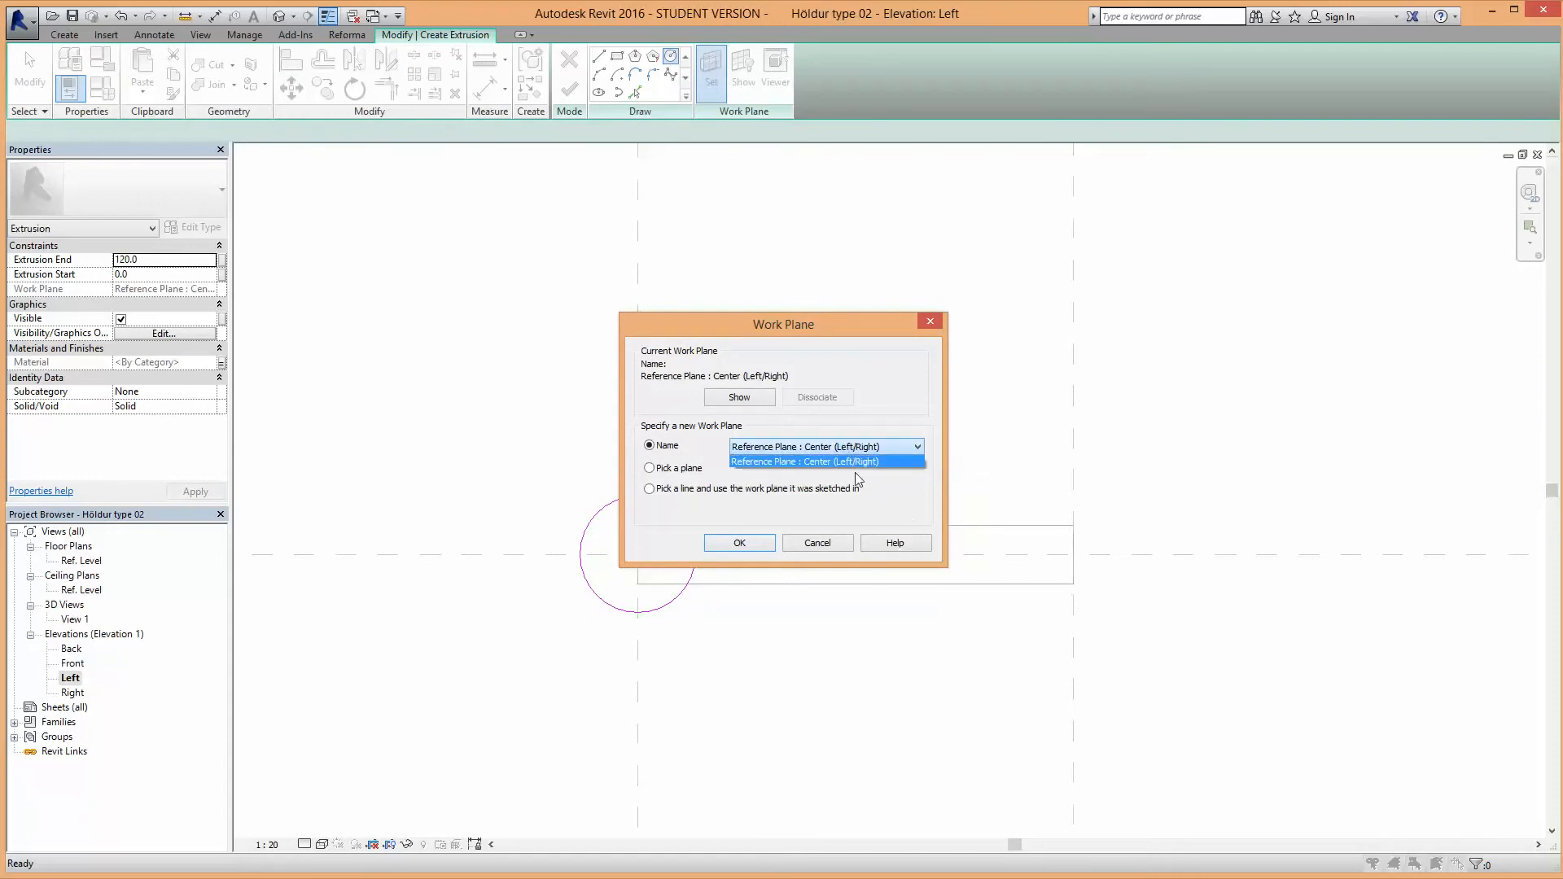
pyautogui.click(852, 461)
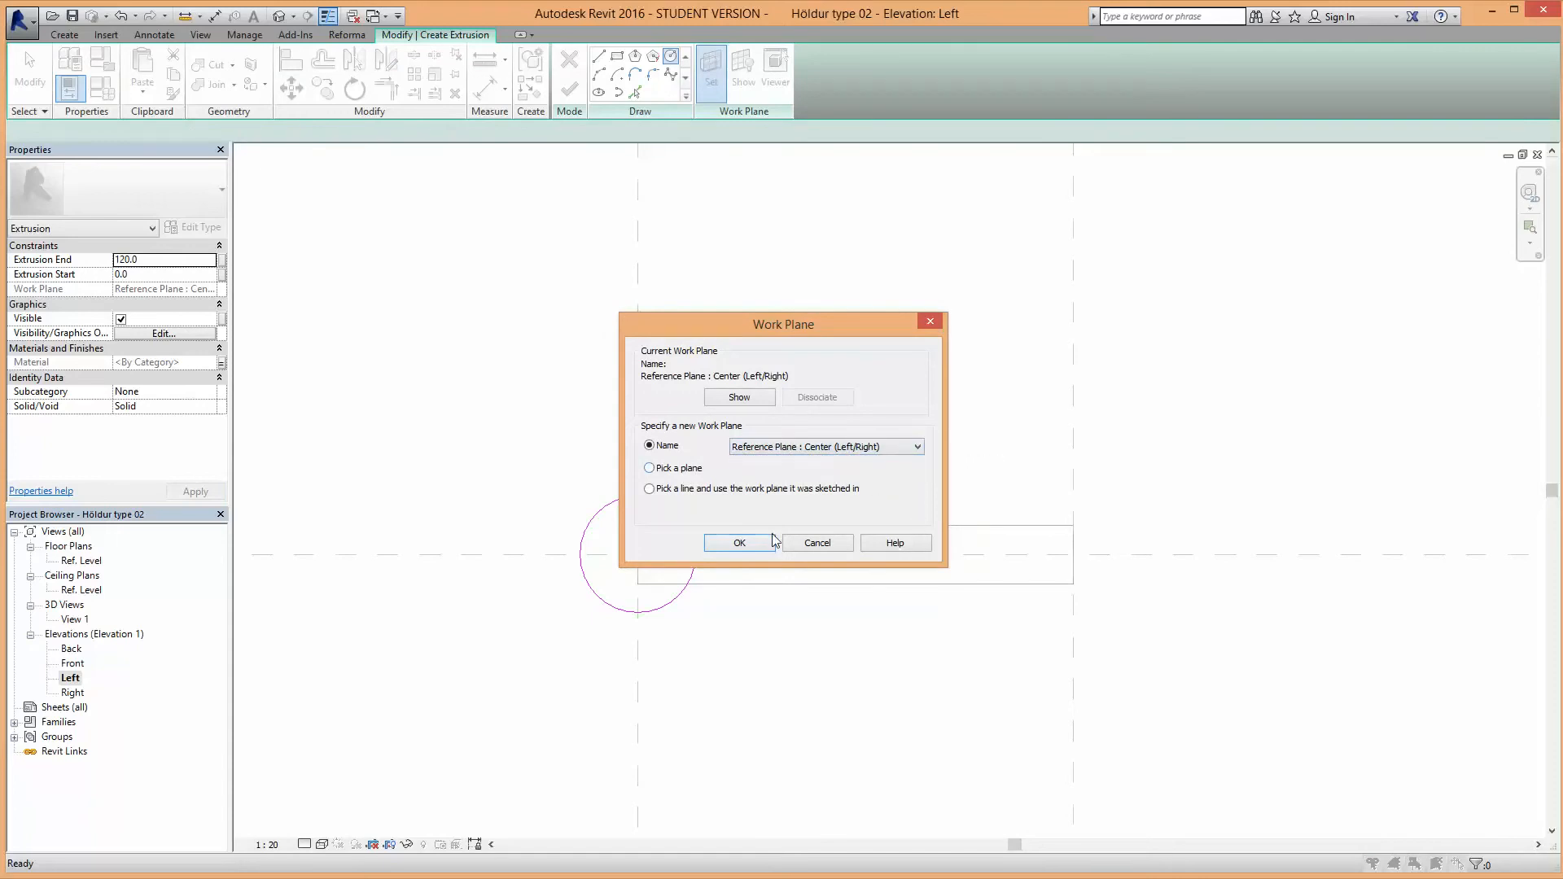
pyautogui.click(755, 551)
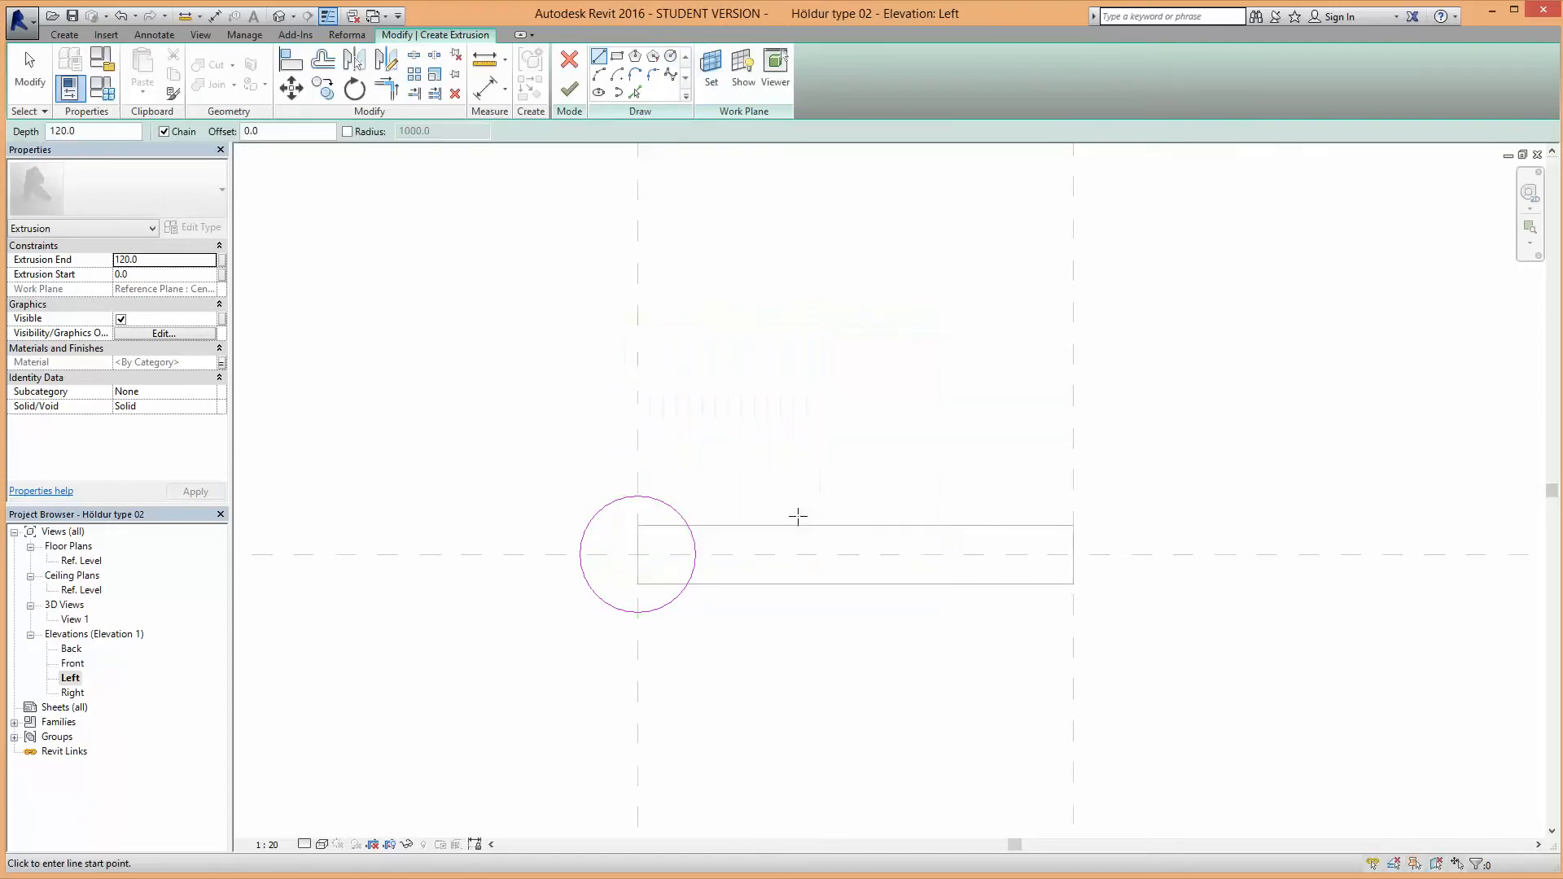
pyautogui.click(570, 90)
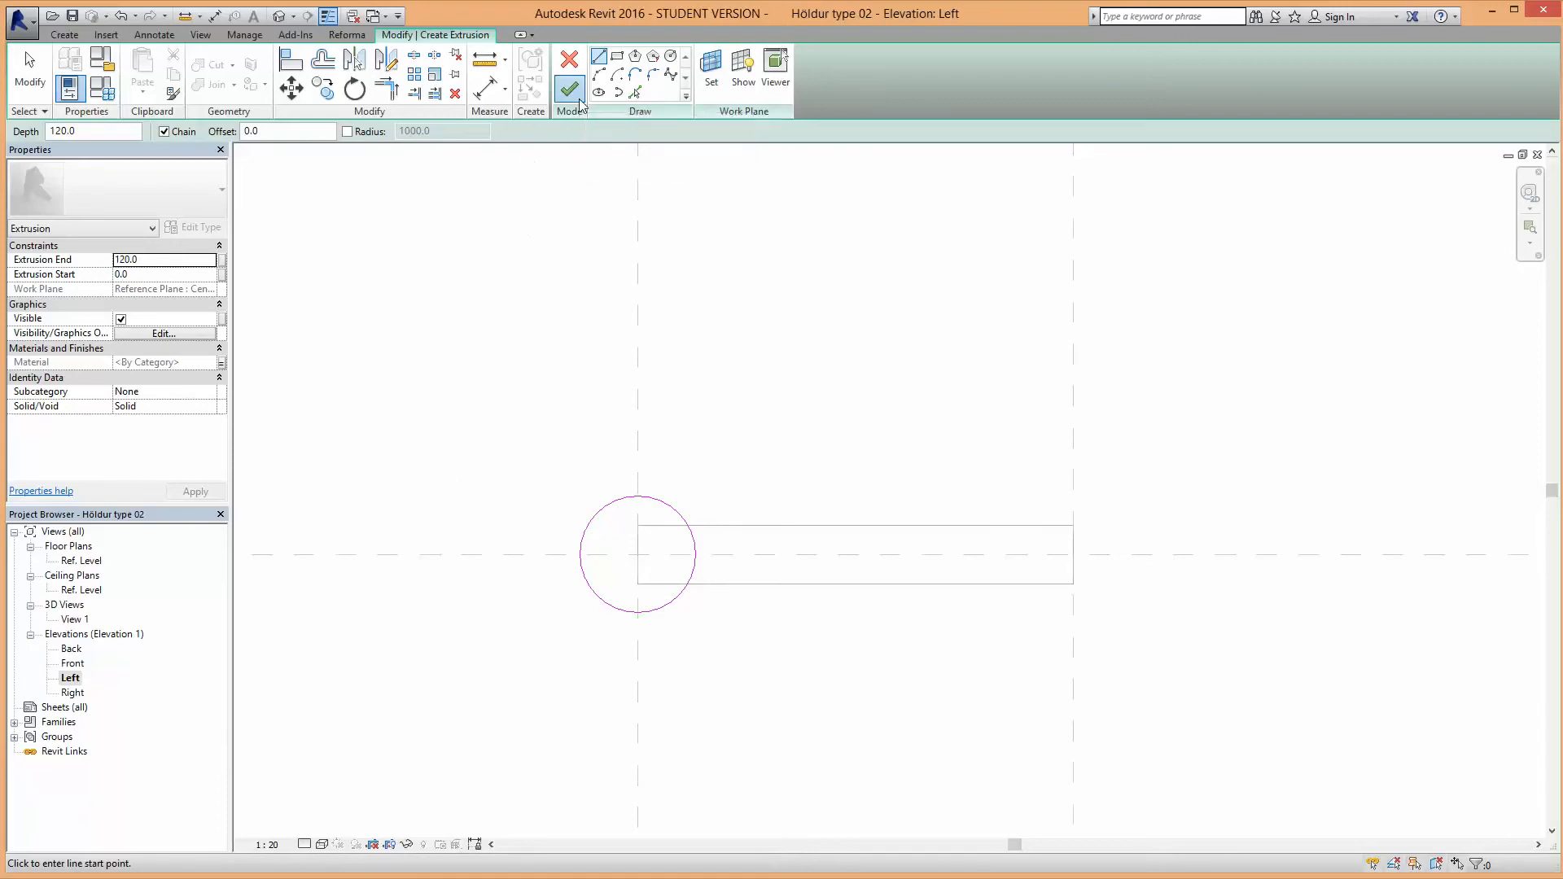
# Step: Open the Ref. Level floor plan and stretch the bar extrusion past both posts, from about 21 mm to about 188 mm
pyautogui.doubleClick(81, 560)
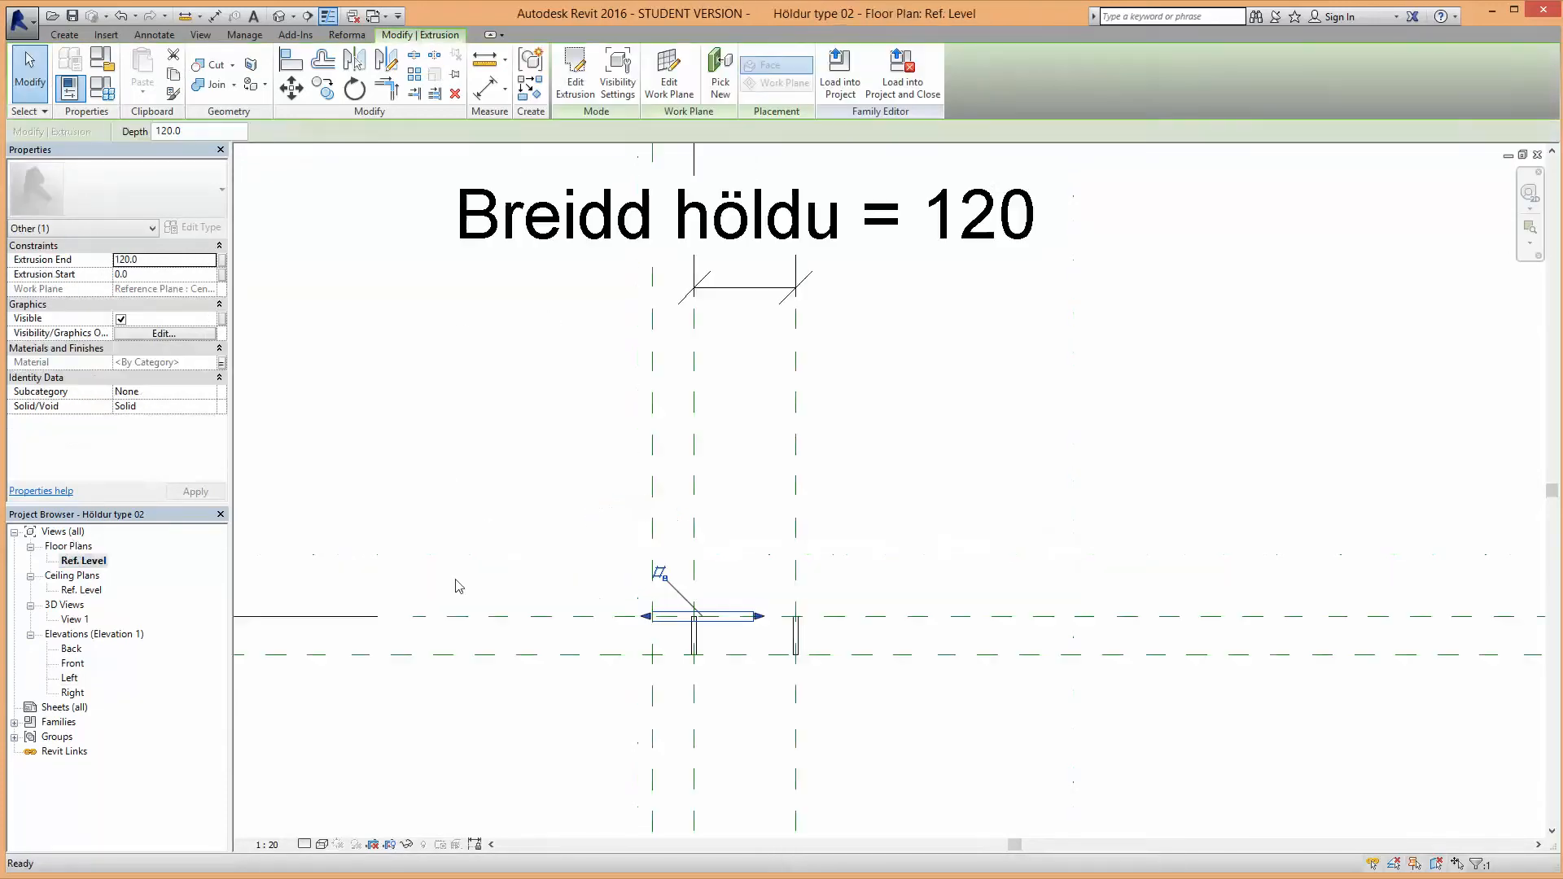
pyautogui.scroll(3, 754, 642)
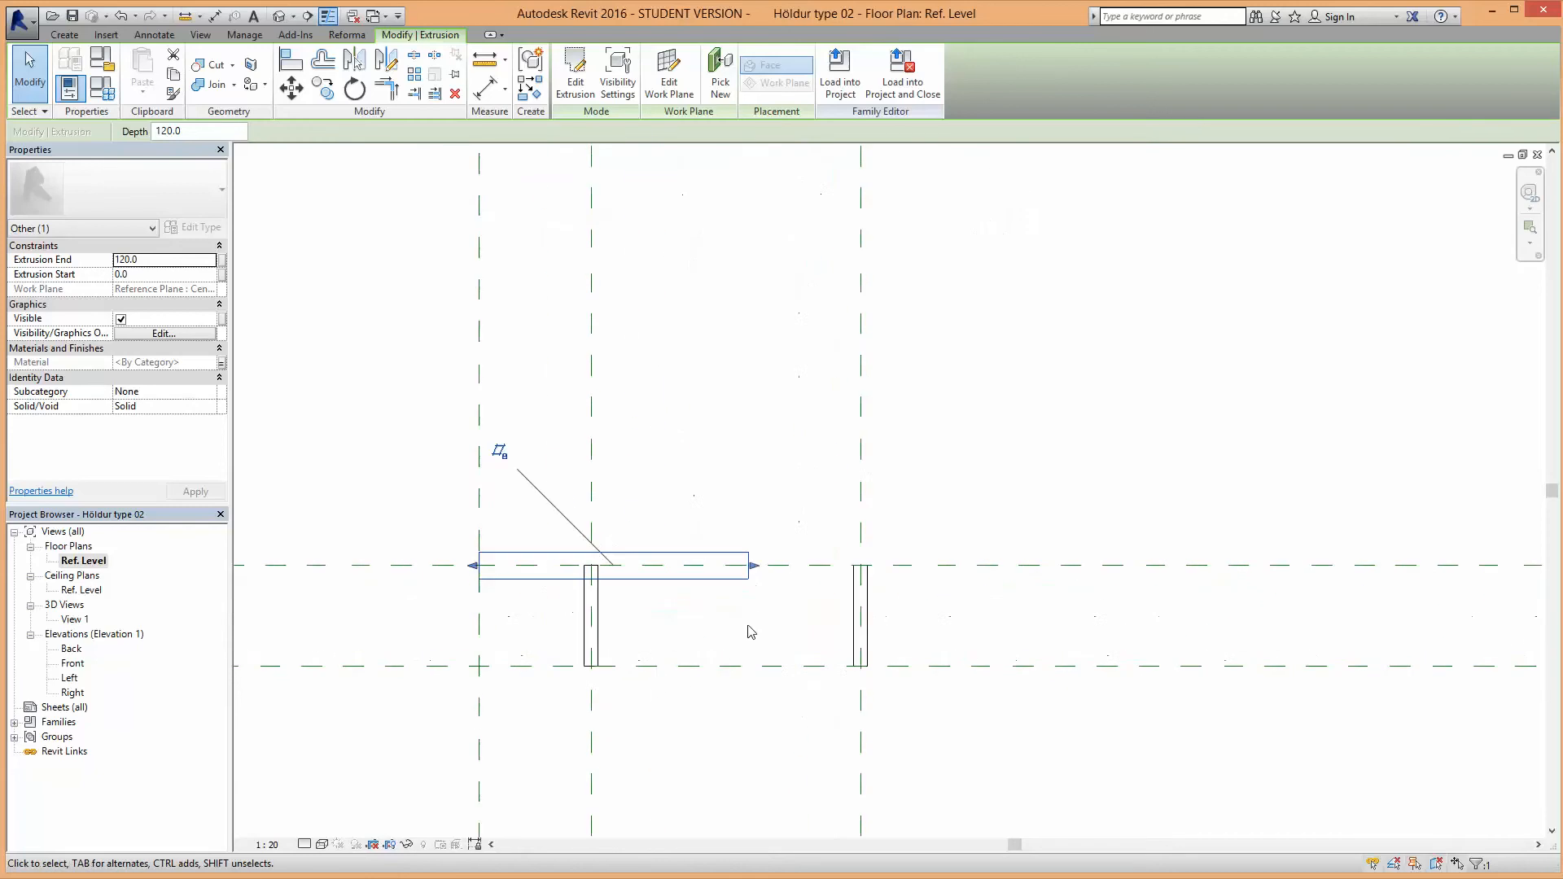
pyautogui.scroll(-1, 751, 631)
pyautogui.scroll(-2, 752, 629)
pyautogui.scroll(3, 753, 629)
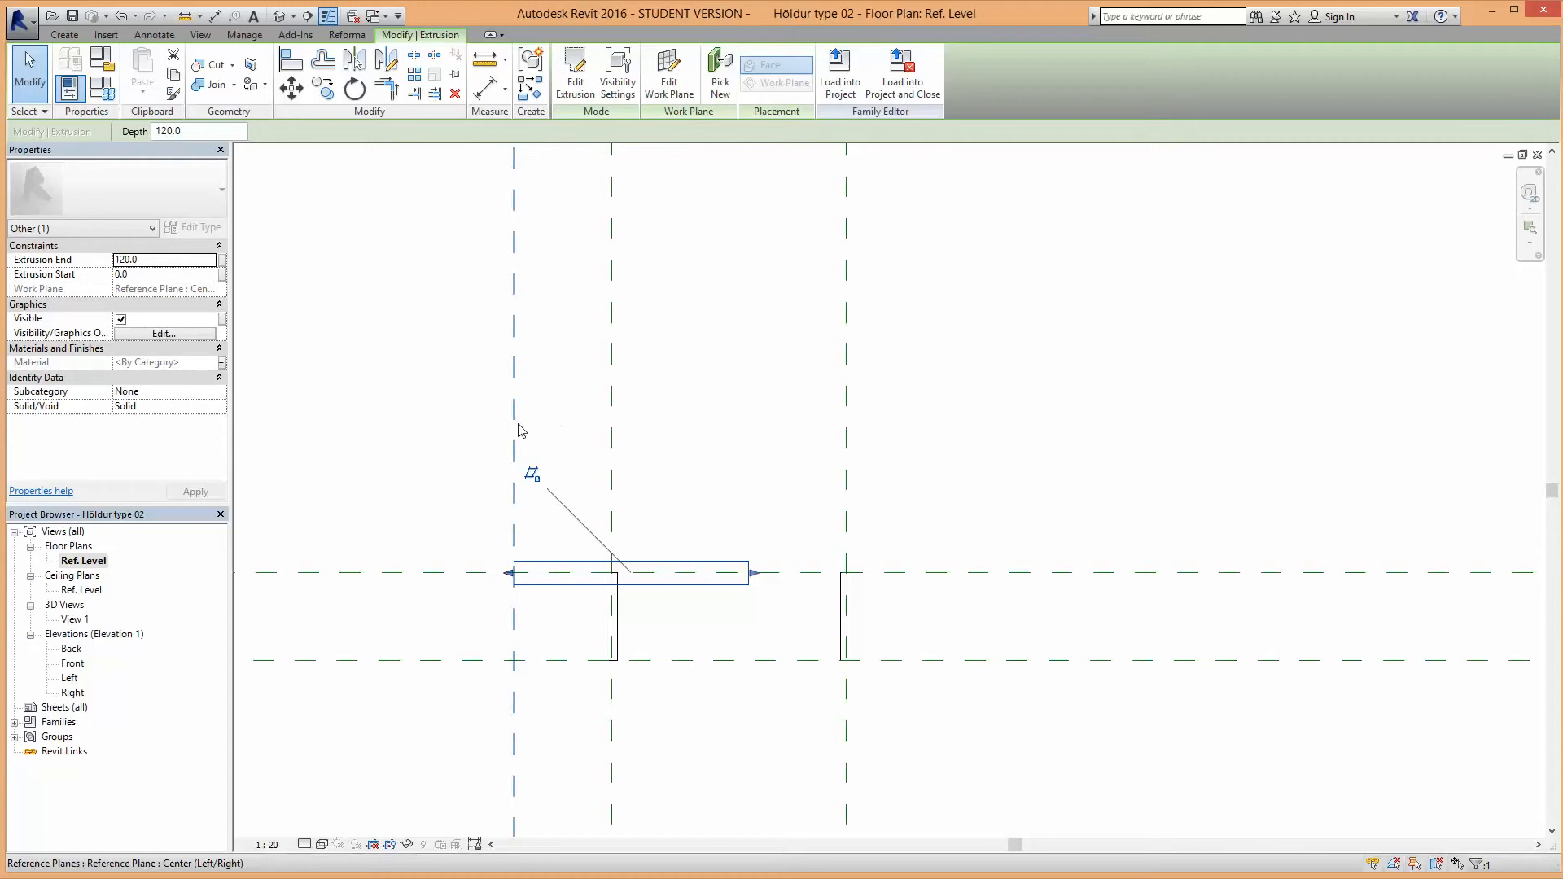
pyautogui.moveTo(806, 497); pyautogui.dragTo(748, 506, button='middle')
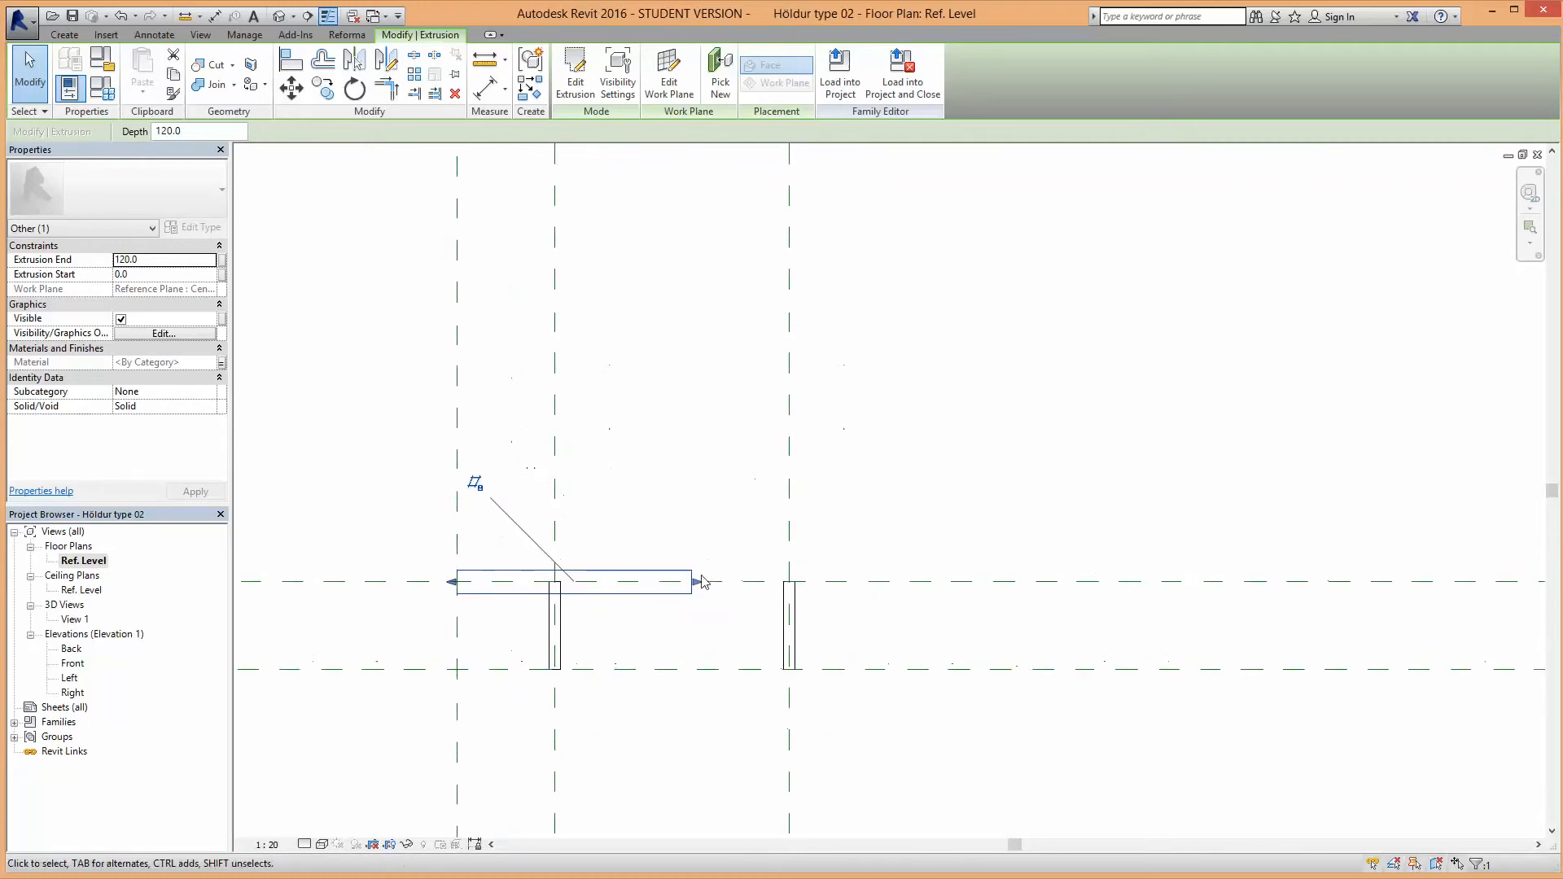
pyautogui.moveTo(698, 581); pyautogui.dragTo(826, 584)
pyautogui.moveTo(453, 582); pyautogui.dragTo(499, 592)
# Step: Try to dimension the bar's overhang from each post's reference plane to the nearest bar end
pyautogui.click(492, 84)
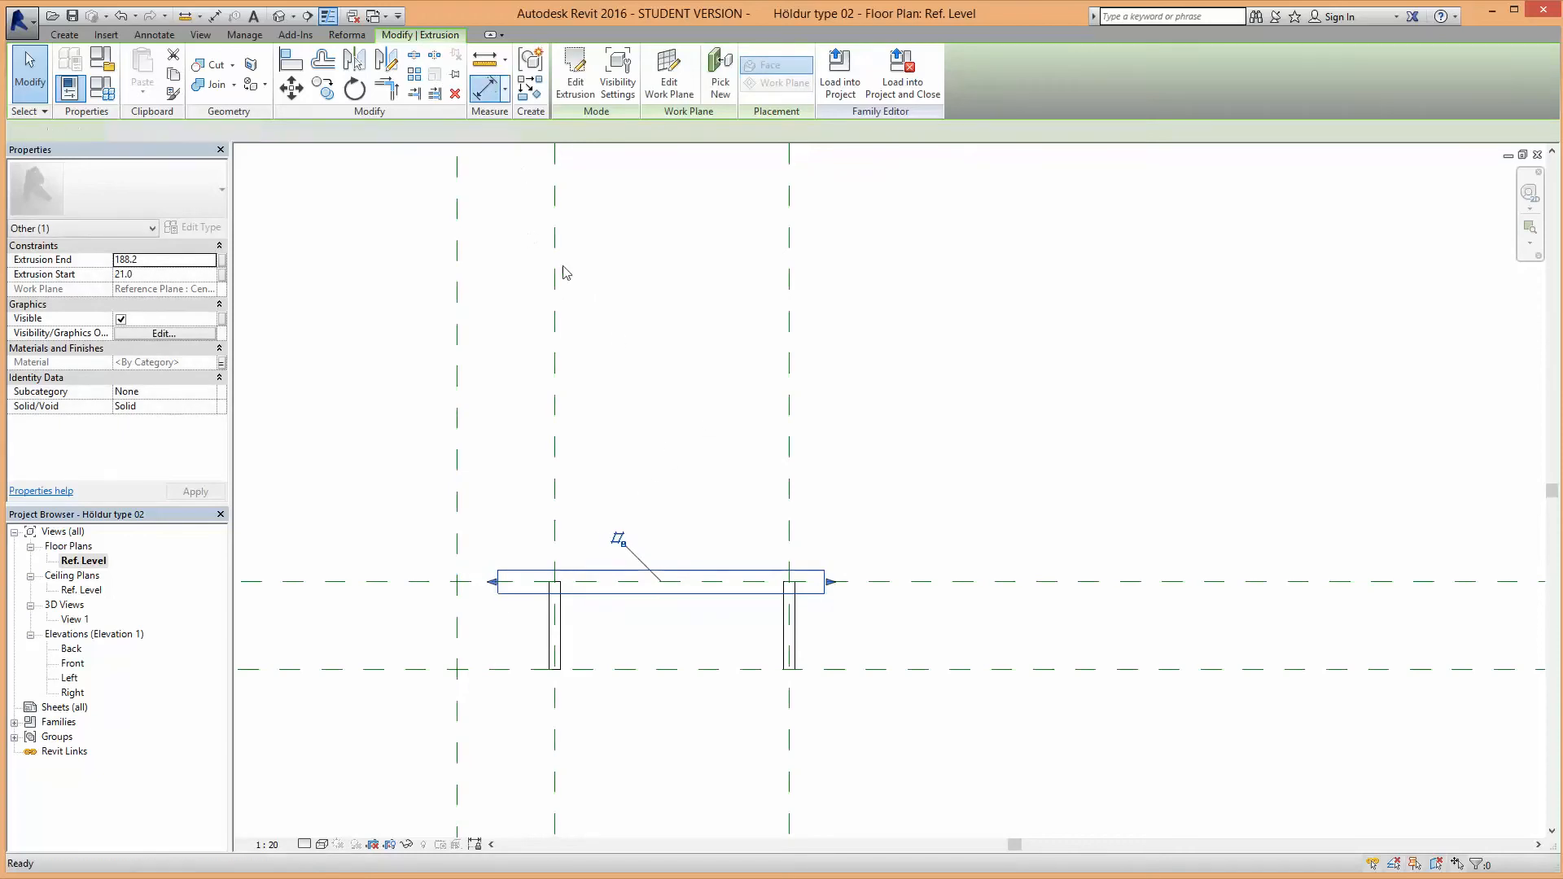
pyautogui.scroll(3, 561, 584)
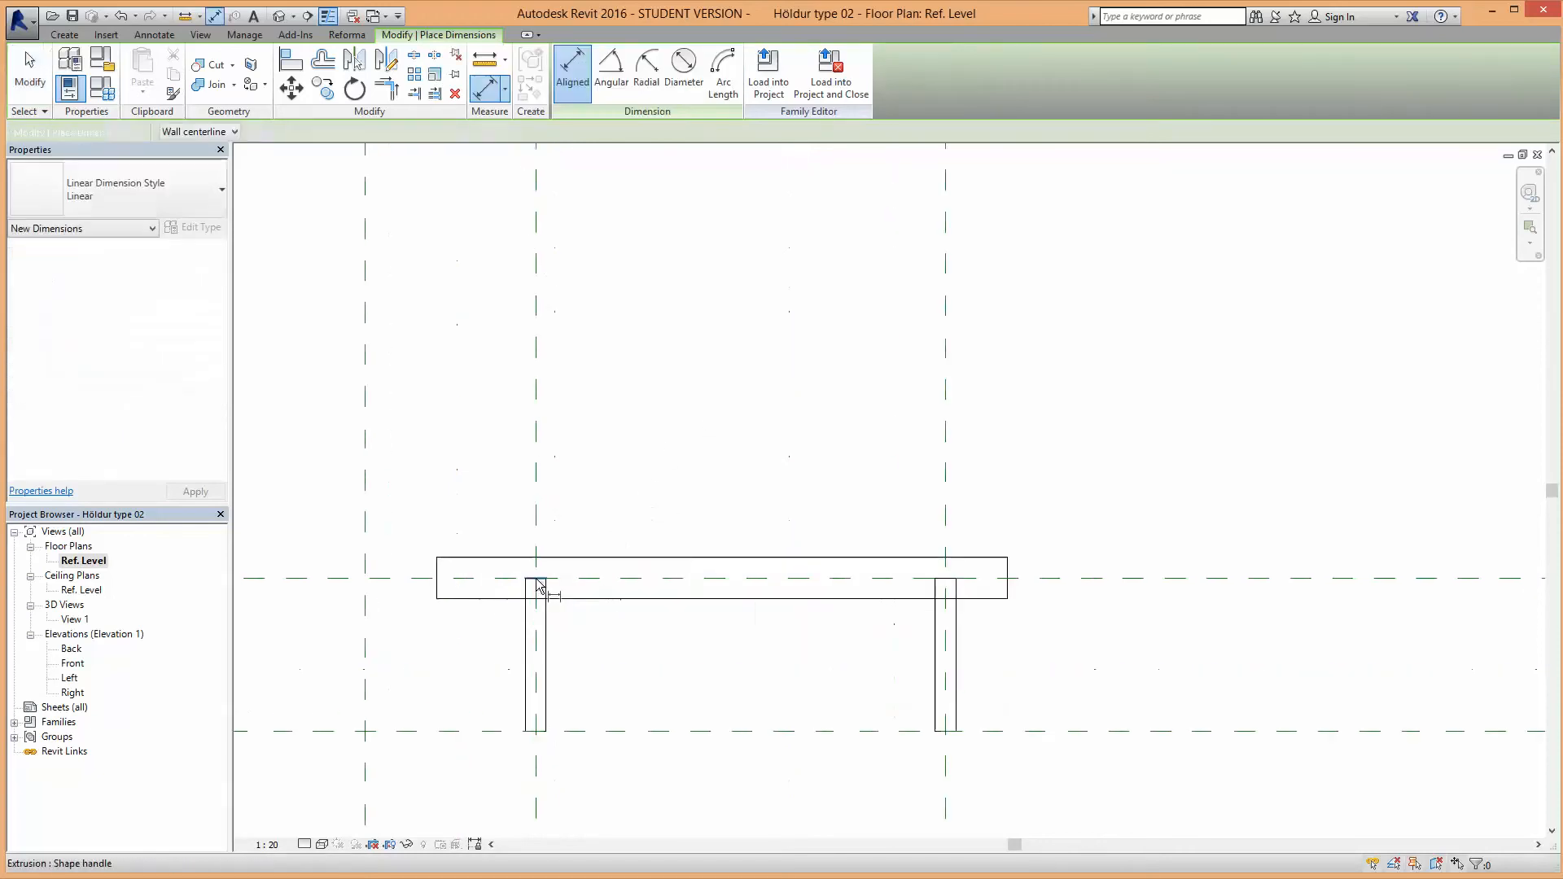
pyautogui.scroll(-3, 535, 520)
pyautogui.click(536, 519)
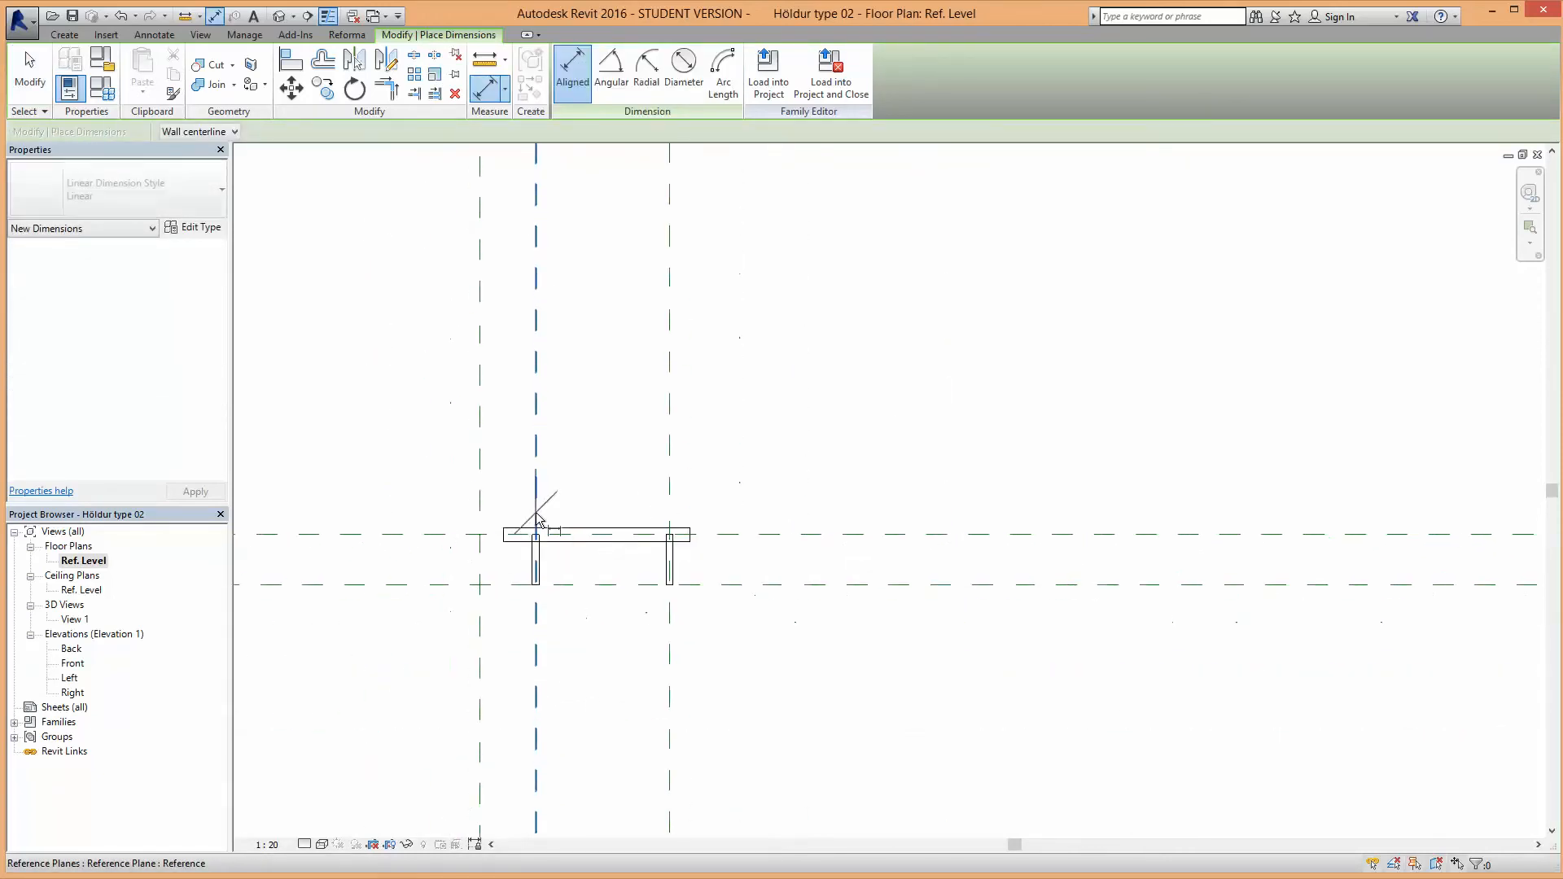
pyautogui.scroll(2, 535, 520)
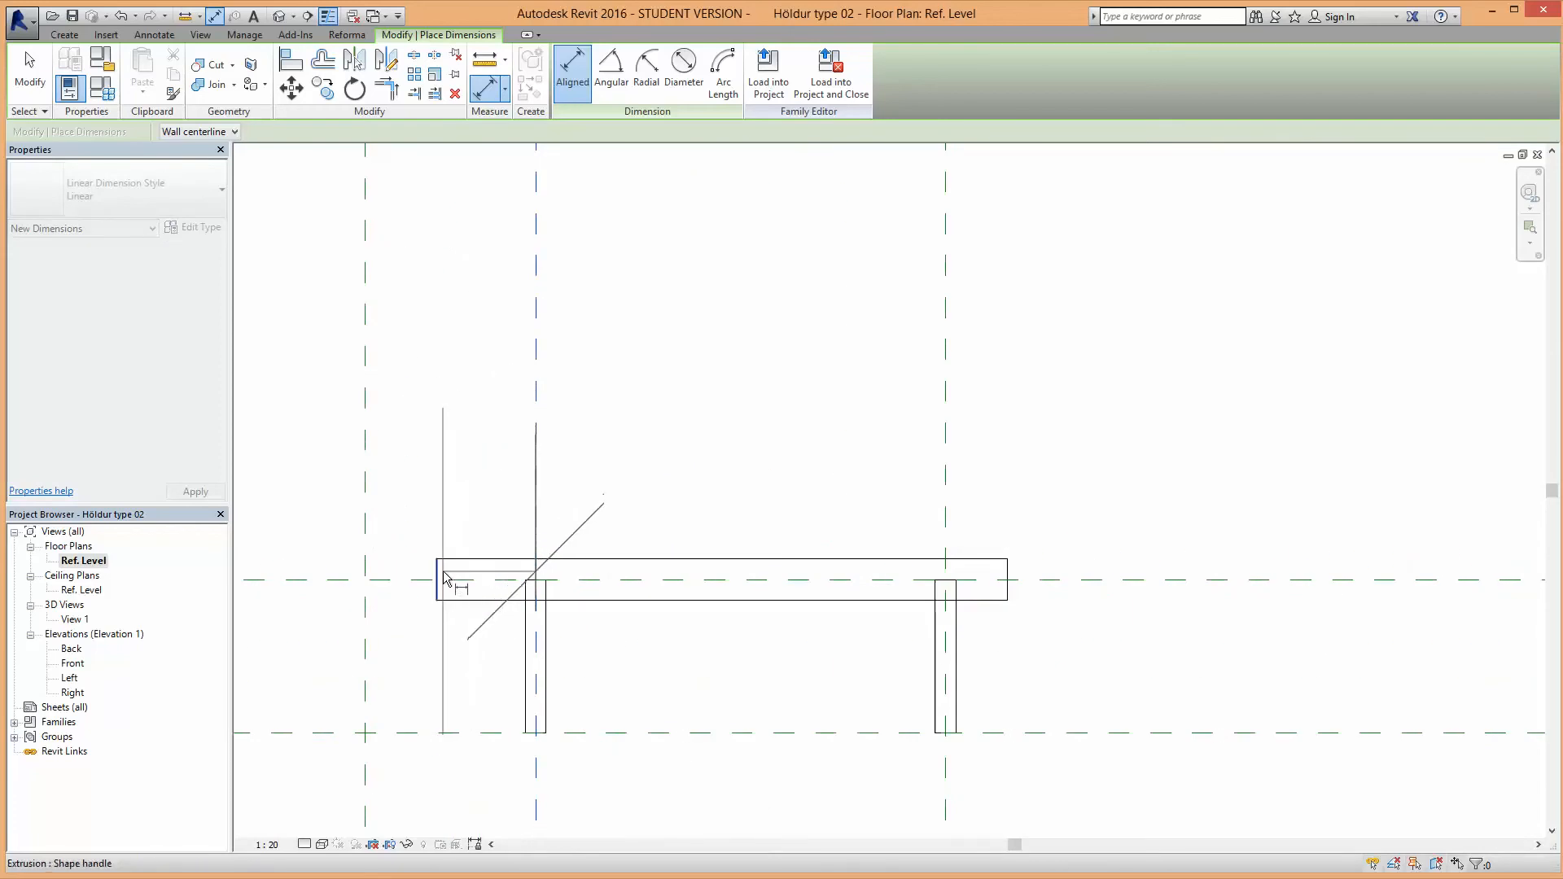
pyautogui.click(442, 579)
pyautogui.click(488, 504)
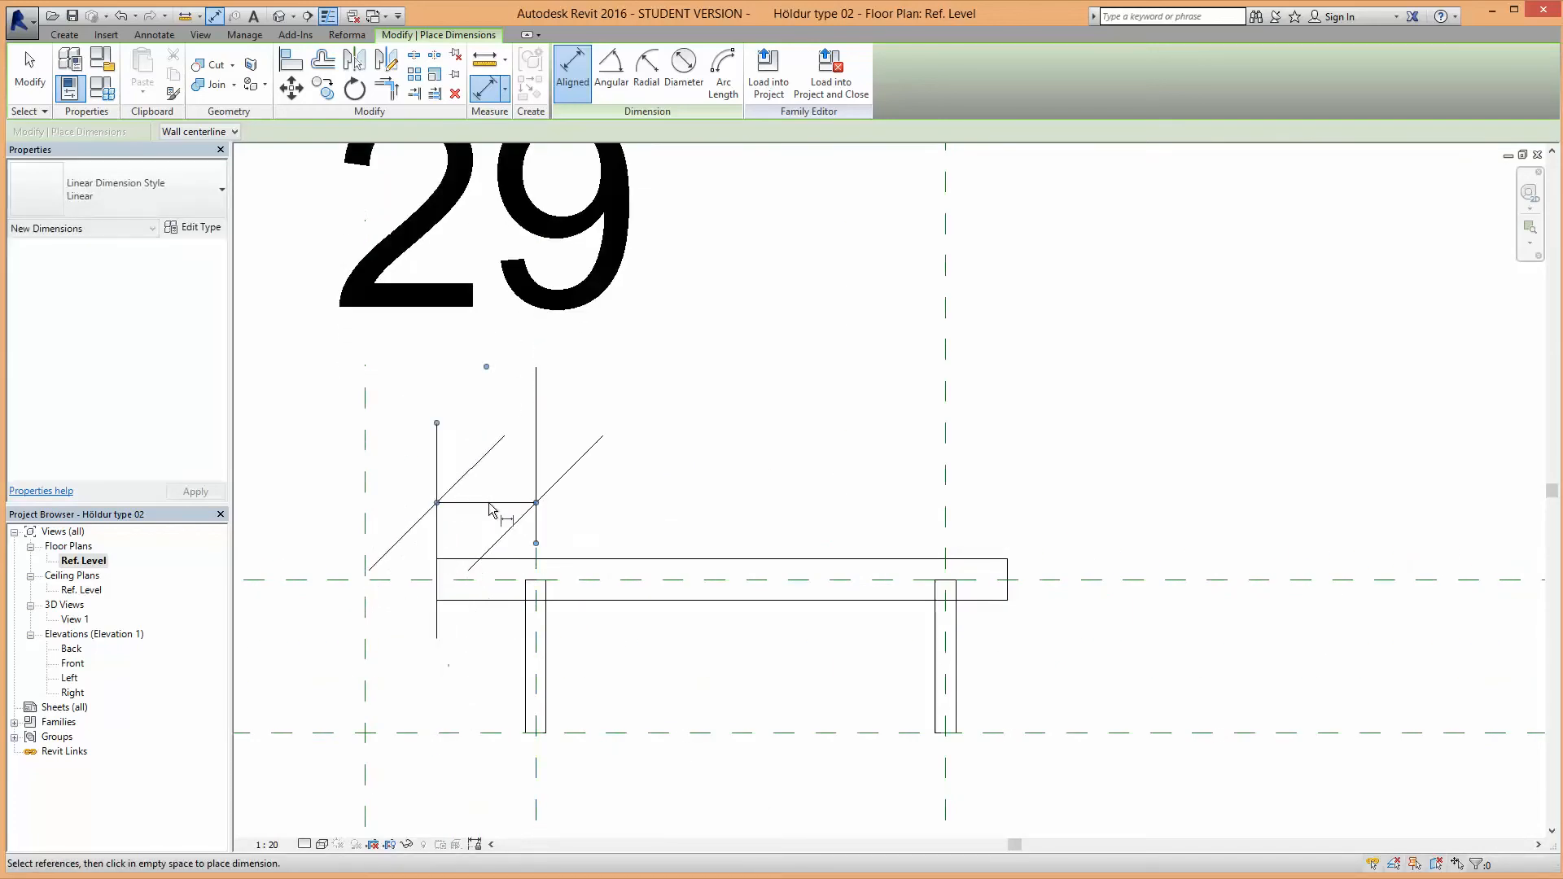
pyautogui.click(950, 519)
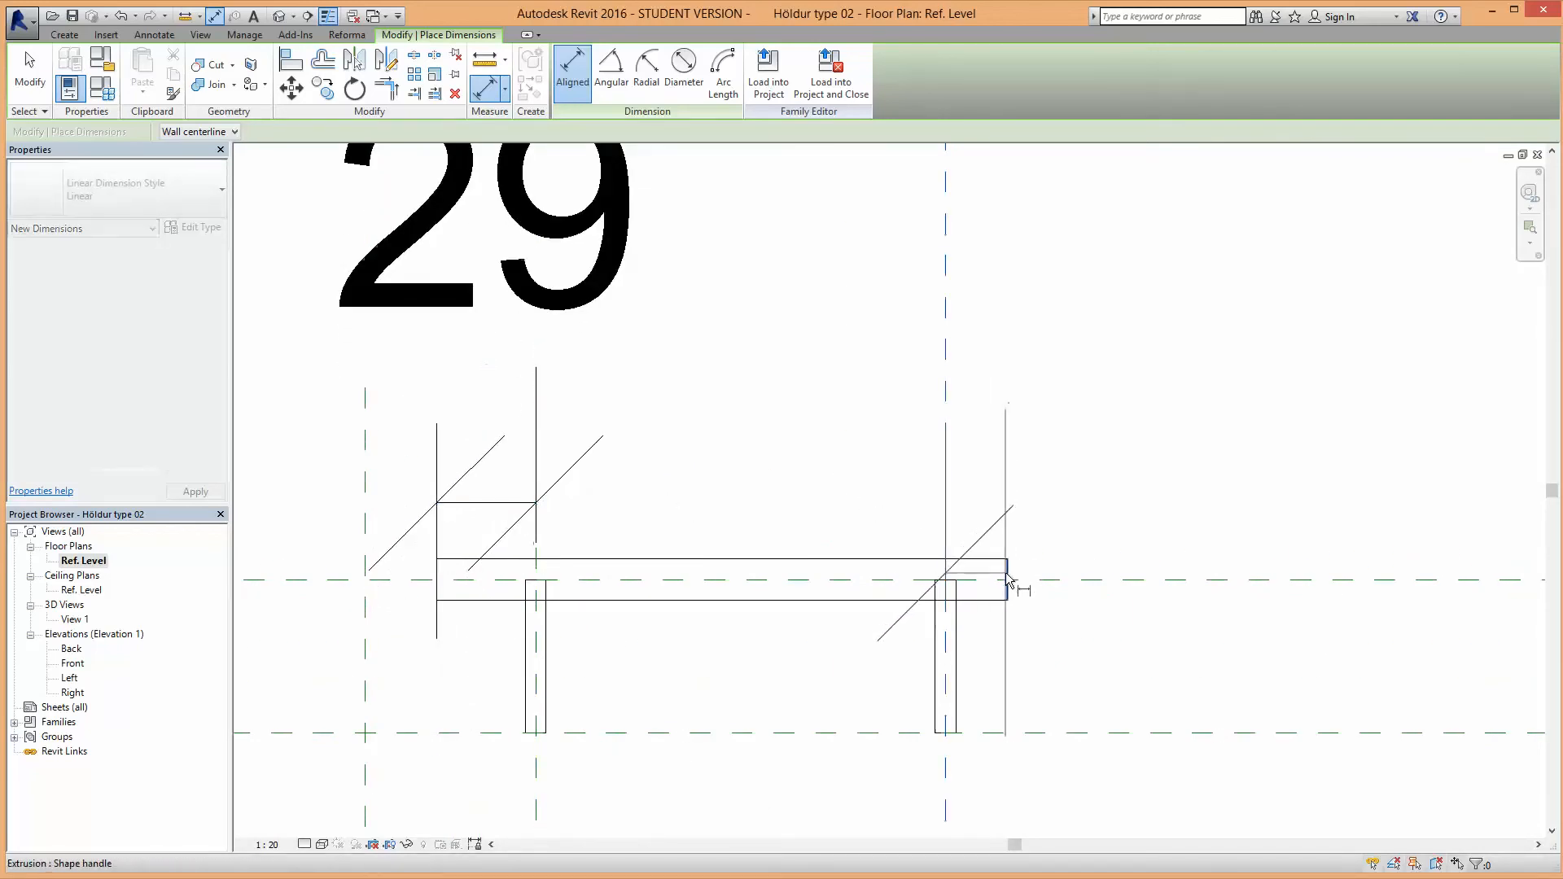
pyautogui.click(1008, 577)
pyautogui.scroll(-2, 1017, 569)
pyautogui.scroll(-1, 1023, 559)
pyautogui.click(1021, 350)
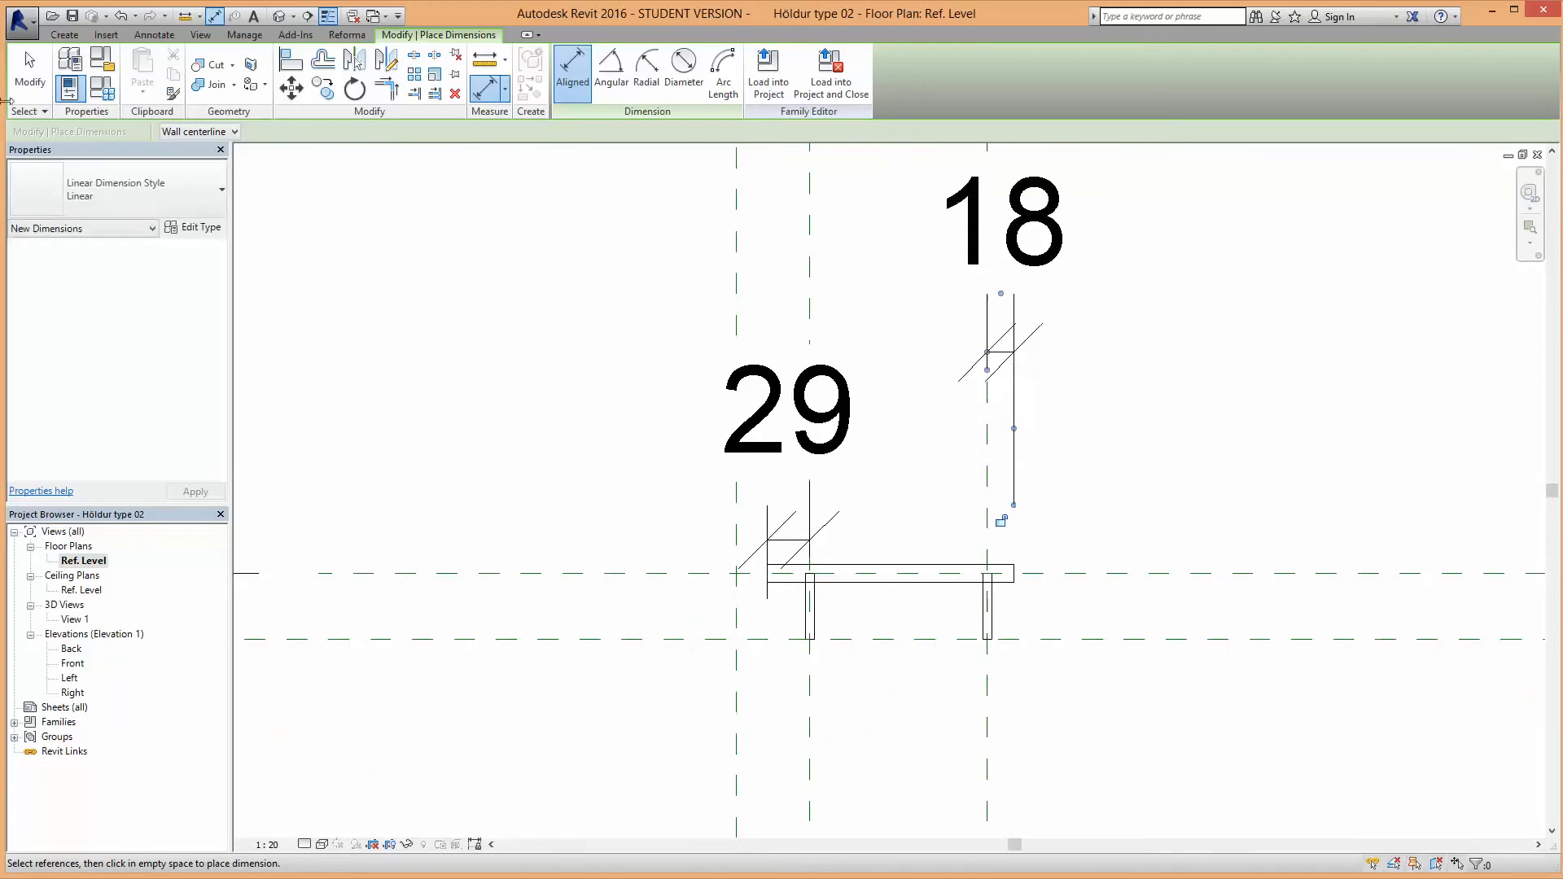
pyautogui.press('Escape')
pyautogui.press('Escape')
# Step: Delete both overhang dimensions between the post reference planes and the bar's ends
pyautogui.scroll(3, 1009, 617)
pyautogui.click(1017, 533)
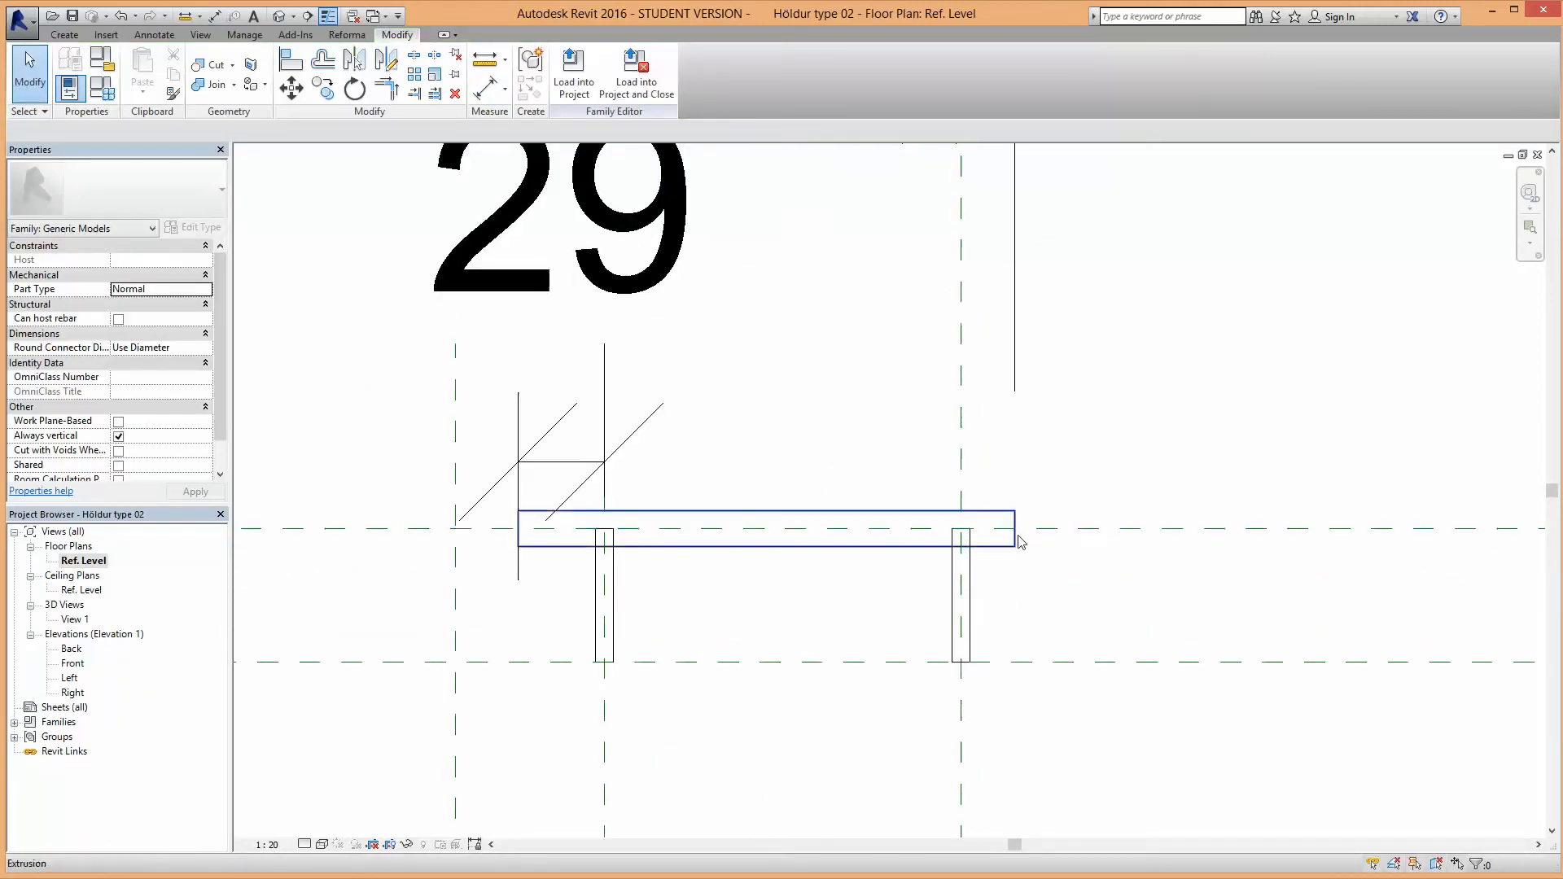
pyautogui.scroll(-3, 1038, 593)
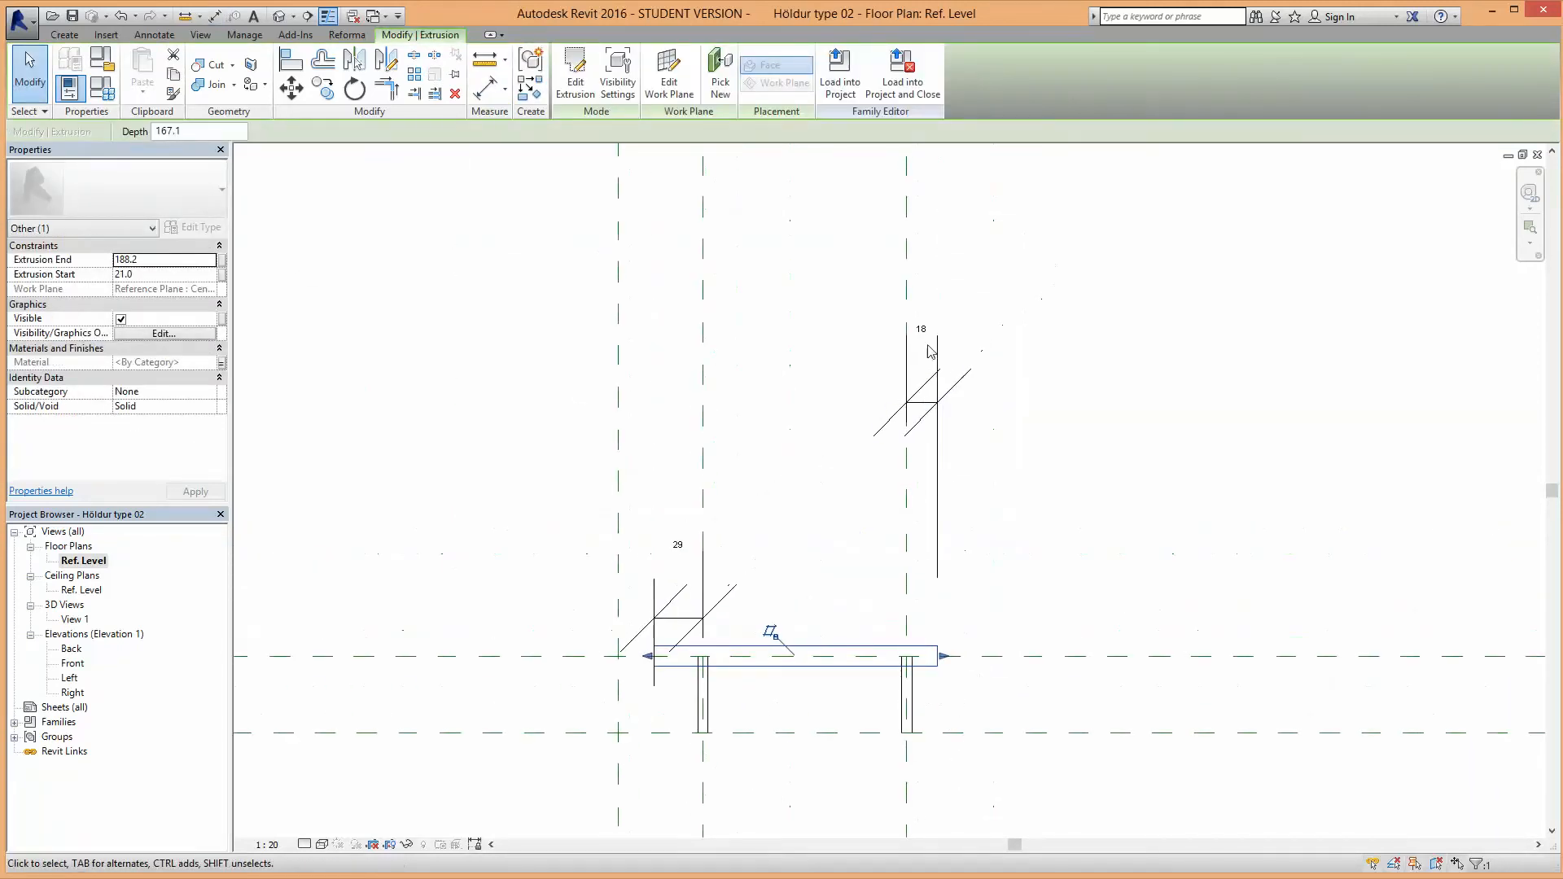
pyautogui.click(922, 332)
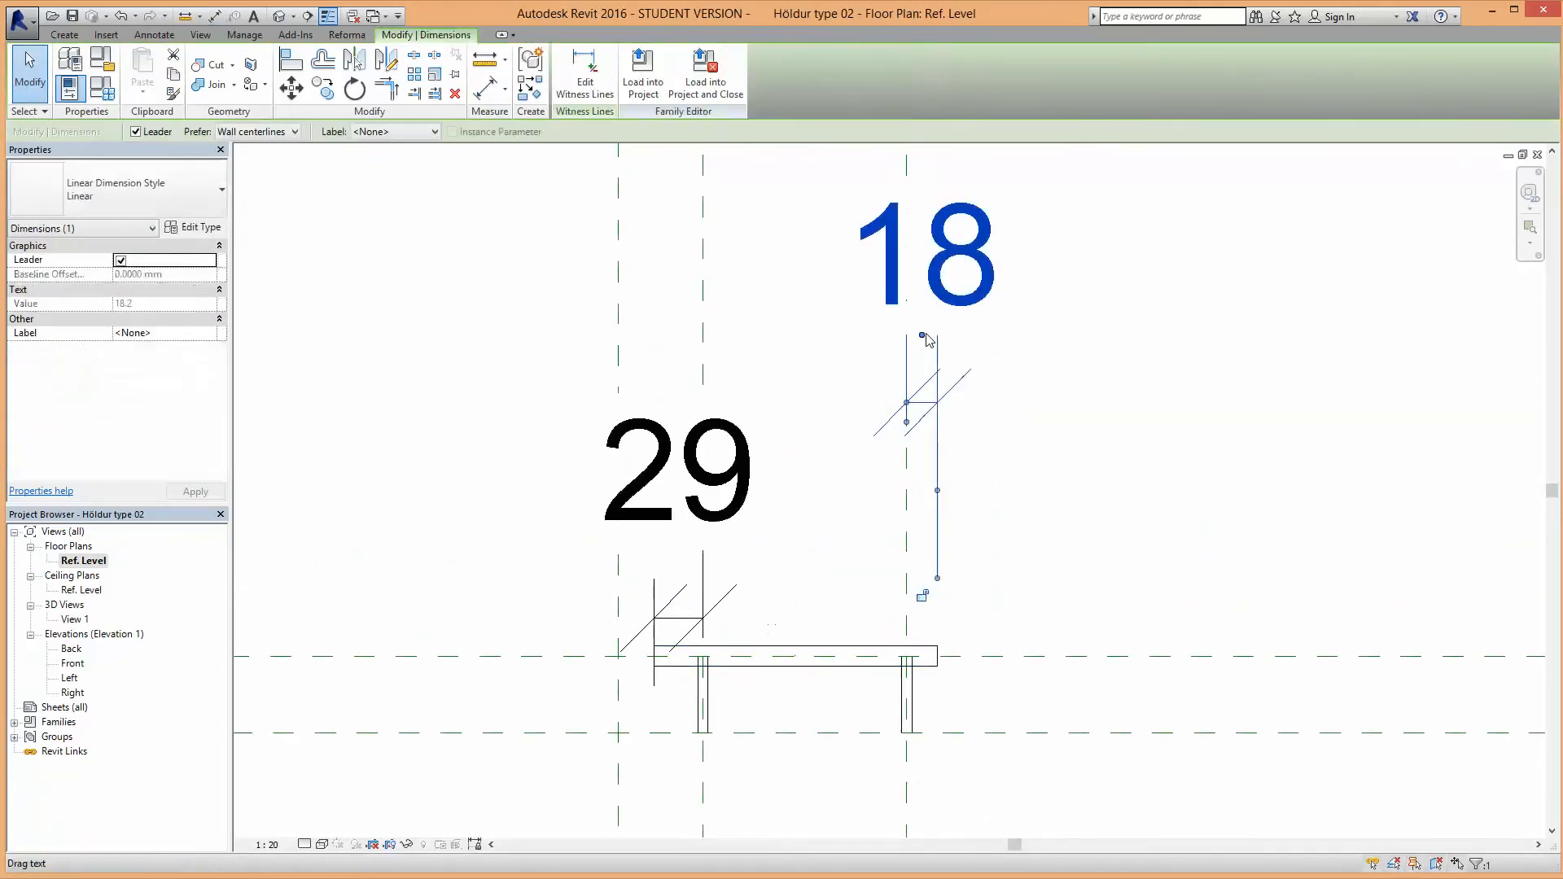
pyautogui.click(935, 656)
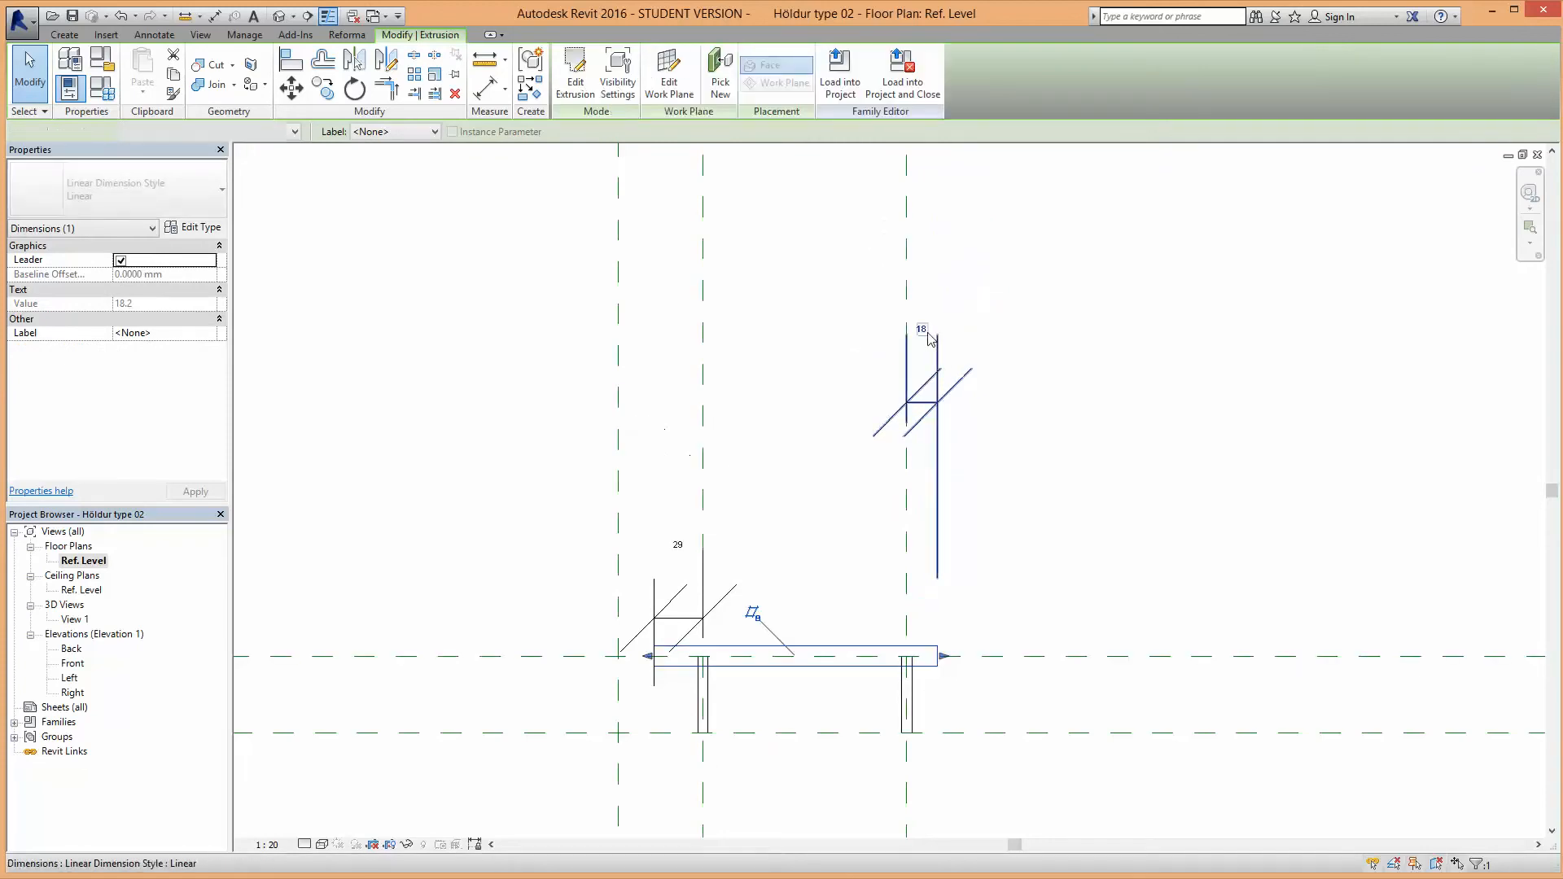
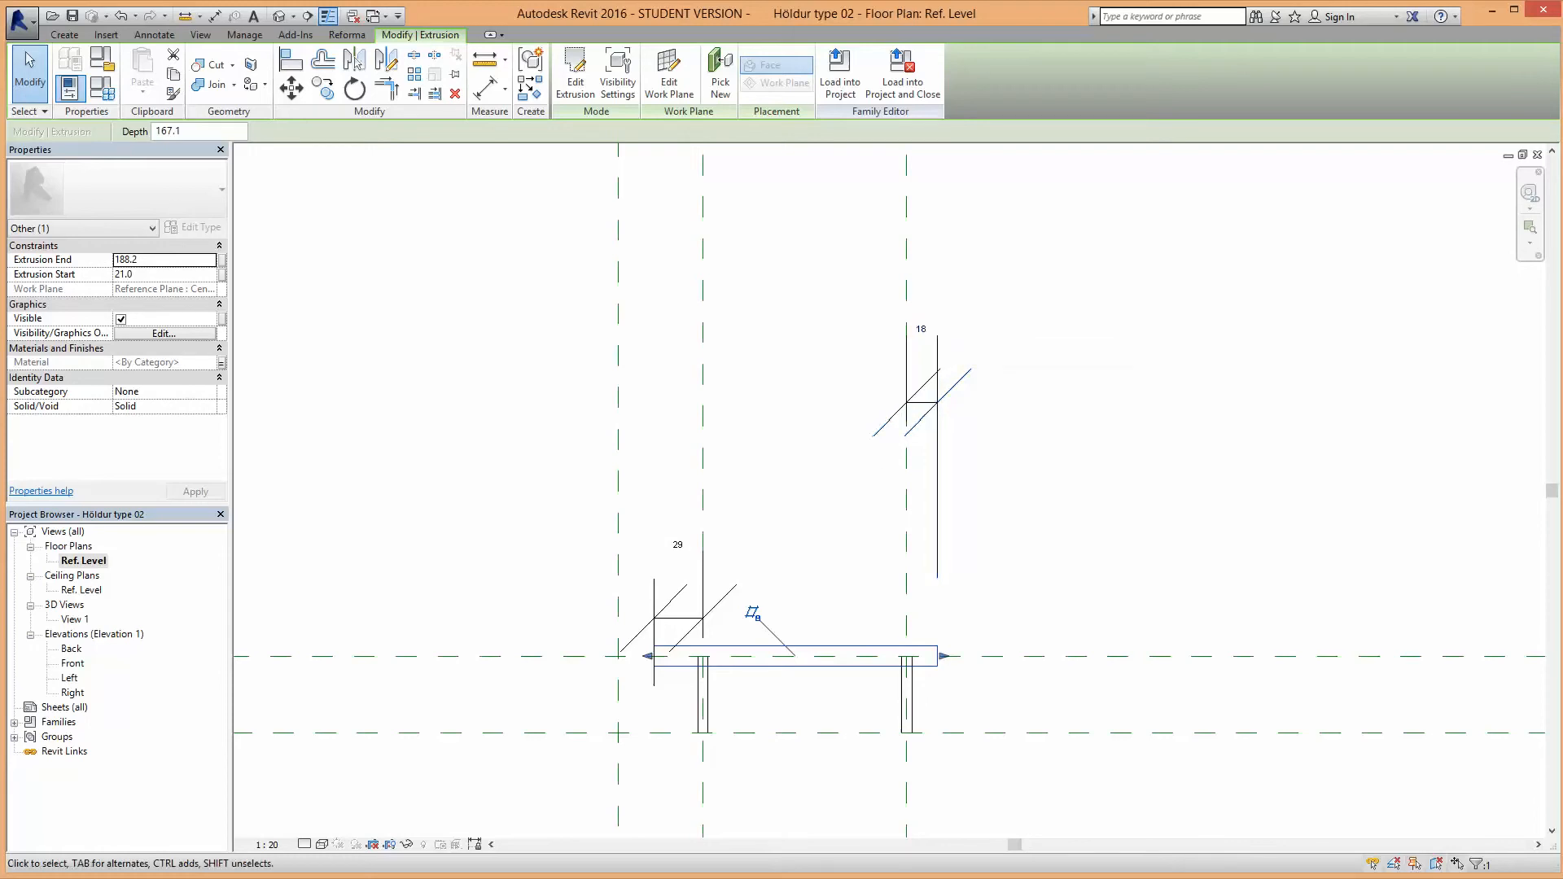
pyautogui.click(936, 525)
pyautogui.click(812, 592)
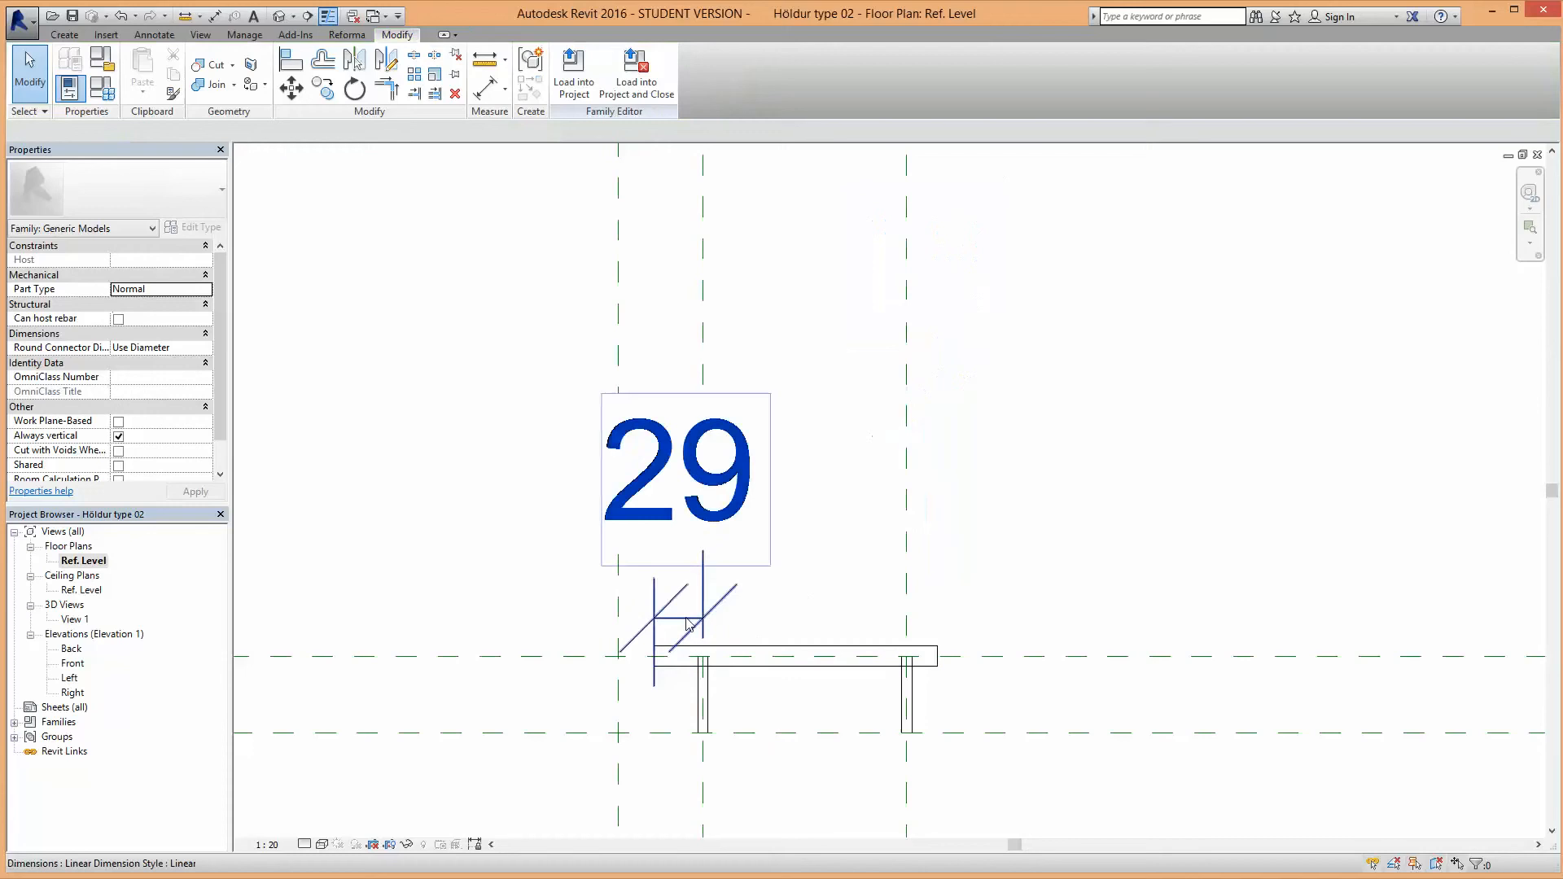
pyautogui.click(685, 620)
pyautogui.press('Delete')
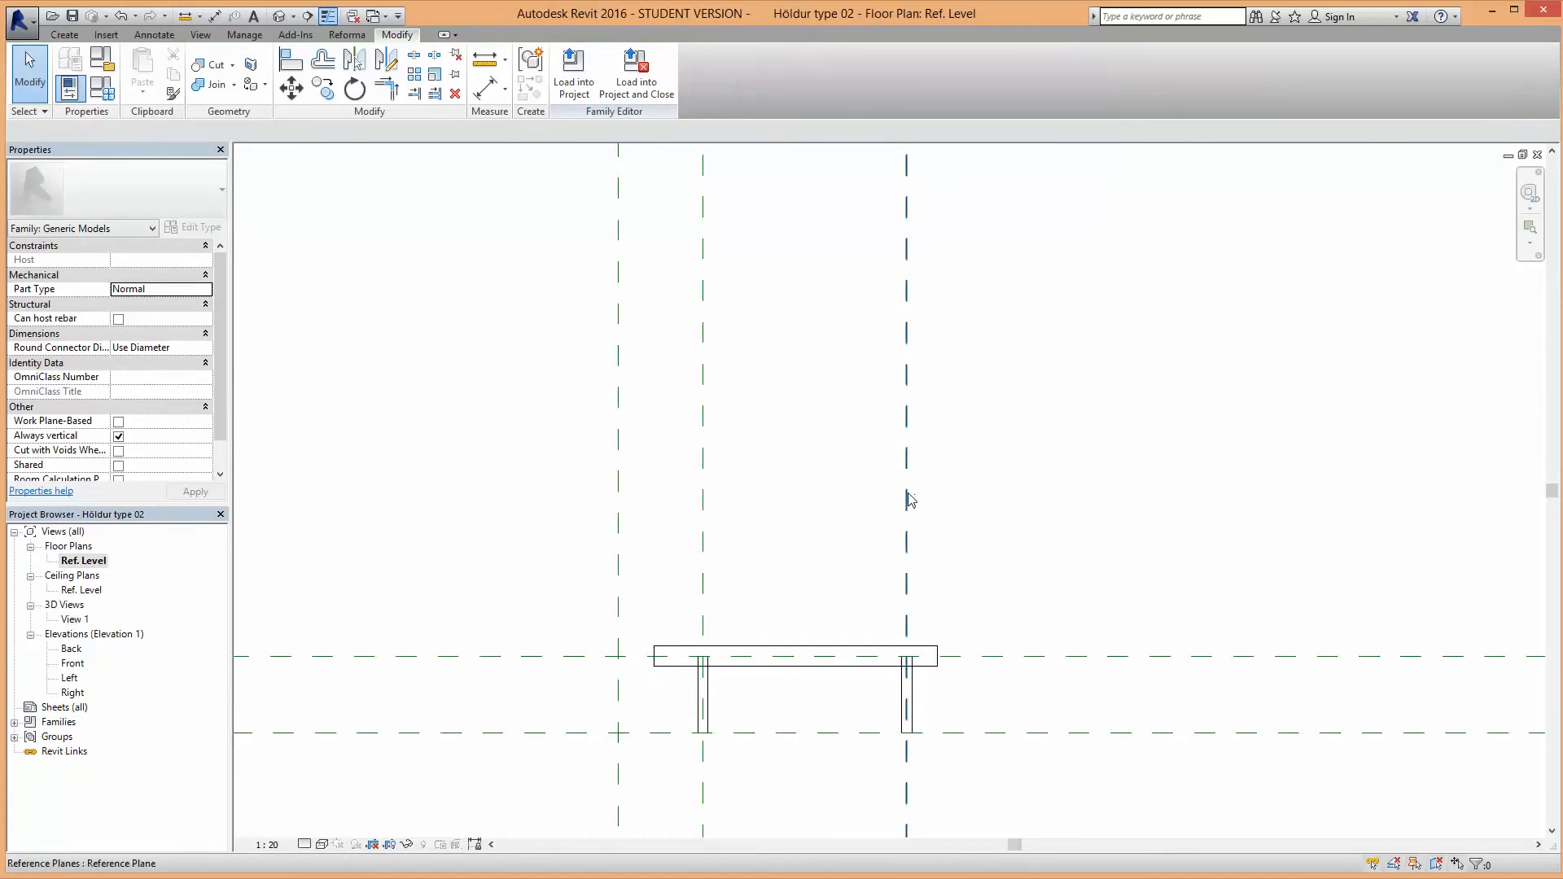
# Step: Draw two short vertical reference planes across the bar's ends, about 14 mm outside the right post and about 21 mm outside the left post
pyautogui.rightClick(908, 498)
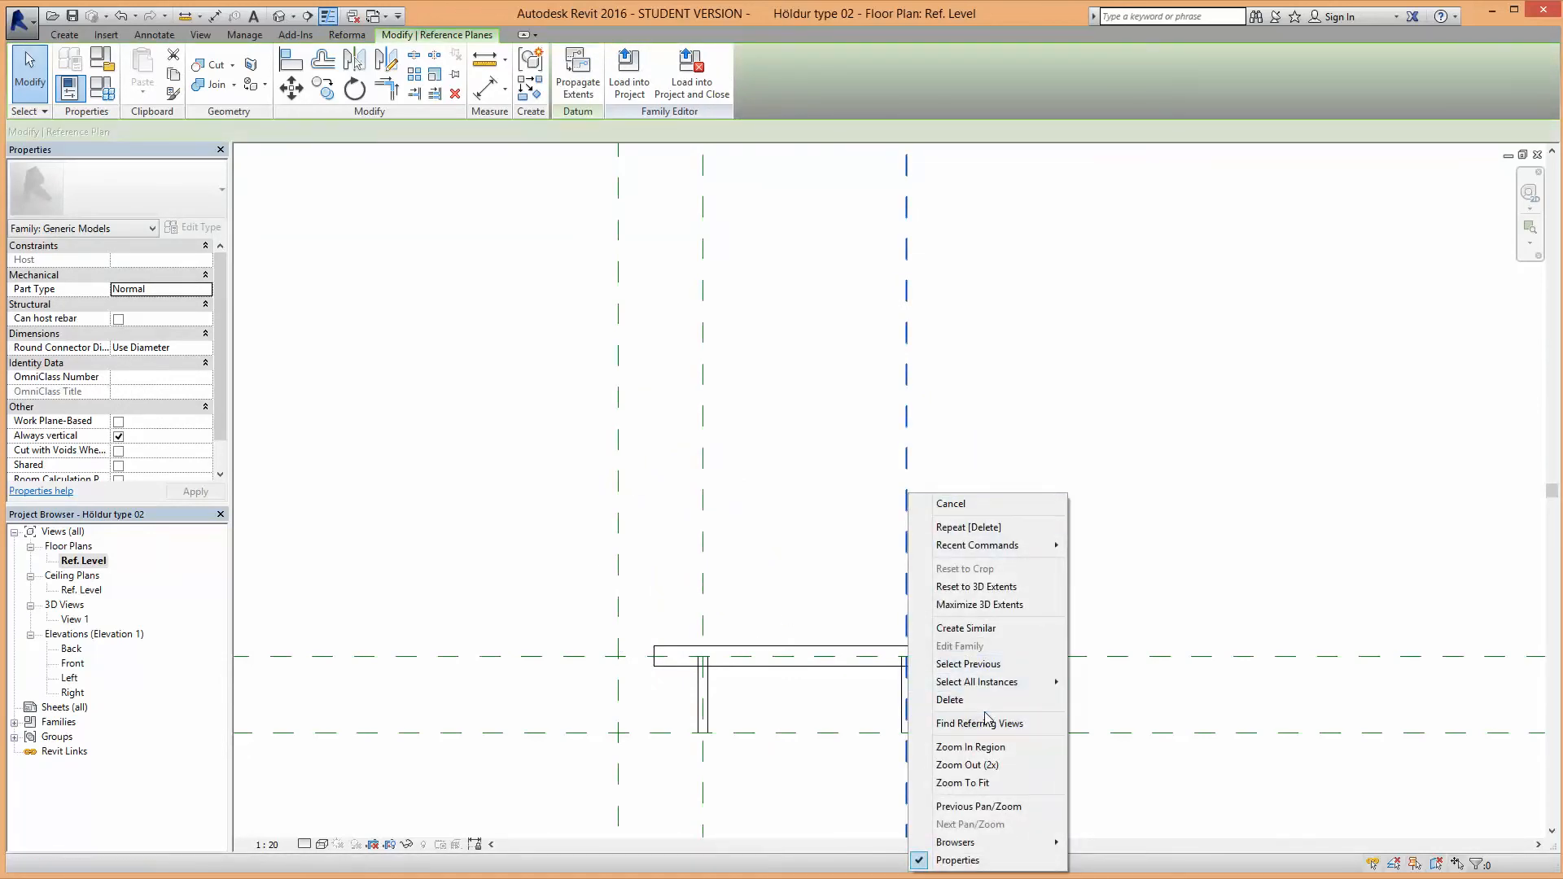
pyautogui.click(965, 627)
pyautogui.scroll(4, 940, 644)
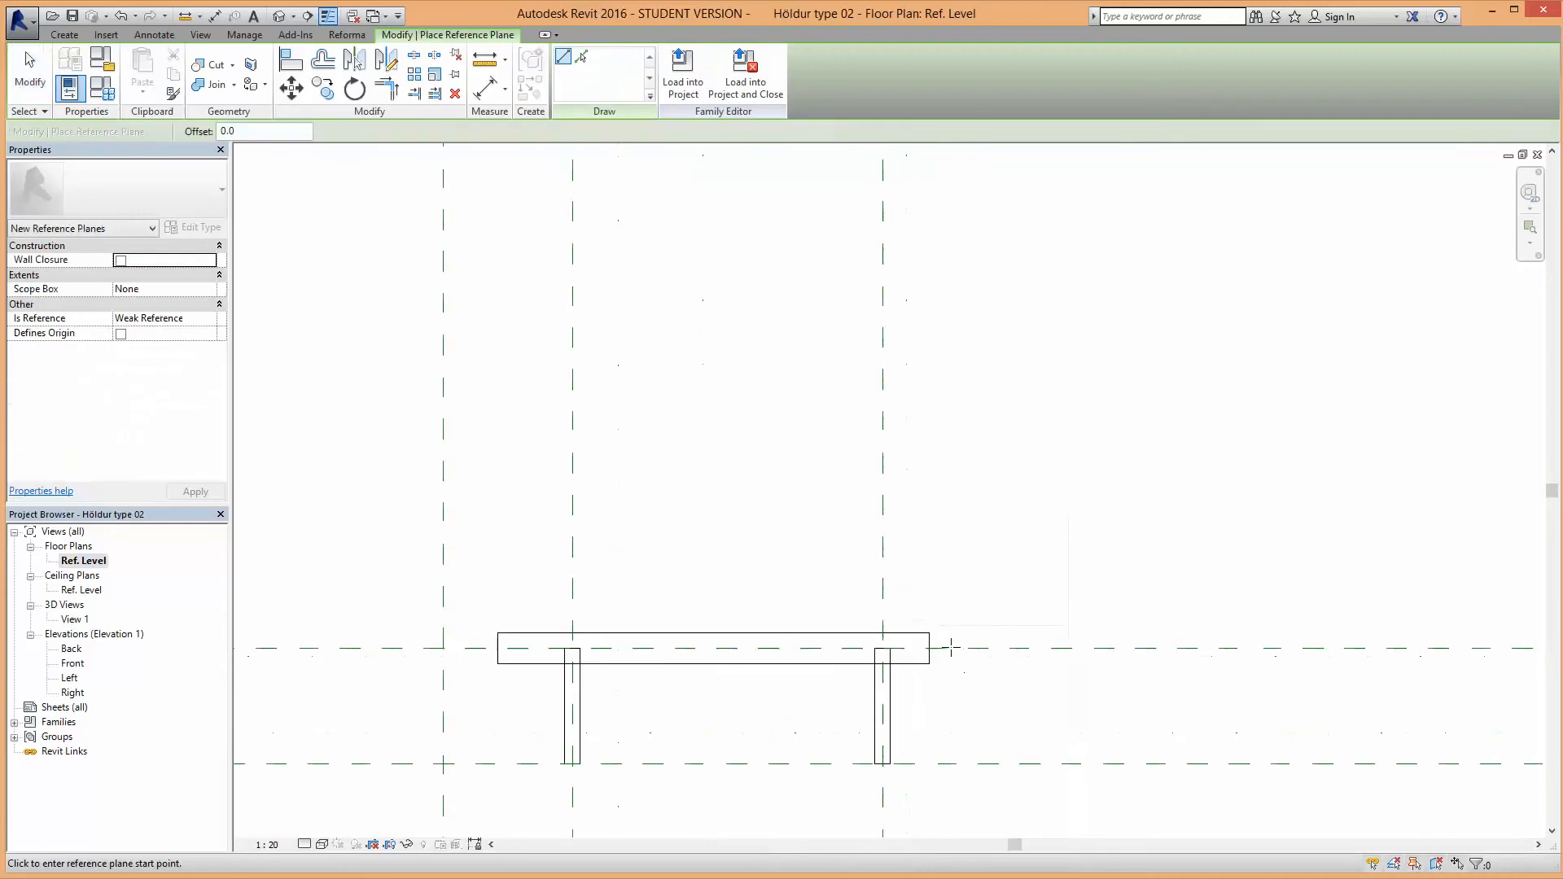
pyautogui.click(909, 495)
pyautogui.click(907, 717)
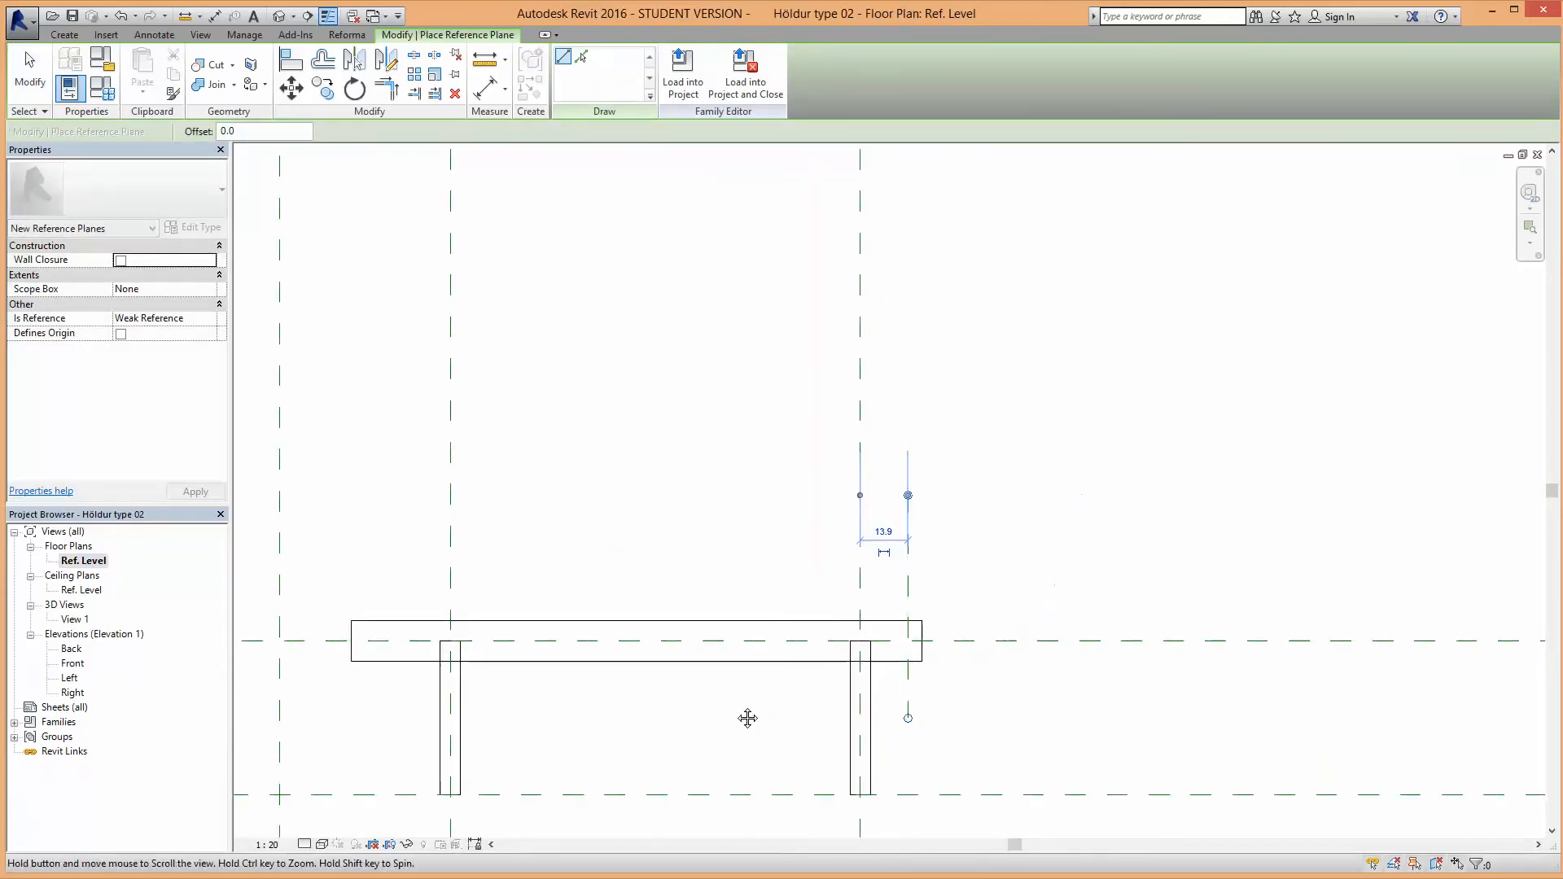
pyautogui.moveTo(449, 625); pyautogui.dragTo(616, 631, button='middle')
pyautogui.click(545, 548)
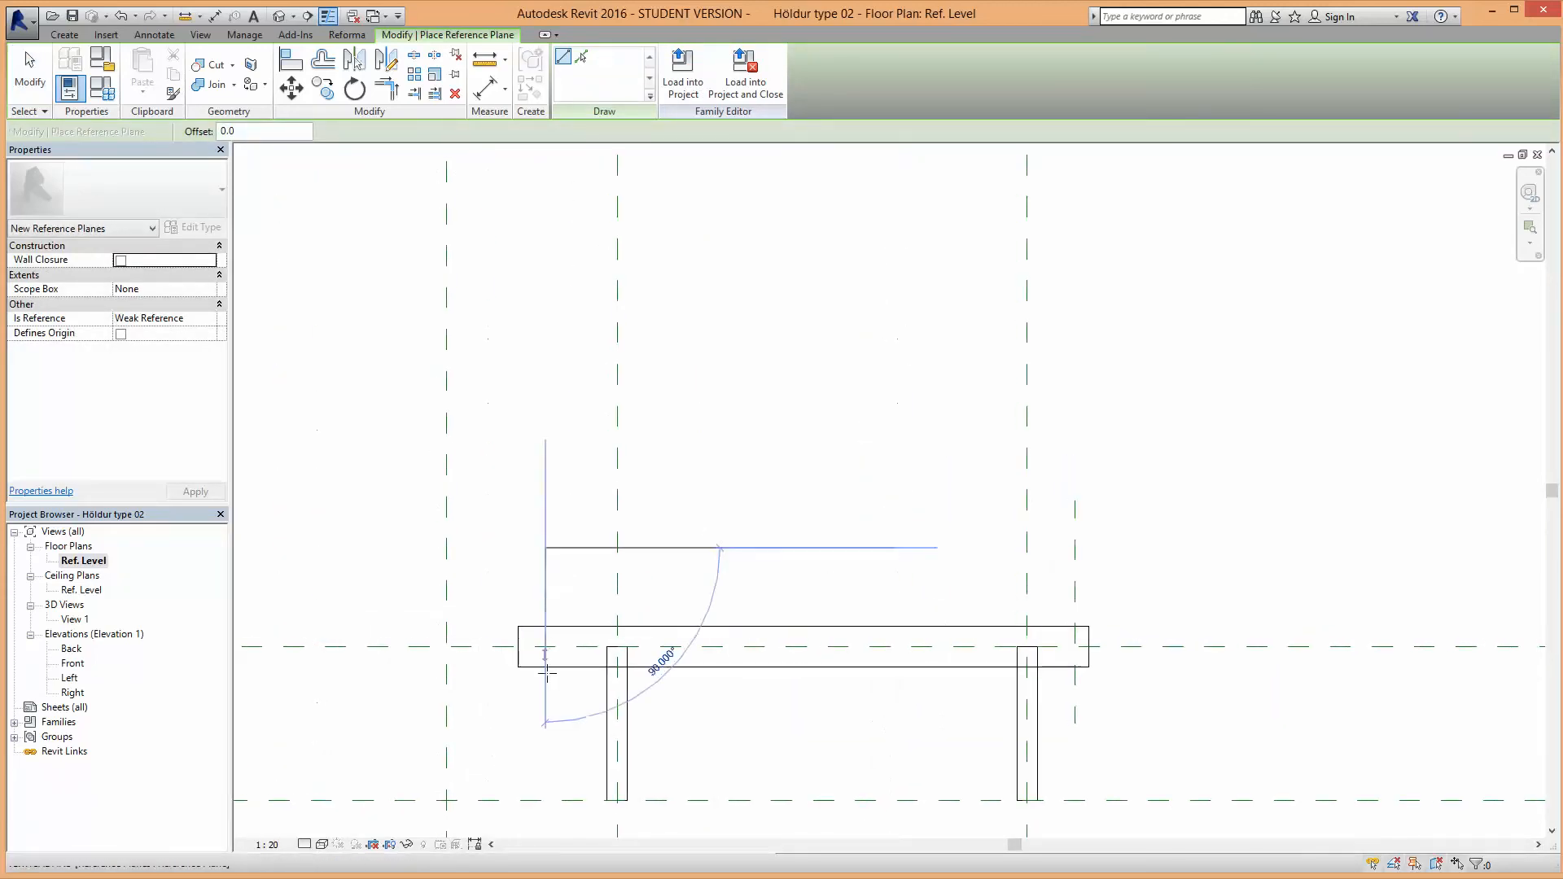
pyautogui.click(545, 716)
pyautogui.press('Escape')
pyautogui.press('Escape')
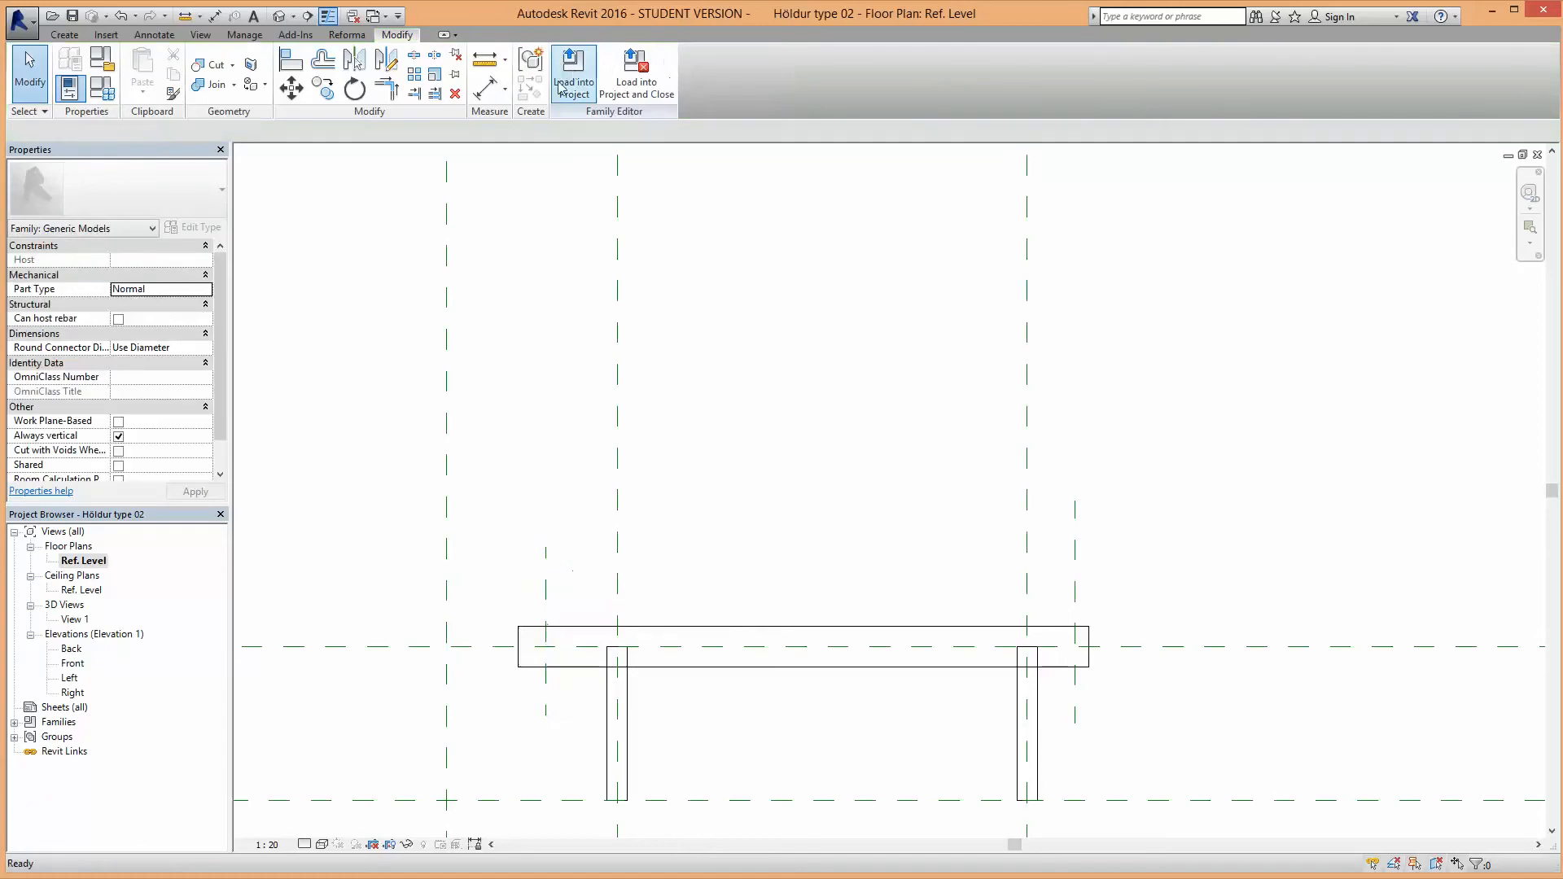
# Step: Add aligned dimensions between each post's reference plane and the new outer reference plane beside it
pyautogui.click(485, 87)
pyautogui.click(546, 551)
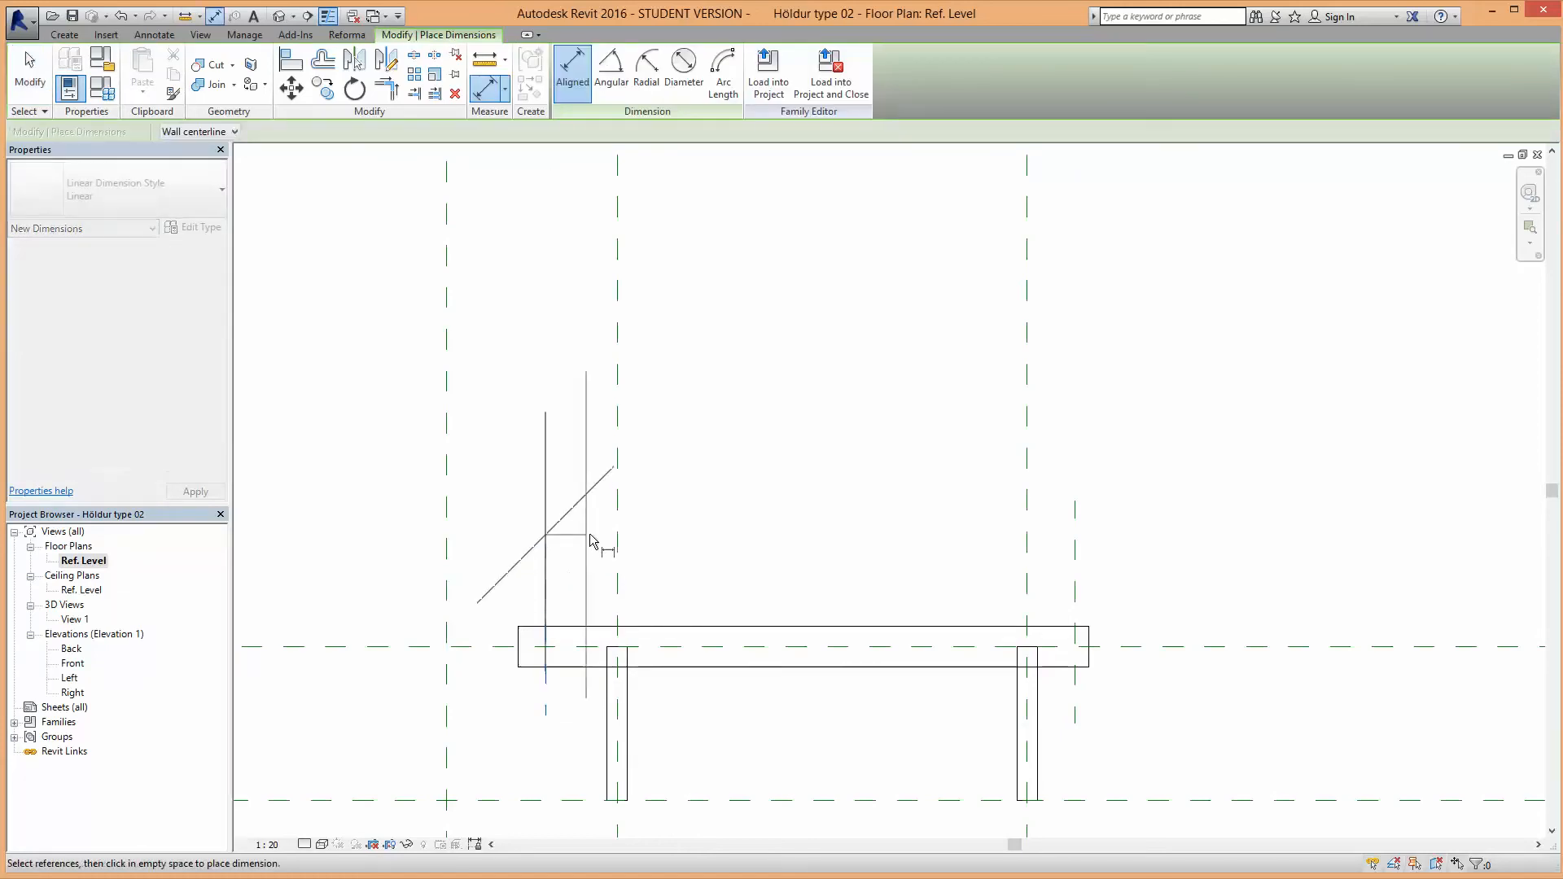
pyautogui.click(616, 537)
pyautogui.click(662, 441)
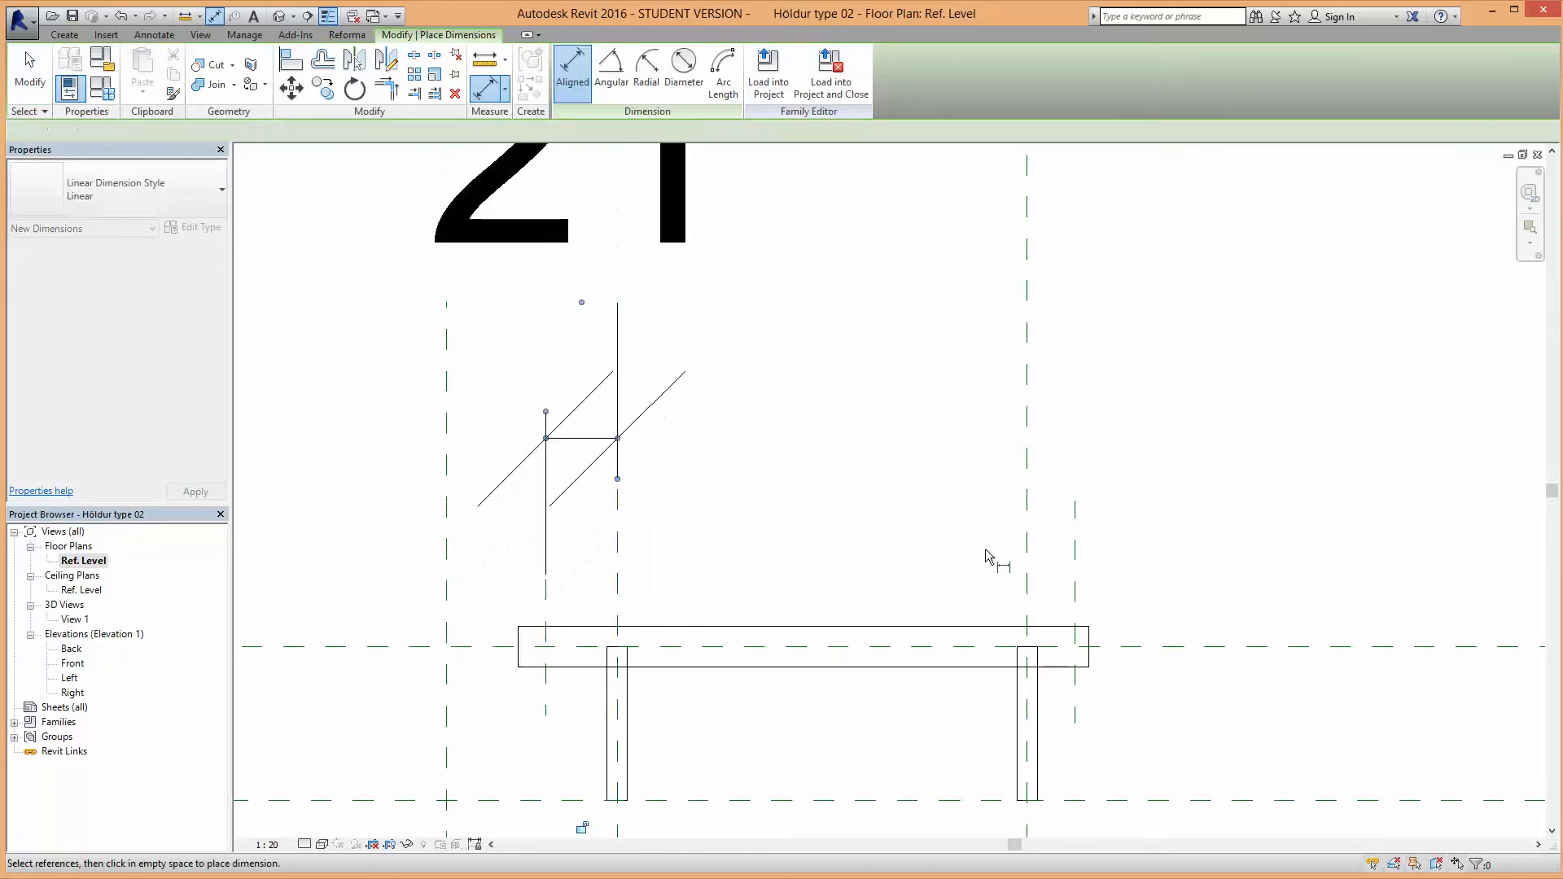
pyautogui.click(1027, 570)
pyautogui.click(1066, 555)
pyautogui.click(1156, 386)
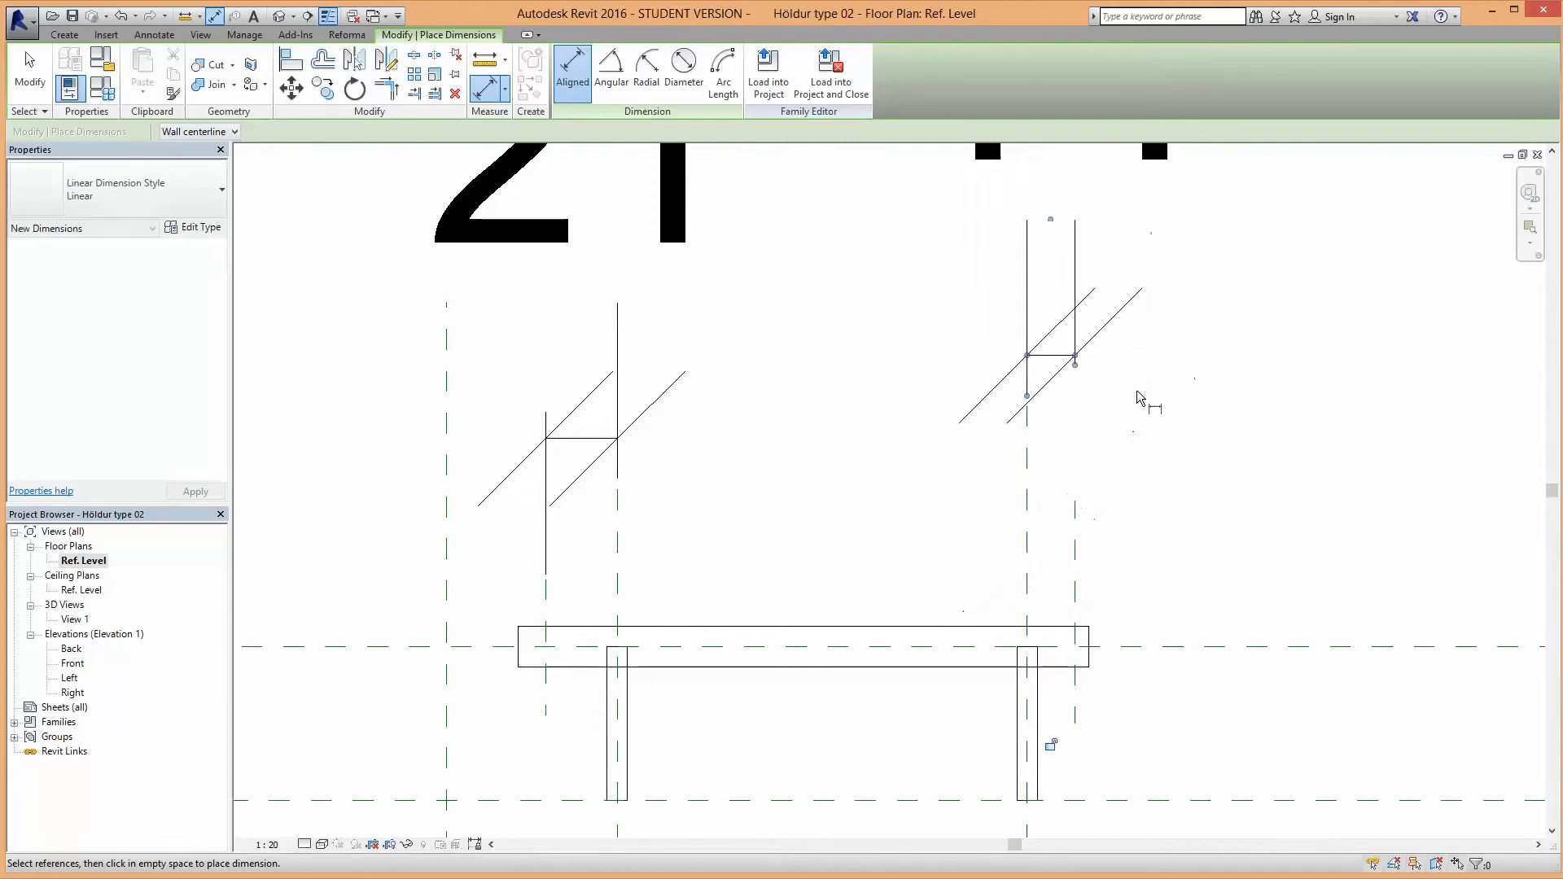
pyautogui.scroll(-3, 1140, 393)
pyautogui.moveTo(1140, 394); pyautogui.dragTo(1073, 651, button='middle')
pyautogui.press('Escape')
pyautogui.press('Escape')
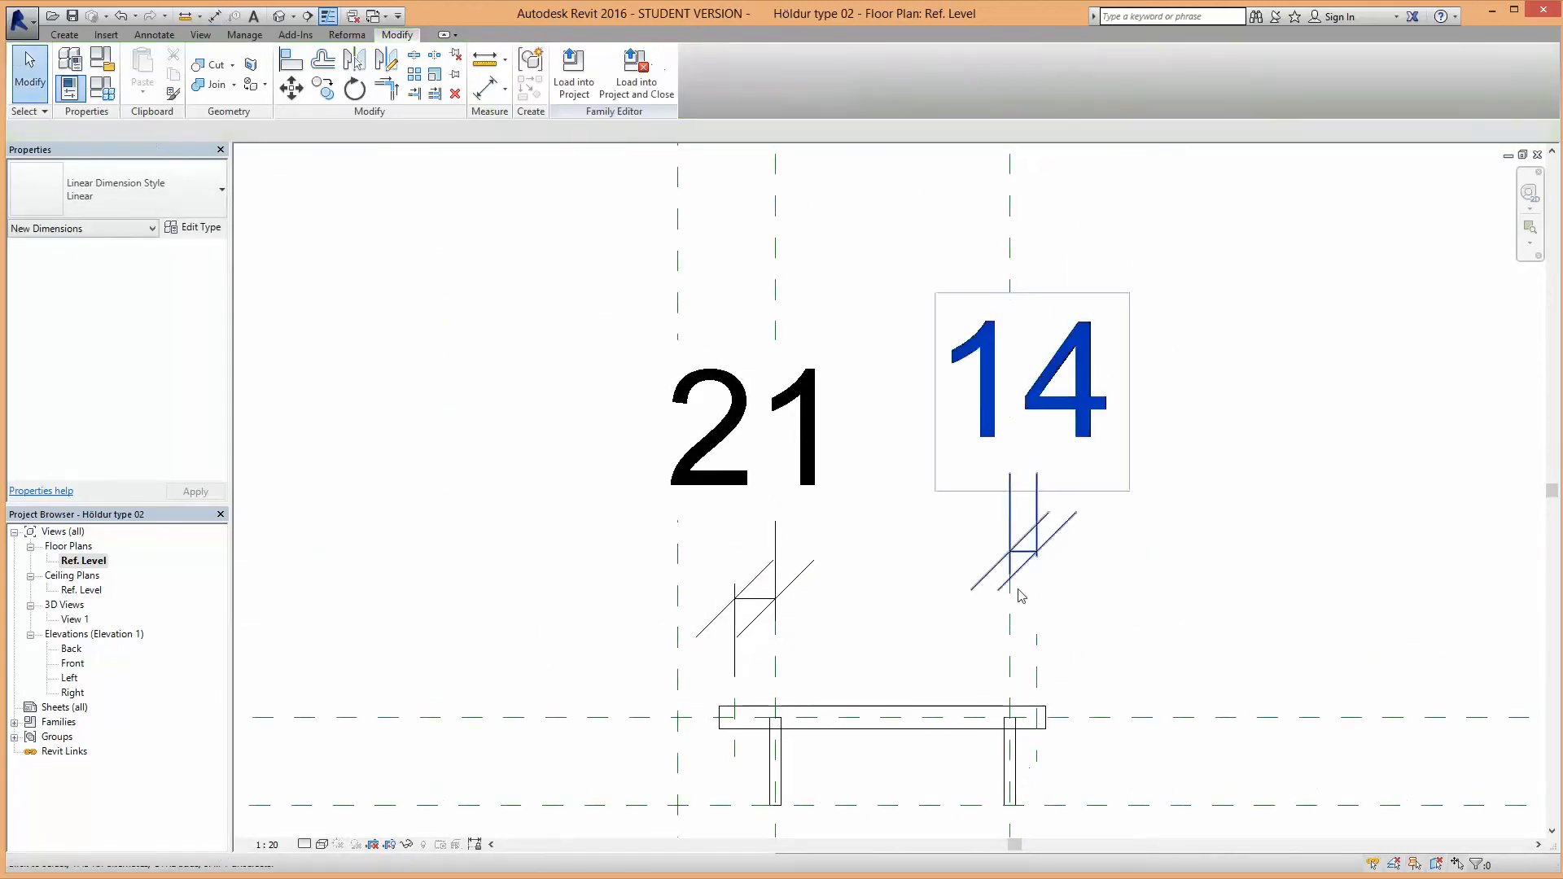
# Step: Set the distance from each post's reference plane to its outer reference plane to 25 mm
pyautogui.click(1036, 637)
pyautogui.click(1021, 468)
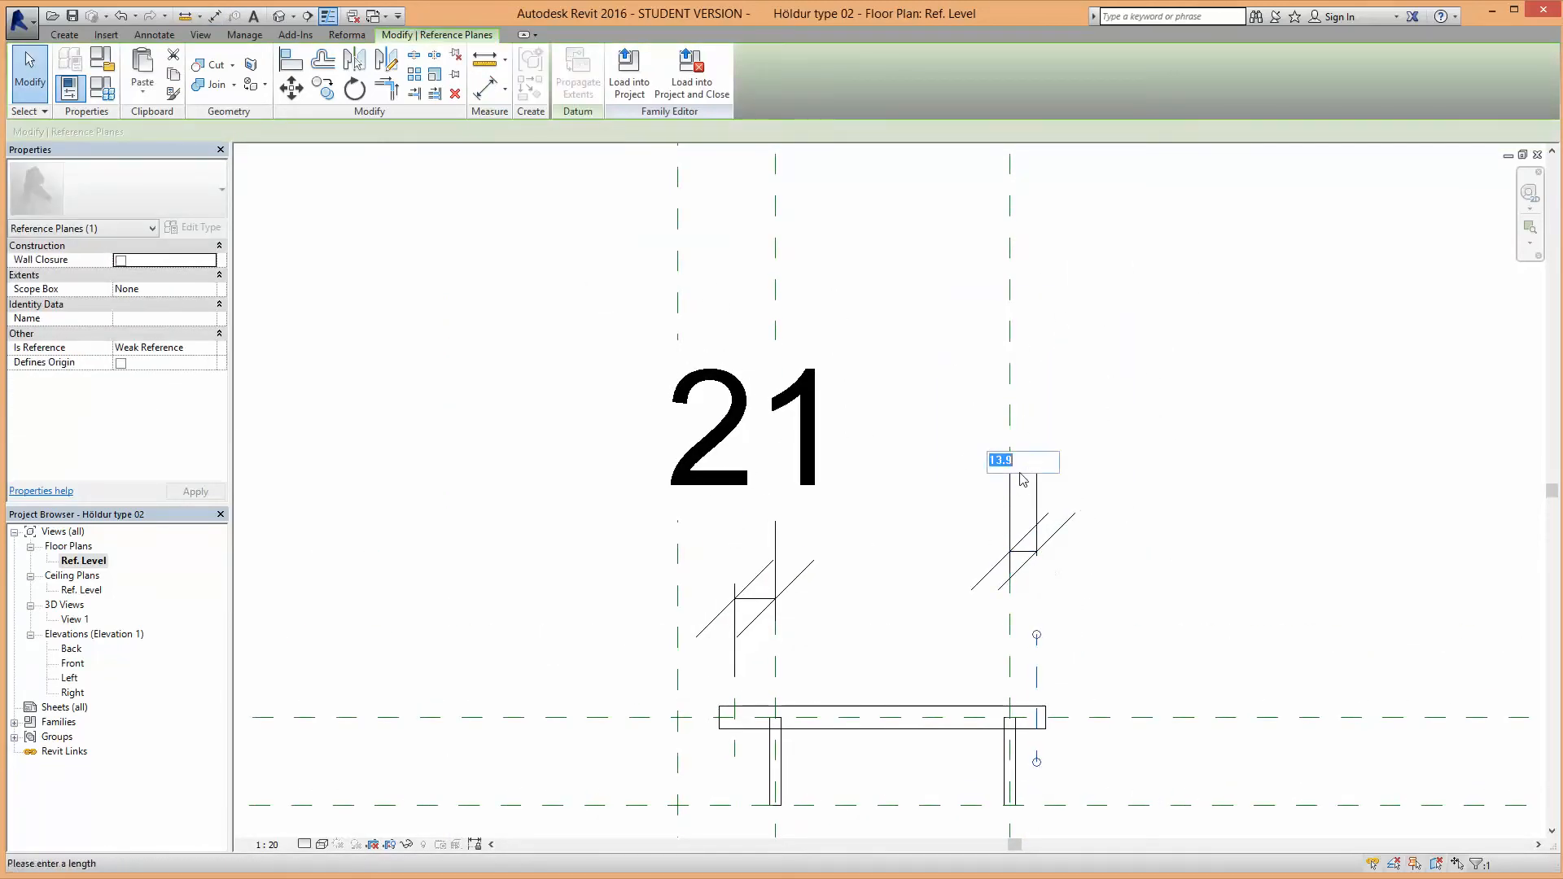
pyautogui.write('25')
pyautogui.press('Return')
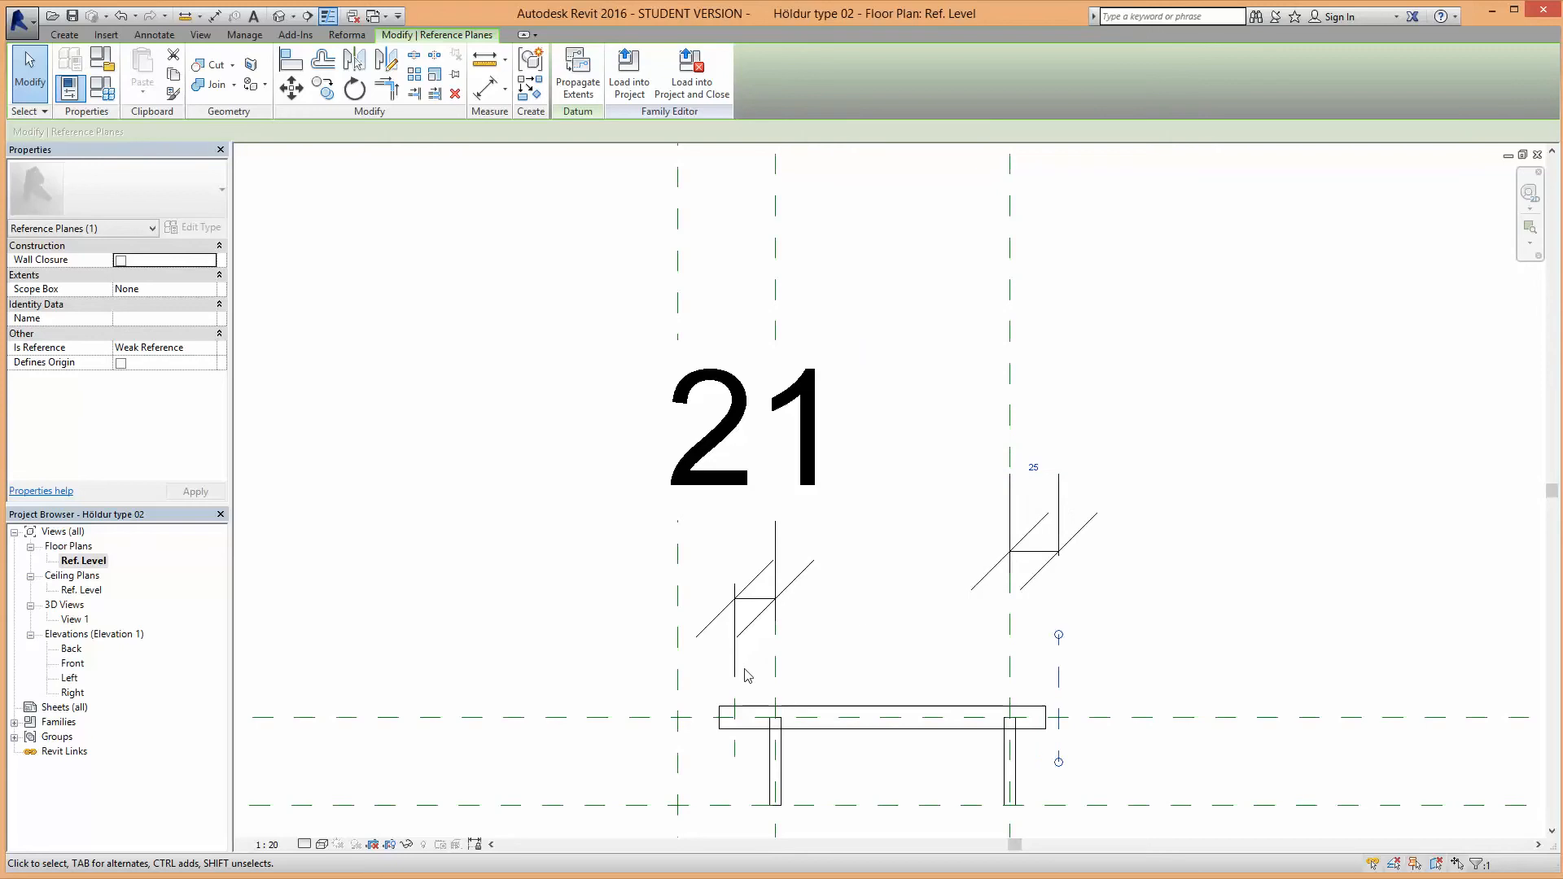
pyautogui.click(735, 755)
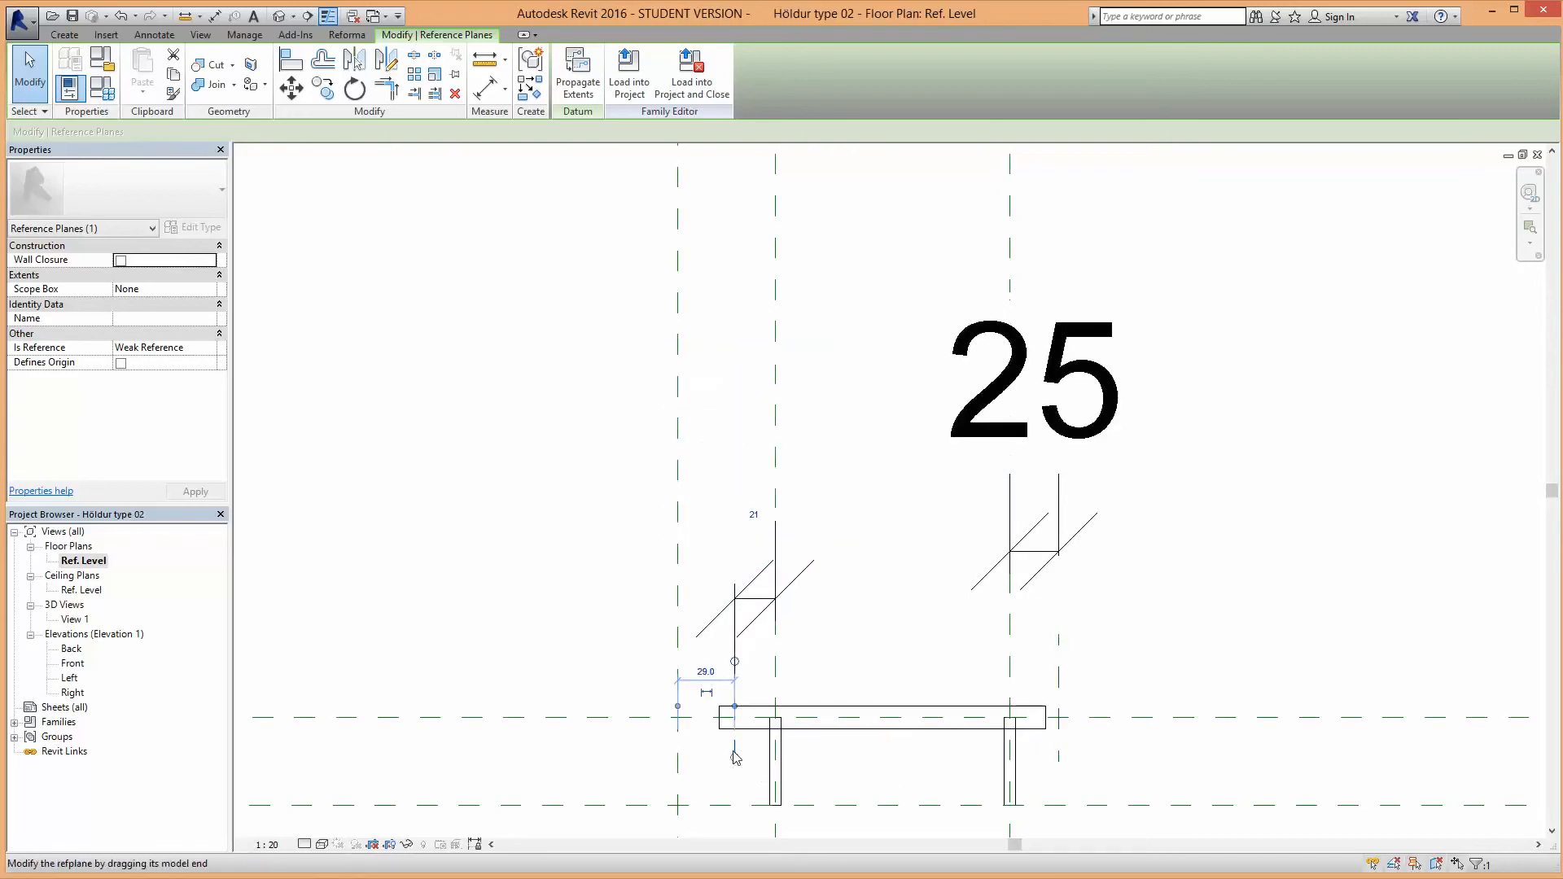
pyautogui.click(755, 518)
pyautogui.write('25')
pyautogui.press('Return')
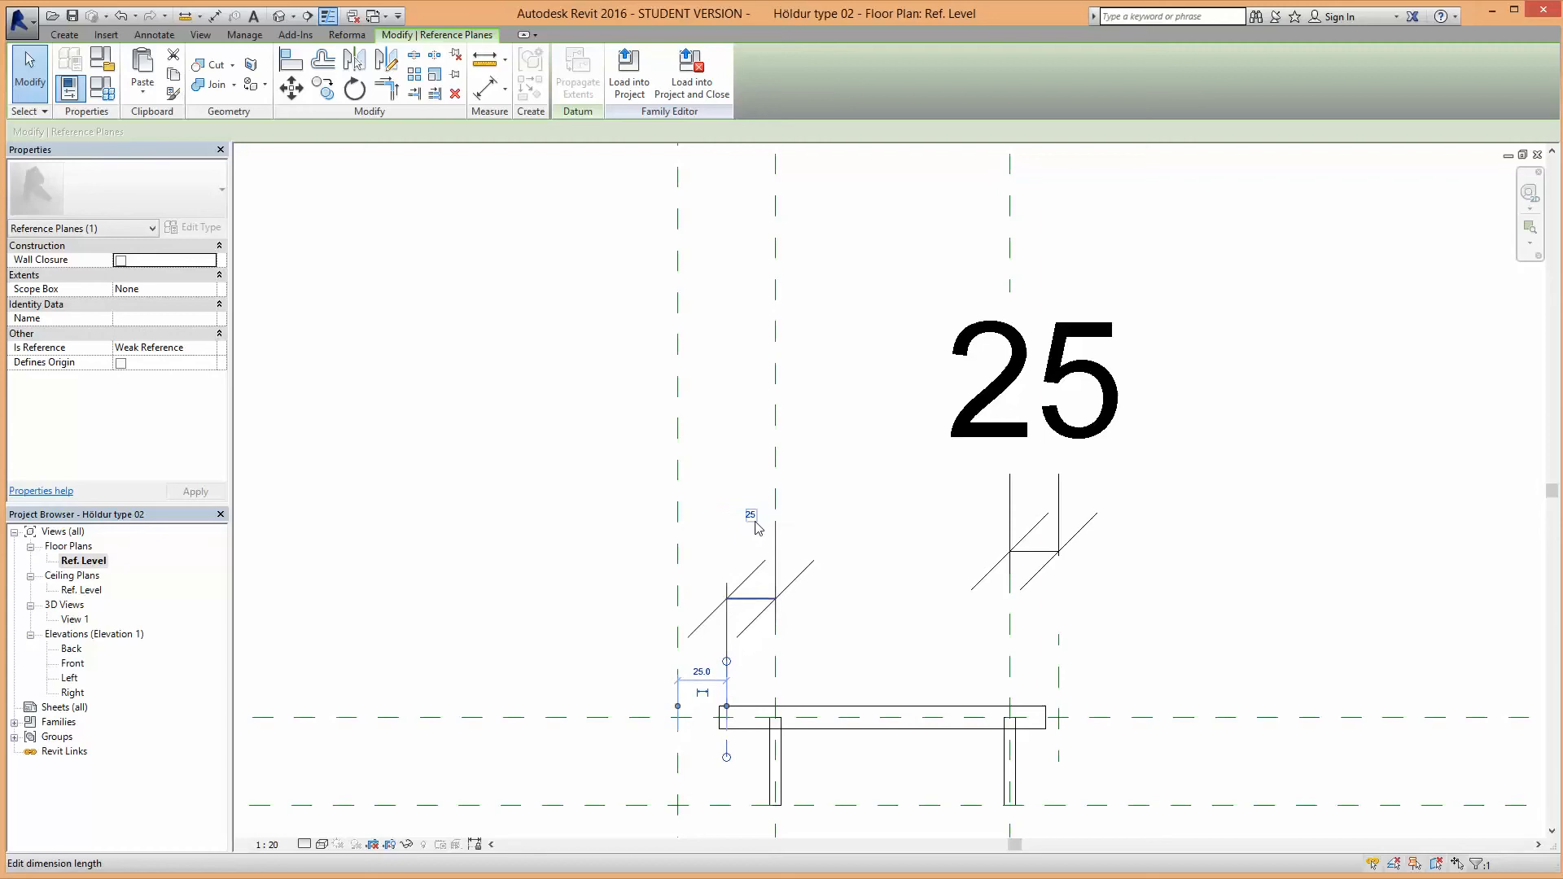
pyautogui.click(1085, 773)
# Step: Stretch both ends of the bar extrusion onto the outer reference planes so it runs from 25 to 195 mm
pyautogui.scroll(2, 1073, 742)
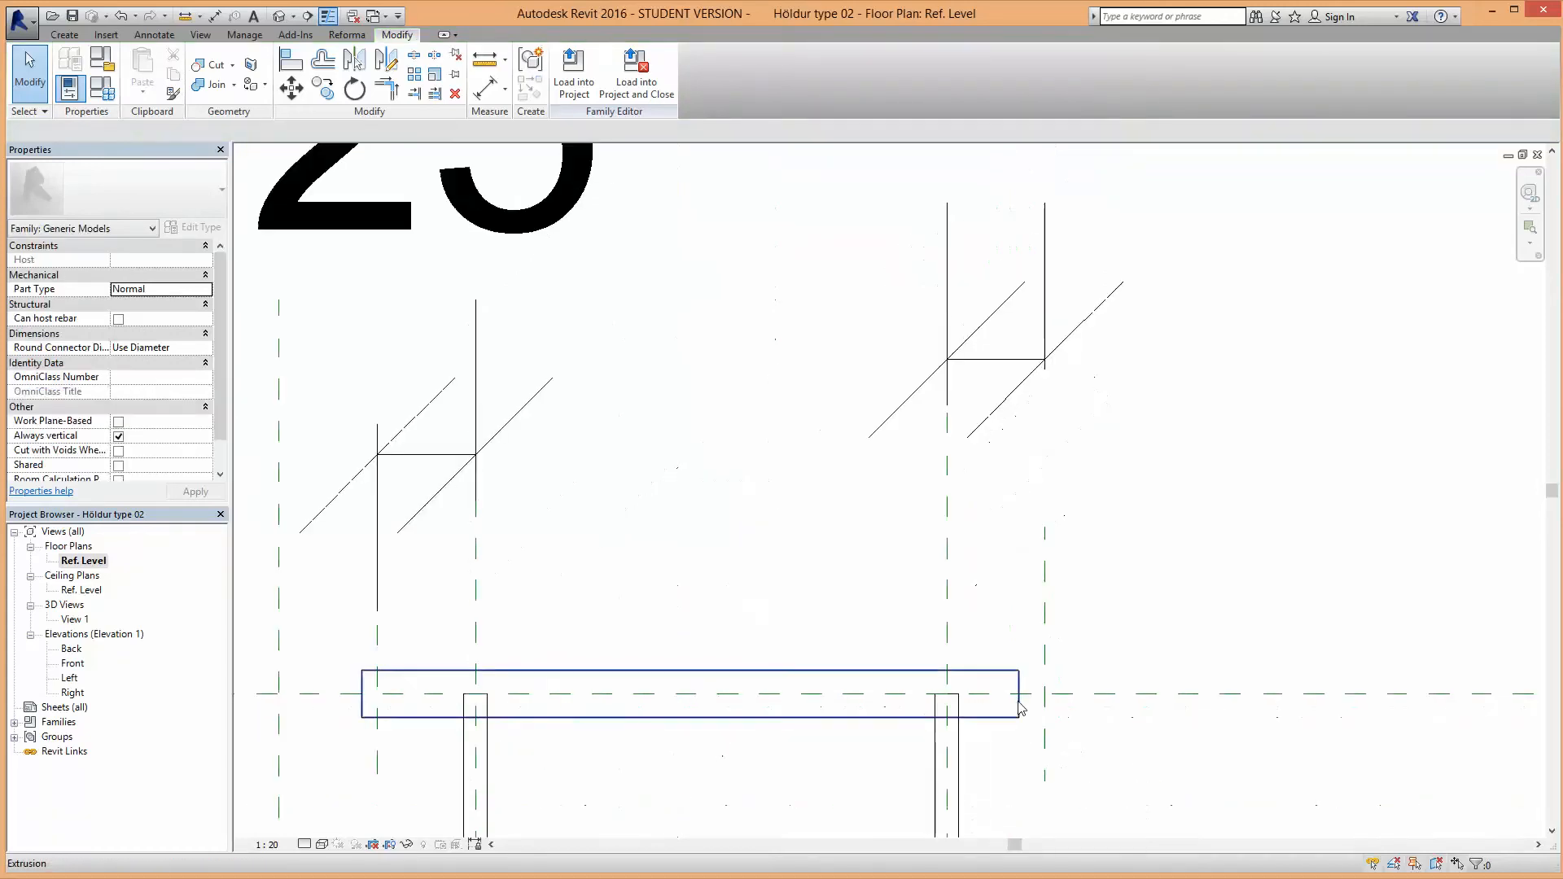
pyautogui.click(1018, 705)
pyautogui.scroll(2, 1022, 691)
pyautogui.moveTo(1043, 692); pyautogui.dragTo(1058, 688)
pyautogui.scroll(-3, 1018, 704)
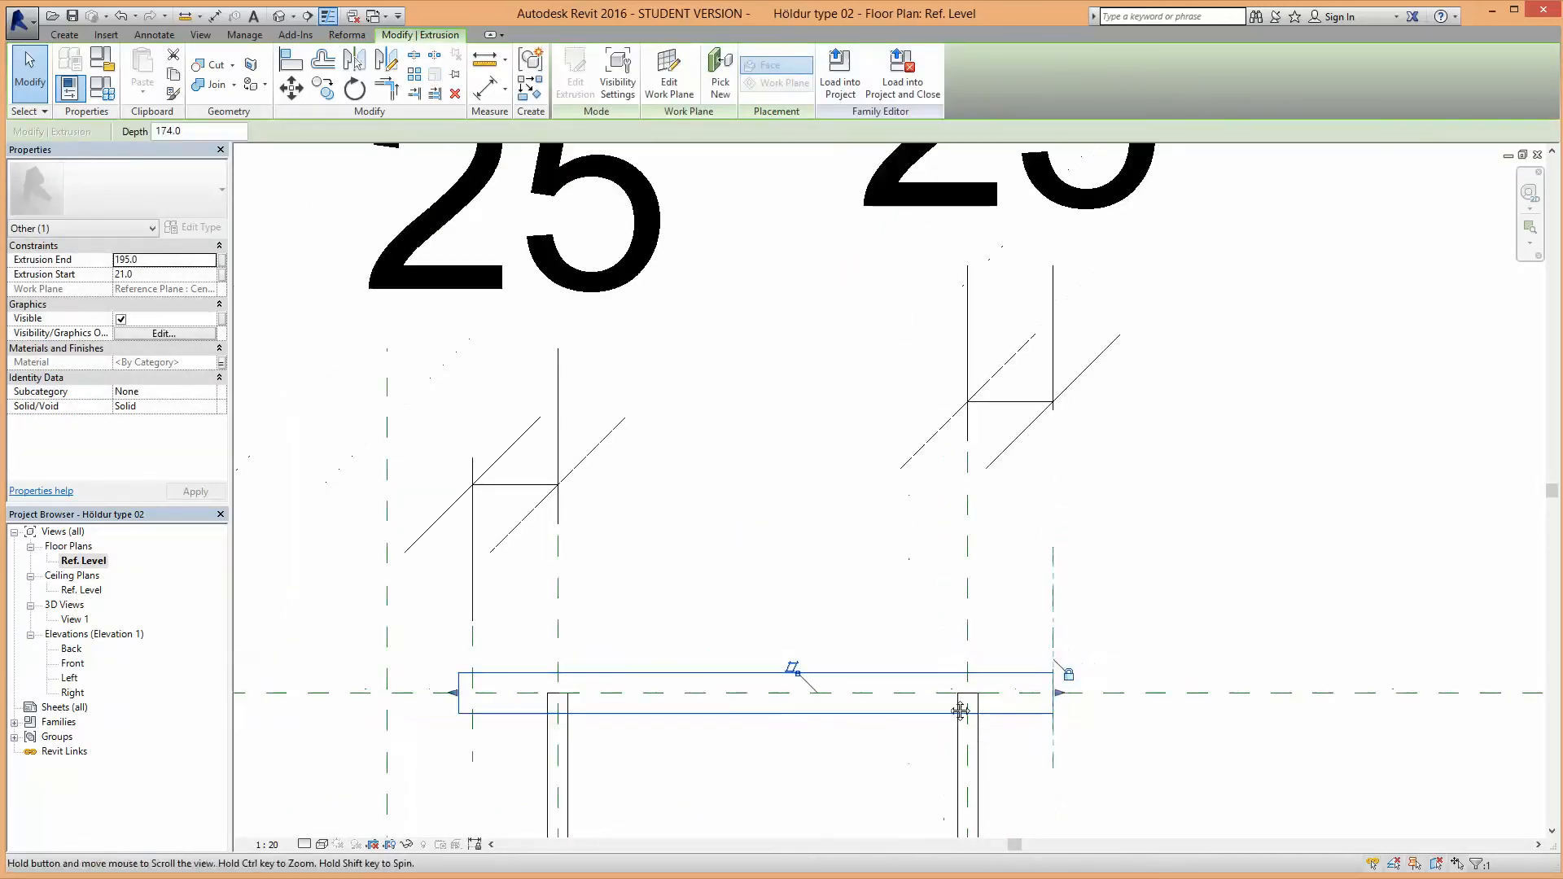
pyautogui.scroll(4, 656, 697)
pyautogui.moveTo(662, 638); pyautogui.dragTo(688, 642)
pyautogui.scroll(-2, 736, 732)
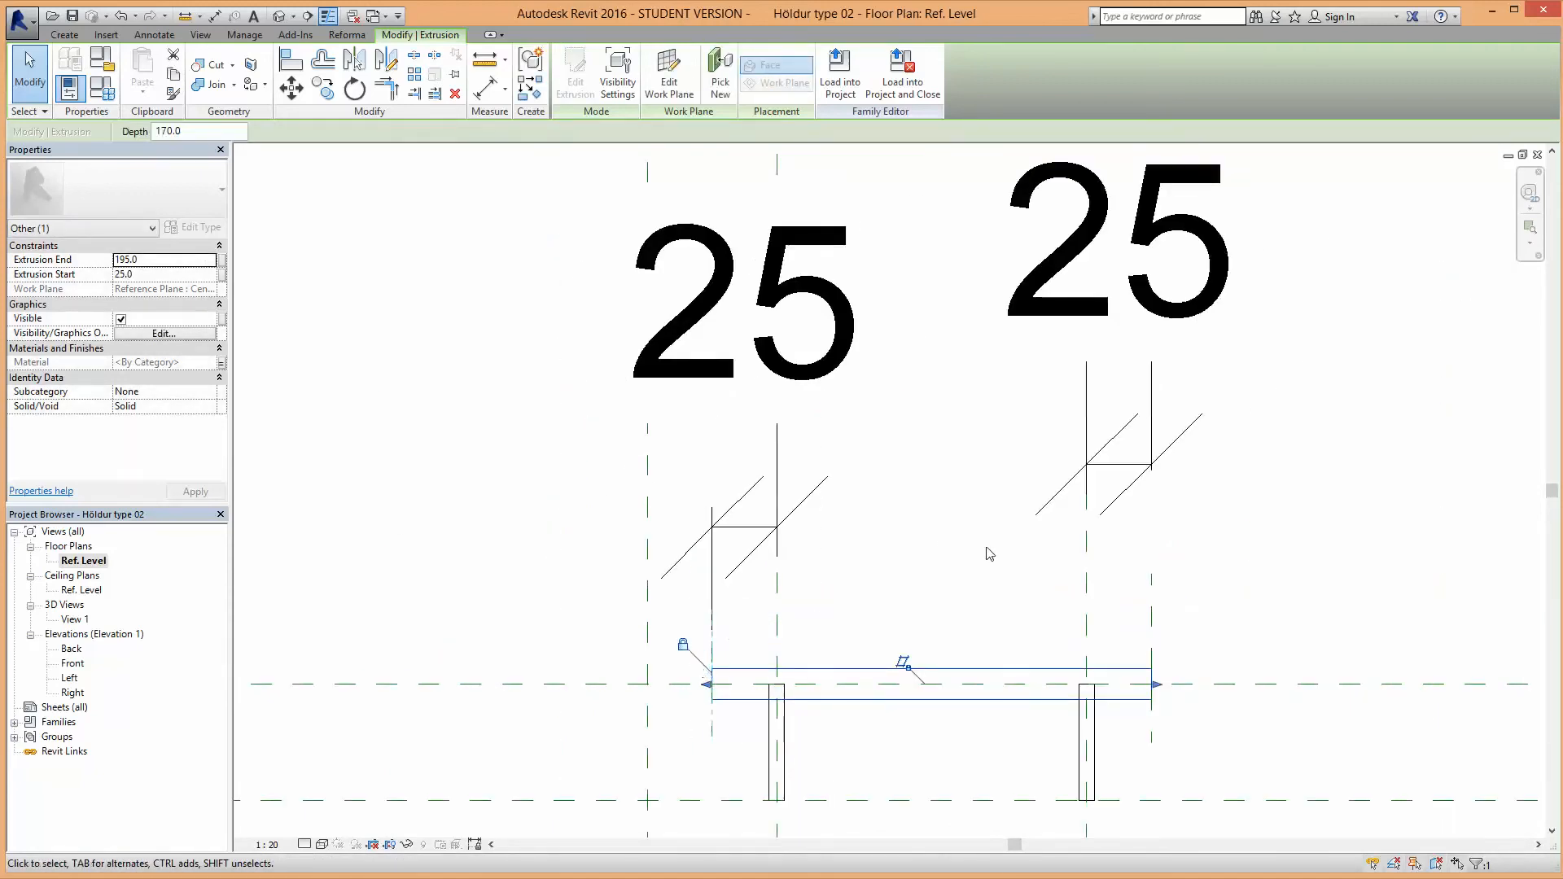
pyautogui.press('Escape')
pyautogui.scroll(-2, 984, 548)
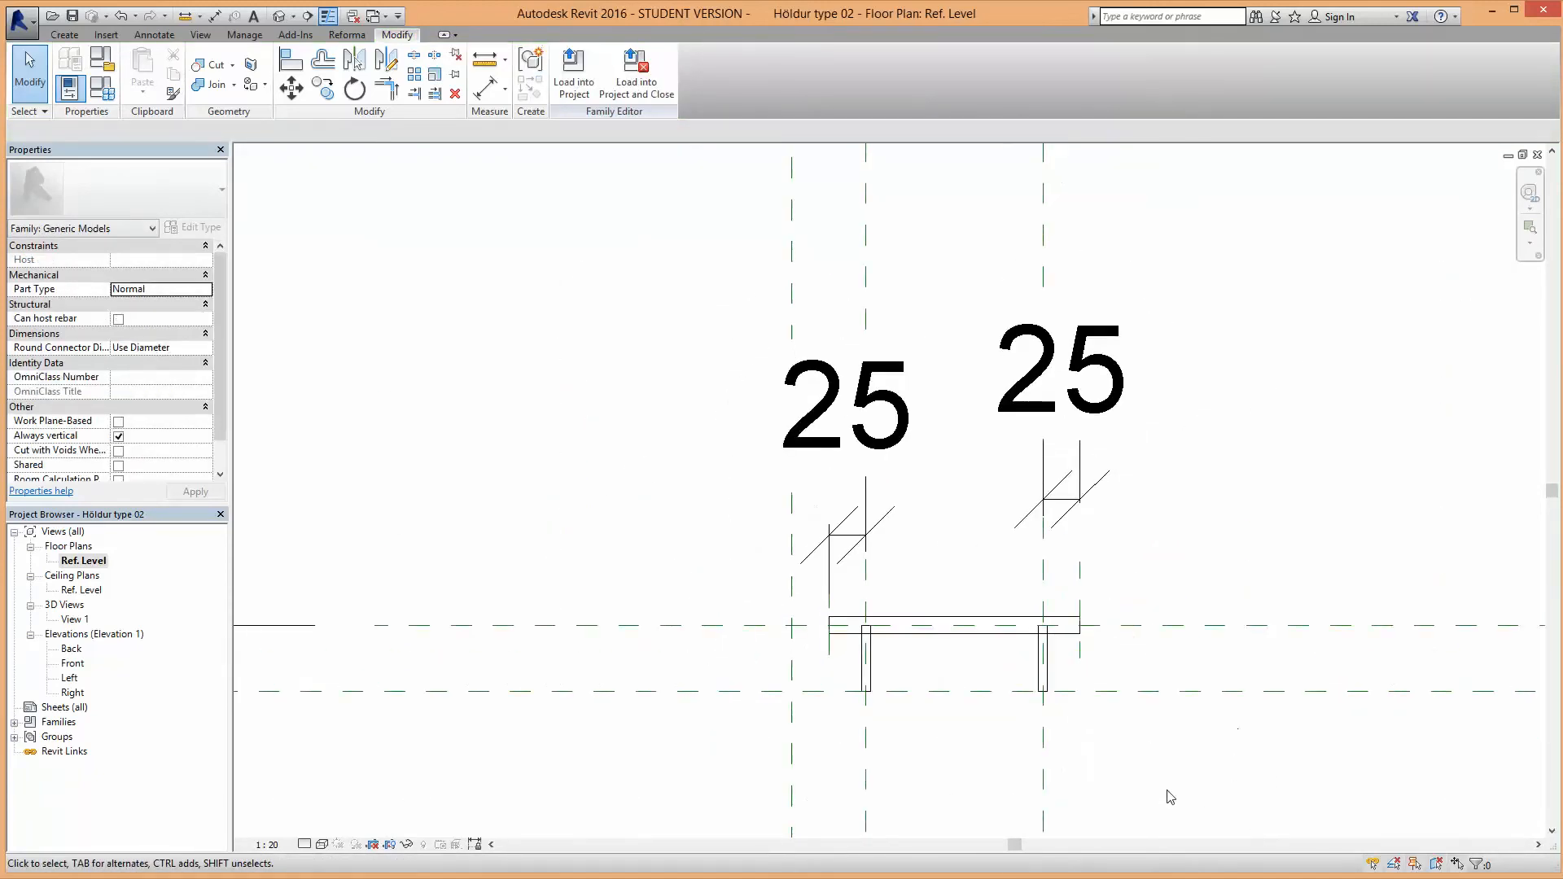
# Step: Join the bar extrusion with both posts using Join Geometry and check the joints in 3D View 1
pyautogui.scroll(2, 909, 636)
pyautogui.moveTo(931, 672); pyautogui.dragTo(608, 630, button='middle')
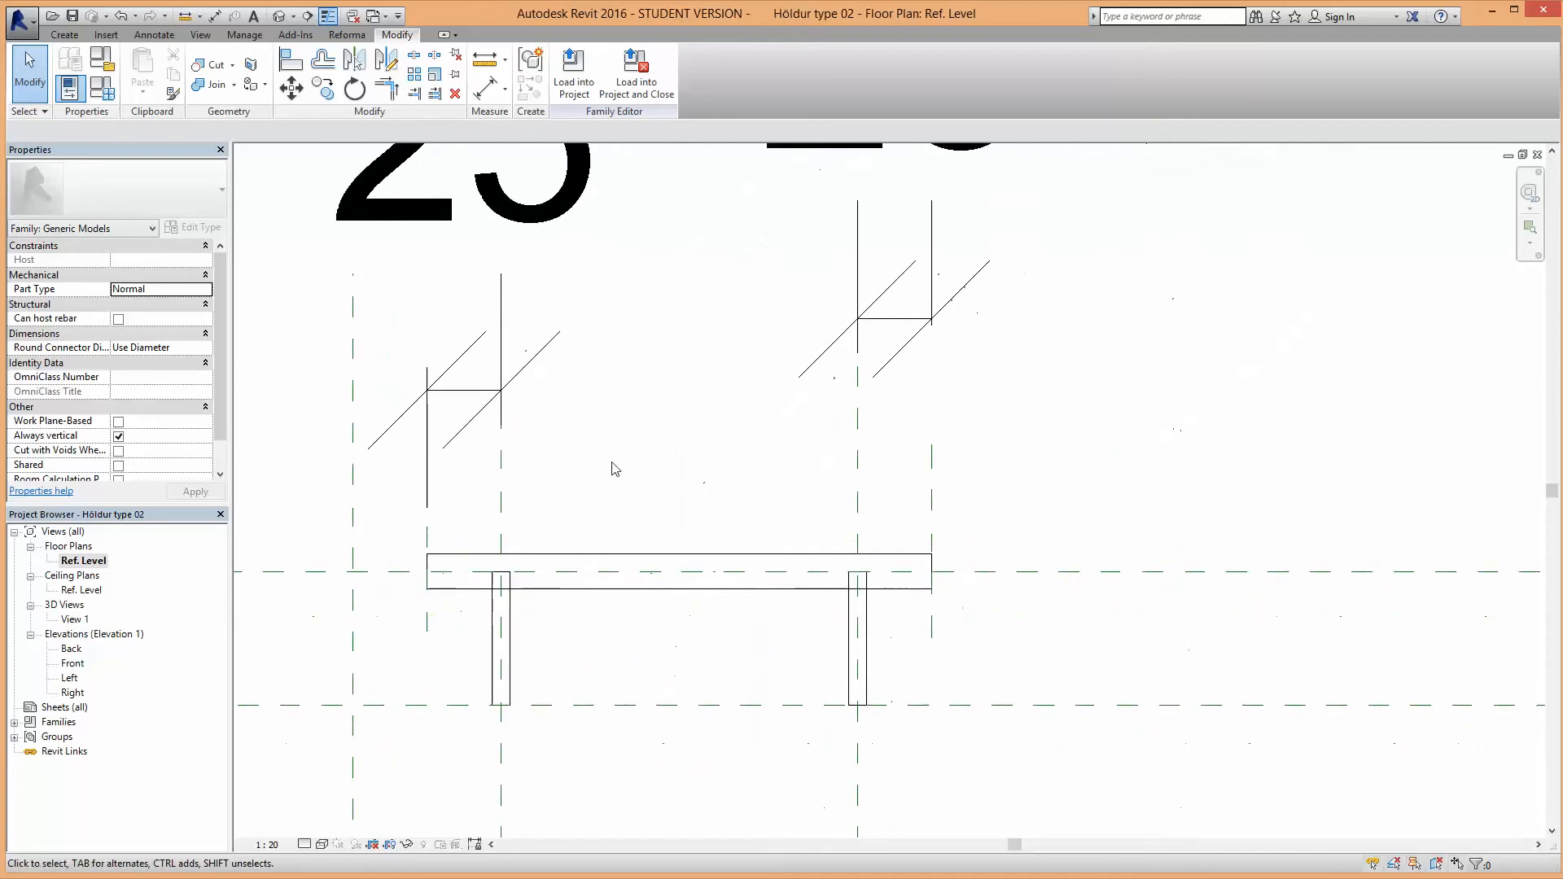
pyautogui.click(217, 88)
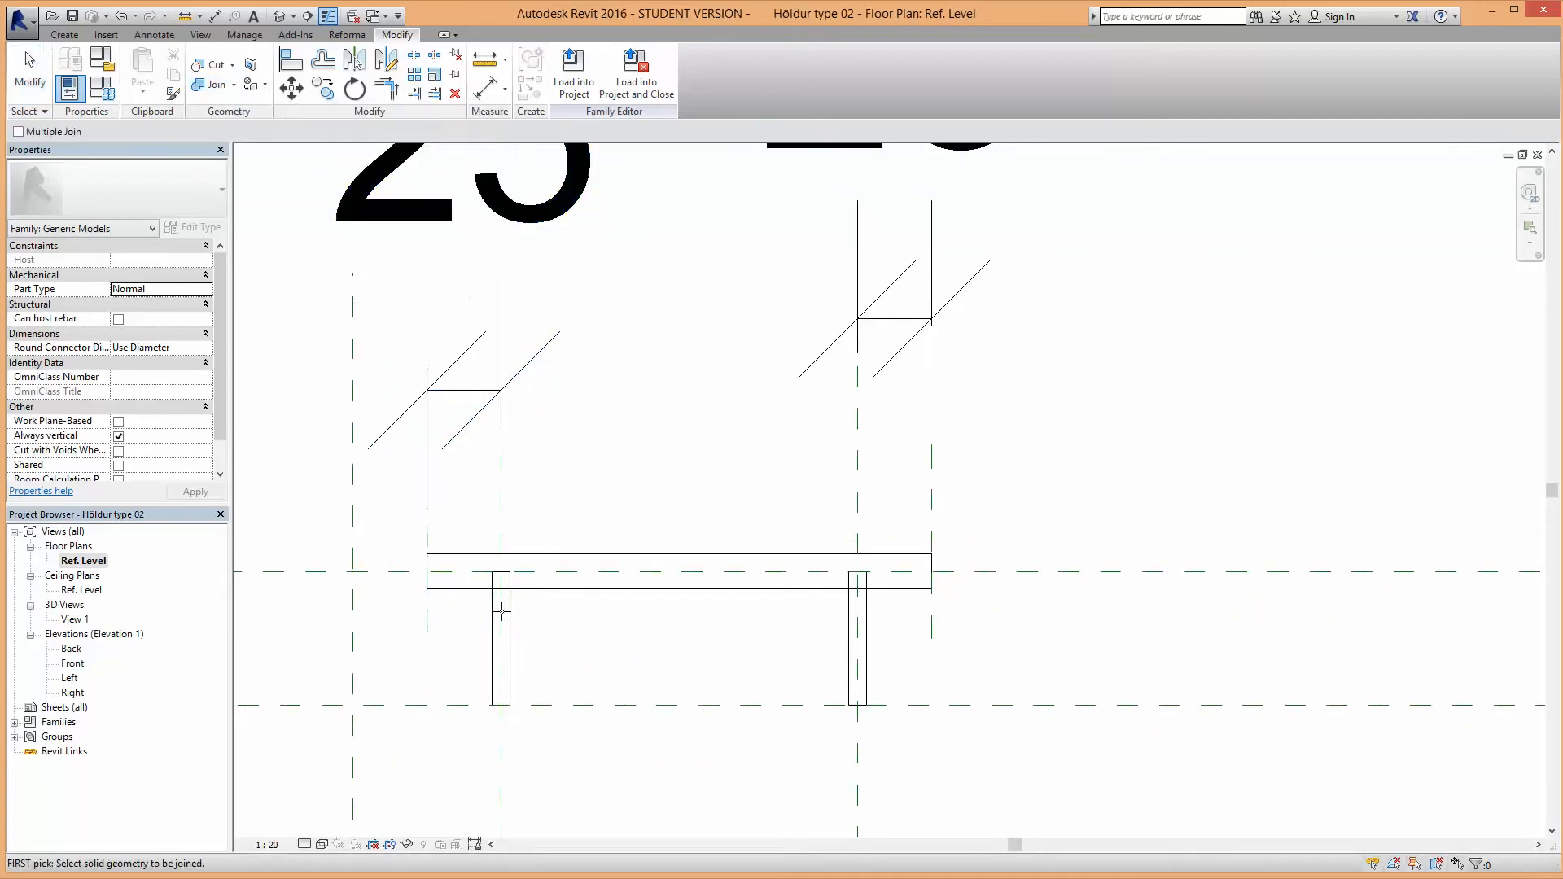
pyautogui.click(529, 583)
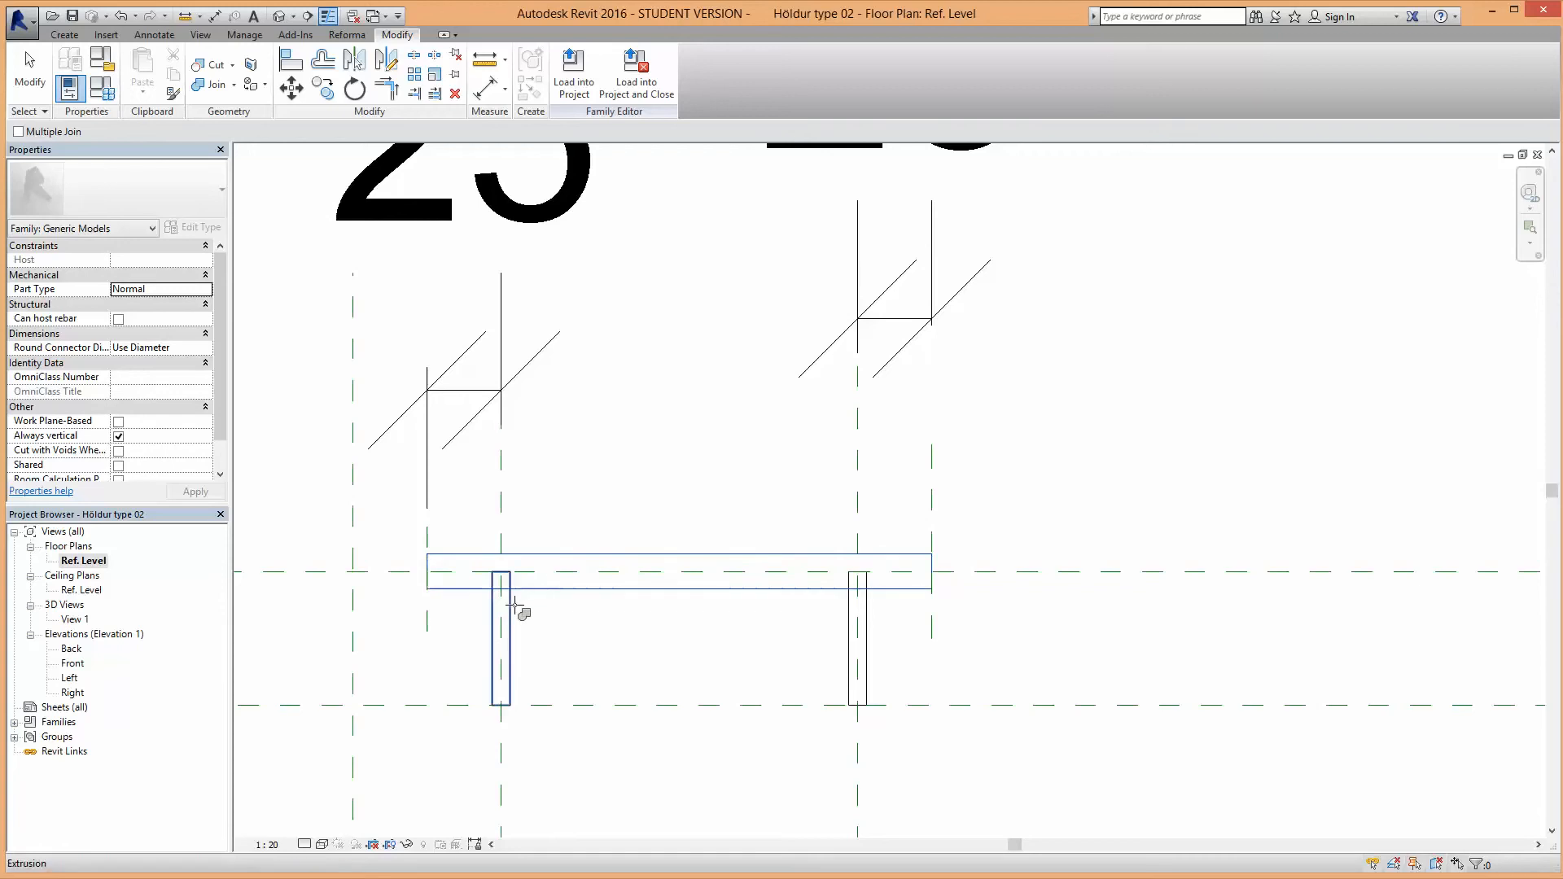
pyautogui.click(503, 612)
pyautogui.click(711, 593)
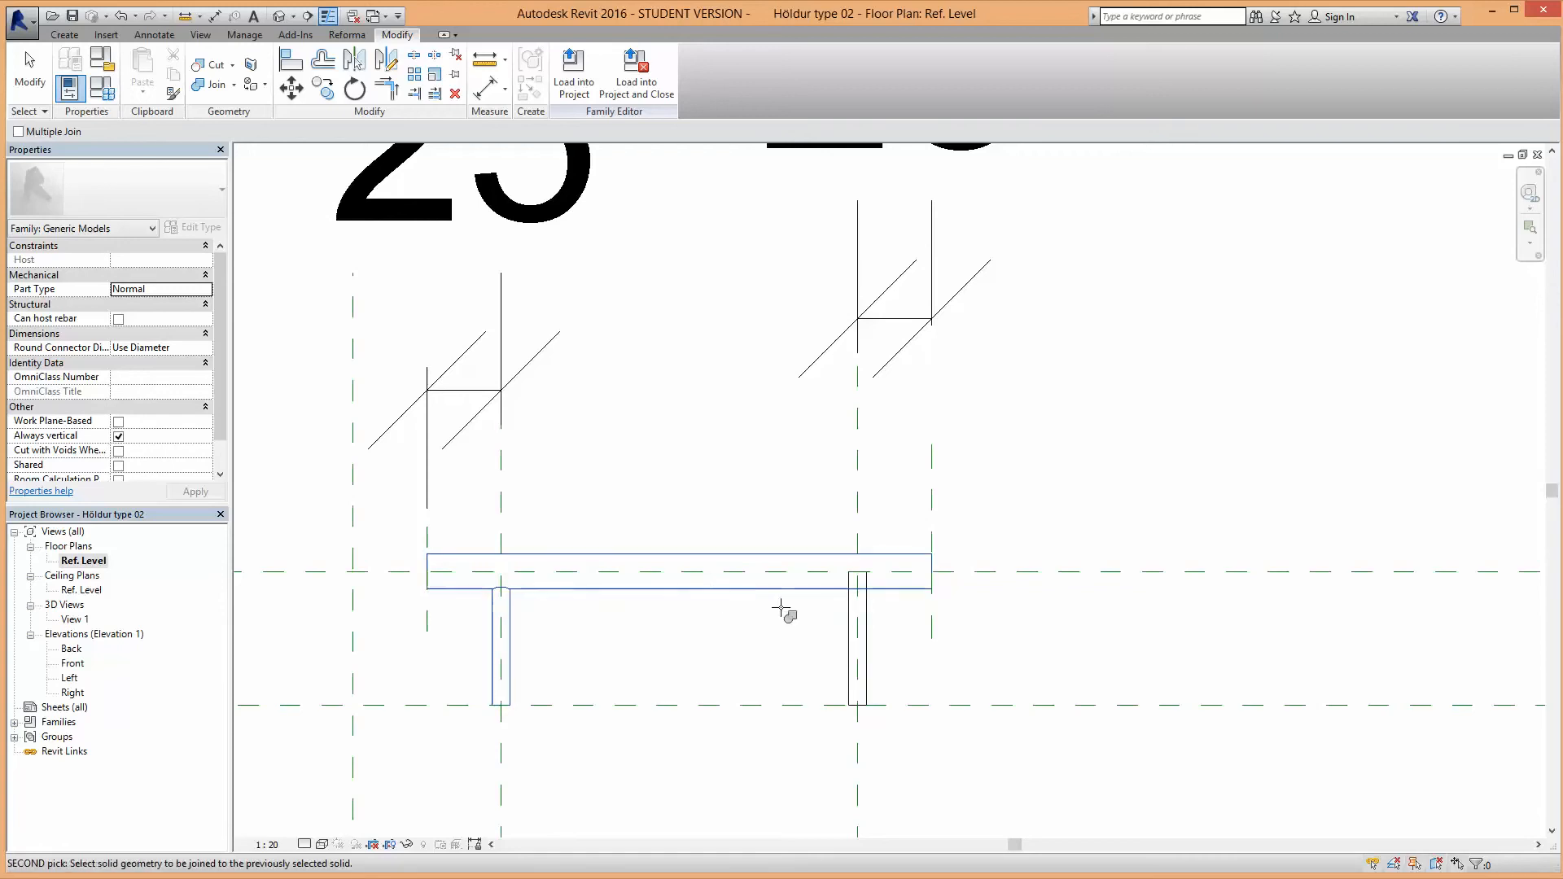
pyautogui.click(853, 635)
pyautogui.scroll(-3, 546, 667)
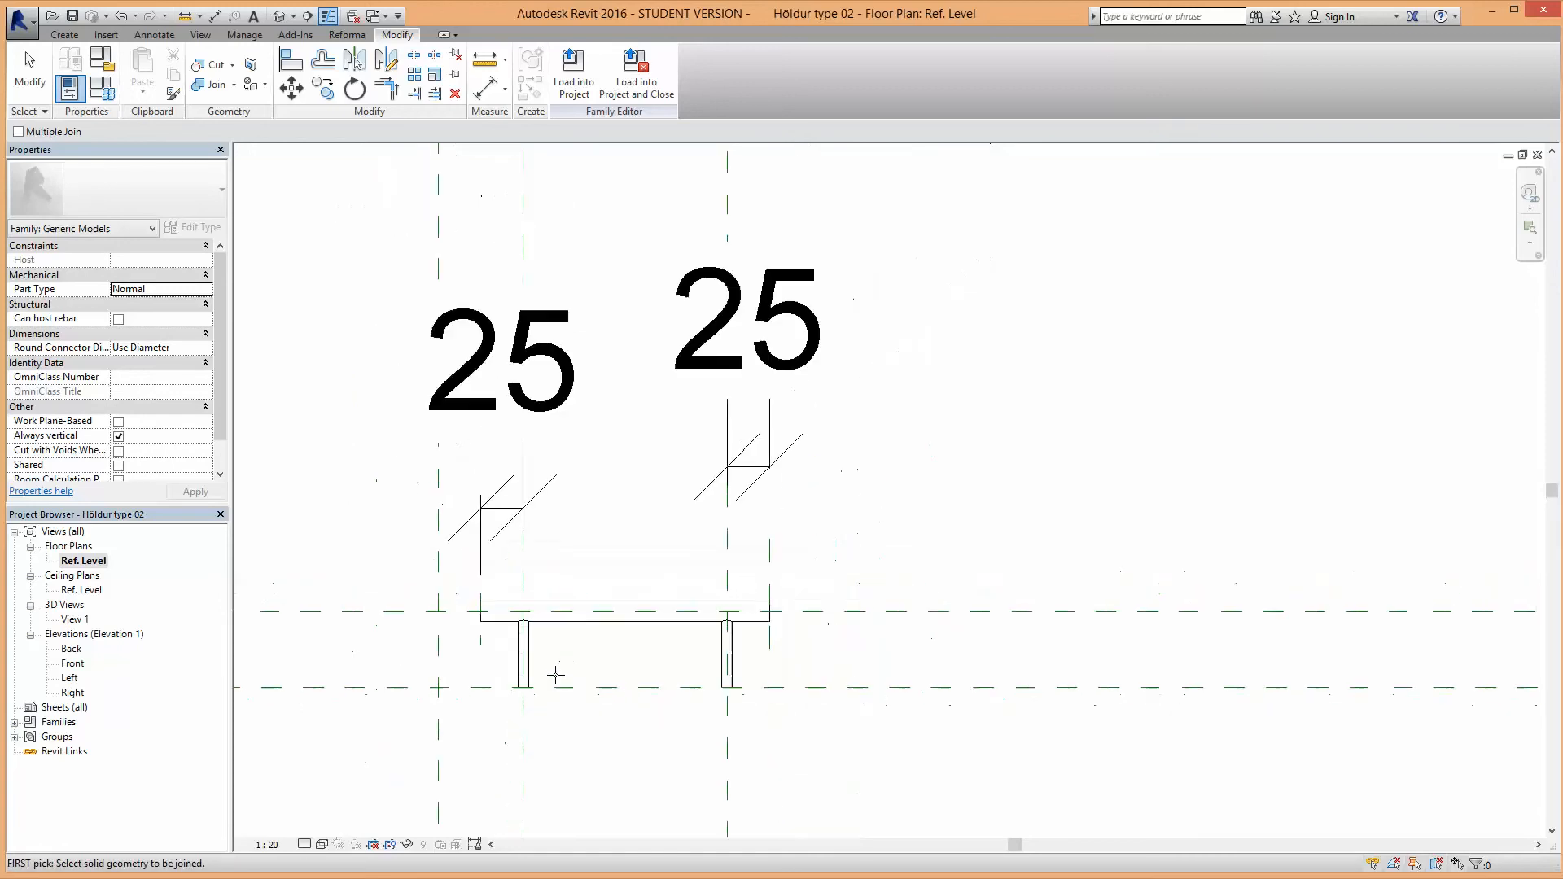
pyautogui.doubleClick(72, 620)
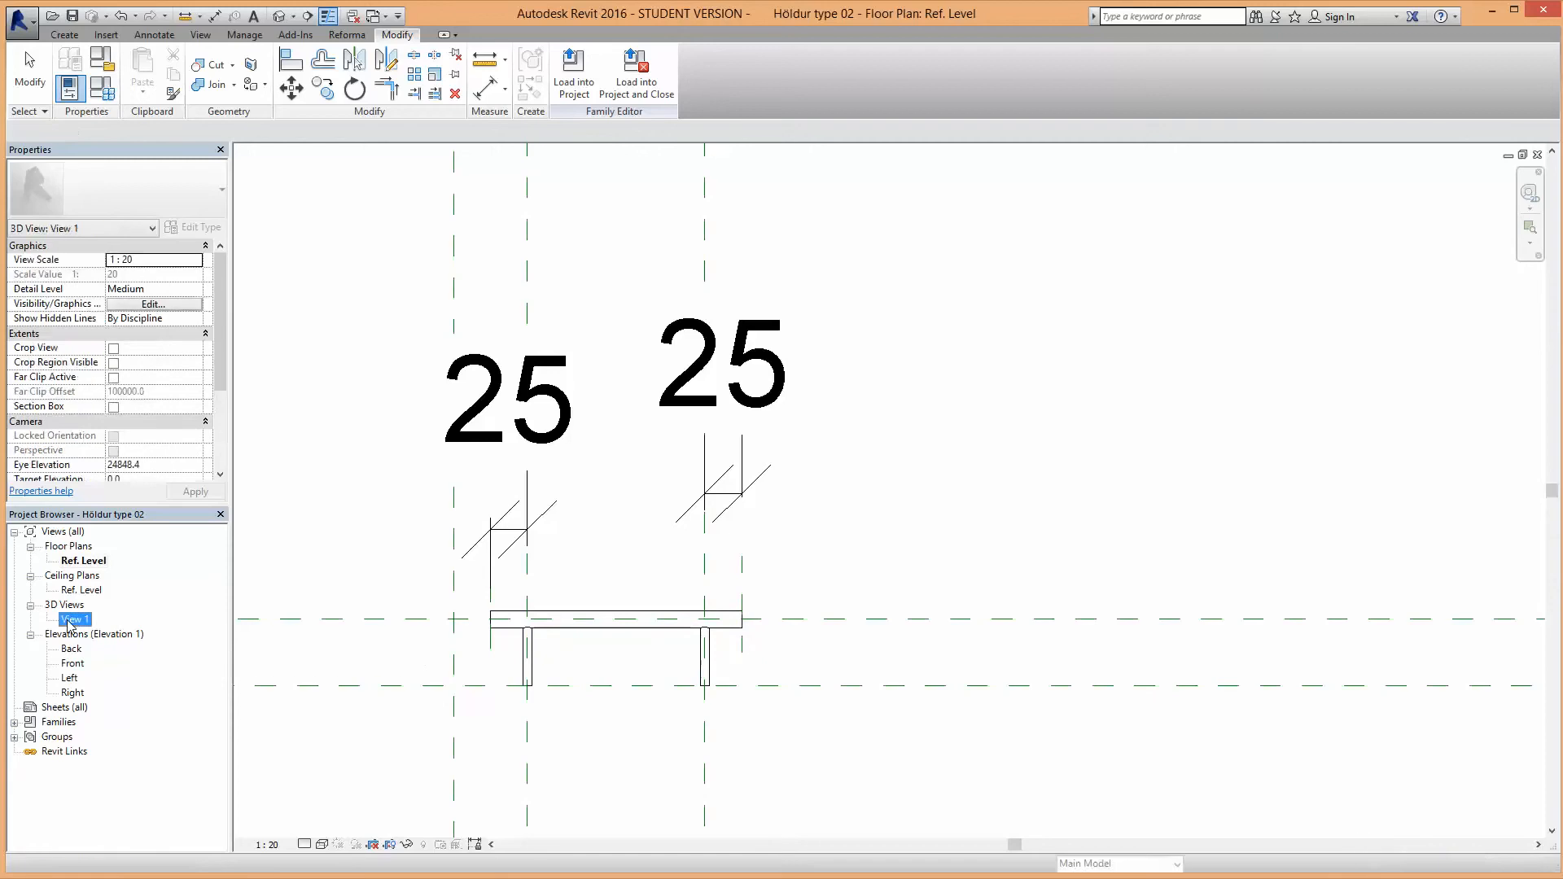
pyautogui.keyDown('shift'); pyautogui.moveTo(474, 642); pyautogui.dragTo(837, 503, button='middle'); pyautogui.keyUp('shift')
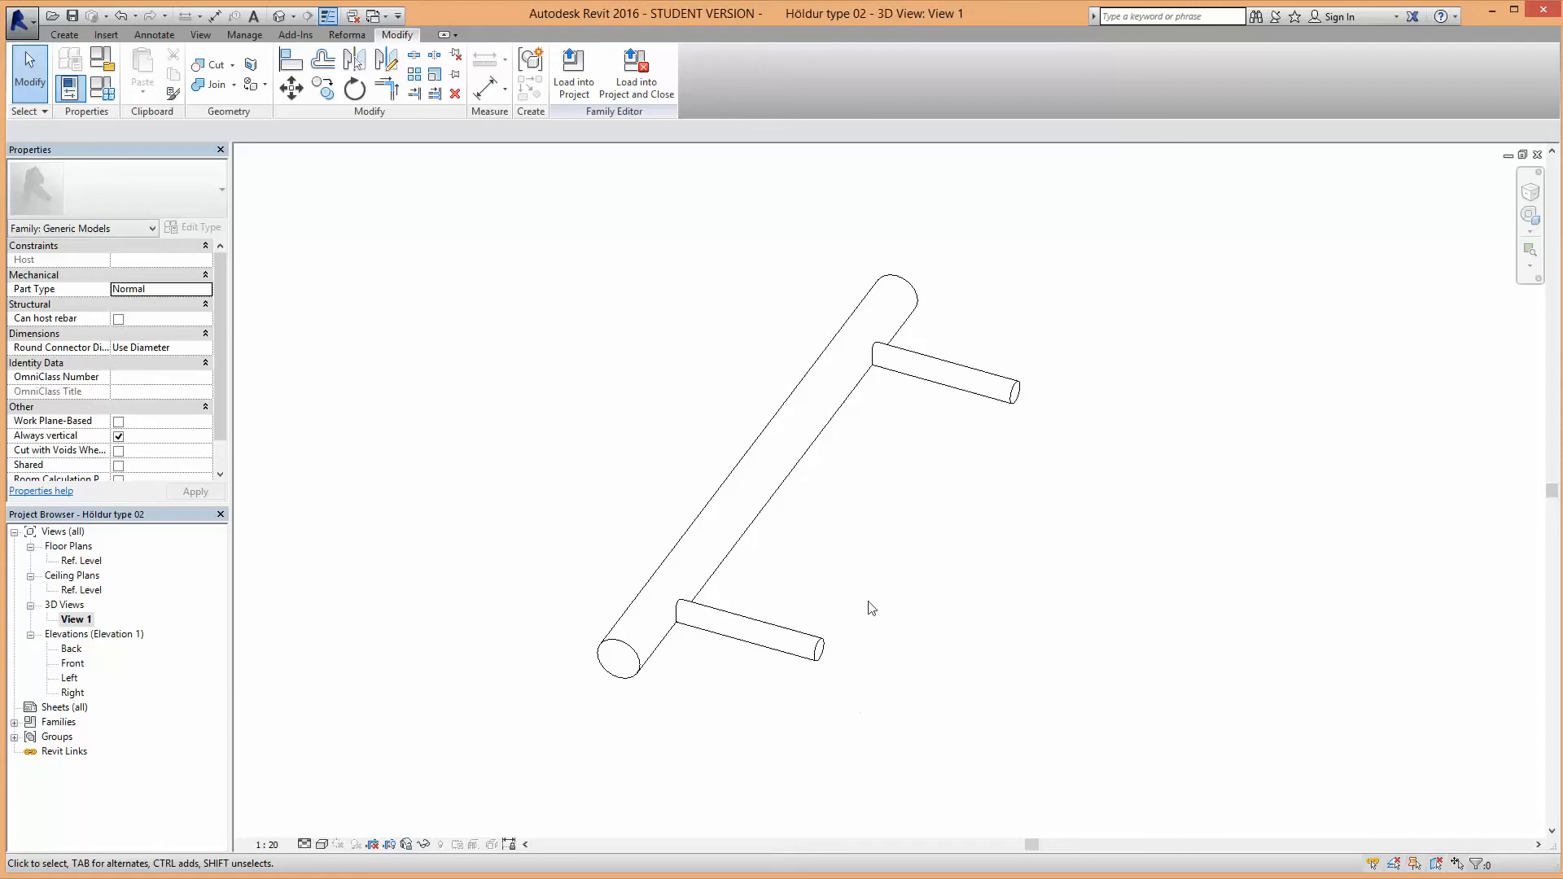
pyautogui.keyDown('shift'); pyautogui.moveTo(870, 608); pyautogui.dragTo(976, 628, button='middle'); pyautogui.keyUp('shift')
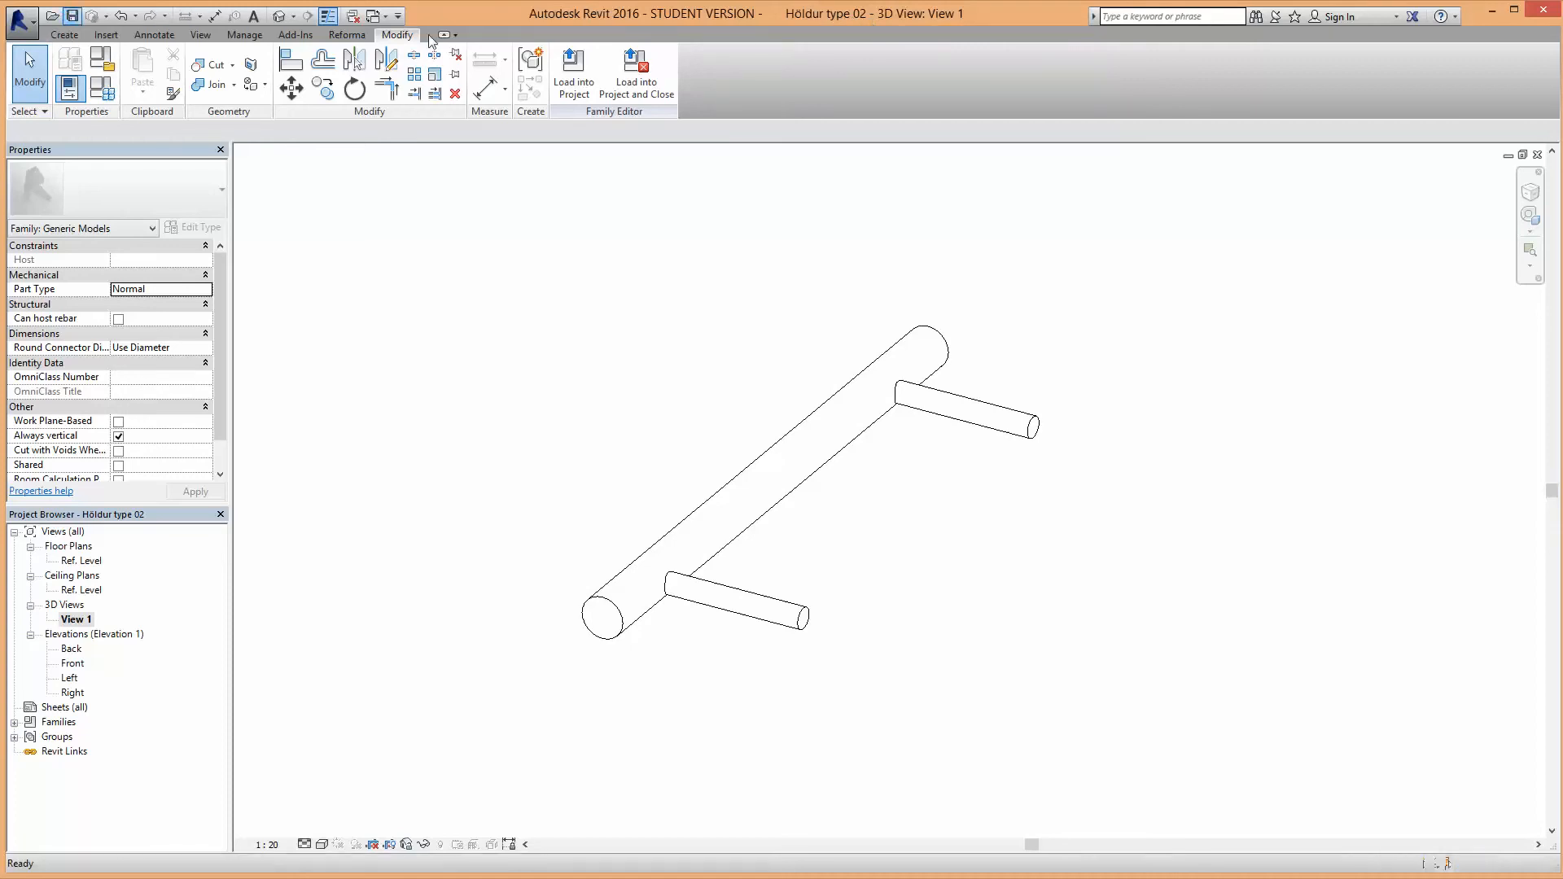
# Step: Load the handle family into the Vaskaskapur family, overwriting the existing version and its parameter values
pyautogui.click(578, 79)
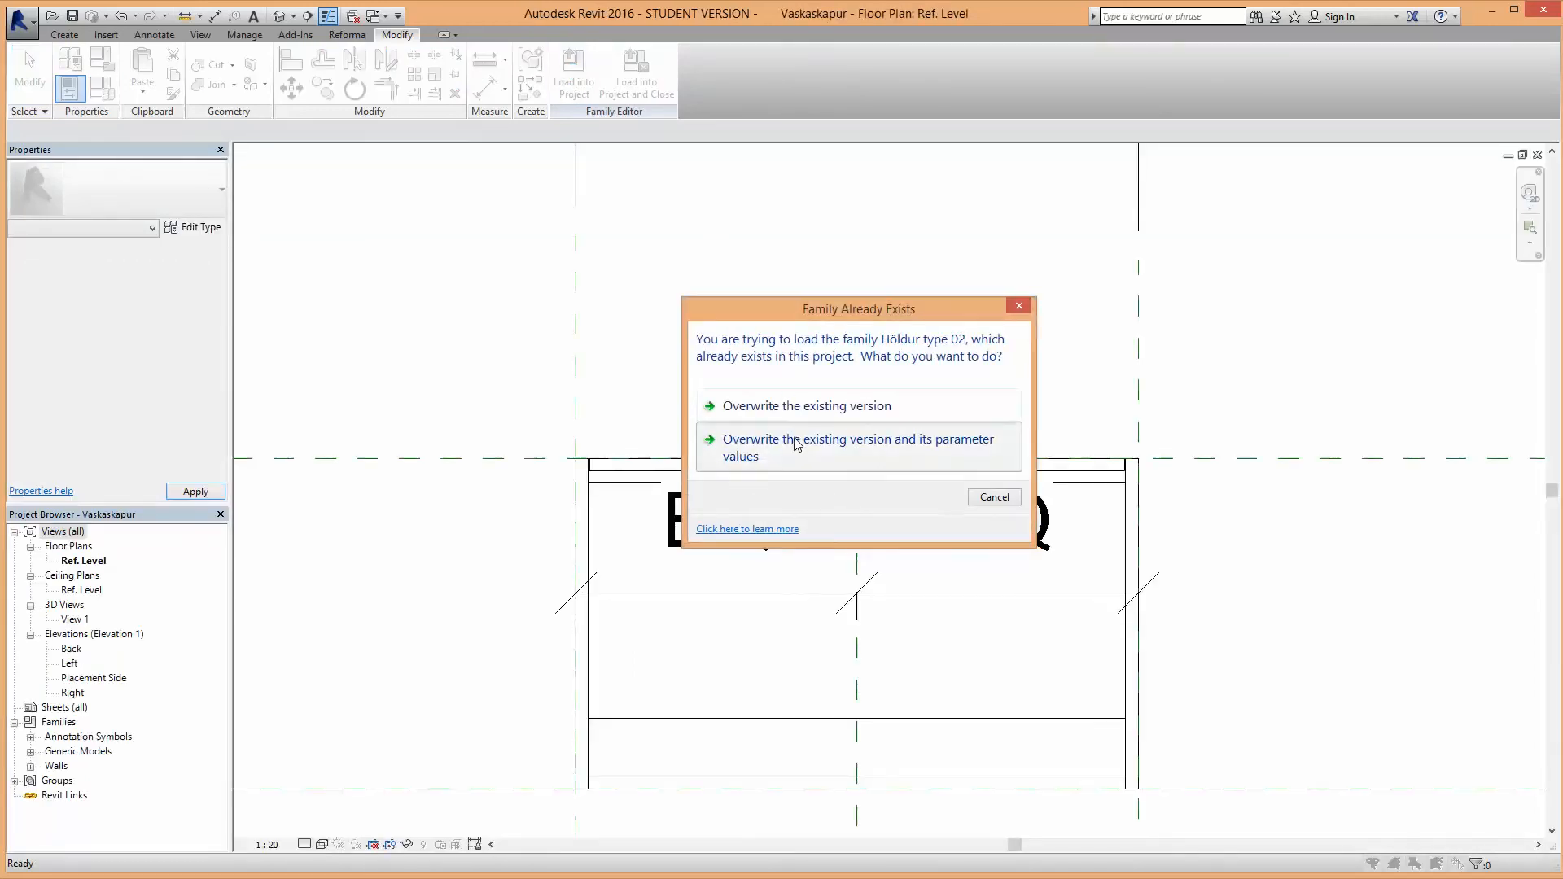
pyautogui.click(798, 447)
pyautogui.scroll(-1, 763, 396)
pyautogui.scroll(-1, 762, 396)
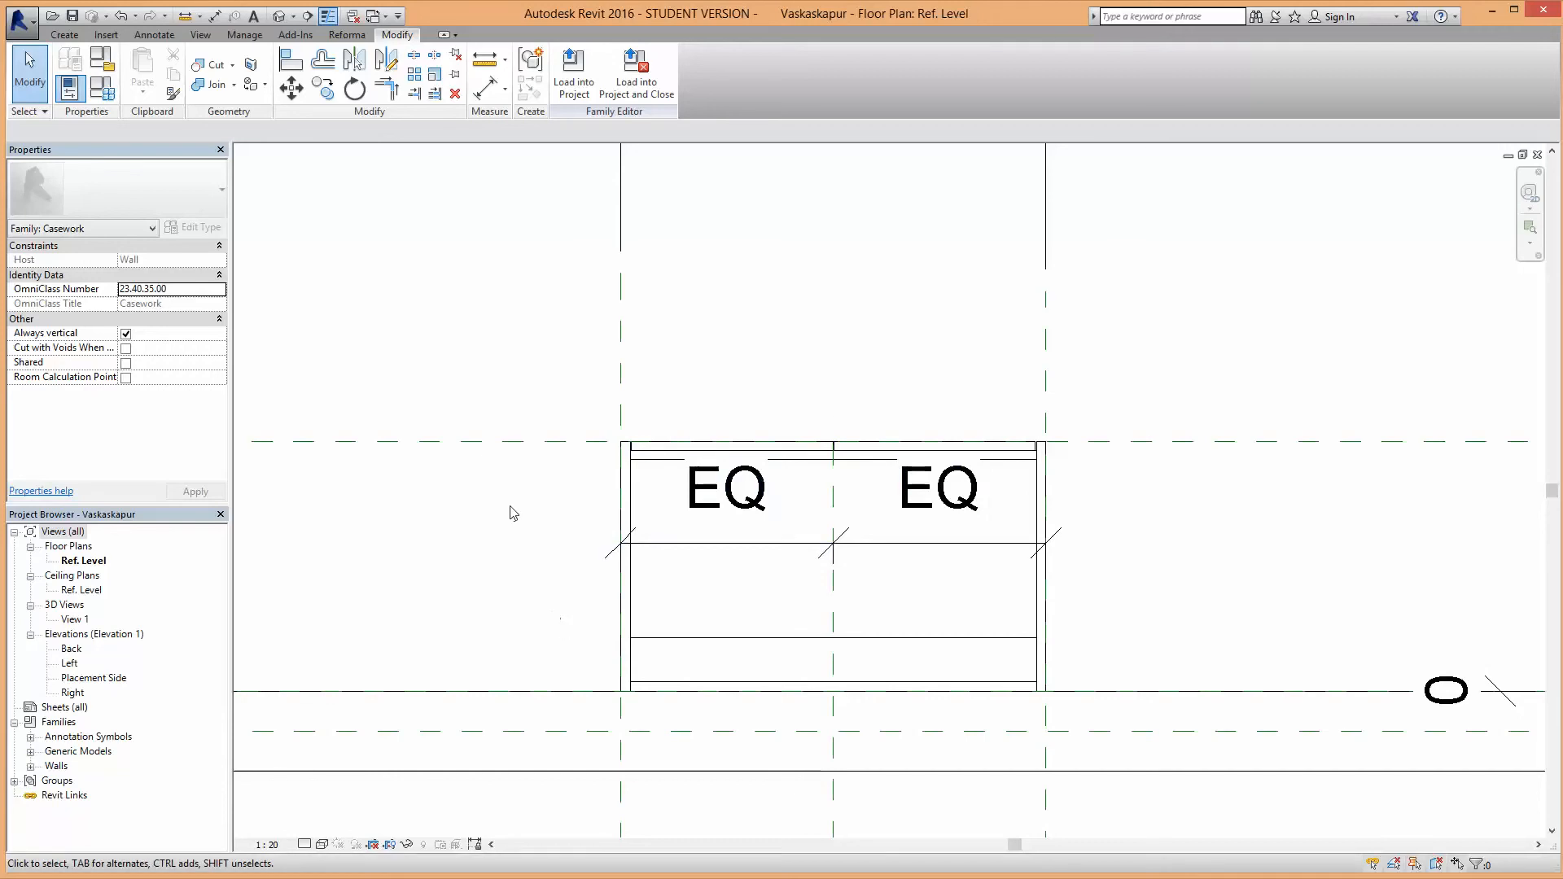
pyautogui.scroll(1, 739, 466)
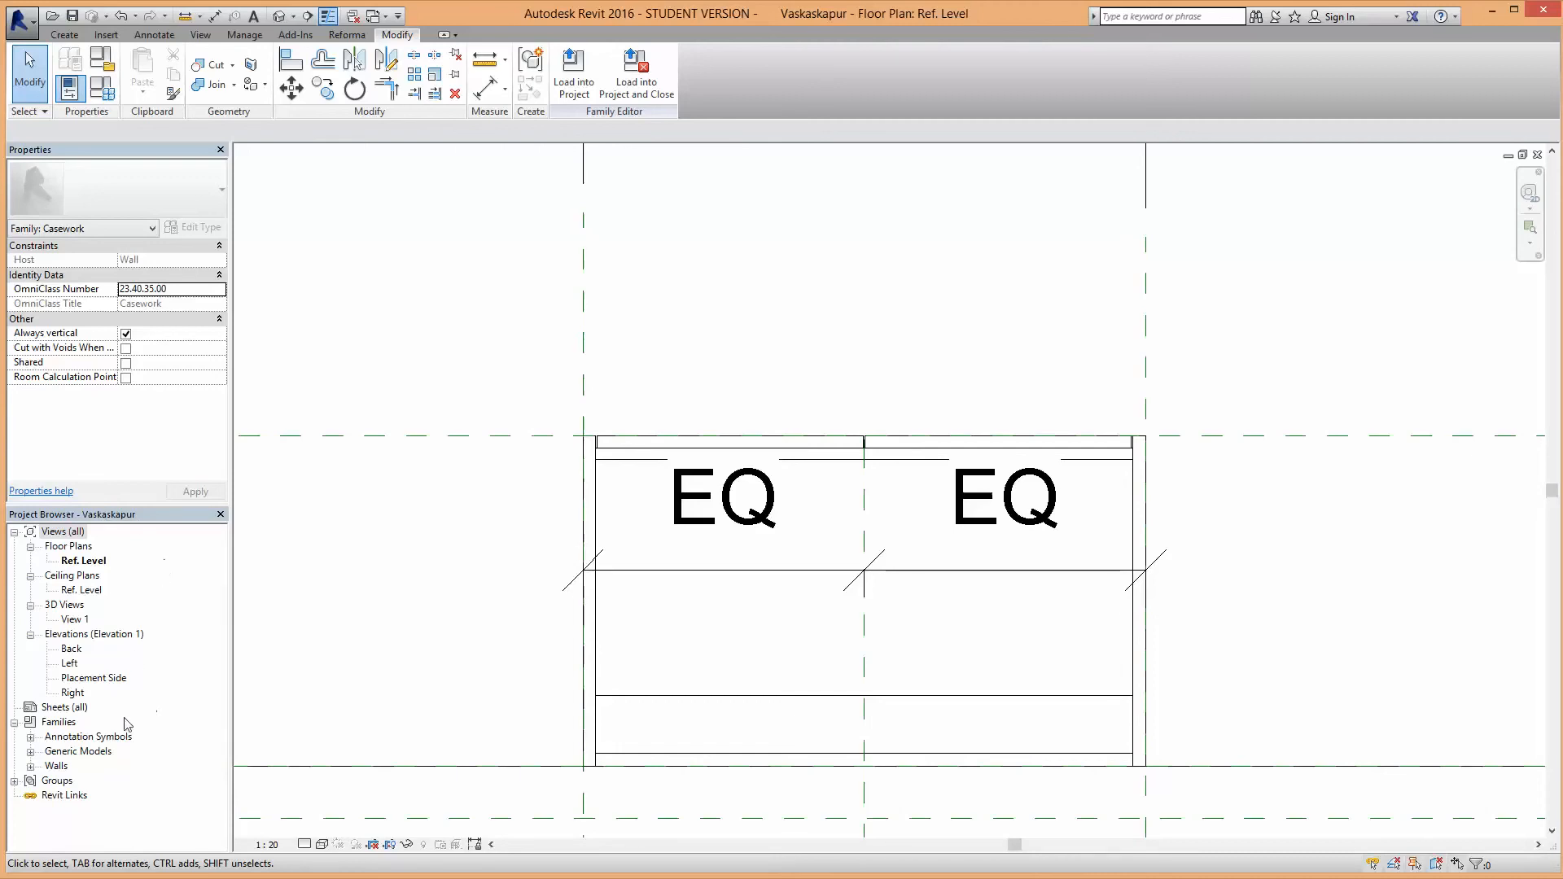
# Step: Place a Höldur type 02 instance on the cabinet's front edge plane, its base point about 430 mm from the cabinet's right side plane
pyautogui.click(14, 731)
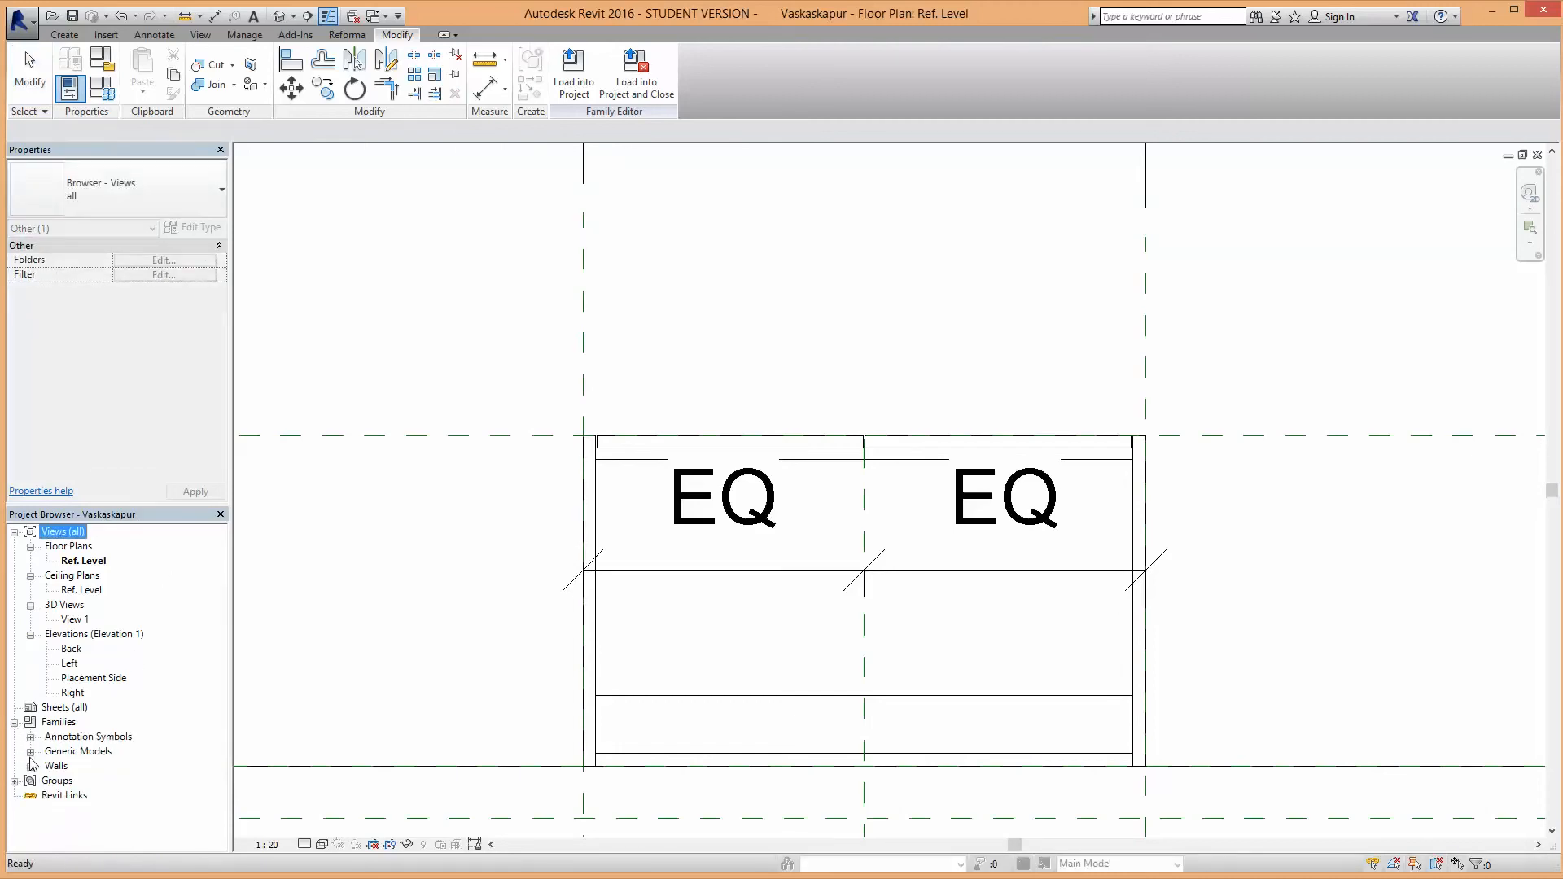
pyautogui.click(31, 751)
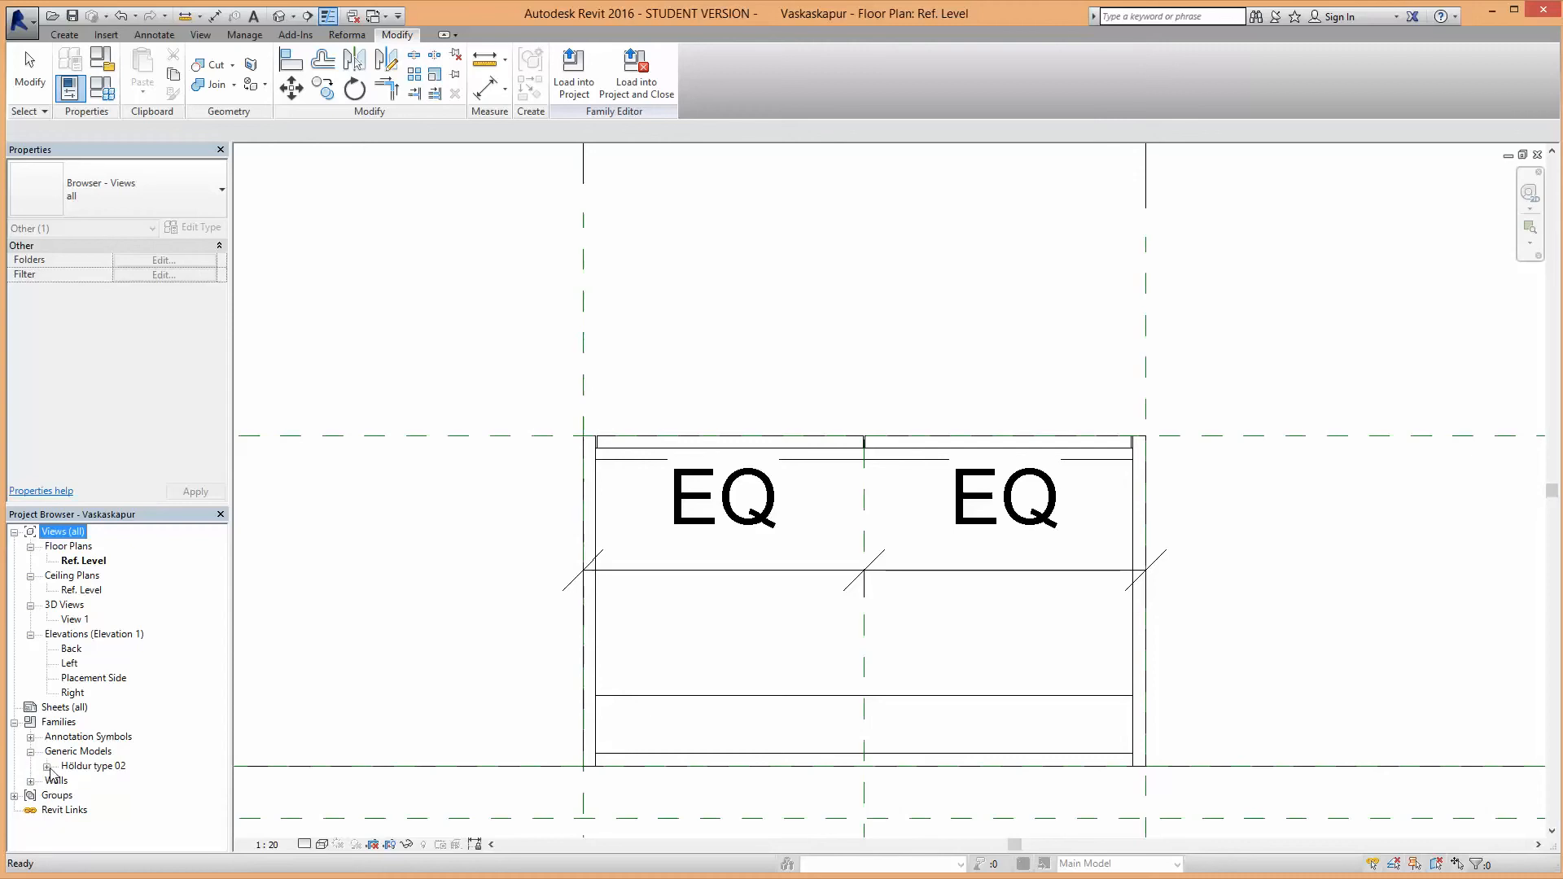
pyautogui.click(47, 766)
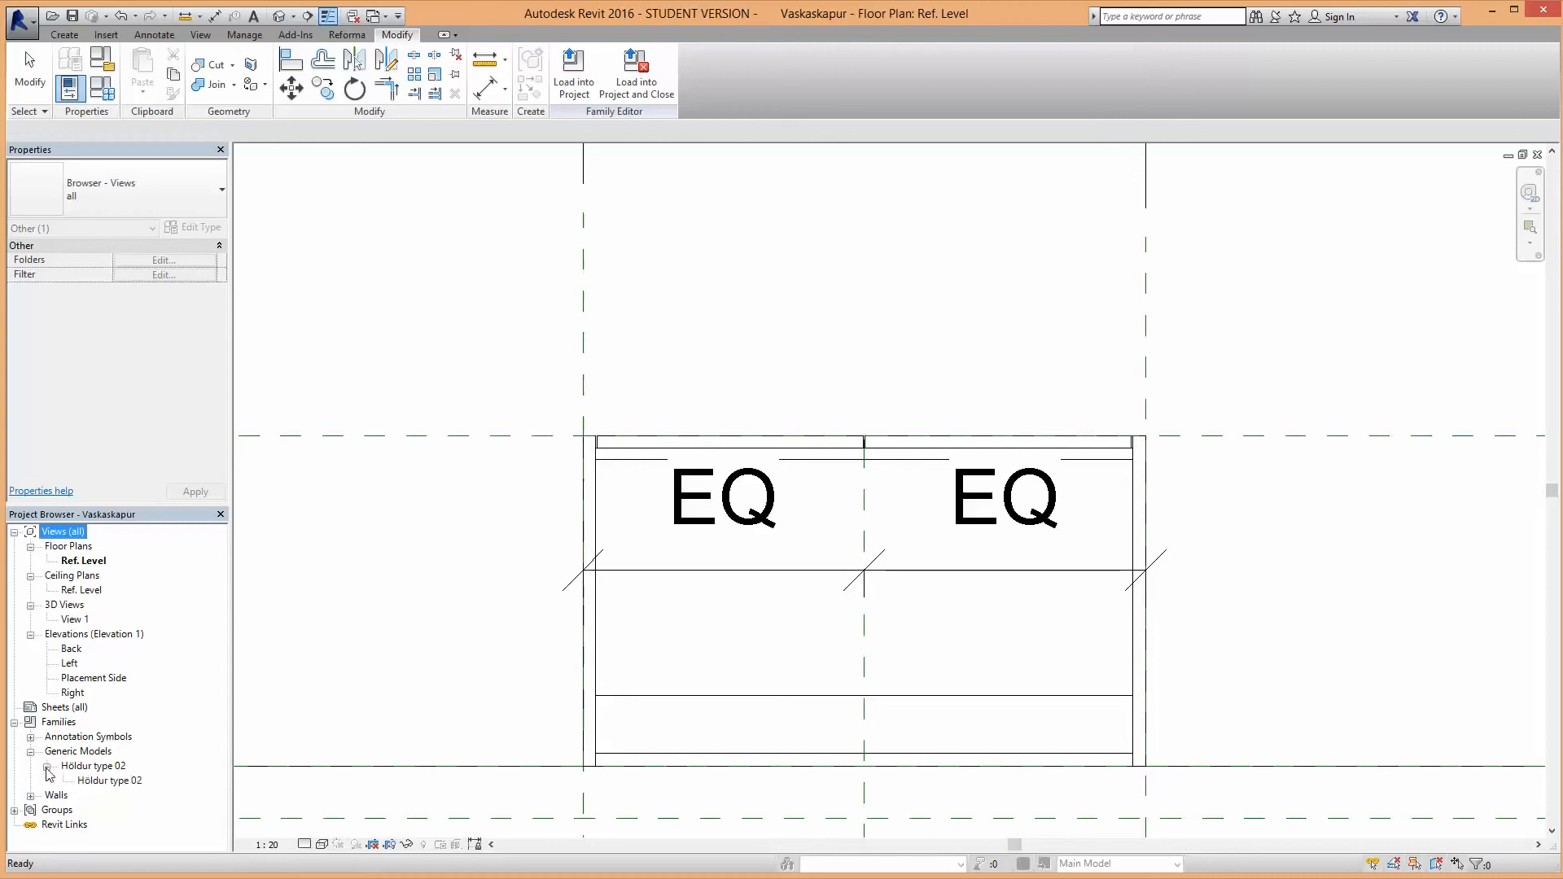
pyautogui.click(99, 783)
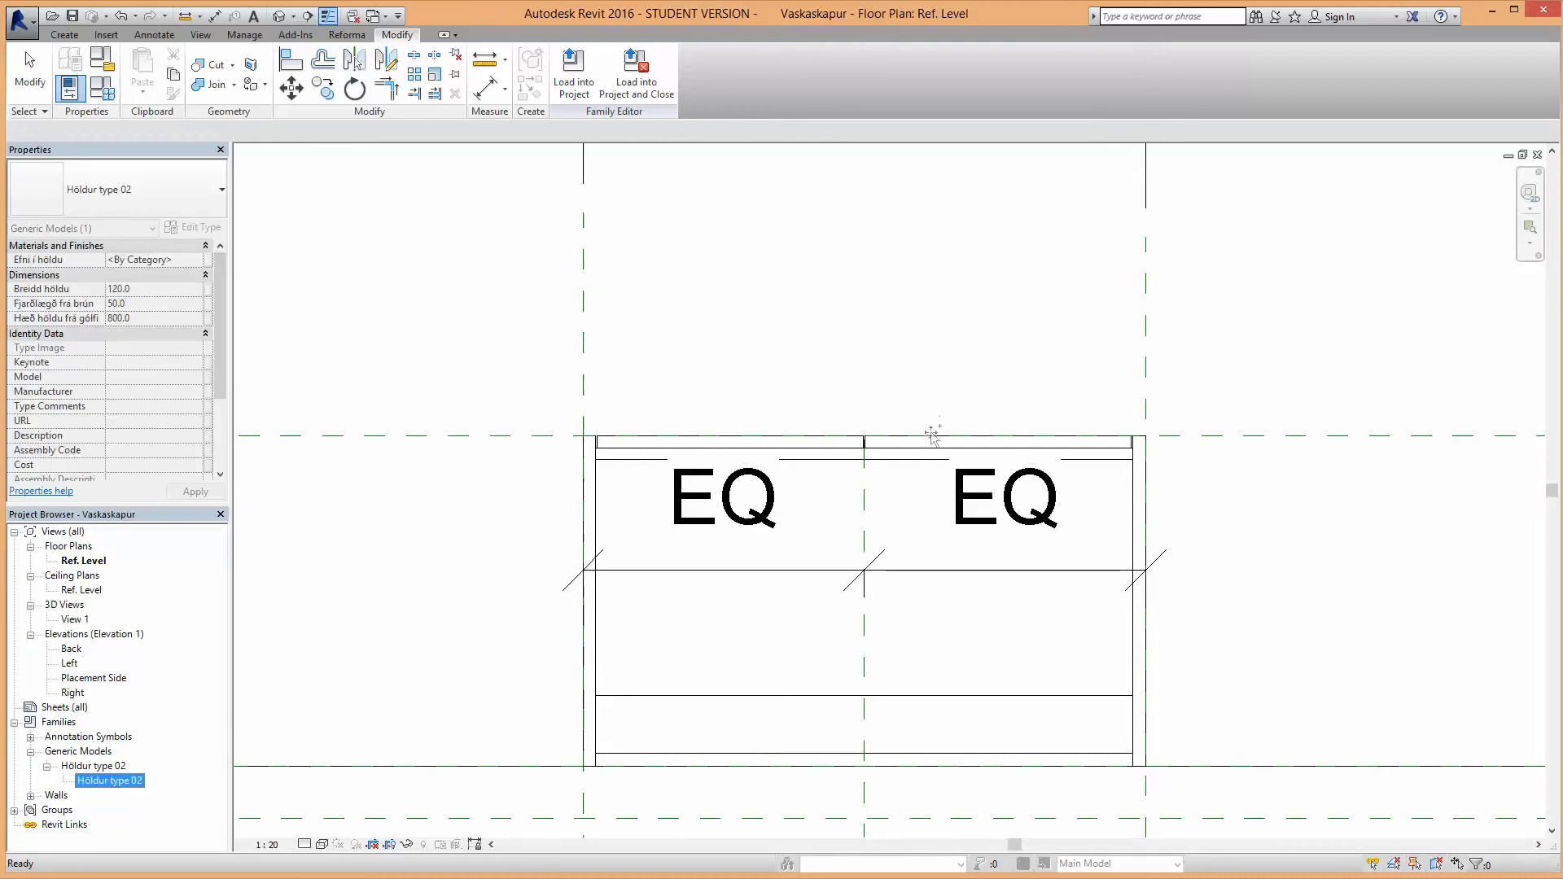
pyautogui.moveTo(933, 435); pyautogui.dragTo(929, 423)
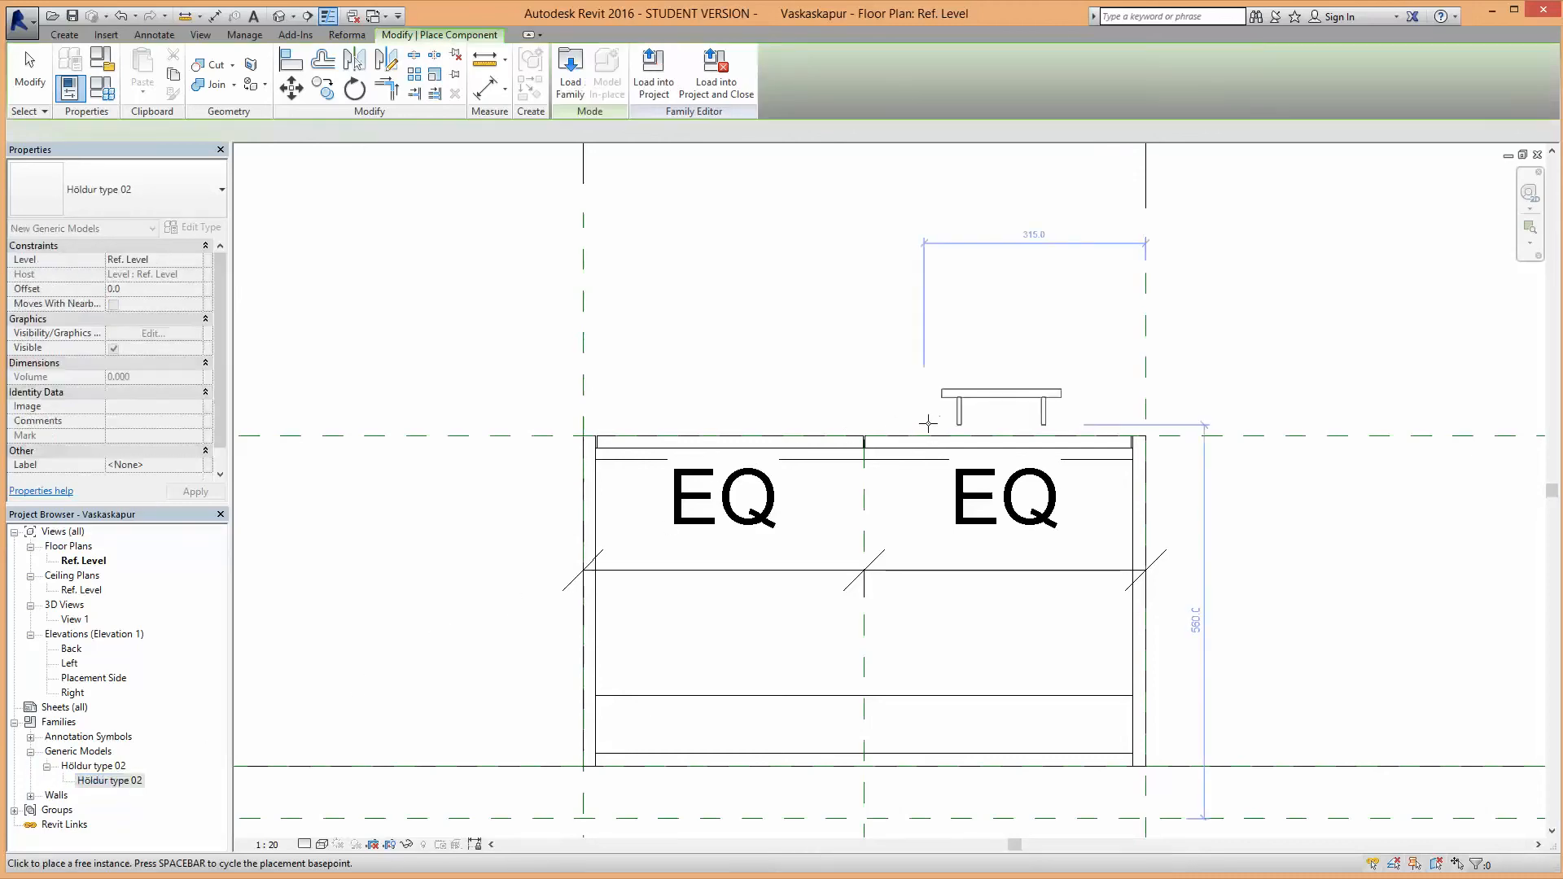
pyautogui.click(843, 429)
pyautogui.scroll(5, 936, 383)
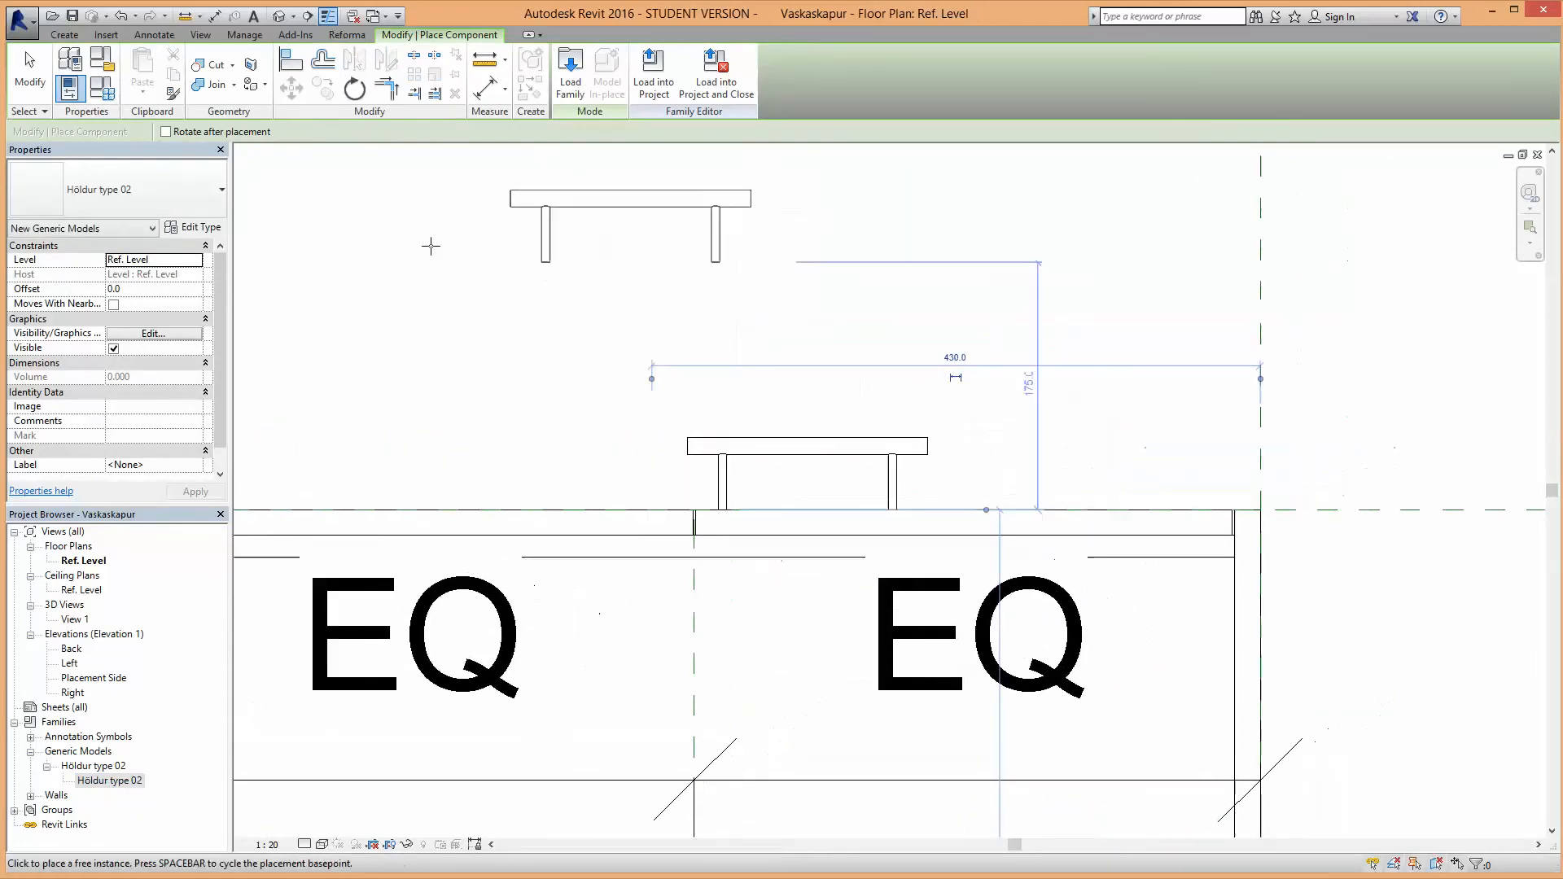
pyautogui.press('Escape')
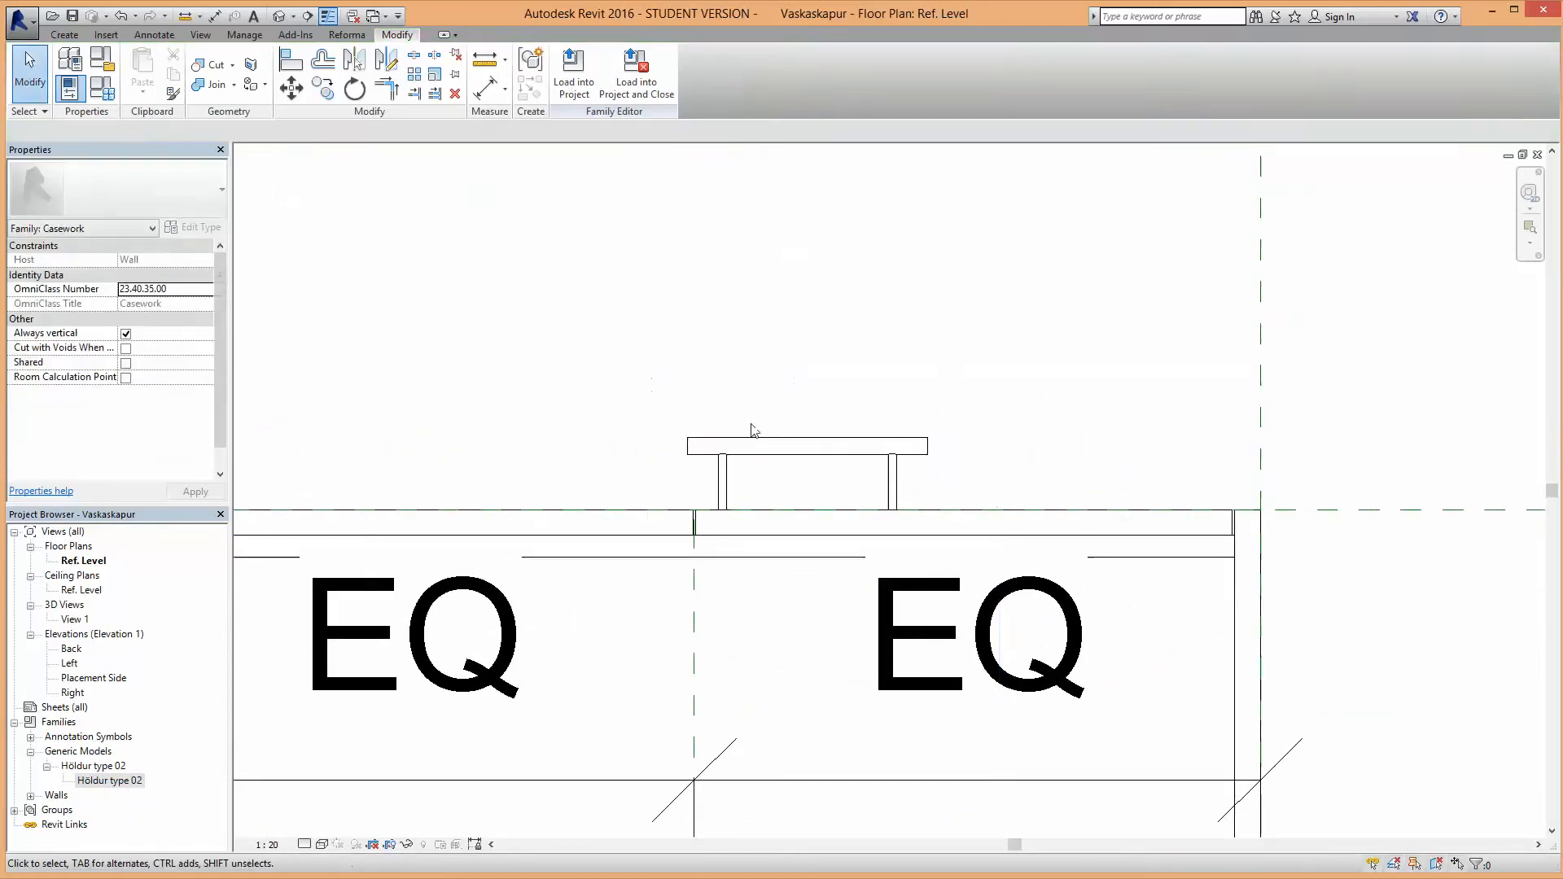
# Step: Set the placed handle's type parameter Fjarðlægð frá brún to 0
pyautogui.click(757, 448)
pyautogui.scroll(2, 936, 509)
pyautogui.moveTo(743, 492); pyautogui.dragTo(610, 458, button='middle')
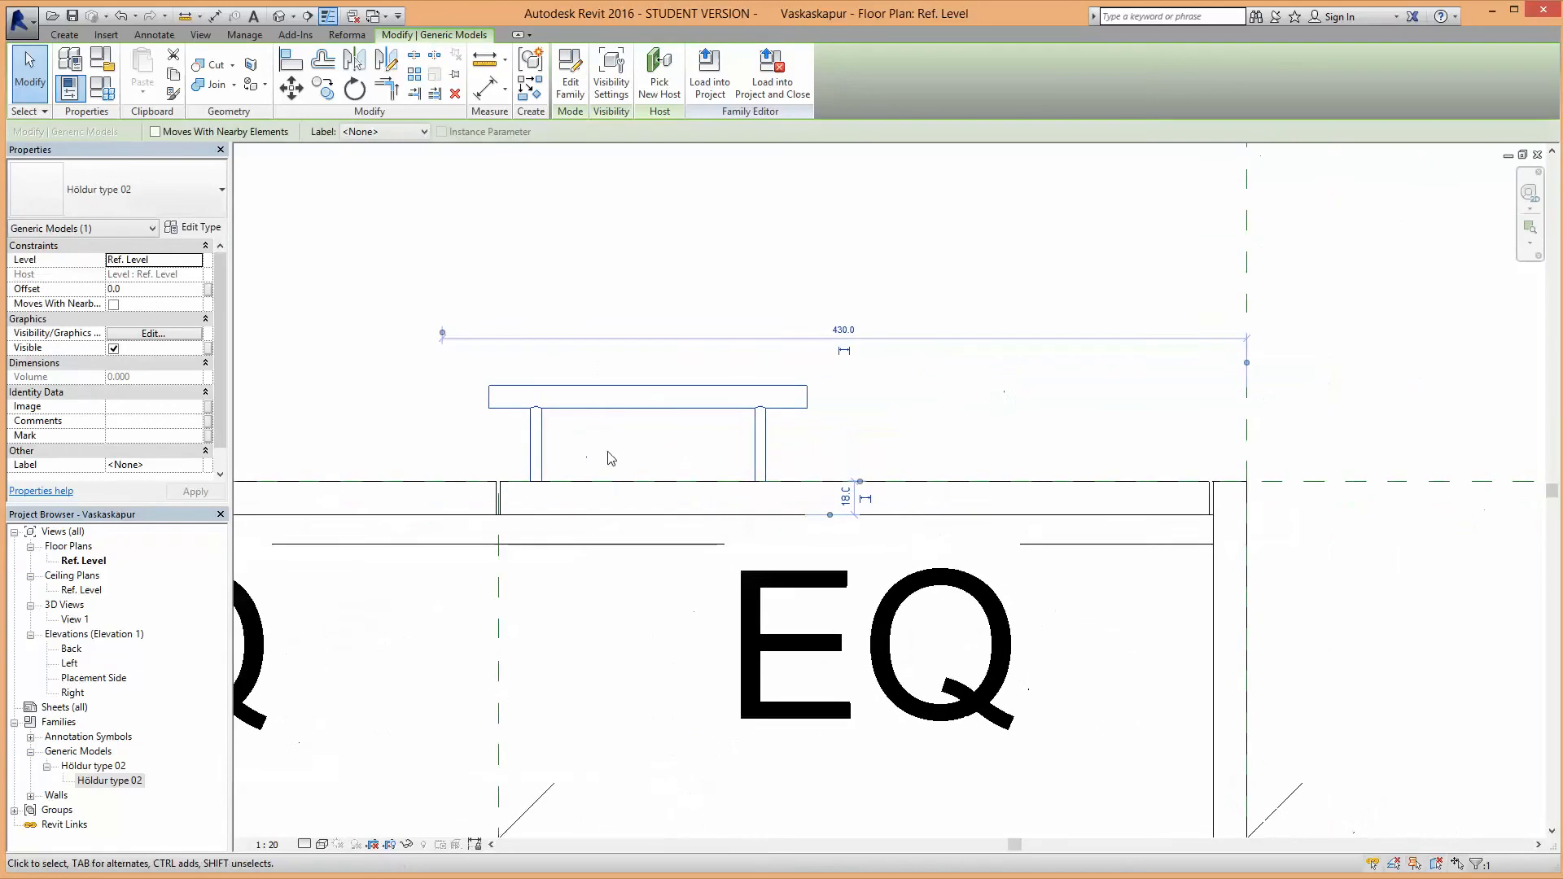
pyautogui.scroll(-1, 557, 429)
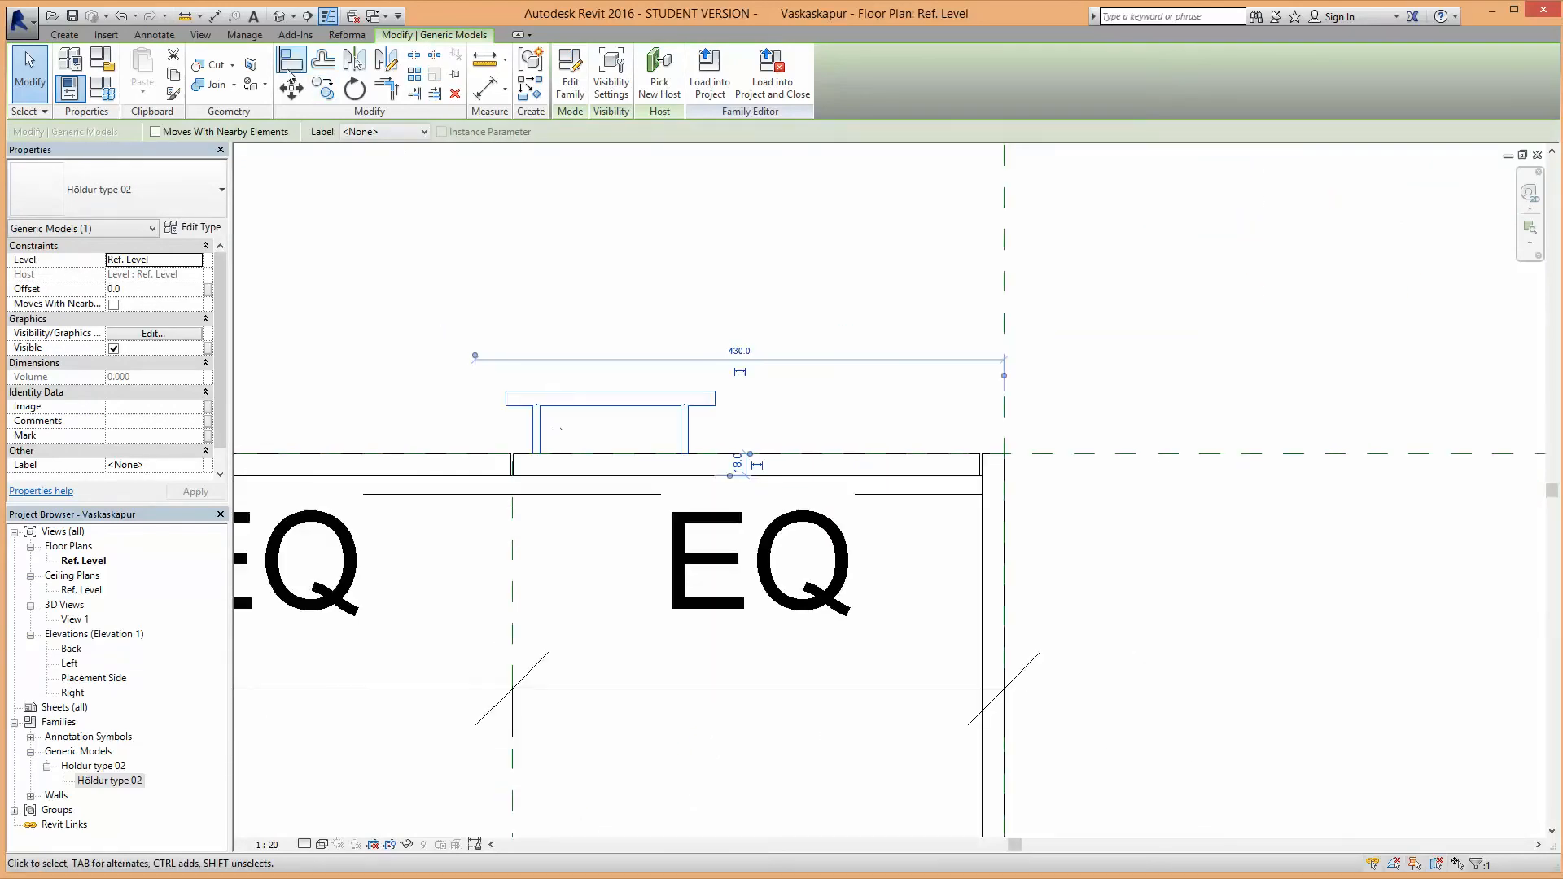
pyautogui.click(194, 231)
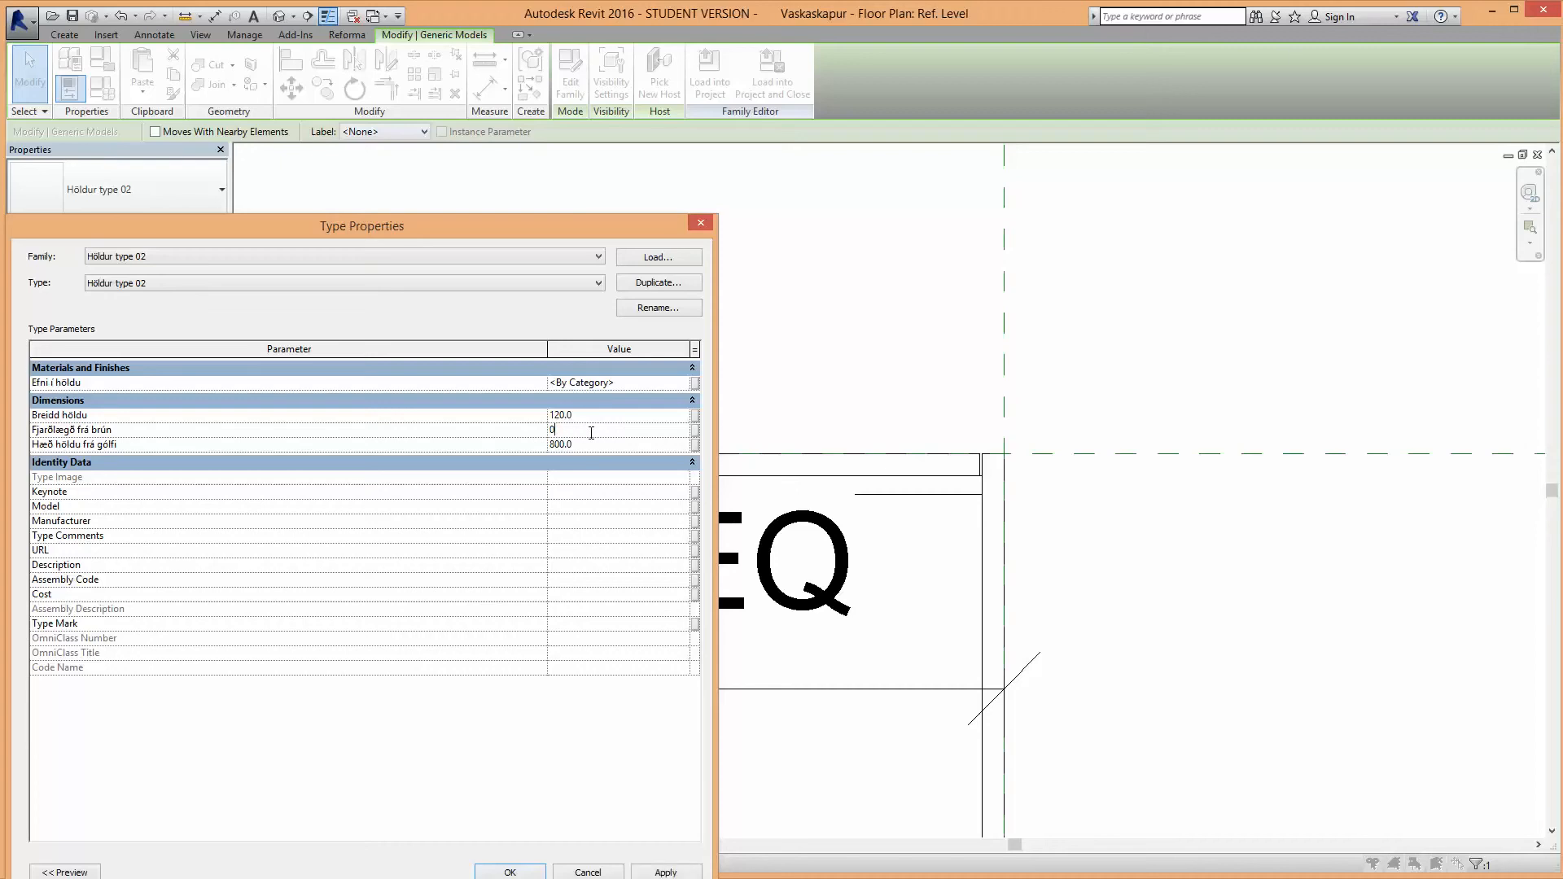
pyautogui.click(510, 872)
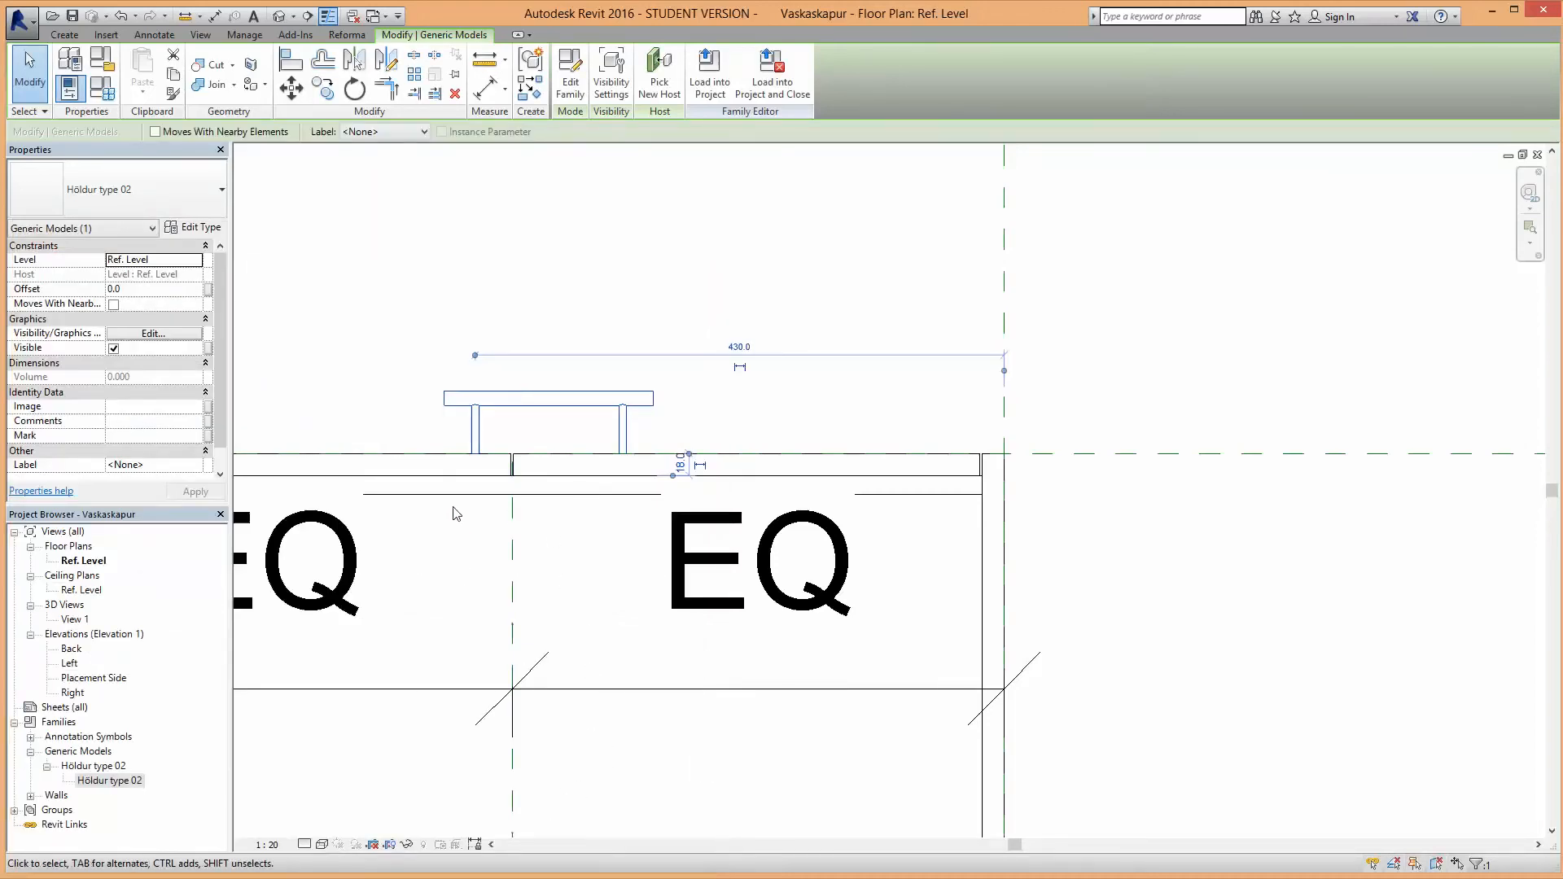
# Step: Align the centreline of the handle's left post with the cabinet's centre reference plane
pyautogui.scroll(4, 456, 513)
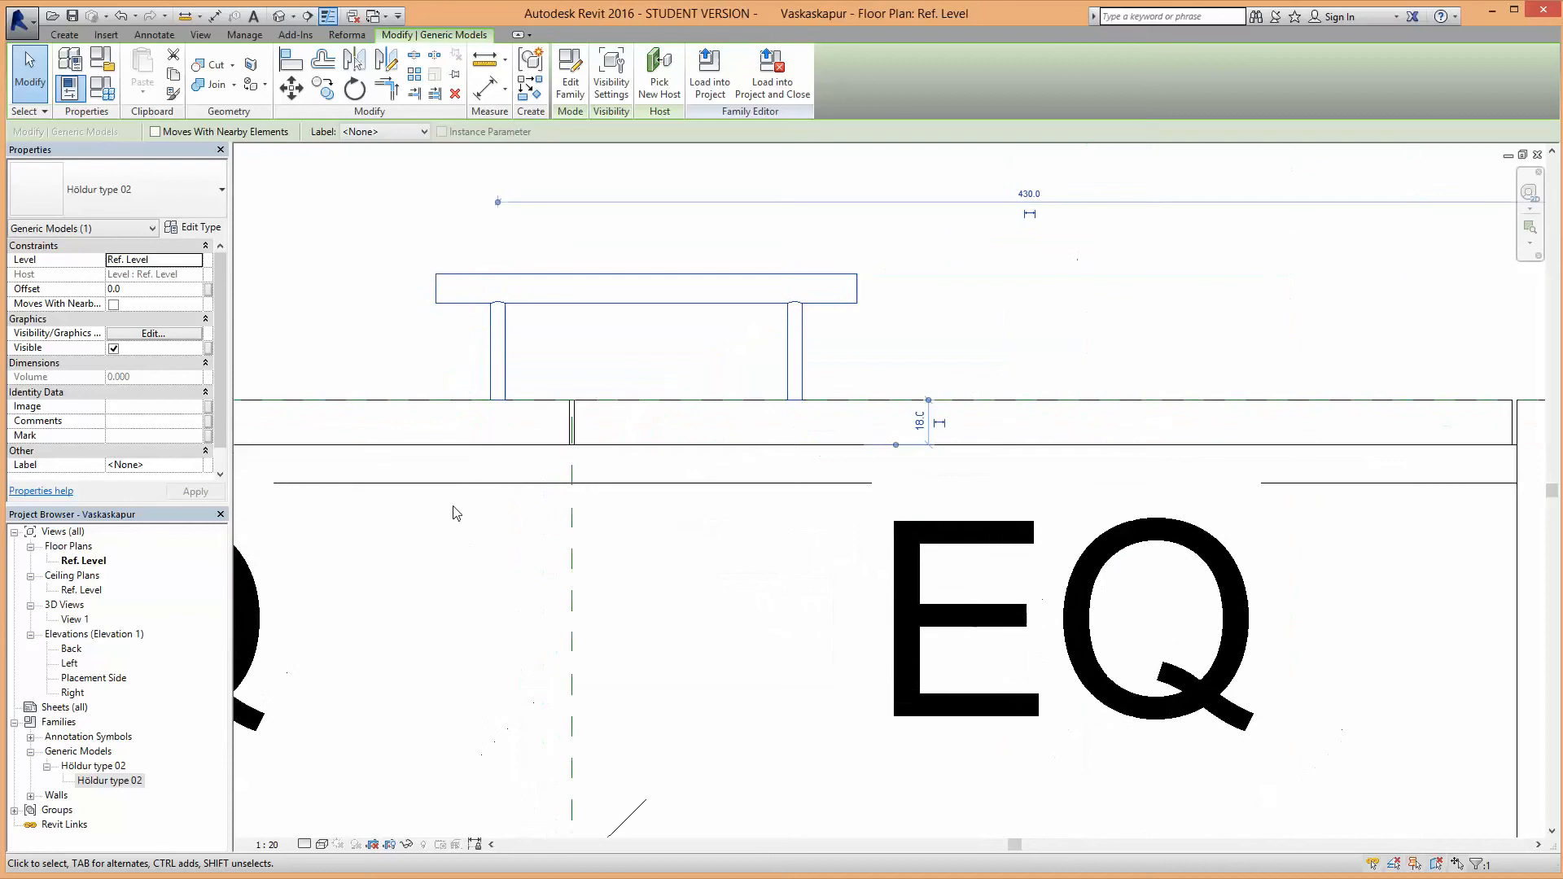
pyautogui.click(293, 64)
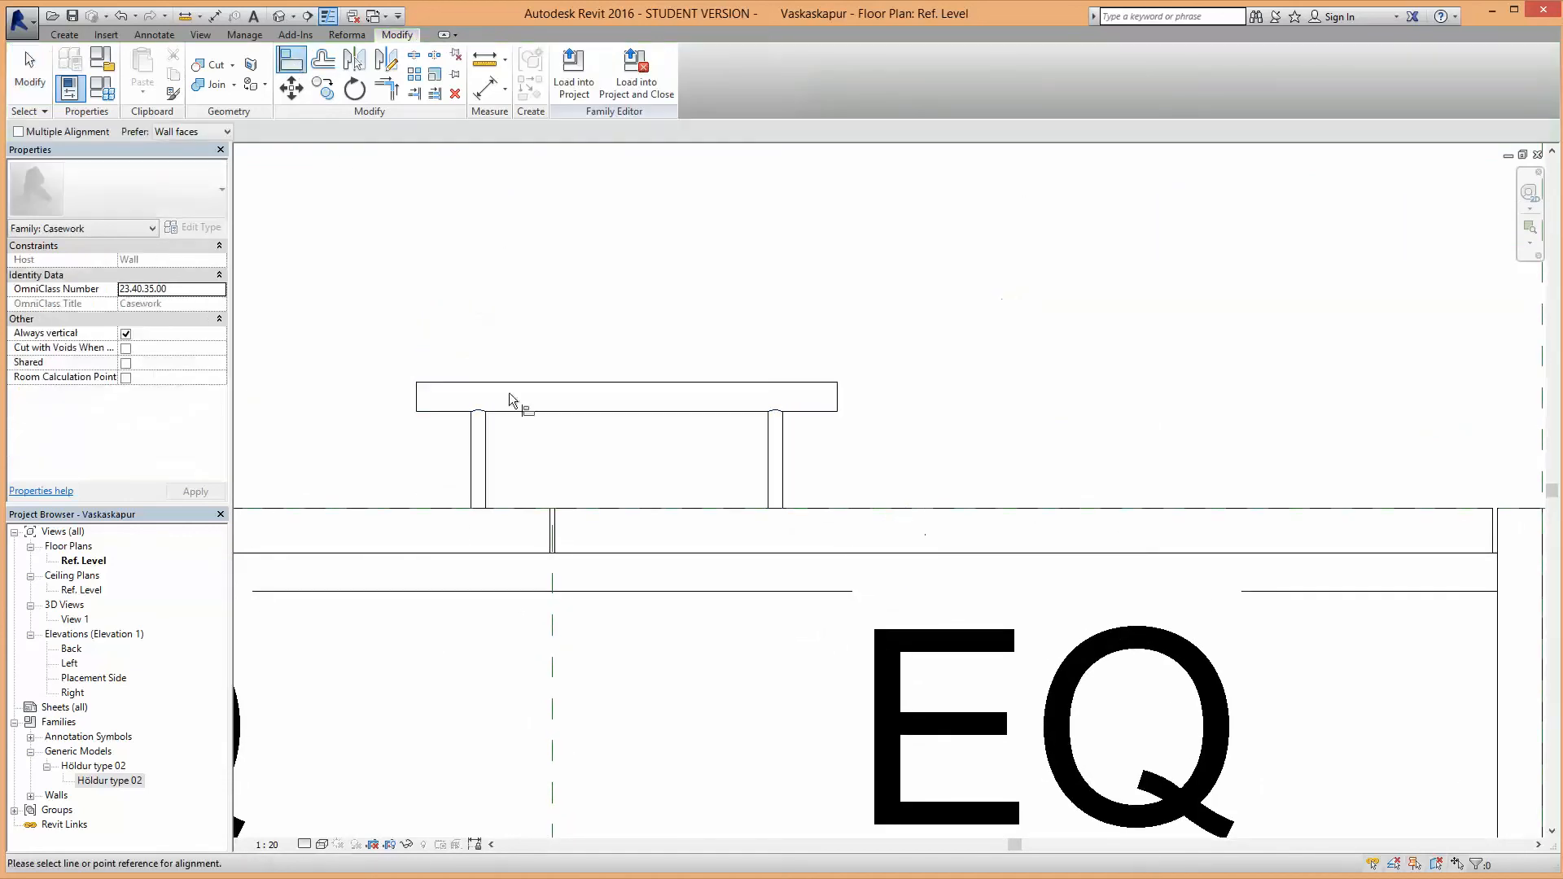
pyautogui.click(553, 653)
pyautogui.click(483, 480)
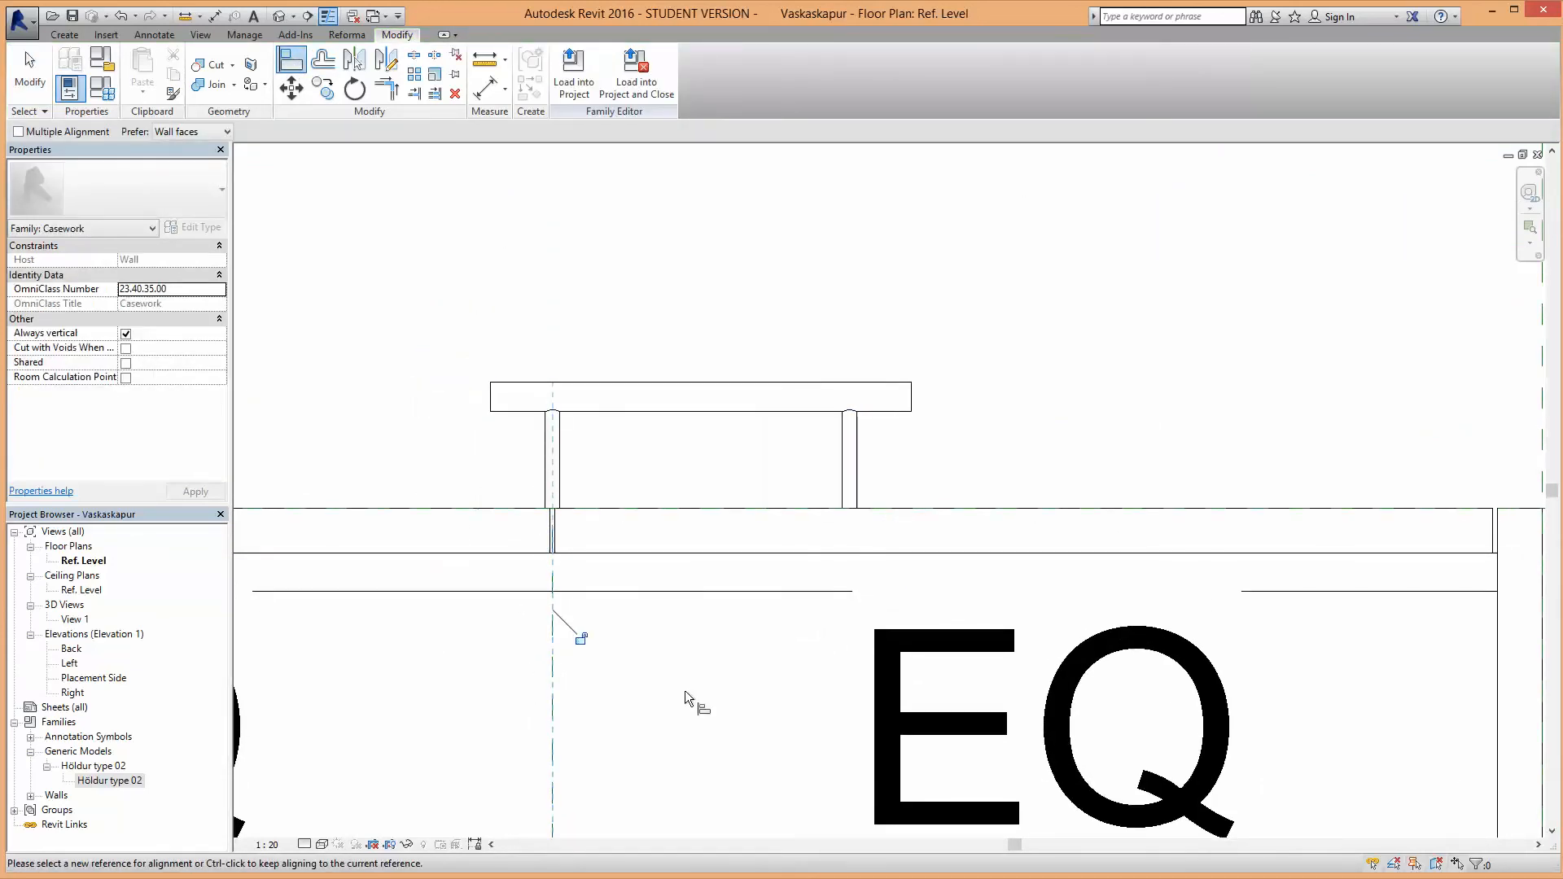
pyautogui.scroll(-1, 685, 690)
pyautogui.moveTo(685, 690); pyautogui.dragTo(727, 589, button='middle')
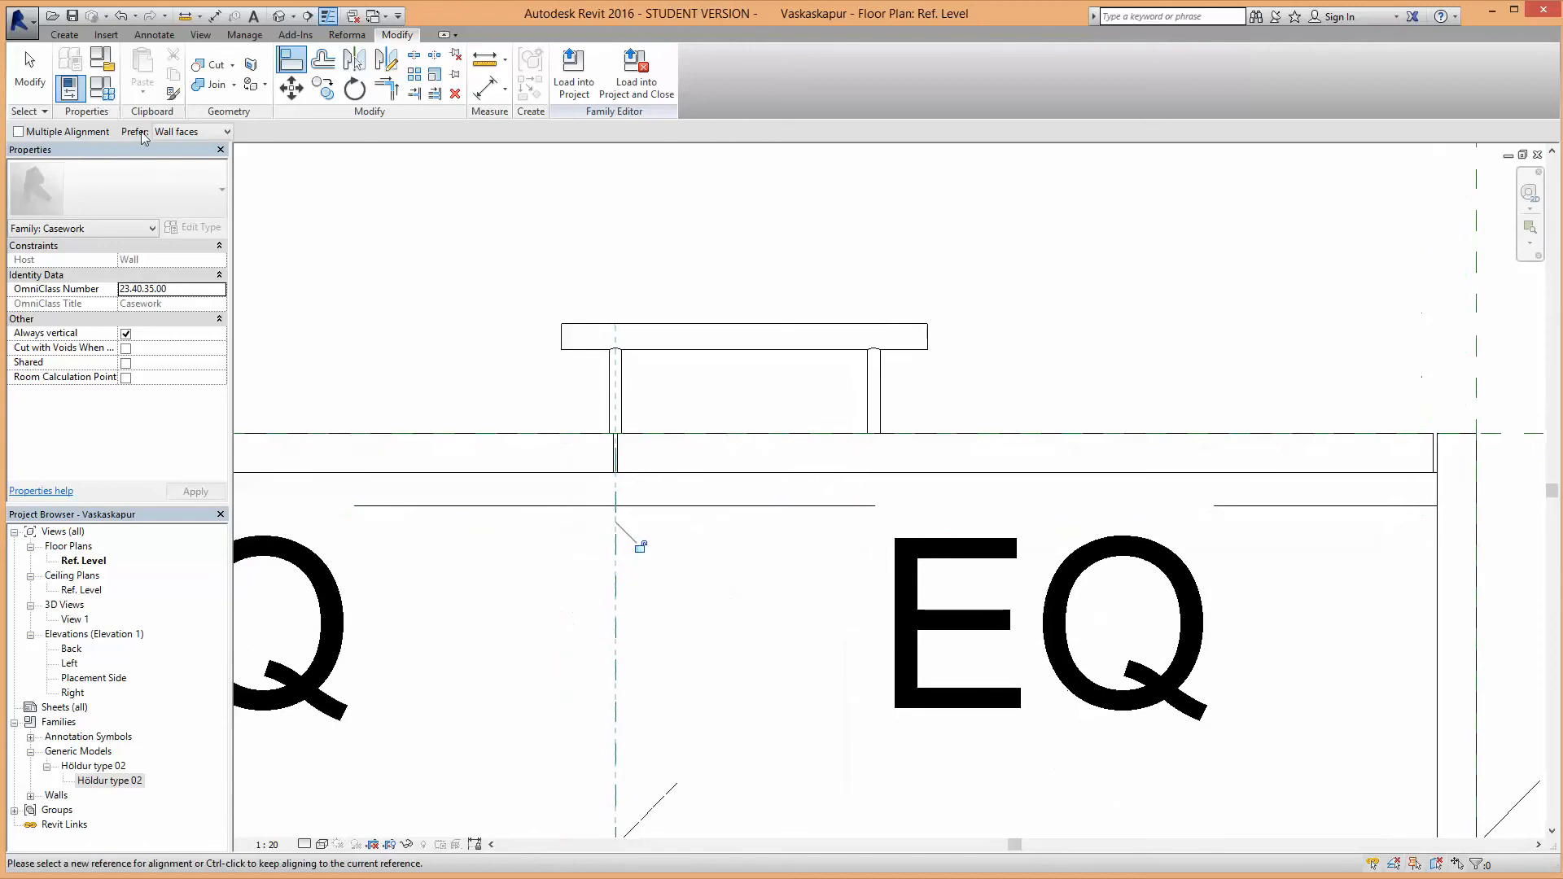
pyautogui.press('Escape')
pyautogui.press('Escape')
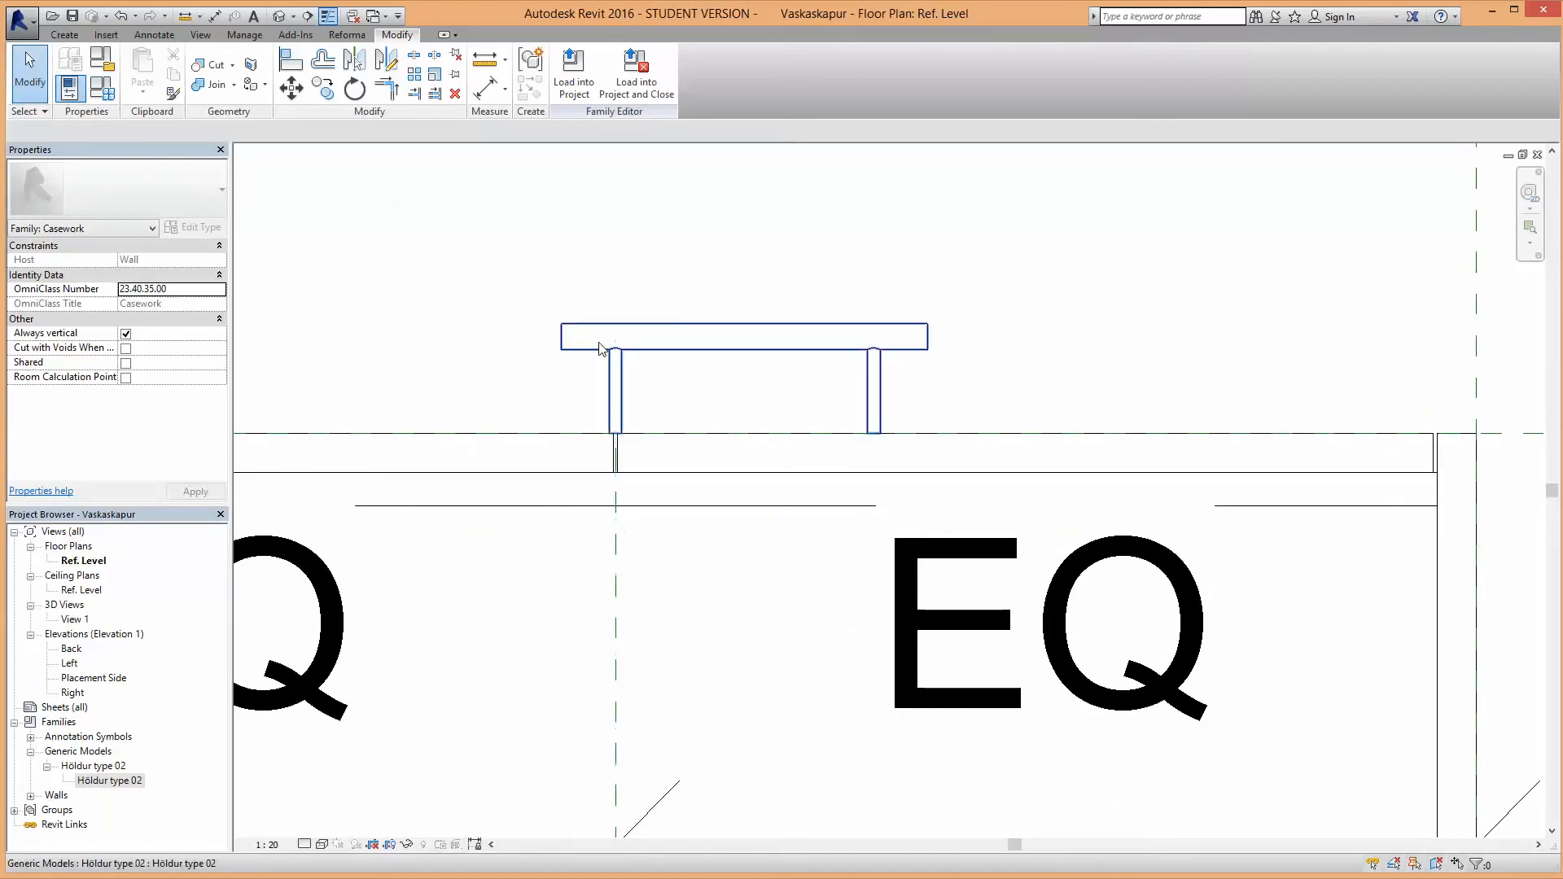
# Step: Set the handle's type parameter Fjarðlægð frá brún to 50 and apply it
pyautogui.click(599, 348)
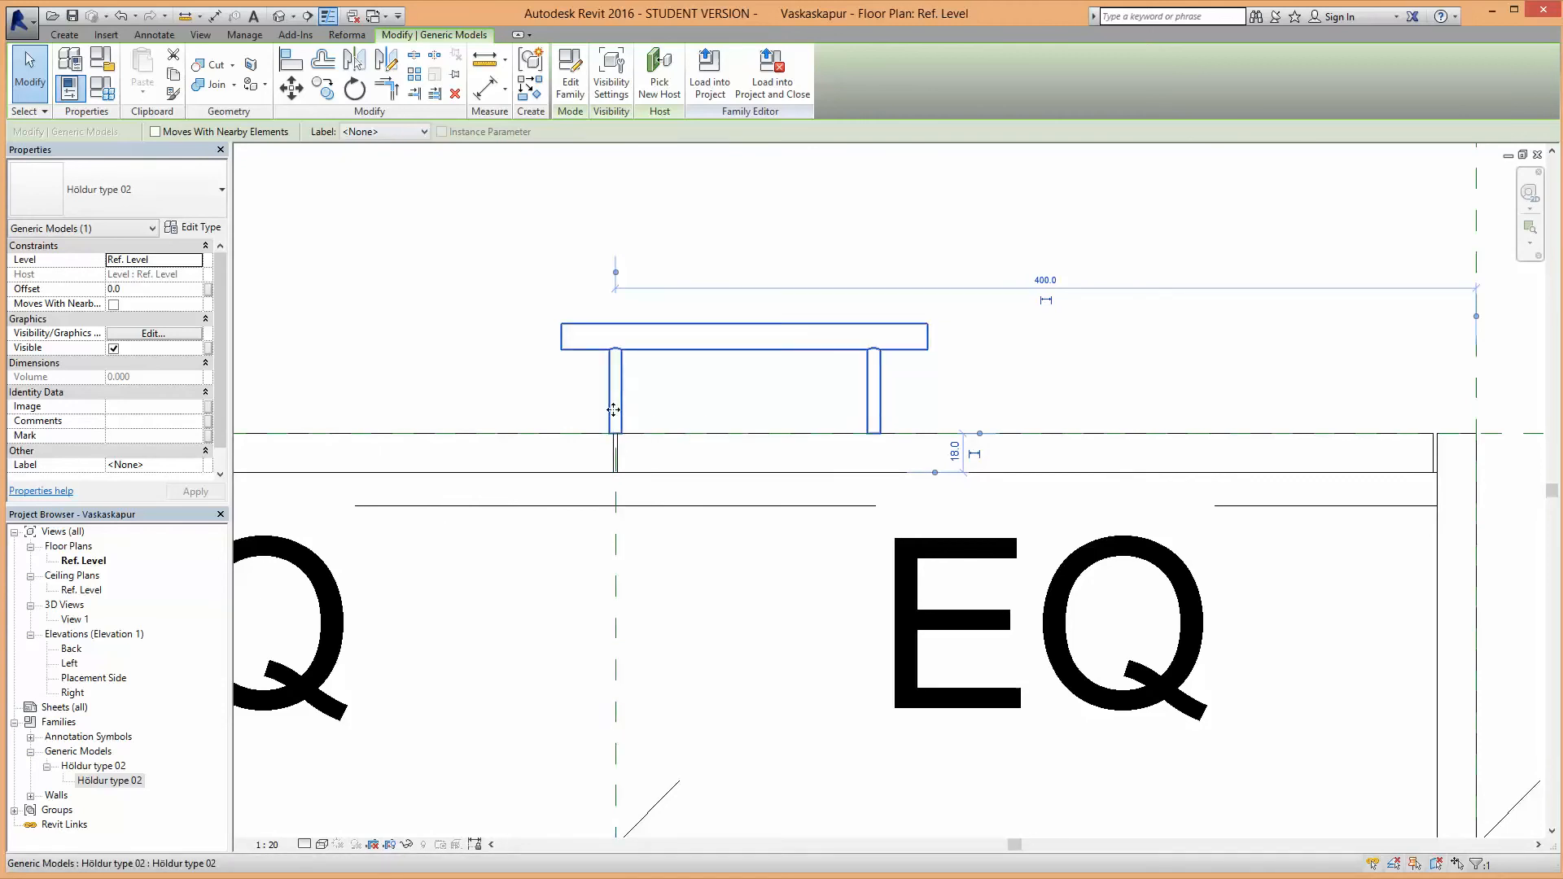
pyautogui.click(195, 228)
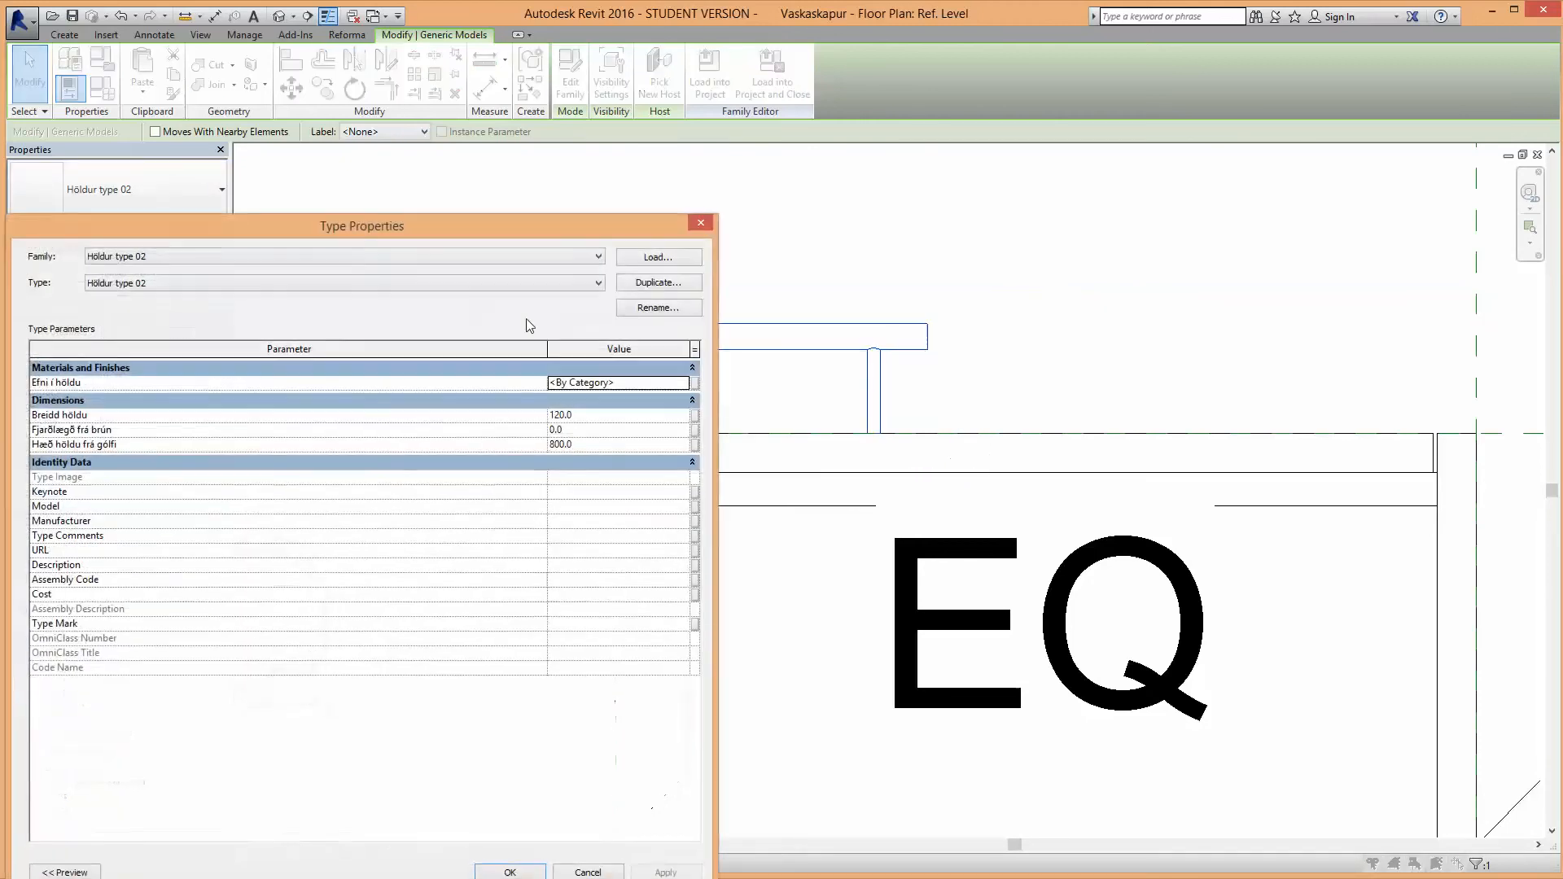
pyautogui.click(580, 429)
pyautogui.moveTo(1323, 170); pyautogui.dragTo(1379, 135)
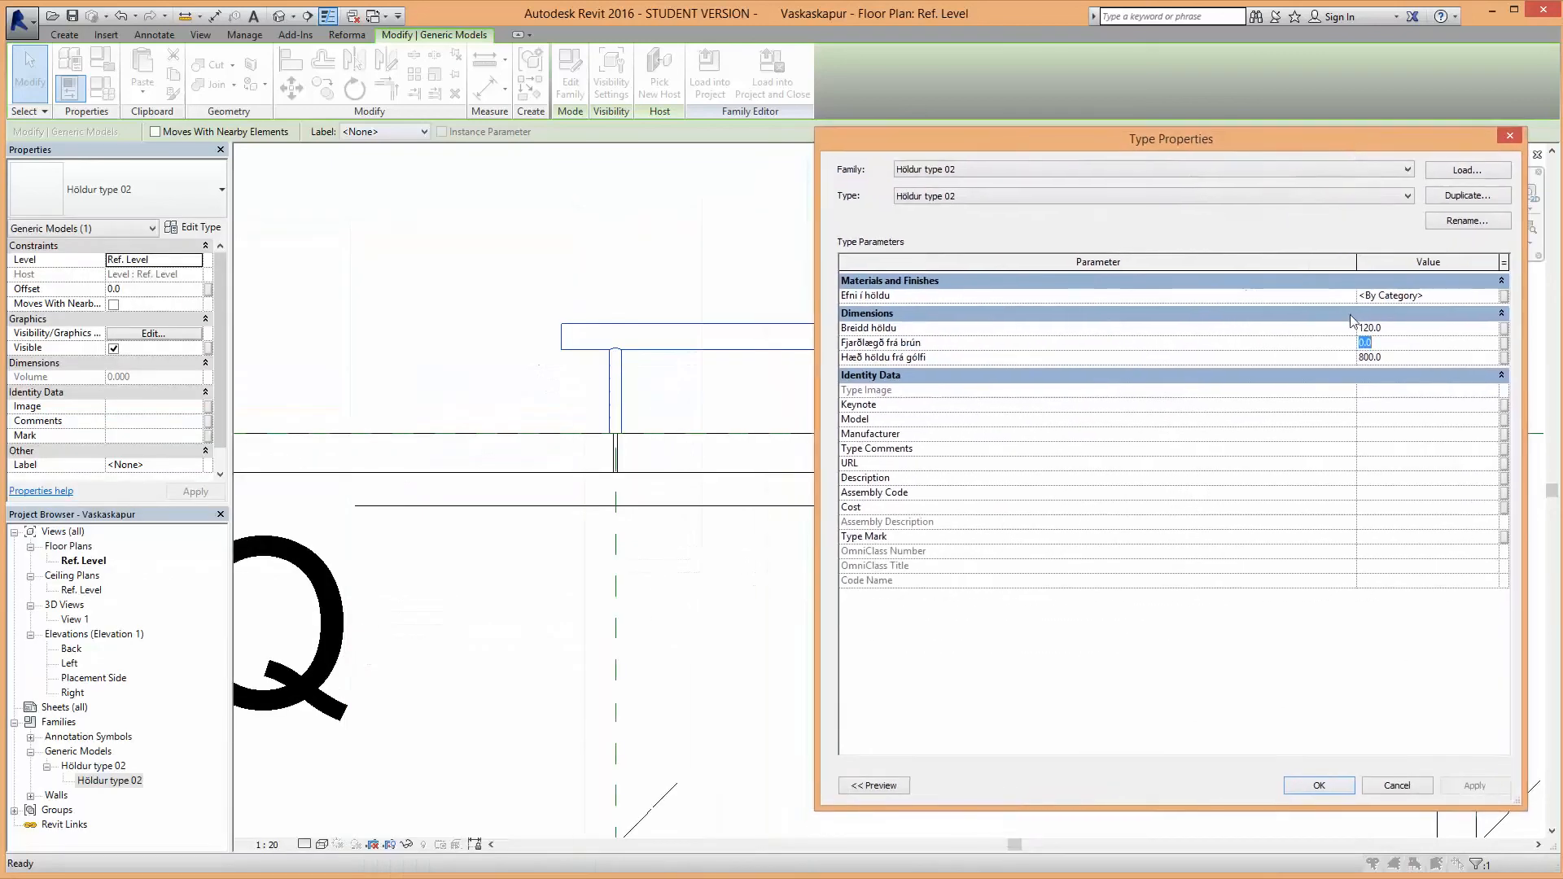
pyautogui.write('50')
pyautogui.click(1504, 791)
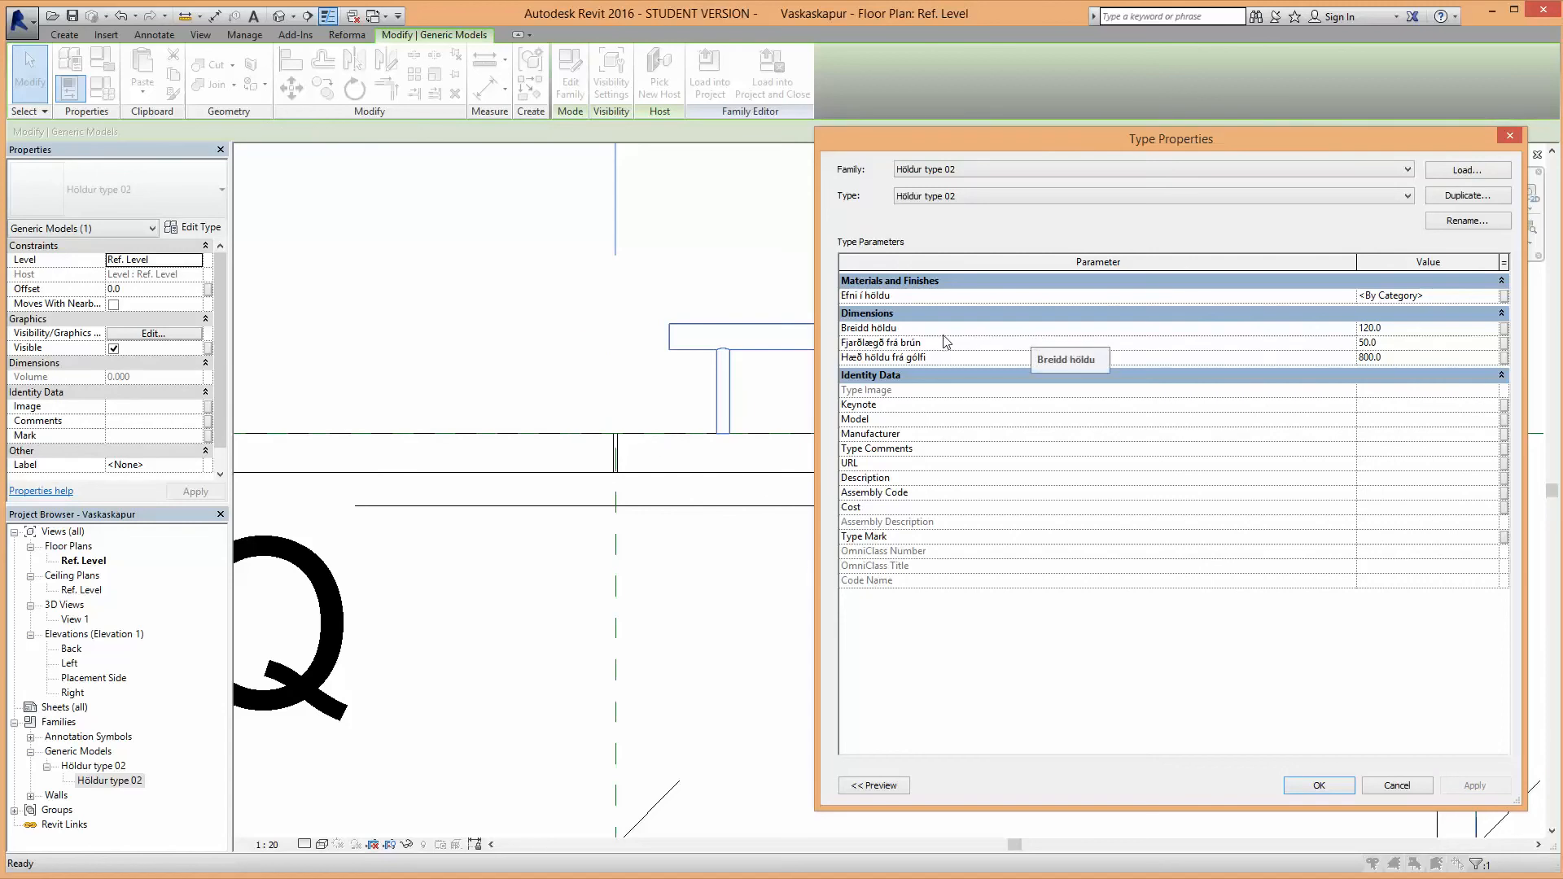
# Step: Apply a Breidd höldu value of 40 to the handle type and uncover the handle in the plan
pyautogui.click(1398, 328)
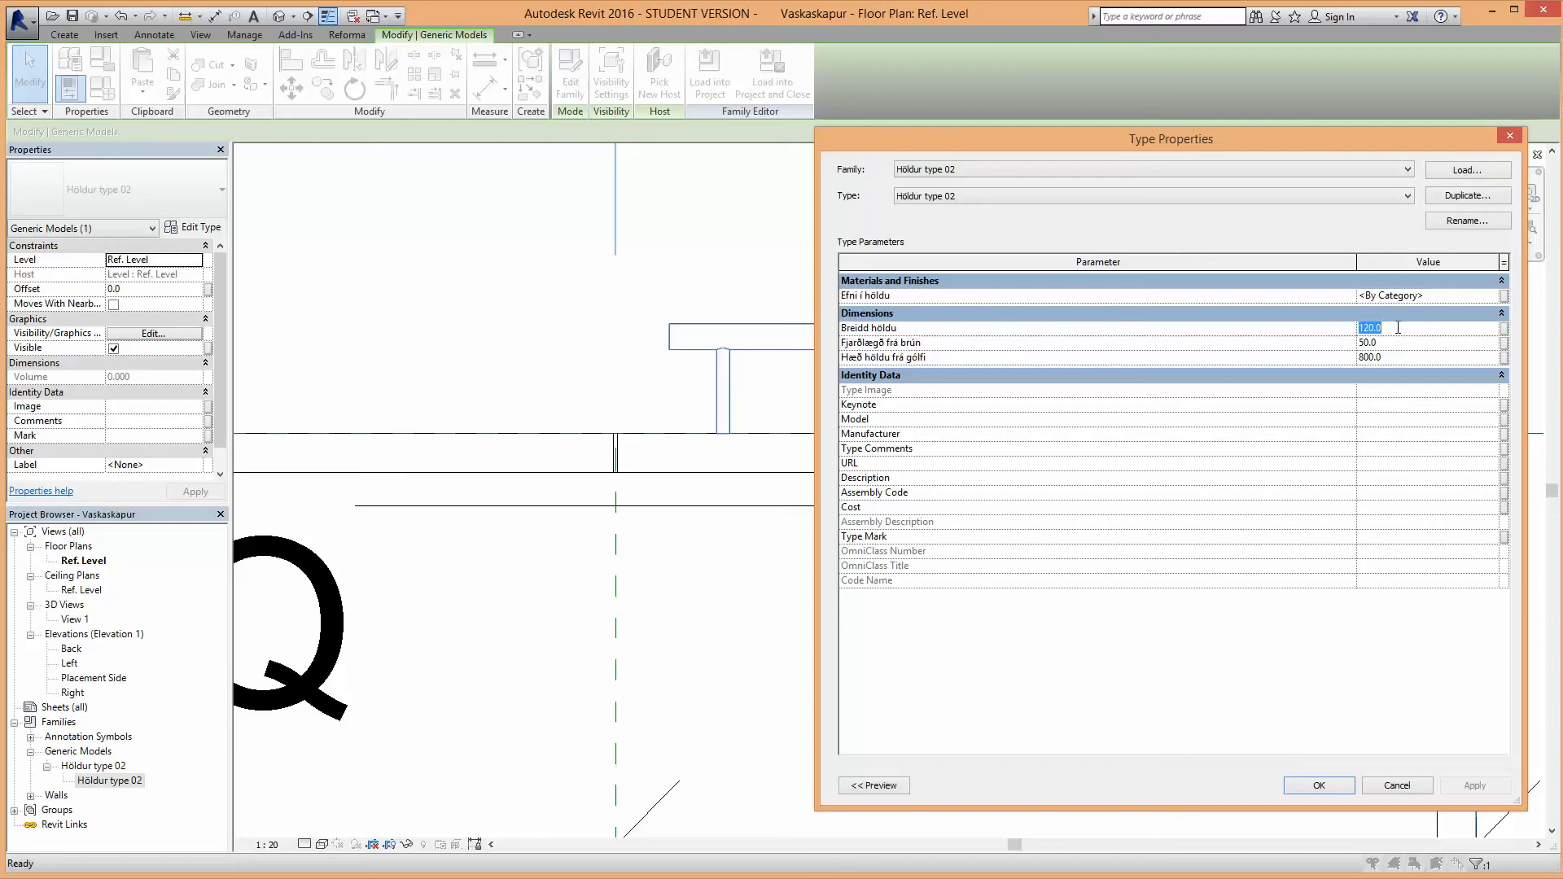
pyautogui.write('40')
pyautogui.click(1480, 786)
pyautogui.moveTo(1079, 126); pyautogui.dragTo(1080, 324)
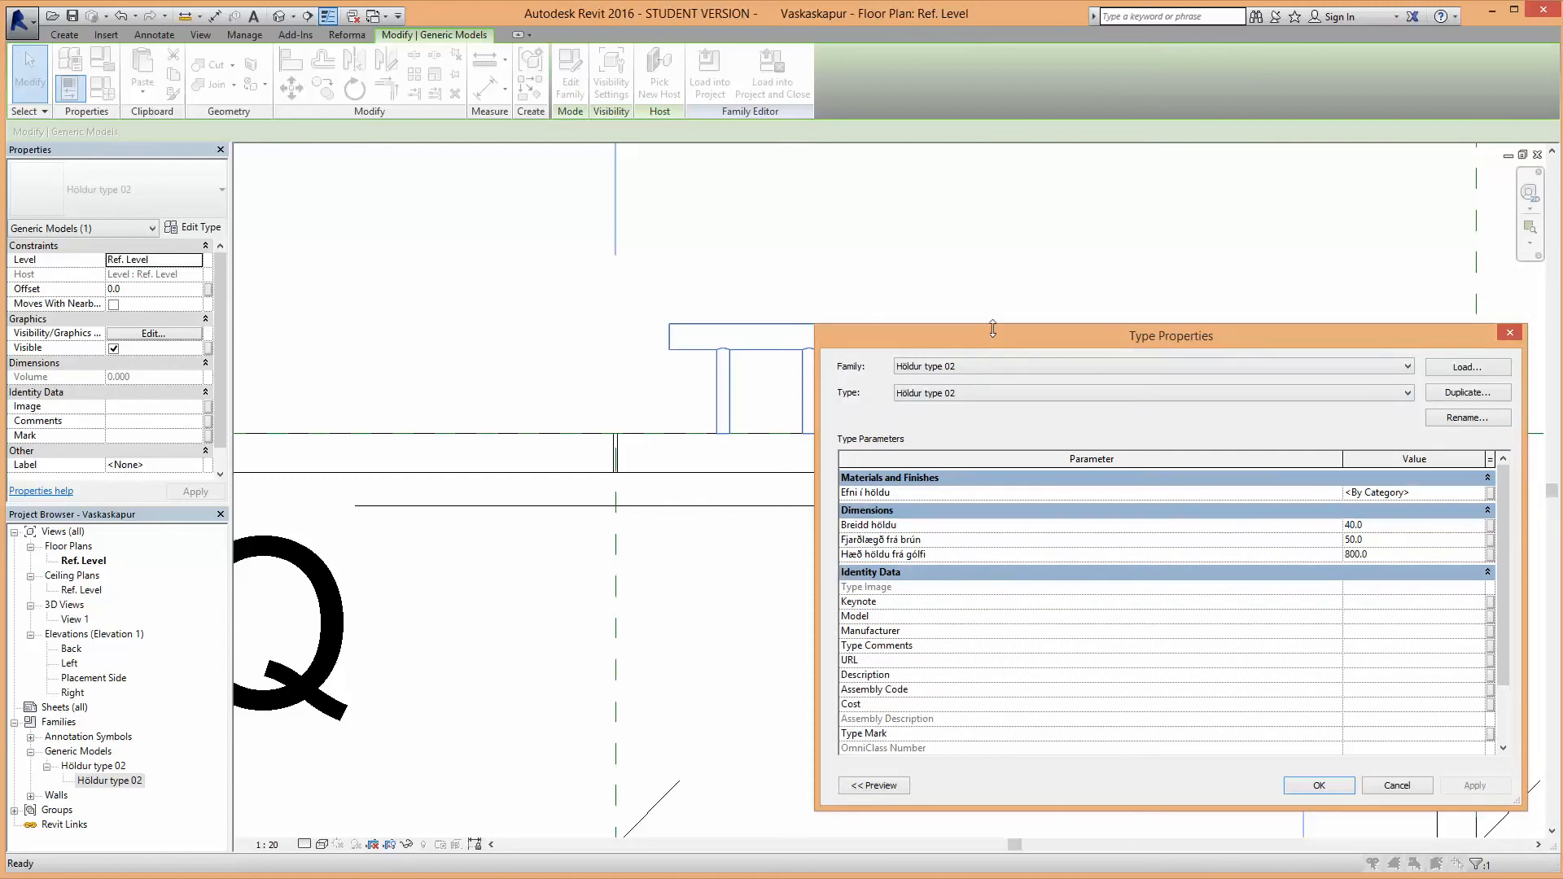
pyautogui.moveTo(1037, 333); pyautogui.dragTo(590, 413)
# Step: Set the handle type's Breidd höldu to 120 and apply it
pyautogui.click(931, 609)
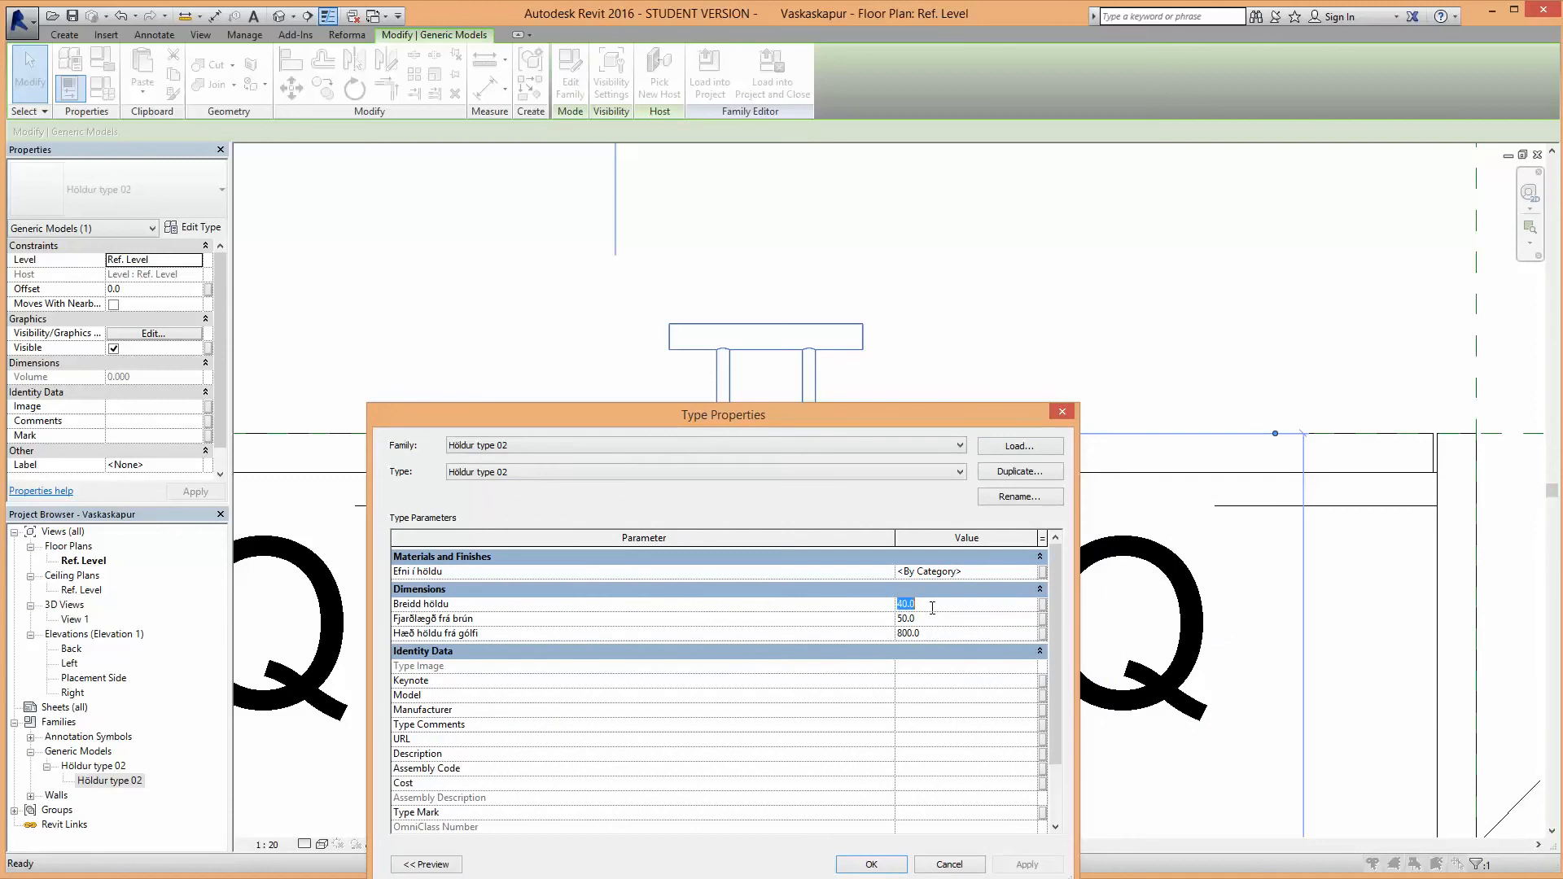
pyautogui.write('120')
pyautogui.press('Return')
pyautogui.click(1025, 864)
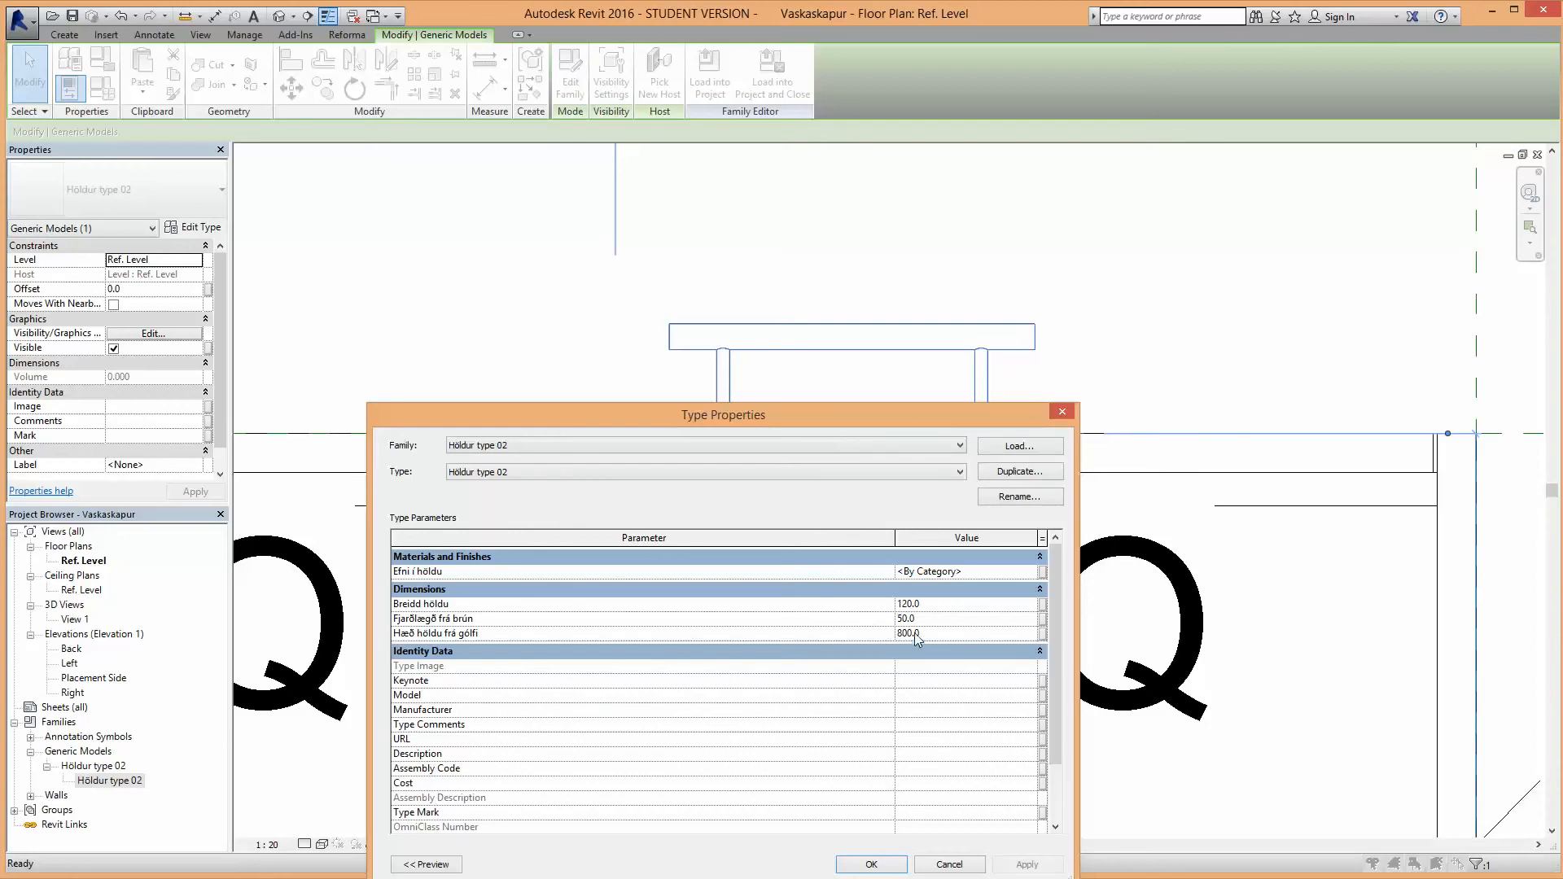
# Step: Close the handle's type properties and examine the cabinet with its handle in the 3D view View 1
pyautogui.click(869, 864)
pyautogui.click(72, 620)
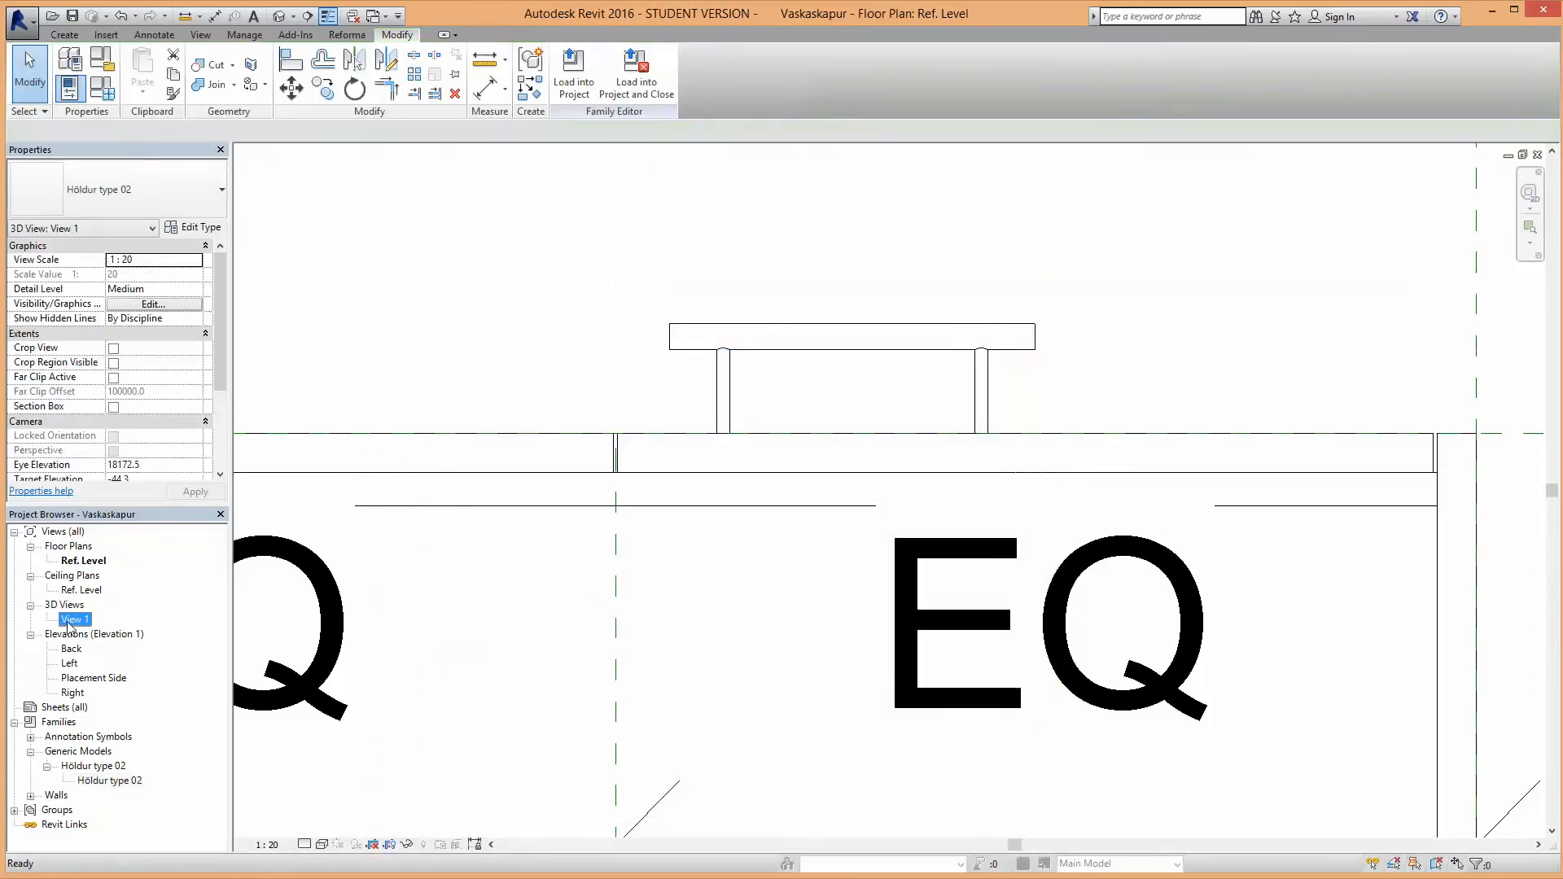
pyautogui.doubleClick(71, 620)
pyautogui.keyDown('shift'); pyautogui.moveTo(800, 731); pyautogui.dragTo(1196, 518, button='middle'); pyautogui.keyUp('shift')
pyautogui.click(1312, 575)
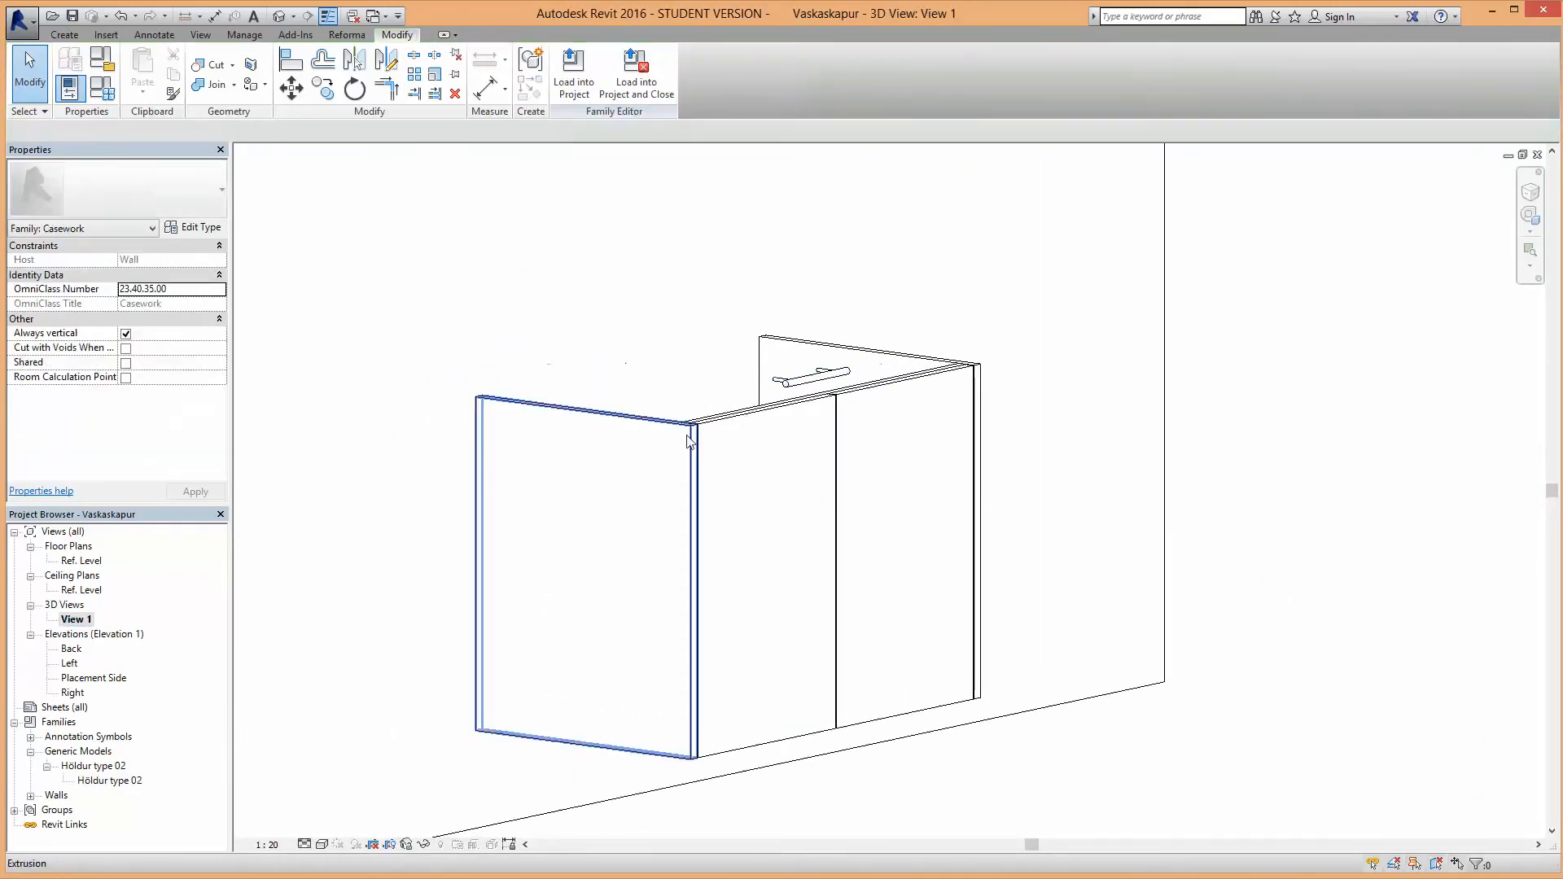
# Step: Set the cabinet family's hæð á skáp formula to 860 mm and apply it
pyautogui.click(102, 90)
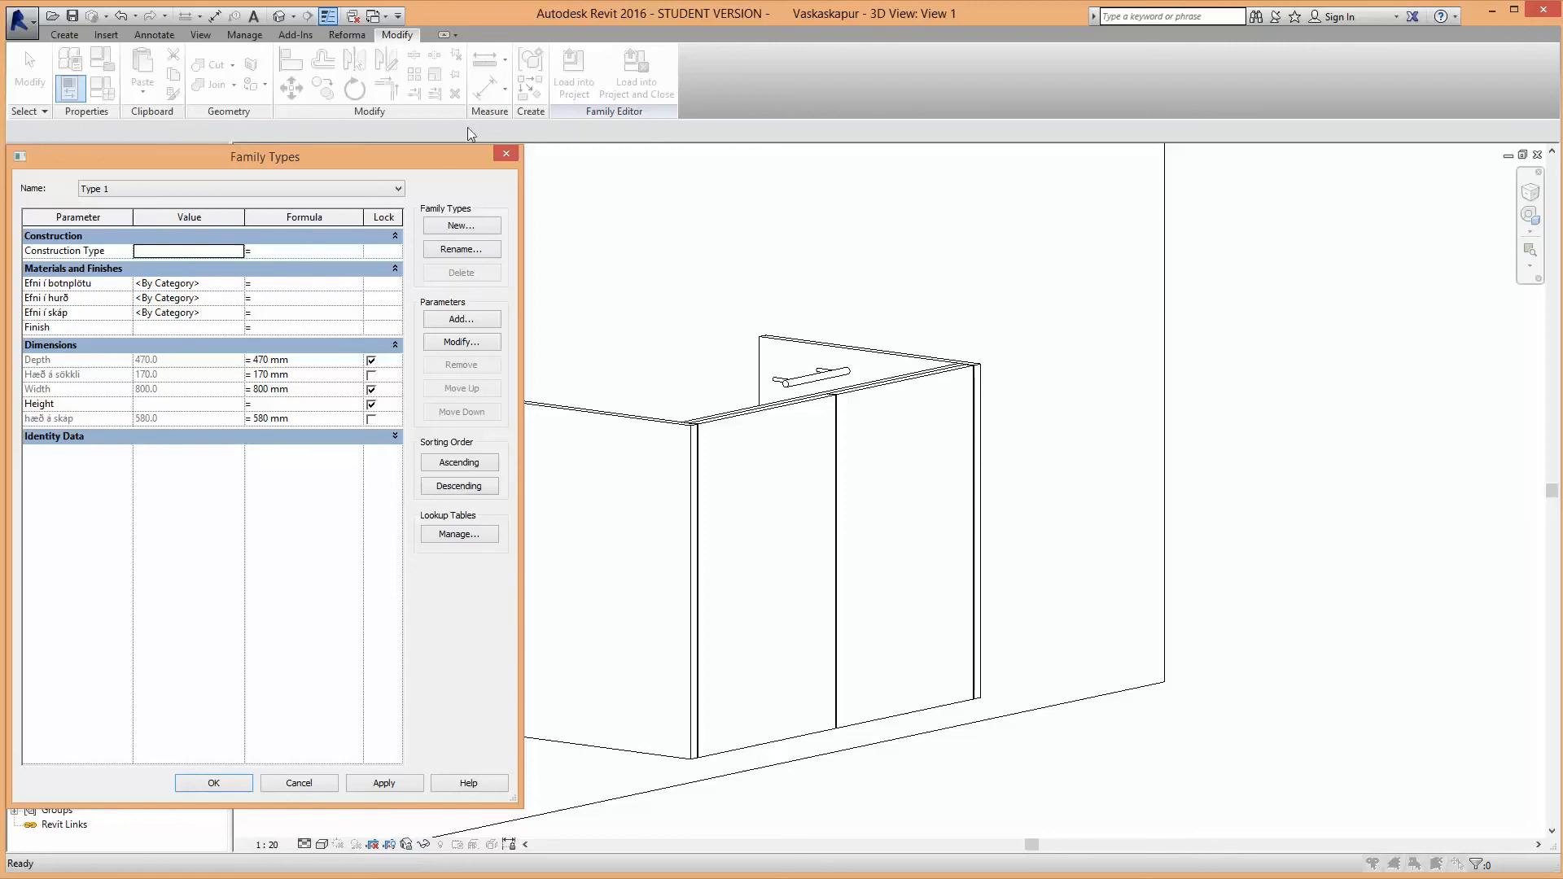
pyautogui.click(505, 154)
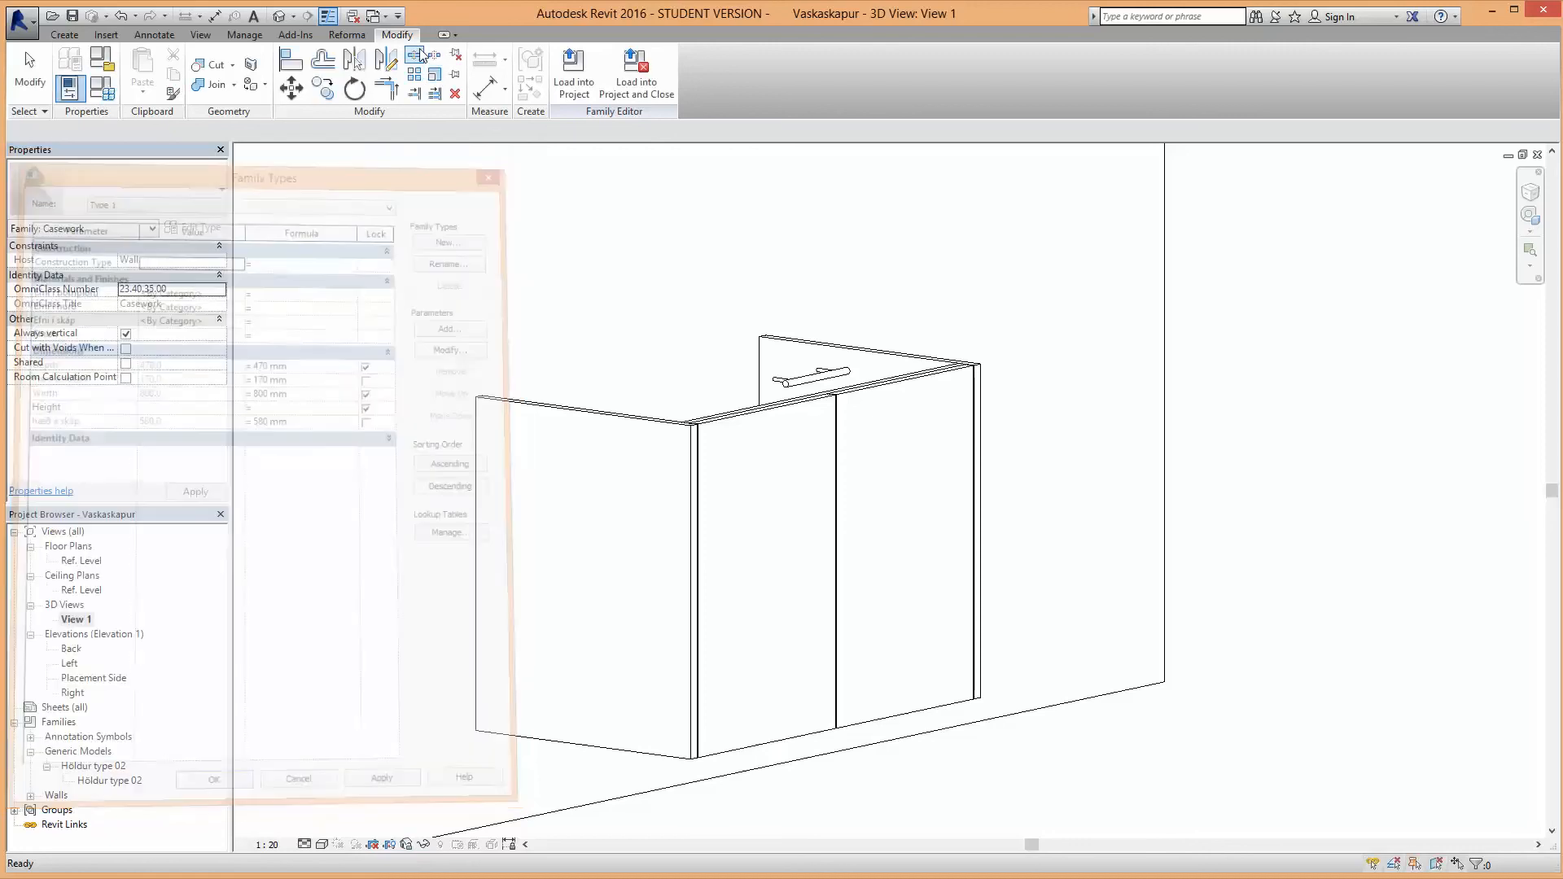
pyautogui.click(101, 91)
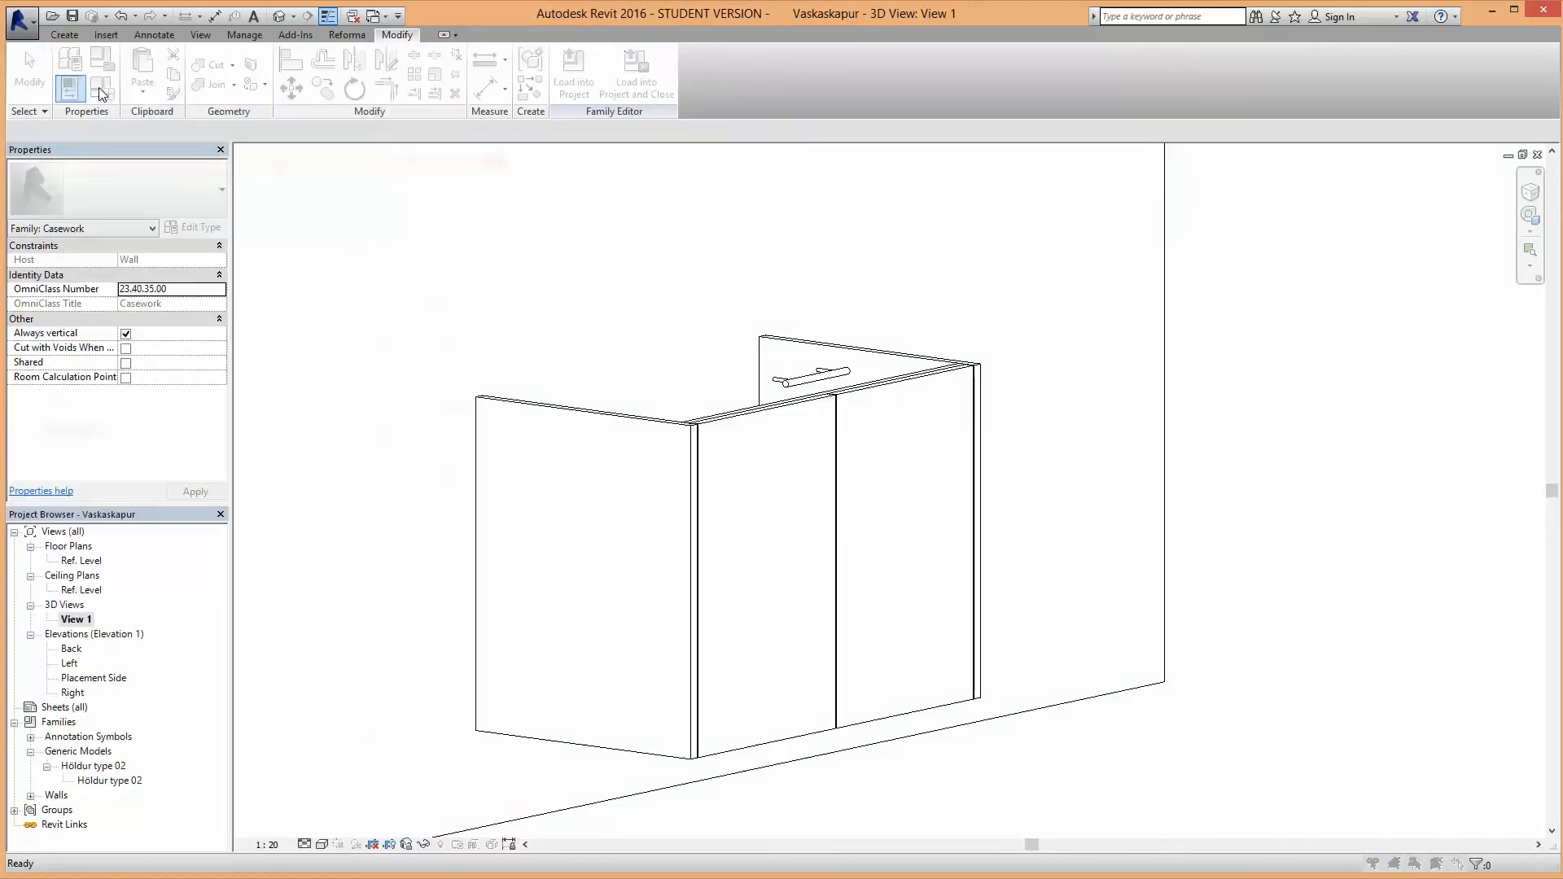
pyautogui.click(212, 189)
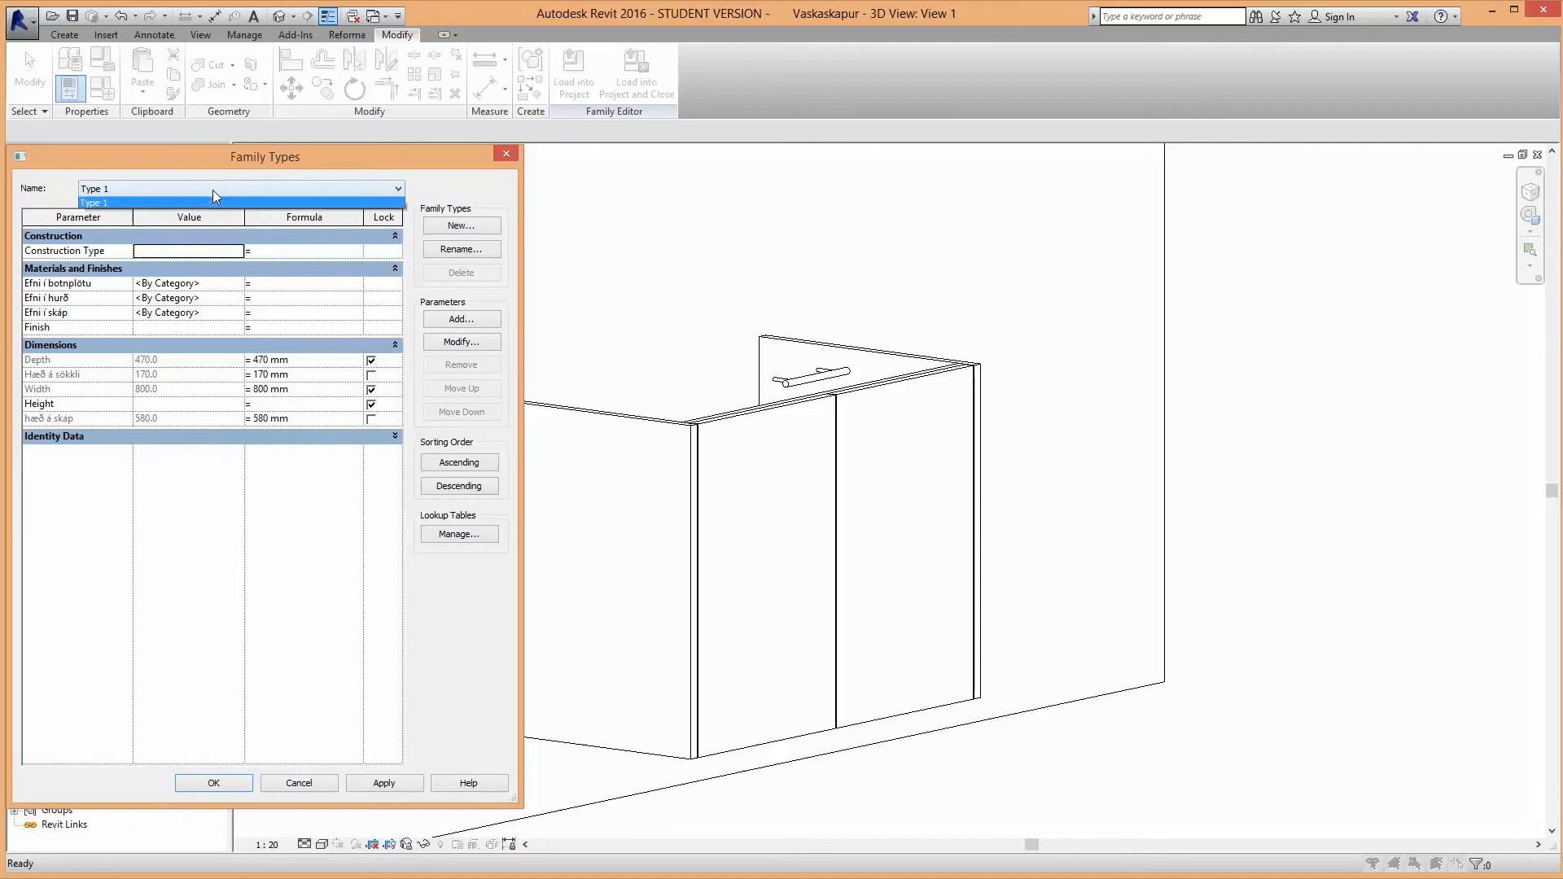
pyautogui.click(213, 189)
pyautogui.click(296, 423)
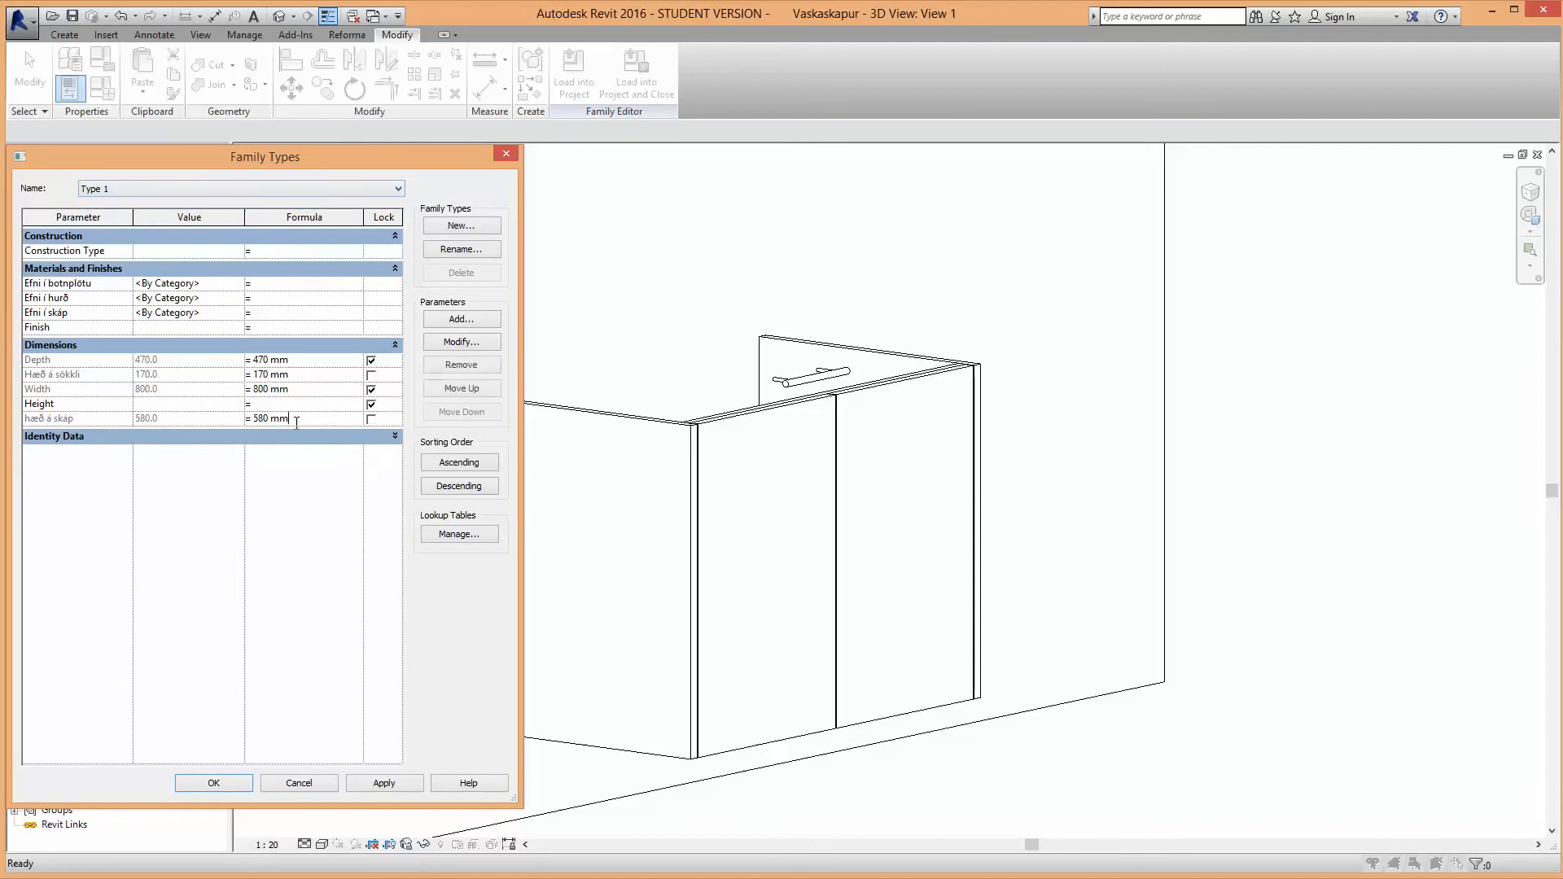
pyautogui.moveTo(296, 422); pyautogui.dragTo(216, 435)
pyautogui.write('860')
pyautogui.click(404, 786)
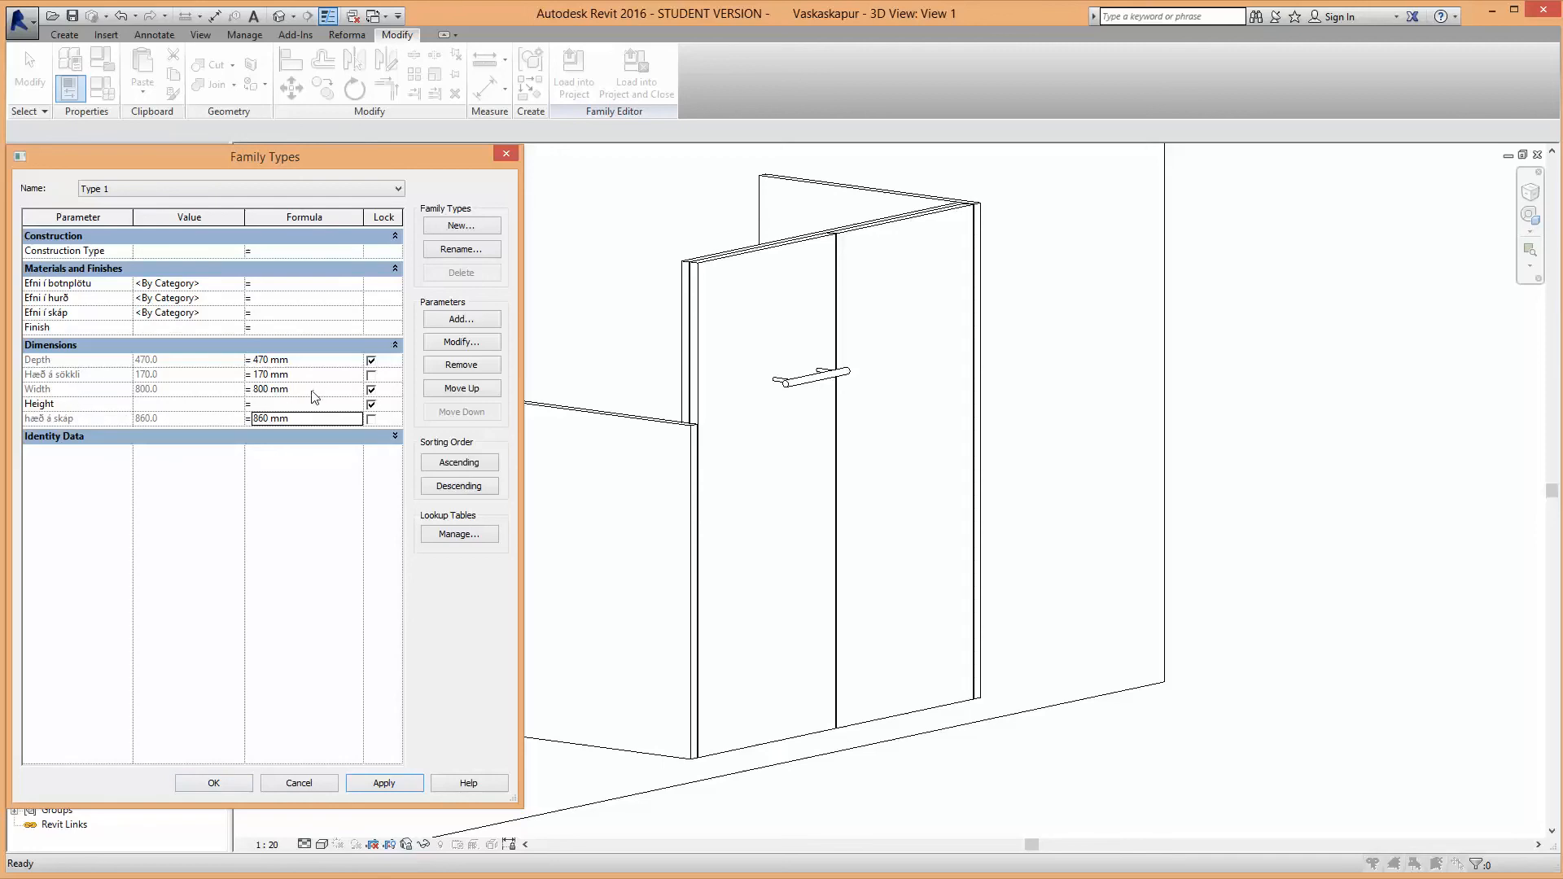
pyautogui.click(234, 785)
# Step: Set the handle type's Hæð höldu frá gólfi to 840 and apply it
pyautogui.scroll(-2, 1144, 535)
pyautogui.keyDown('shift'); pyautogui.moveTo(1146, 535); pyautogui.dragTo(1213, 689, button='middle'); pyautogui.keyUp('shift')
pyautogui.click(918, 434)
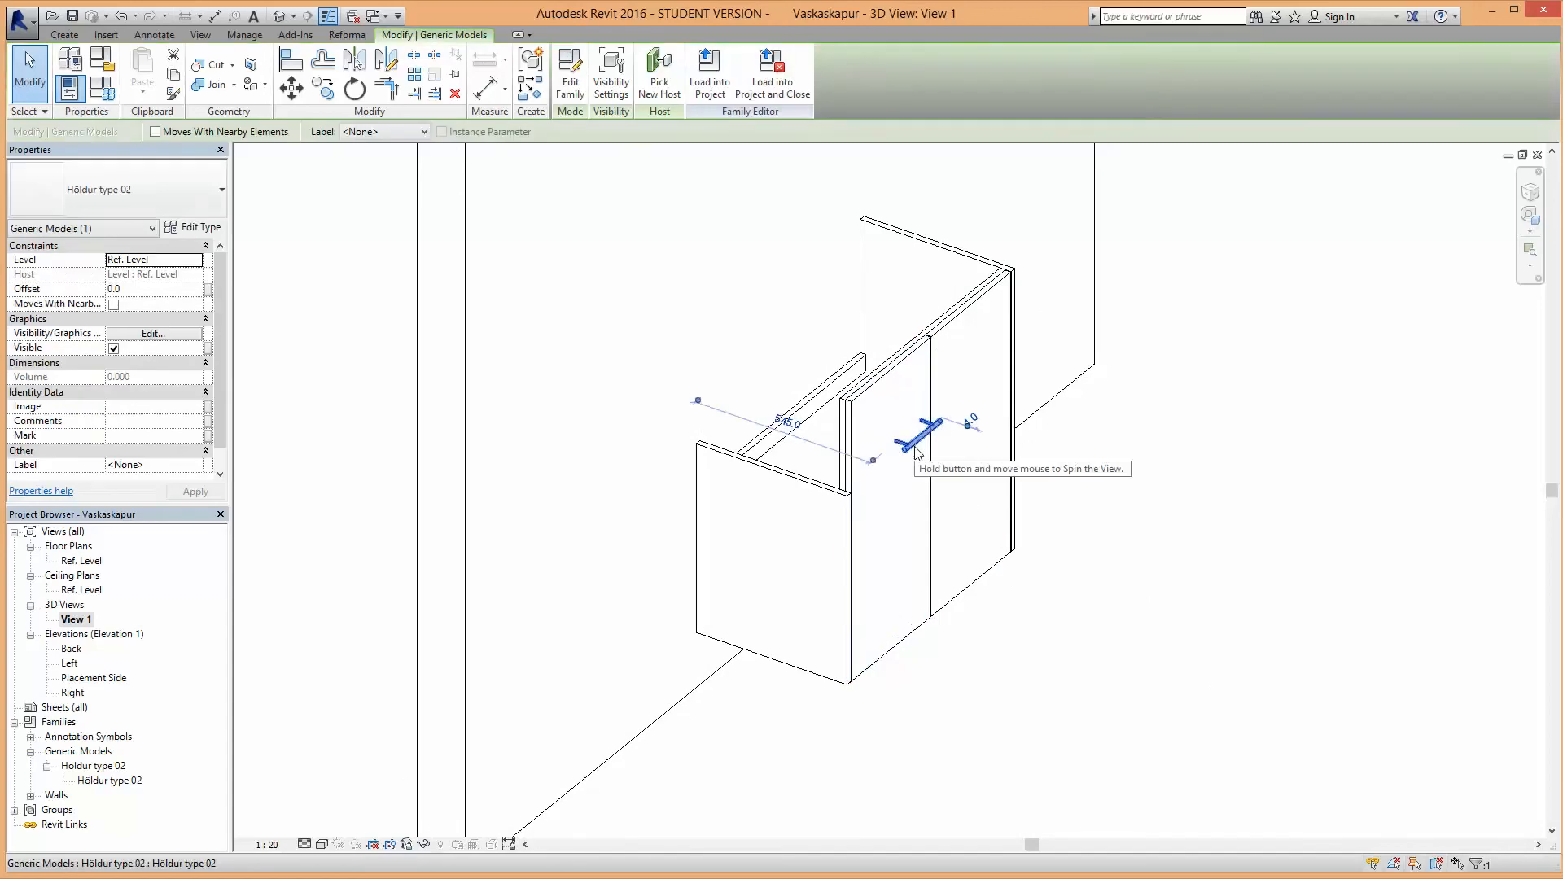
pyautogui.click(200, 230)
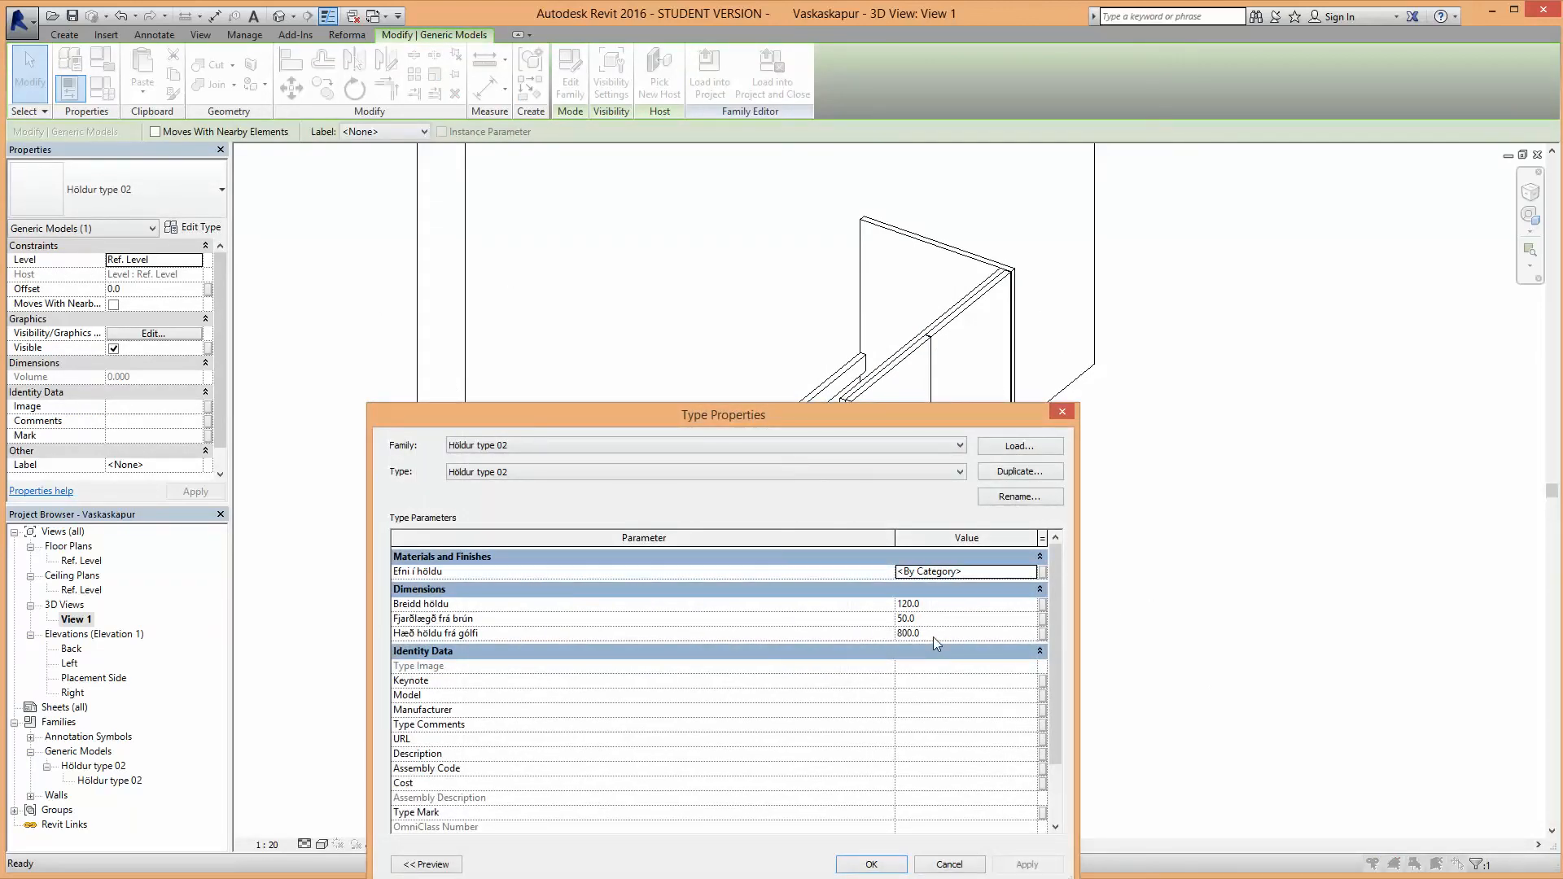
pyautogui.click(933, 637)
pyautogui.write('840')
pyautogui.click(1026, 864)
pyautogui.click(871, 865)
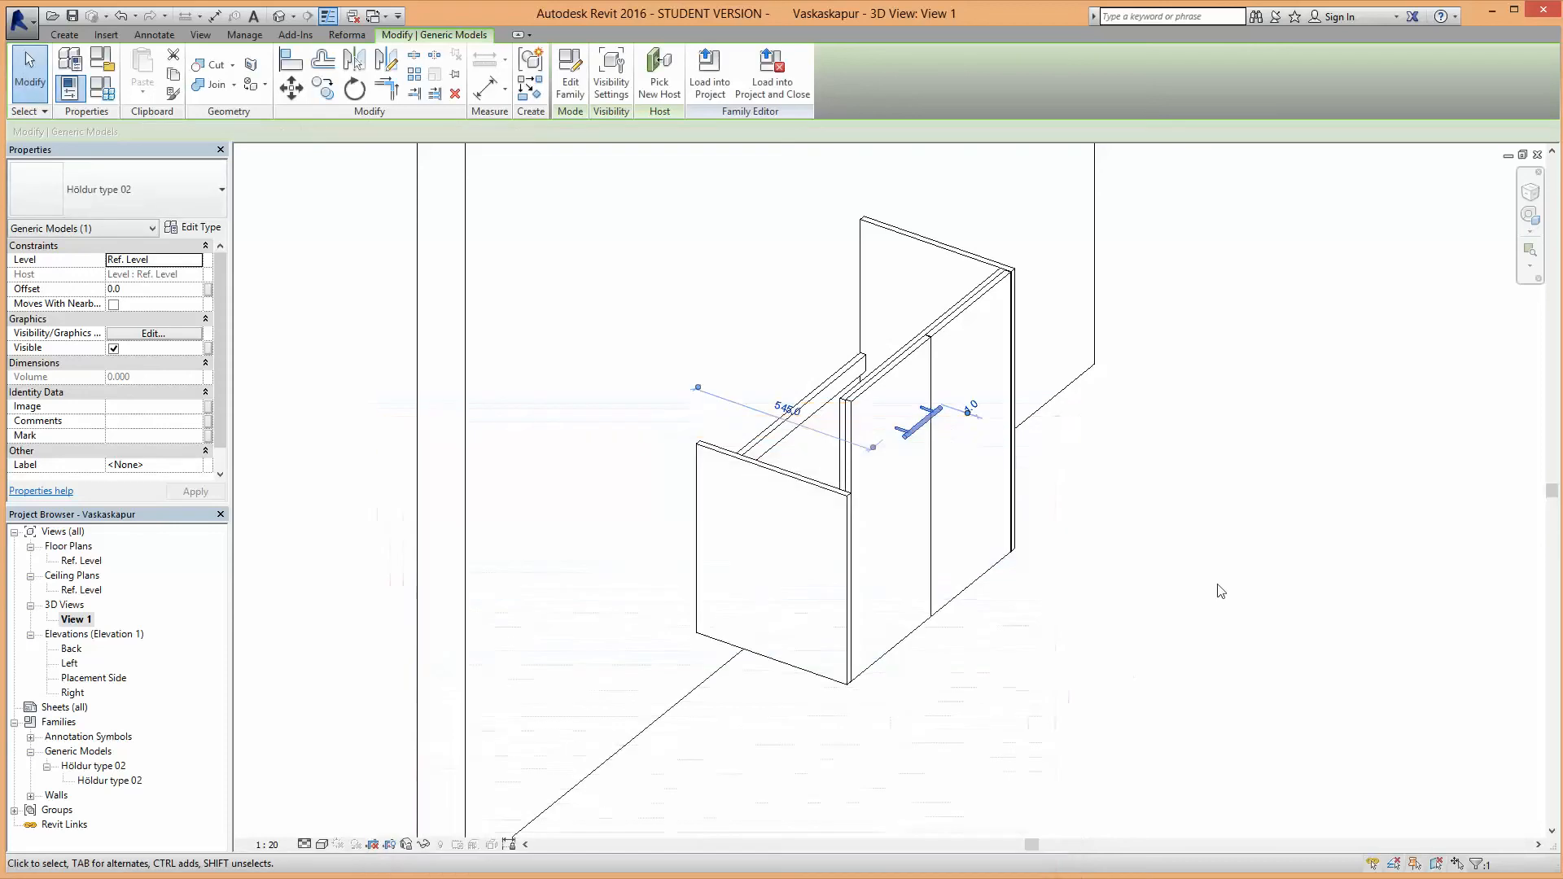
pyautogui.click(1211, 602)
# Step: Stretch the left side panel's top edge to the cabinet's top reference plane in the Placement Side elevation and lock it there
pyautogui.keyDown('shift'); pyautogui.moveTo(1161, 656); pyautogui.dragTo(1091, 534, button='middle'); pyautogui.keyUp('shift')
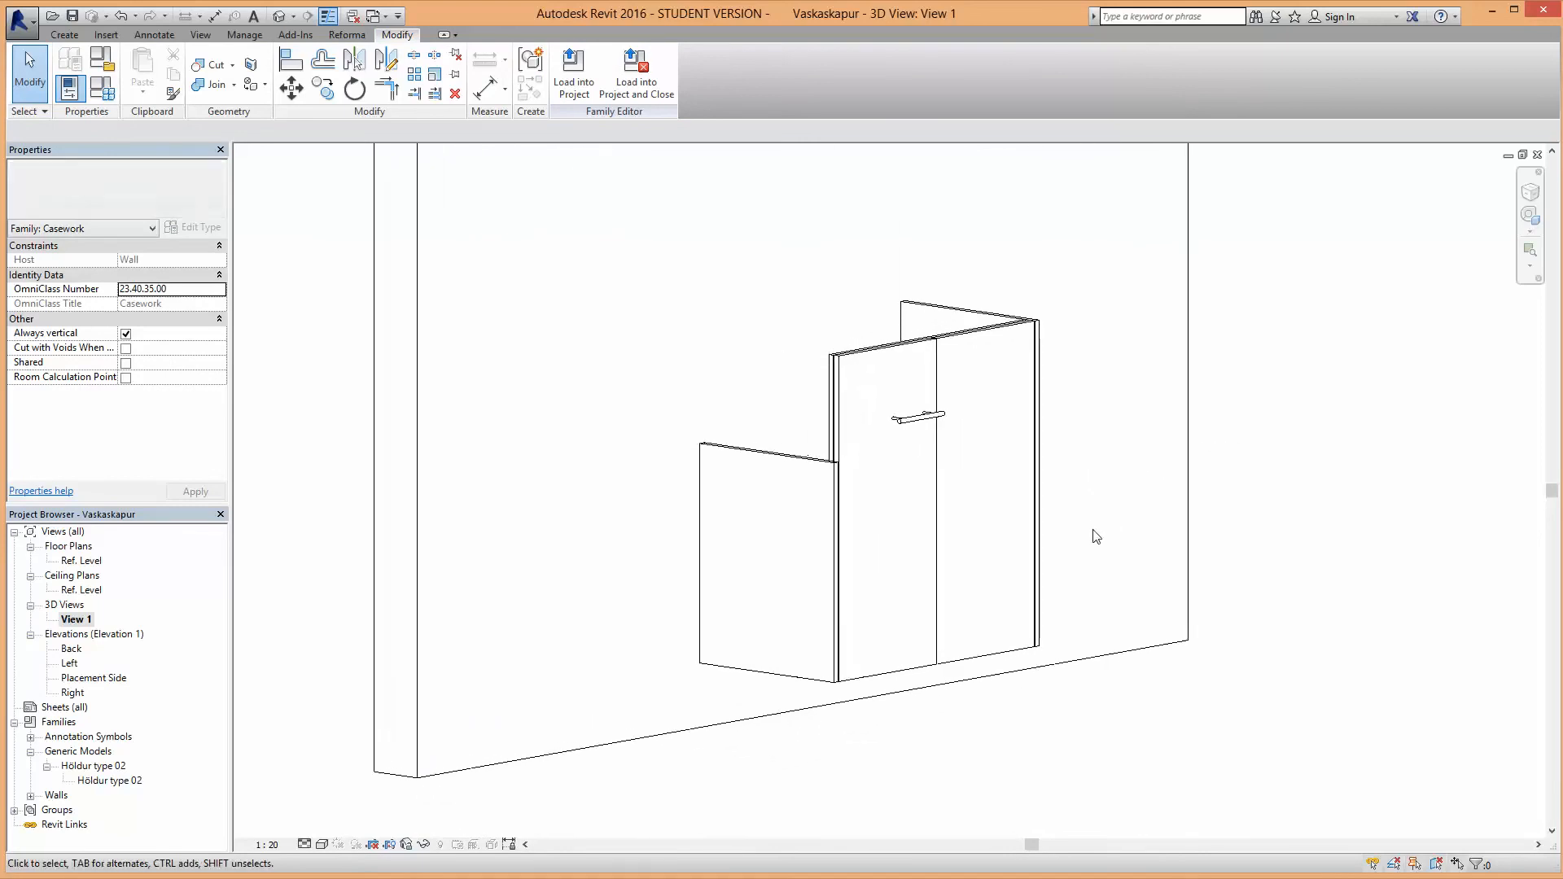
pyautogui.keyDown('shift'); pyautogui.moveTo(947, 763); pyautogui.dragTo(1080, 799, button='middle'); pyautogui.keyUp('shift')
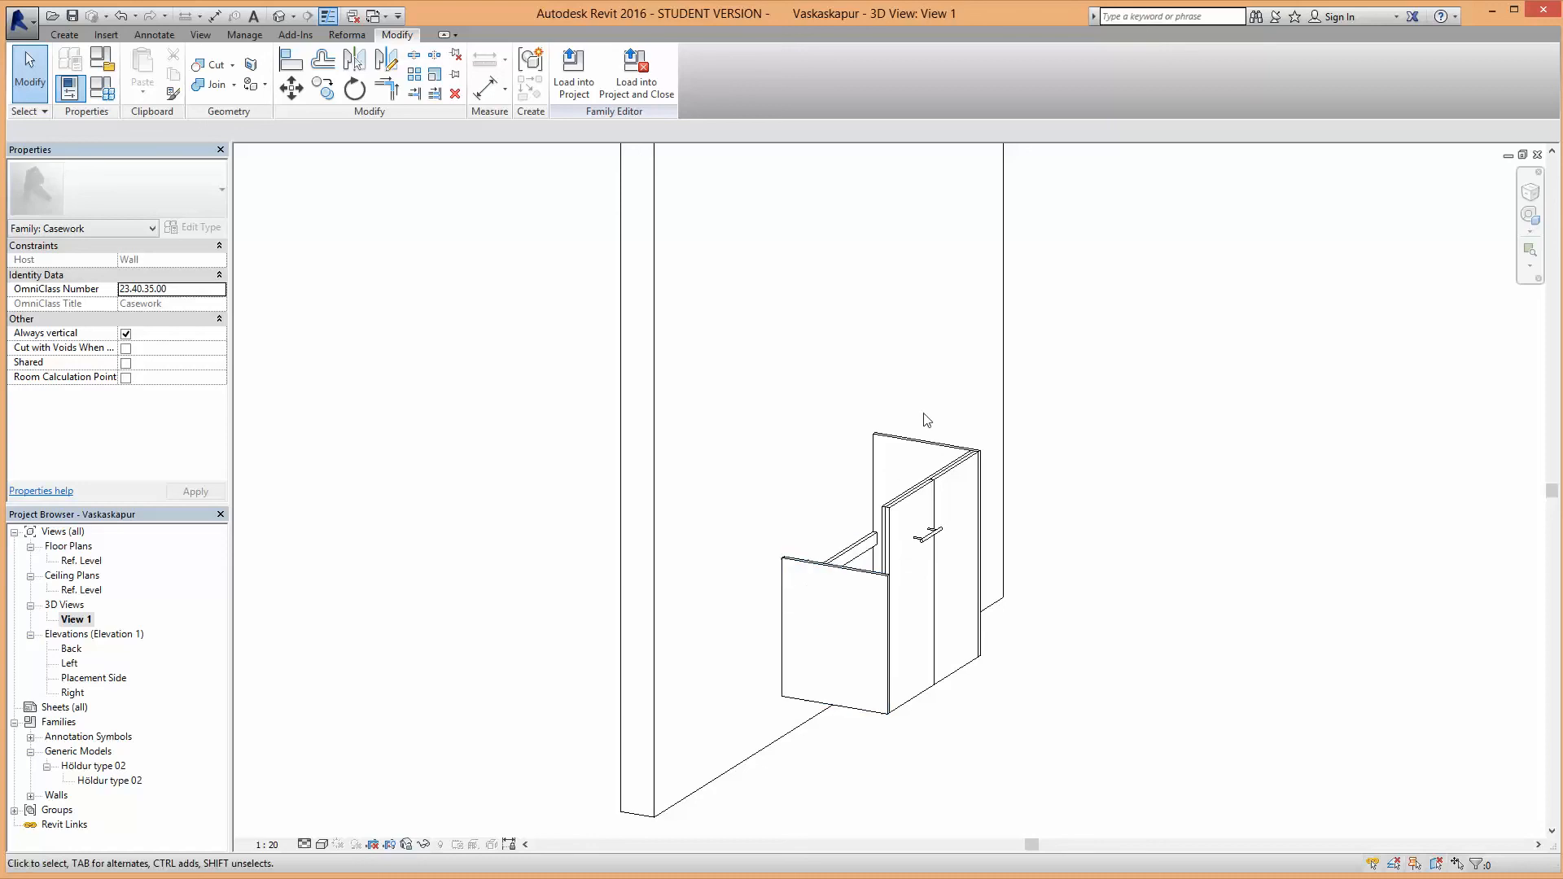
pyautogui.click(843, 572)
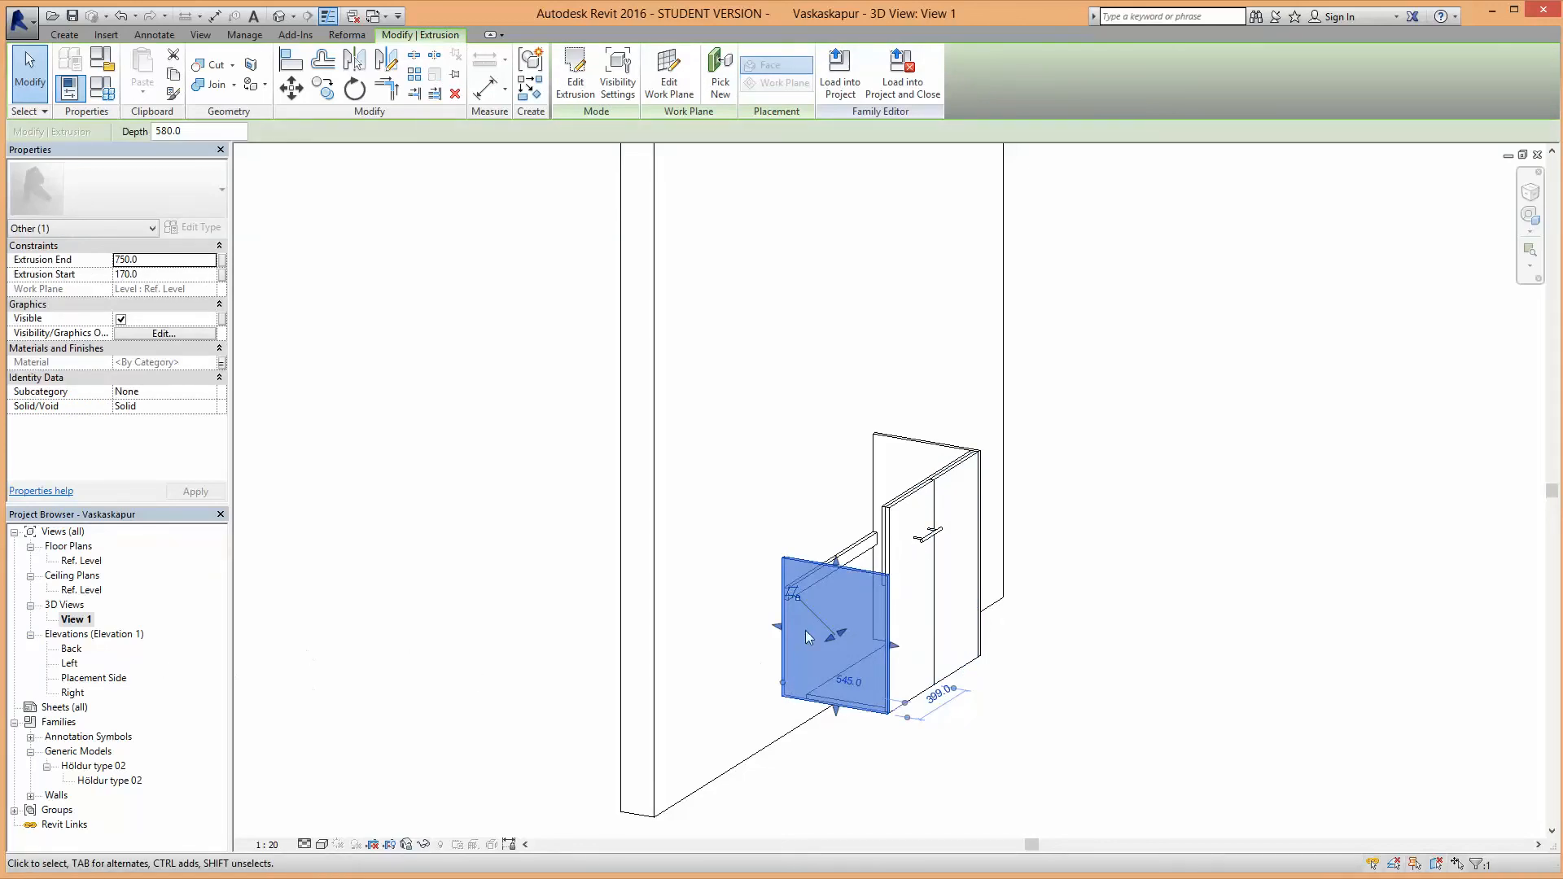
pyautogui.doubleClick(86, 680)
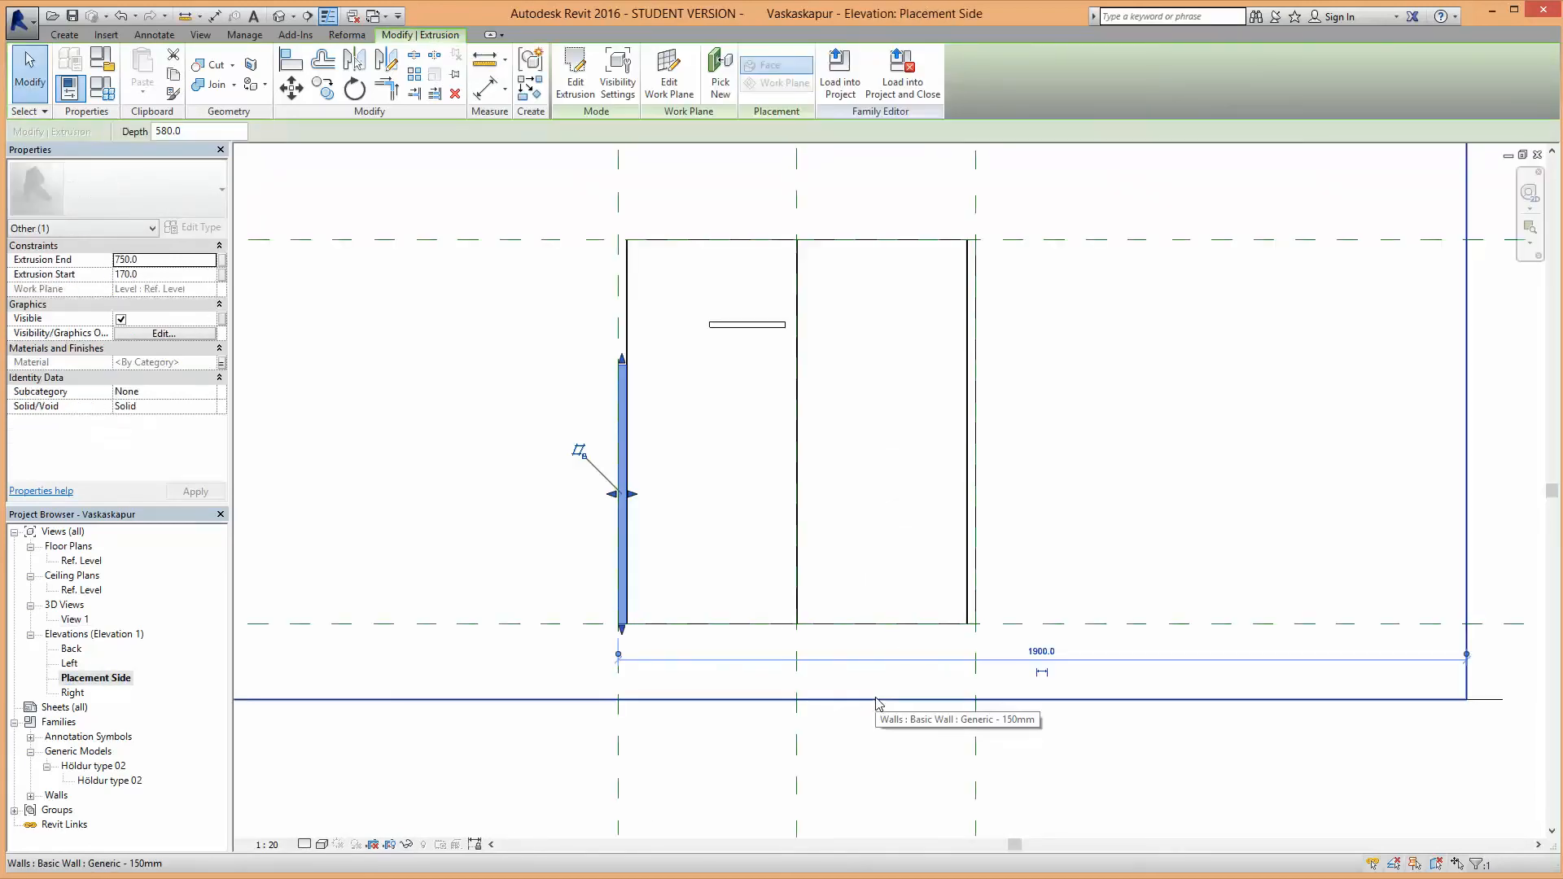
pyautogui.scroll(-3, 505, 455)
pyautogui.moveTo(521, 496); pyautogui.dragTo(572, 598, button='middle')
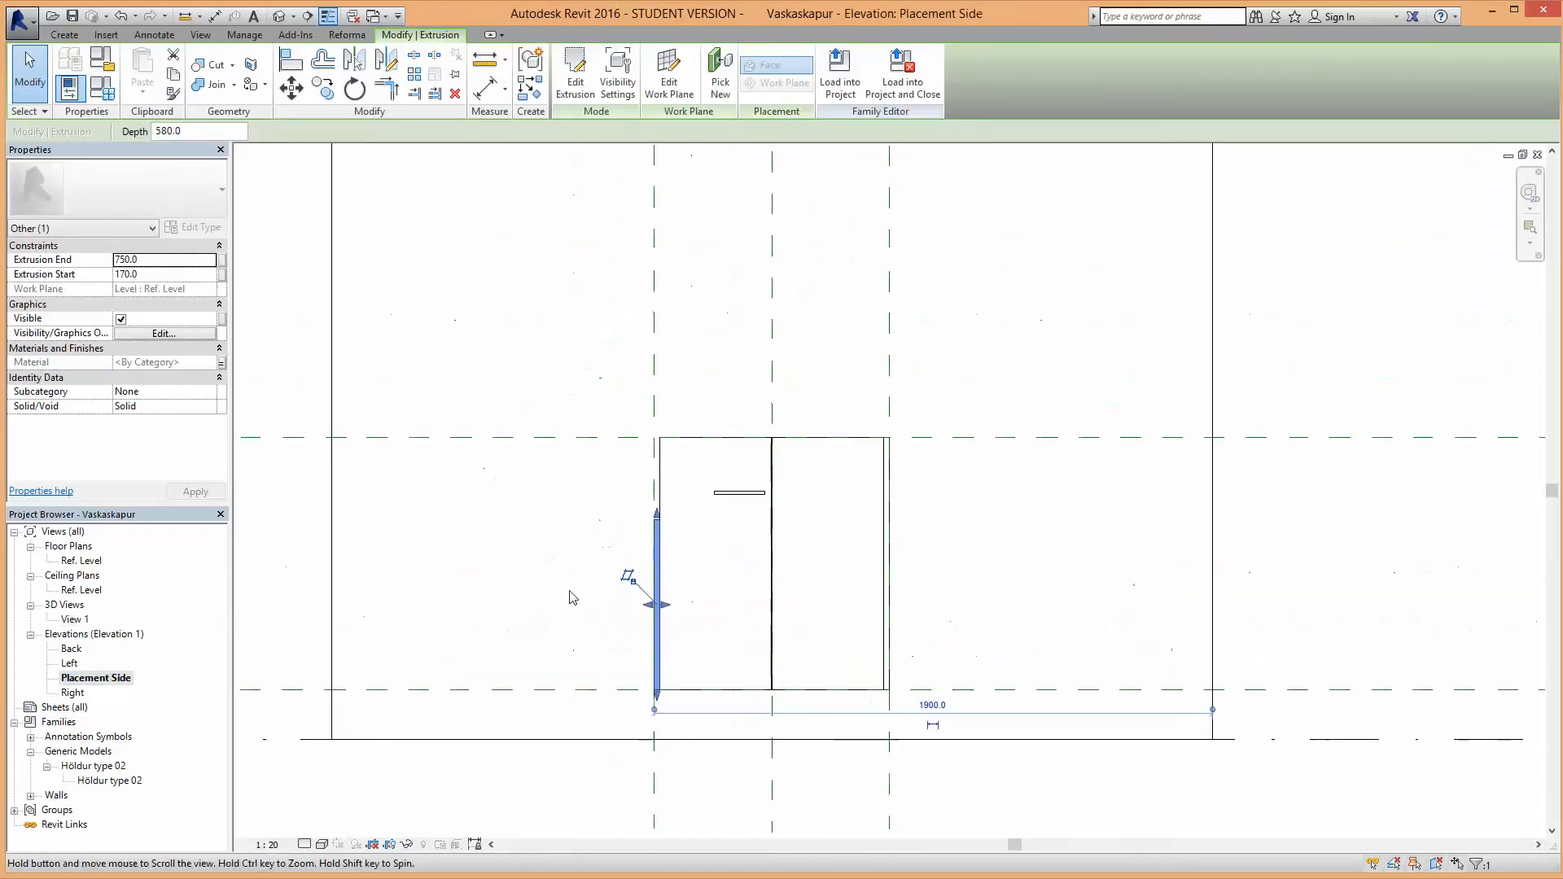
pyautogui.scroll(4, 618, 602)
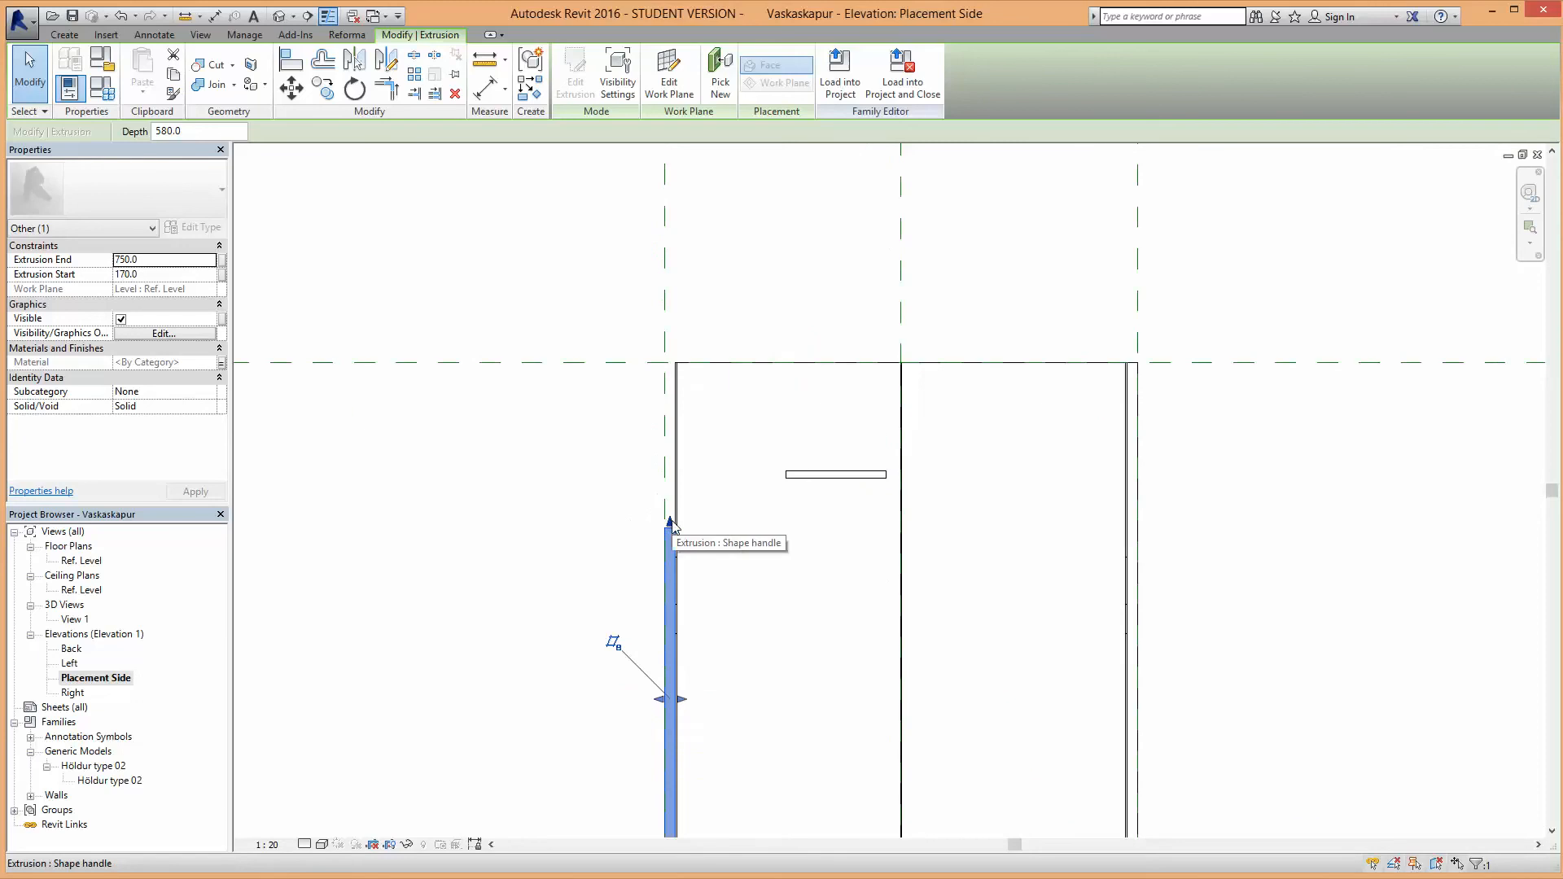
pyautogui.moveTo(672, 528); pyautogui.dragTo(671, 361)
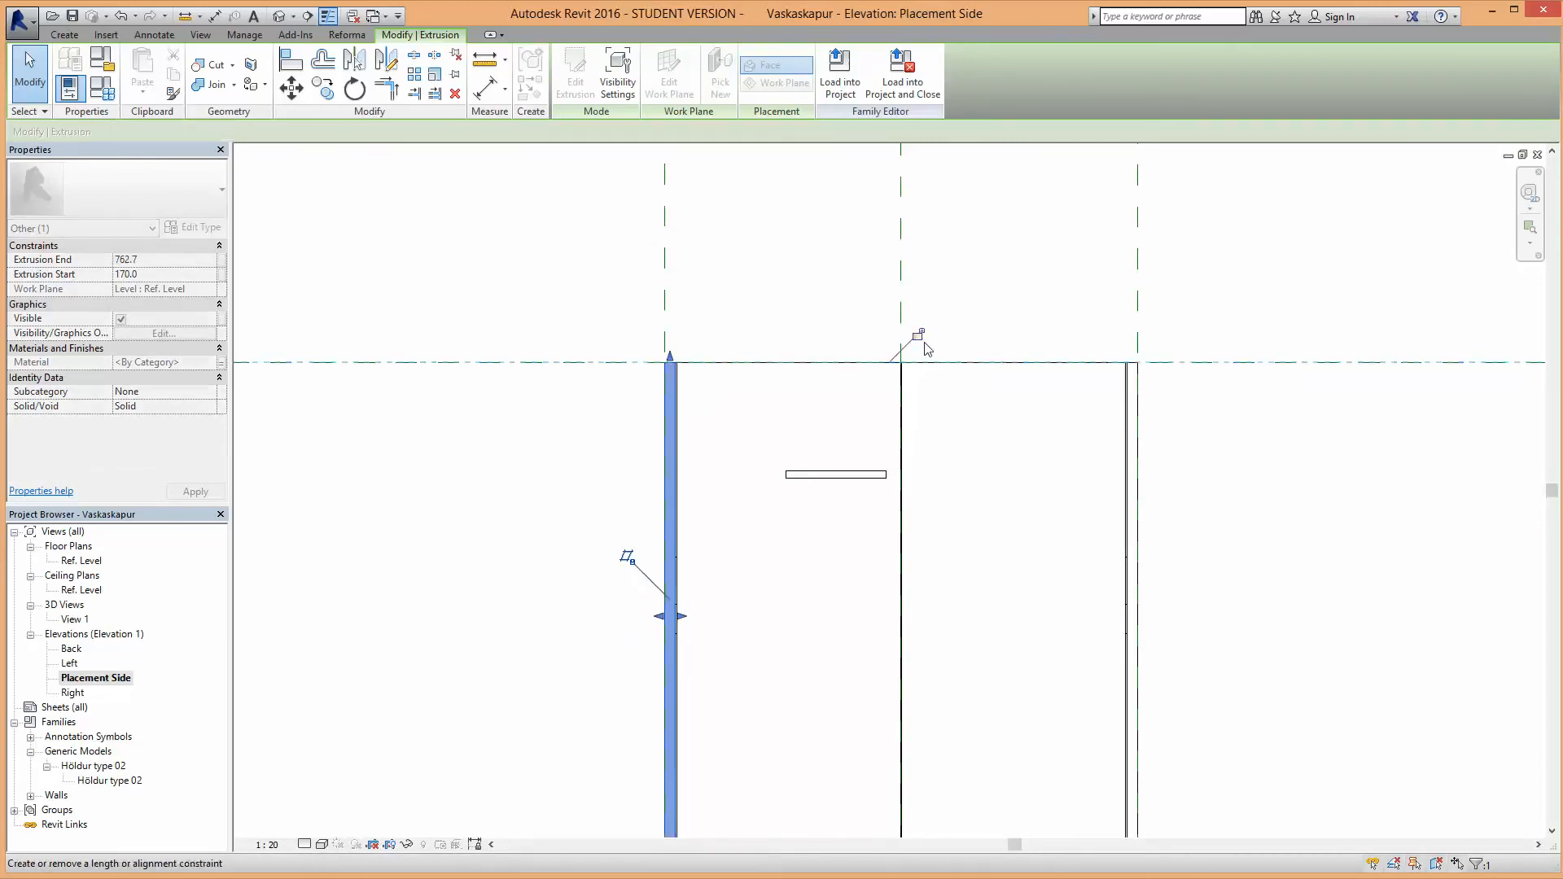
pyautogui.scroll(-3, 1343, 603)
pyautogui.moveTo(1321, 660); pyautogui.dragTo(952, 601, button='middle')
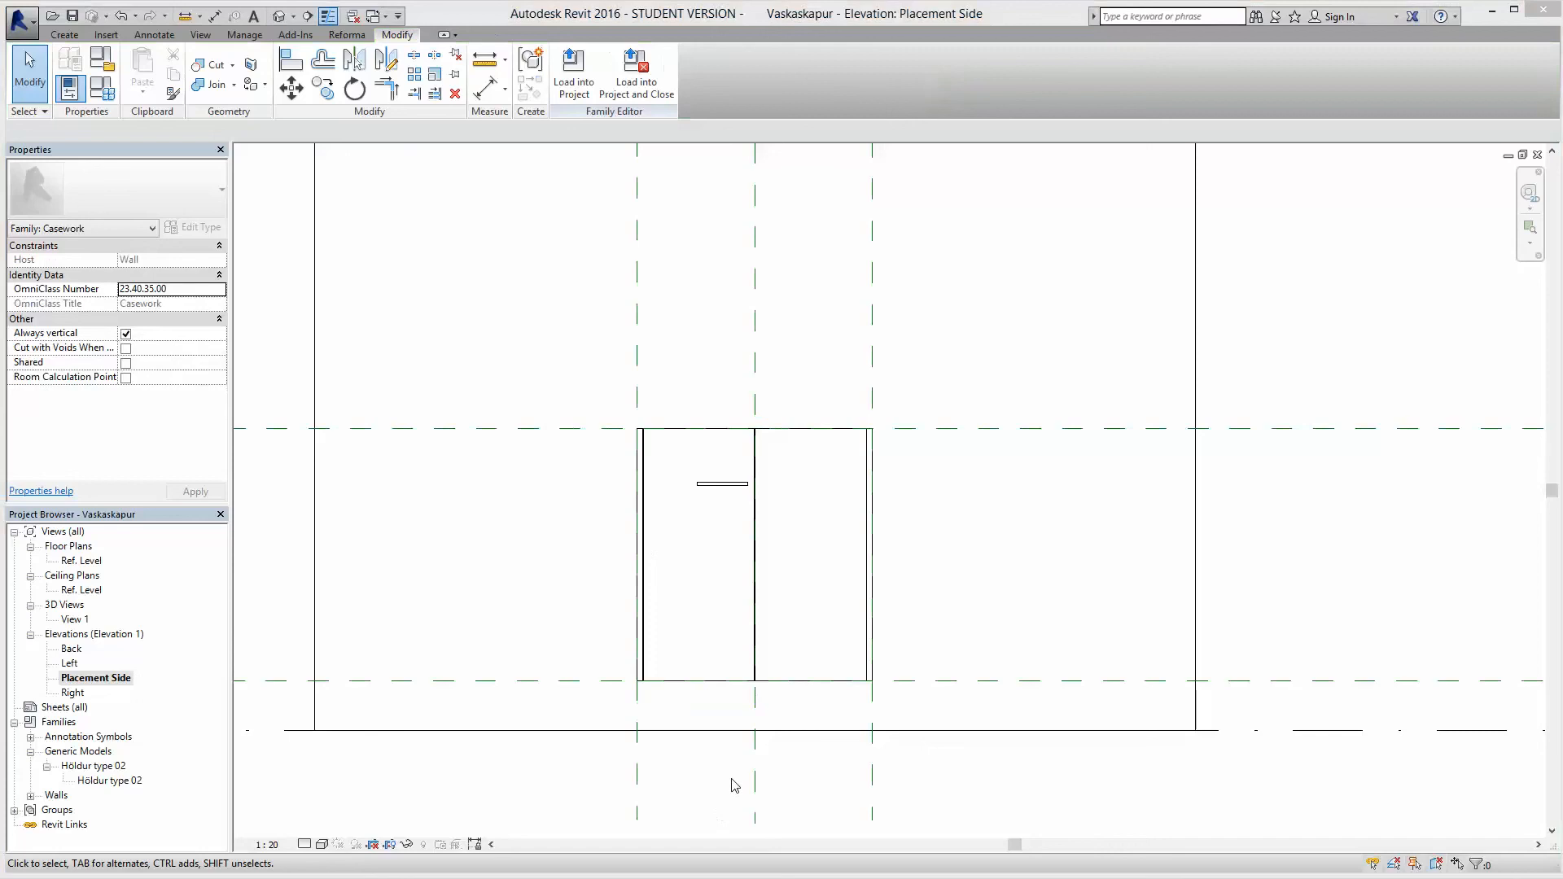
# Step: Set the cabinet family's Hæð á sökkli formula to 100 mm and apply it
pyautogui.click(101, 88)
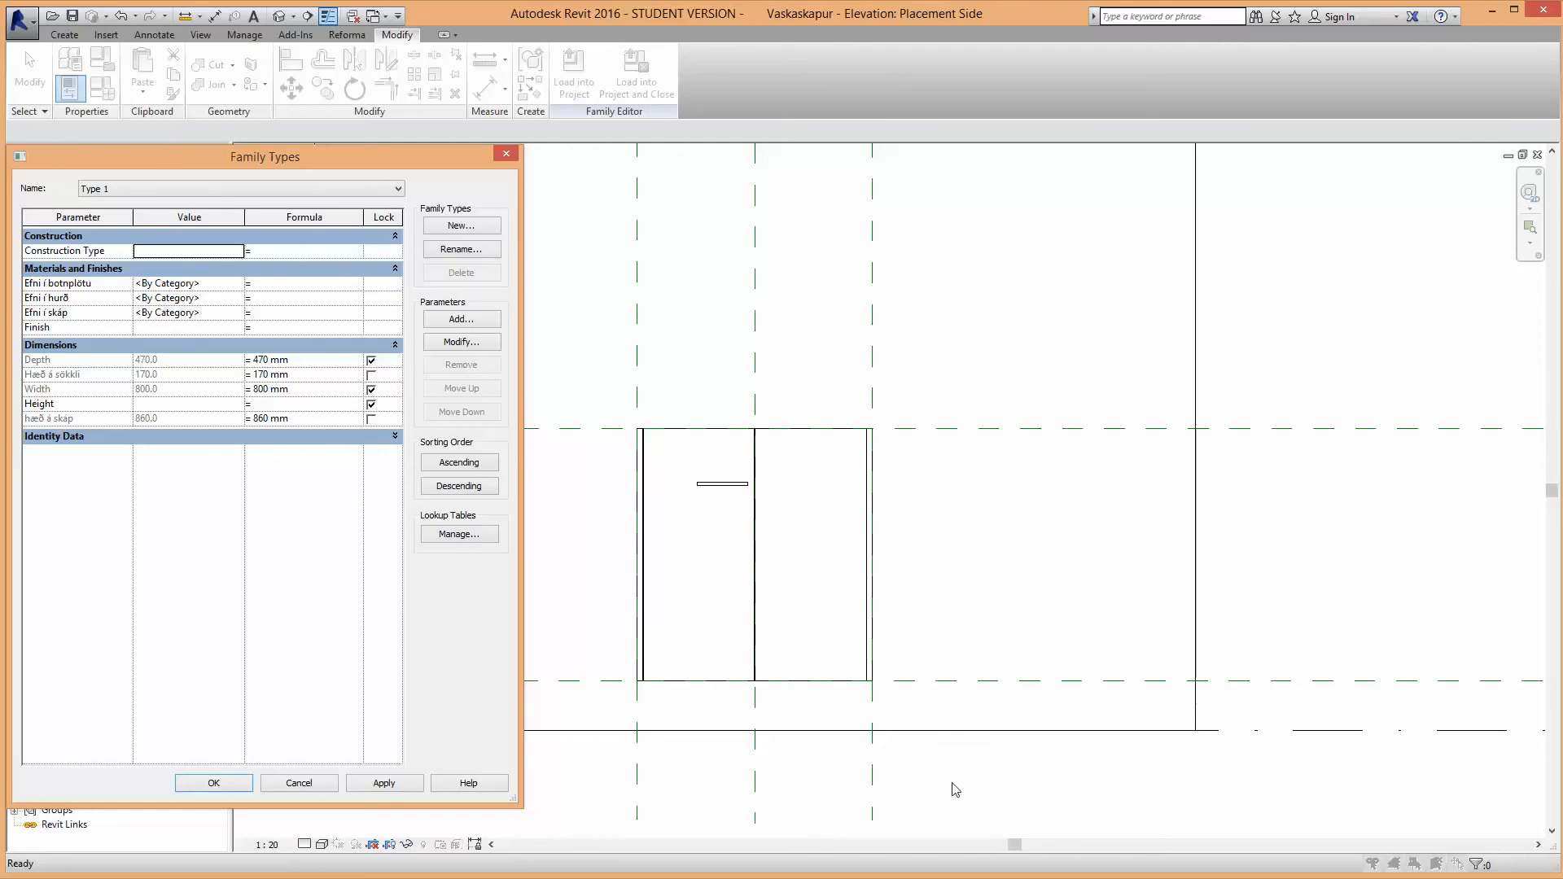
pyautogui.click(319, 376)
pyautogui.write('10')
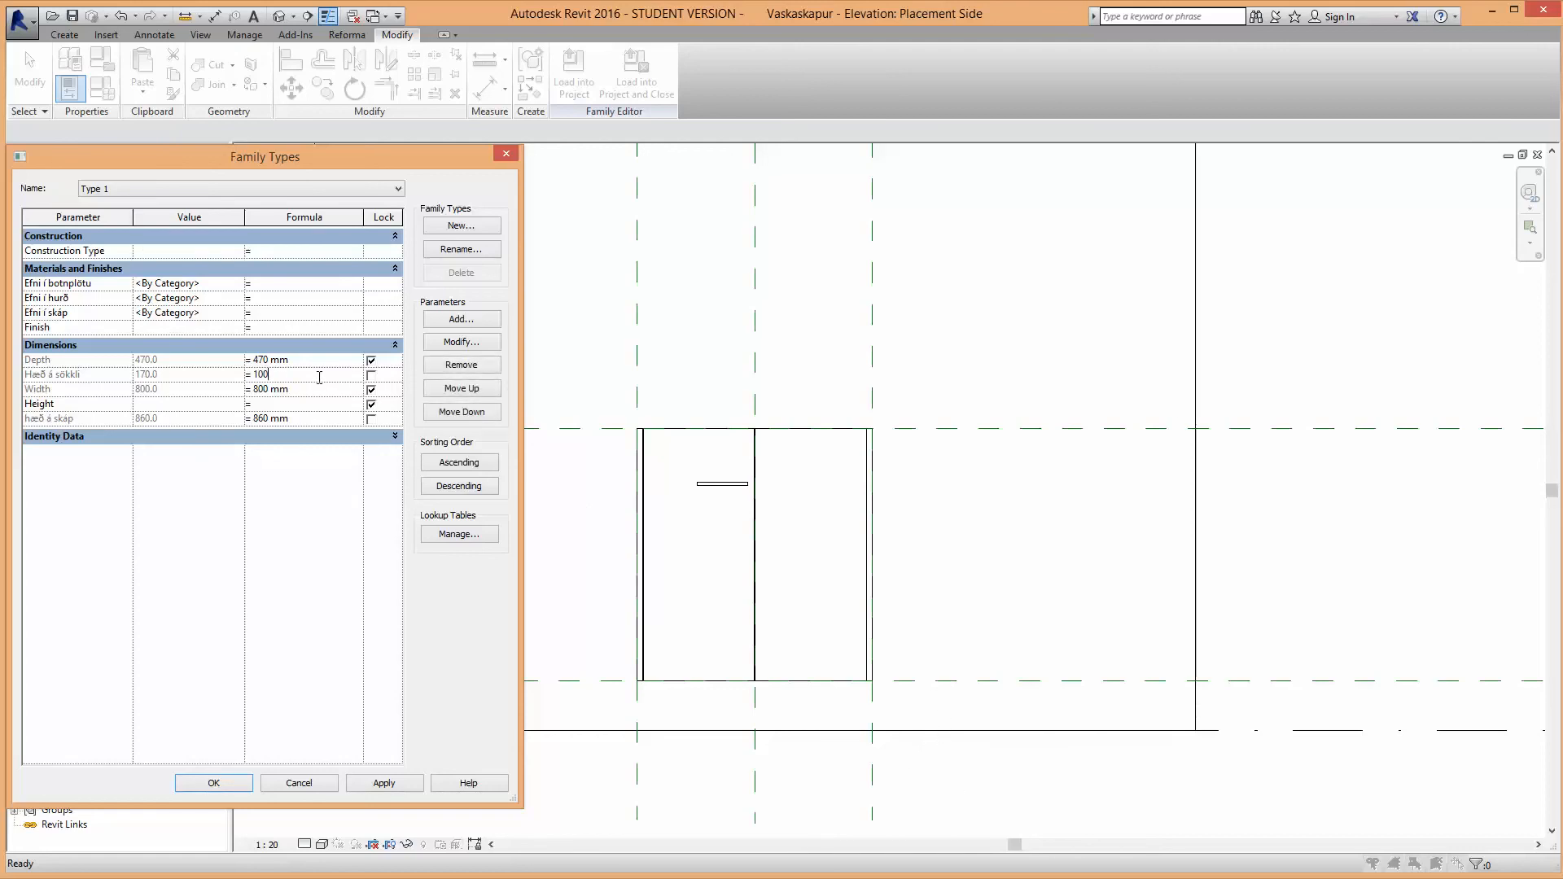
pyautogui.write('0')
pyautogui.click(383, 781)
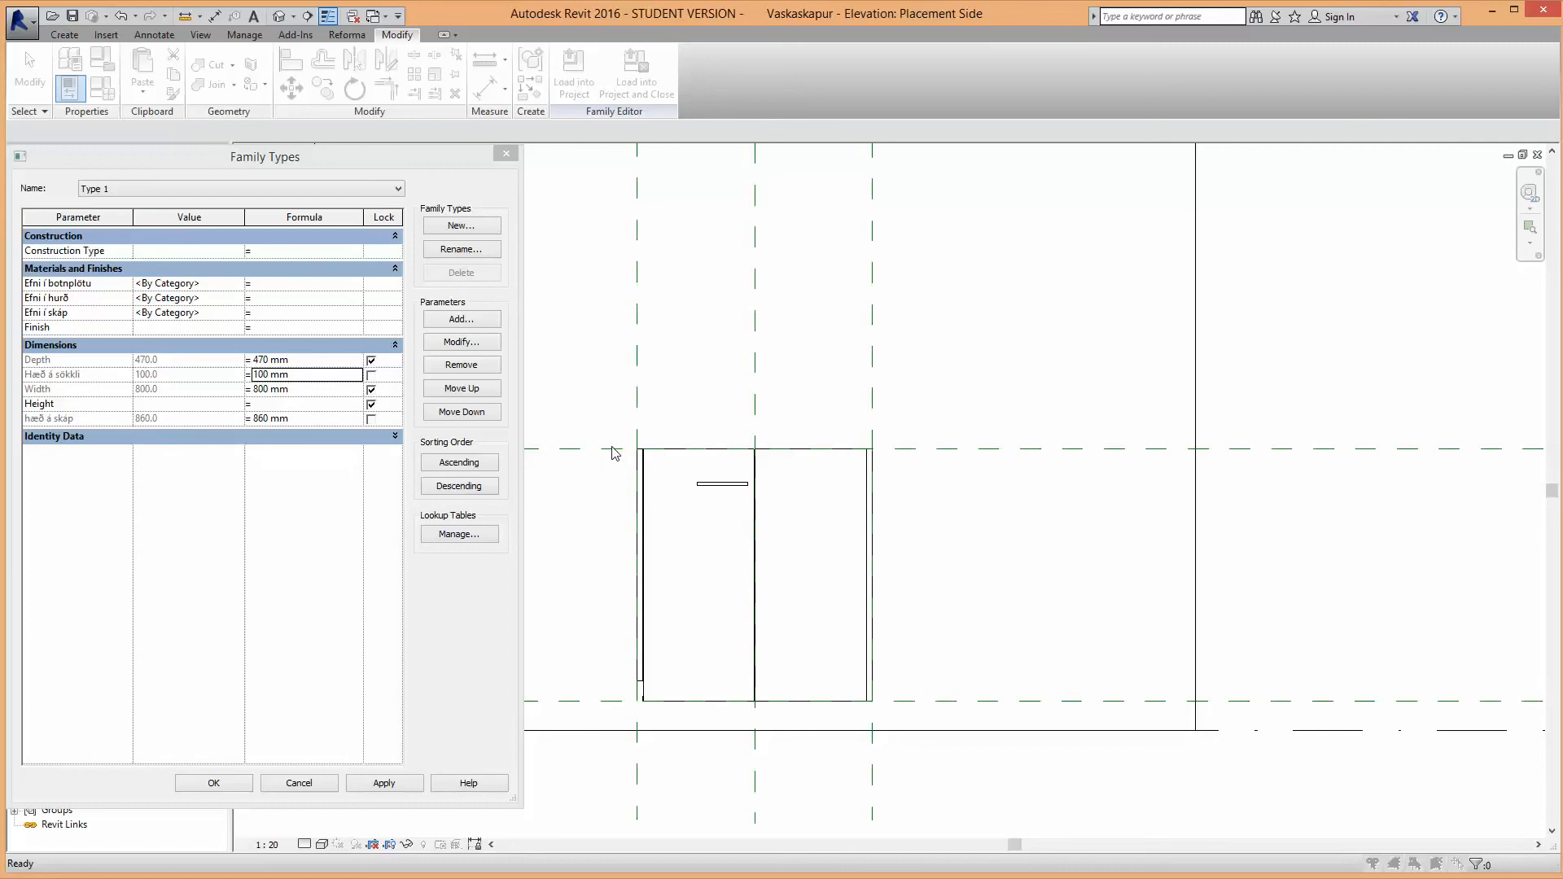
# Step: Set the cabinet's hæð á skáp formula to 760 mm, apply it and accept the family types
pyautogui.click(257, 419)
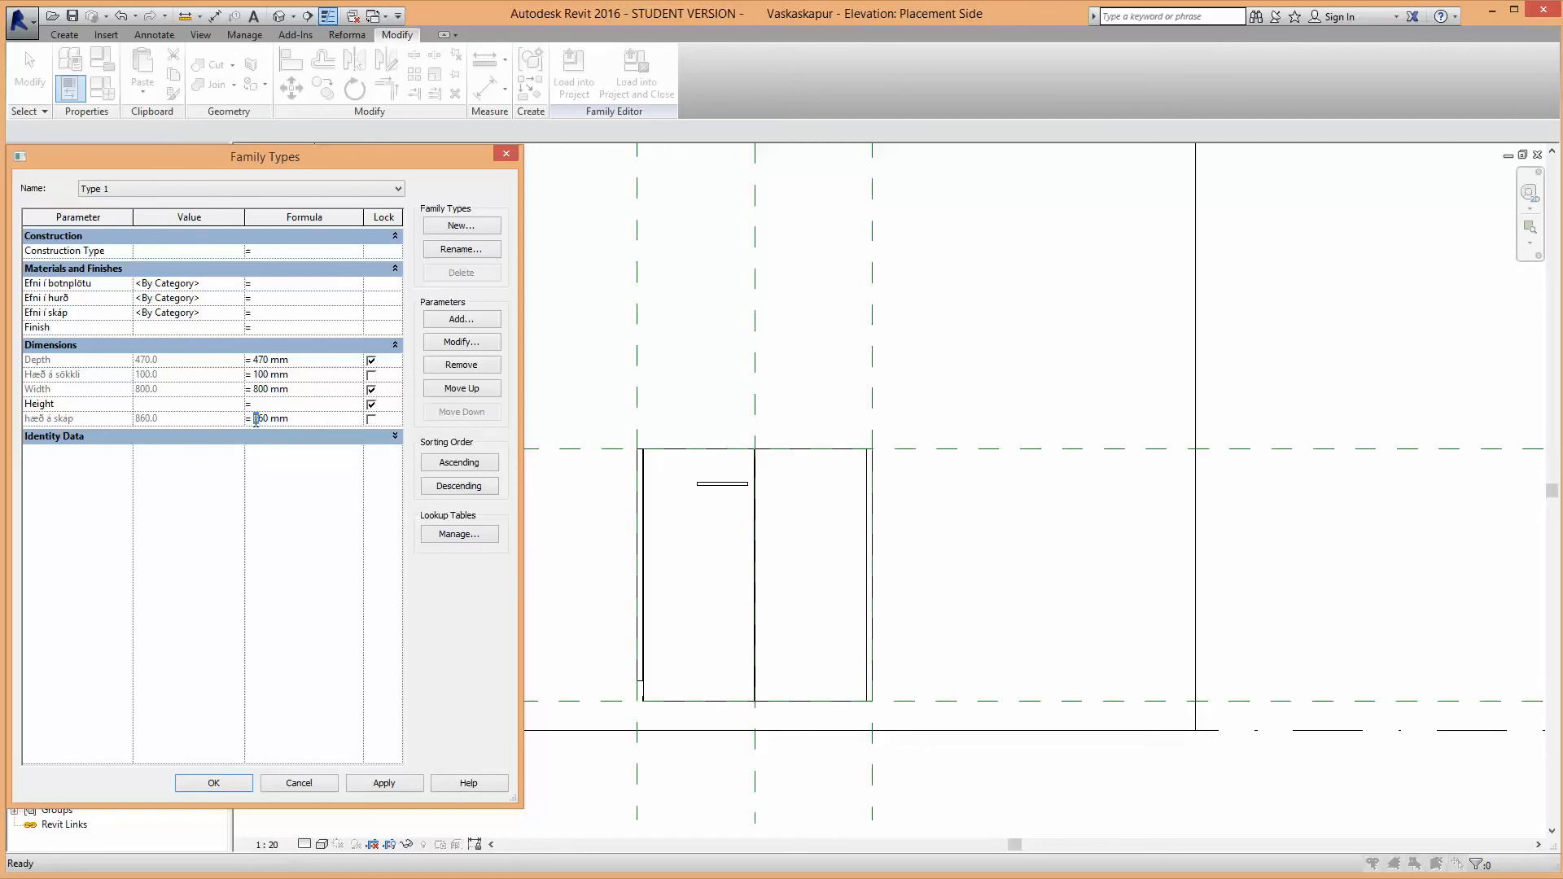
pyautogui.write('7')
pyautogui.press('Tab')
pyautogui.click(407, 783)
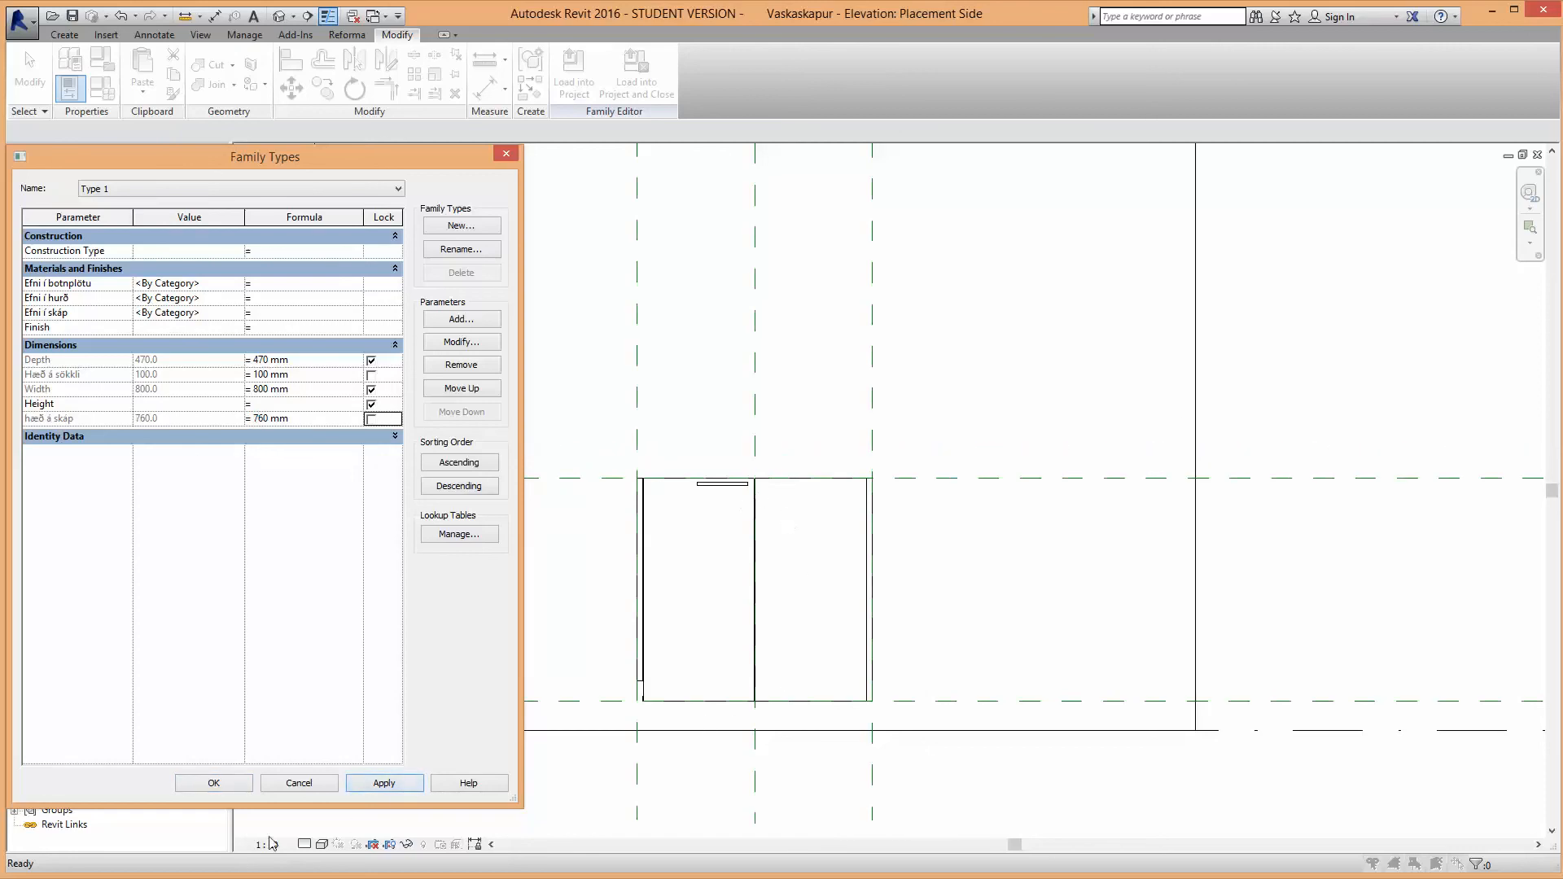
pyautogui.click(231, 787)
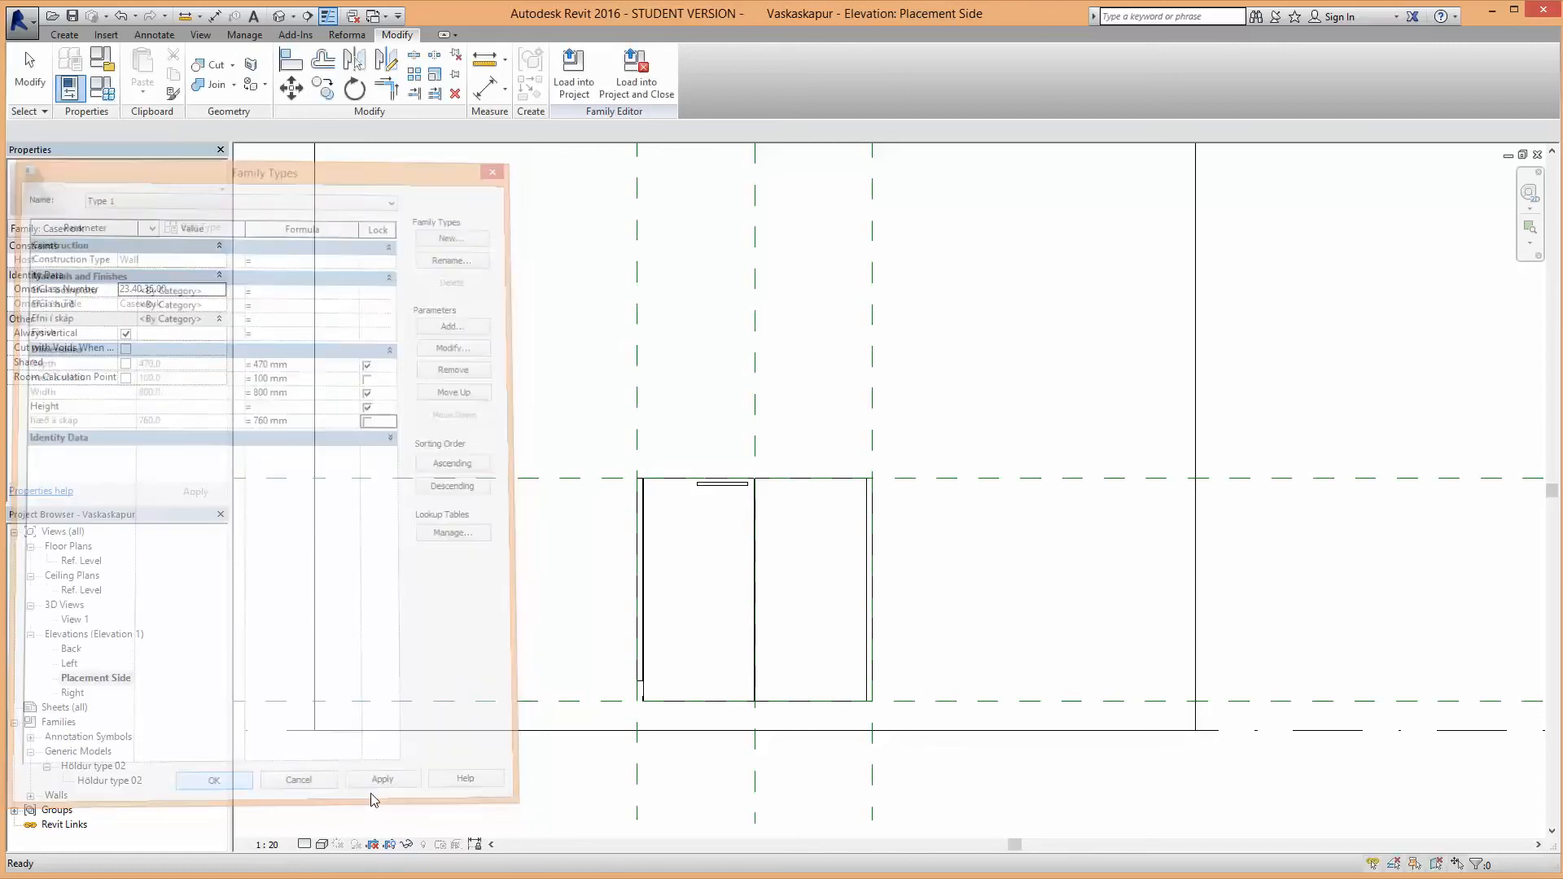
# Step: Measure the height from the floor line to the cabinet's top reference plane
pyautogui.click(484, 57)
pyautogui.click(577, 728)
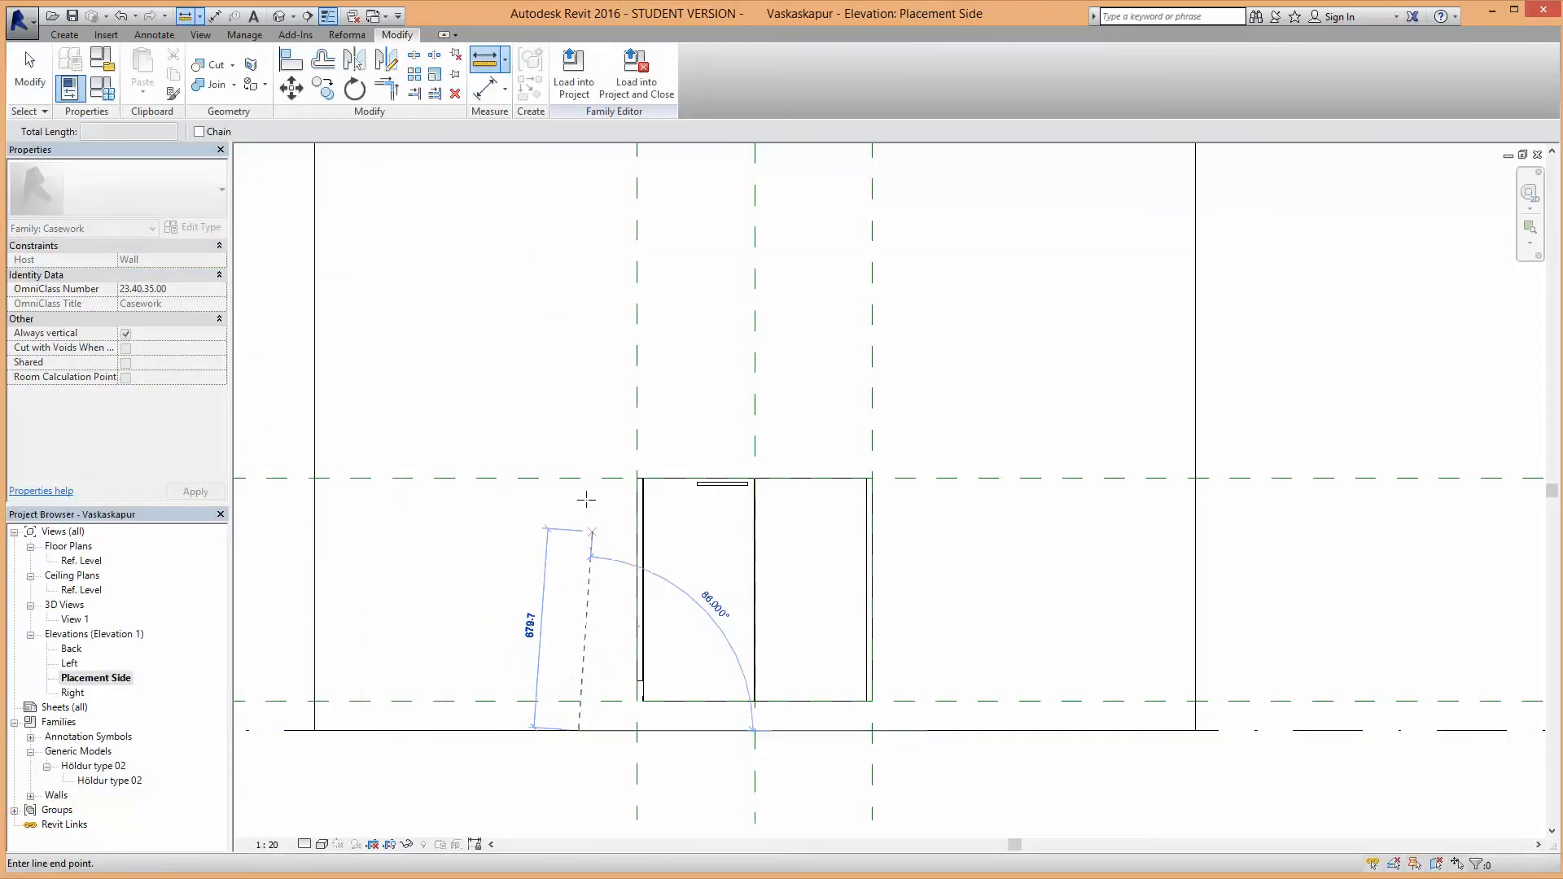
pyautogui.click(576, 480)
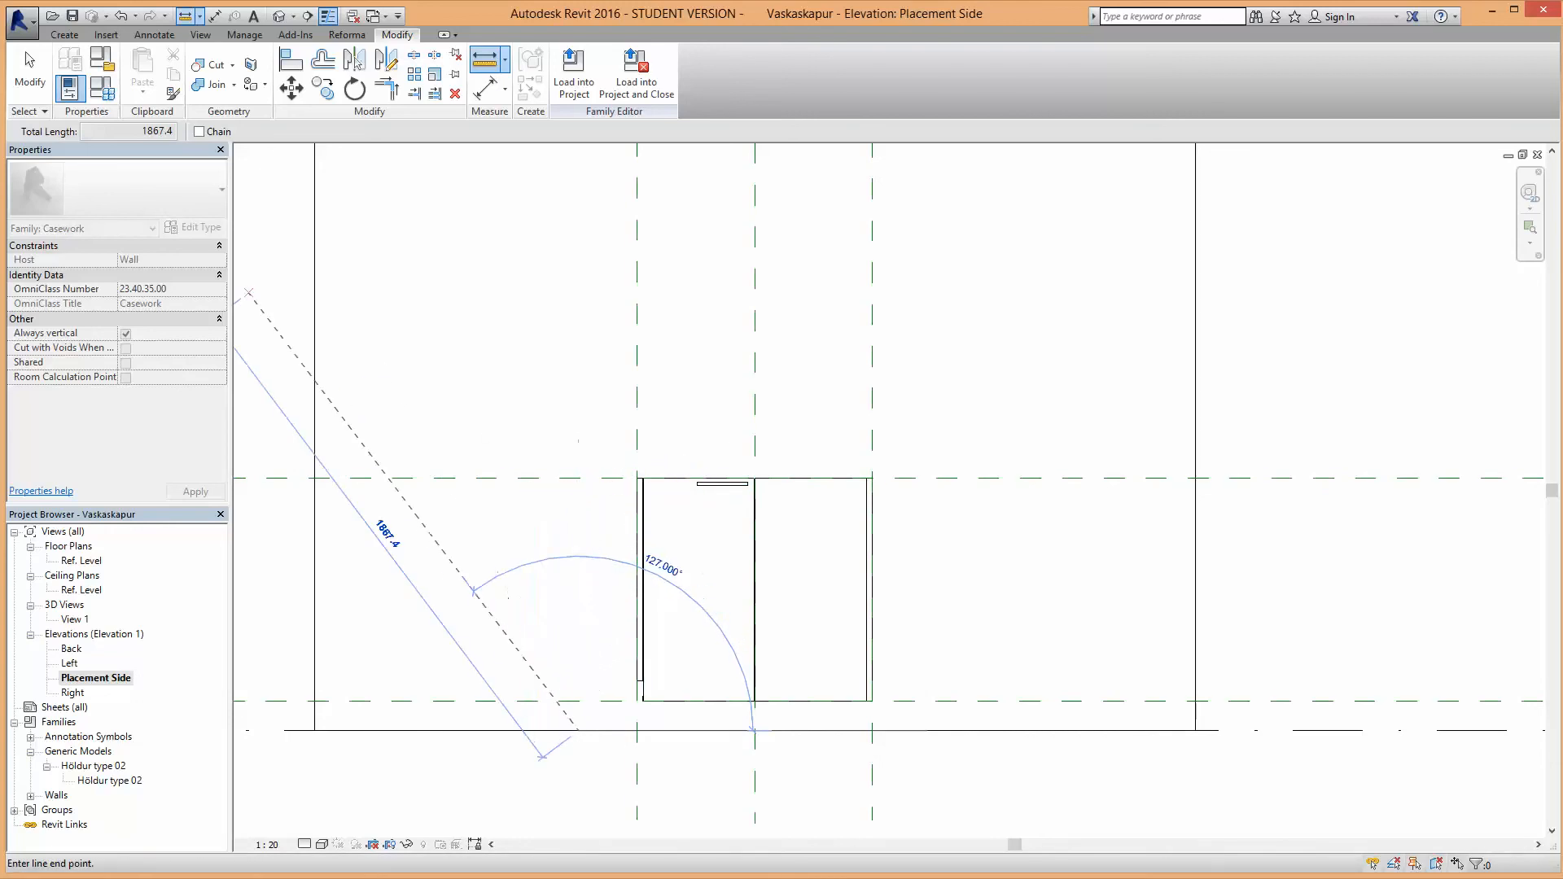
pyautogui.click(30, 73)
# Step: Set the handle type's Hæð höldu frá gólfi to 800 and apply it
pyautogui.click(720, 489)
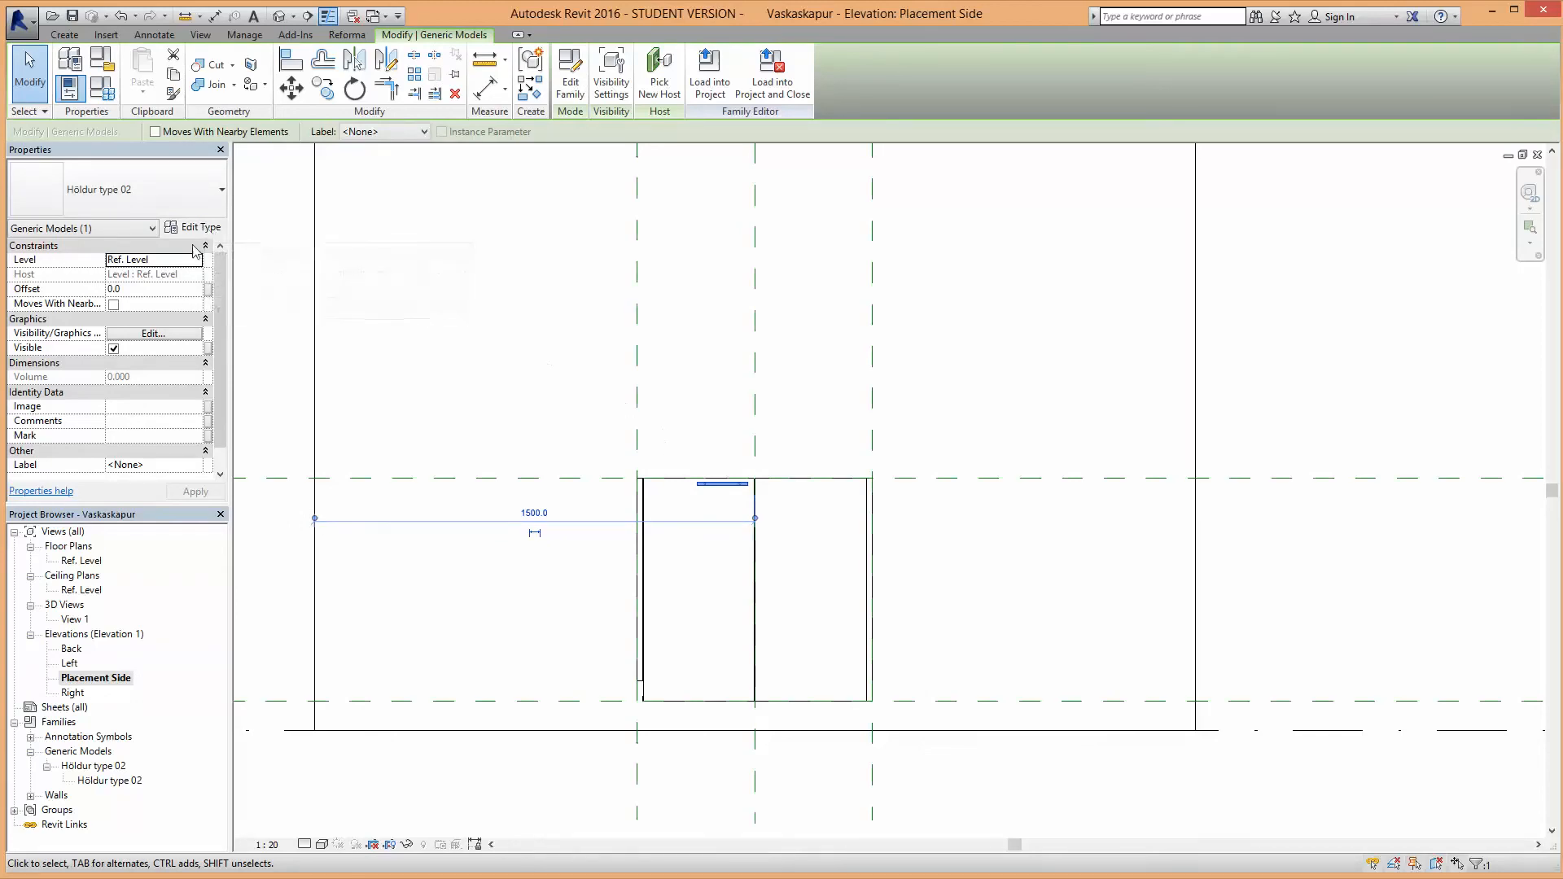
pyautogui.click(204, 227)
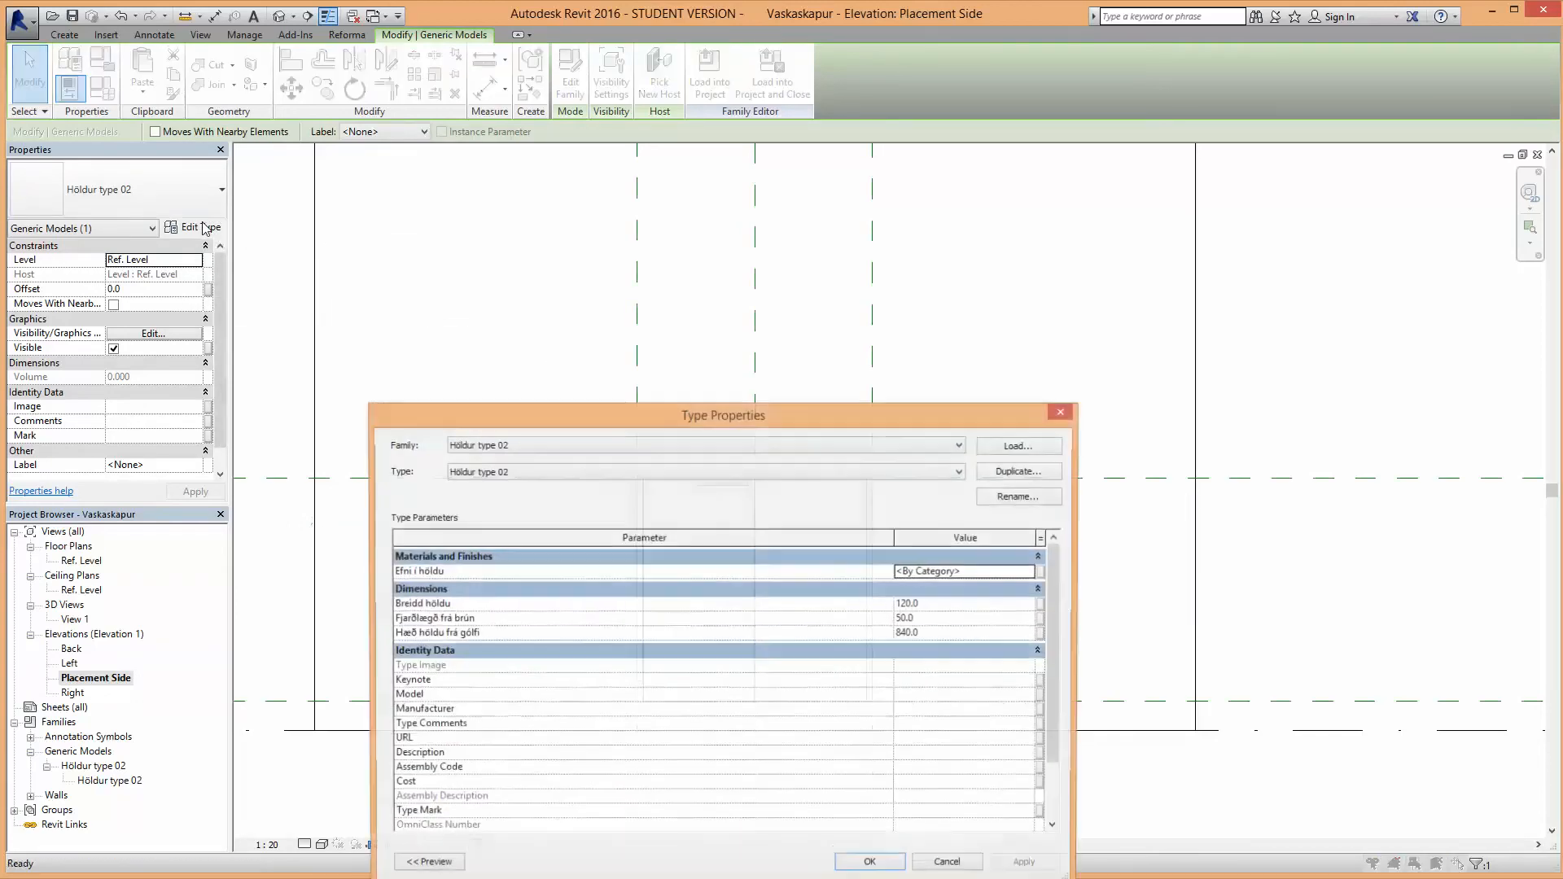
pyautogui.click(929, 633)
pyautogui.write('80')
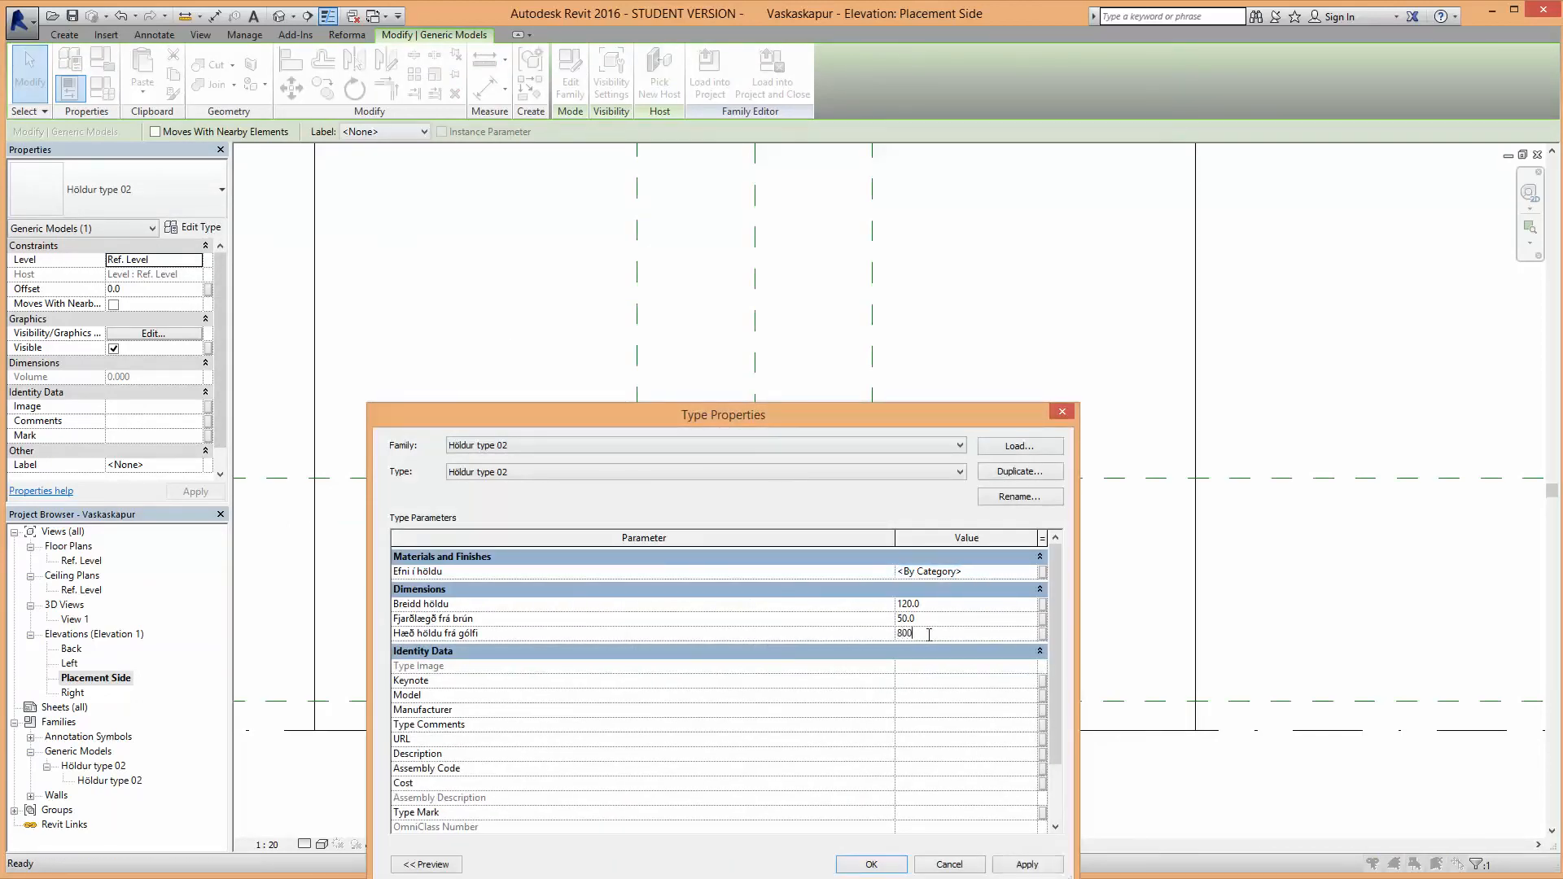
pyautogui.write('0')
pyautogui.click(1026, 864)
pyautogui.click(871, 864)
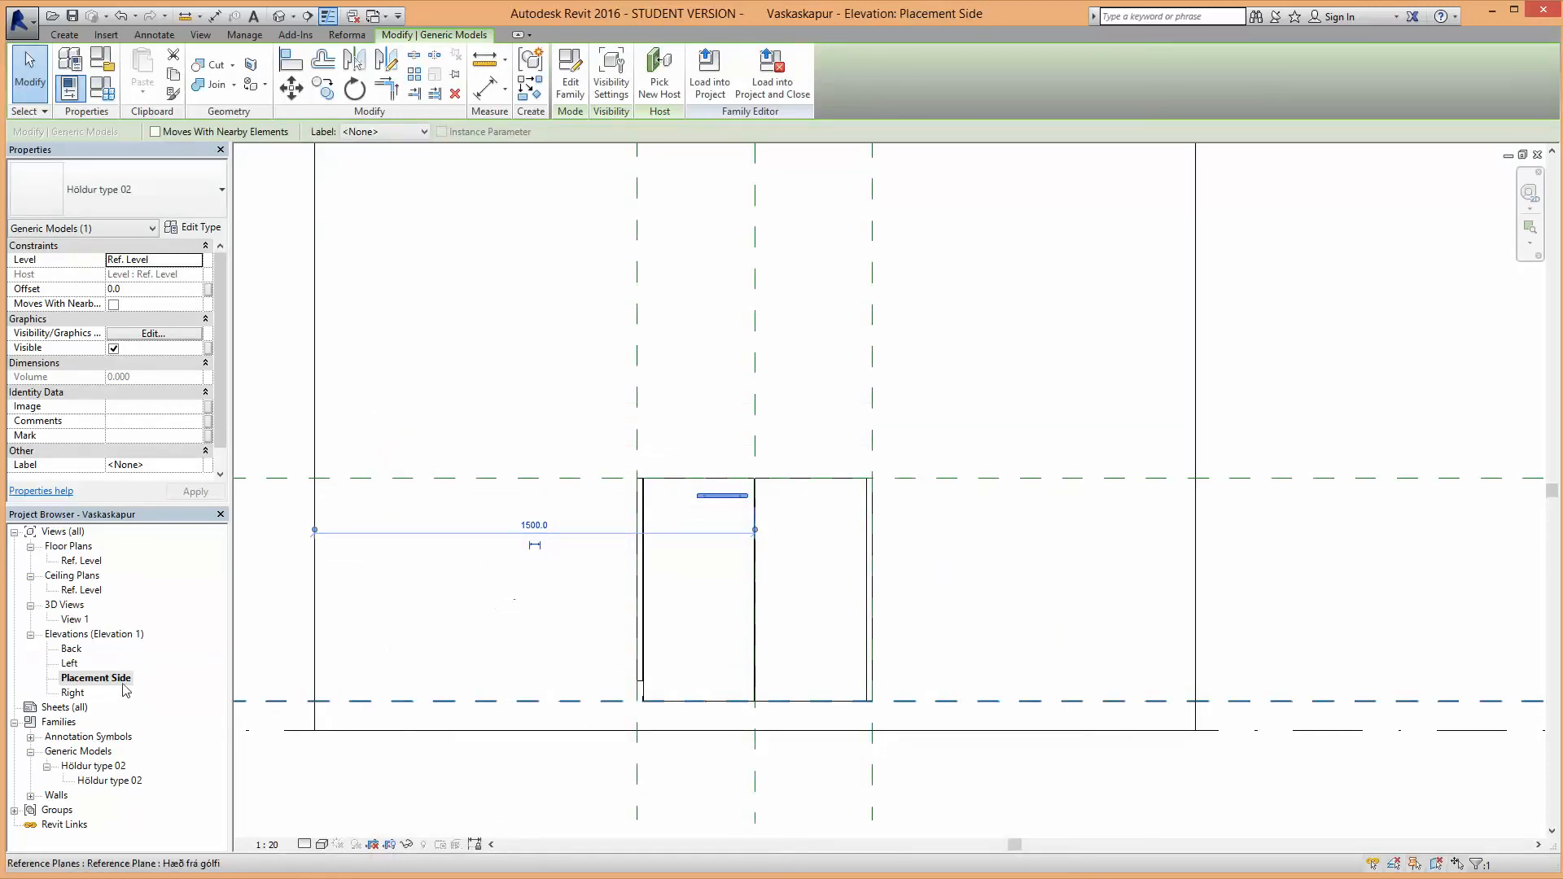
# Step: Stretch the bottom of the cabinet's left side panel down to the plinth-height reference plane and lock it there, then check it in 3D
pyautogui.doubleClick(70, 620)
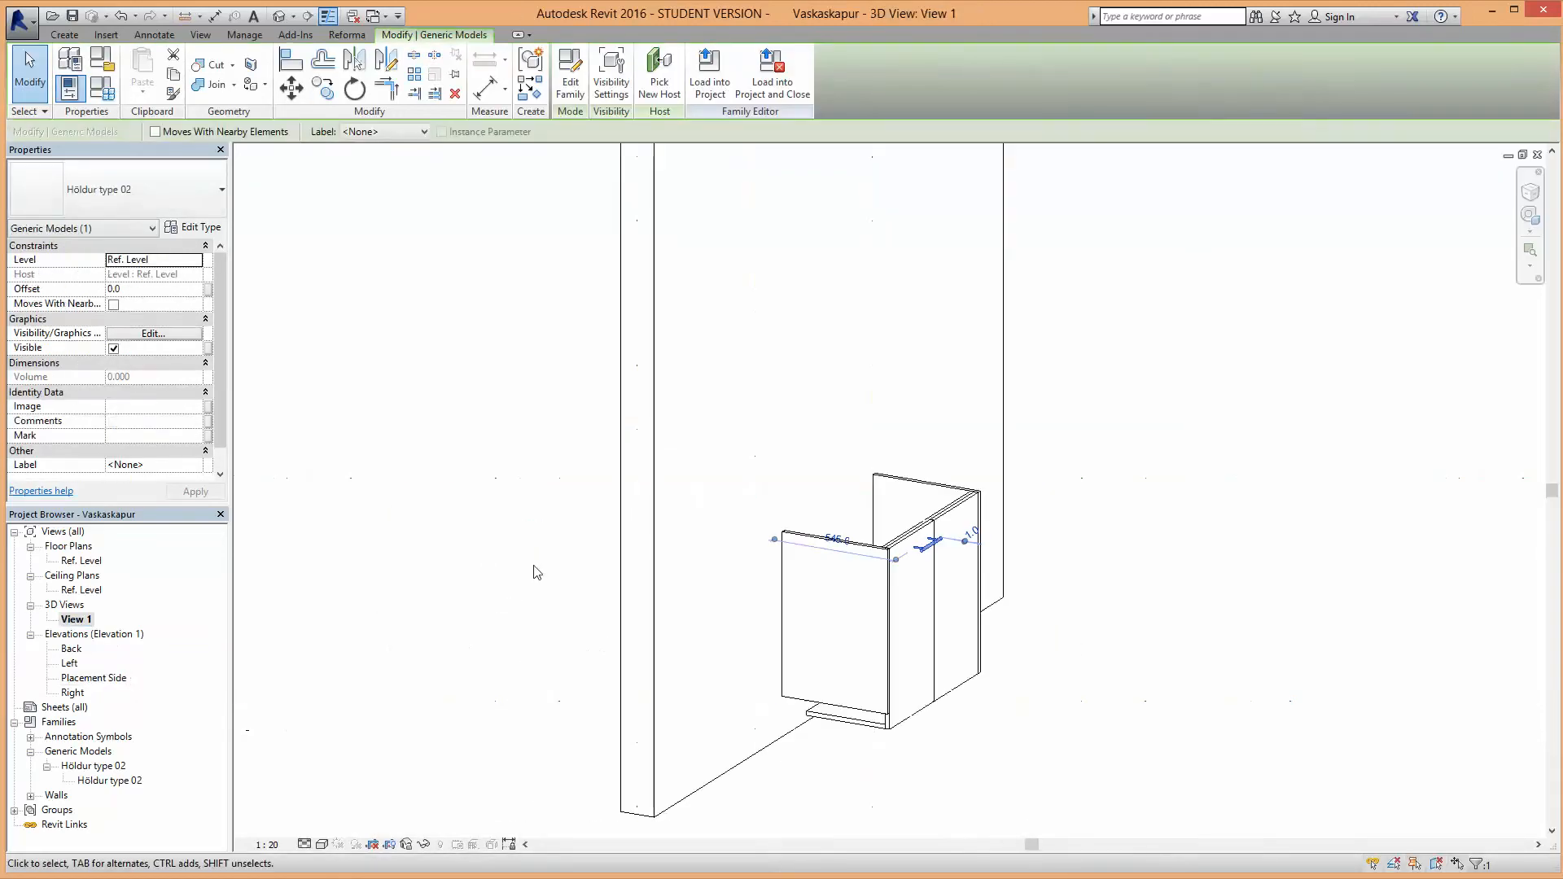
pyautogui.keyDown('shift'); pyautogui.moveTo(534, 570); pyautogui.dragTo(555, 600, button='middle'); pyautogui.keyUp('shift')
pyautogui.scroll(2, 868, 717)
pyautogui.click(868, 707)
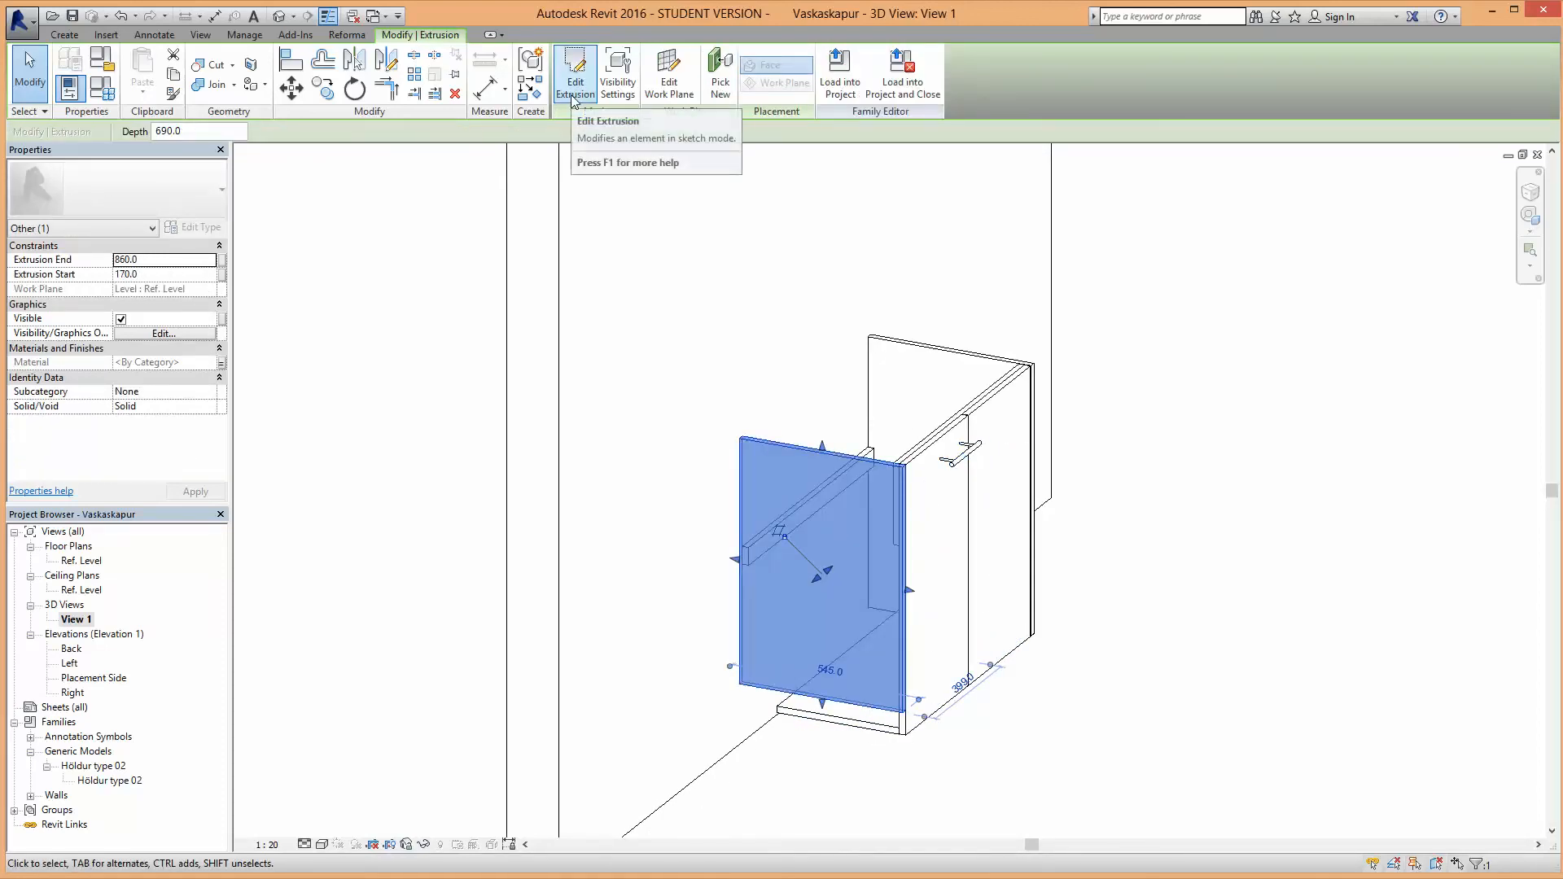
pyautogui.click(996, 718)
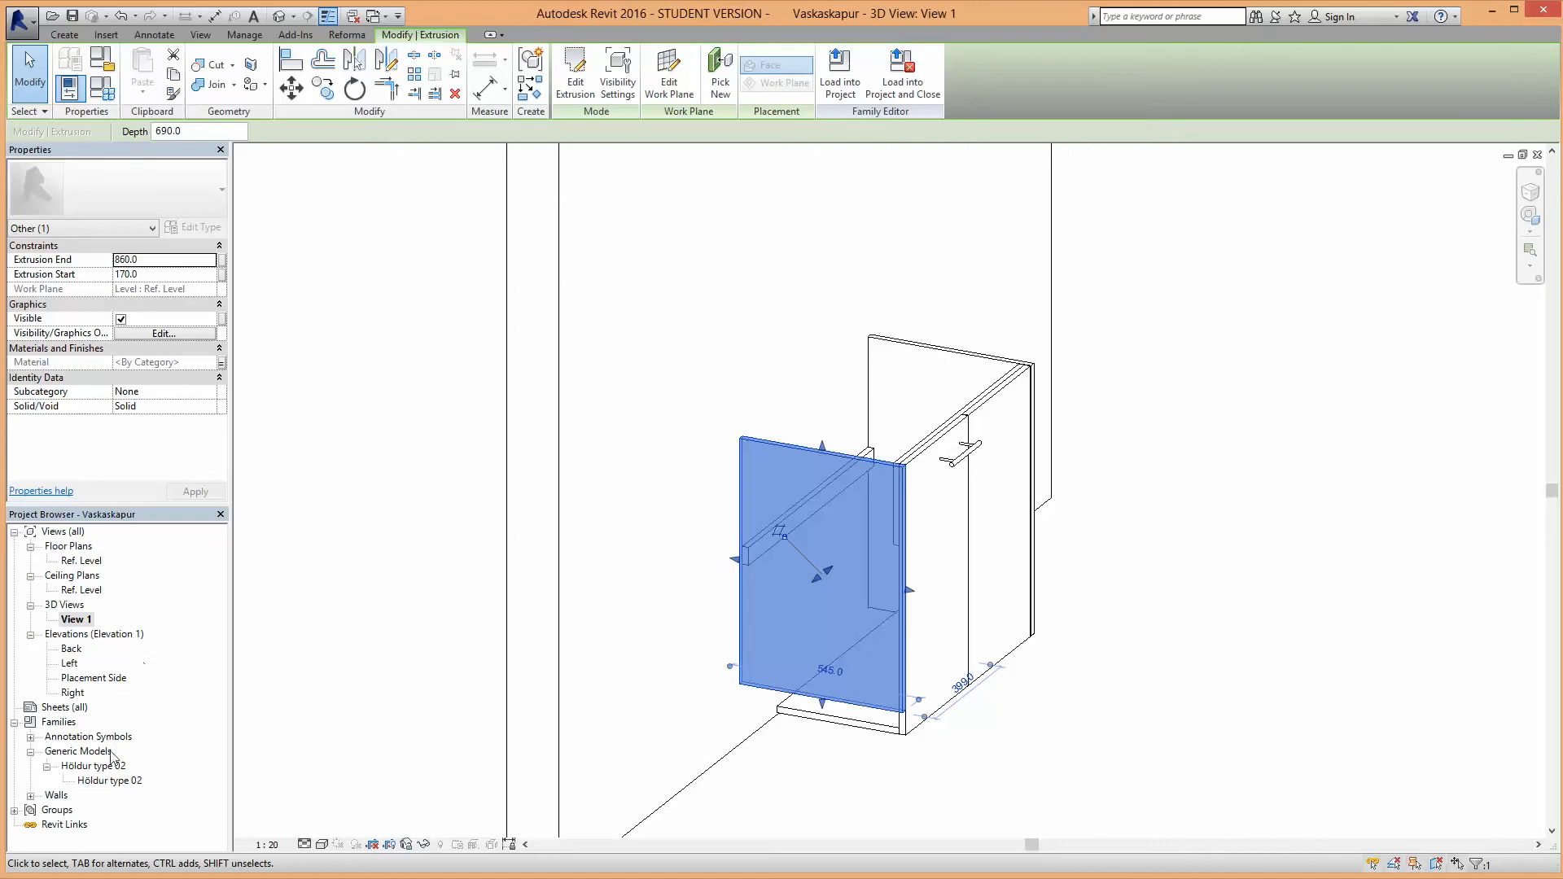
pyautogui.doubleClick(94, 678)
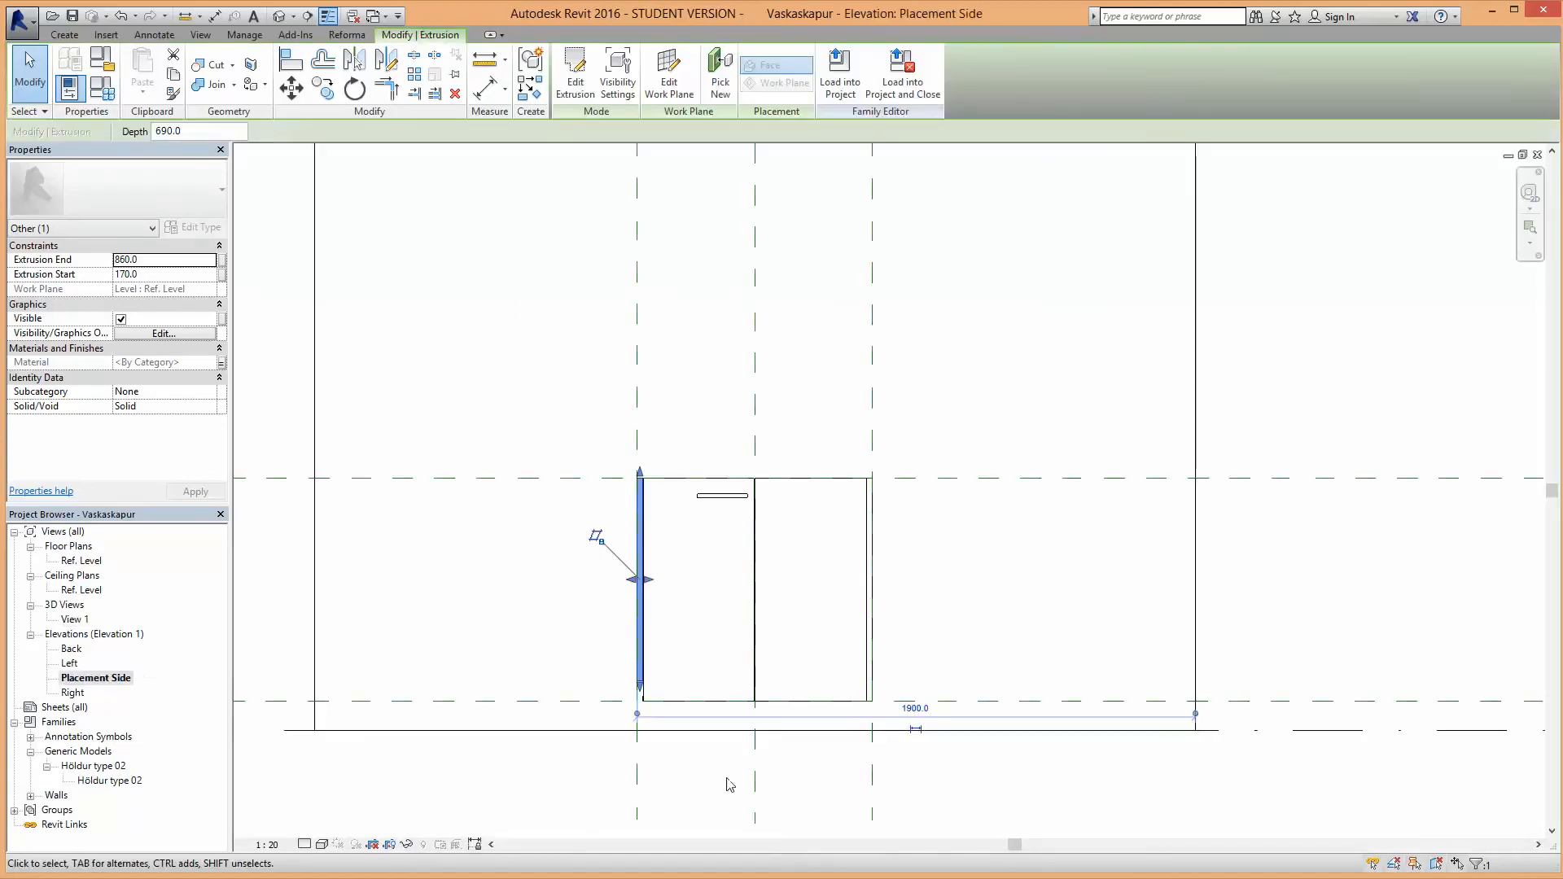
pyautogui.scroll(3, 633, 715)
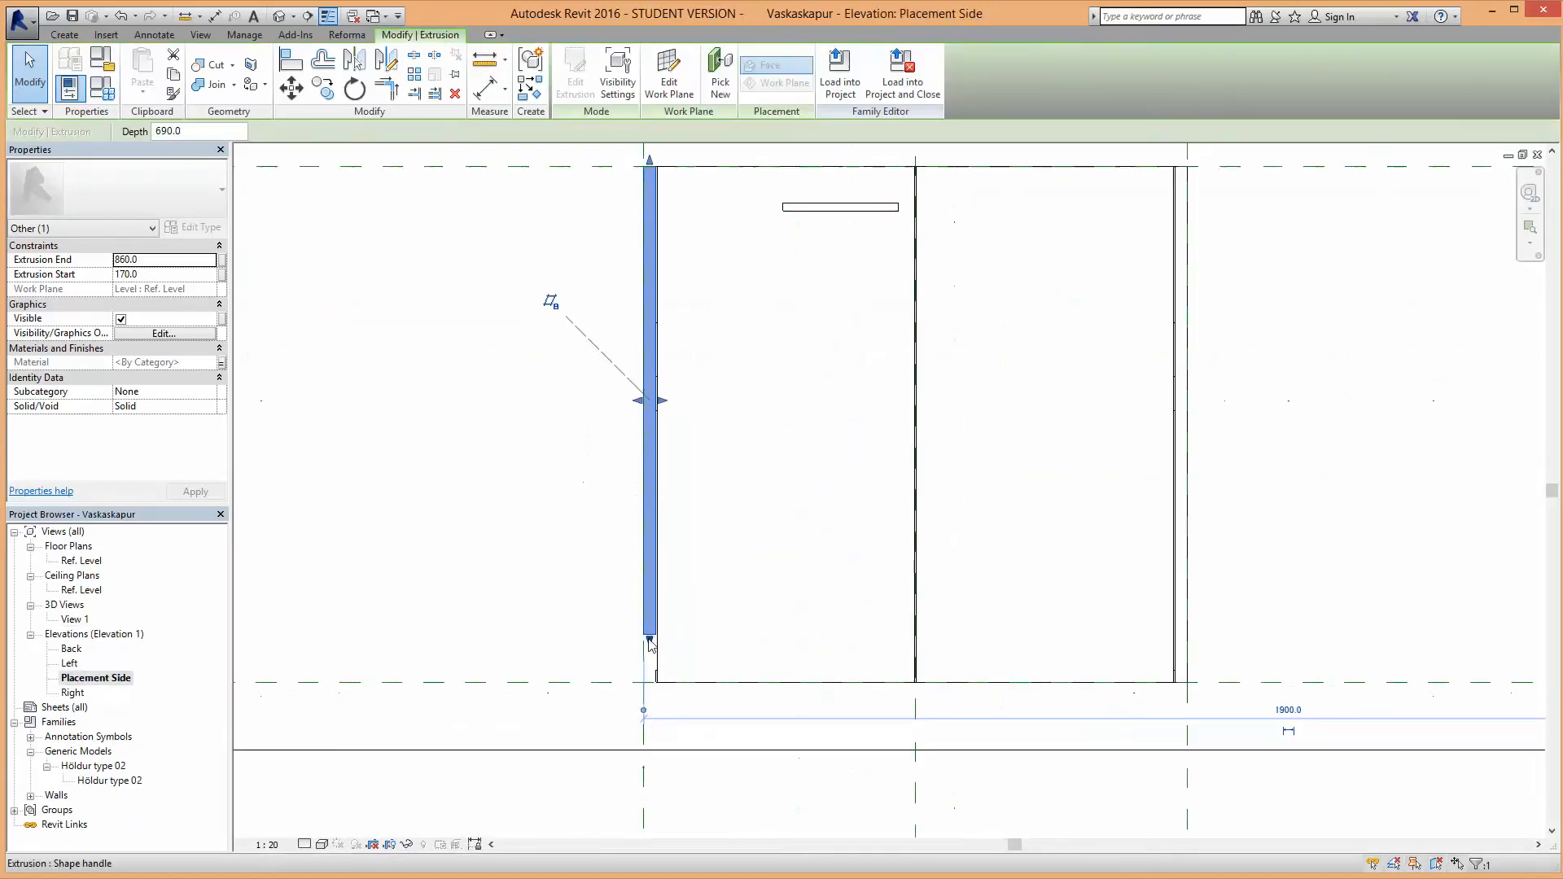
pyautogui.moveTo(649, 642); pyautogui.dragTo(648, 682)
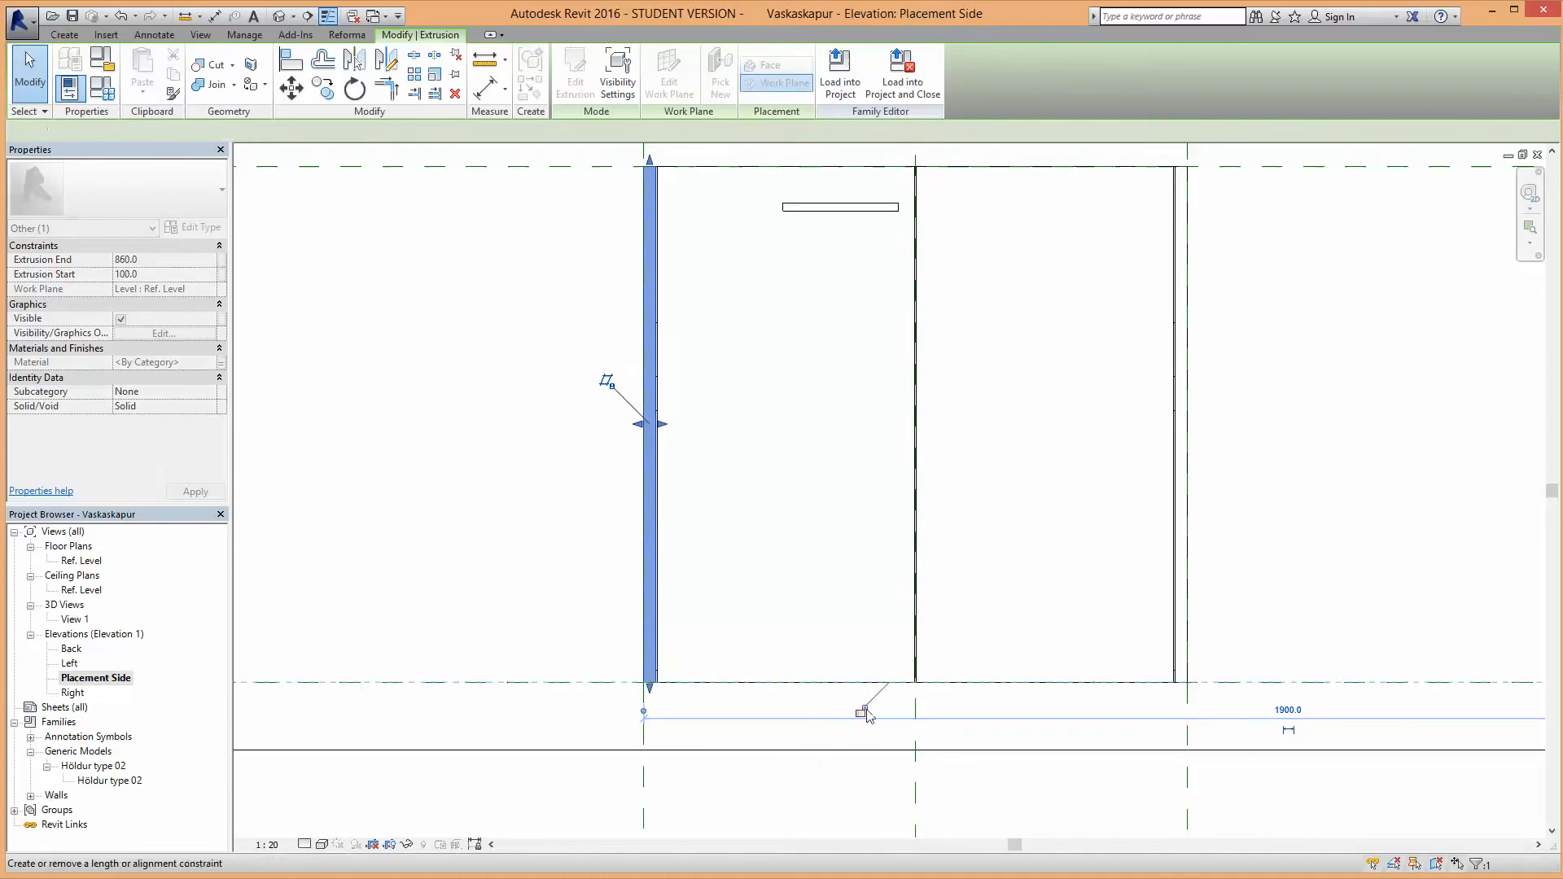
pyautogui.doubleClick(75, 620)
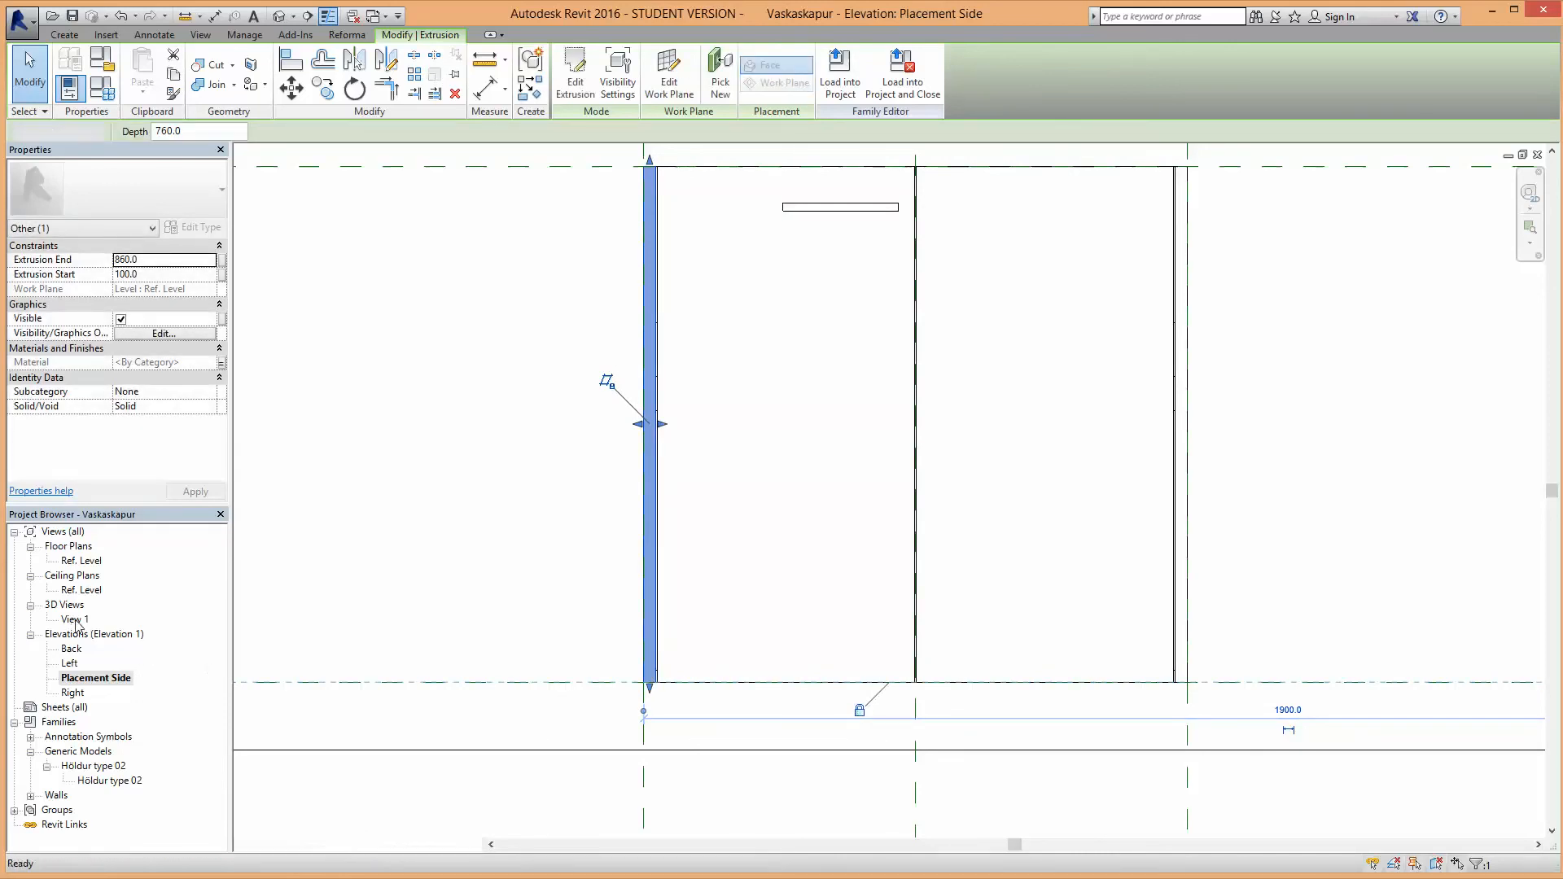
pyautogui.scroll(-2, 546, 548)
pyautogui.click(921, 606)
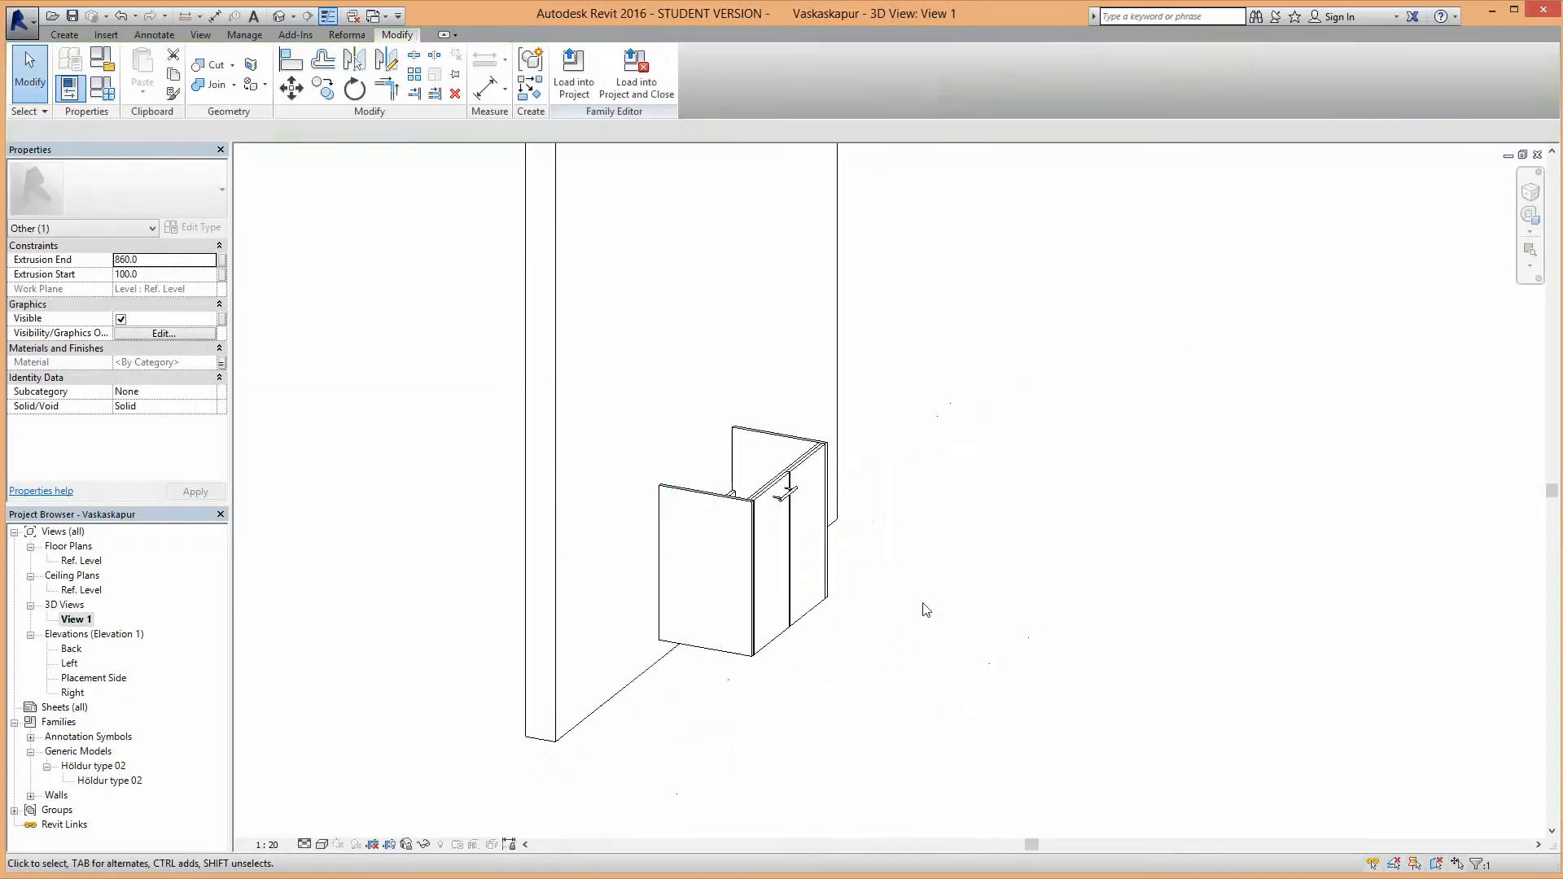
pyautogui.keyDown('shift'); pyautogui.moveTo(923, 605); pyautogui.dragTo(852, 497, button='middle'); pyautogui.keyUp('shift')
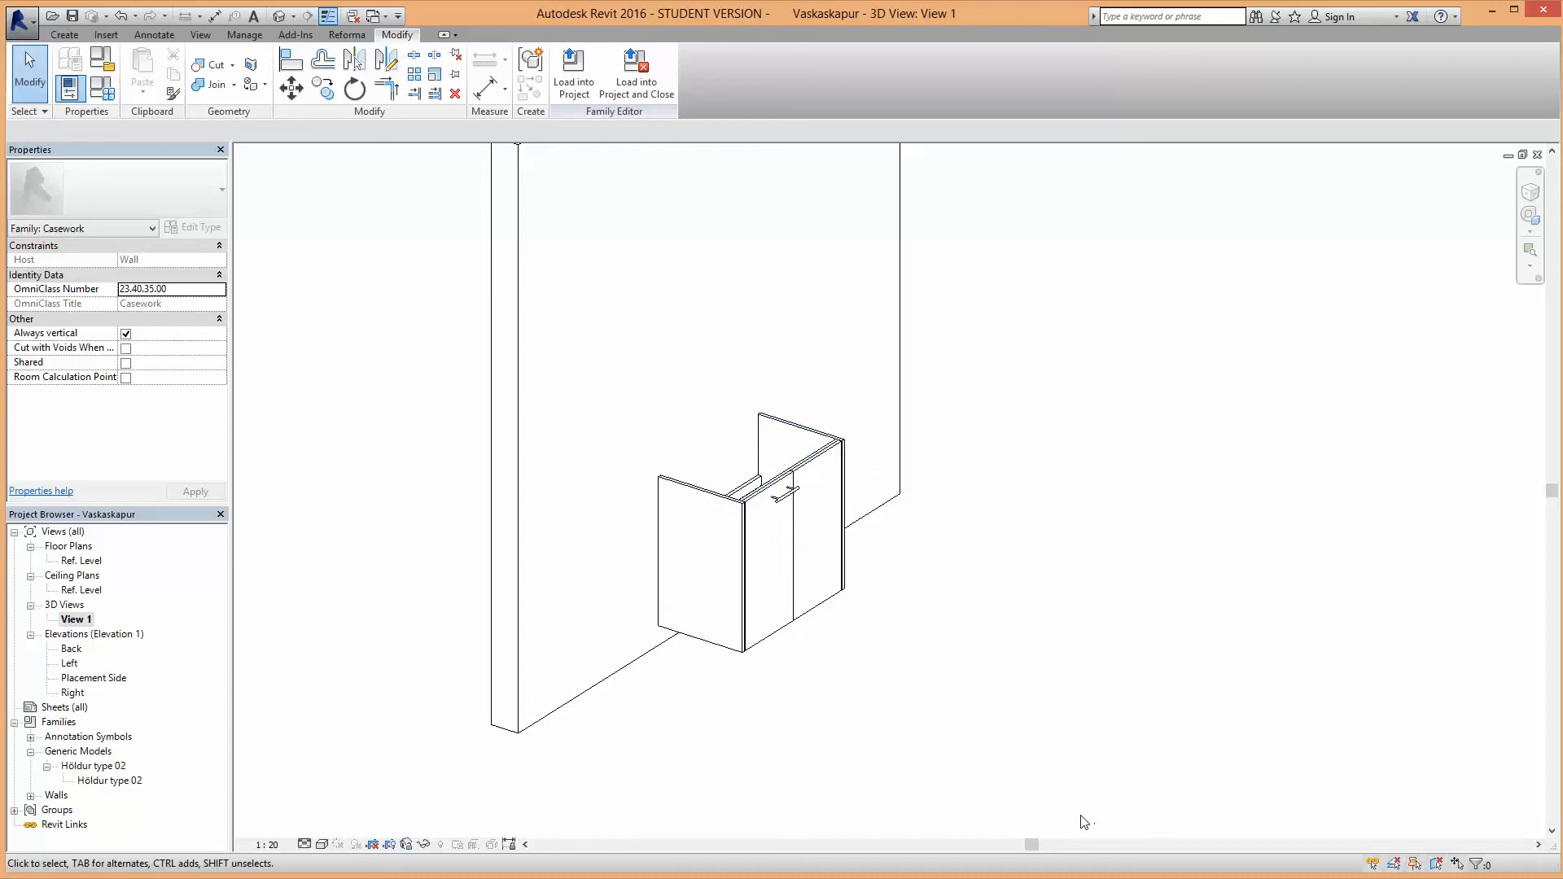
# Step: Mirror the Höldur type 02 handle about the cabinet's centre reference plane onto the other door and inspect both handles in 3D
pyautogui.scroll(5, 785, 496)
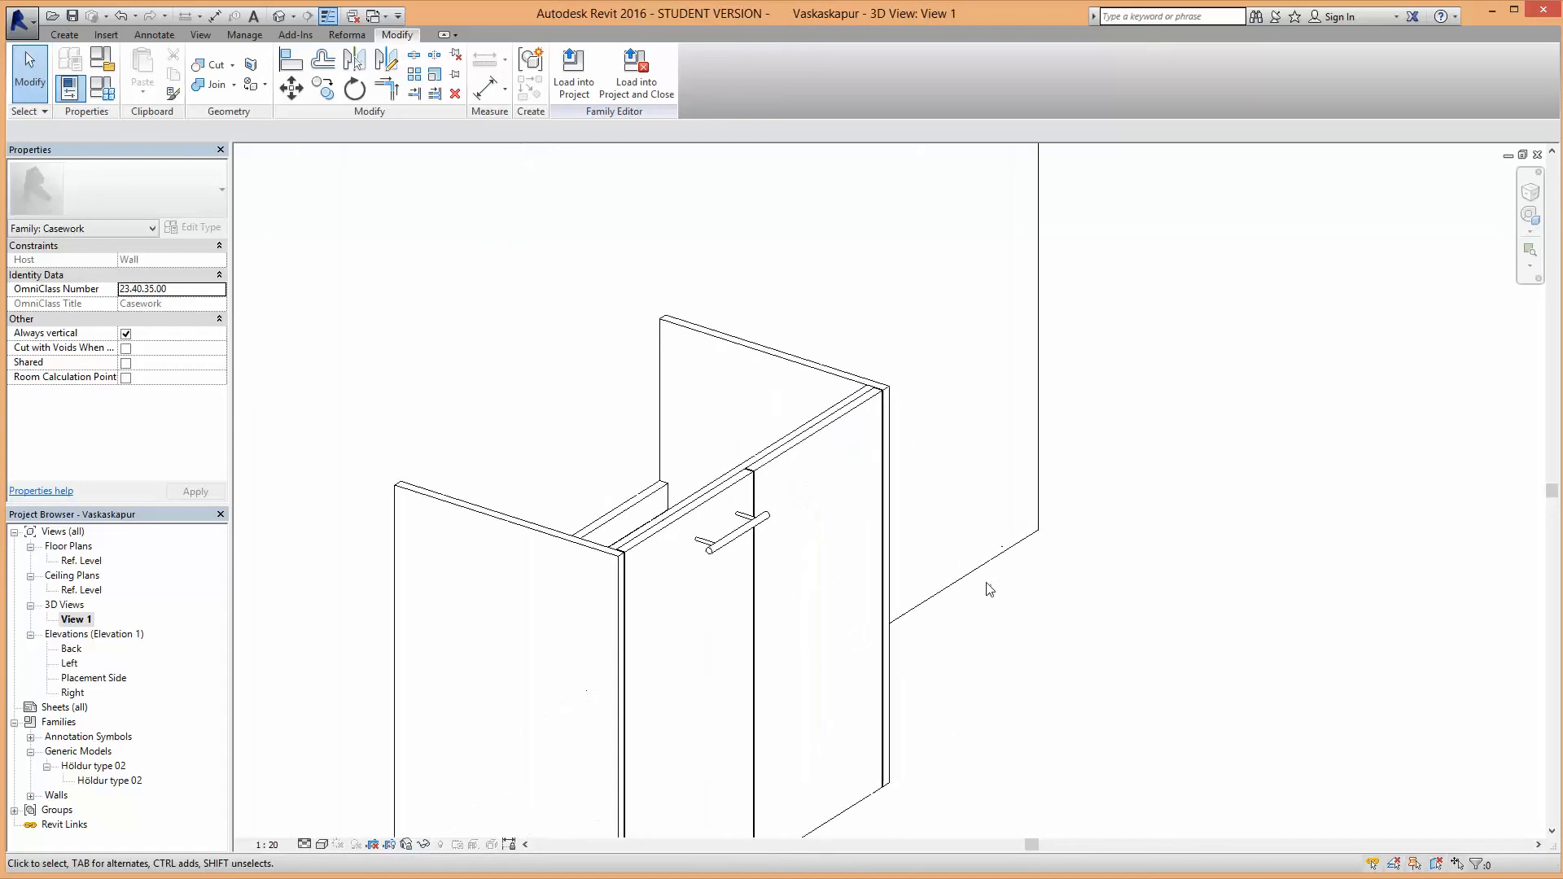
pyautogui.click(727, 539)
pyautogui.doubleClick(68, 566)
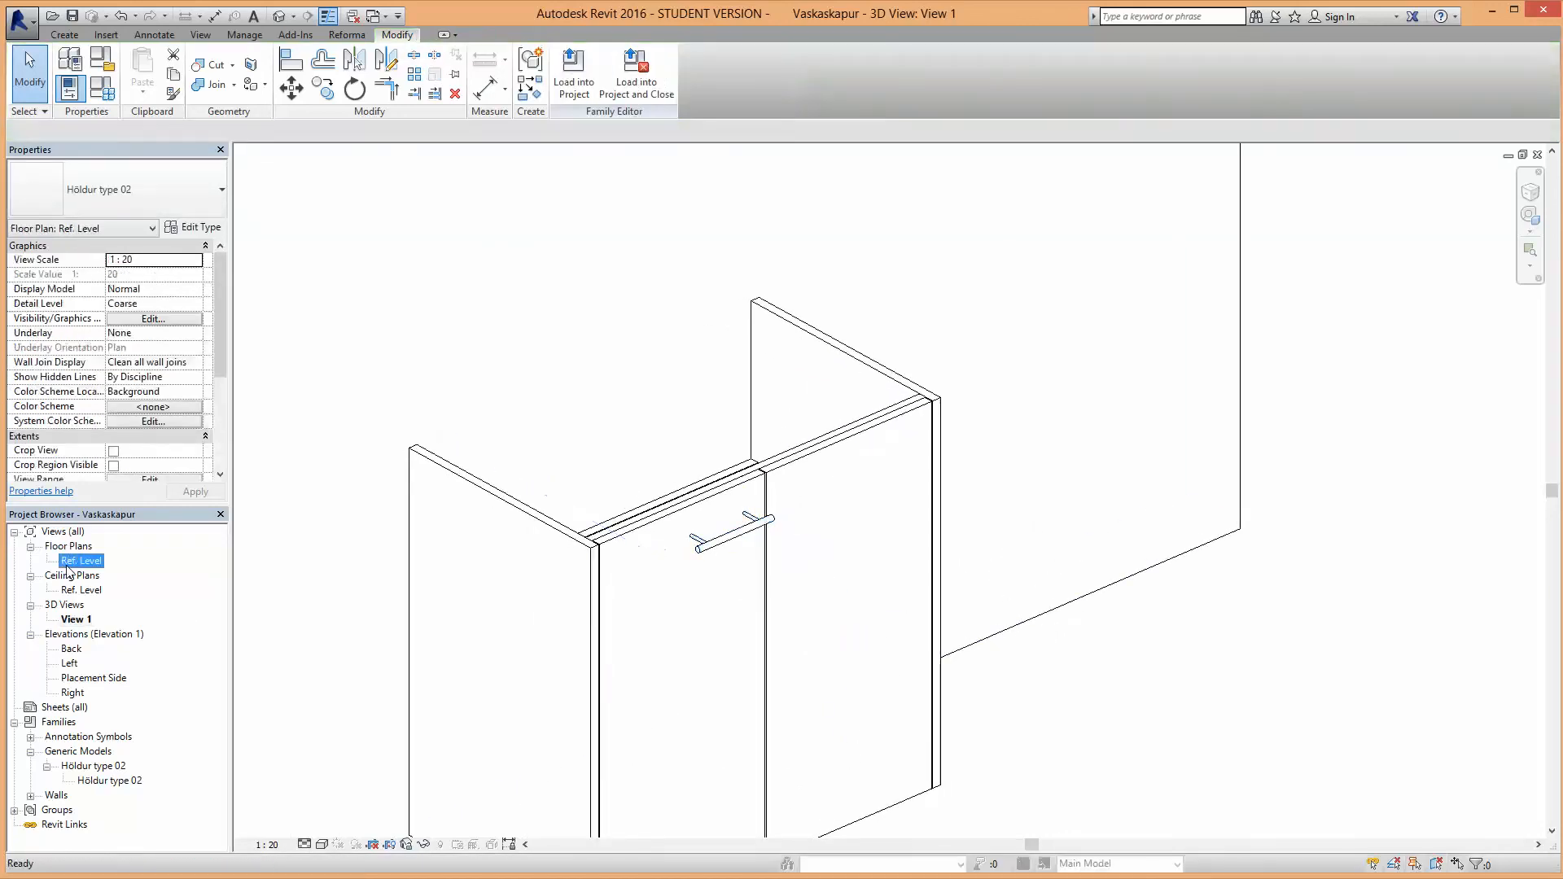
pyautogui.scroll(-2, 1125, 703)
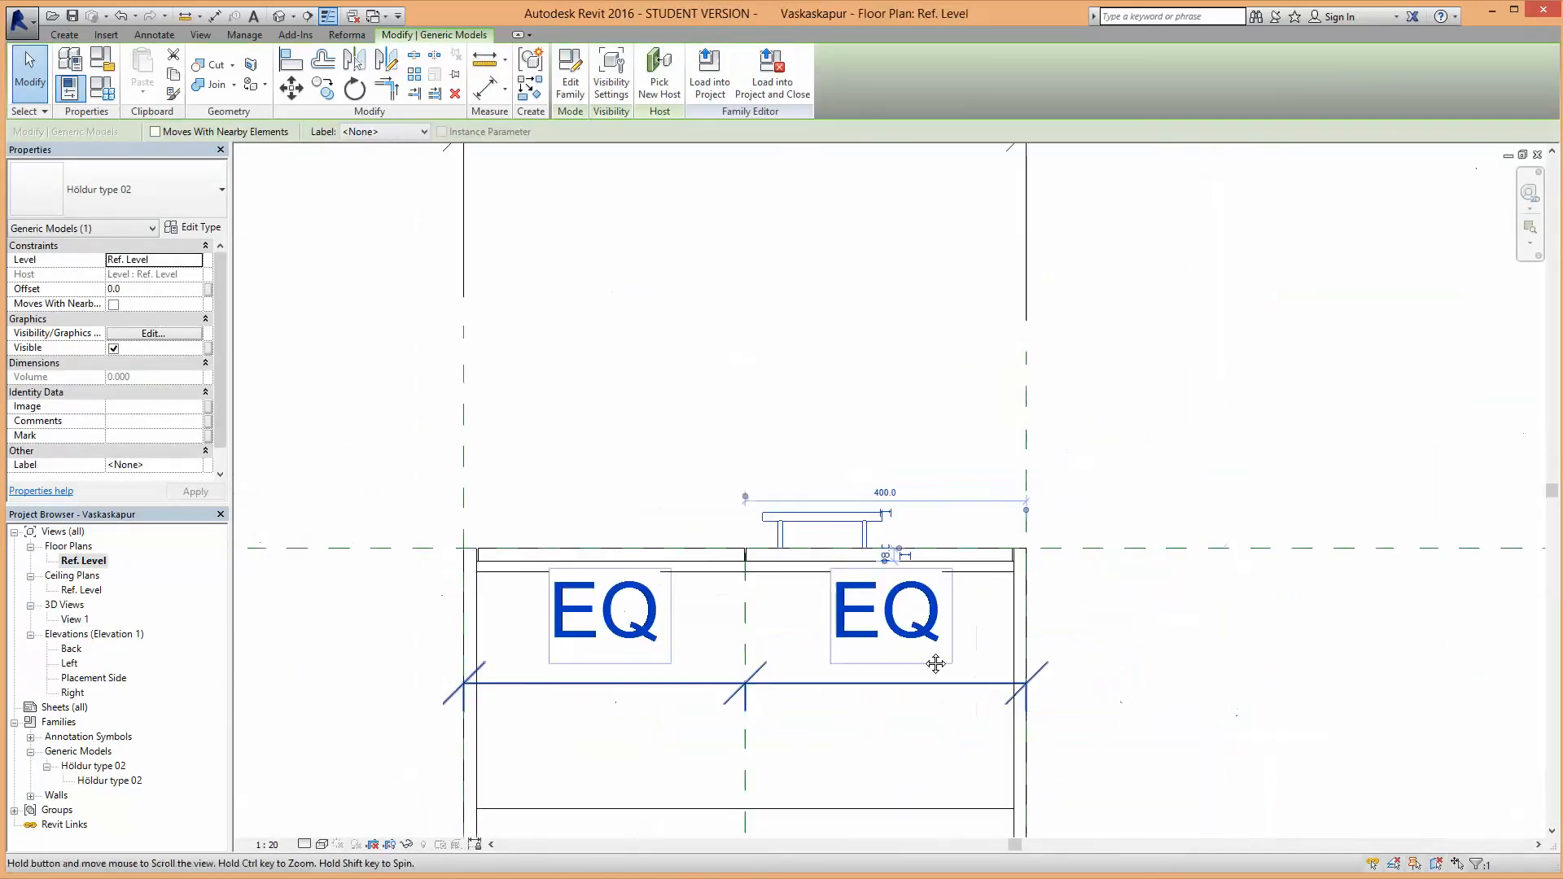
pyautogui.click(354, 64)
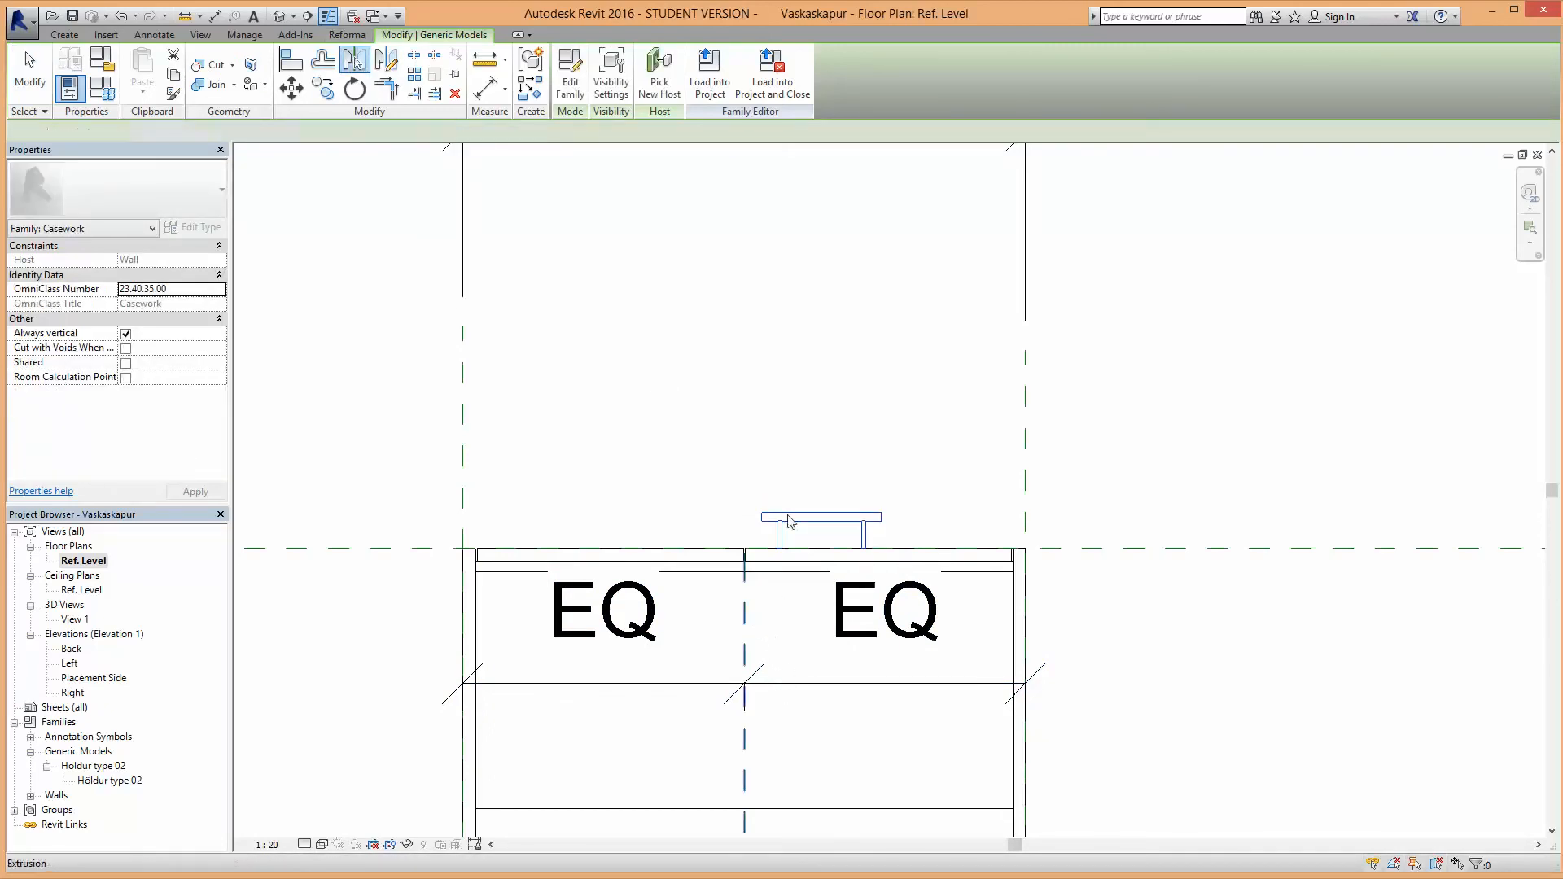
pyautogui.click(743, 537)
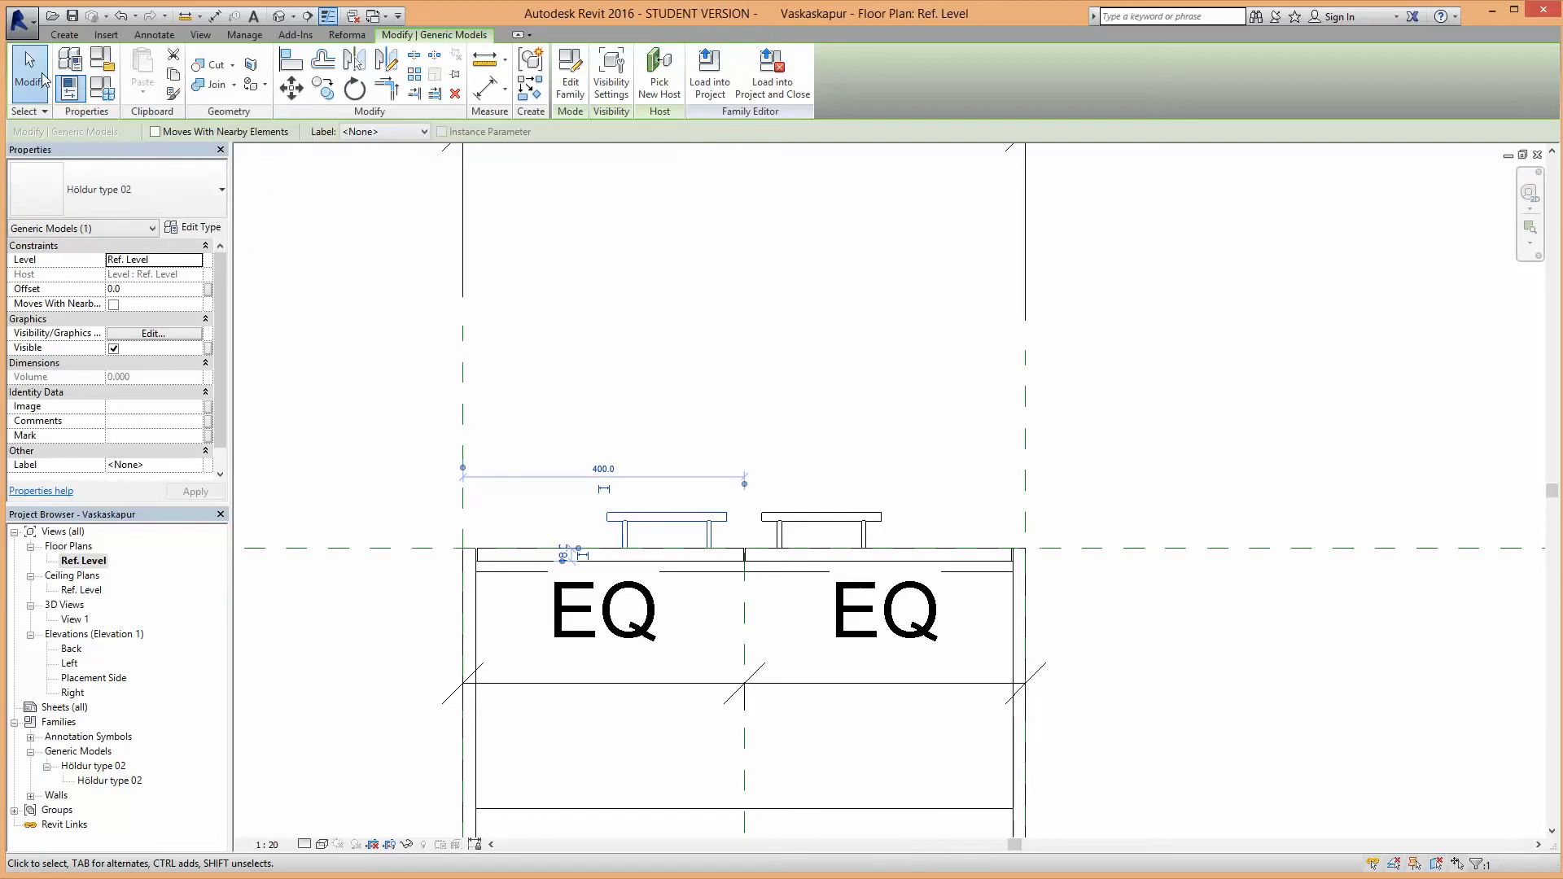
pyautogui.click(44, 79)
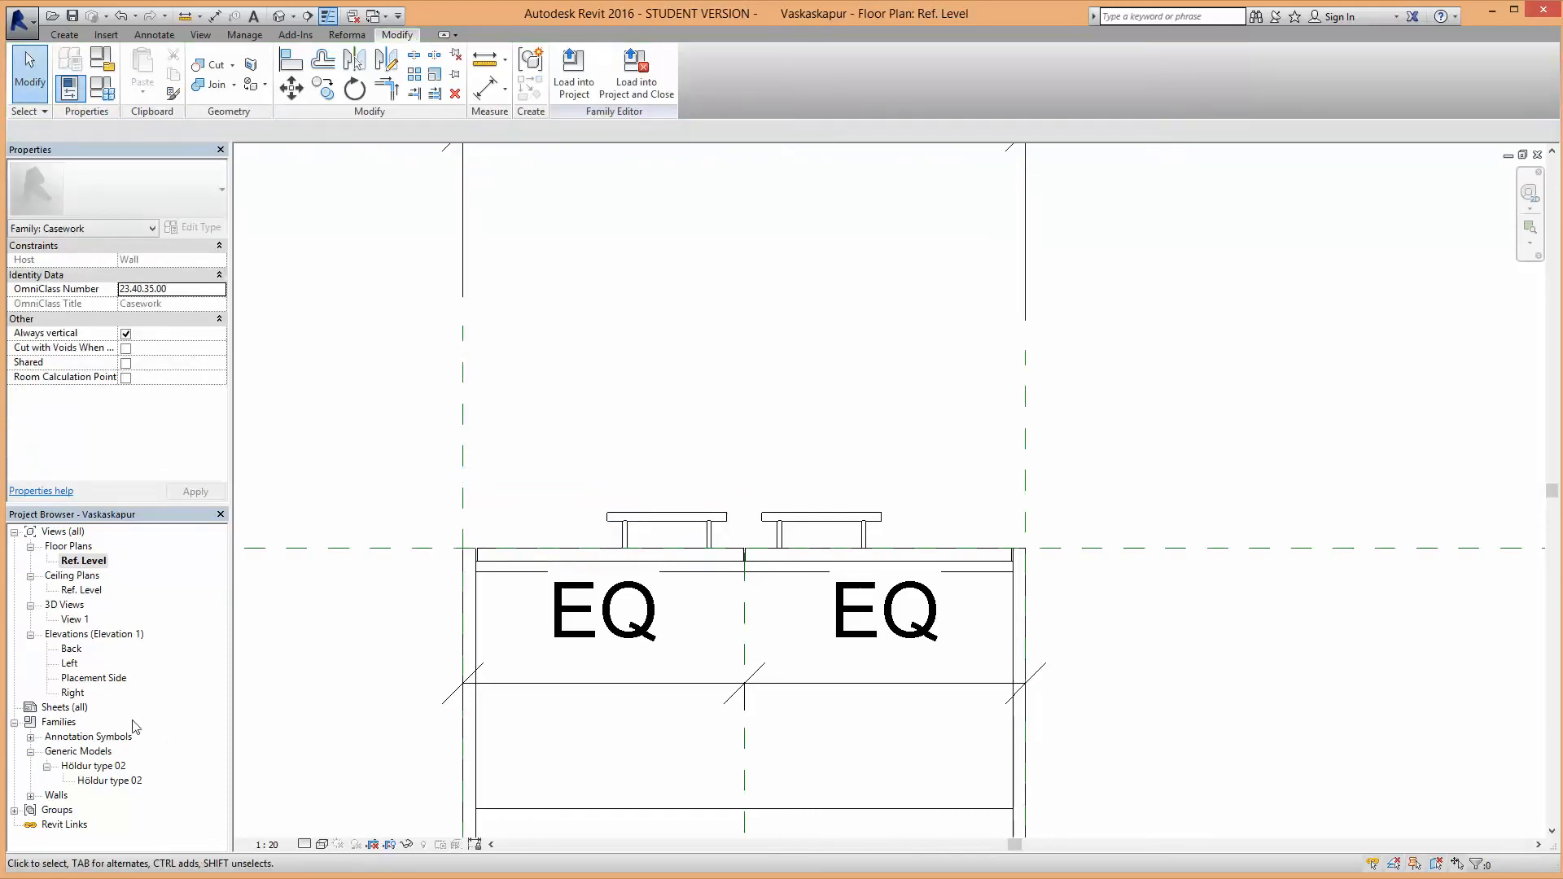
pyautogui.doubleClick(72, 621)
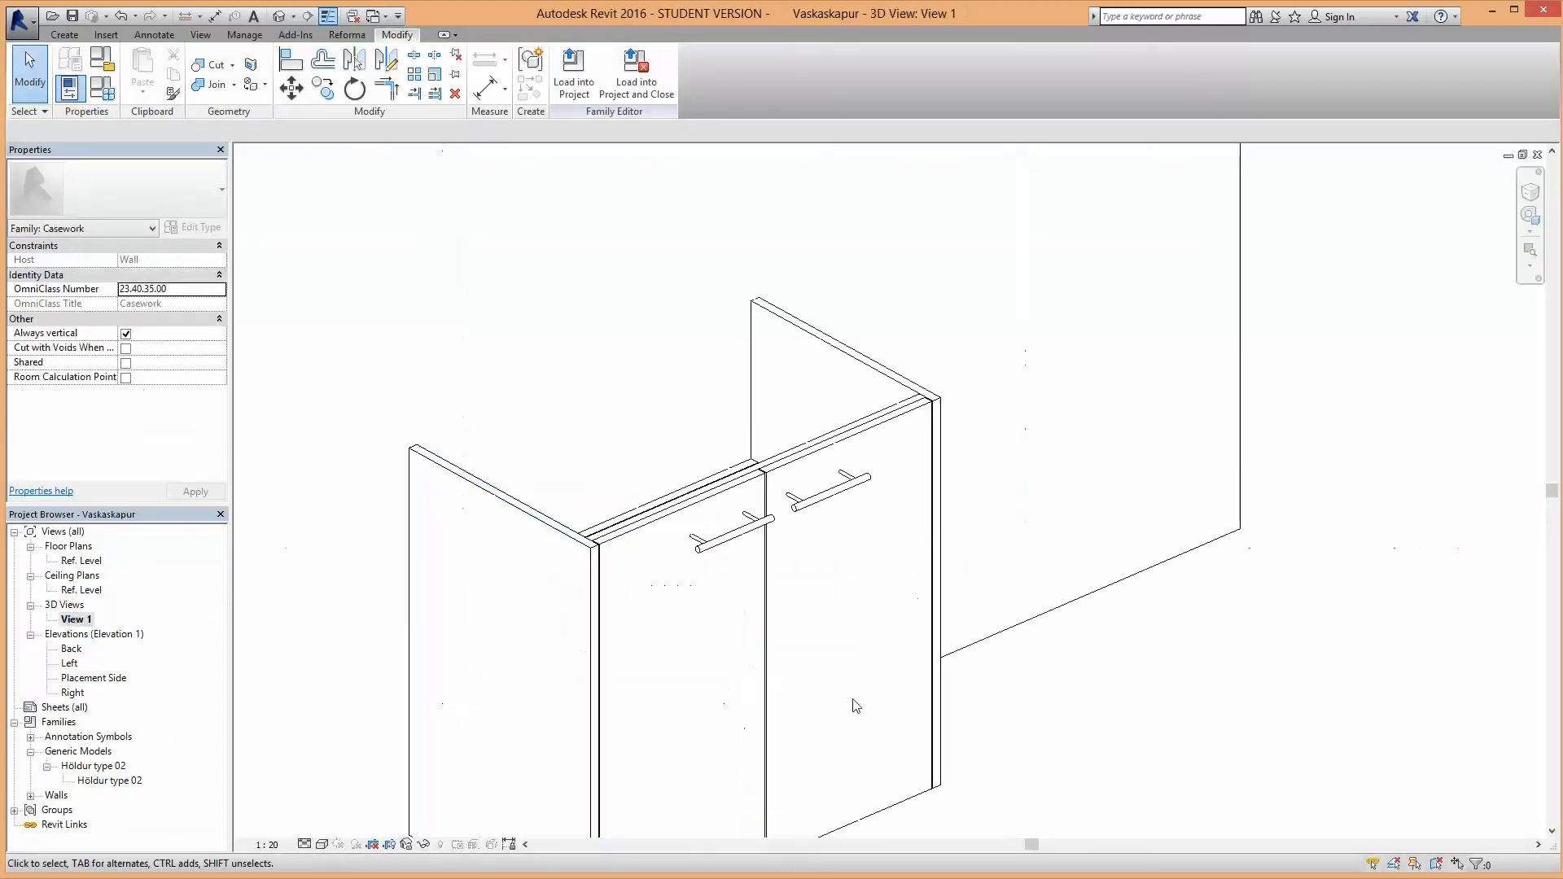
pyautogui.keyDown('shift'); pyautogui.moveTo(997, 726); pyautogui.dragTo(700, 533, button='middle'); pyautogui.keyUp('shift')
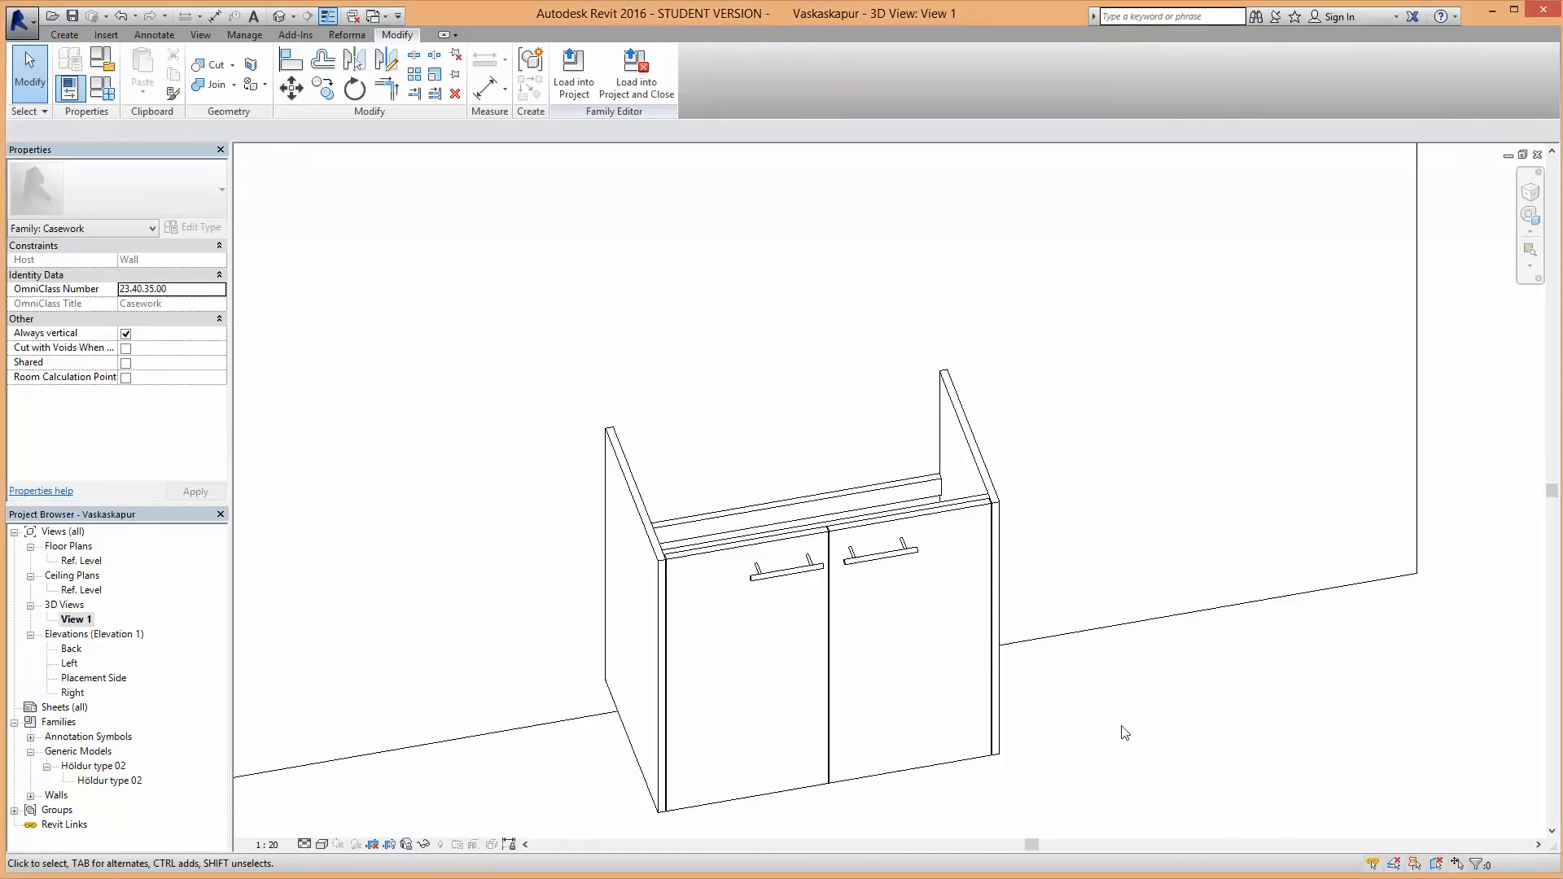
pyautogui.keyDown('shift'); pyautogui.moveTo(1124, 732); pyautogui.dragTo(879, 637, button='middle'); pyautogui.keyUp('shift')
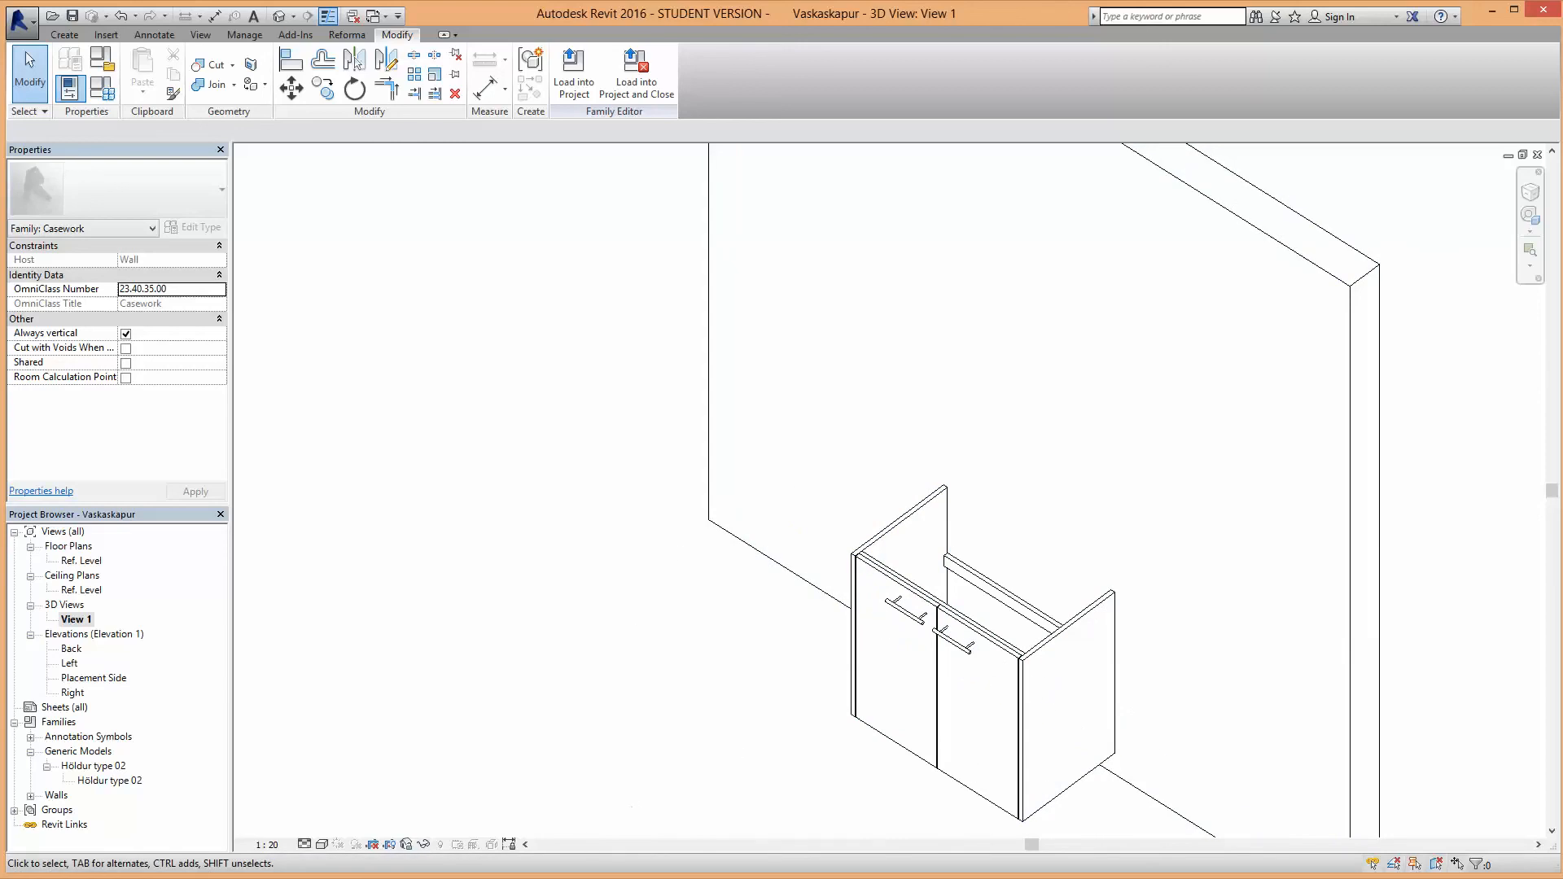
pyautogui.keyDown('shift'); pyautogui.moveTo(614, 749); pyautogui.dragTo(838, 809, button='middle'); pyautogui.keyUp('shift')
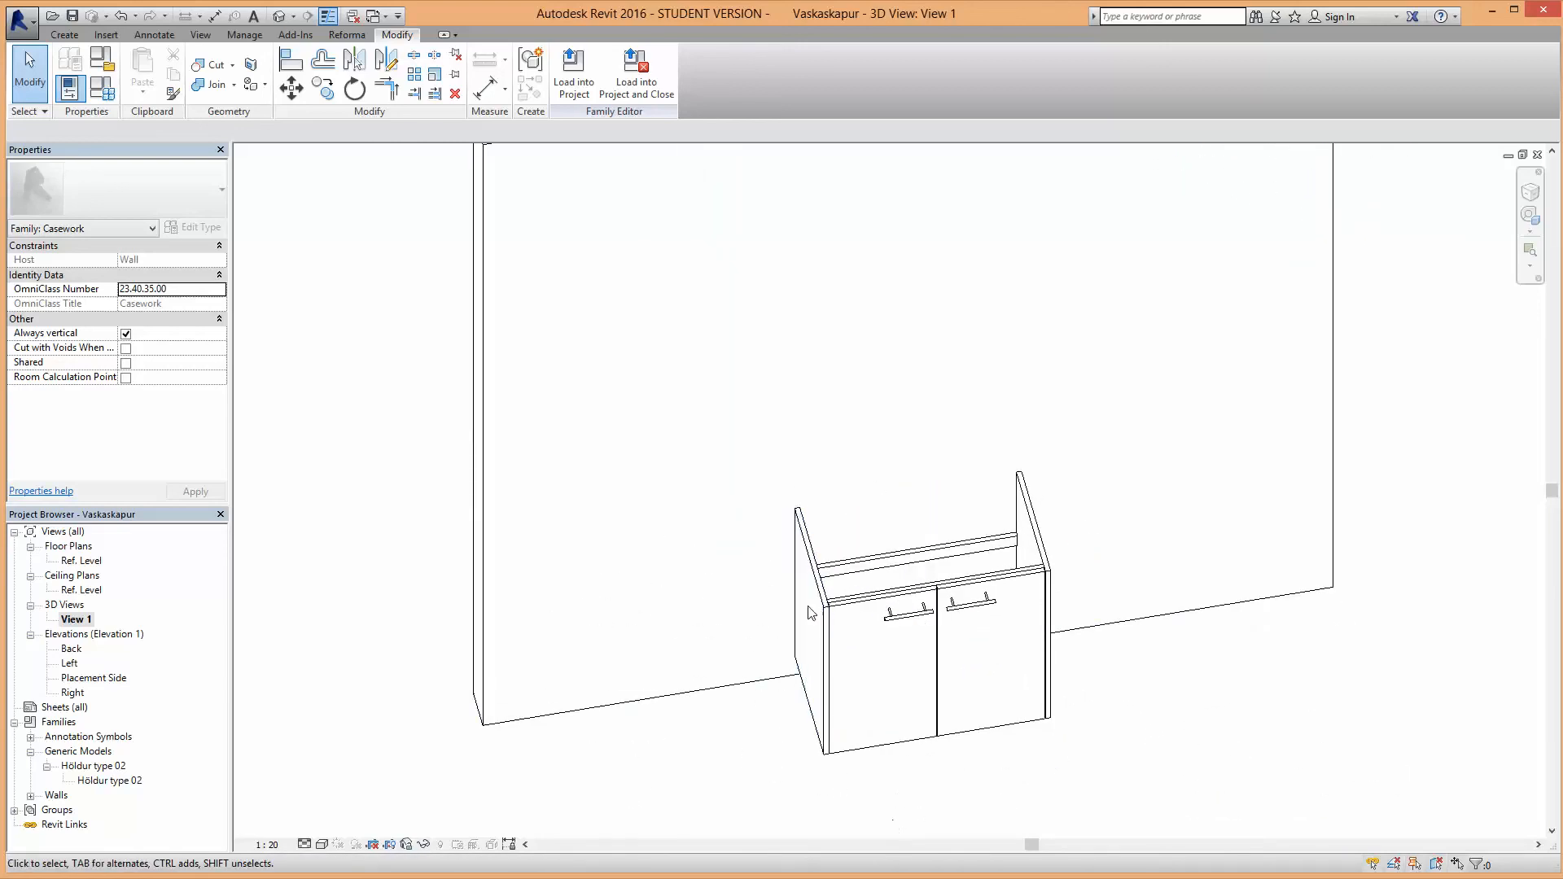